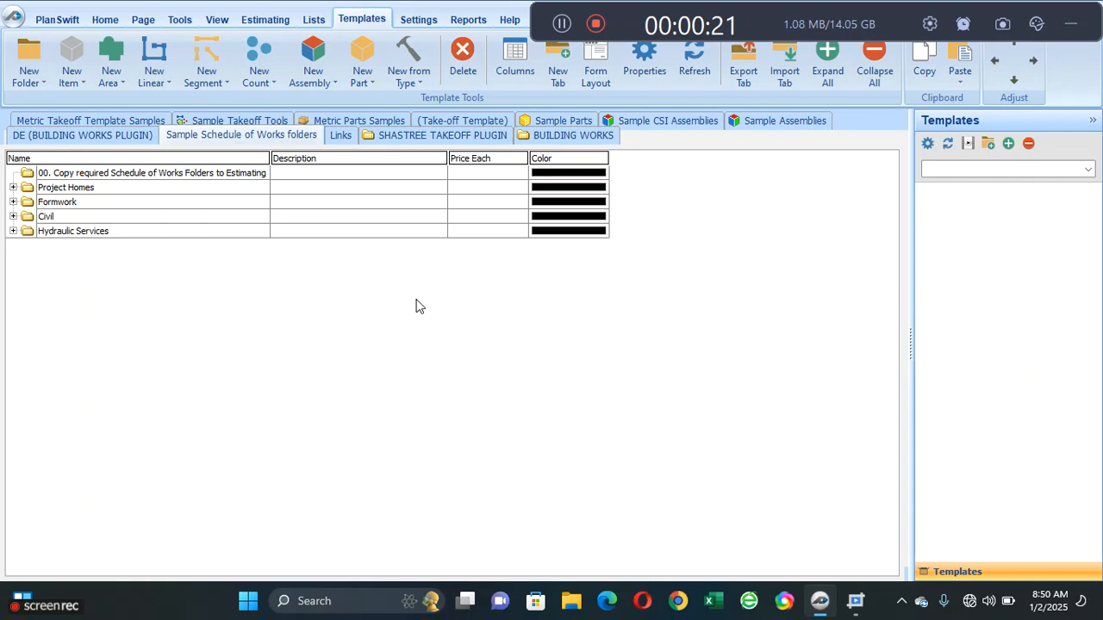
# - Create a new template tab named "Building Works Training"
pyautogui.click(560, 69)
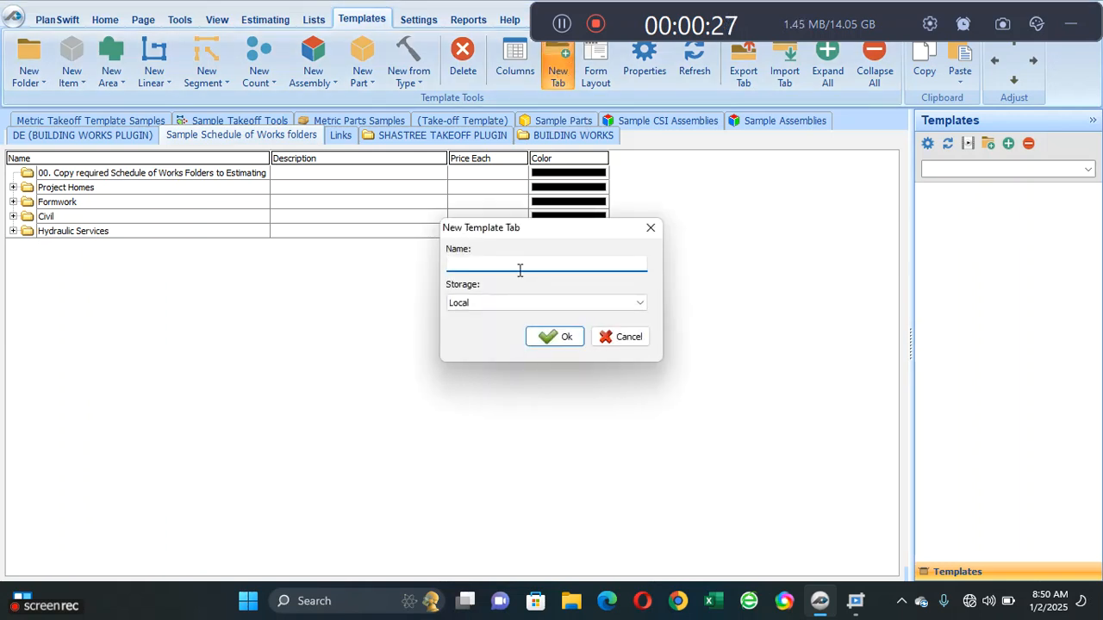
pyautogui.write('Building Wo')
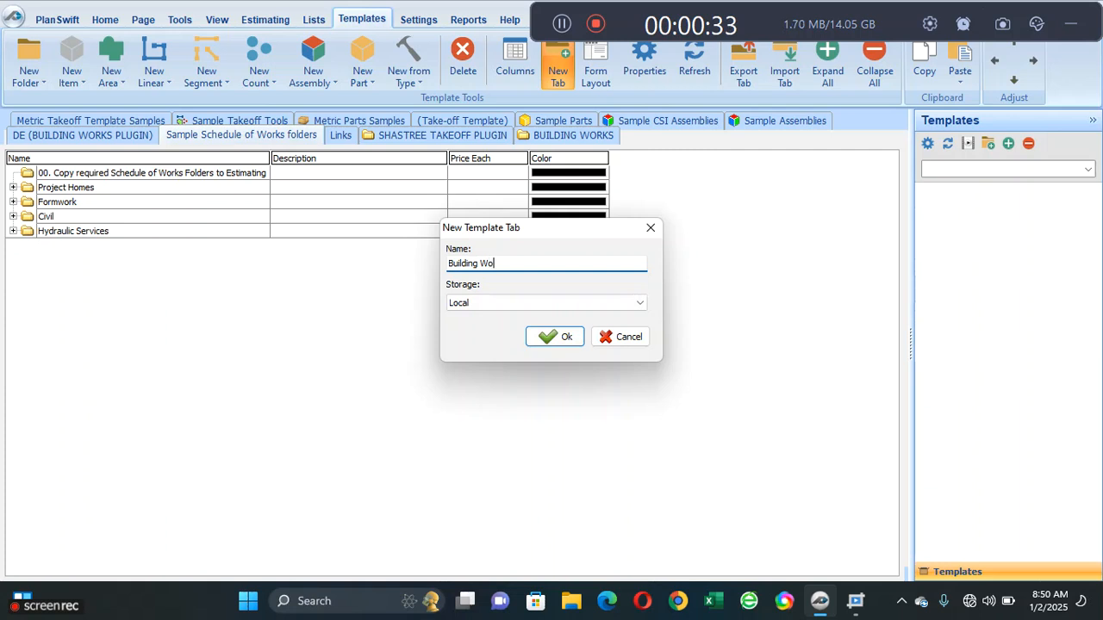
pyautogui.write('rks Tra')
pyautogui.press('BackSpace')
pyautogui.write('ning')
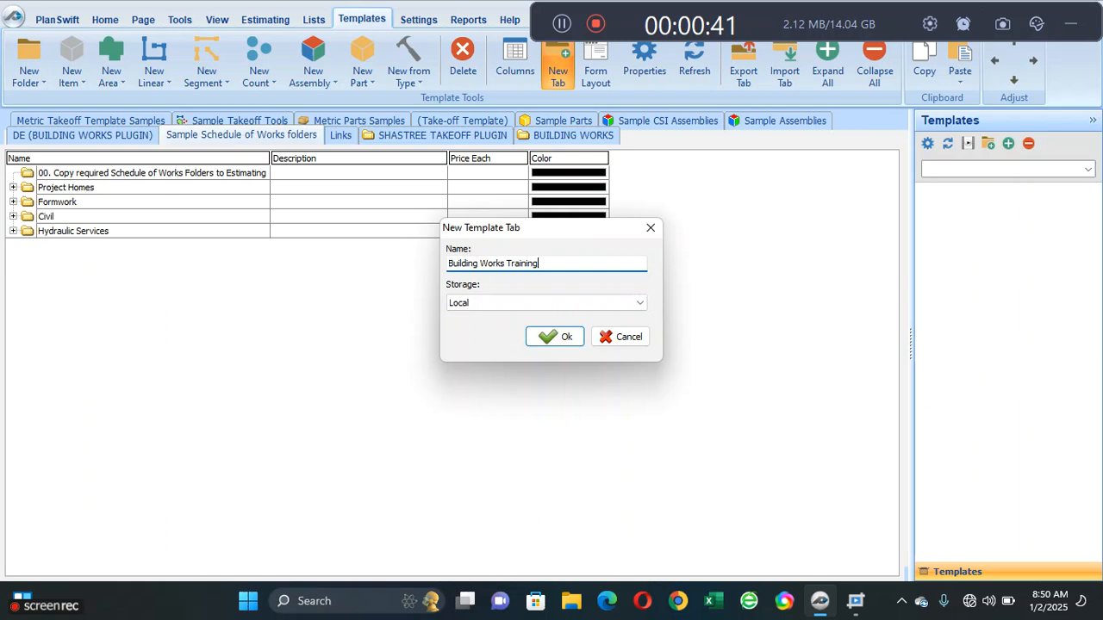
pyautogui.click(535, 337)
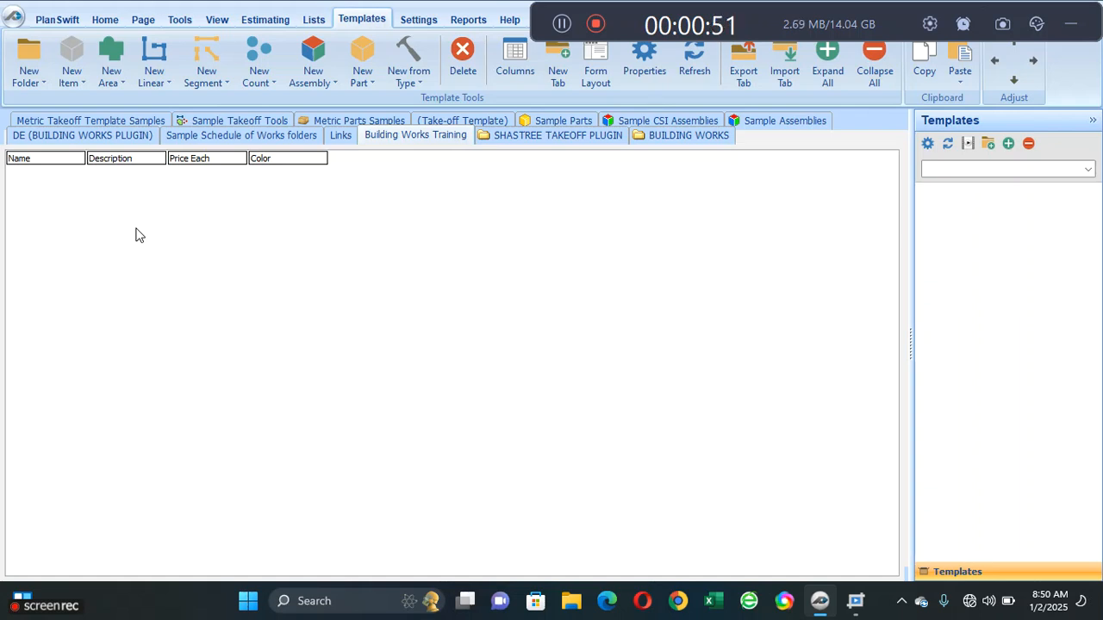
# - Add a top-level folder named "Substructure" to the Building Works Training templates and widen the Name column to fit it
pyautogui.click(28, 72)
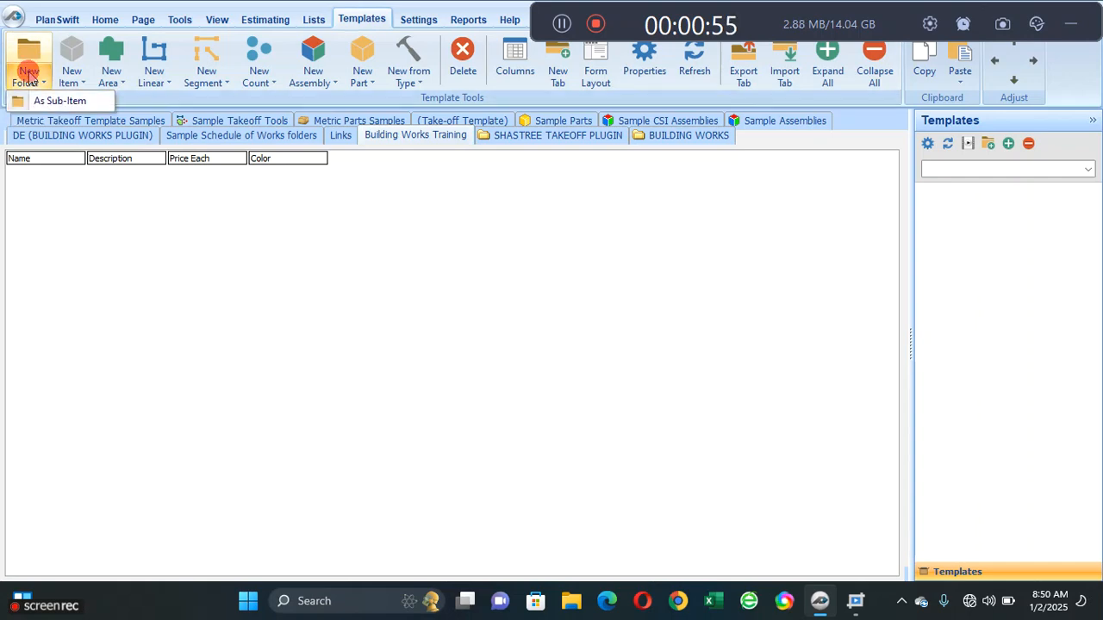
pyautogui.click(29, 59)
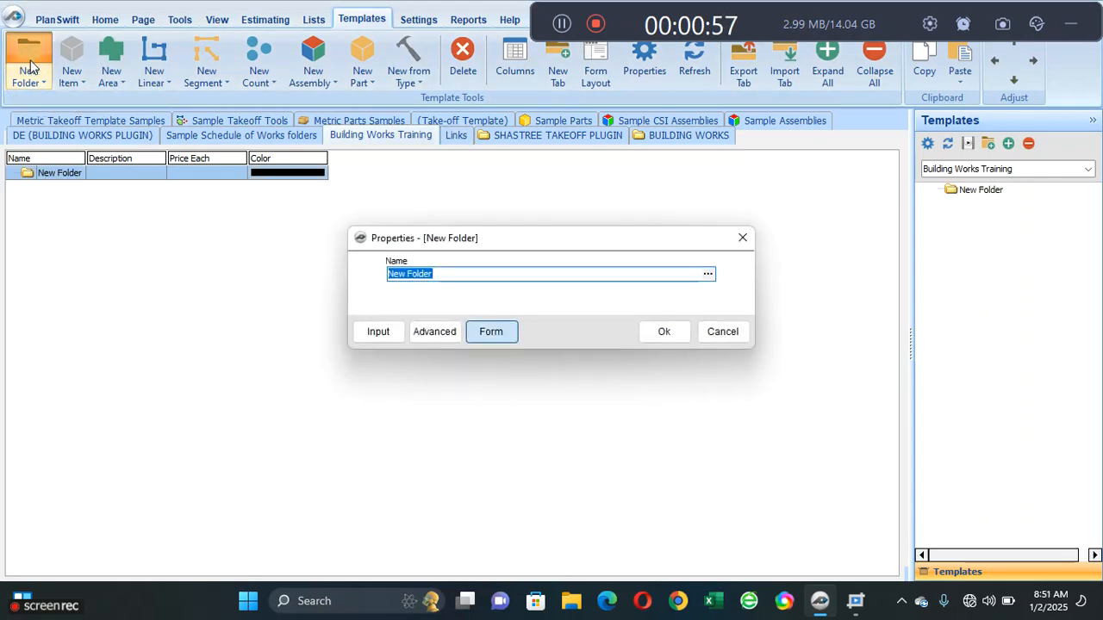
pyautogui.doubleClick(472, 279)
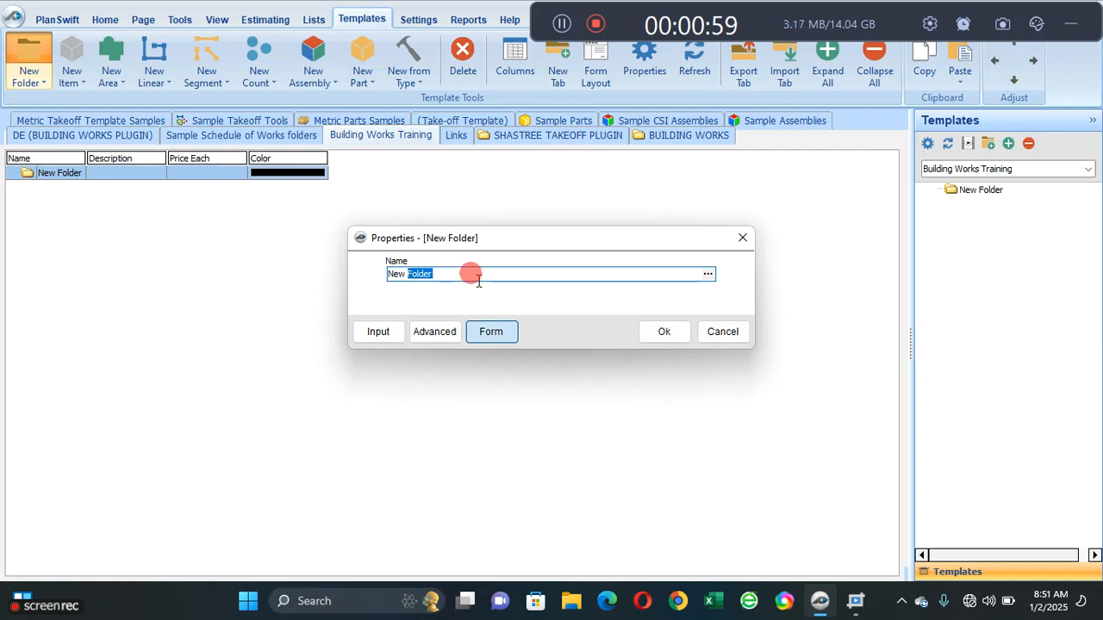
pyautogui.doubleClick(474, 280)
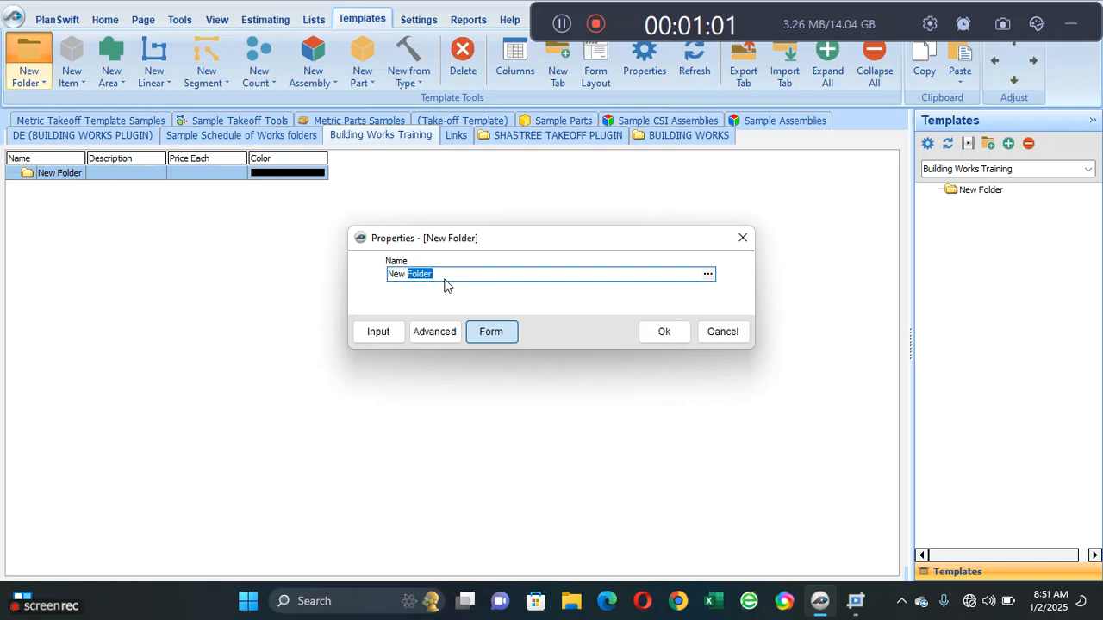
pyautogui.moveTo(459, 275); pyautogui.dragTo(356, 280)
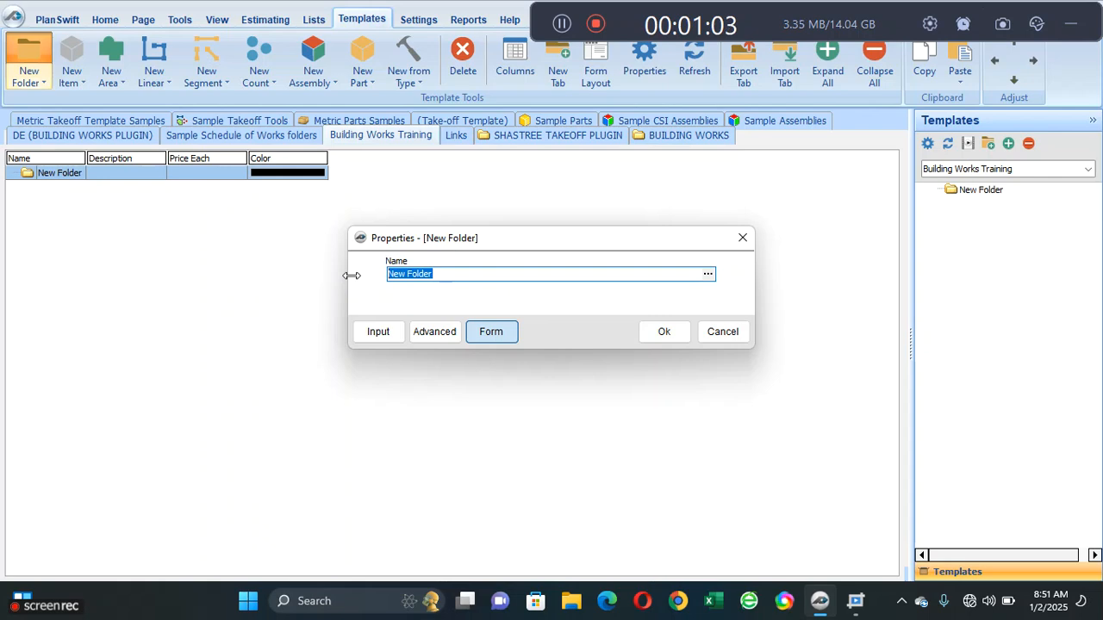
pyautogui.write('Substr')
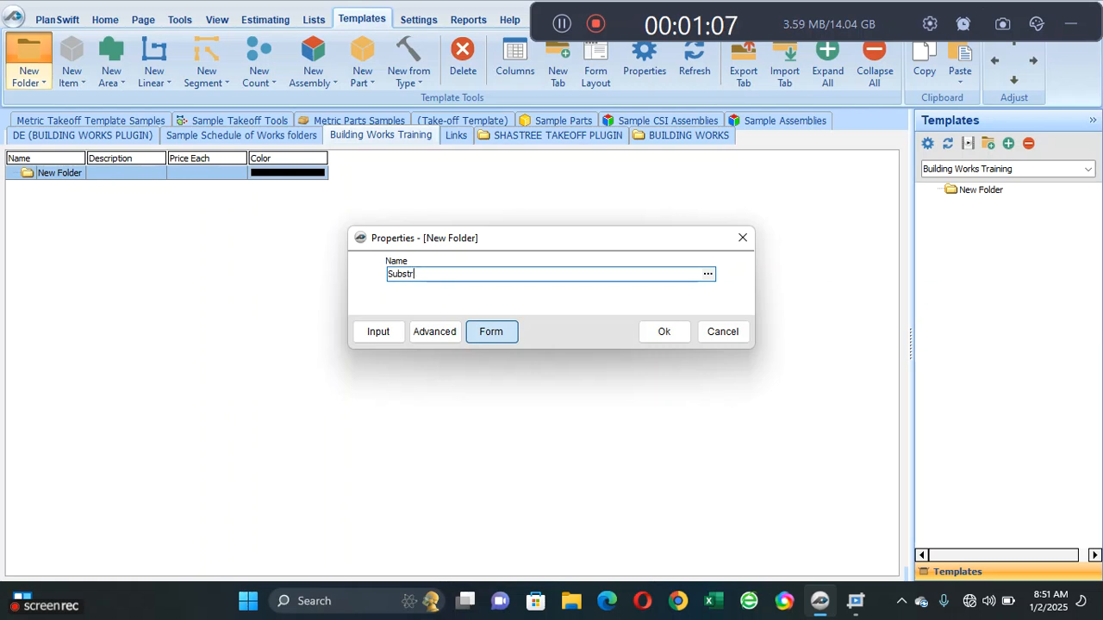
pyautogui.write('ucture')
pyautogui.click(662, 332)
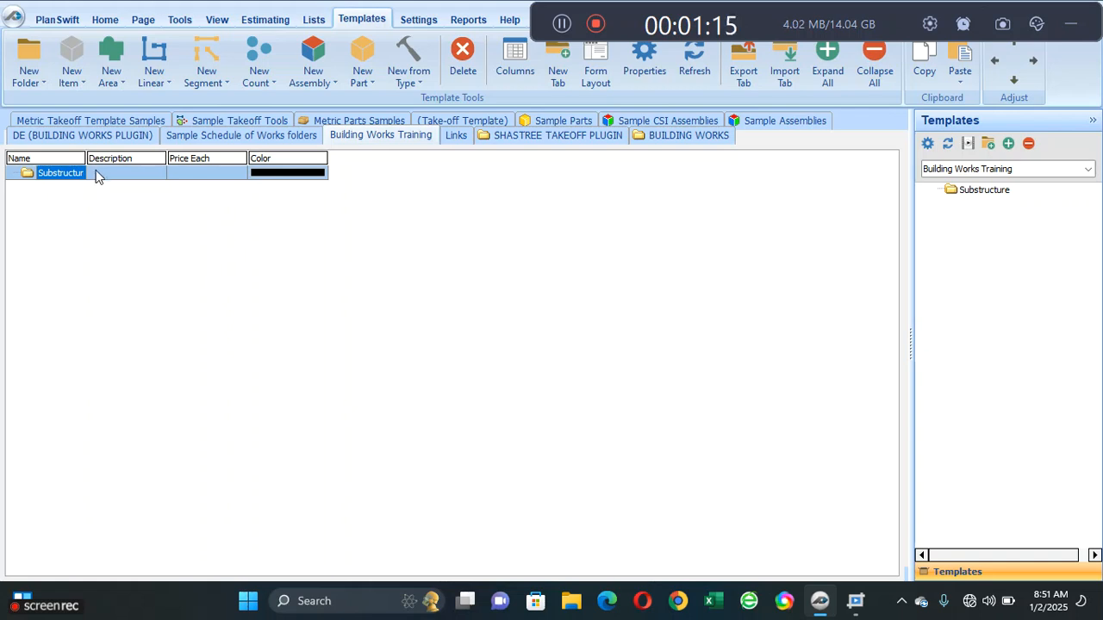
pyautogui.moveTo(86, 159); pyautogui.dragTo(91, 159)
pyautogui.click(93, 197)
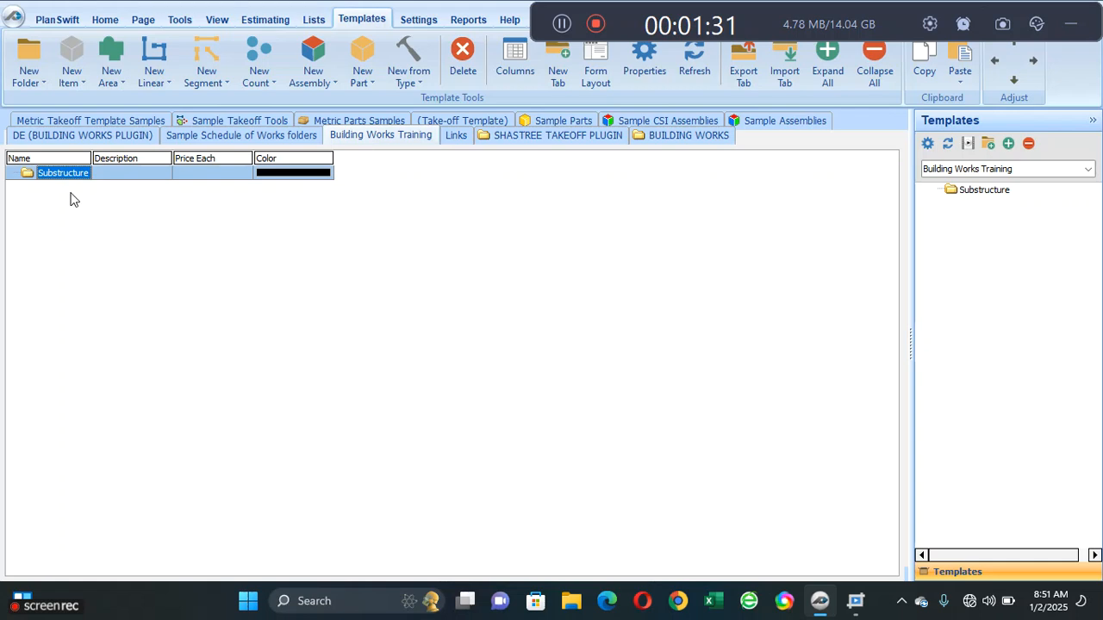
# - Add a sub-item folder named "Strip Foundation" under Substructure and fit the Name column to its contents
pyautogui.click(39, 86)
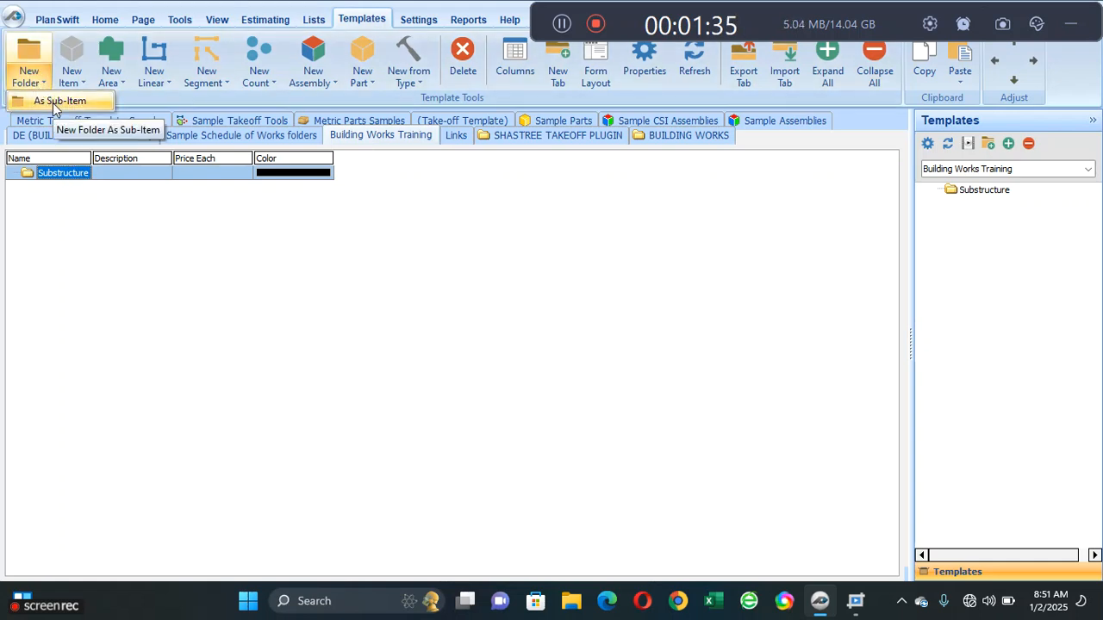
pyautogui.click(54, 102)
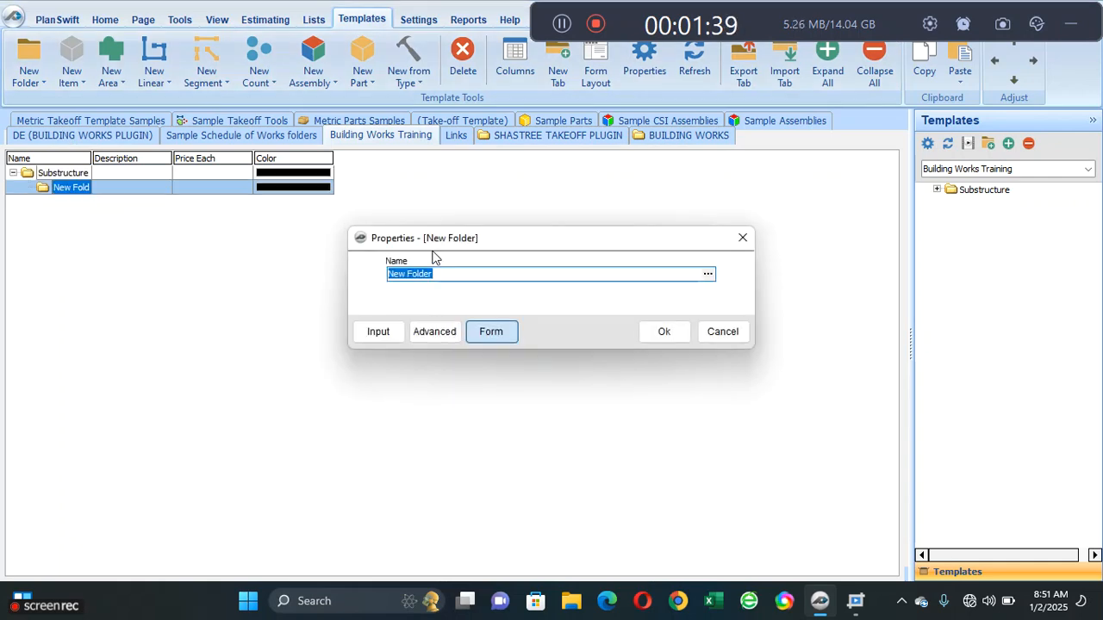
pyautogui.write('Strip')
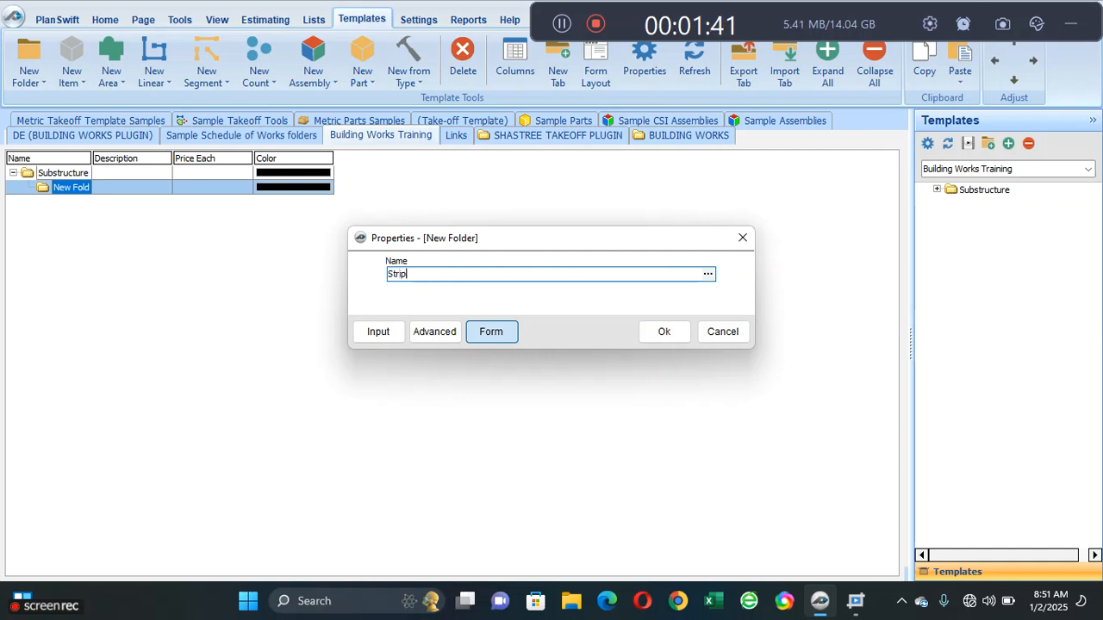
pyautogui.write(' Foundation')
pyautogui.click(661, 332)
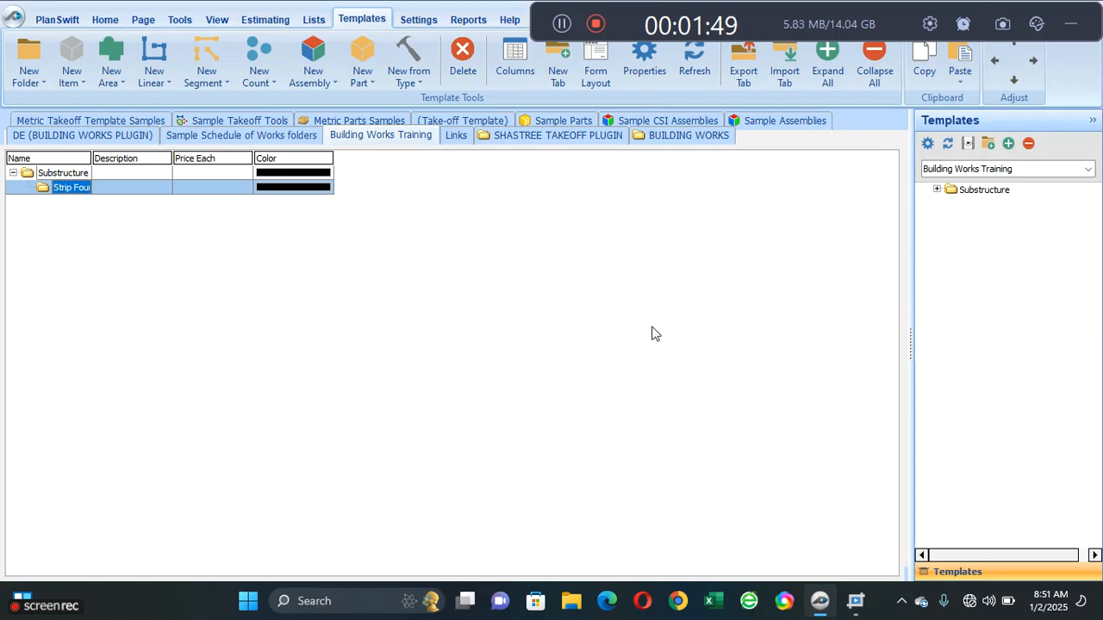
pyautogui.doubleClick(92, 158)
pyautogui.click(136, 217)
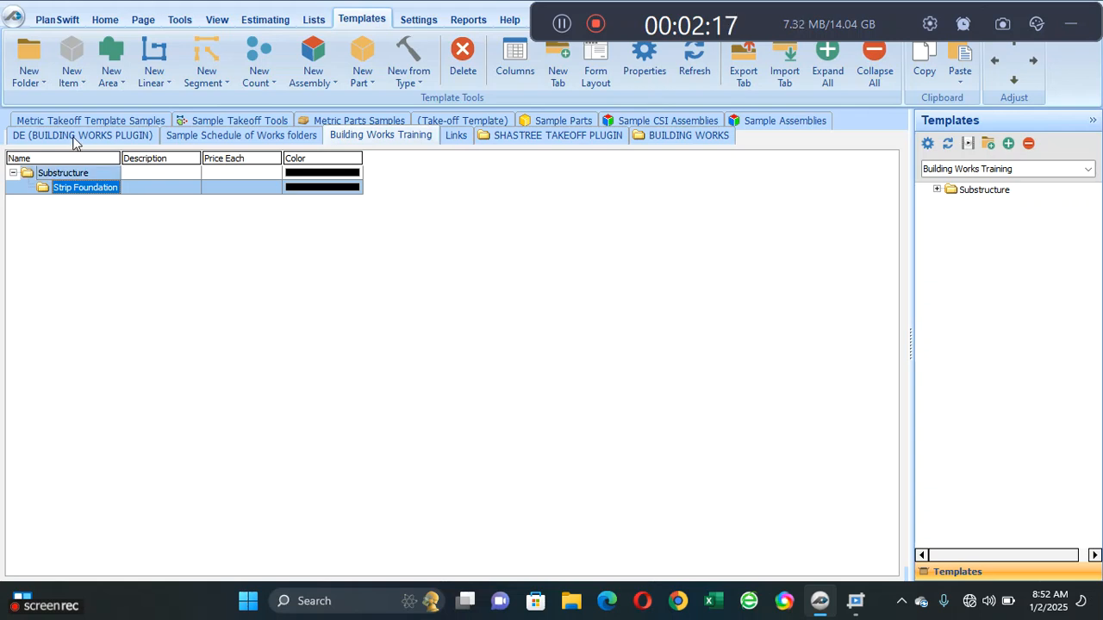
# - Add a new area template named "Site clearance" below the Strip Foundation folder, keeping the random color and solid fill
pyautogui.click(107, 53)
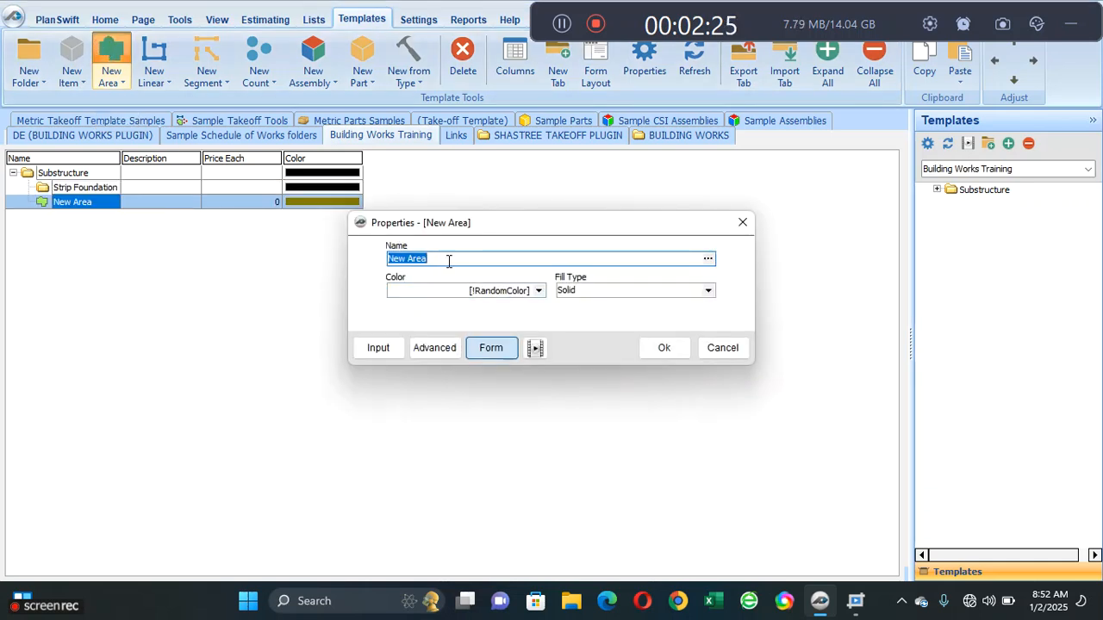
pyautogui.write('S')
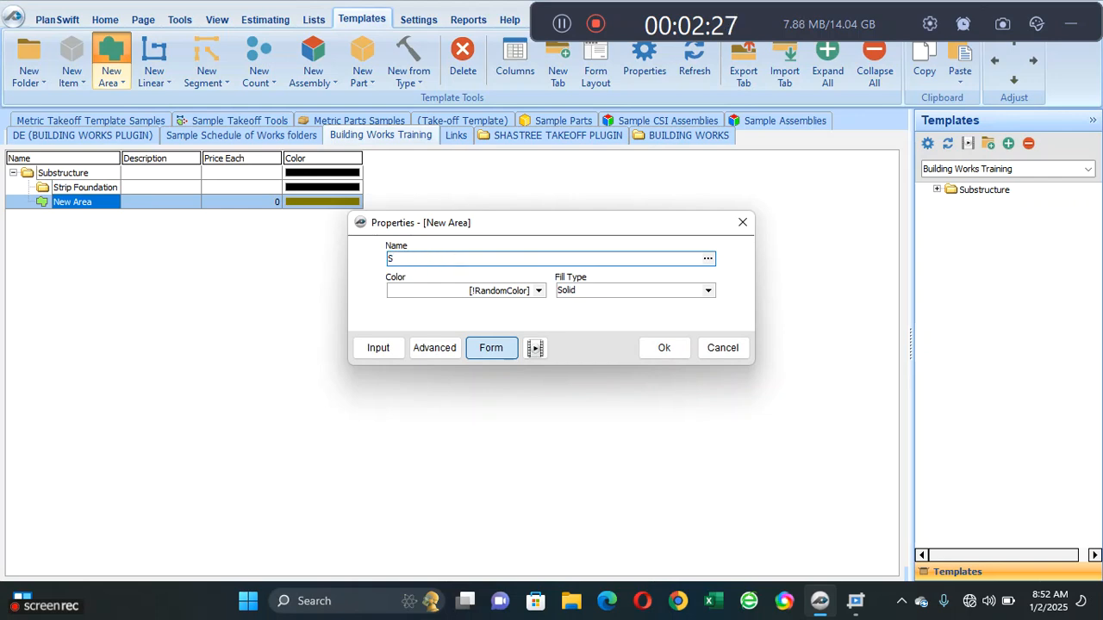
pyautogui.write('ite clearance')
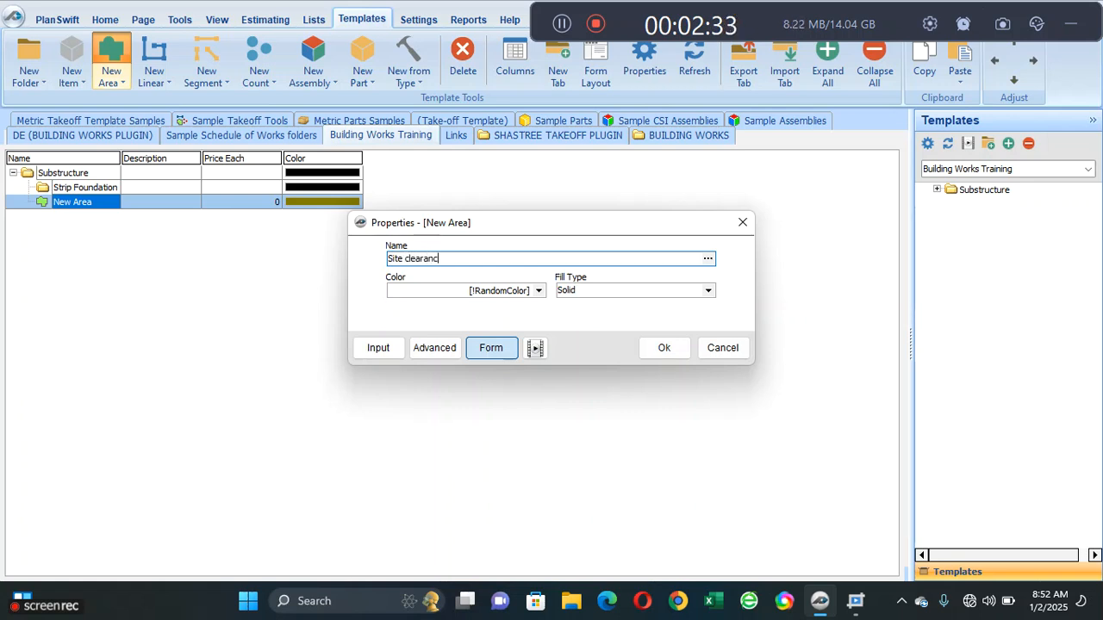
pyautogui.click(660, 347)
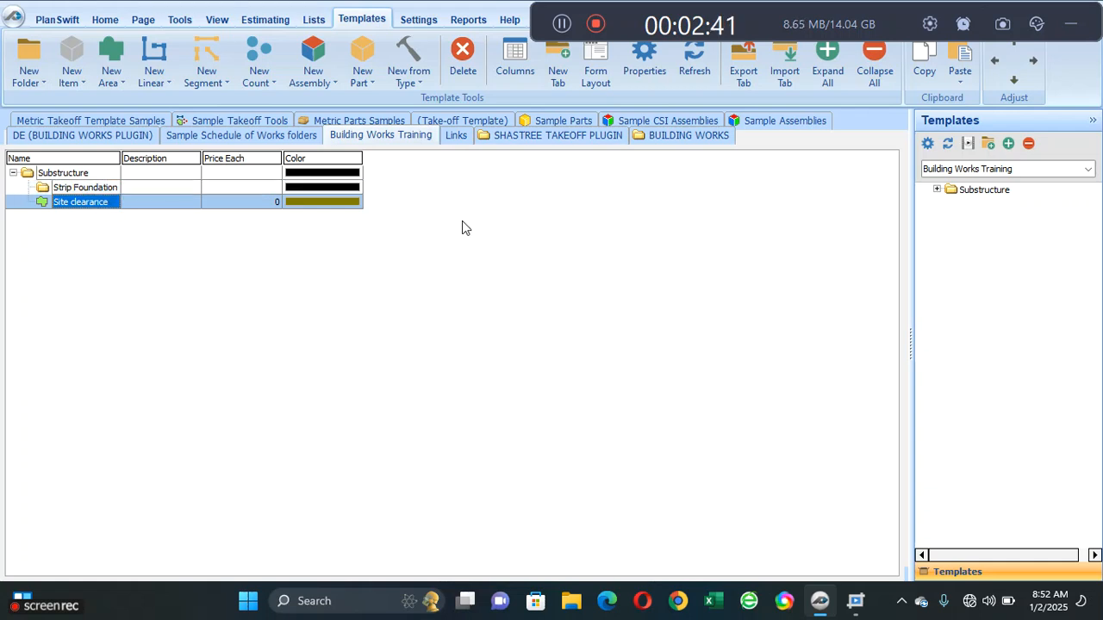
# - Indent the Site clearance area so it sits inside the Strip Foundation folder, and widen the Name column slightly
pyautogui.click(110, 205)
pyautogui.click(1032, 64)
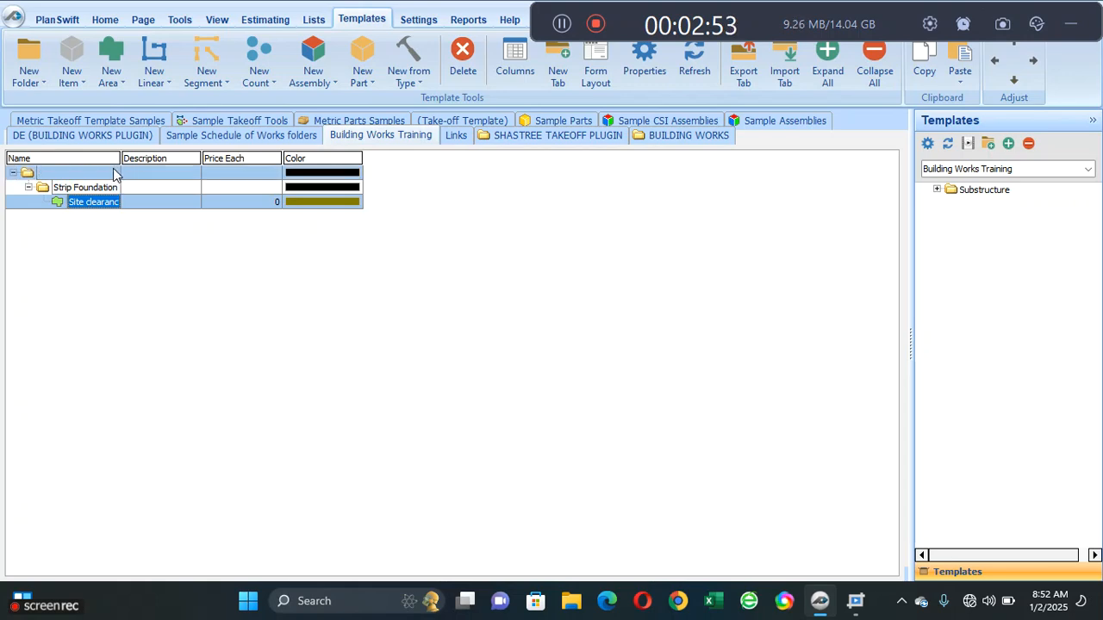
pyautogui.moveTo(122, 160); pyautogui.dragTo(127, 160)
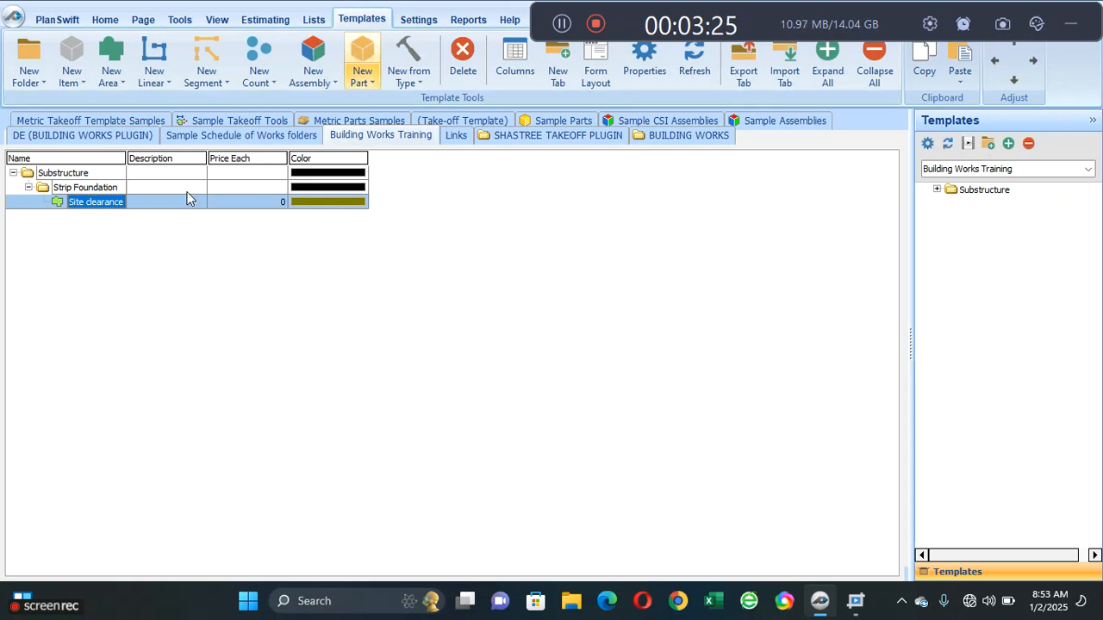
# - Add a part named "Topsoil excavation" as a sub-item of Site clearance and fit the Name column to its contents
pyautogui.click(111, 200)
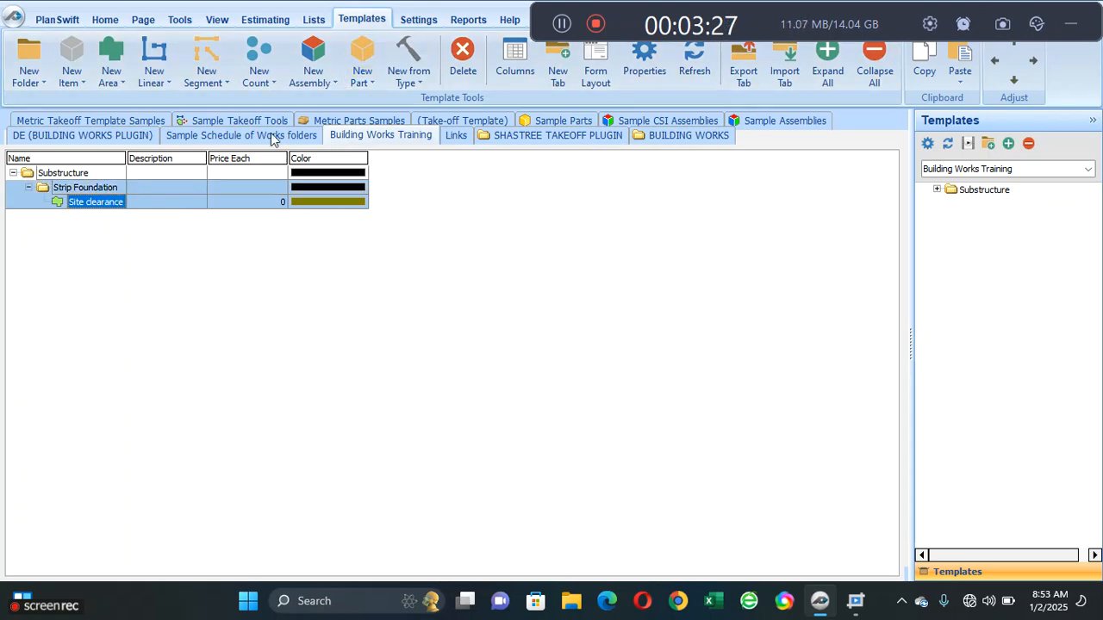
pyautogui.click(362, 78)
pyautogui.click(379, 100)
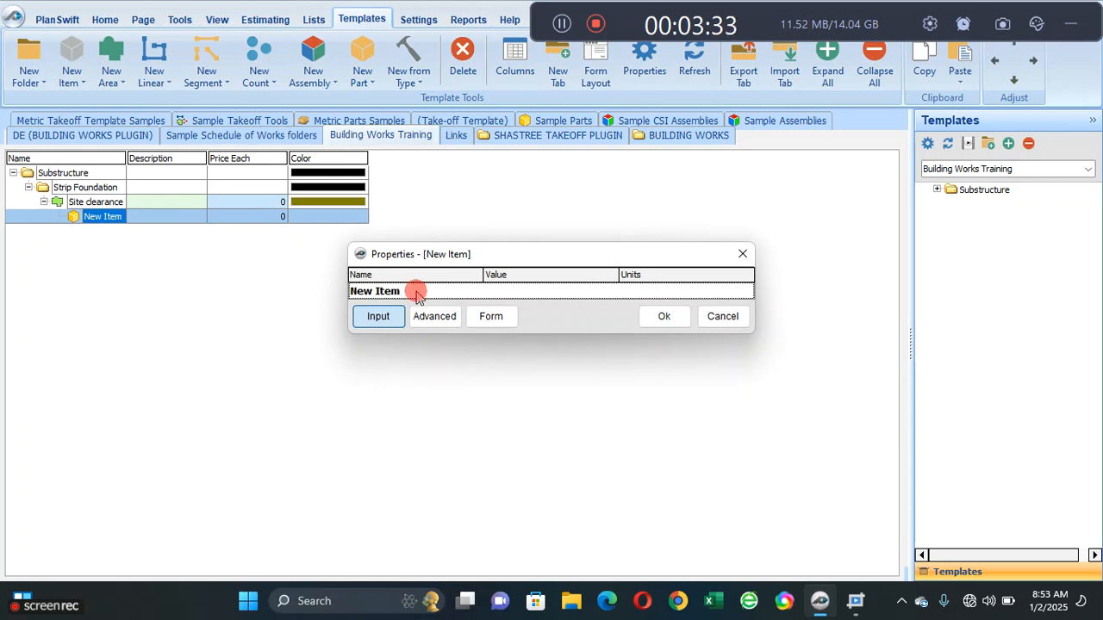
pyautogui.click(423, 296)
pyautogui.write('Topsoil')
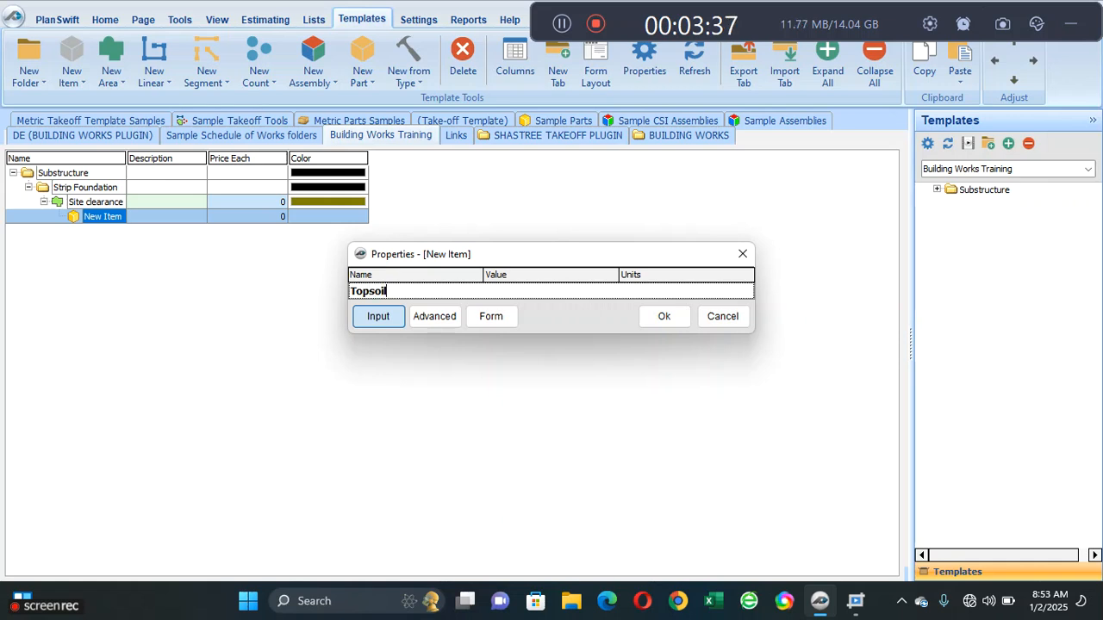
pyautogui.write(' excavation')
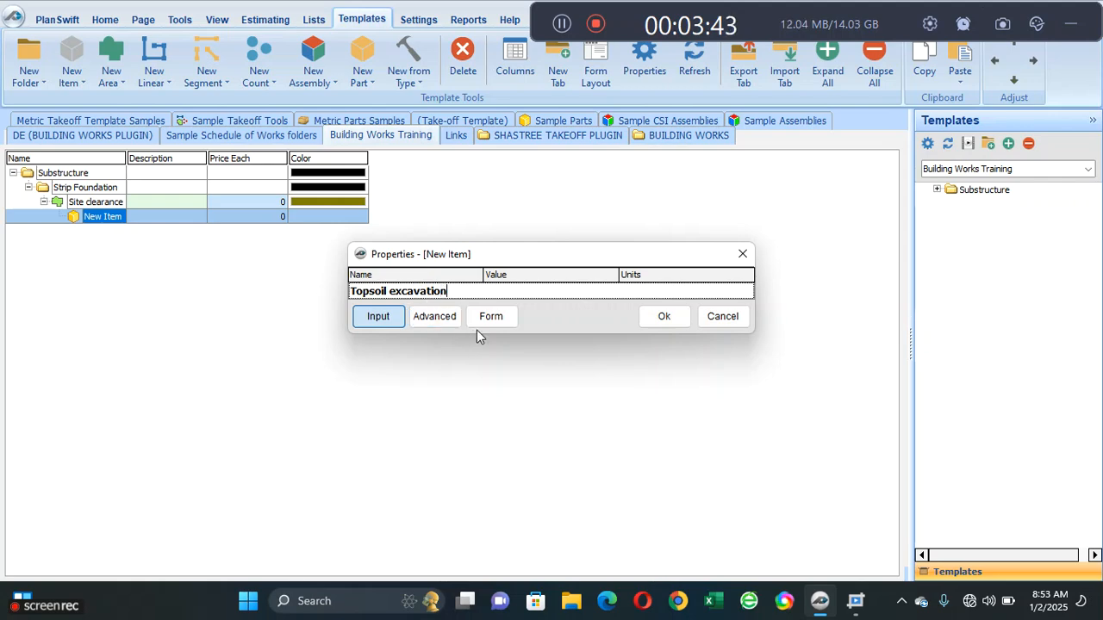
pyautogui.click(663, 317)
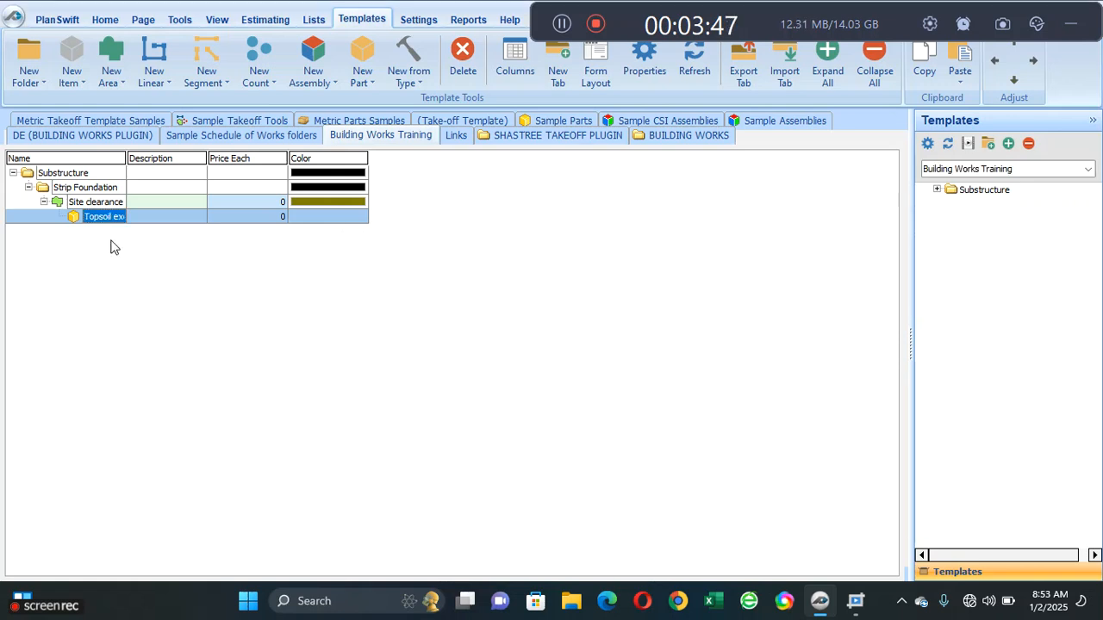
pyautogui.doubleClick(125, 161)
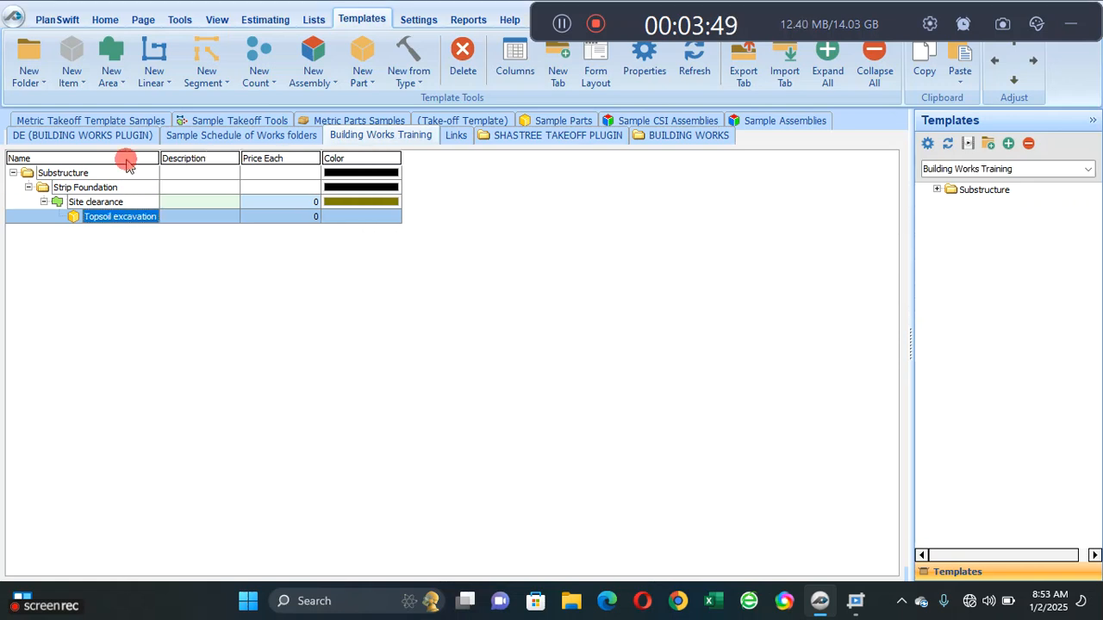
pyautogui.click(117, 252)
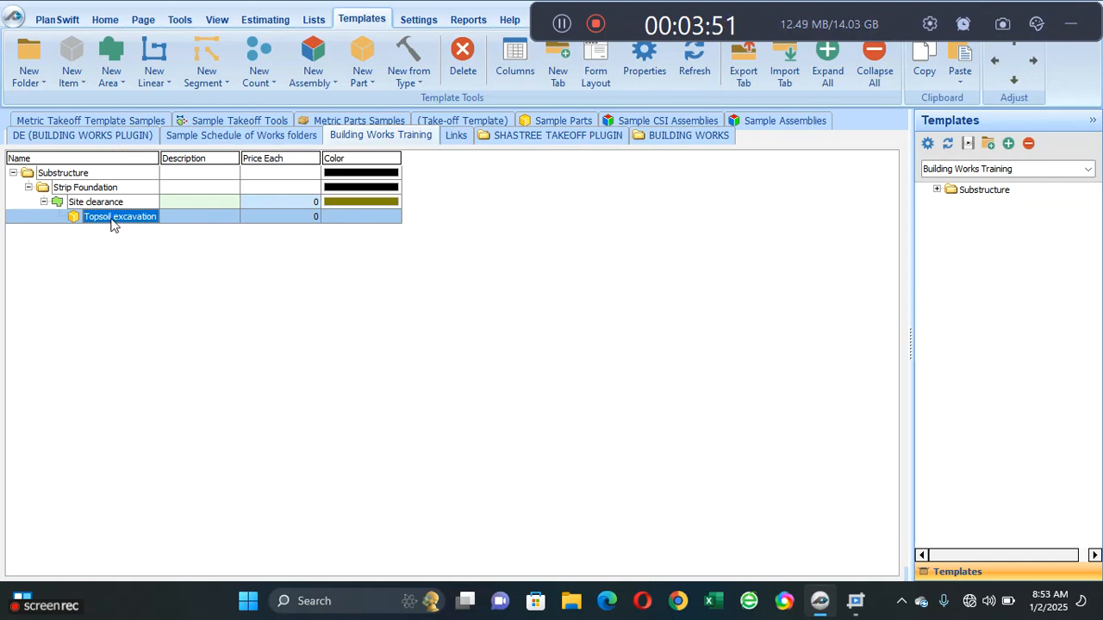
# - Set the Qty formula of the Topsoil excavation part to the parent Site clearance quantity, [..\Qty], and save its properties
pyautogui.rightClick(110, 223)
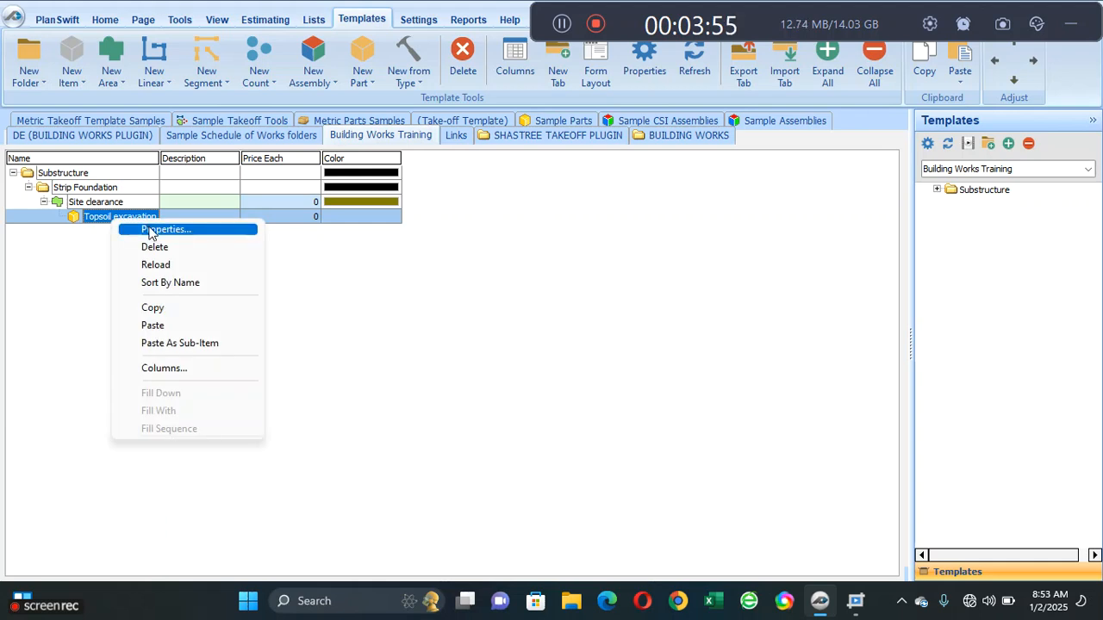
pyautogui.click(151, 230)
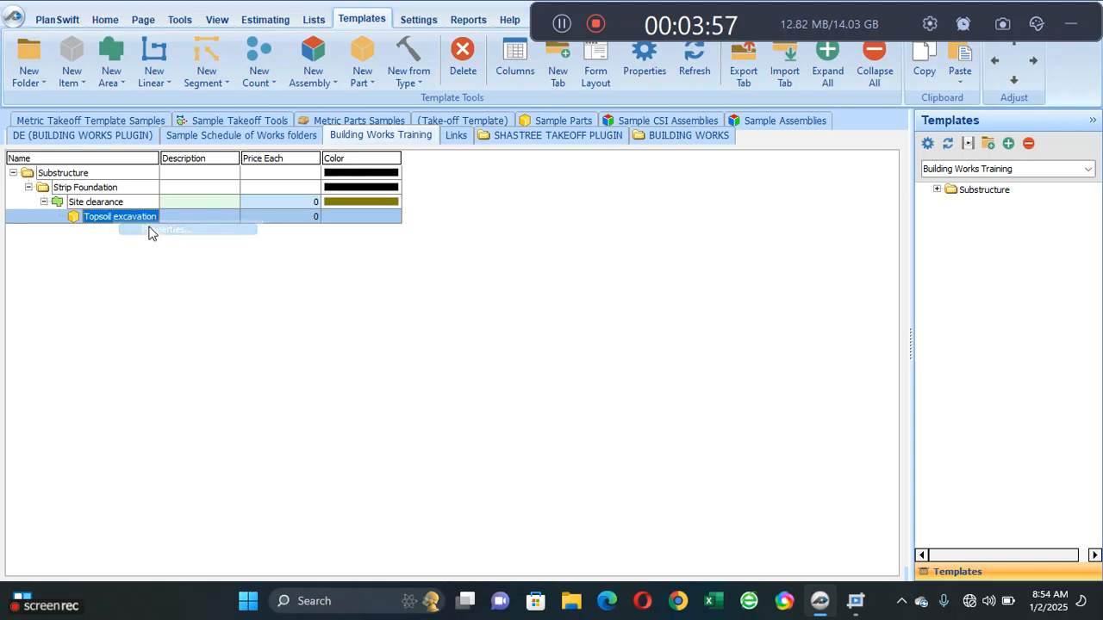
pyautogui.click(437, 316)
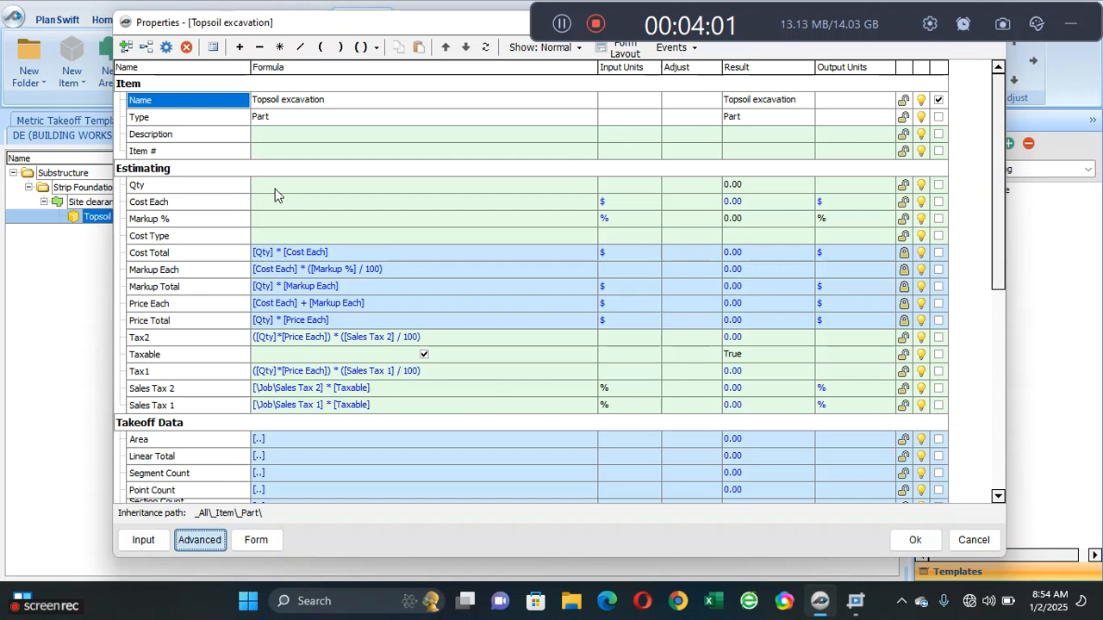
pyautogui.click(315, 191)
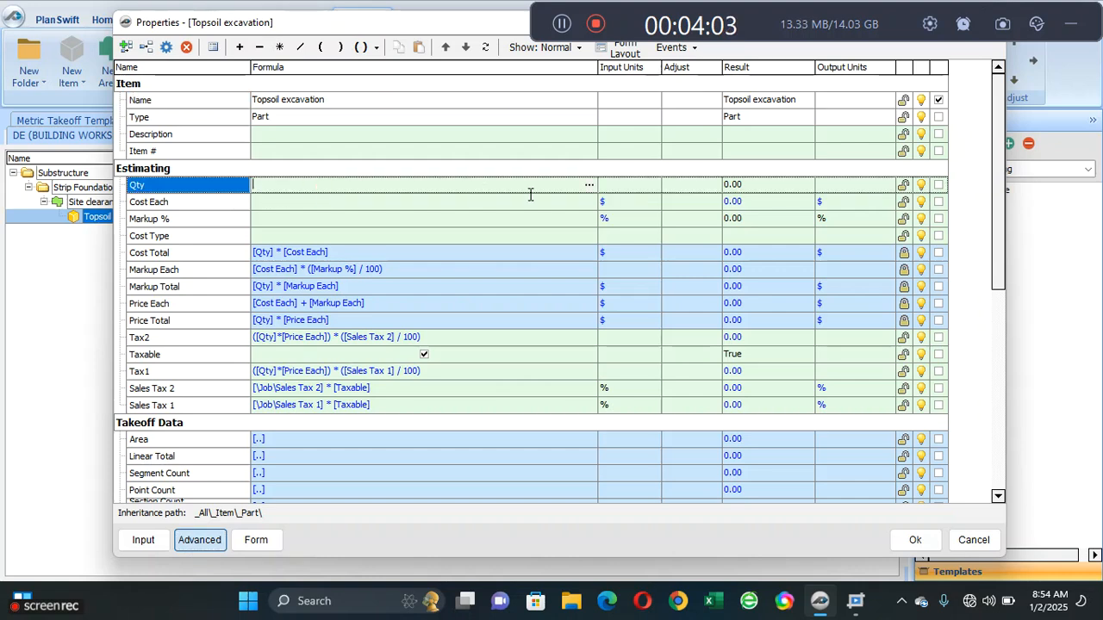
pyautogui.click(589, 186)
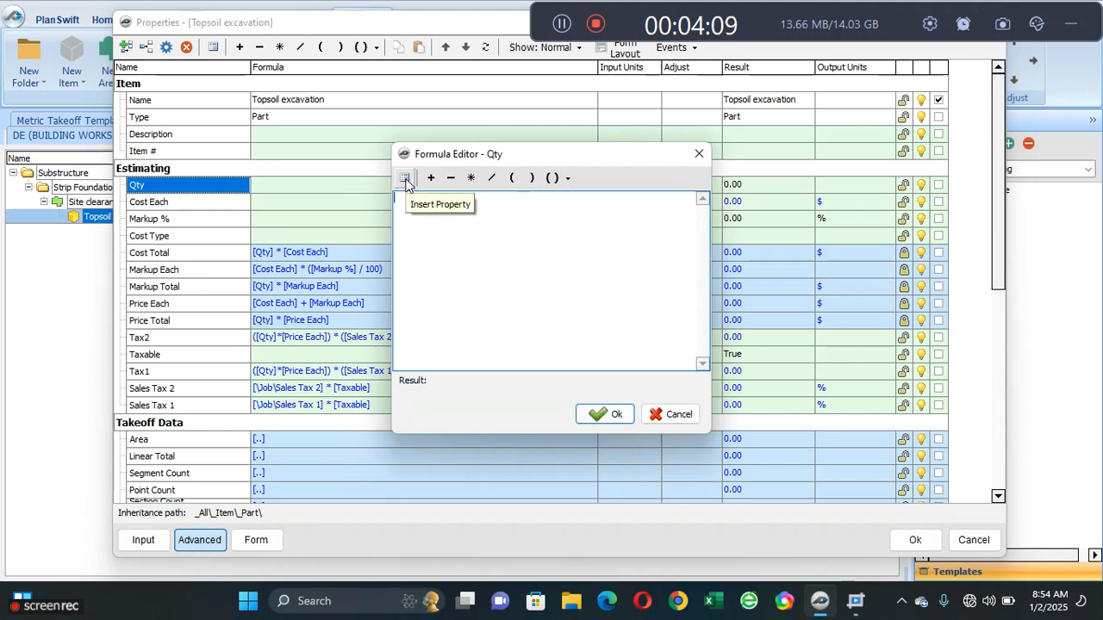
pyautogui.click(407, 184)
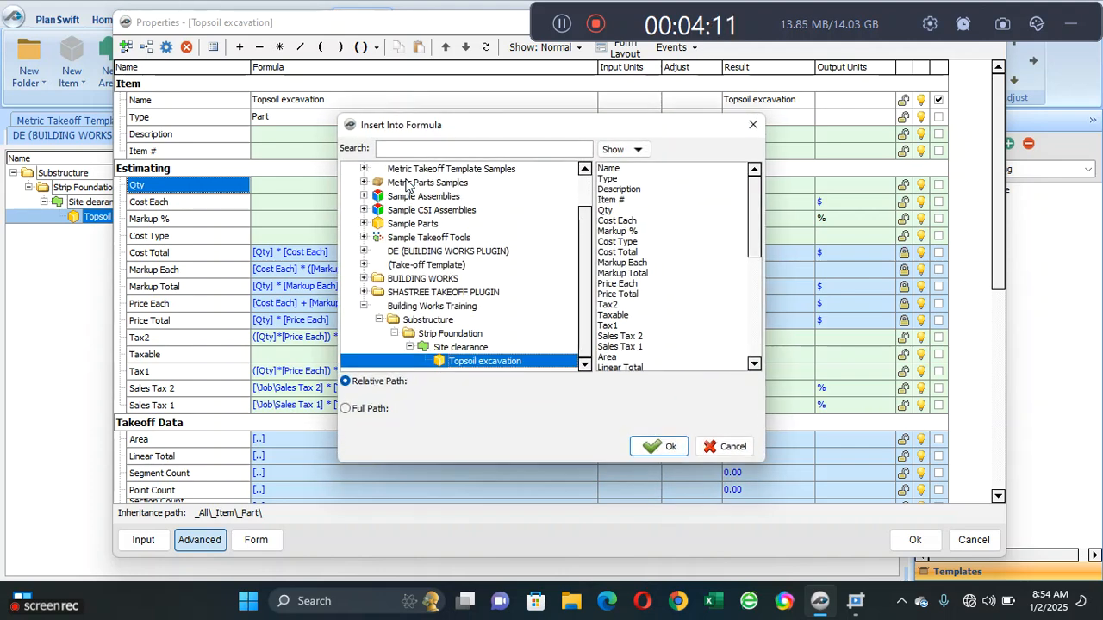
pyautogui.click(470, 349)
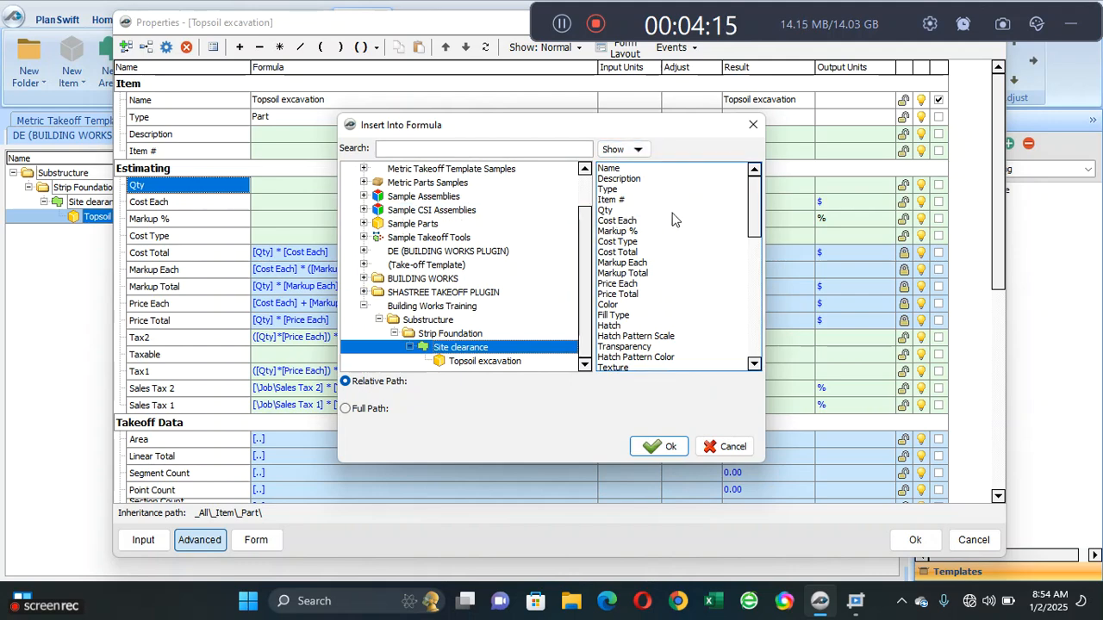
pyautogui.click(606, 211)
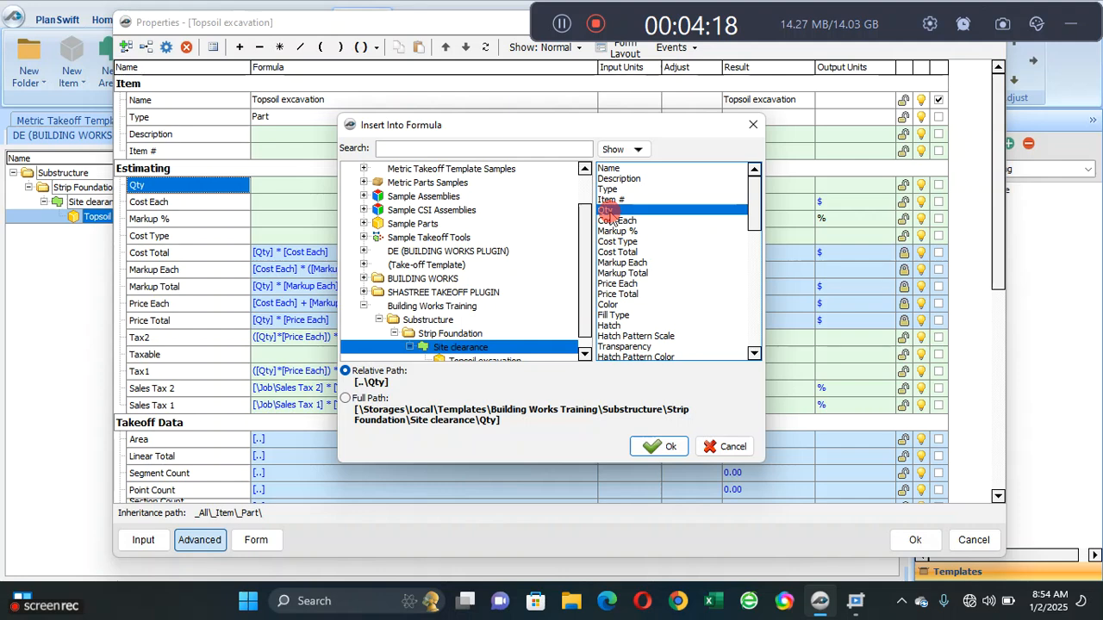
pyautogui.click(660, 447)
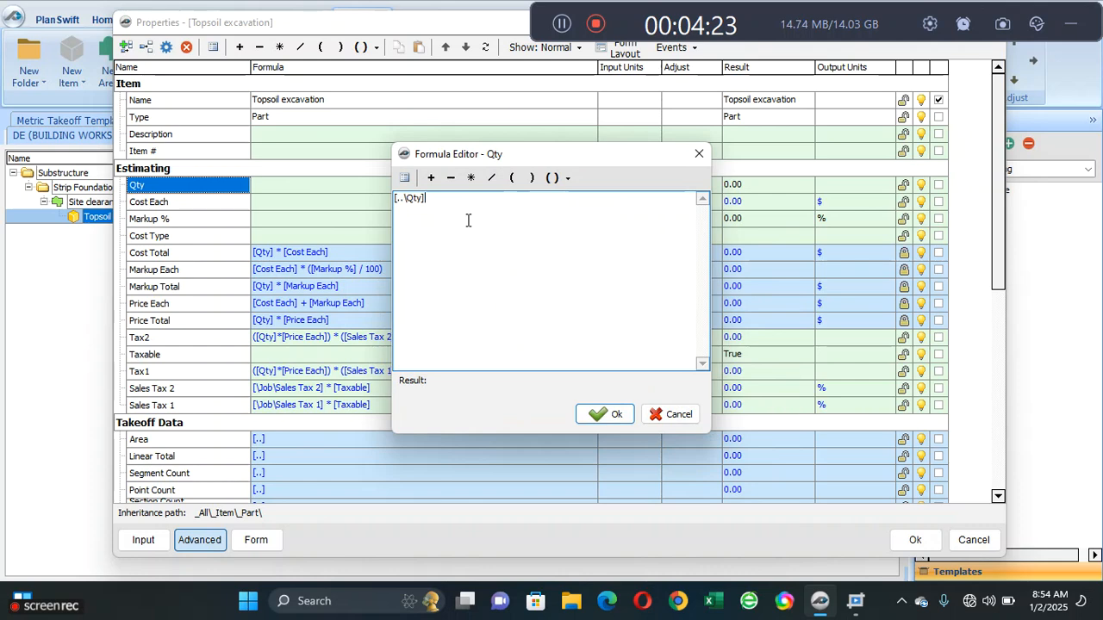
pyautogui.click(607, 415)
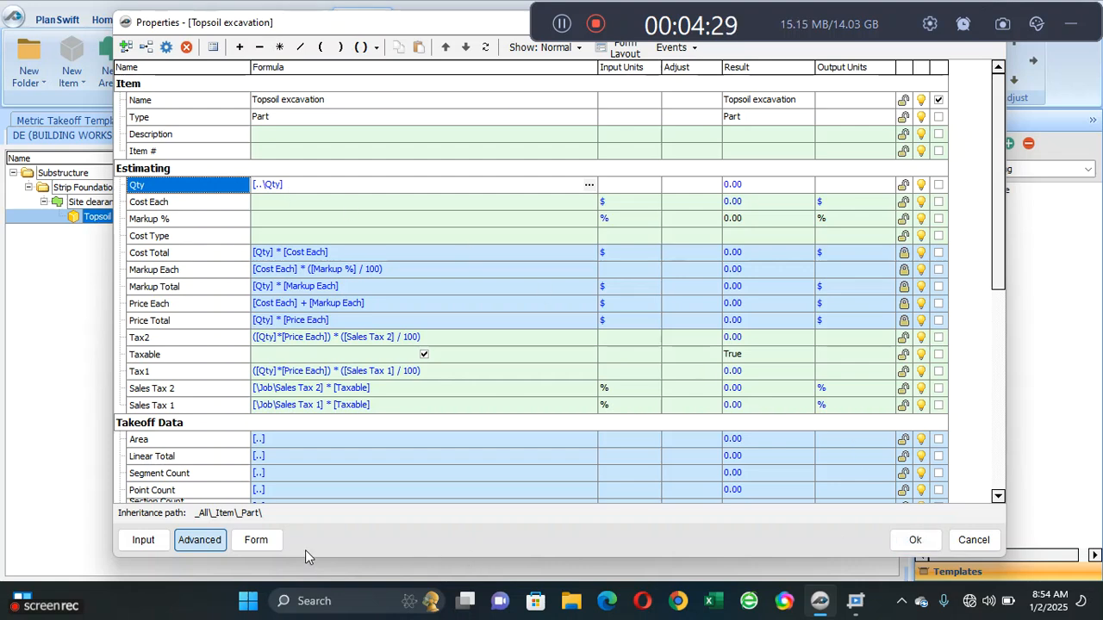
pyautogui.click(284, 544)
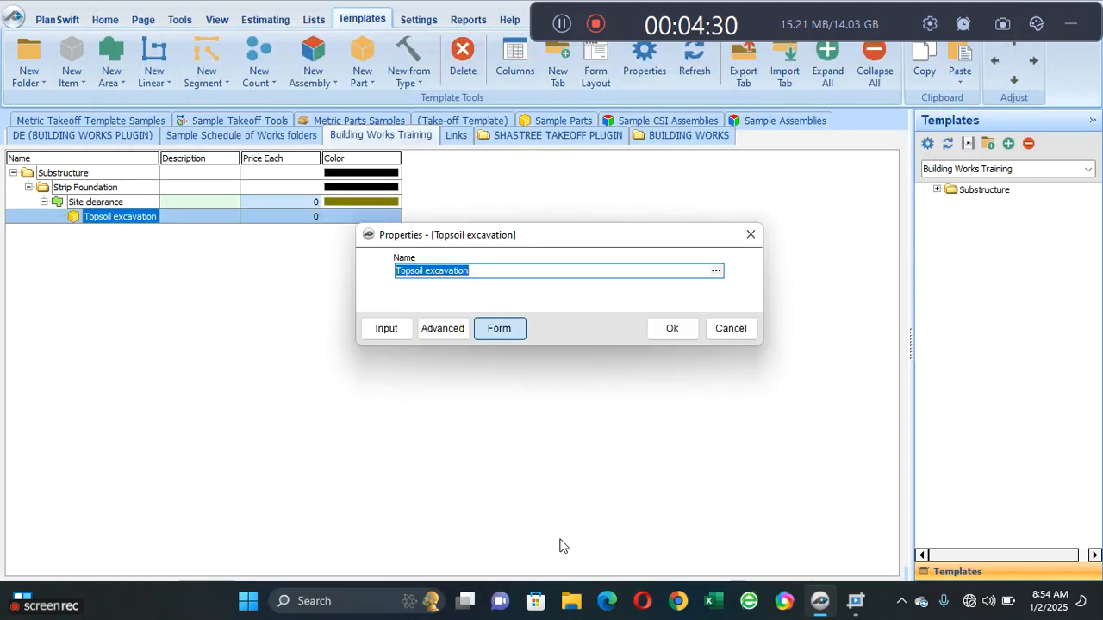
pyautogui.click(672, 330)
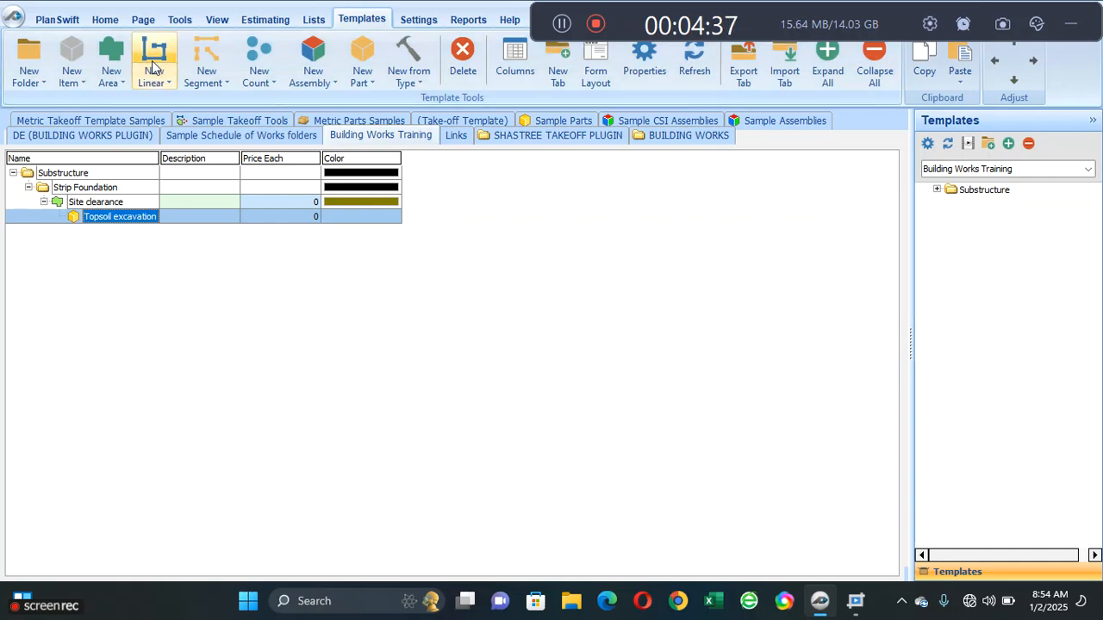
# - Return to the drawing pages and open the Site plan page
pyautogui.click(104, 19)
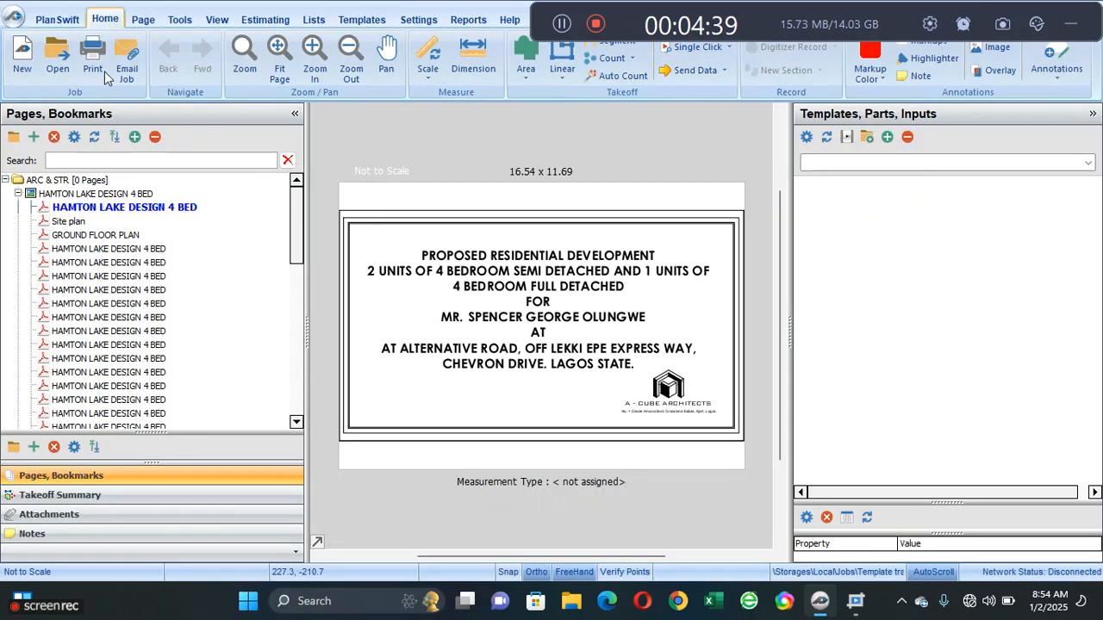
pyautogui.click(104, 223)
pyautogui.scroll(-1, 499, 268)
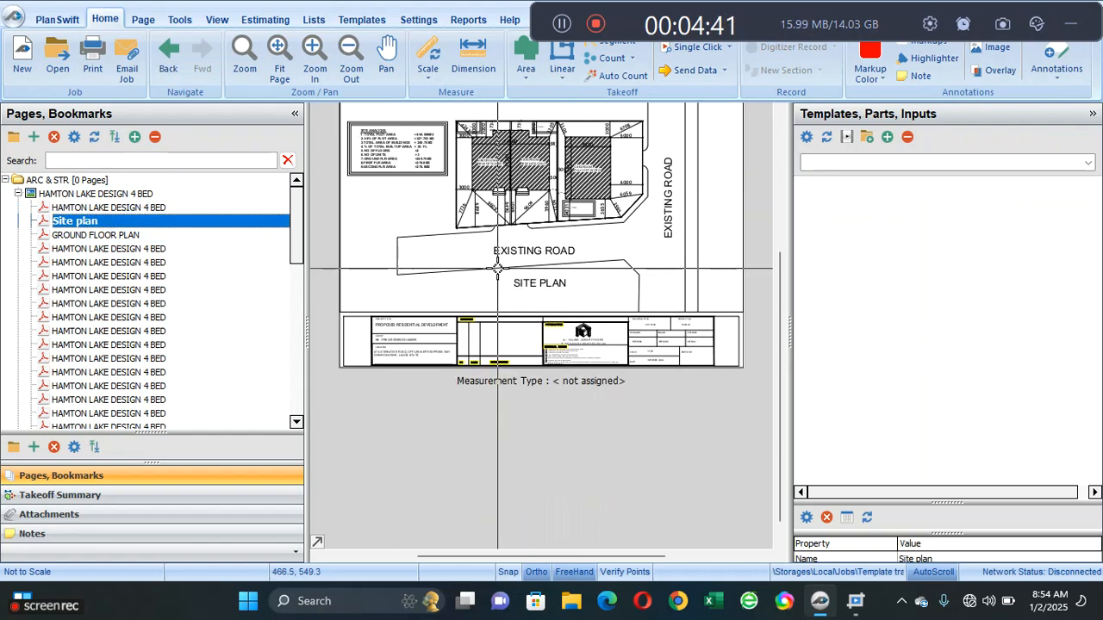
# - Scale the Site plan to metric by setting 6 M along the upper 6000 dimension beside the fully detached house
pyautogui.moveTo(509, 199); pyautogui.dragTo(467, 294)
pyautogui.scroll(4, 466, 293)
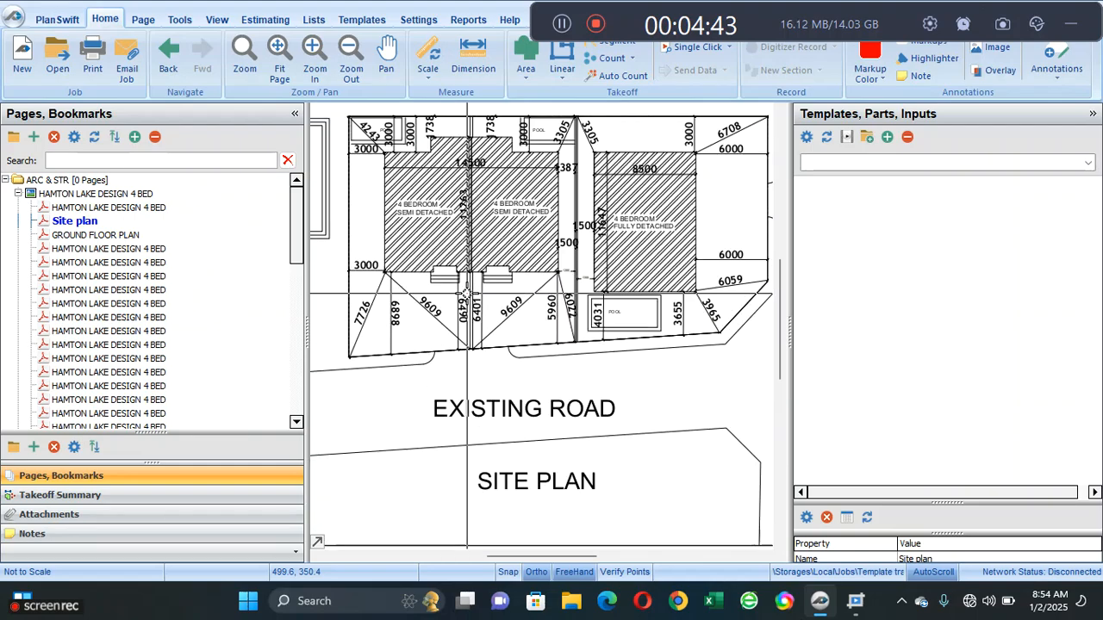
pyautogui.moveTo(655, 232)
pyautogui.mouseDown()
pyautogui.moveTo(453, 339)
pyautogui.moveTo(436, 415)
pyautogui.mouseUp()
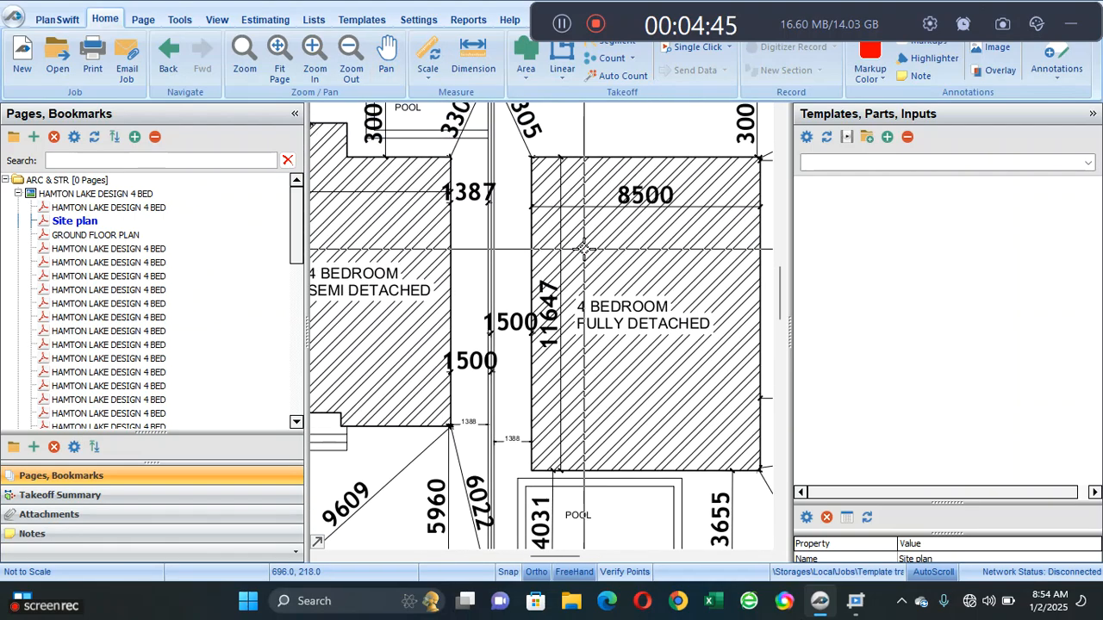
pyautogui.scroll(-2, 583, 249)
pyautogui.moveTo(684, 241); pyautogui.dragTo(621, 278)
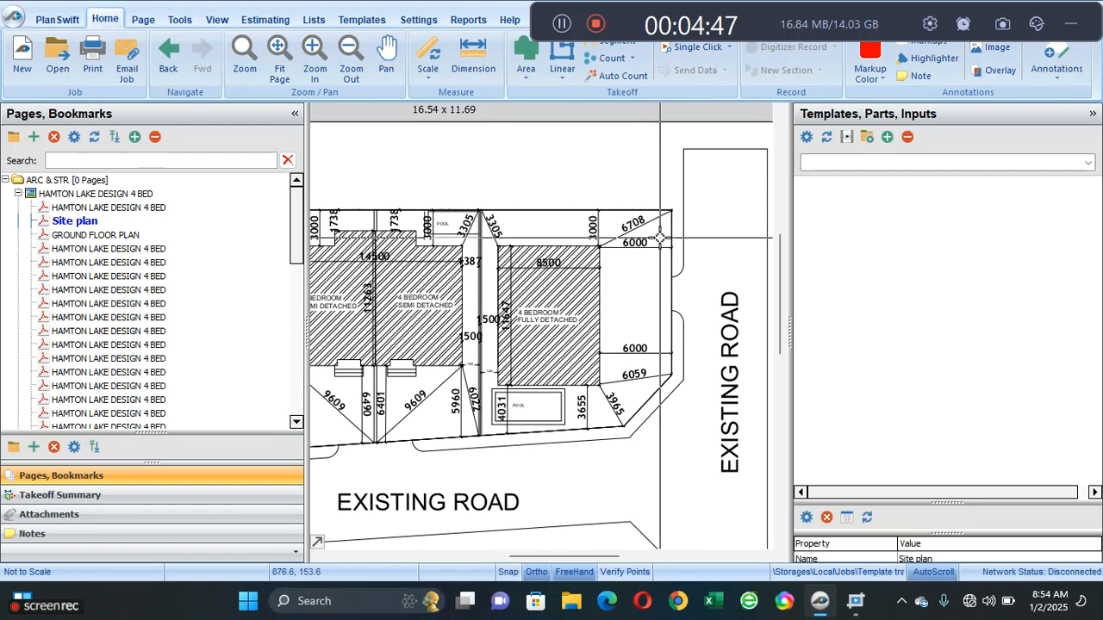
pyautogui.scroll(3, 659, 238)
pyautogui.scroll(1, 660, 237)
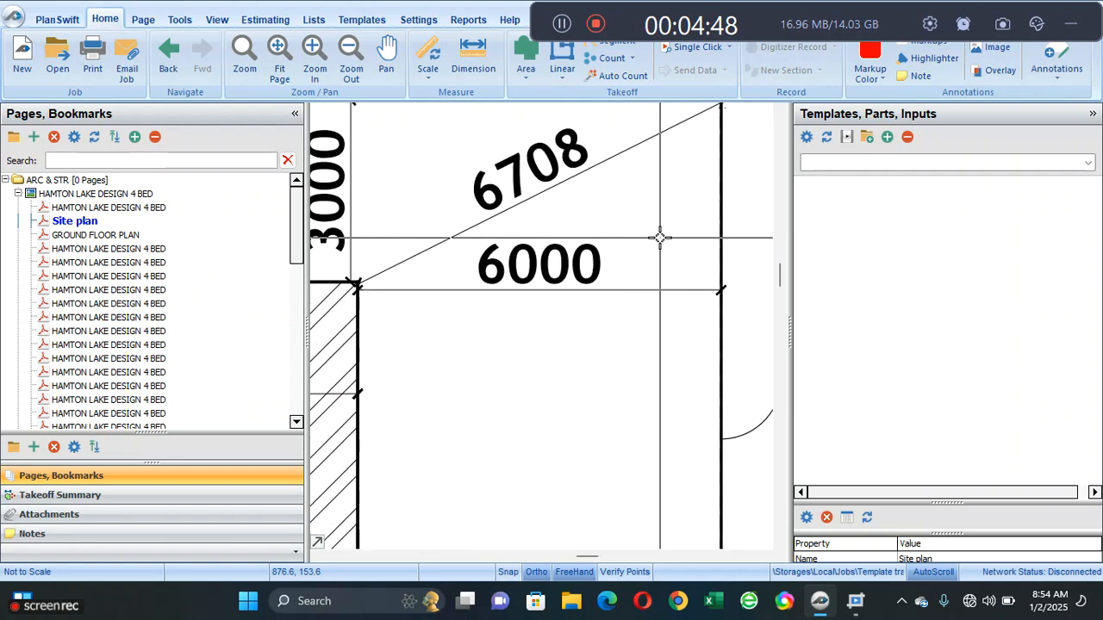
pyautogui.click(430, 53)
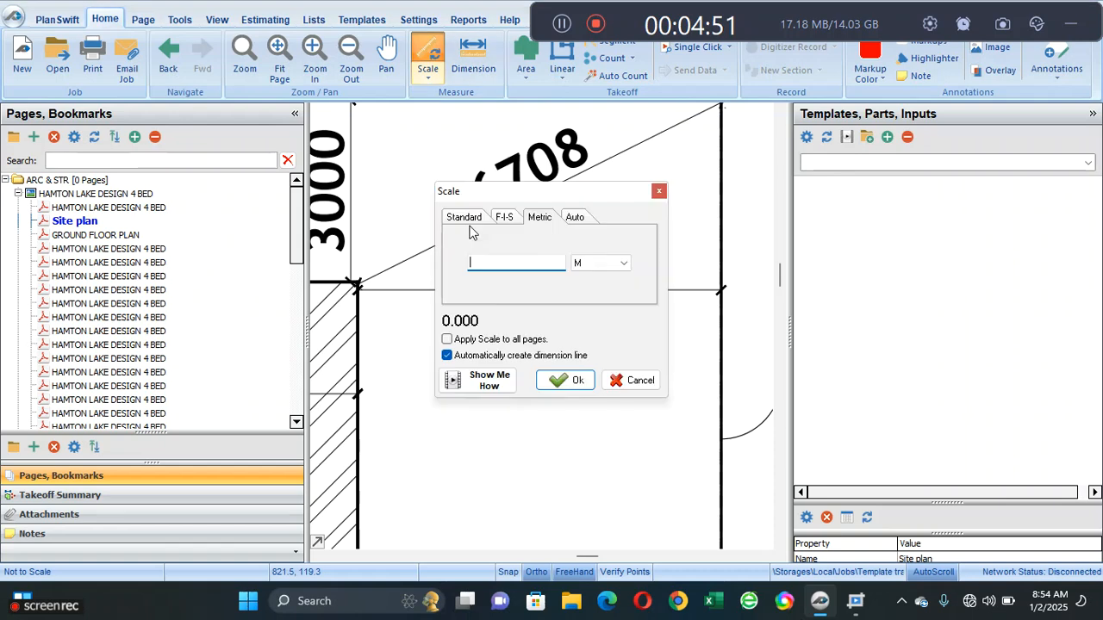
pyautogui.write('6')
pyautogui.moveTo(486, 194)
pyautogui.mouseDown()
pyautogui.moveTo(551, 488)
pyautogui.moveTo(471, 293)
pyautogui.mouseUp()
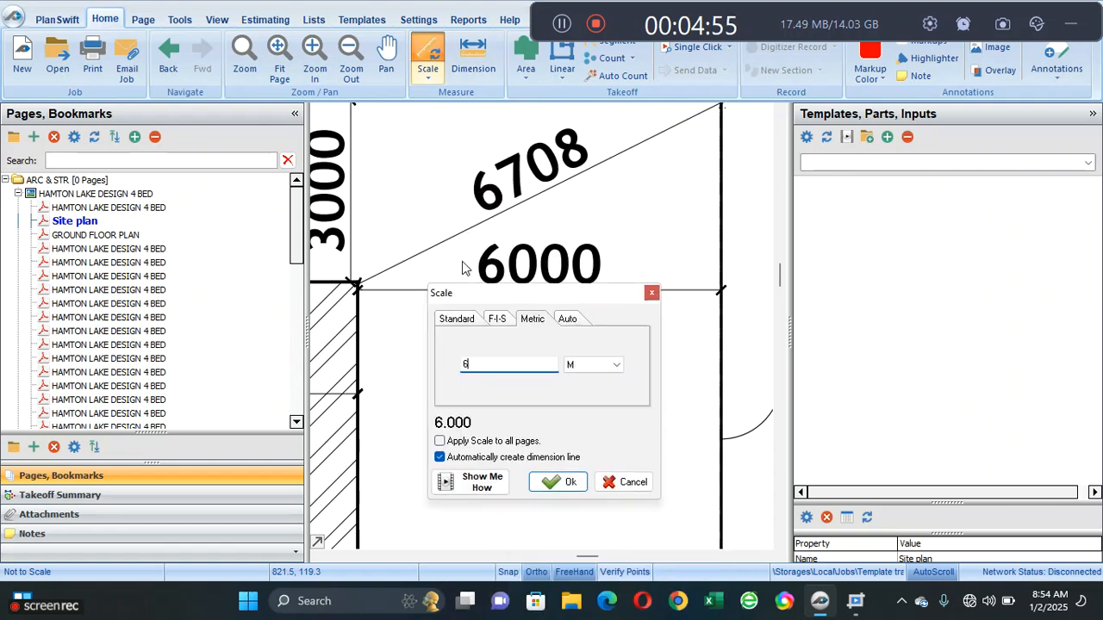
pyautogui.click(564, 484)
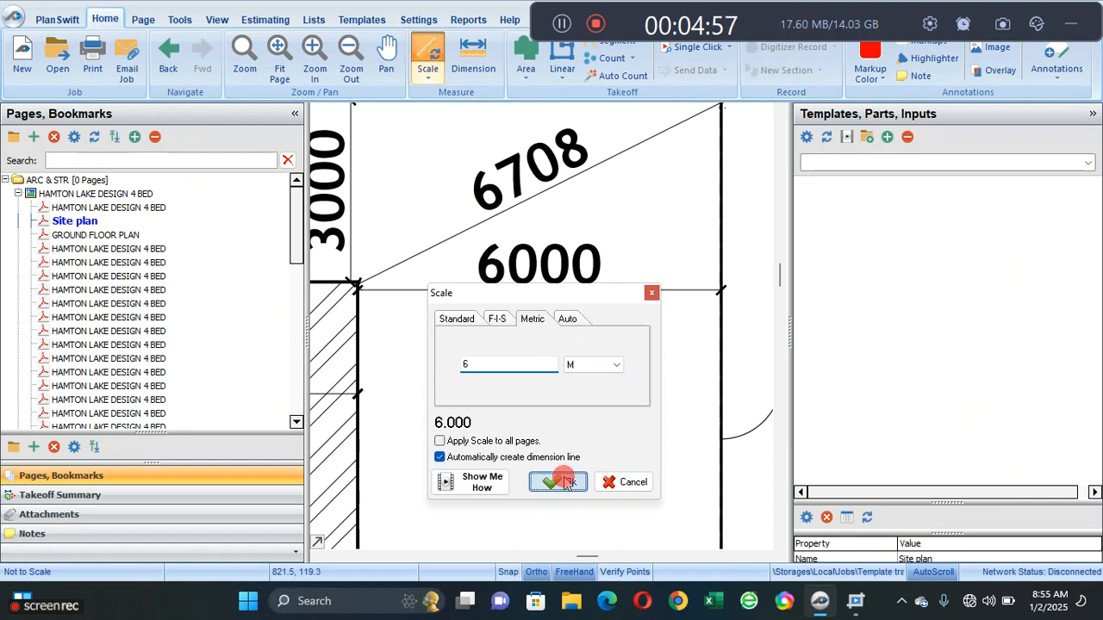
pyautogui.click(356, 288)
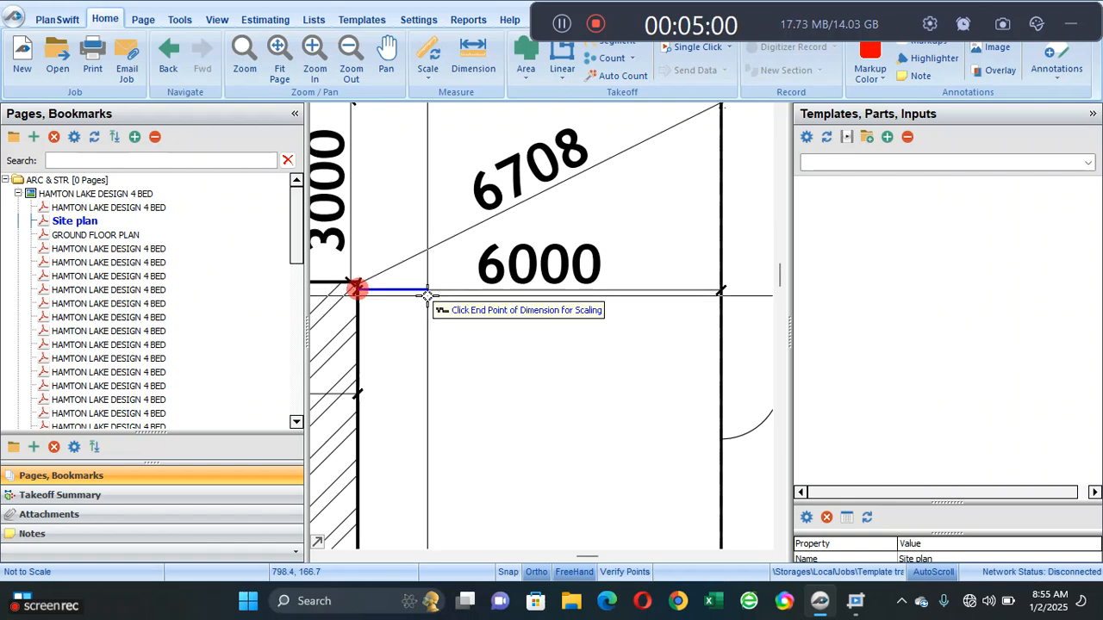
pyautogui.click(720, 293)
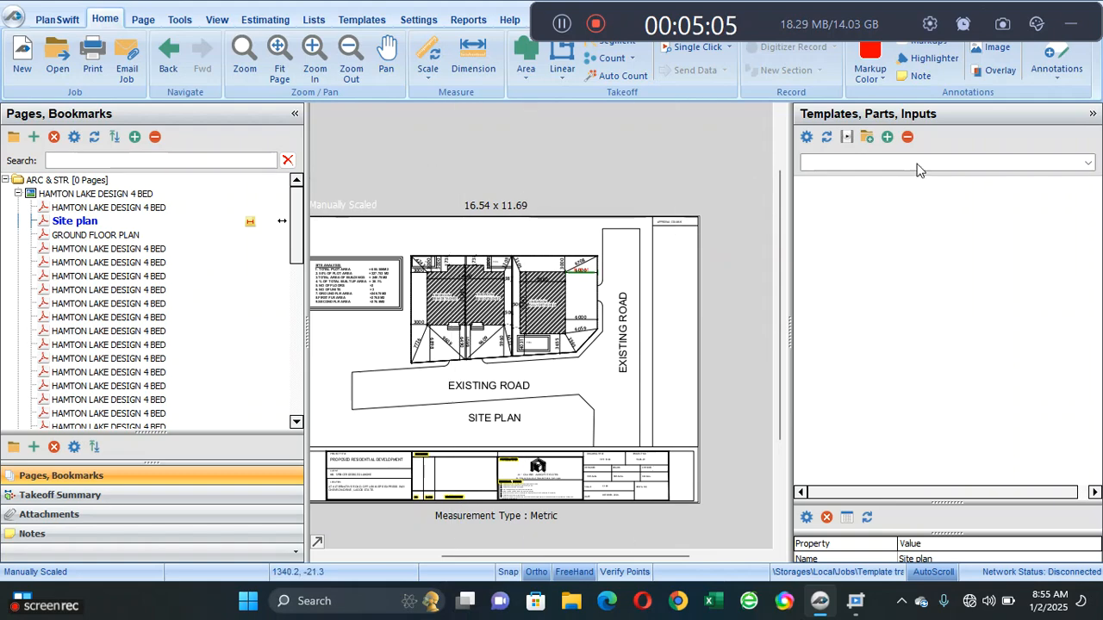
# - Load the Building Works Training templates and expand Substructure and Strip Foundation to reach the Site clearance area
pyautogui.click(995, 163)
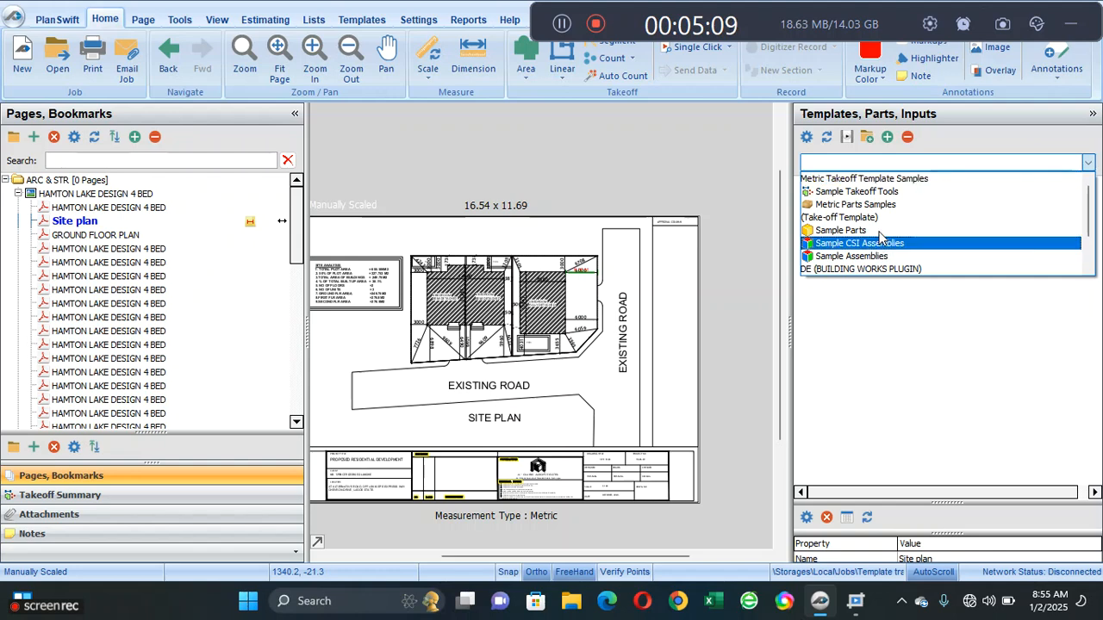
pyautogui.scroll(-1, 931, 239)
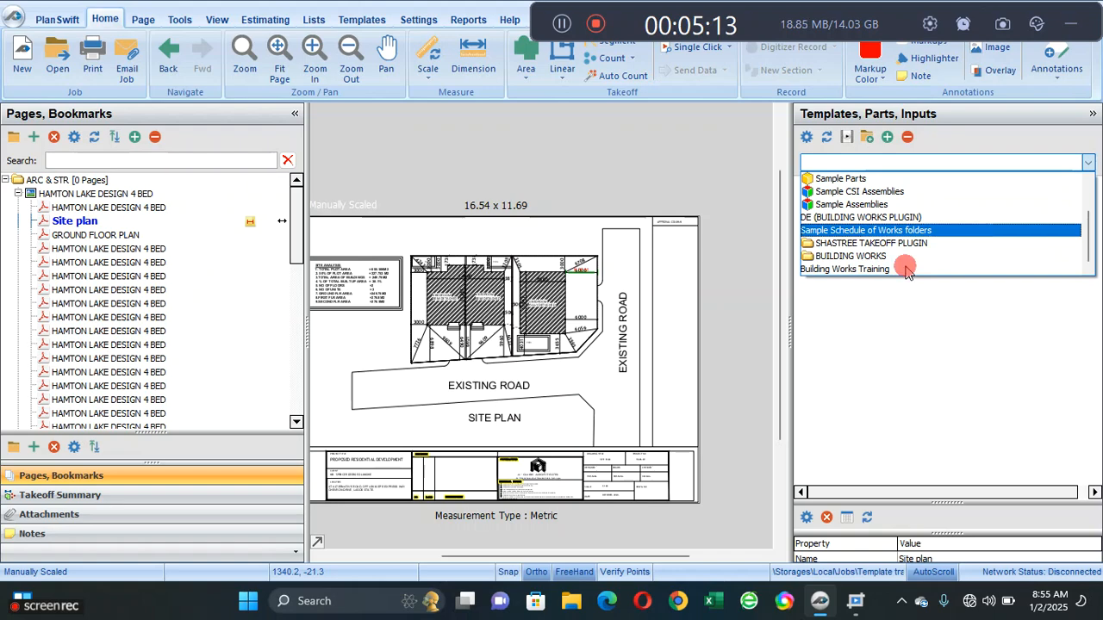
pyautogui.click(866, 268)
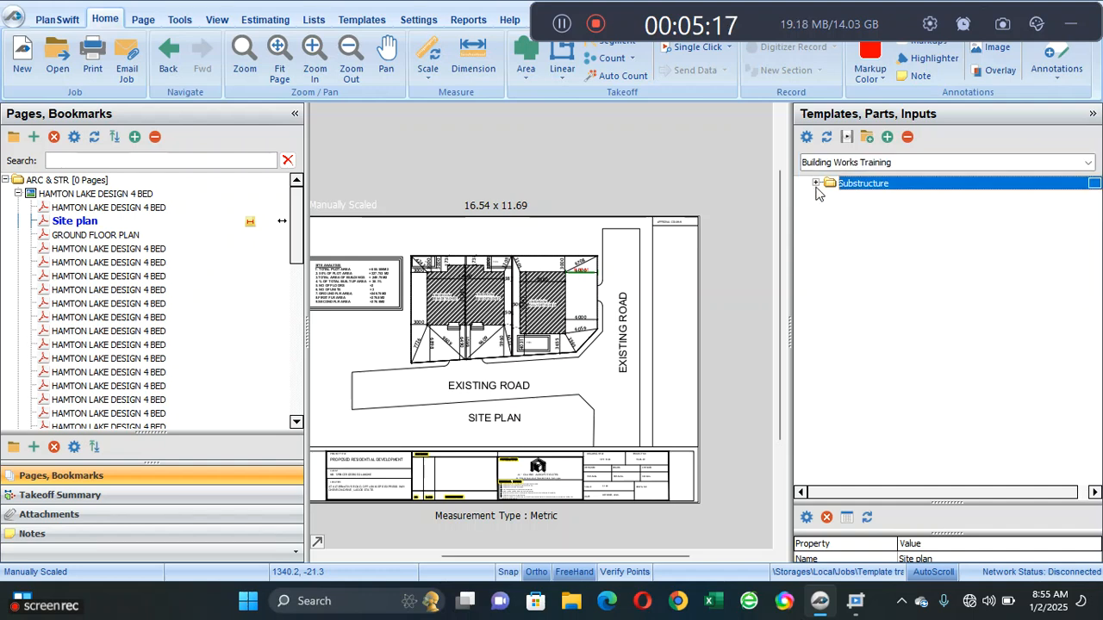
pyautogui.click(815, 184)
pyautogui.click(829, 198)
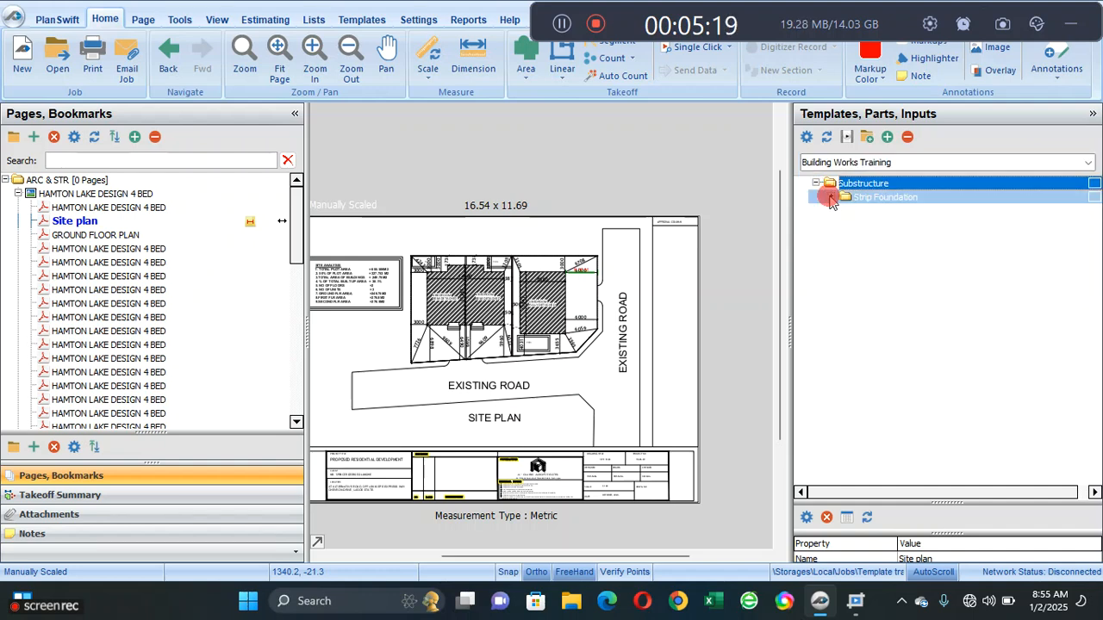
pyautogui.click(831, 198)
# - Start a Site clearance area takeoff with its default properties and place the first point at the plot's lower-left corner
pyautogui.click(801, 211)
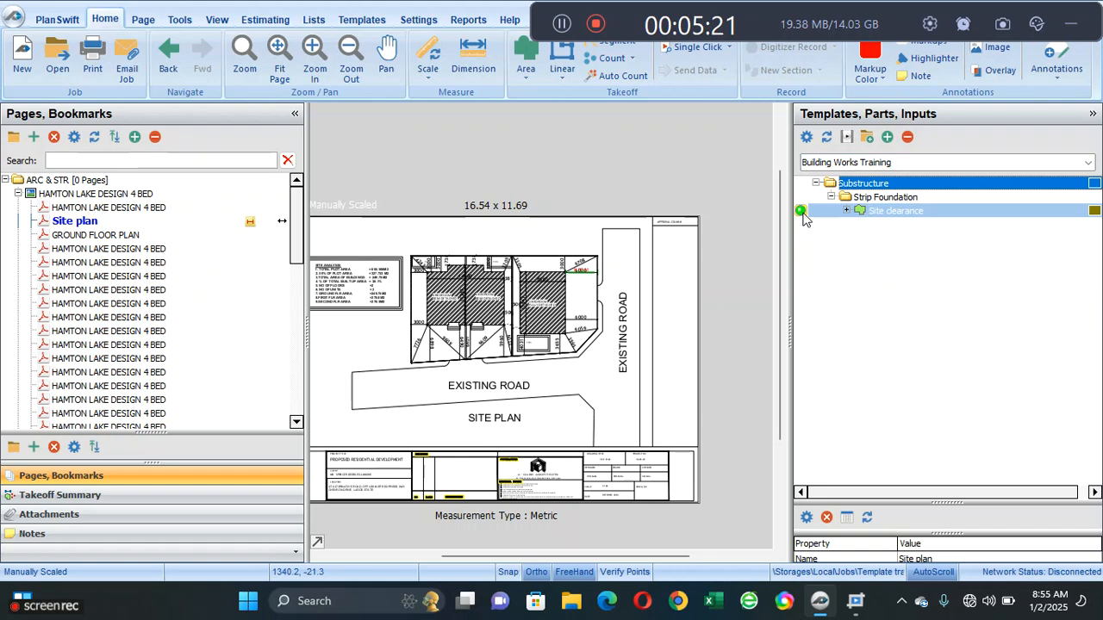
pyautogui.doubleClick(801, 211)
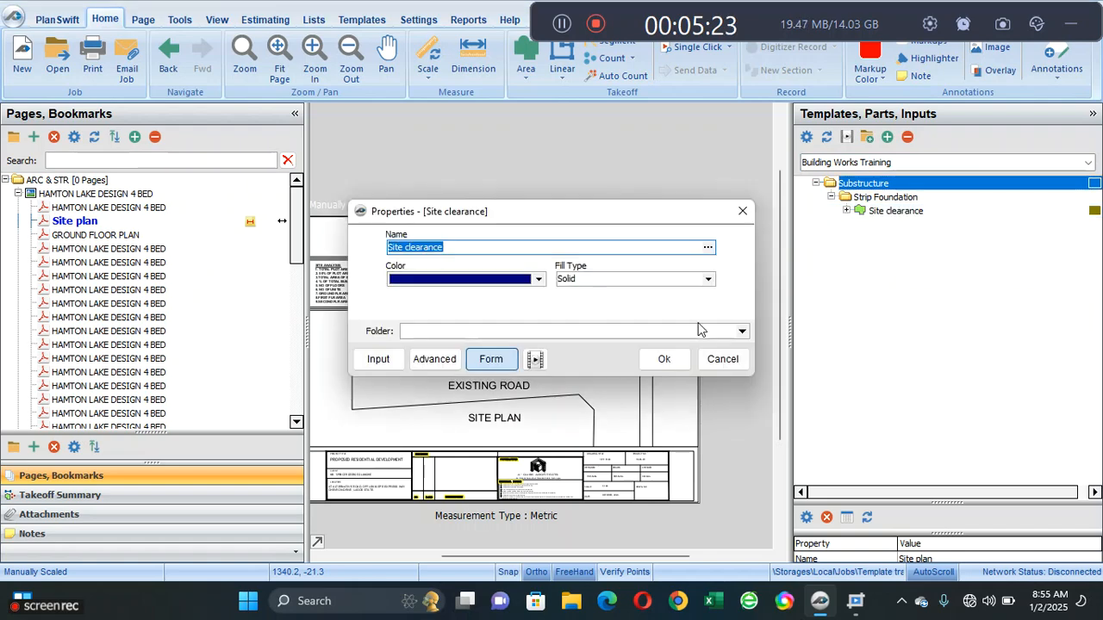
pyautogui.click(665, 362)
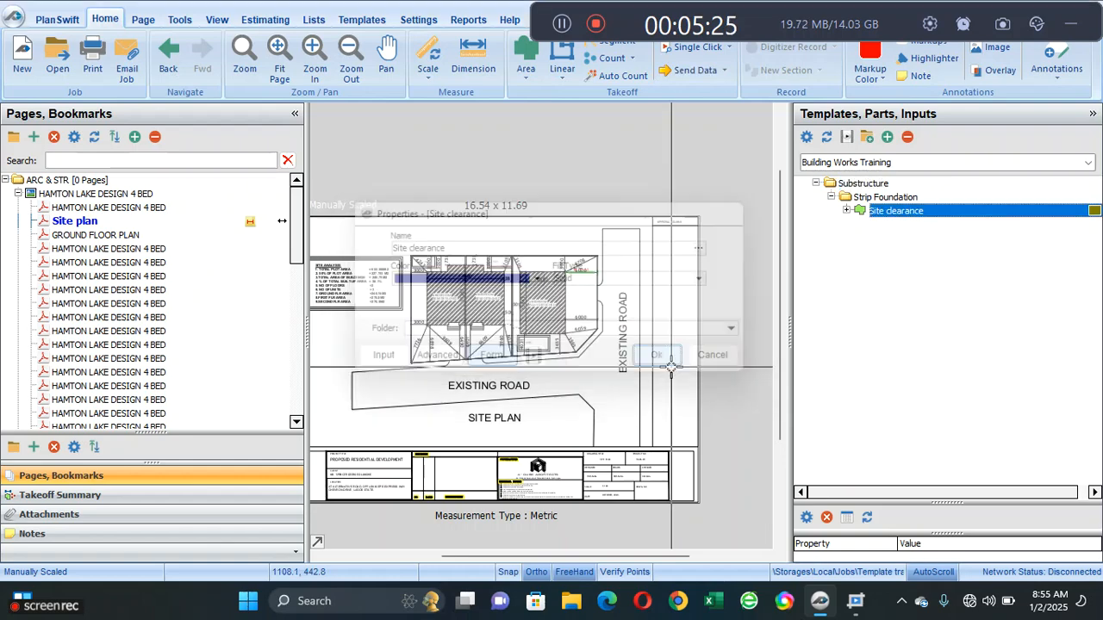
pyautogui.scroll(3, 431, 362)
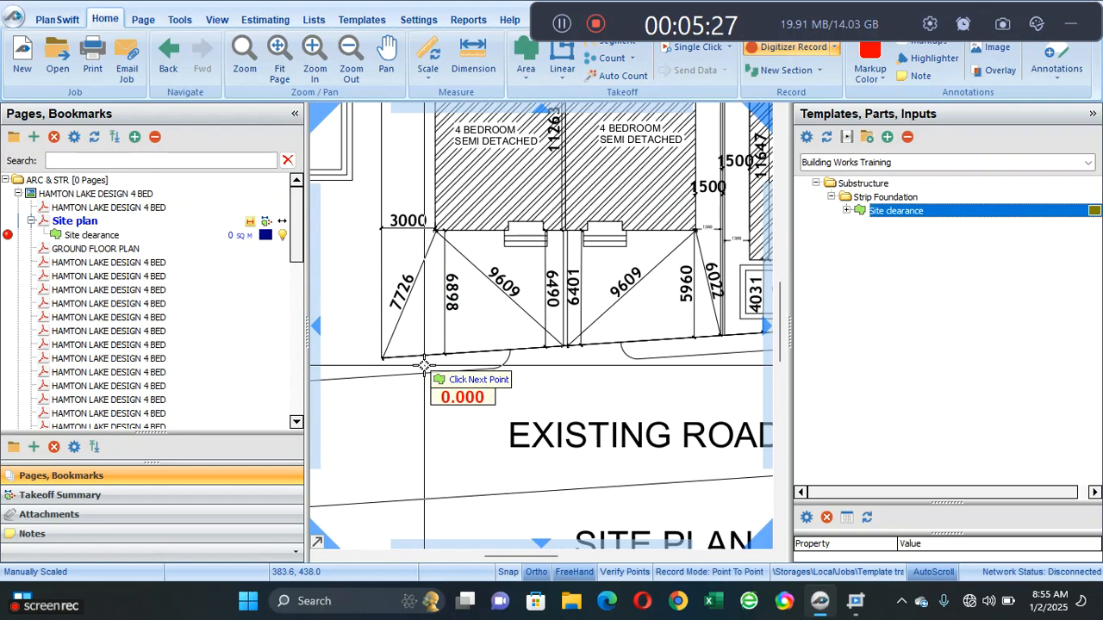
pyautogui.scroll(3, 383, 355)
pyautogui.click(372, 350)
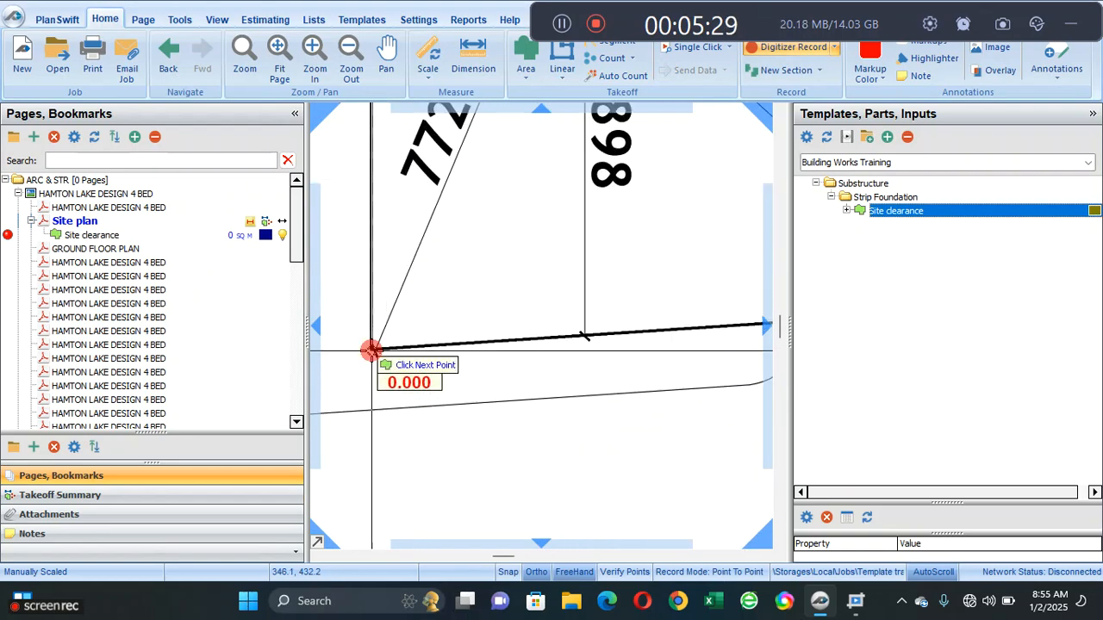
# - Trace the plot boundary up its western side and along the upper edge to the corner beside the existing road
pyautogui.scroll(-4, 406, 345)
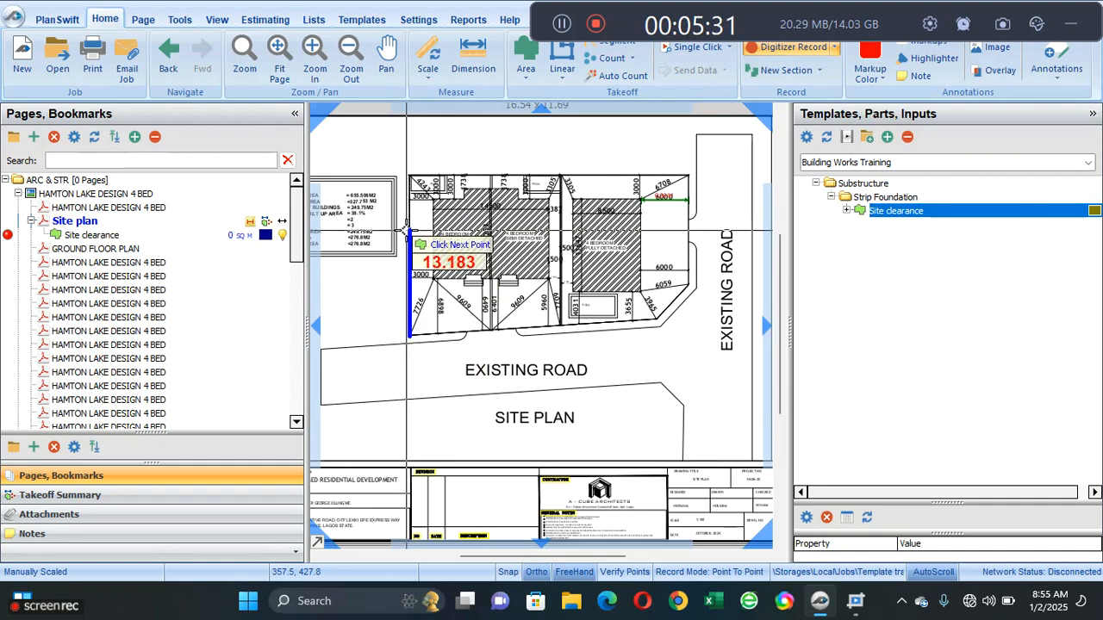
pyautogui.scroll(3, 407, 179)
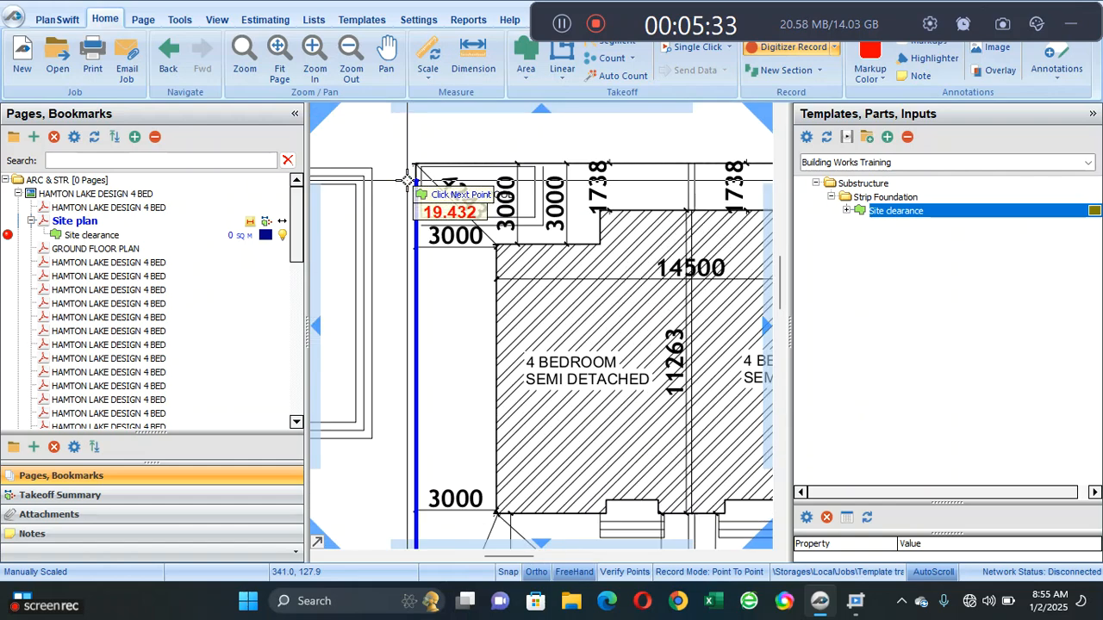
pyautogui.click(412, 162)
pyautogui.scroll(-4, 411, 163)
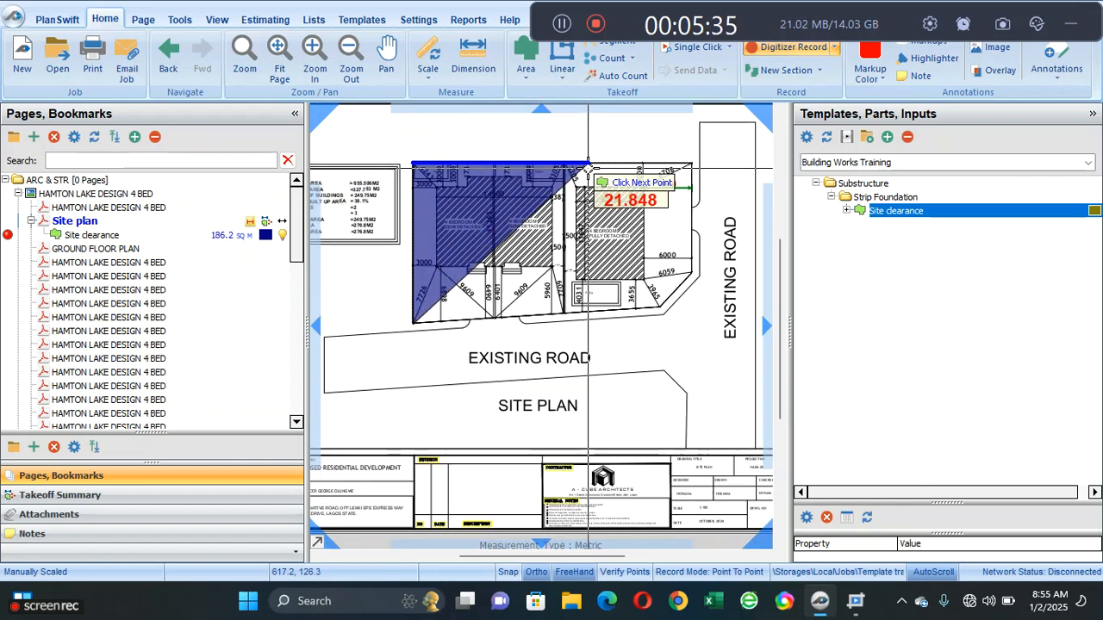
pyautogui.scroll(3, 692, 168)
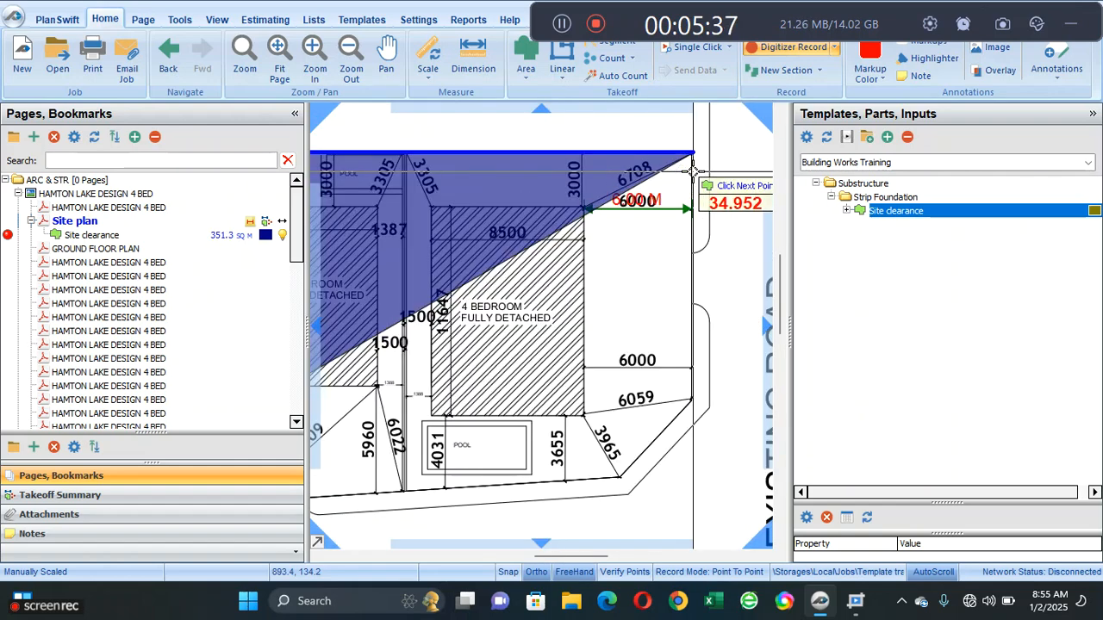
pyautogui.click(691, 164)
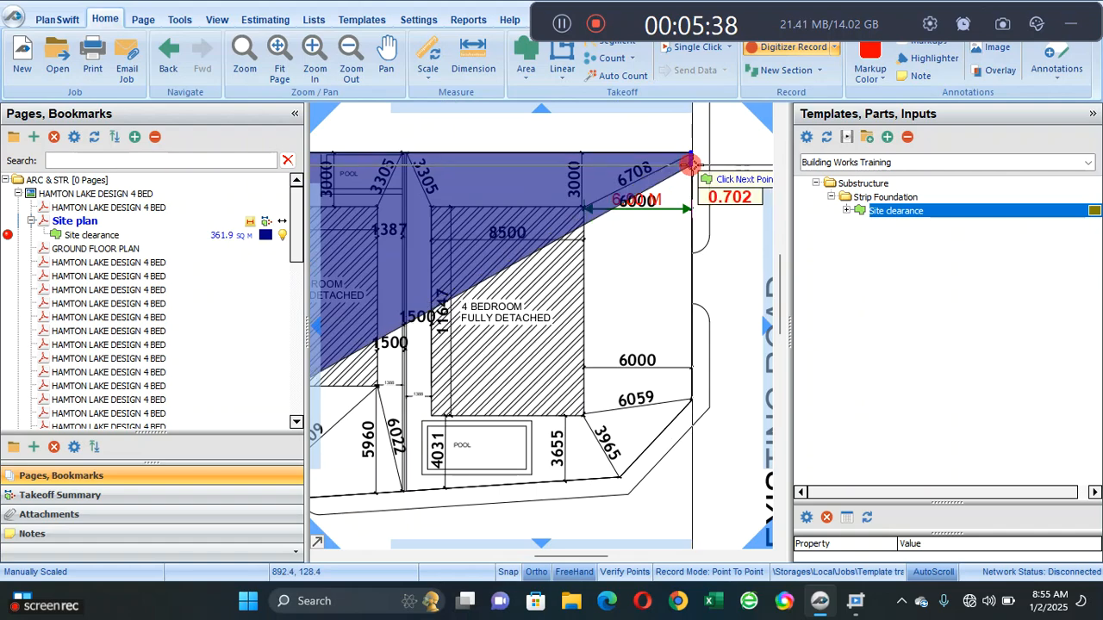
# - Complete the Site clearance outline around the splayed corner by the roads, covering about 651 sq m, and stop recording
pyautogui.click(692, 403)
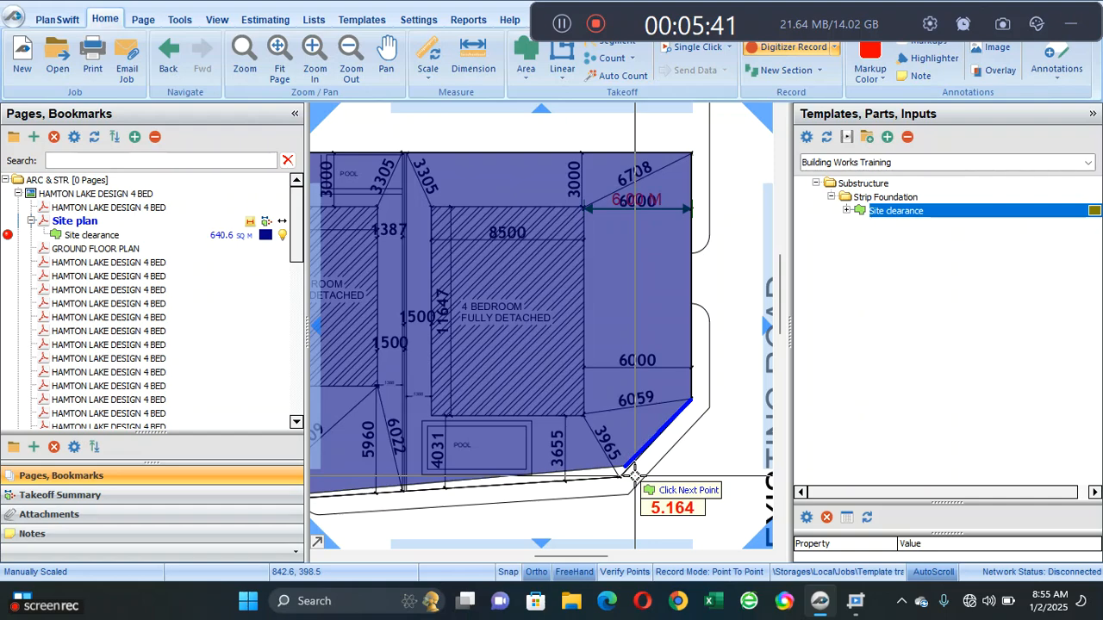
pyautogui.scroll(4, 634, 473)
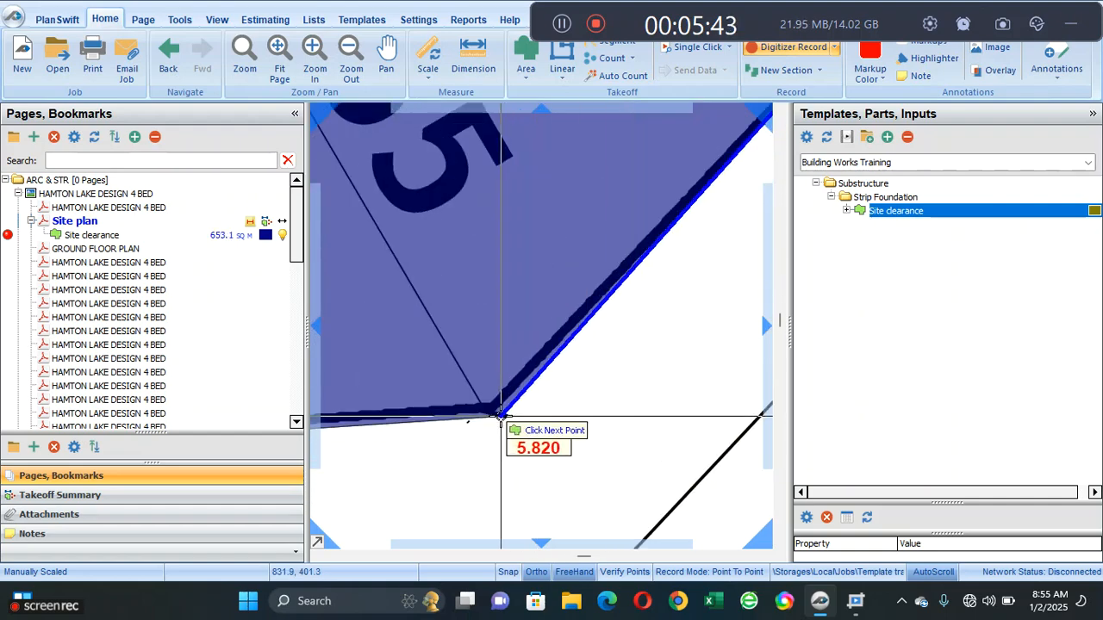
pyautogui.click(492, 412)
pyautogui.scroll(-5, 488, 414)
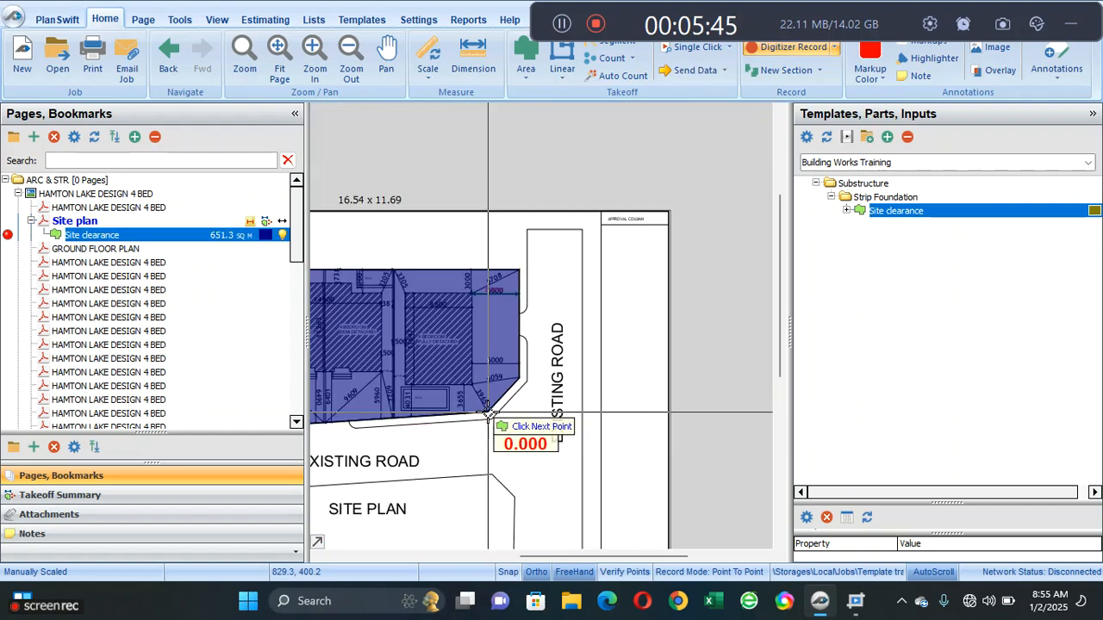
pyautogui.moveTo(442, 400)
pyautogui.mouseDown()
pyautogui.moveTo(551, 347)
pyautogui.moveTo(566, 353)
pyautogui.mouseUp()
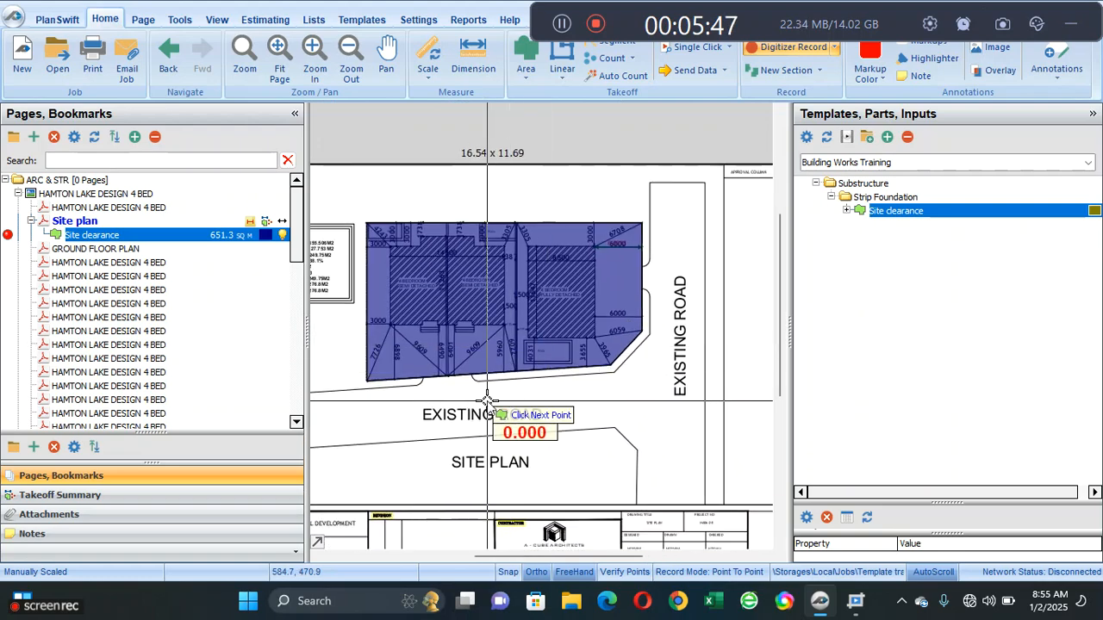
pyautogui.rightClick(487, 400)
pyautogui.click(527, 443)
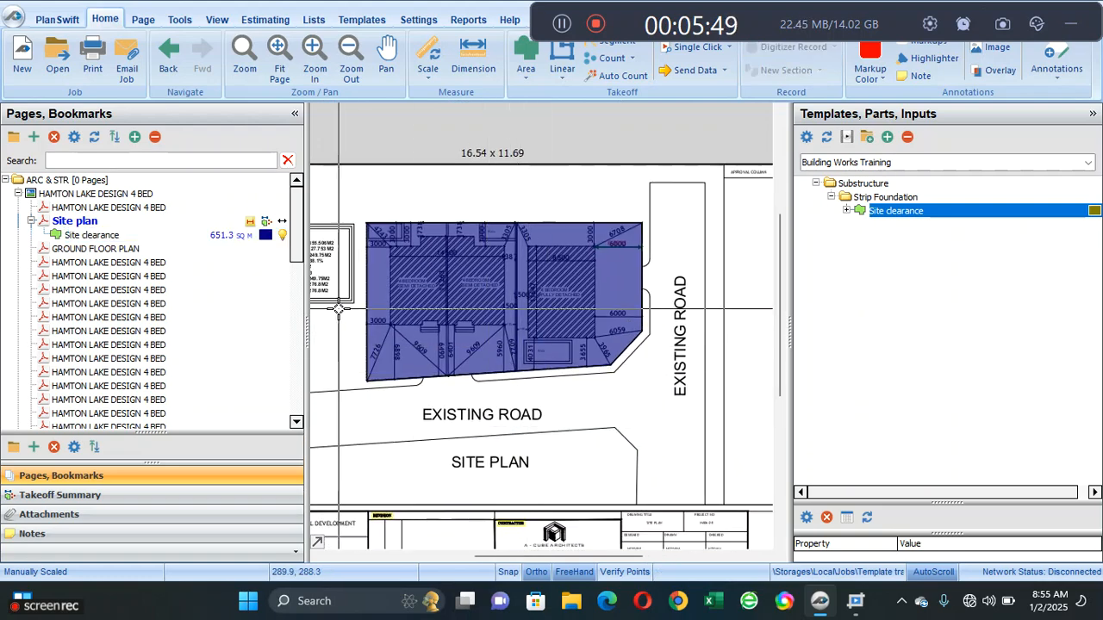
# - Compare the Site clearance and Topsoil excavation quantities in the takeoff summary, and return to the Building Works Training template
pyautogui.click(146, 494)
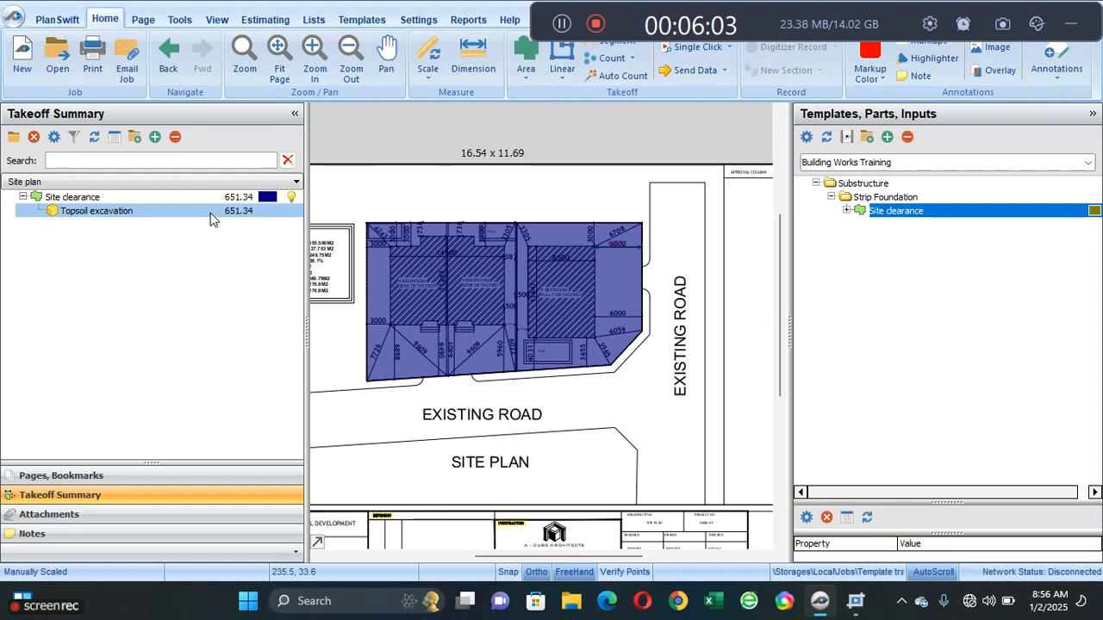
pyautogui.click(370, 19)
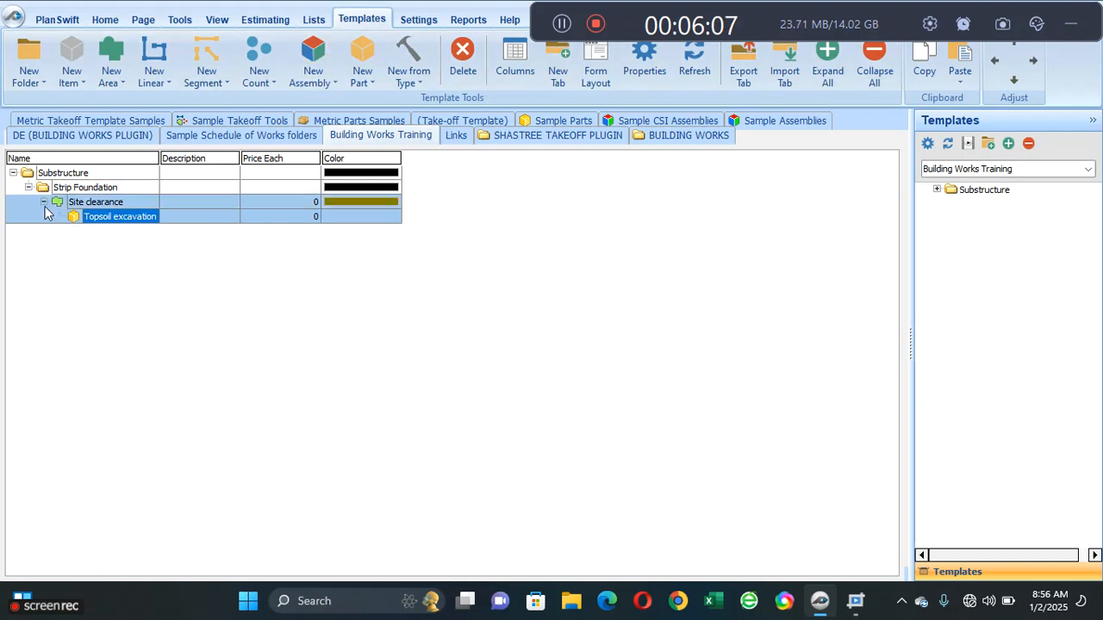
pyautogui.click(44, 203)
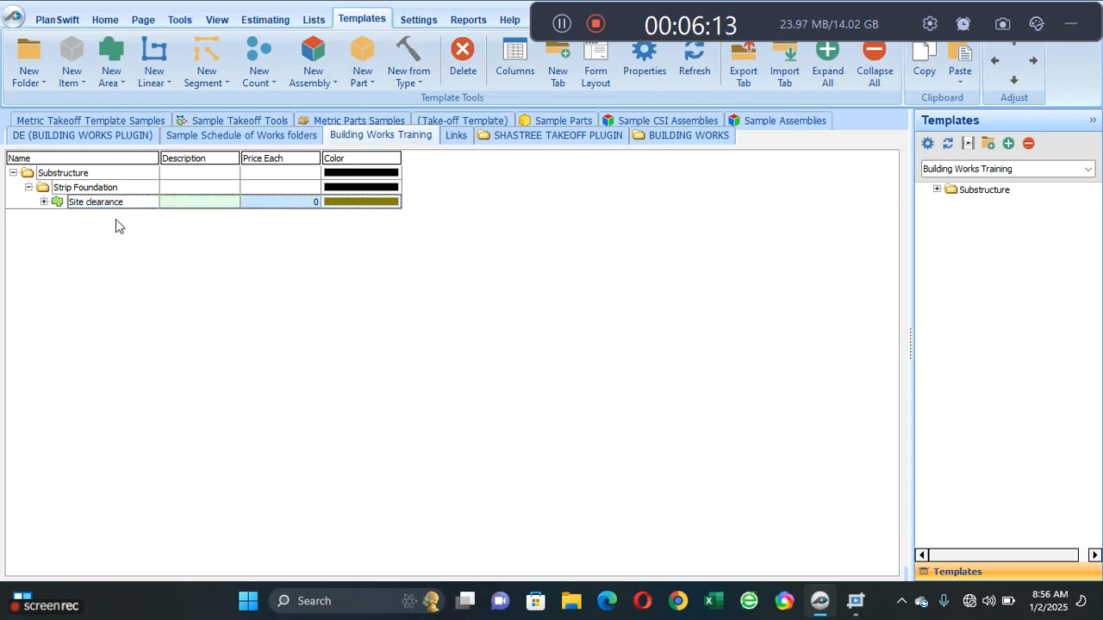
pyautogui.click(156, 69)
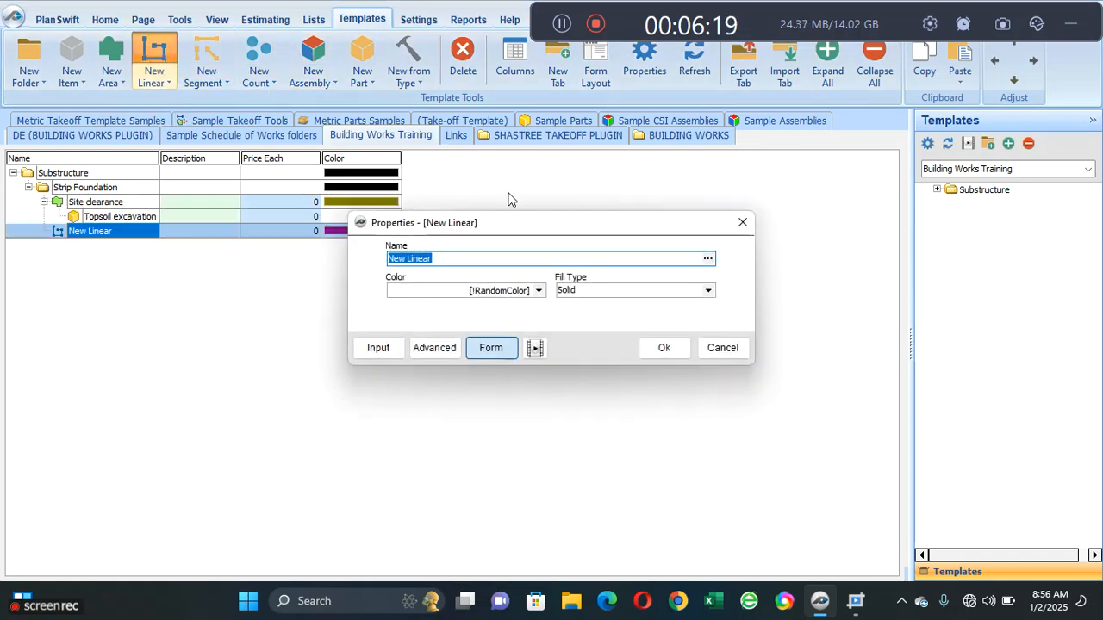
pyautogui.click(741, 224)
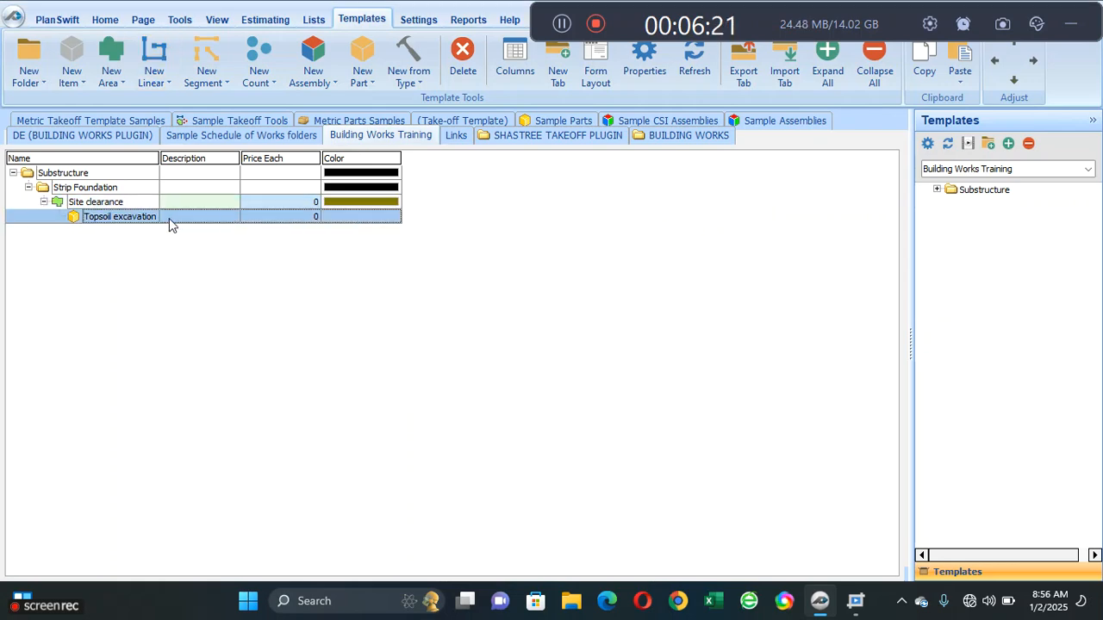
# - Add a linear item named Trench Excavation and indent it into the Strip Foundation folder, level with Site clearance
pyautogui.click(116, 187)
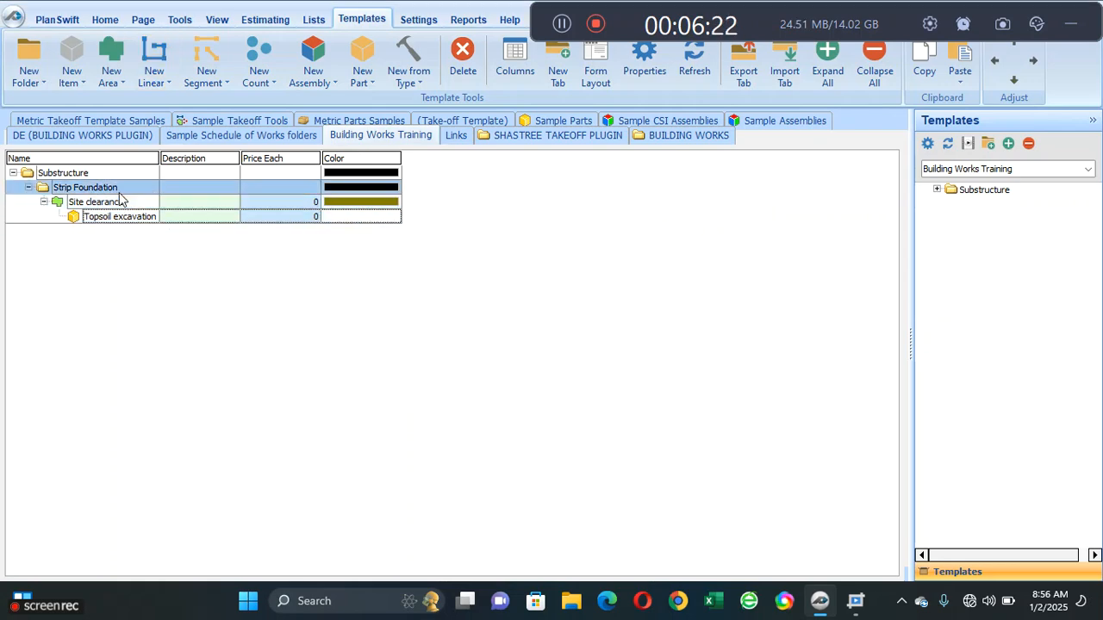
pyautogui.click(157, 53)
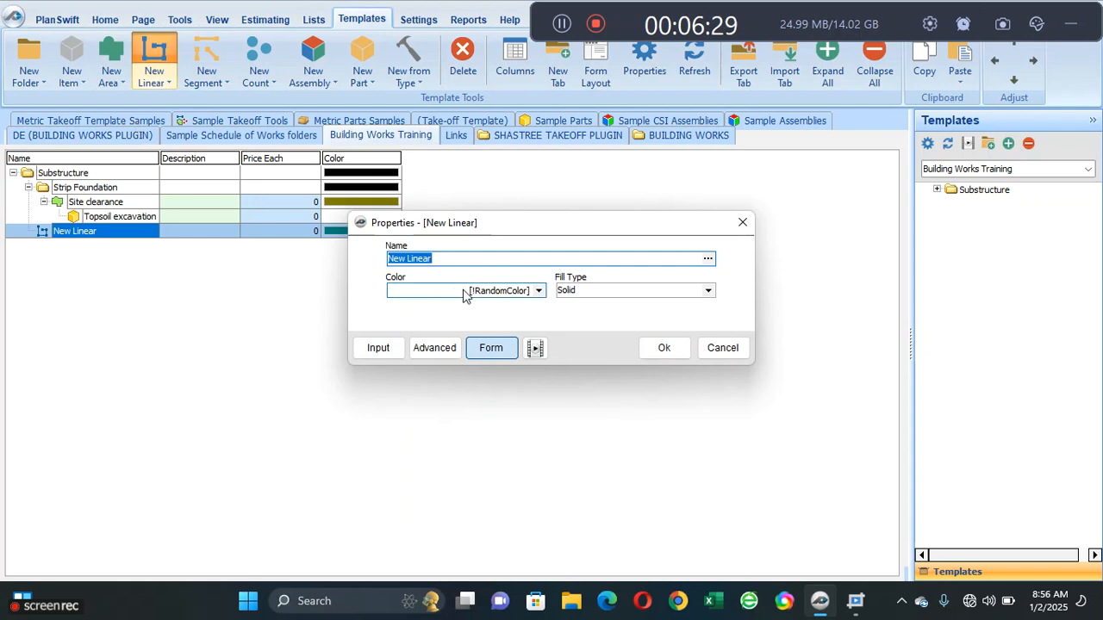
pyautogui.click(466, 260)
pyautogui.press('BackSpace')
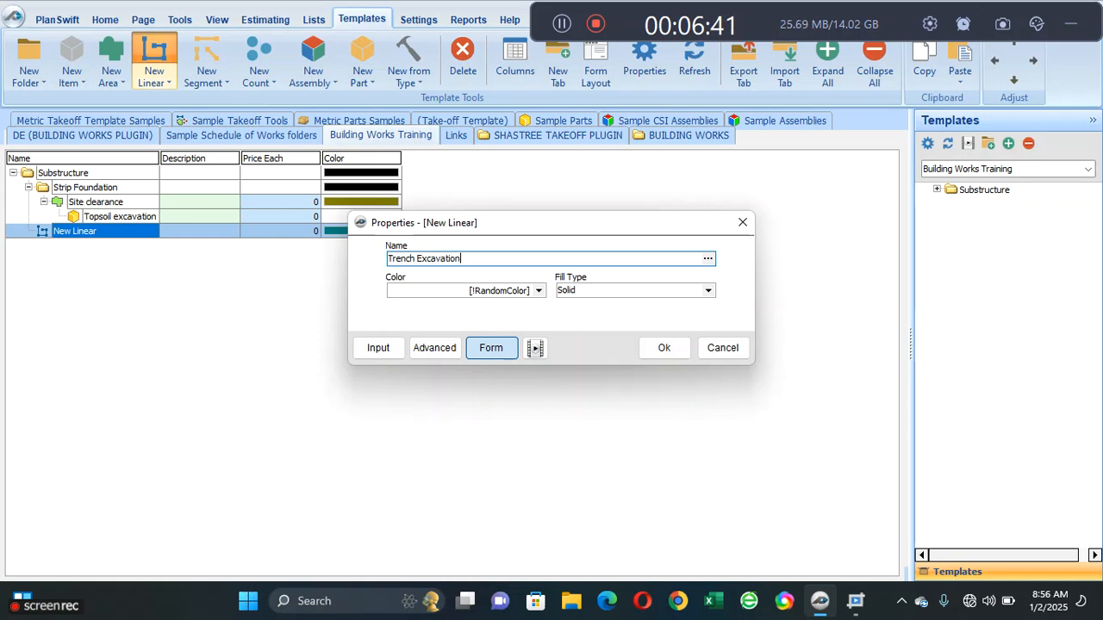
pyautogui.click(664, 347)
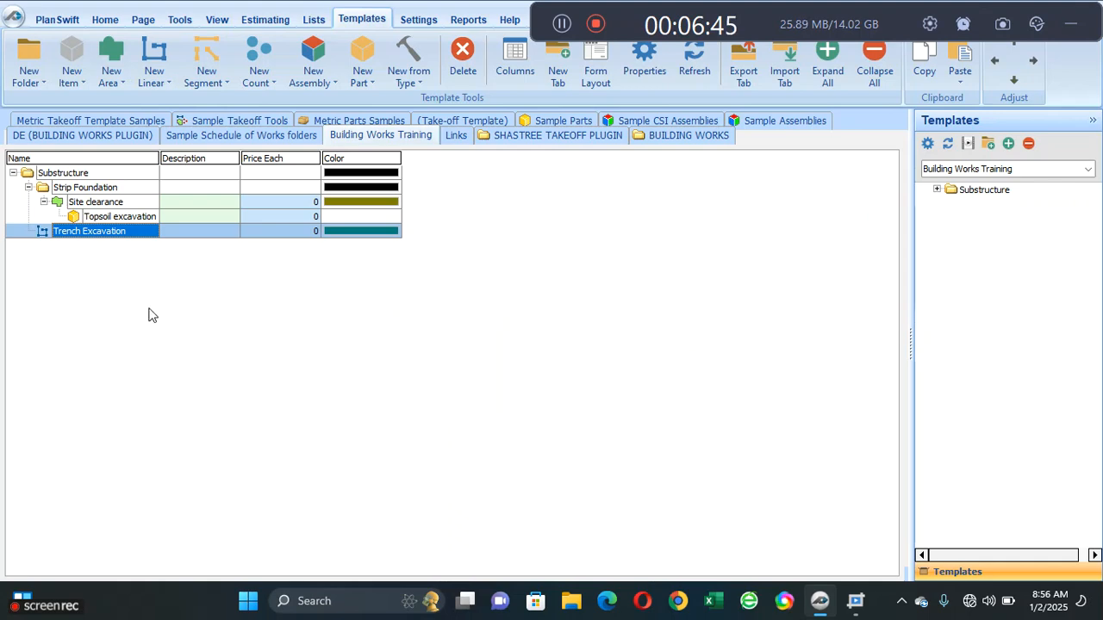
pyautogui.click(1031, 62)
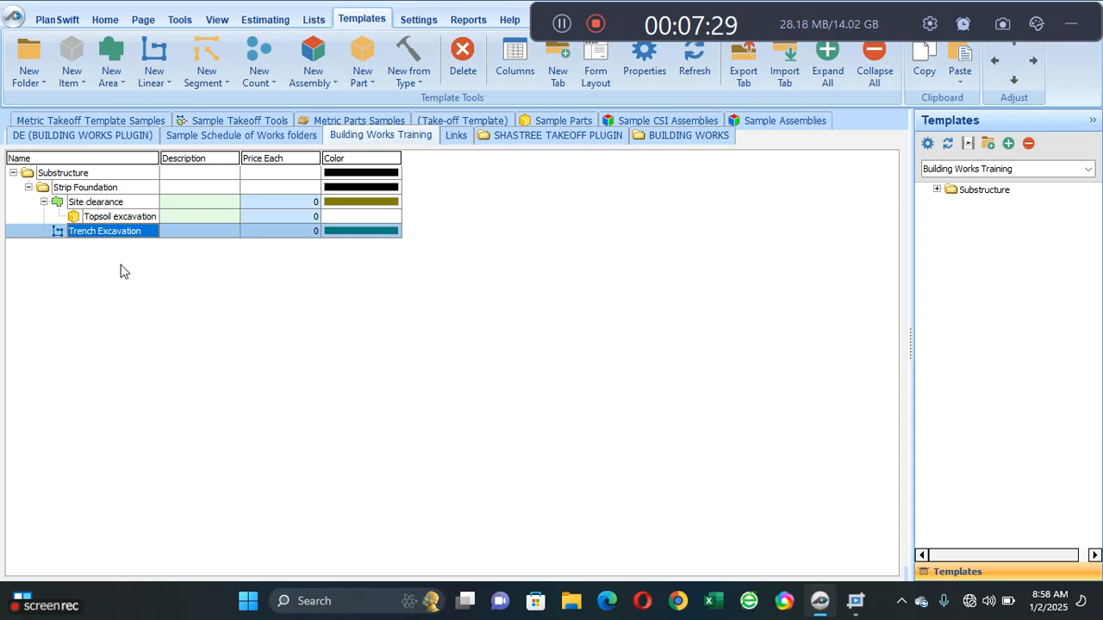
# - Add a sub-item part named Backfilling under Trench Excavation
pyautogui.click(120, 263)
pyautogui.click(105, 221)
pyautogui.click(108, 232)
pyautogui.click(107, 232)
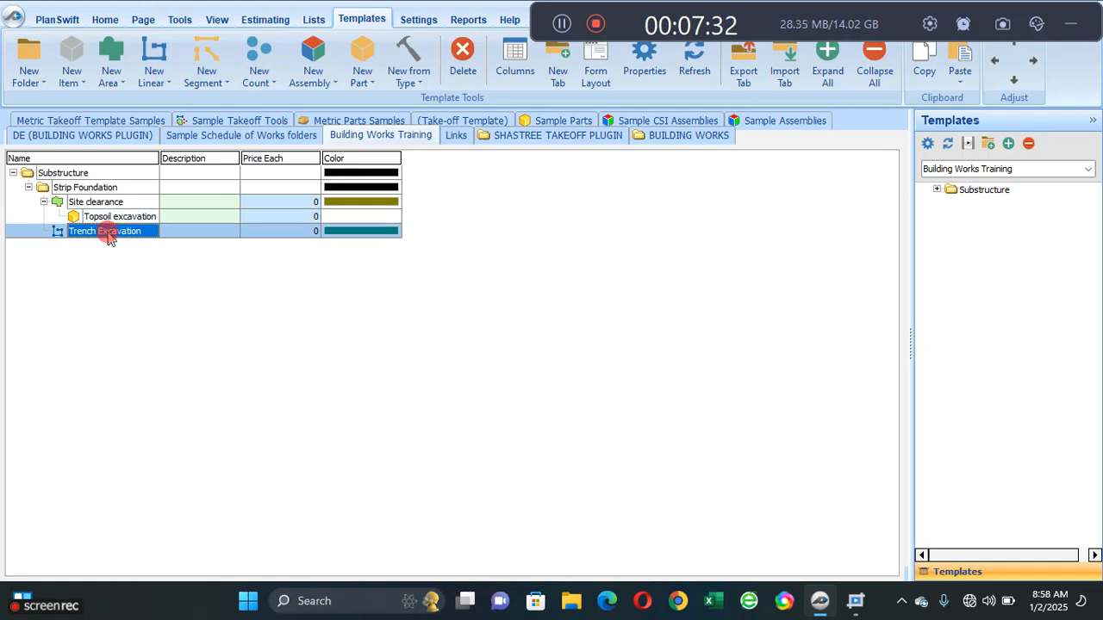
pyautogui.click(368, 78)
pyautogui.click(397, 102)
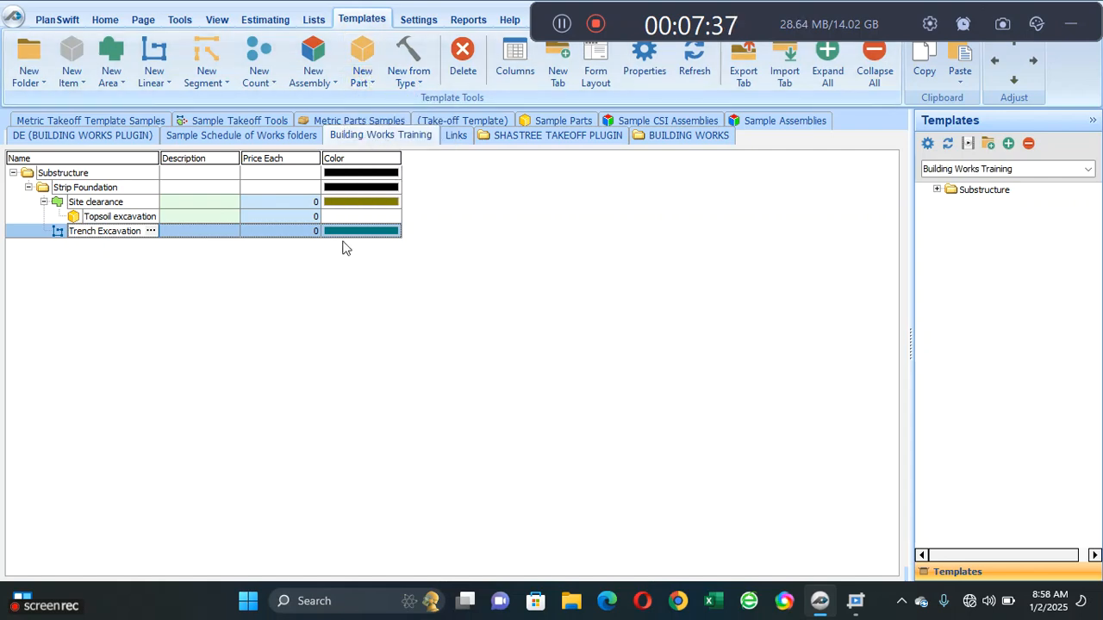
pyautogui.click(411, 293)
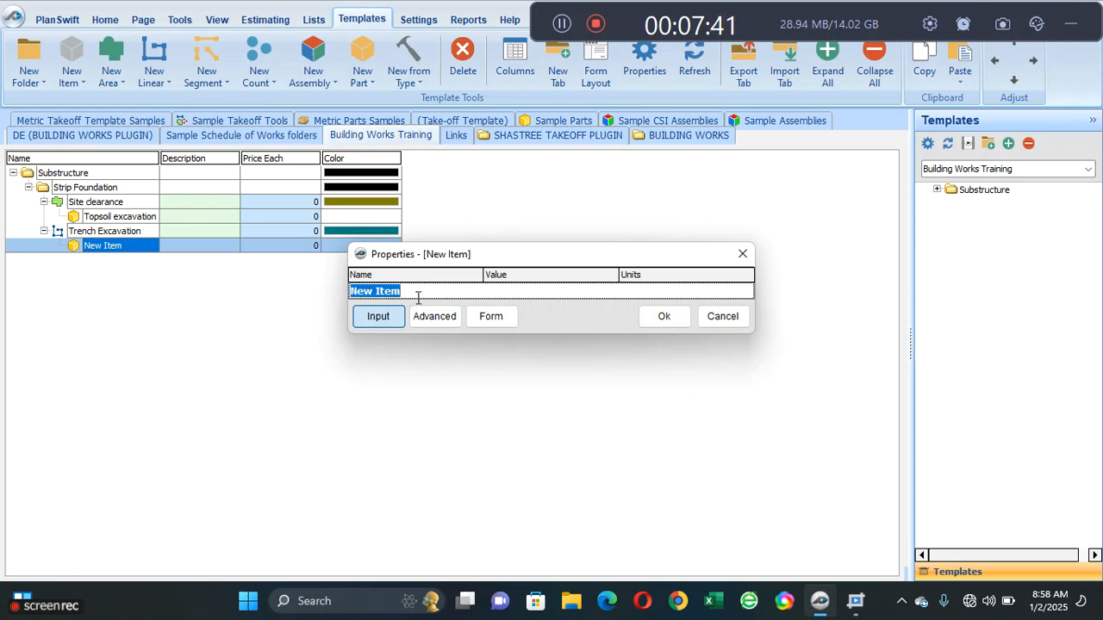
pyautogui.write('Bc')
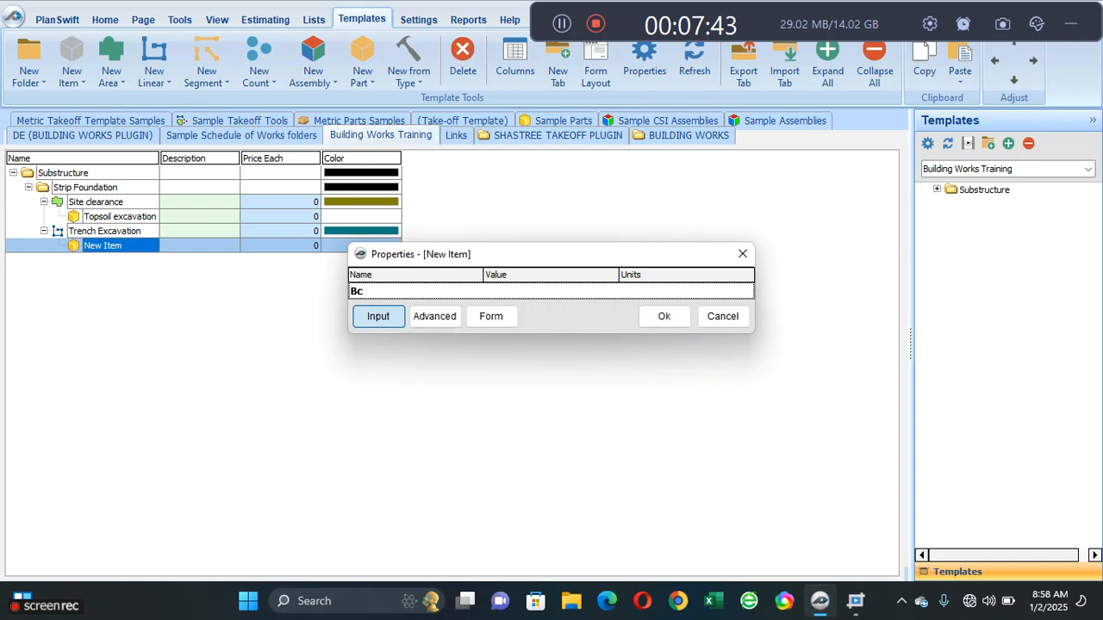
pyautogui.press('BackSpace')
pyautogui.write('ackfilling')
pyautogui.click(652, 317)
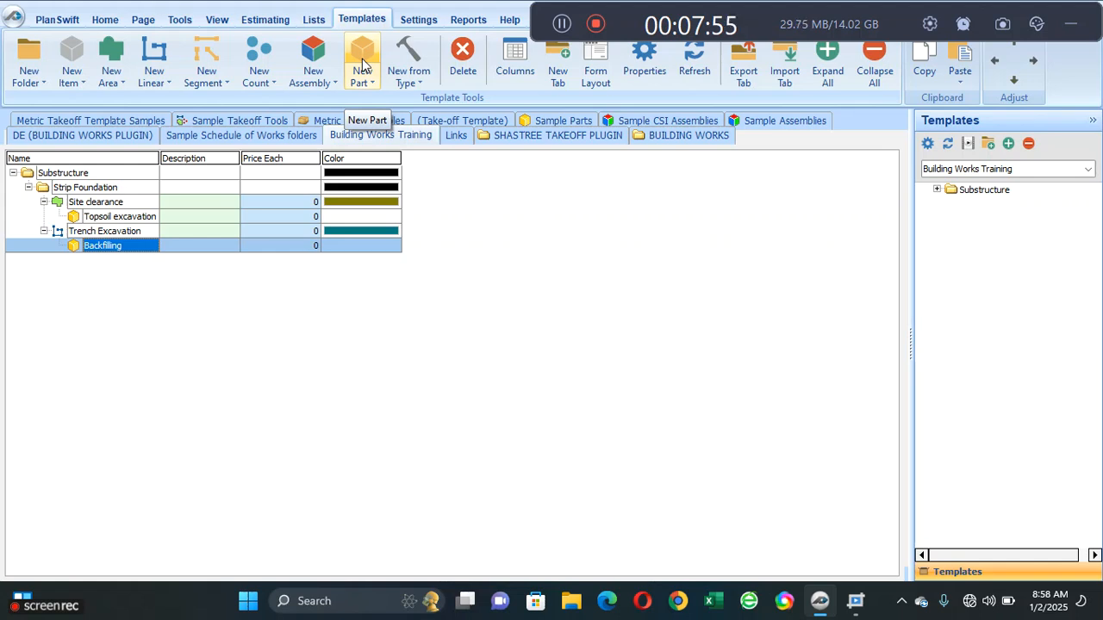
# - Add a second sub-item part under Trench Excavation, named Disposal
pyautogui.click(99, 230)
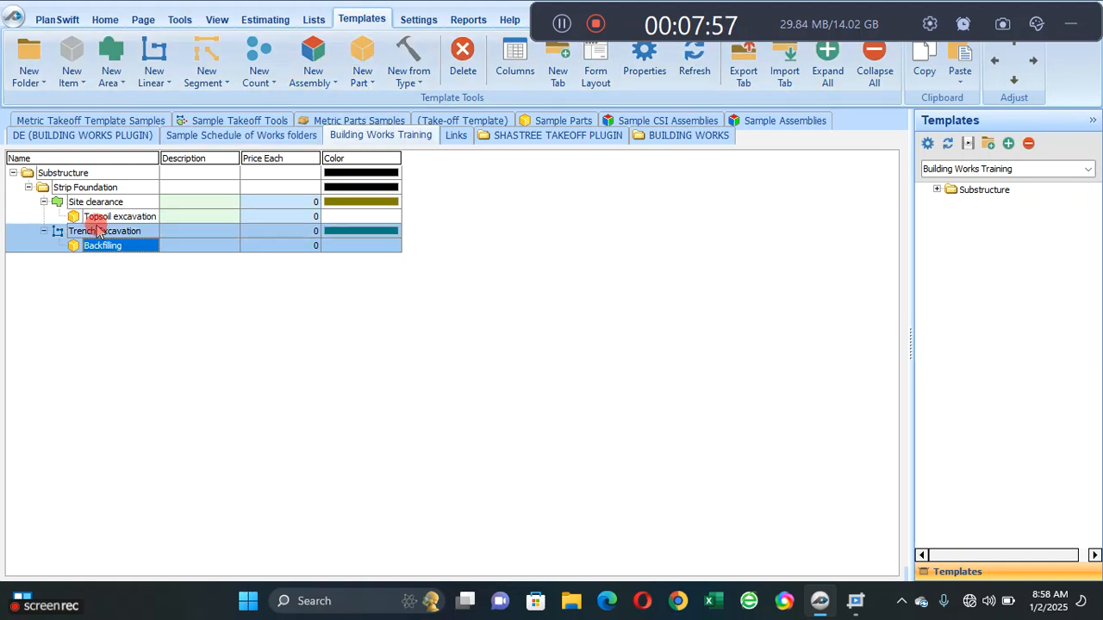
pyautogui.click(356, 79)
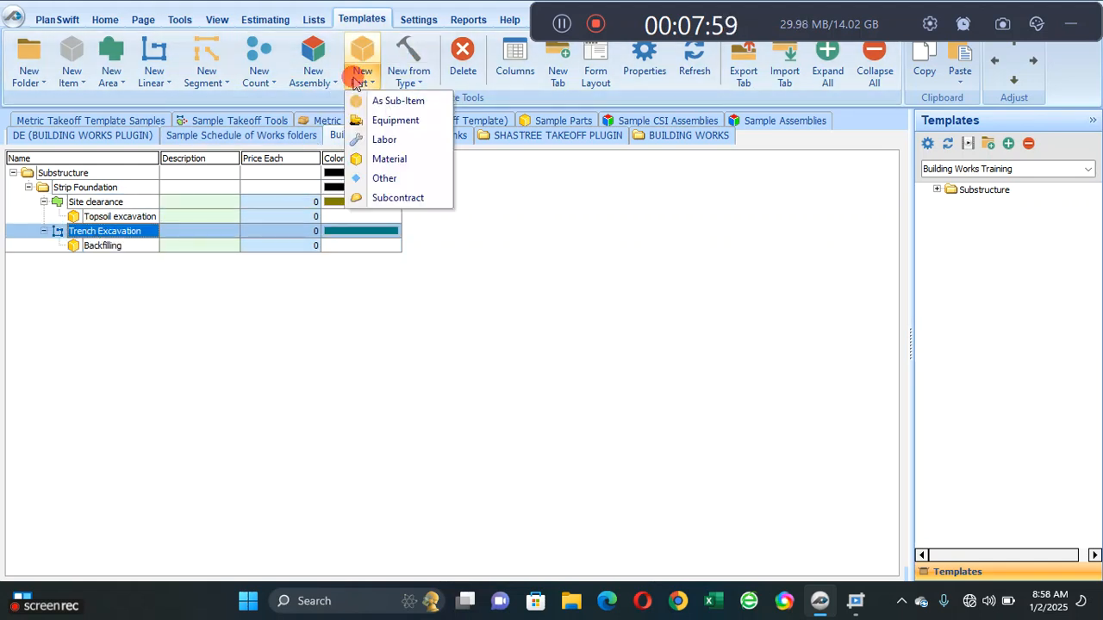
pyautogui.click(386, 100)
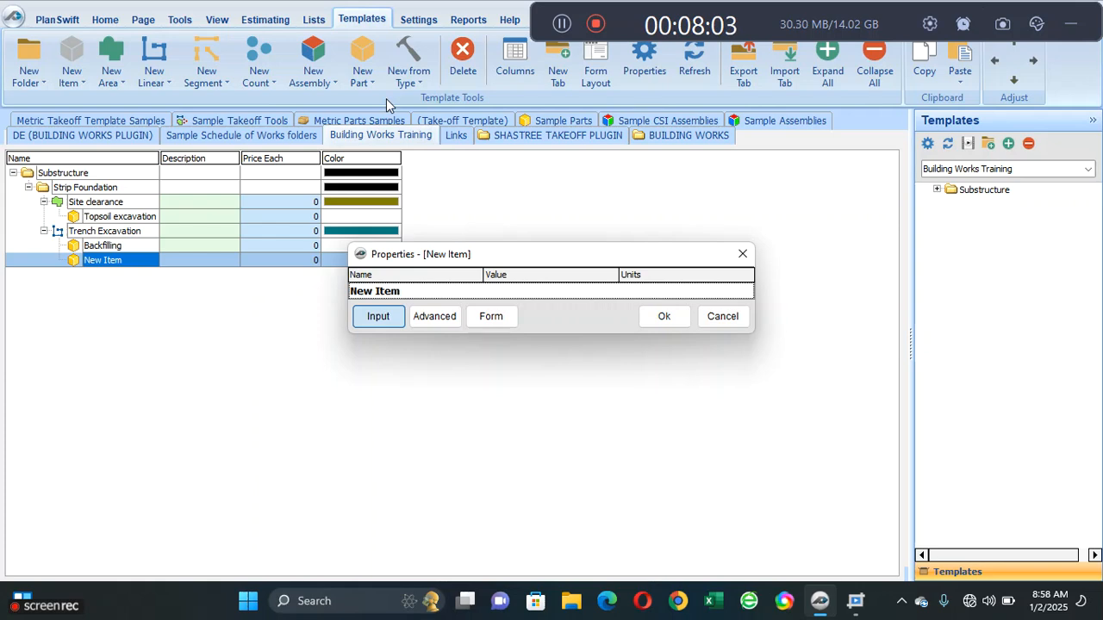
pyautogui.write('Disposal')
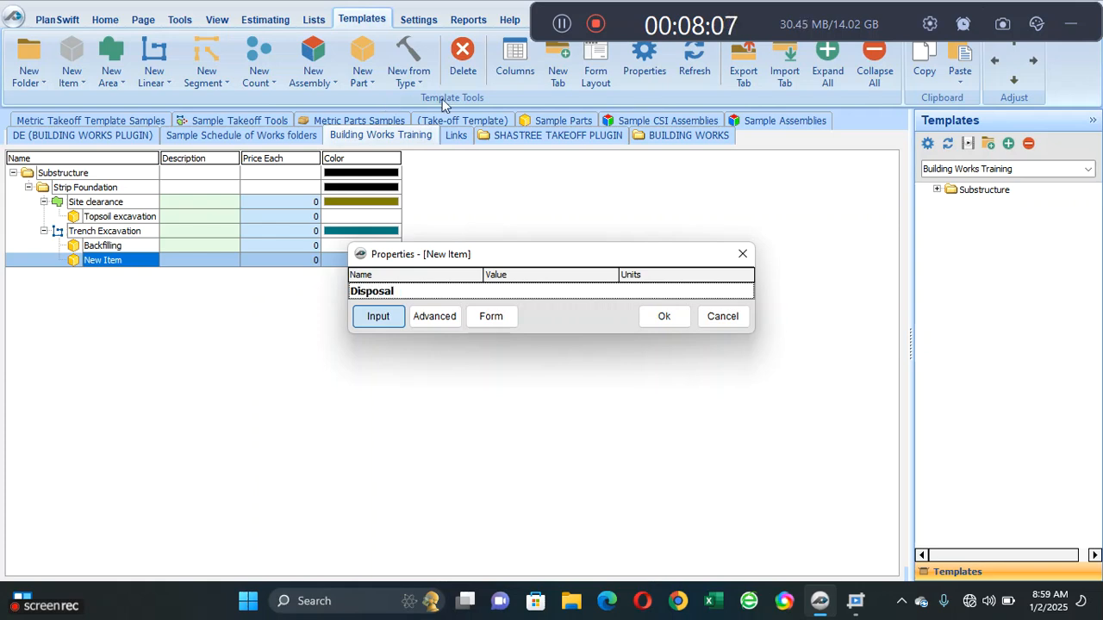
pyautogui.click(663, 316)
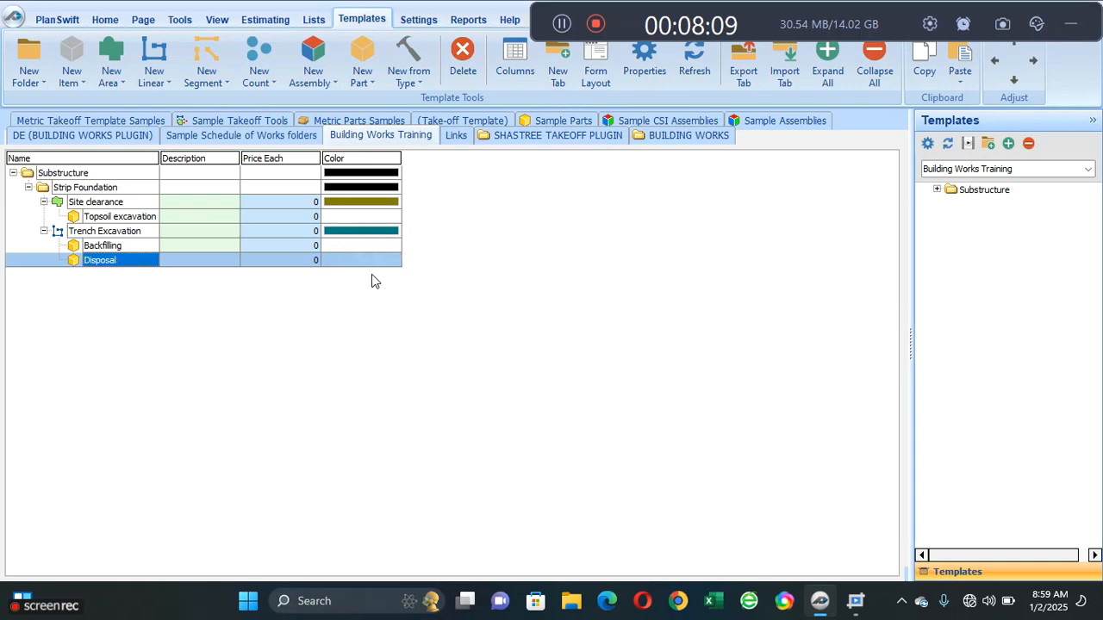
# - Add a sub-item part under Trench Excavation, named Level and compacting Trench
pyautogui.click(81, 232)
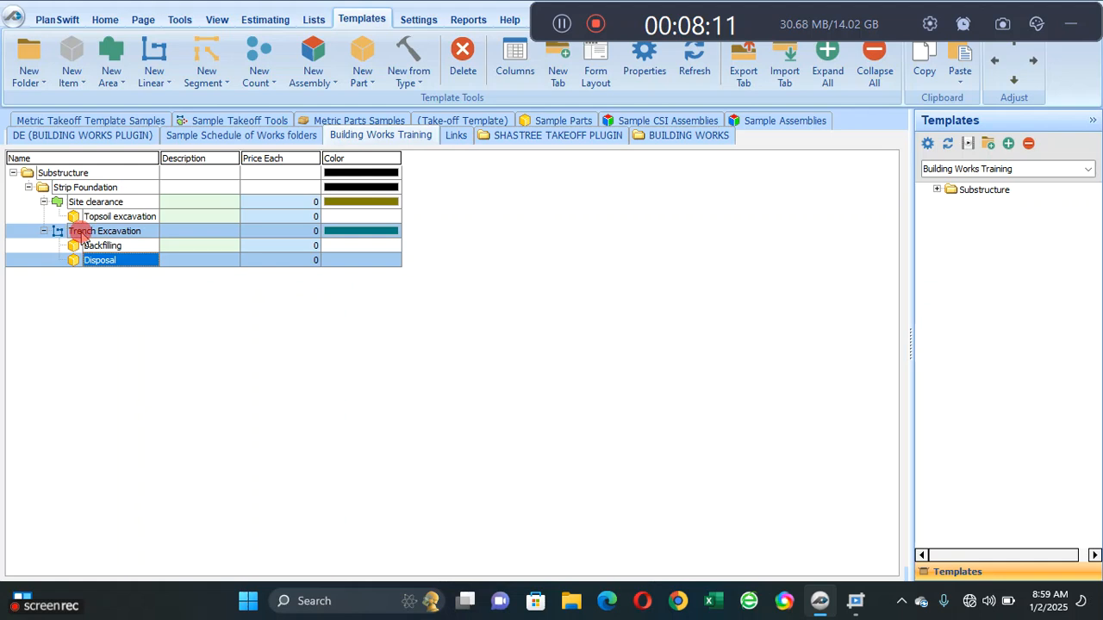
pyautogui.click(361, 78)
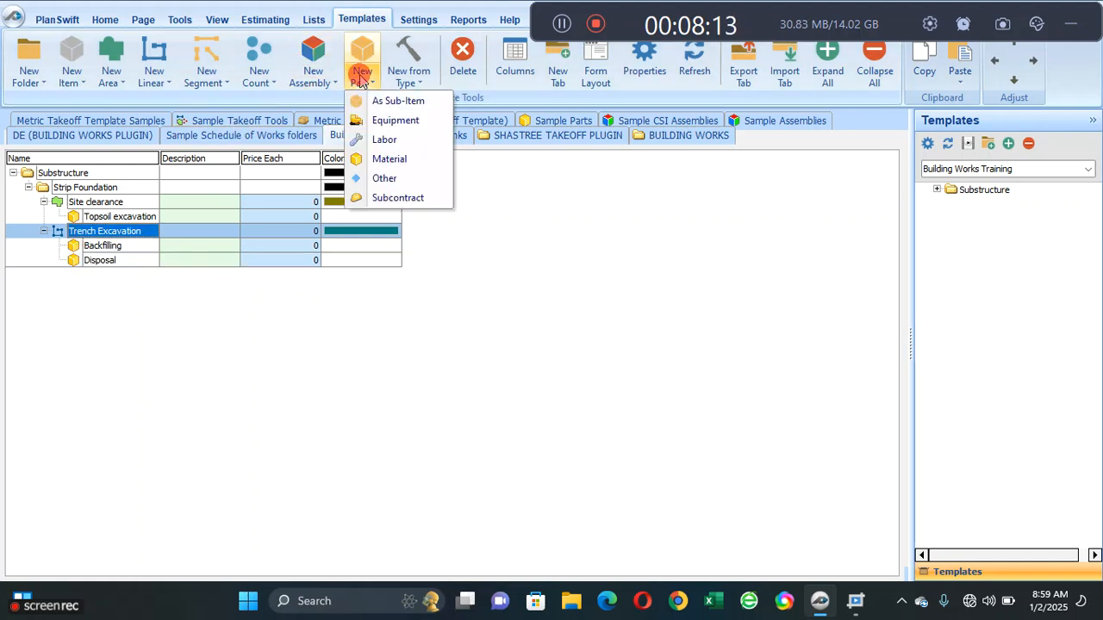
pyautogui.click(379, 101)
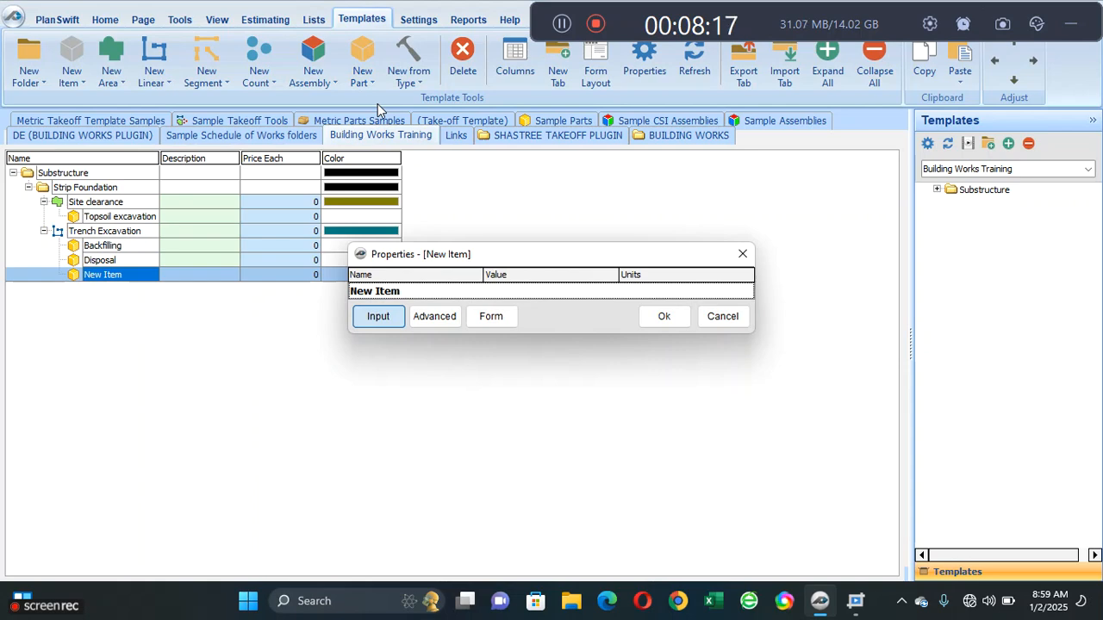
pyautogui.write('Lev')
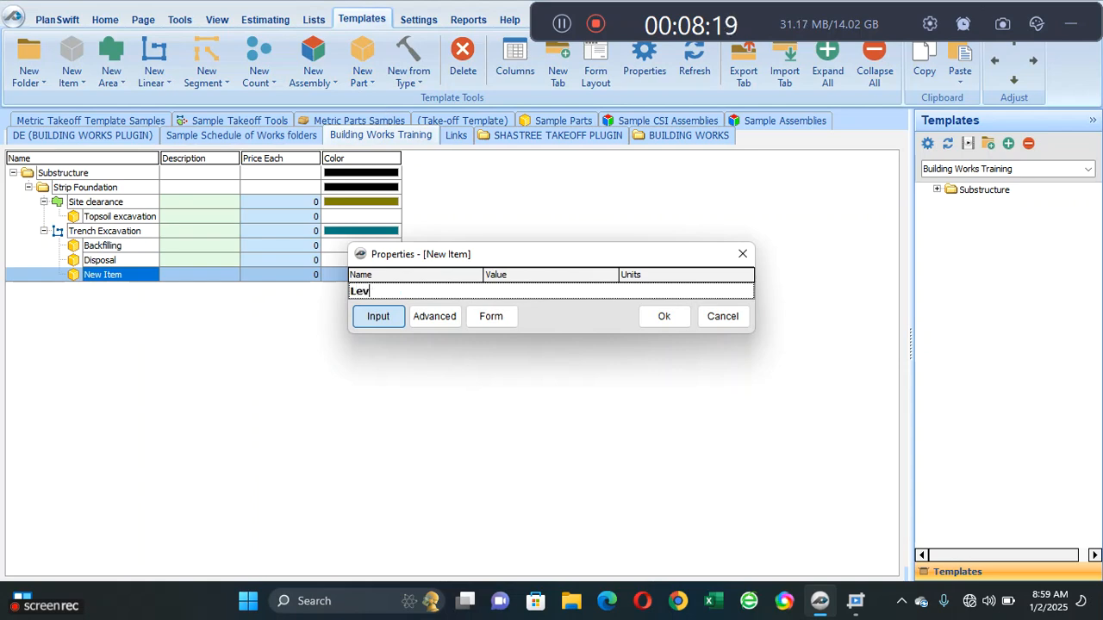
pyautogui.write('el')
pyautogui.write(' All')
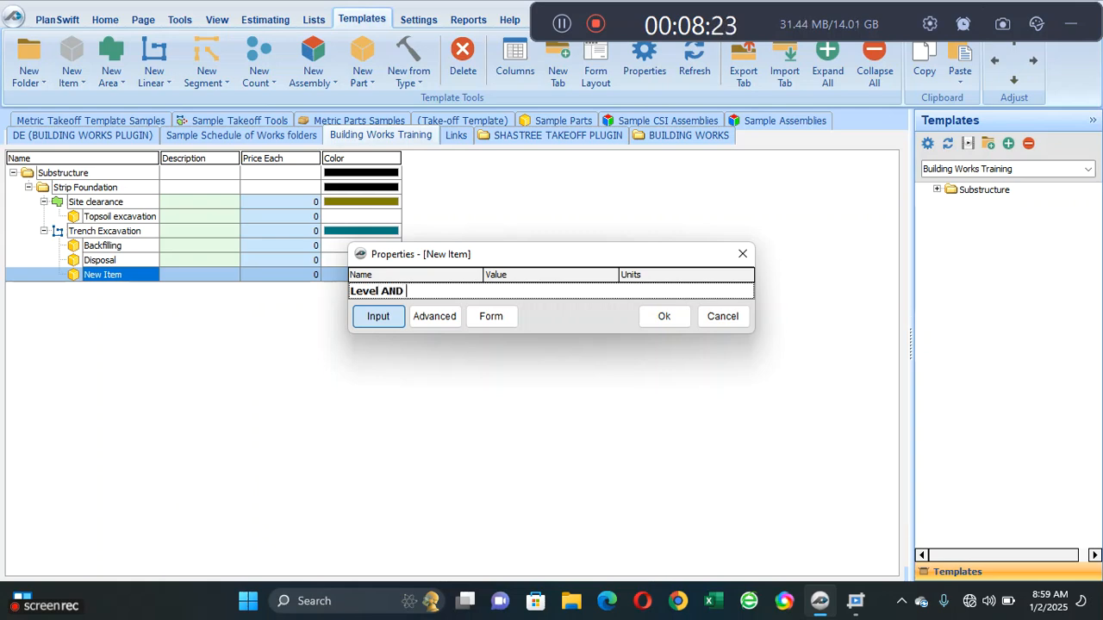
pyautogui.write(' COMPA')
pyautogui.press('BackSpace')
pyautogui.press('BackSpace')
pyautogui.press('BackSpace')
pyautogui.press('BackSpace')
pyautogui.press('BackSpace')
pyautogui.press('BackSpace')
pyautogui.press('BackSpace')
pyautogui.press('BackSpace')
pyautogui.press('BackSpace')
pyautogui.write('and compa')
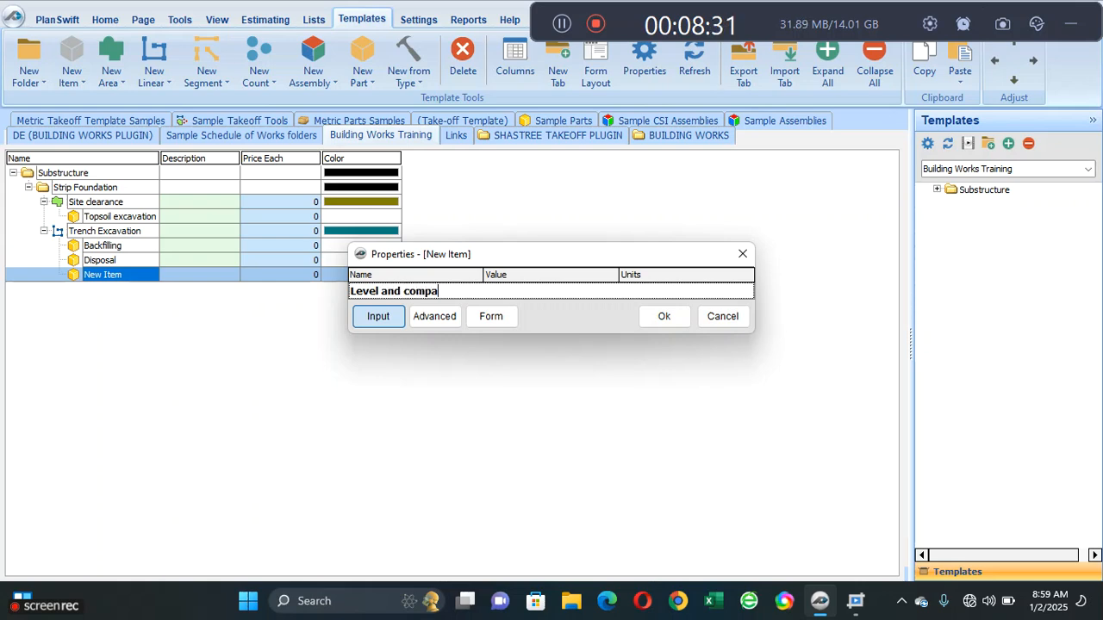
pyautogui.write('cting Tre')
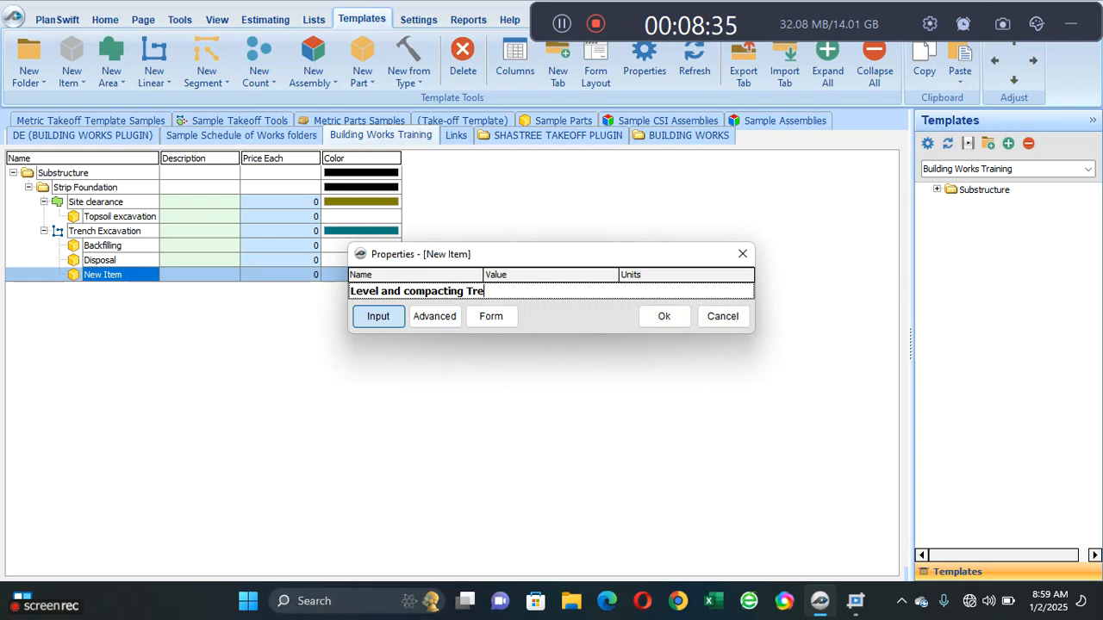
pyautogui.write('nch')
pyautogui.click(664, 318)
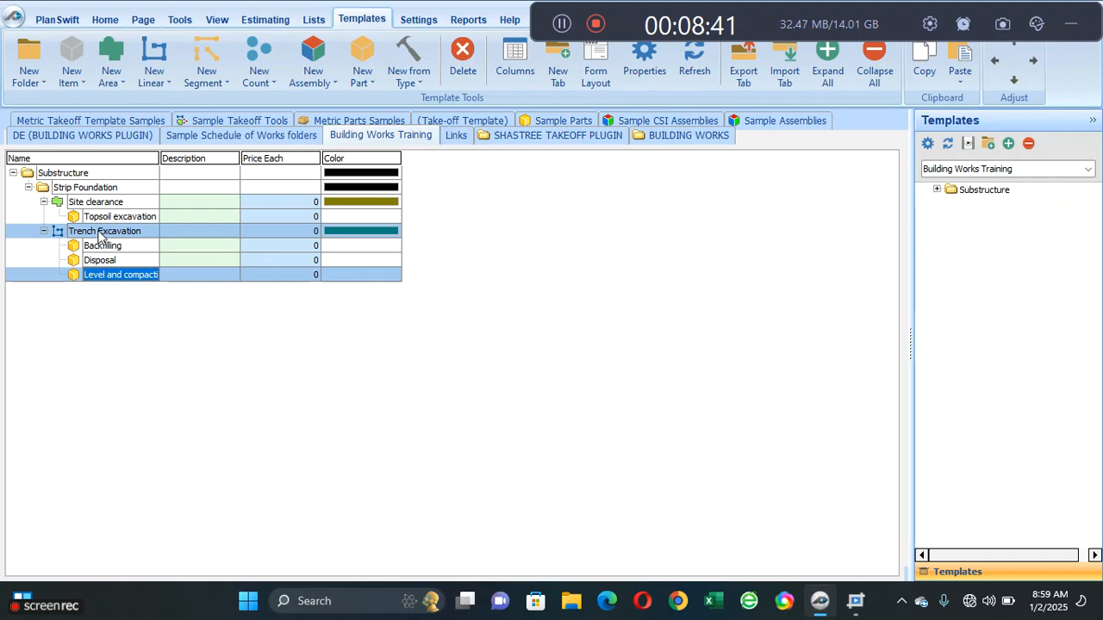
# - Add a sub-item part named Blinding in trenches under Trench Excavation
pyautogui.click(129, 231)
pyautogui.click(366, 76)
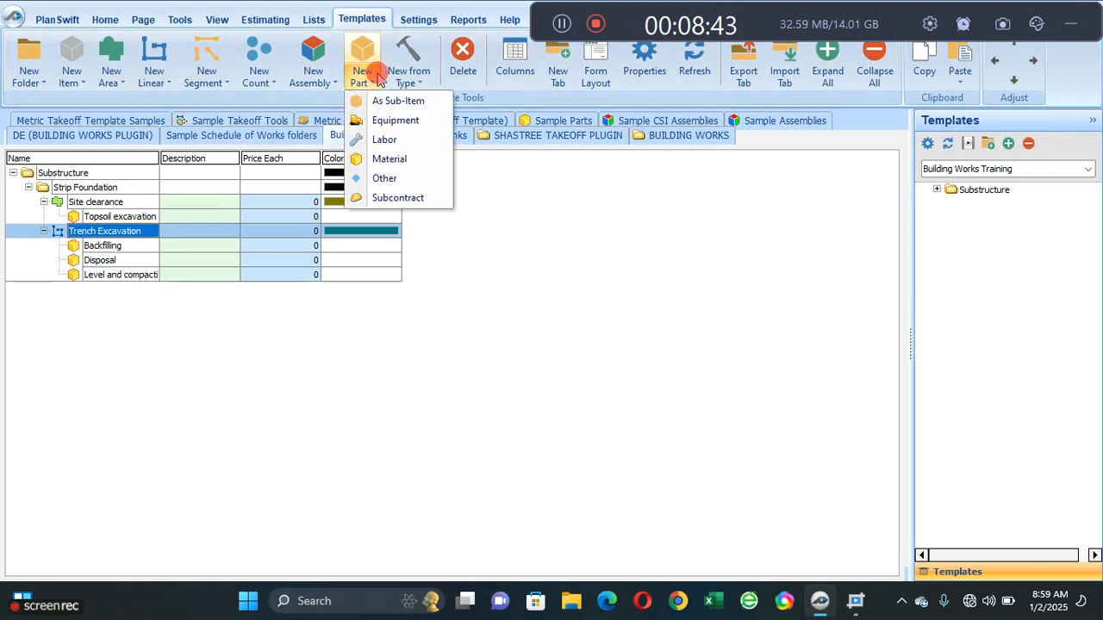
pyautogui.click(377, 96)
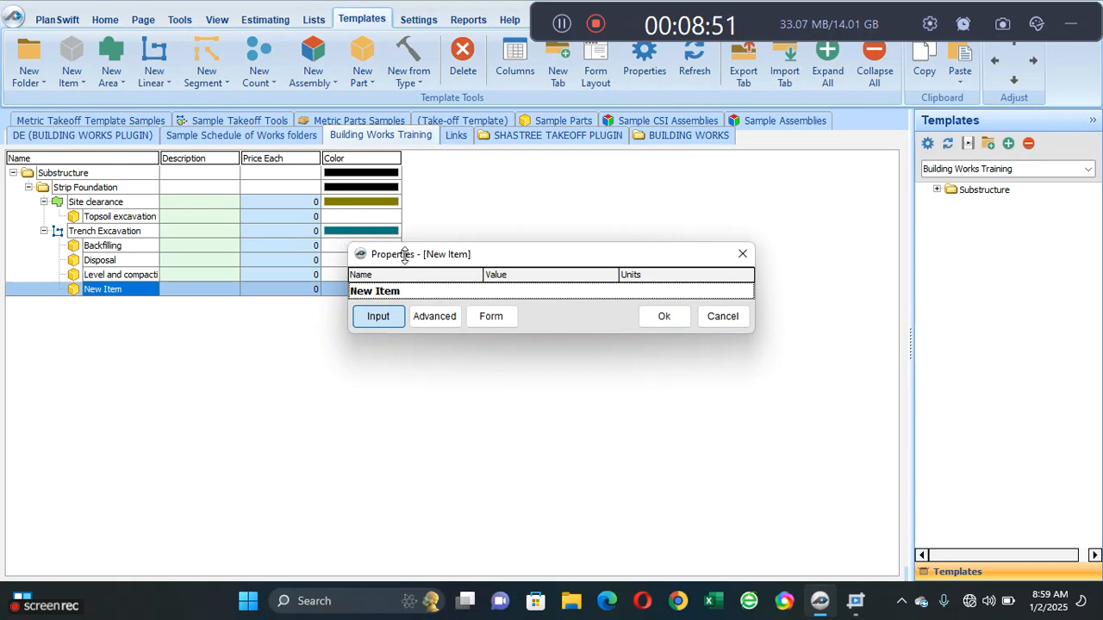
pyautogui.click(405, 293)
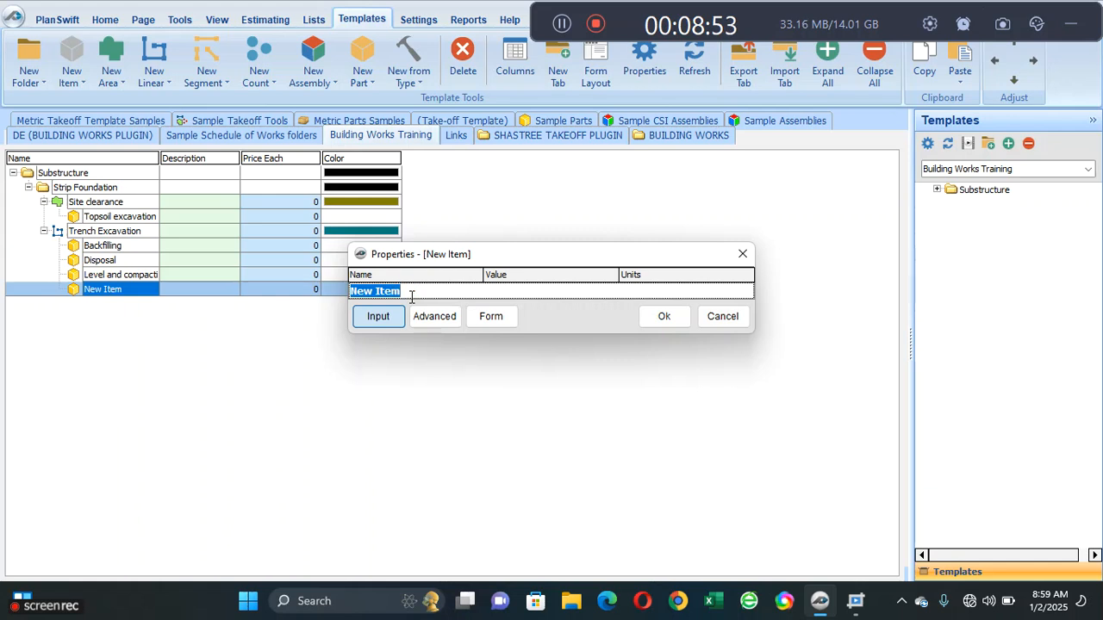
pyautogui.write('Bl')
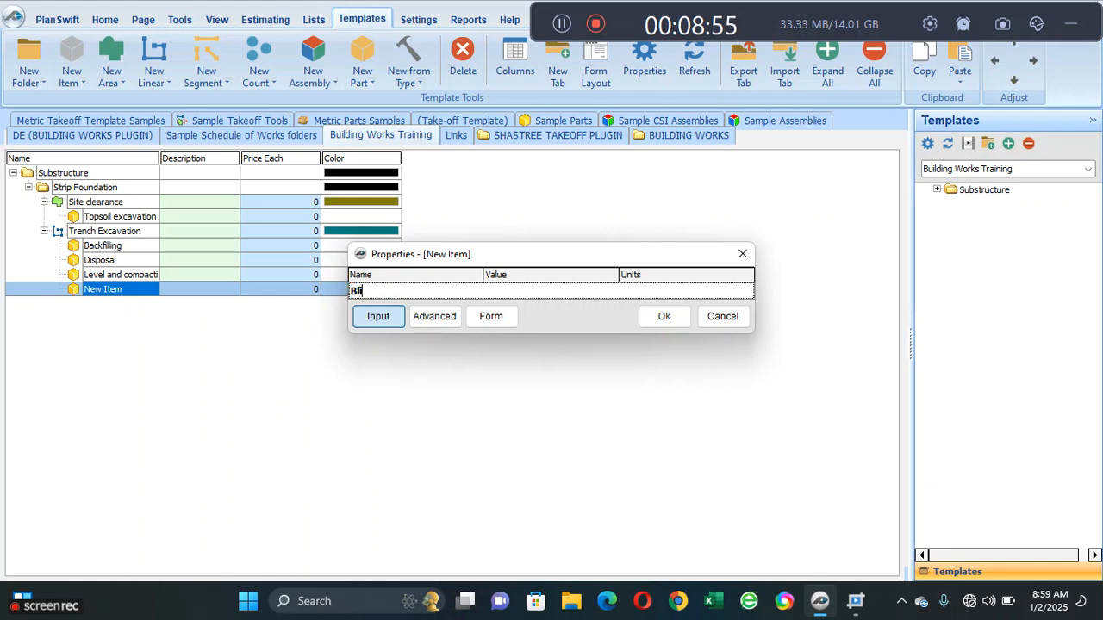
pyautogui.write('inding in tr')
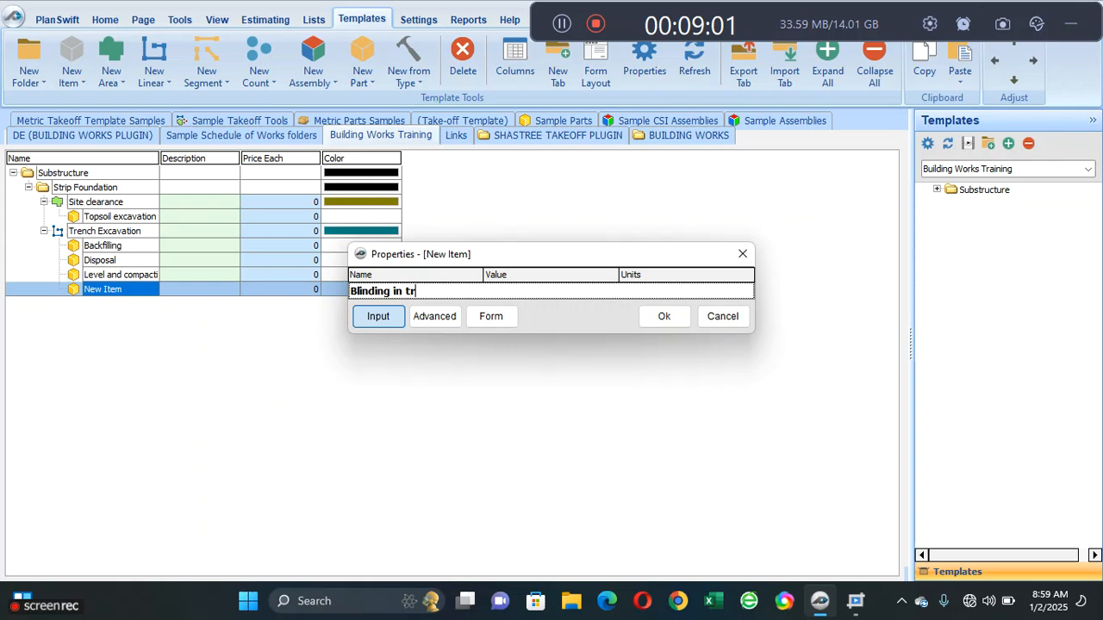
pyautogui.write('enches')
pyautogui.click(665, 316)
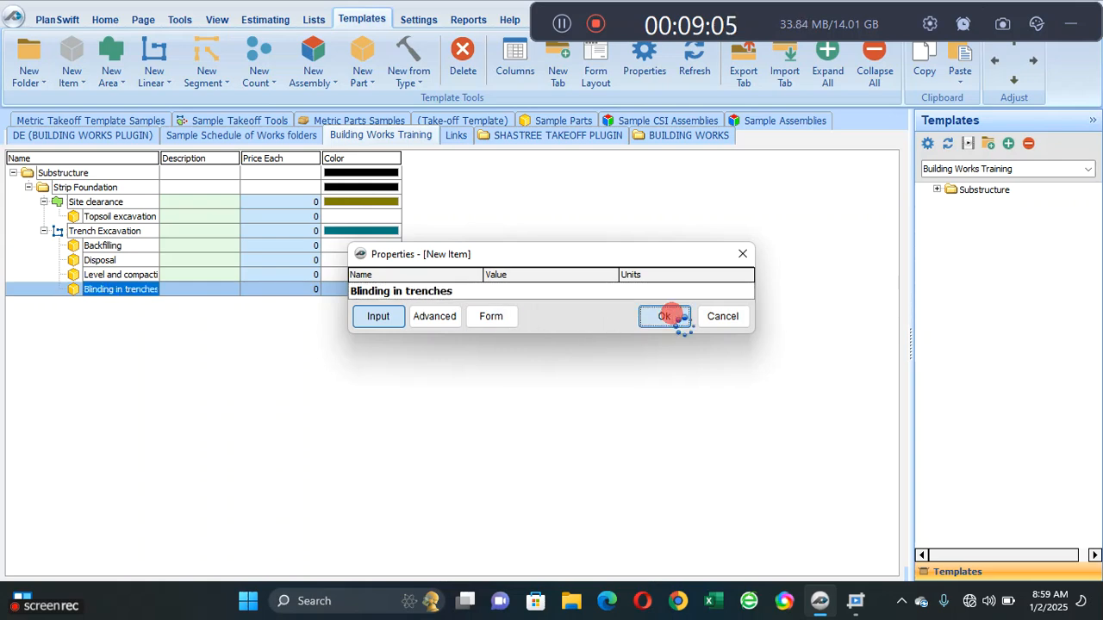
# - Add another sub-item part under Trench Excavation and name it Conc. footing
pyautogui.click(101, 234)
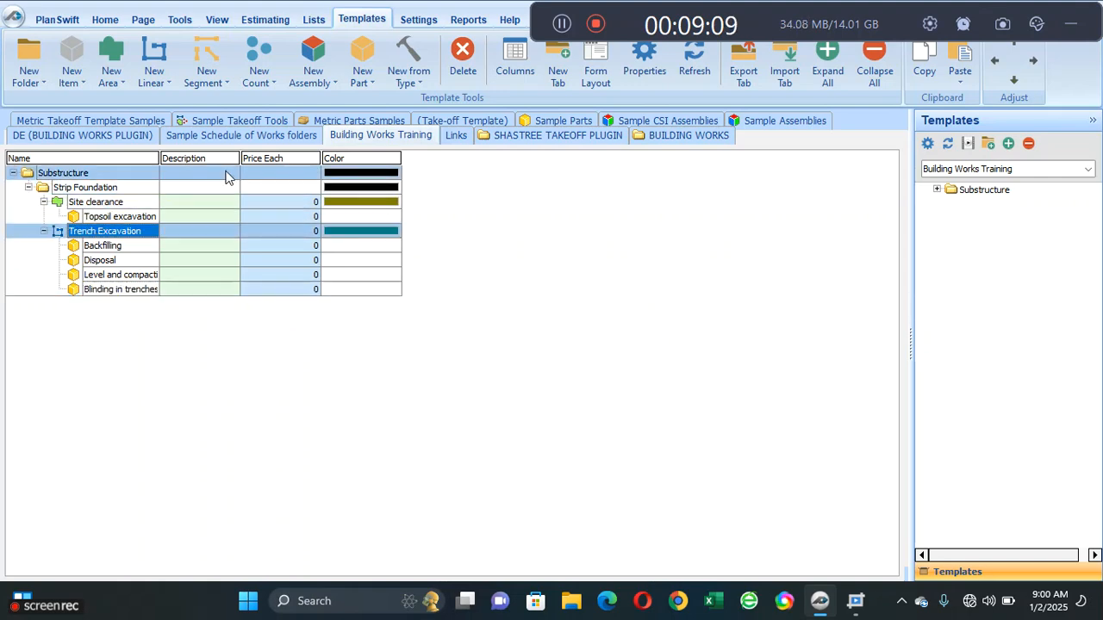
pyautogui.click(364, 79)
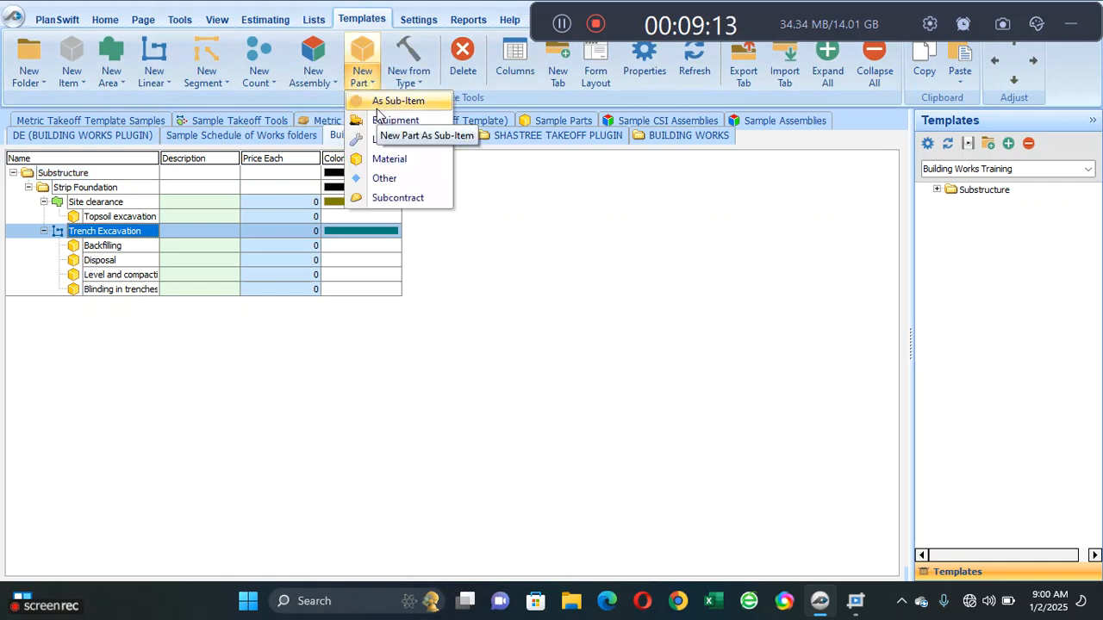
pyautogui.click(378, 105)
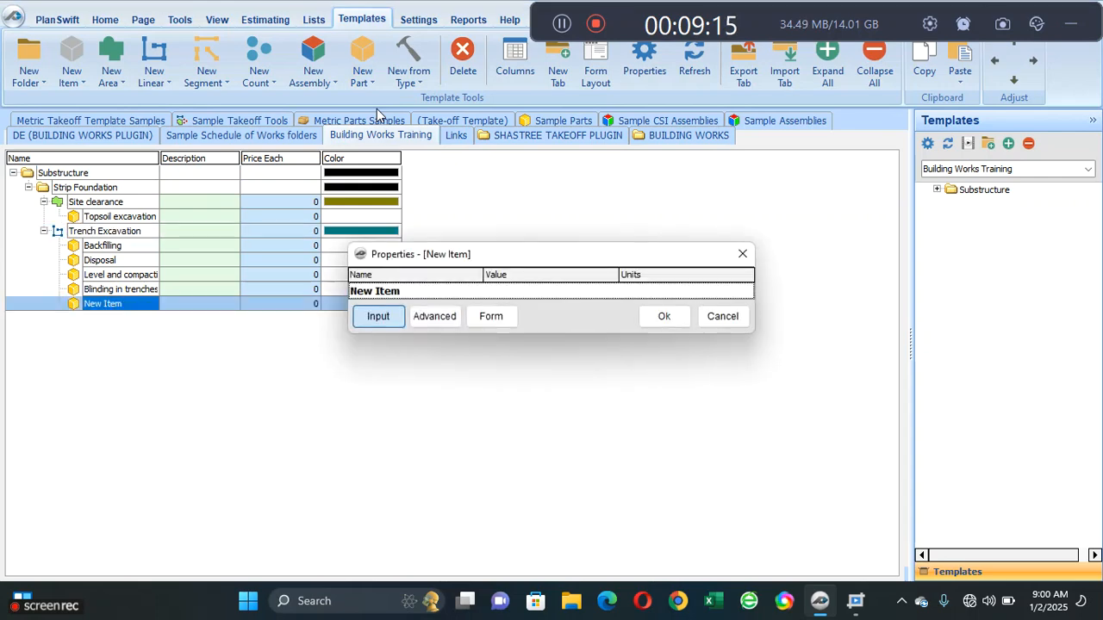
pyautogui.click(398, 293)
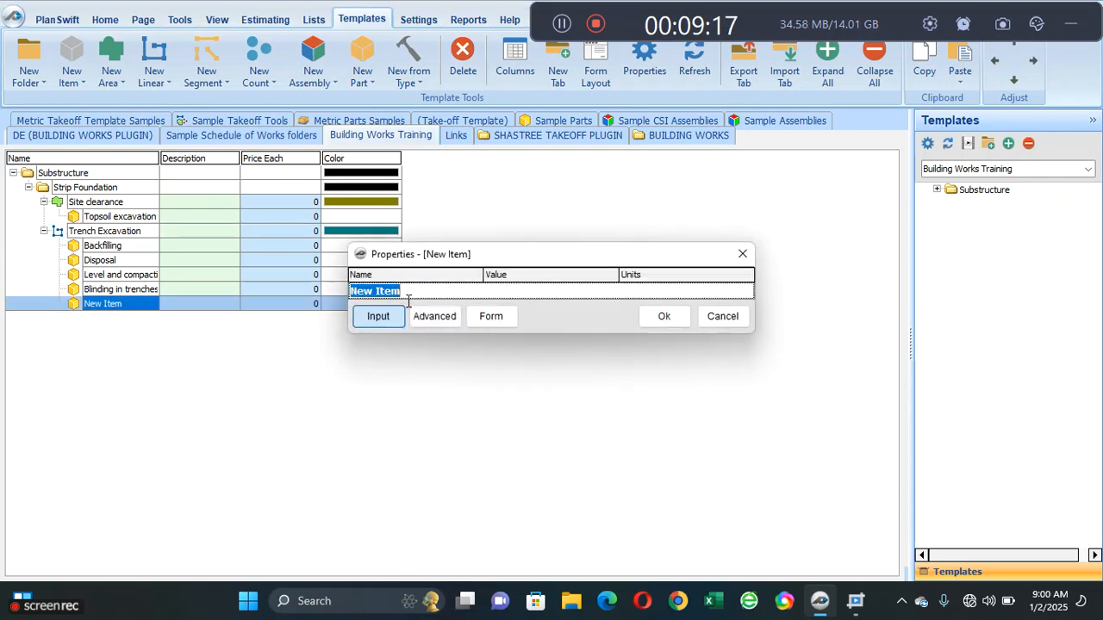
pyautogui.write('Conc')
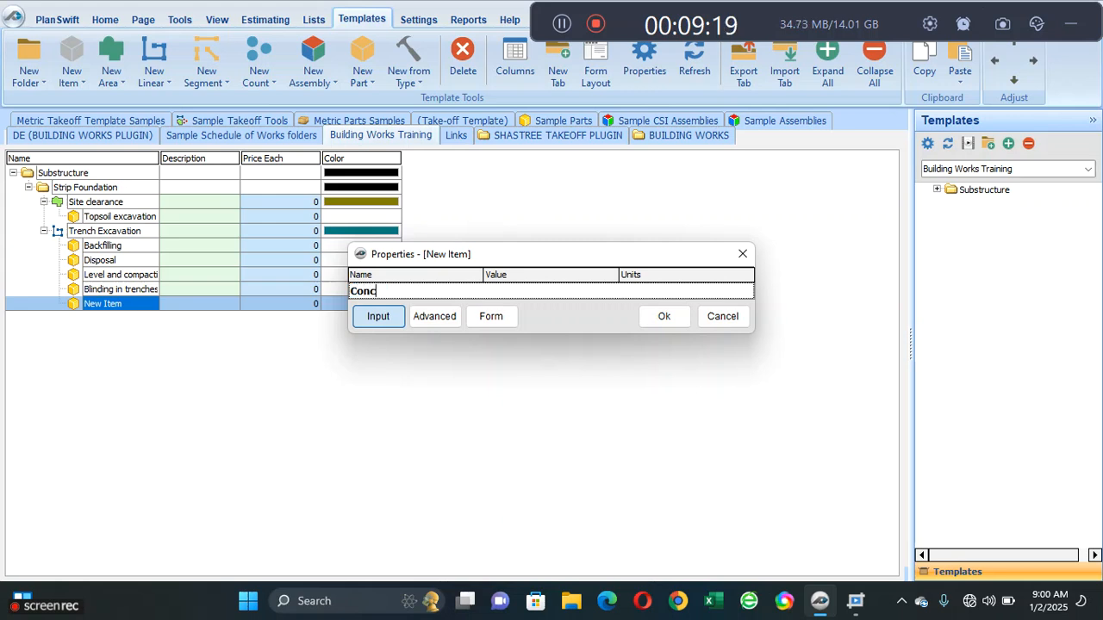
pyautogui.write('. foot')
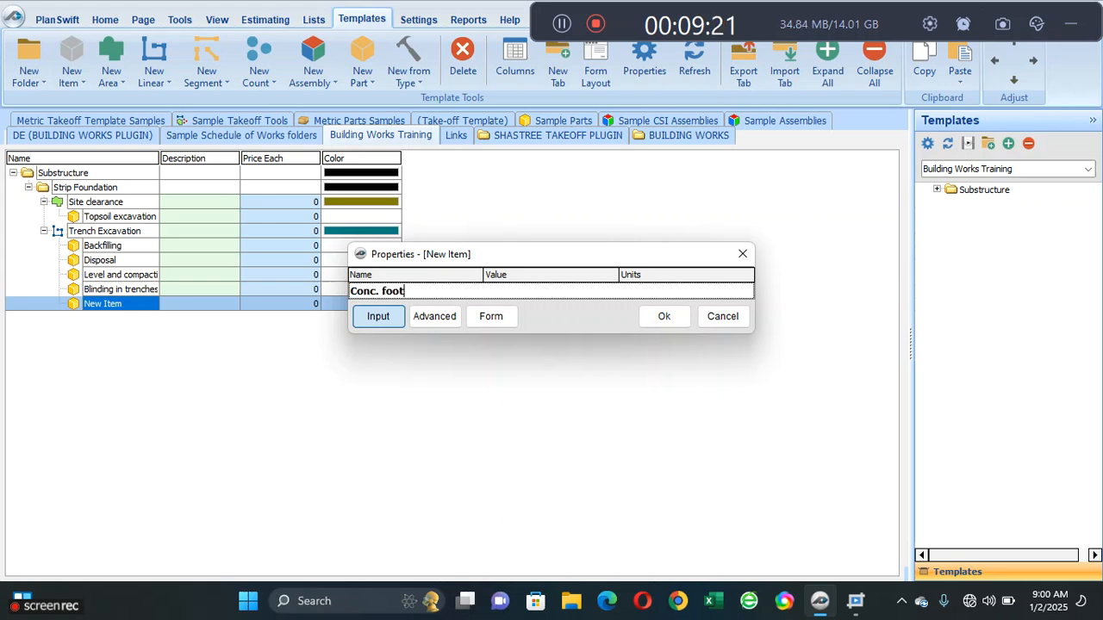
pyautogui.write('ing')
pyautogui.click(658, 322)
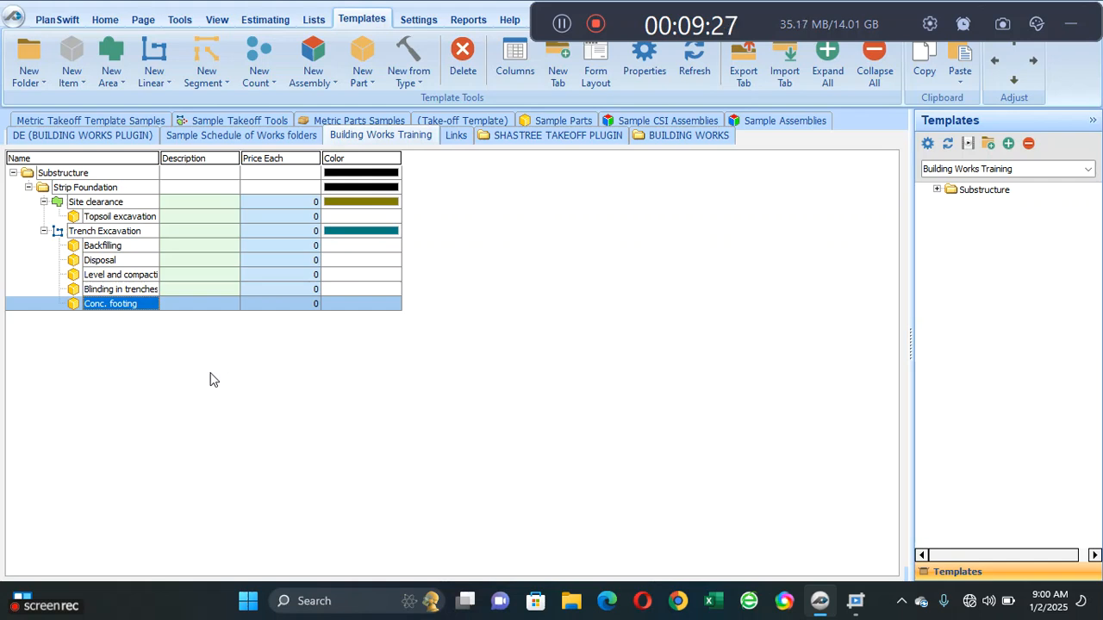
# - Add a sub-item part named Earthwork support to sides under Trench Excavation
pyautogui.click(119, 231)
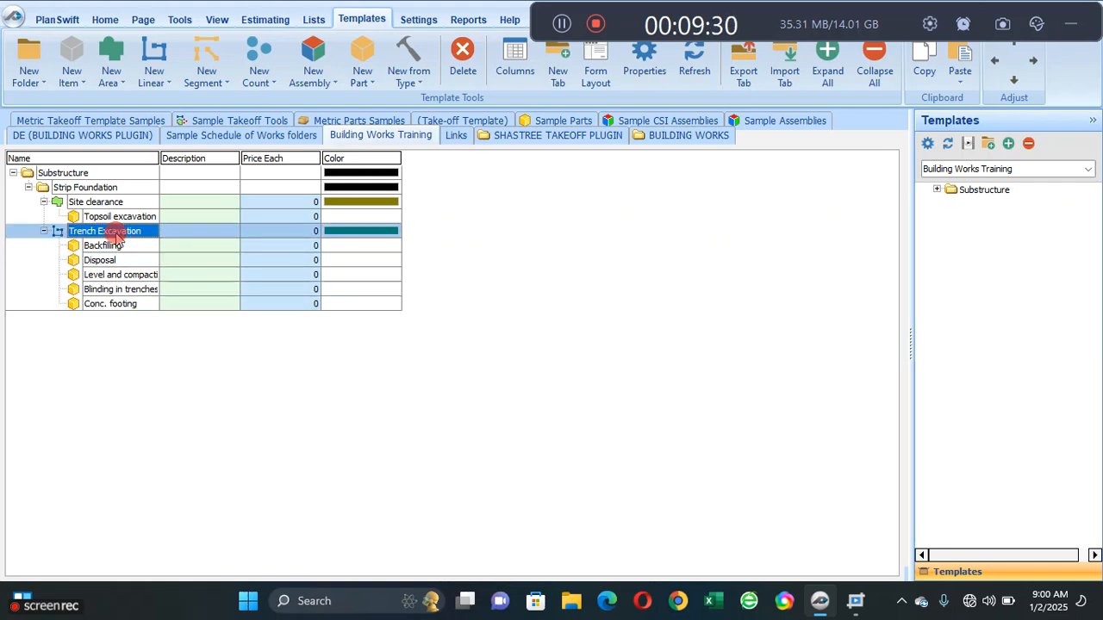
pyautogui.click(362, 77)
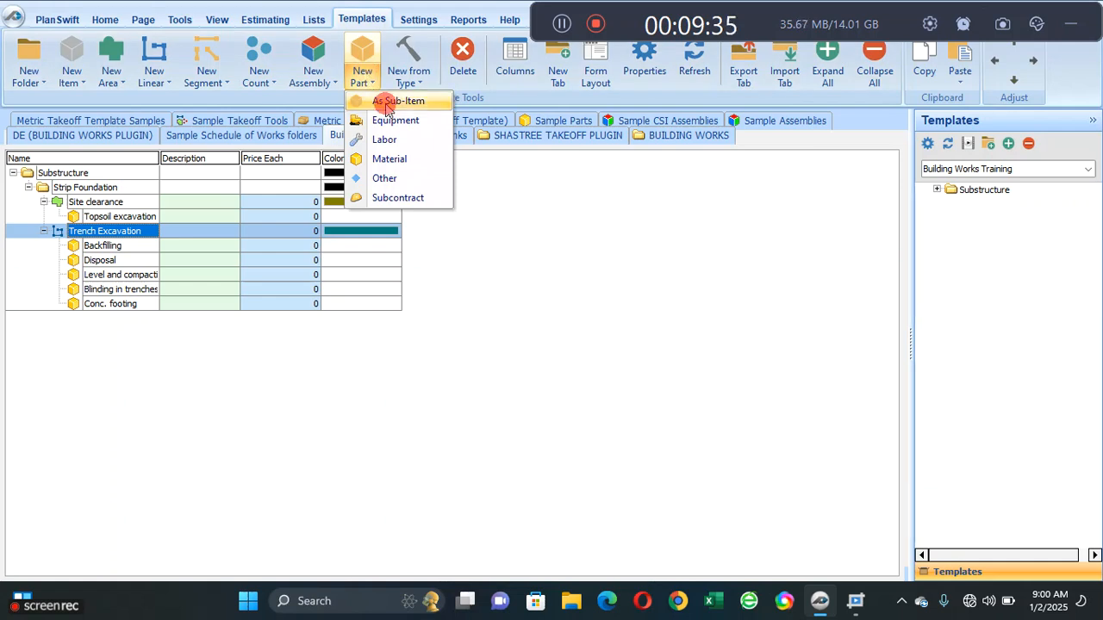
pyautogui.click(377, 101)
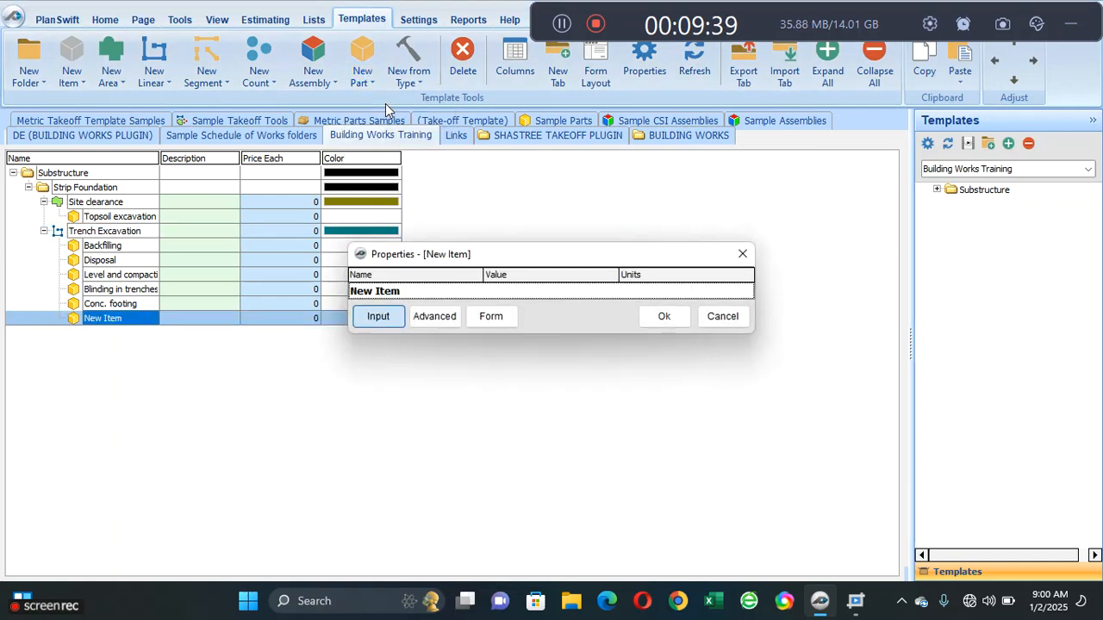
pyautogui.write('Eart')
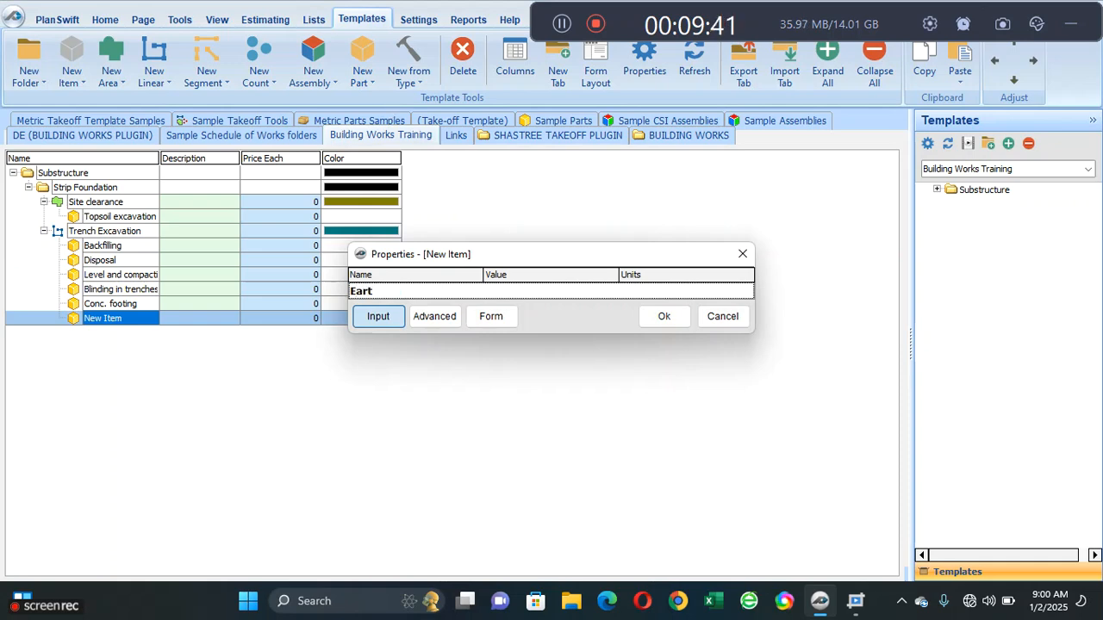
pyautogui.write('hwork su')
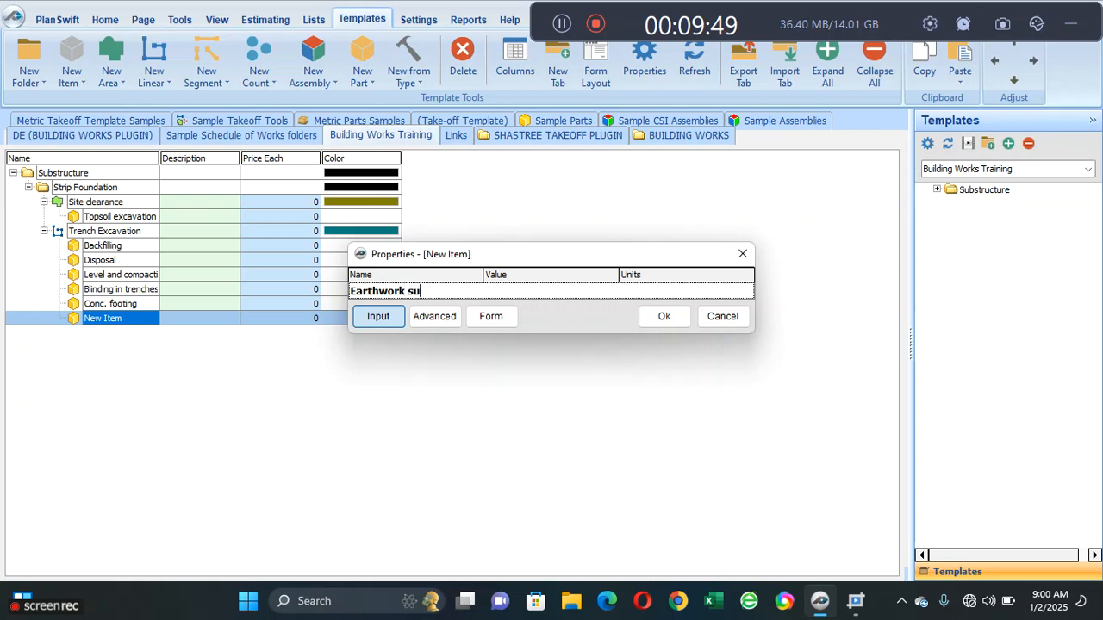
pyautogui.write('ppor')
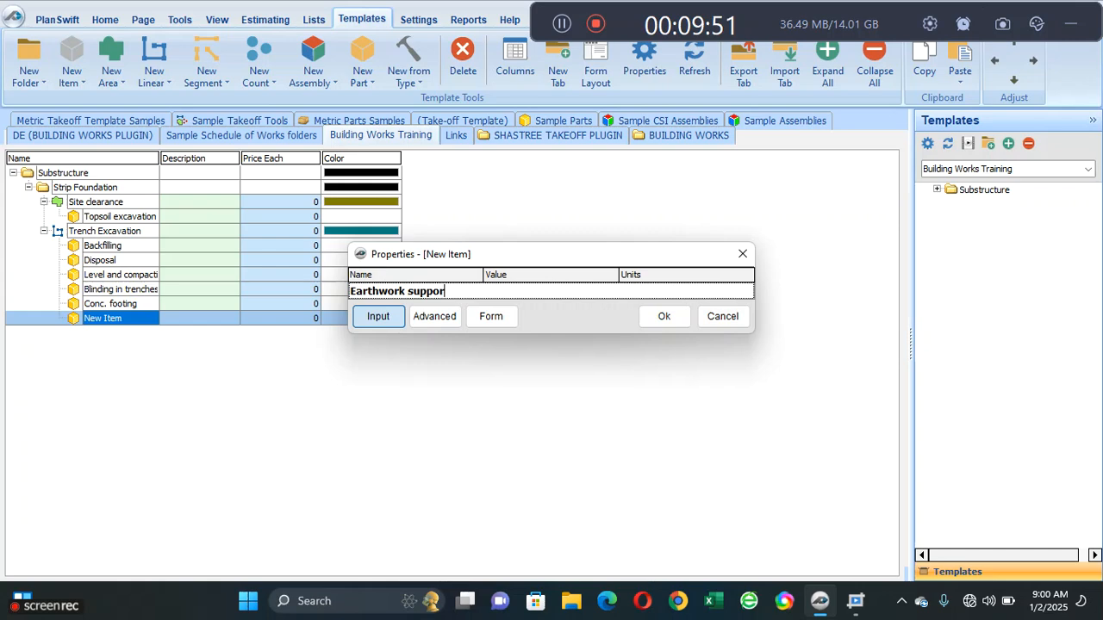
pyautogui.write('t to sidew')
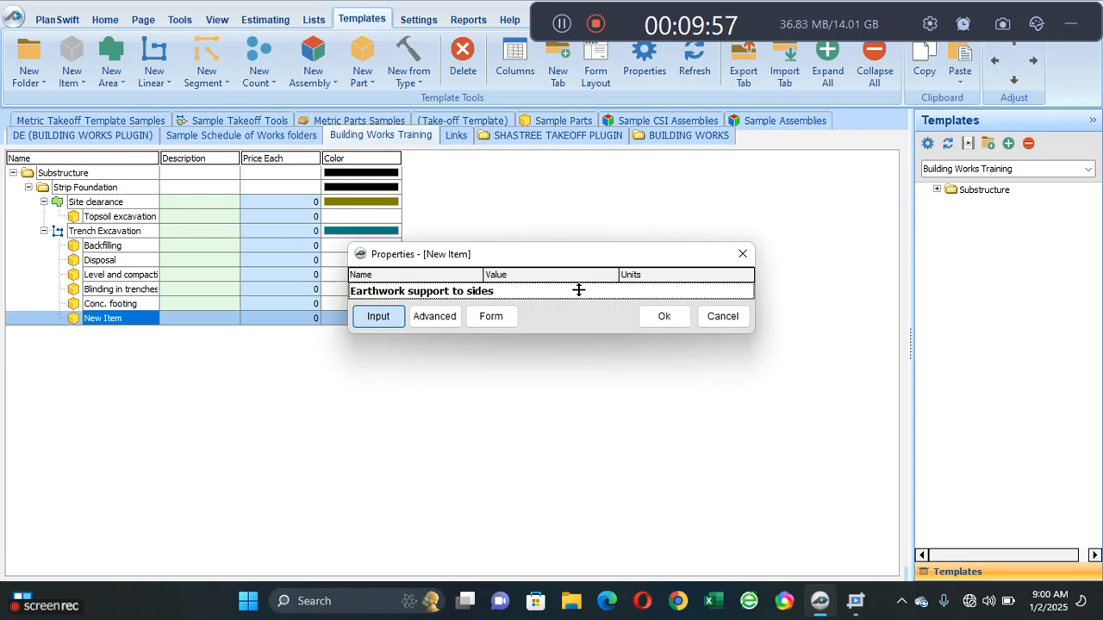
pyautogui.click(662, 317)
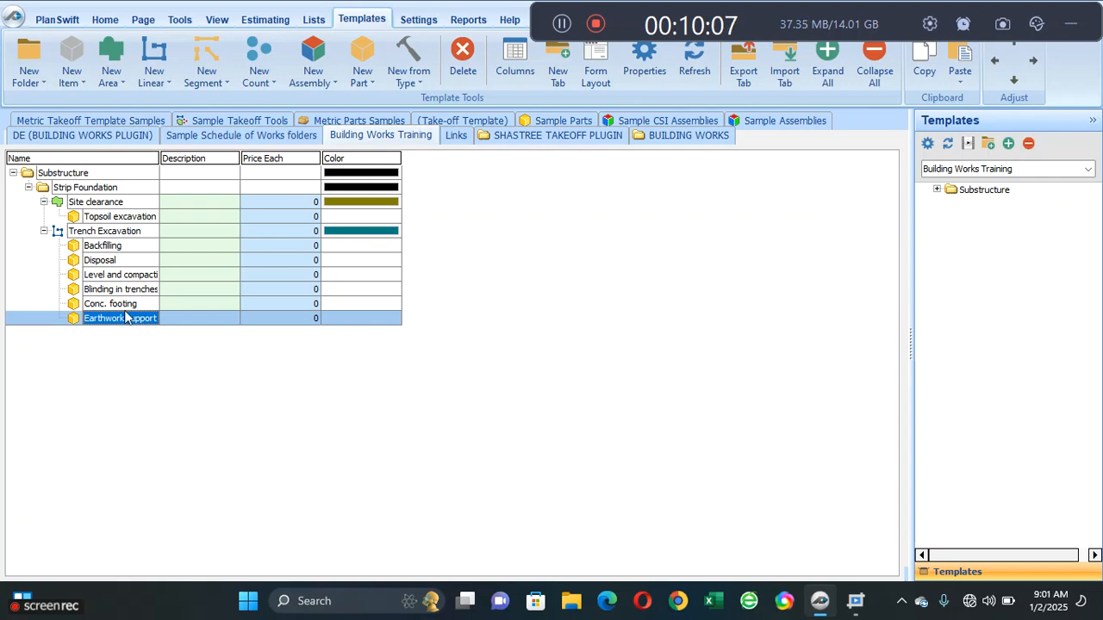
# - Add a Number property named Depth to the Estimating group in Trench Excavation's advanced properties
pyautogui.click(134, 232)
pyautogui.rightClick(133, 237)
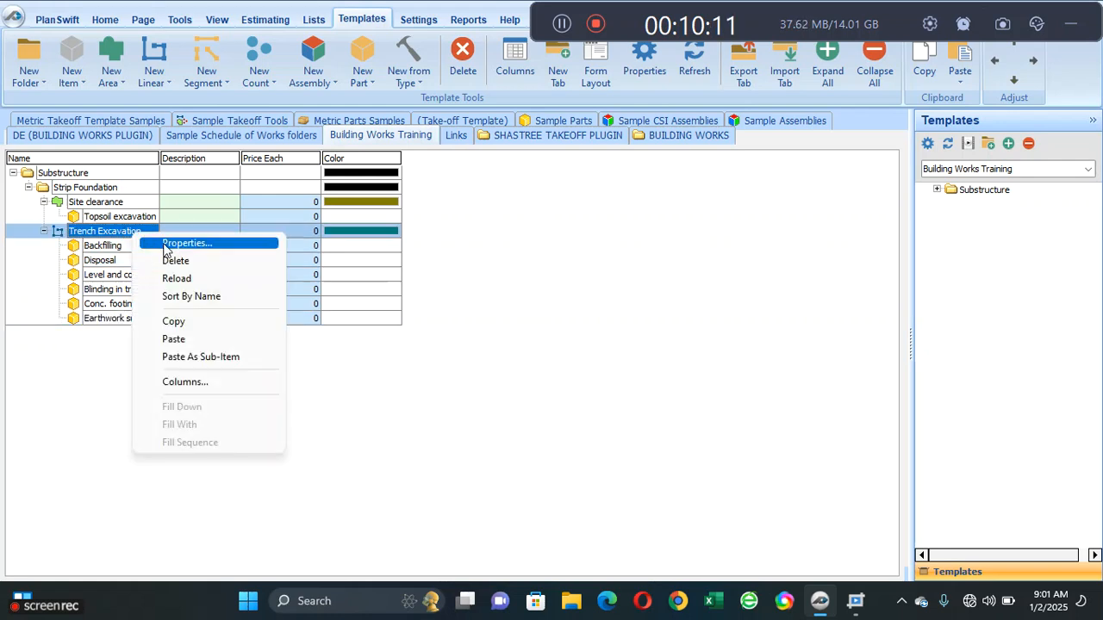
pyautogui.click(160, 245)
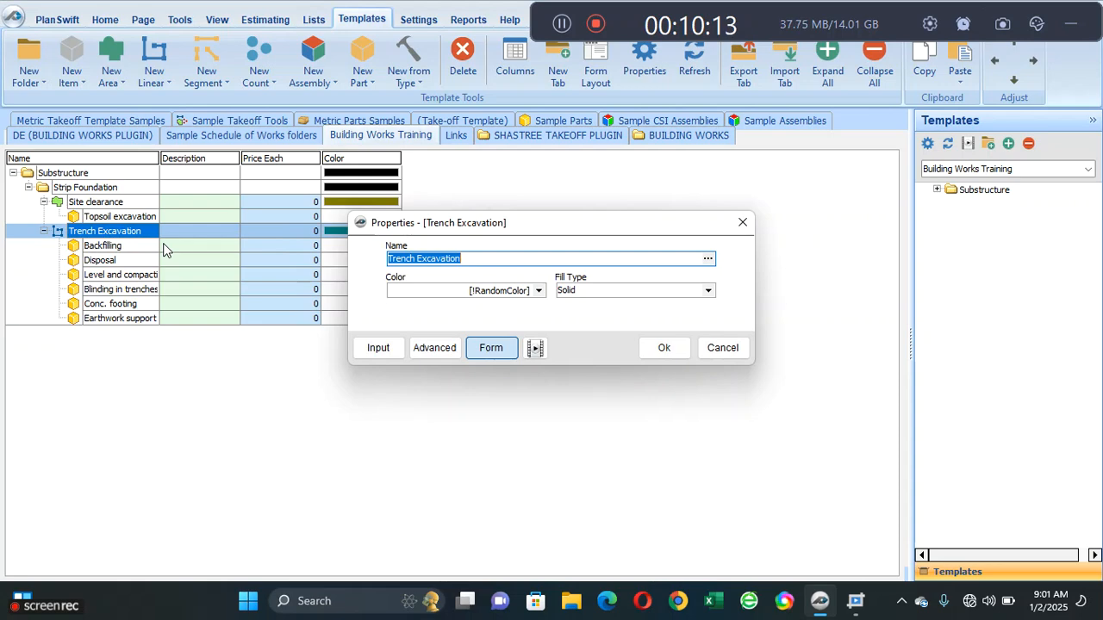
pyautogui.click(434, 347)
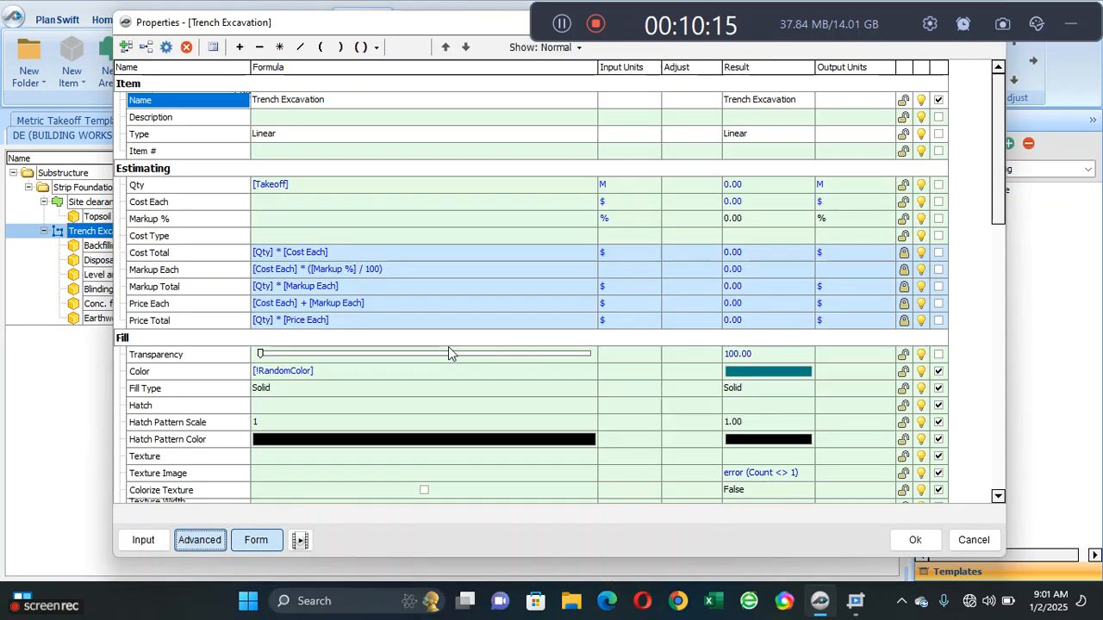
pyautogui.click(191, 205)
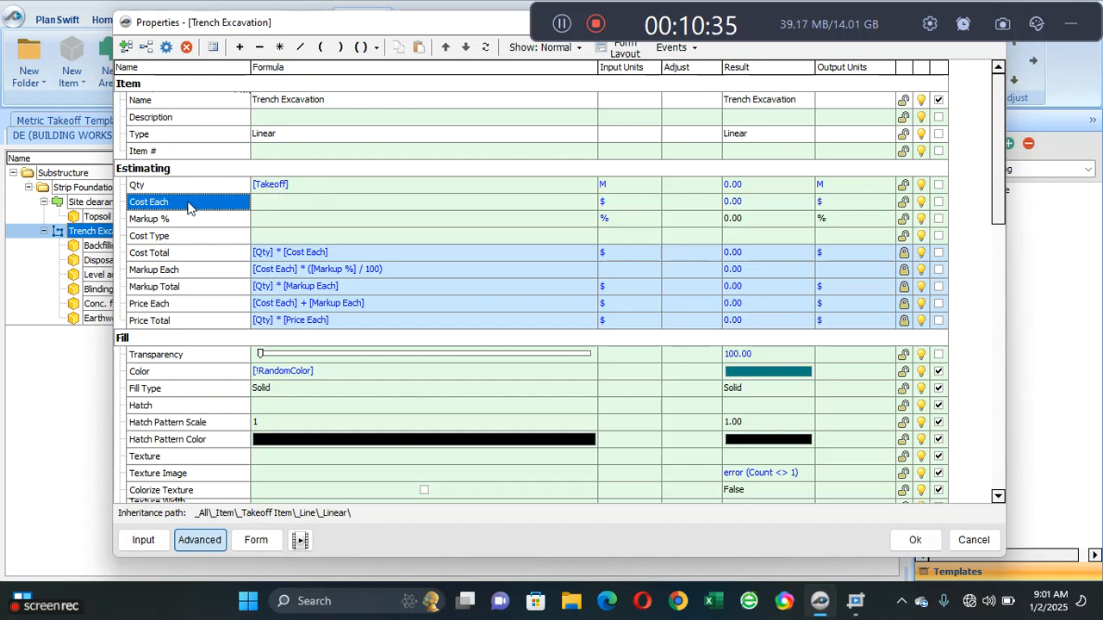
pyautogui.click(150, 49)
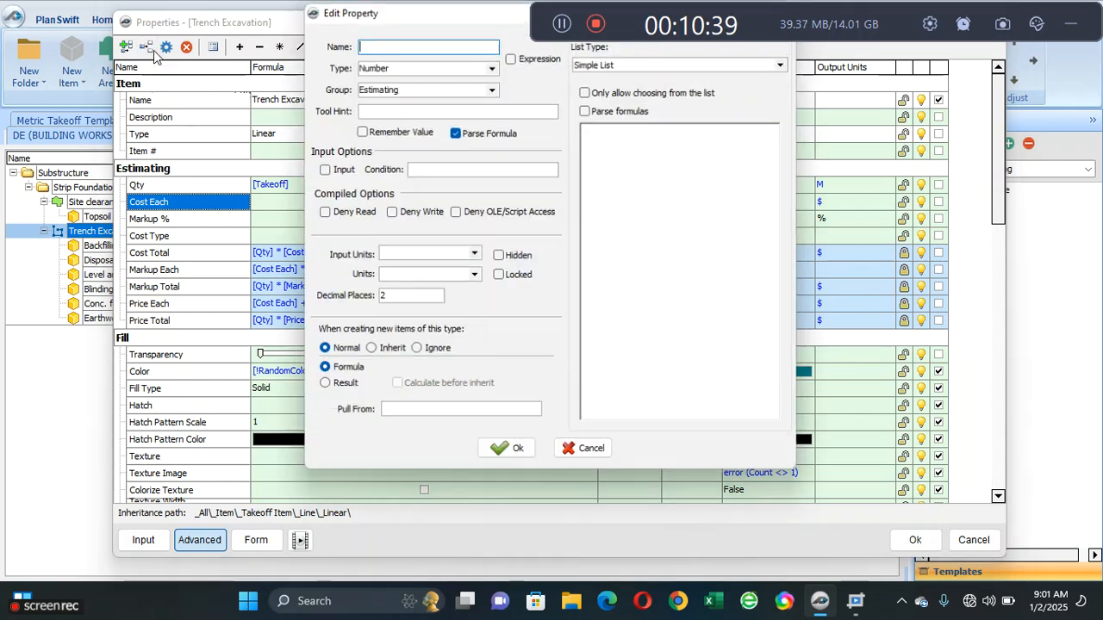
pyautogui.write('D')
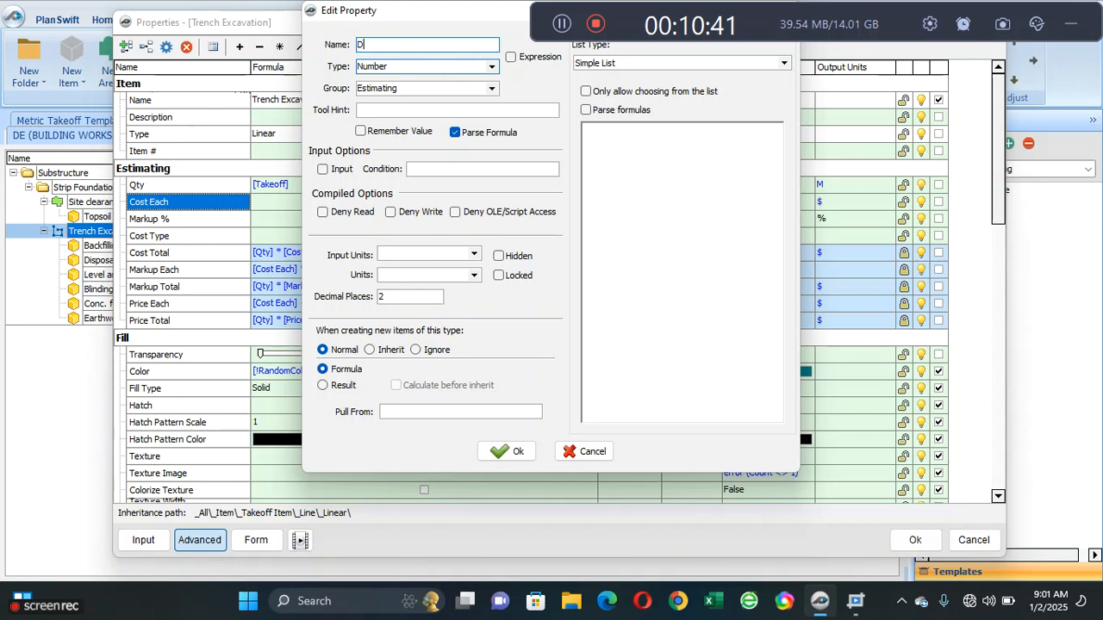
pyautogui.write('epth')
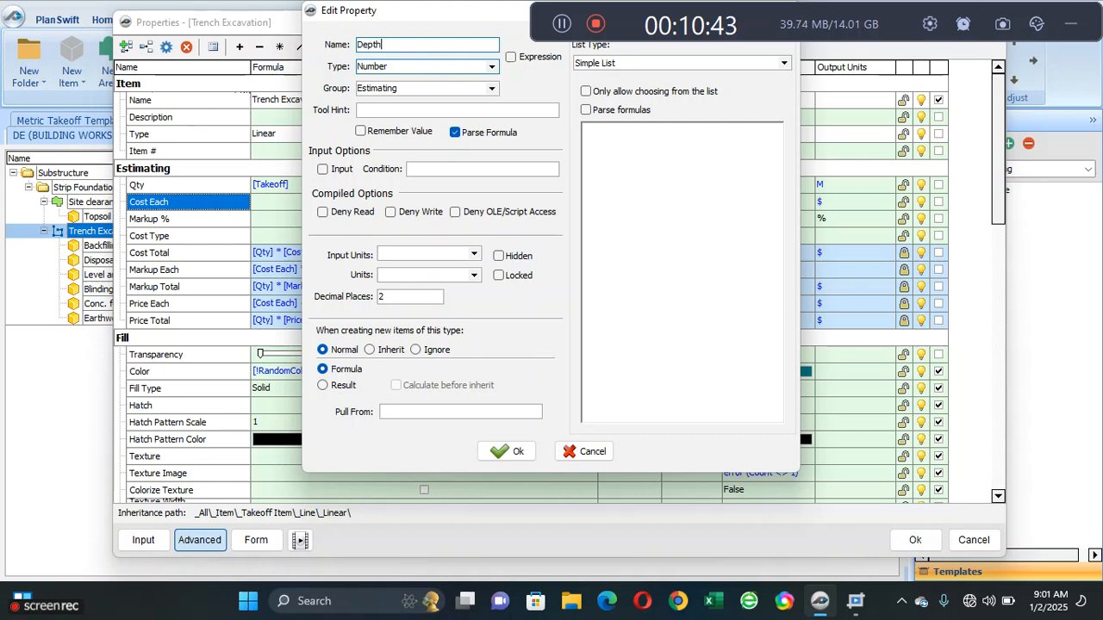
pyautogui.click(520, 447)
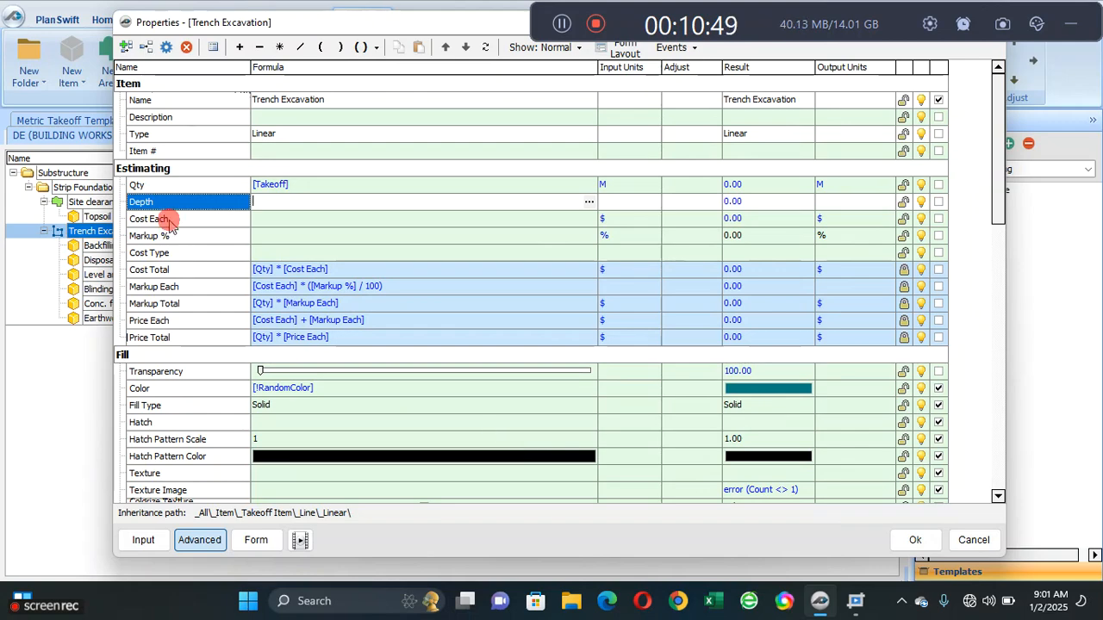
# - Add a second Number property named Width to Trench Excavation's Estimating group
pyautogui.click(168, 221)
pyautogui.click(146, 48)
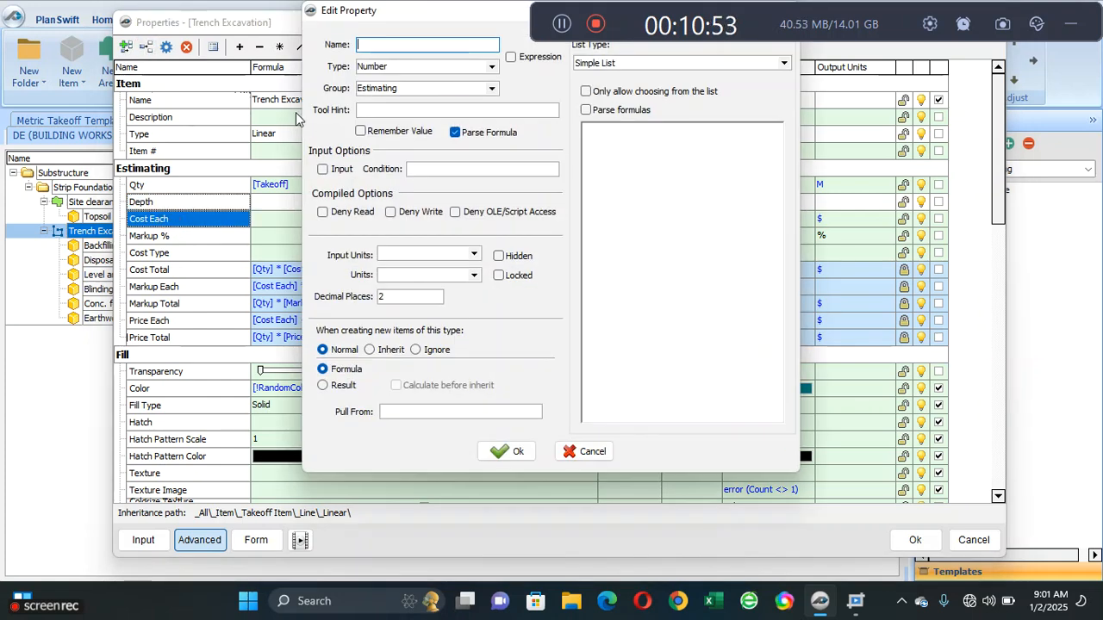
pyautogui.write('Width')
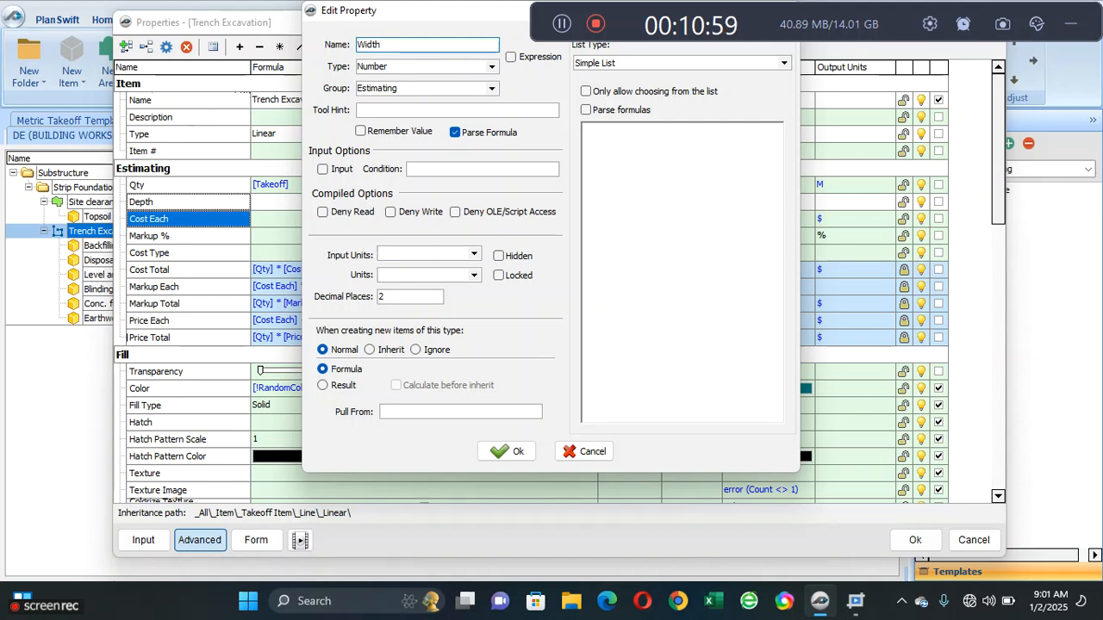
pyautogui.click(507, 452)
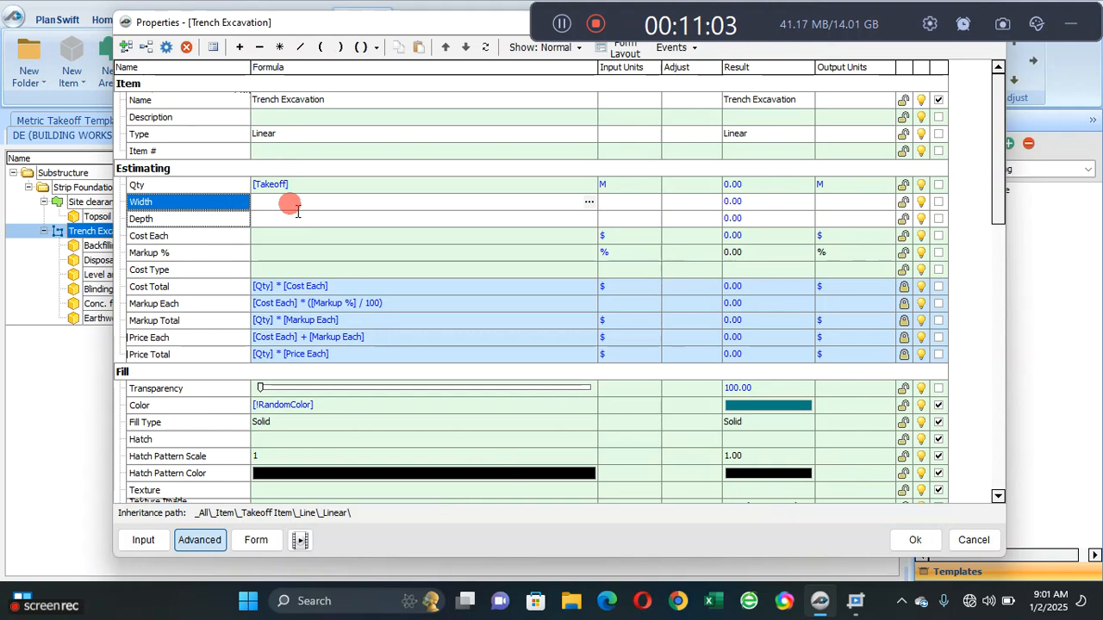
# - Extend Trench Excavation's Qty formula to [Takeoff] * [Width] * [Depth]
pyautogui.click(261, 222)
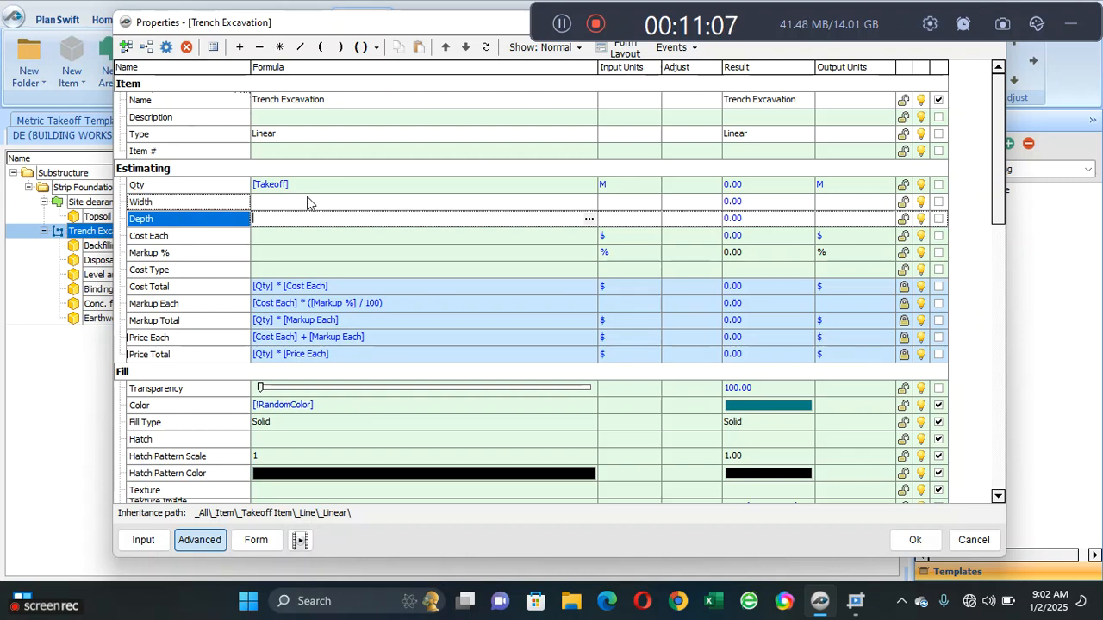
pyautogui.click(326, 186)
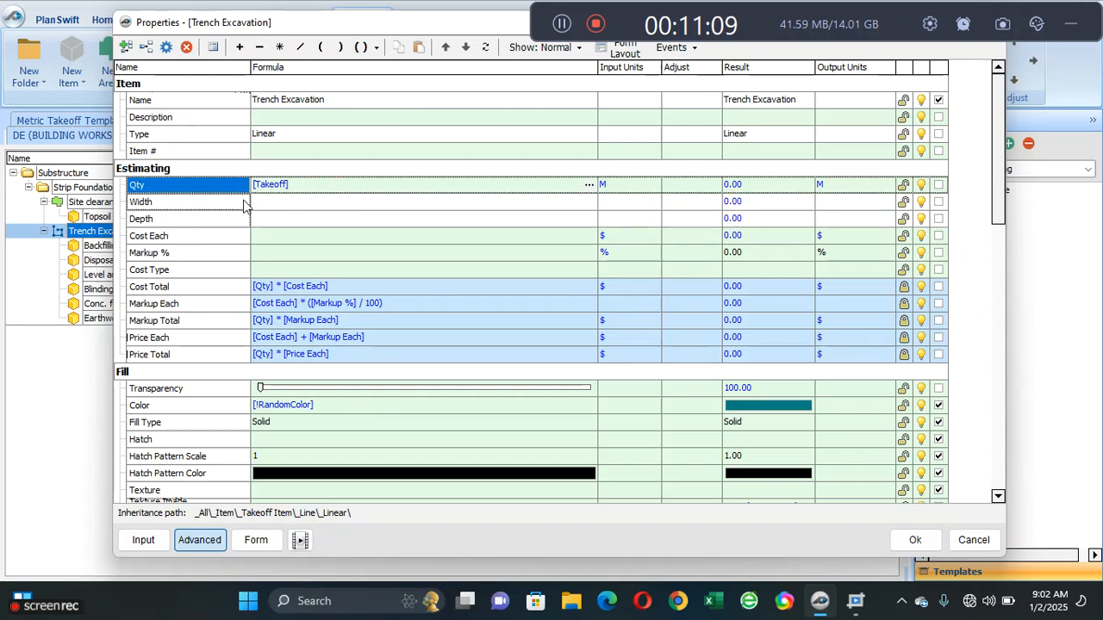
pyautogui.click(279, 47)
pyautogui.click(181, 208)
pyautogui.click(331, 188)
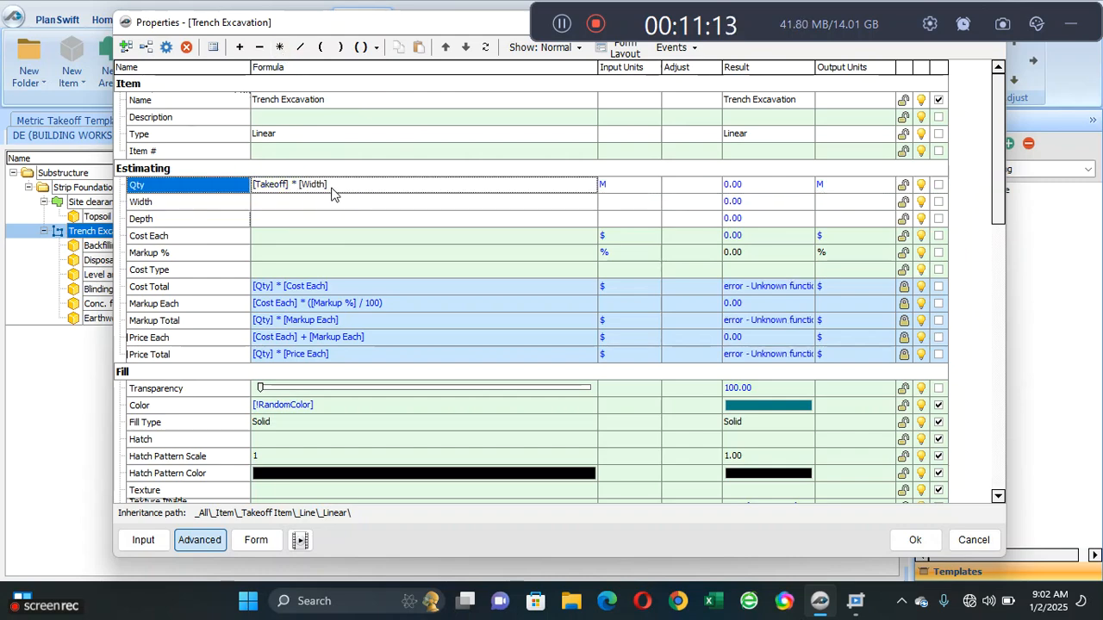
pyautogui.click(336, 191)
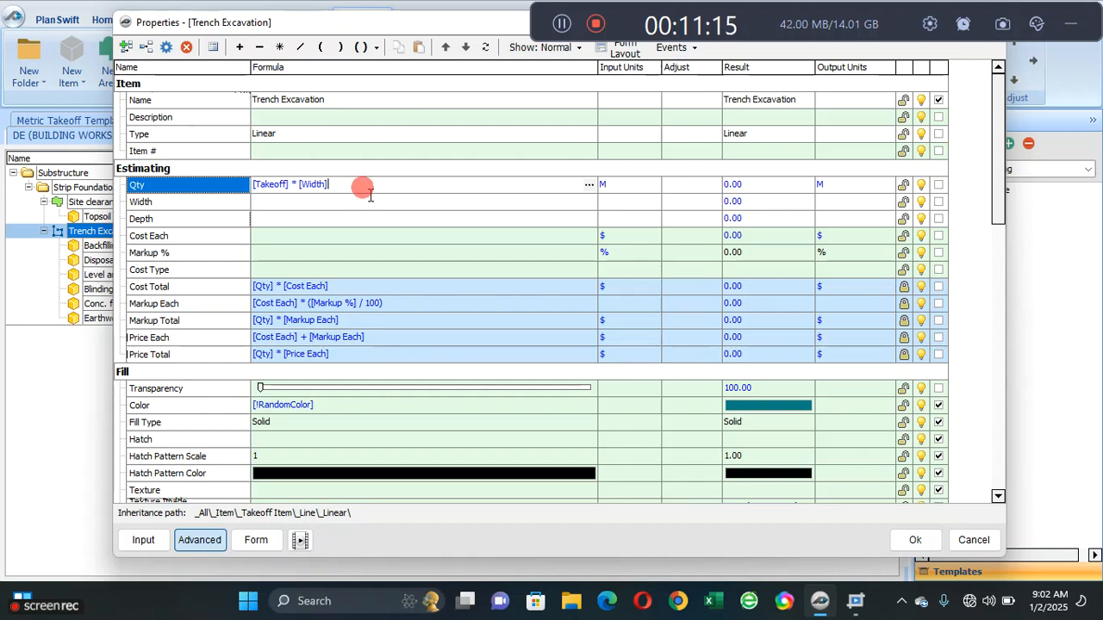
pyautogui.click(282, 49)
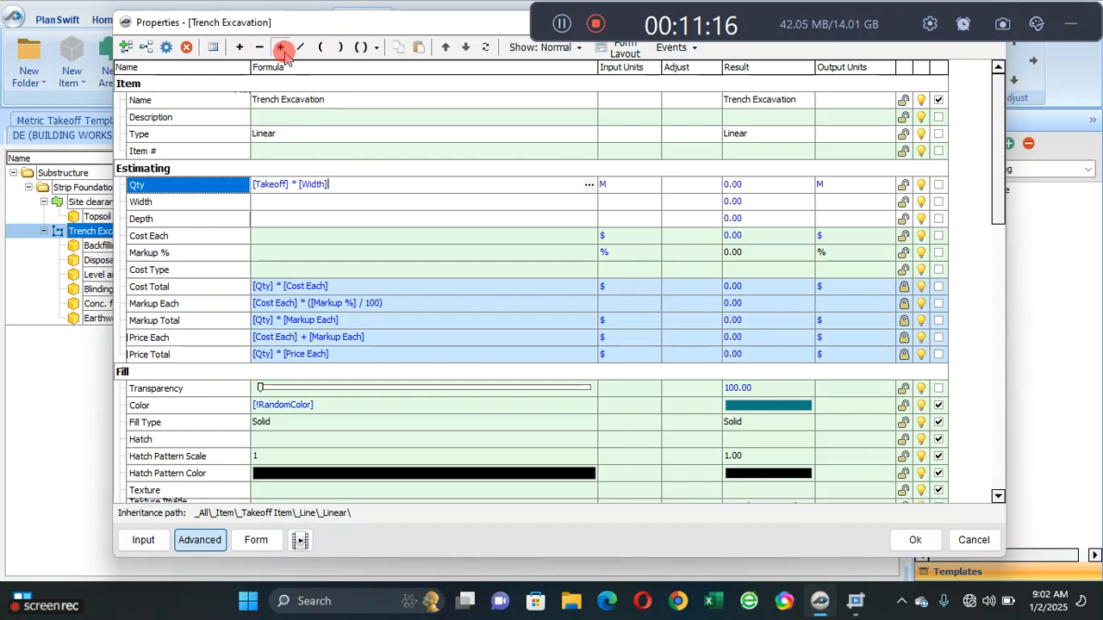
pyautogui.click(210, 221)
pyautogui.moveTo(365, 189); pyautogui.dragTo(364, 189)
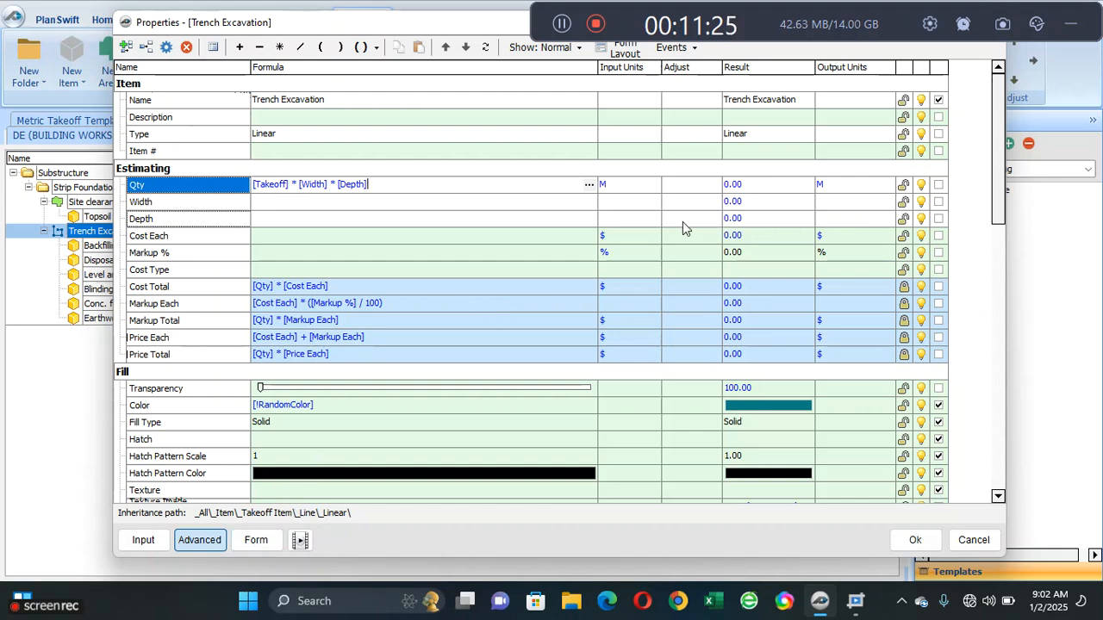
# - Mark the Width and Depth properties as inputs and check how they appear on the Trench Excavation form
pyautogui.click(489, 205)
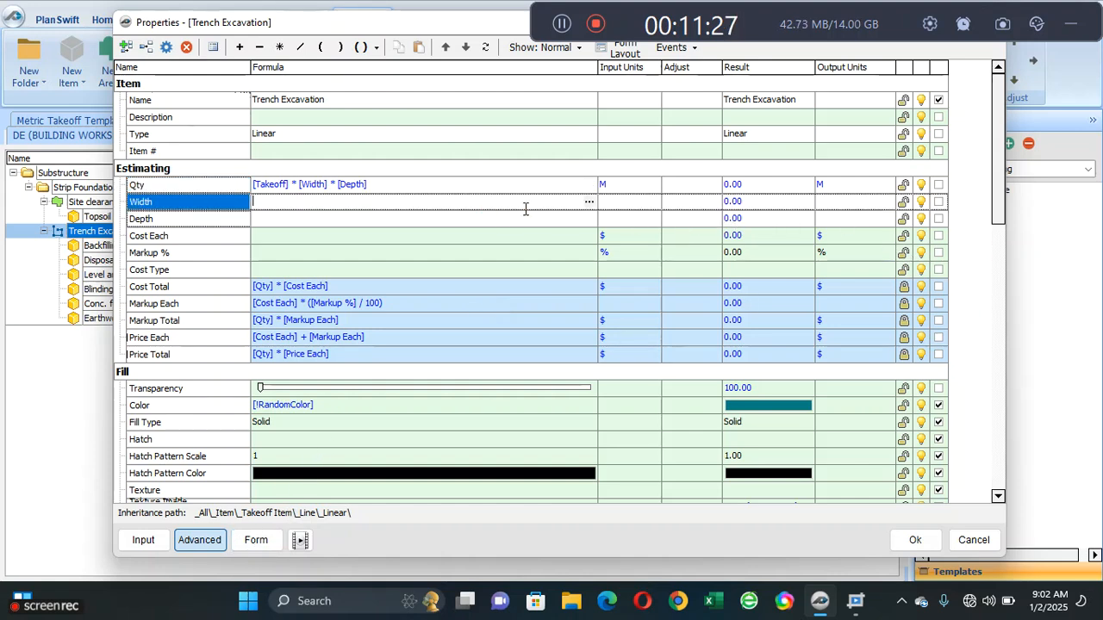
pyautogui.click(937, 202)
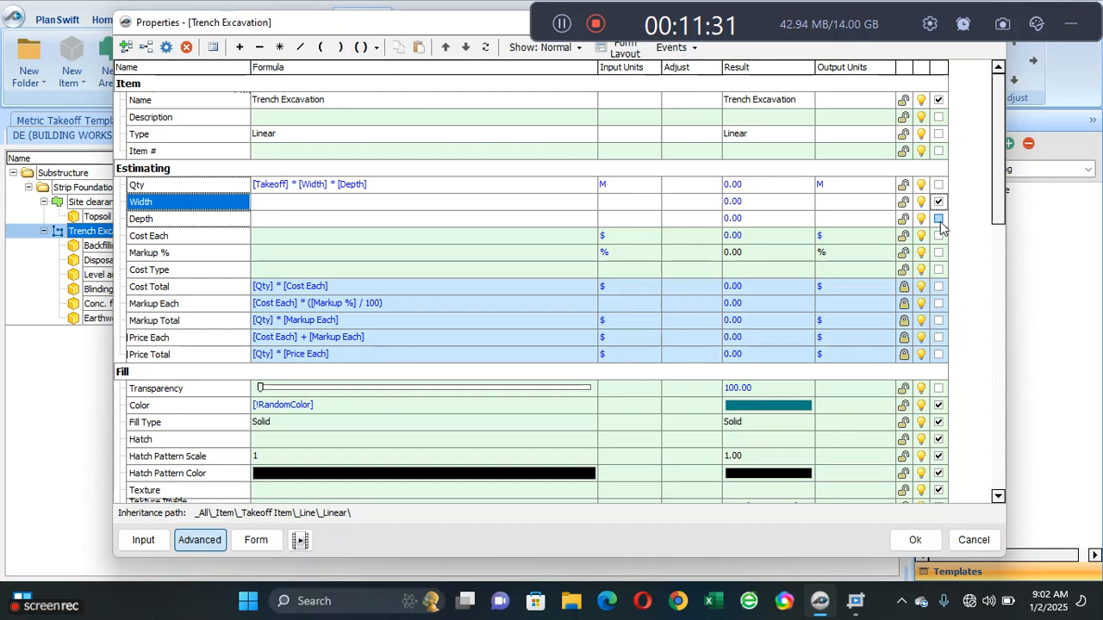
pyautogui.click(939, 220)
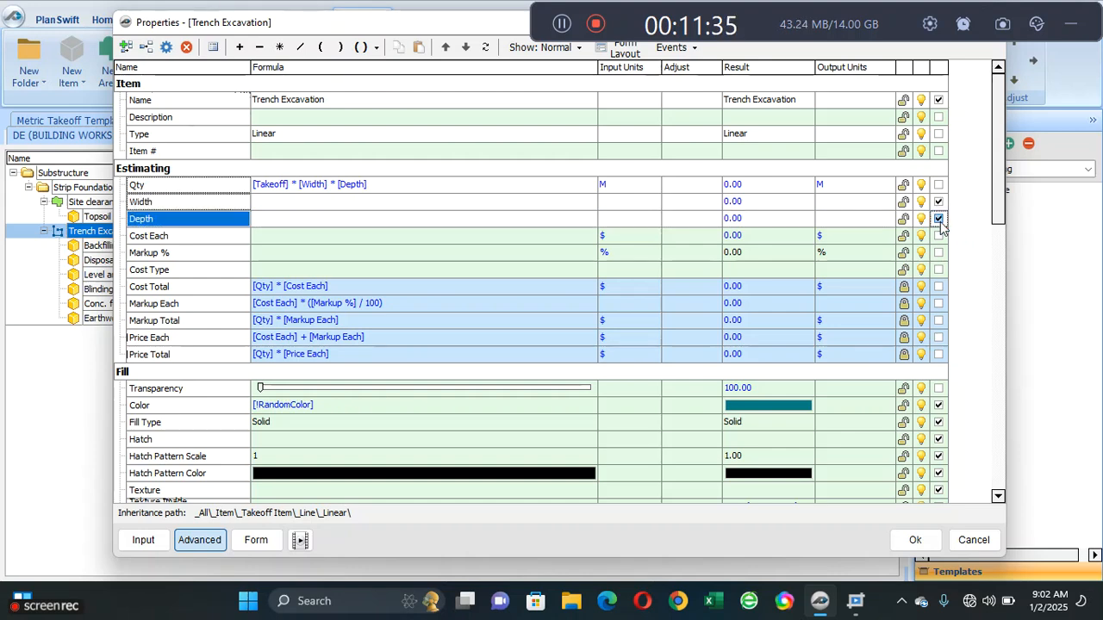
pyautogui.click(263, 540)
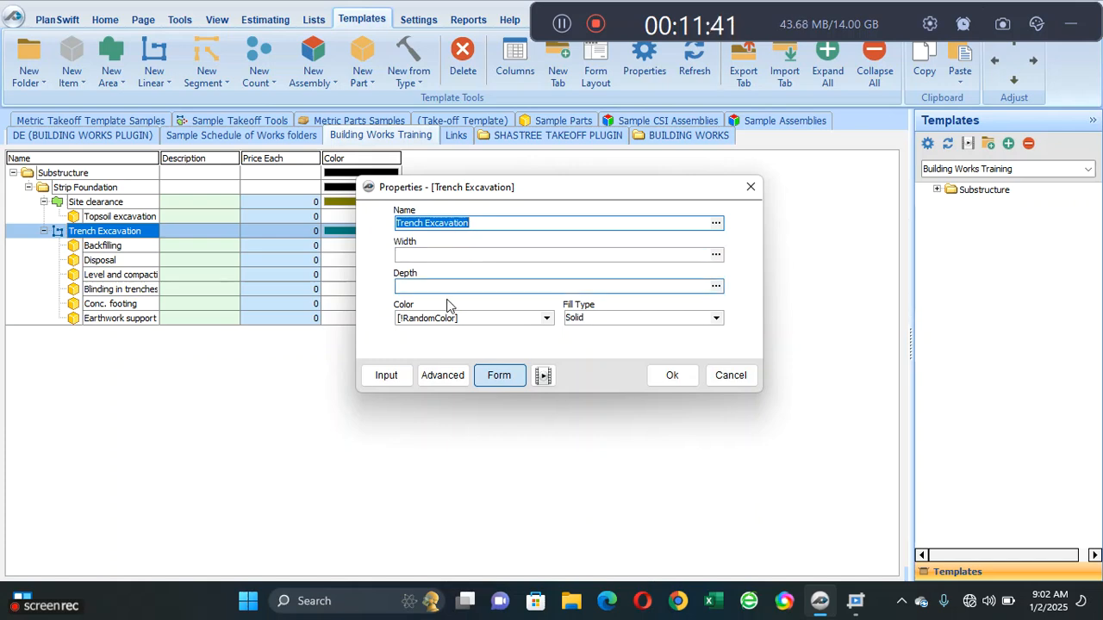
pyautogui.click(445, 375)
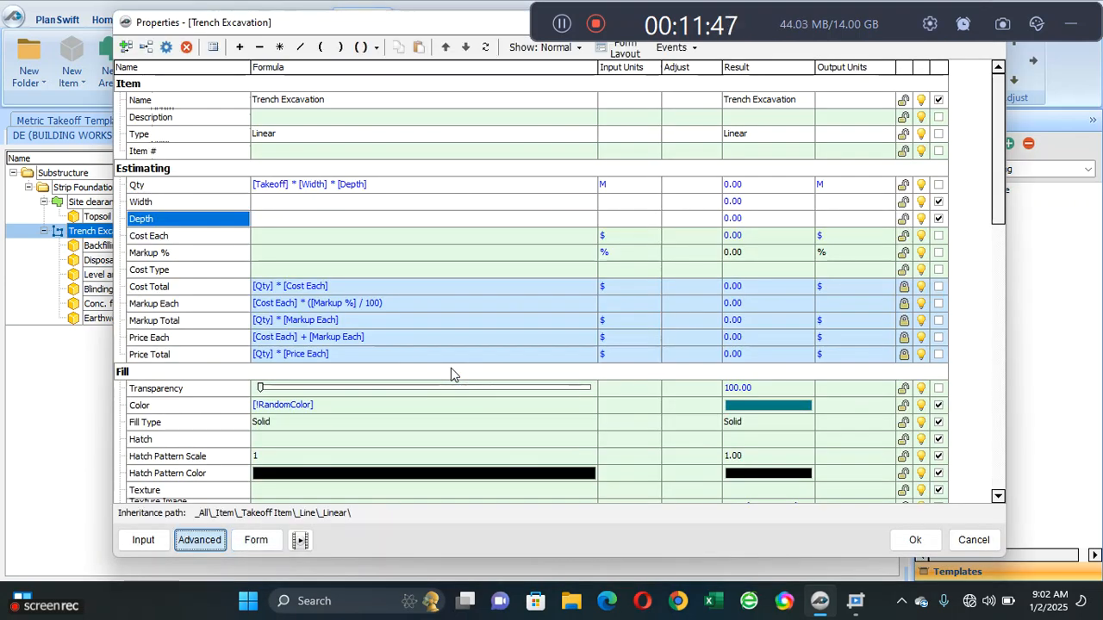
pyautogui.click(256, 540)
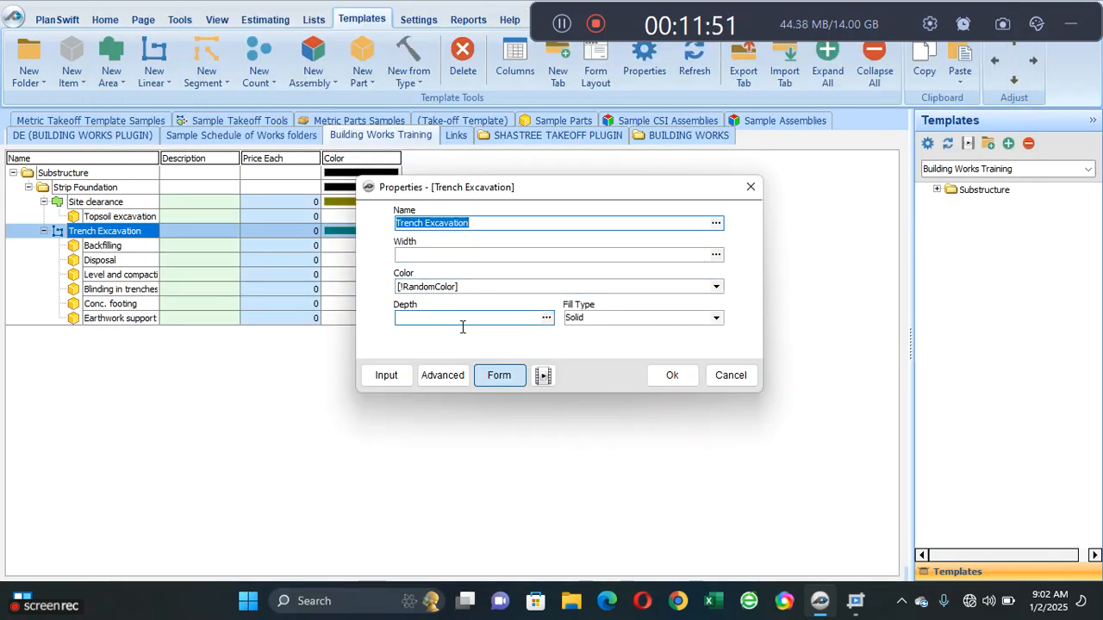
pyautogui.click(455, 378)
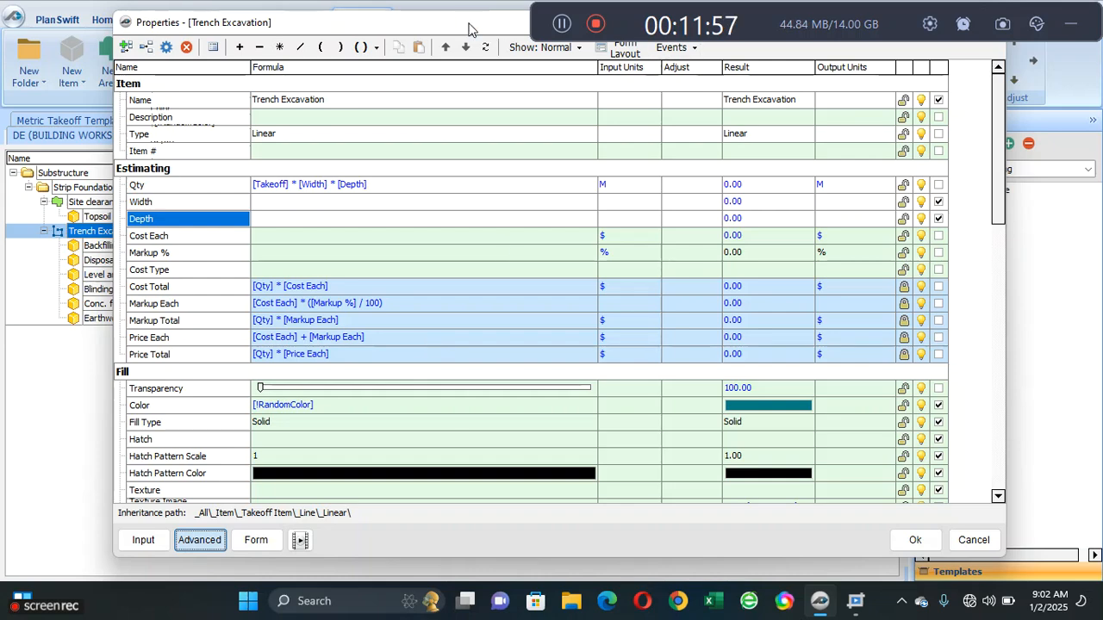
# - In Trench Excavation's form layout, move Depth up so that it directly follows Width
pyautogui.moveTo(469, 26); pyautogui.dragTo(447, 69)
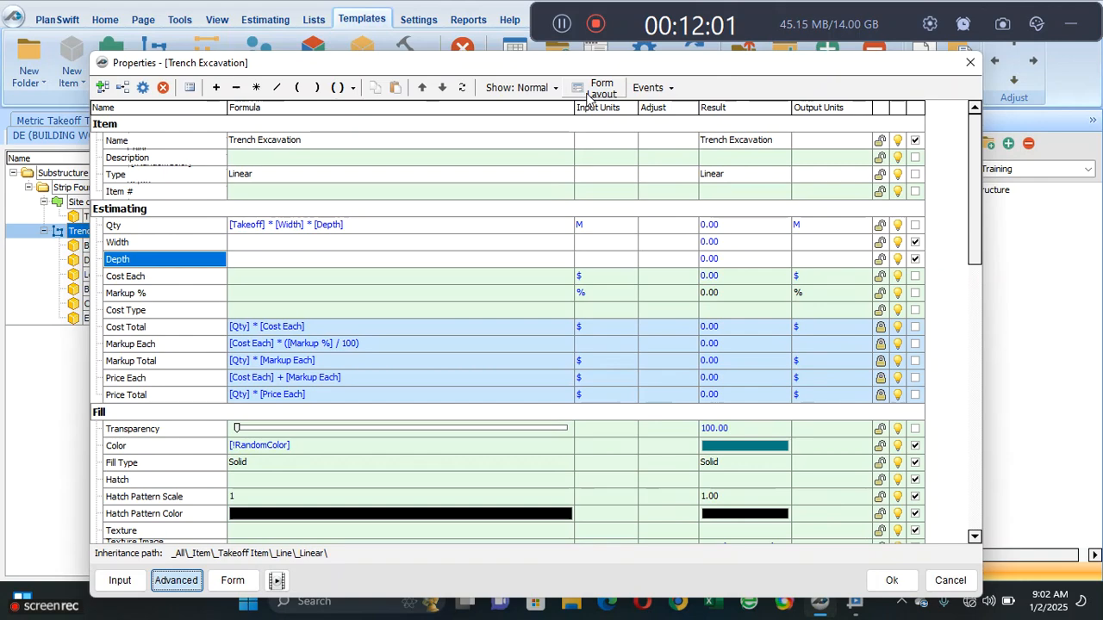
pyautogui.click(588, 97)
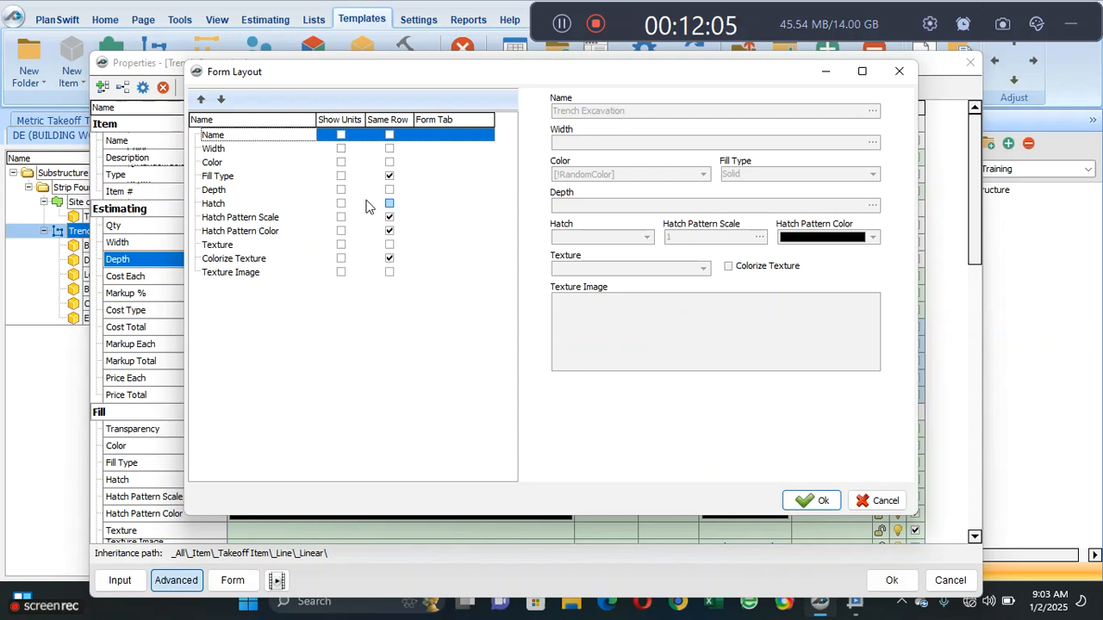
pyautogui.click(217, 192)
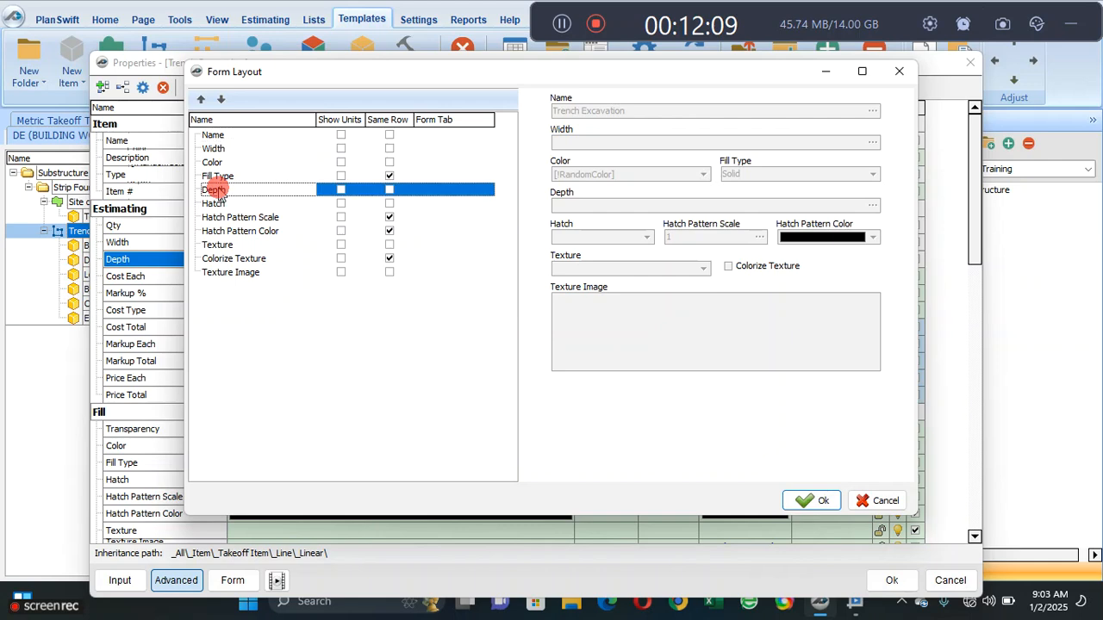
pyautogui.click(200, 101)
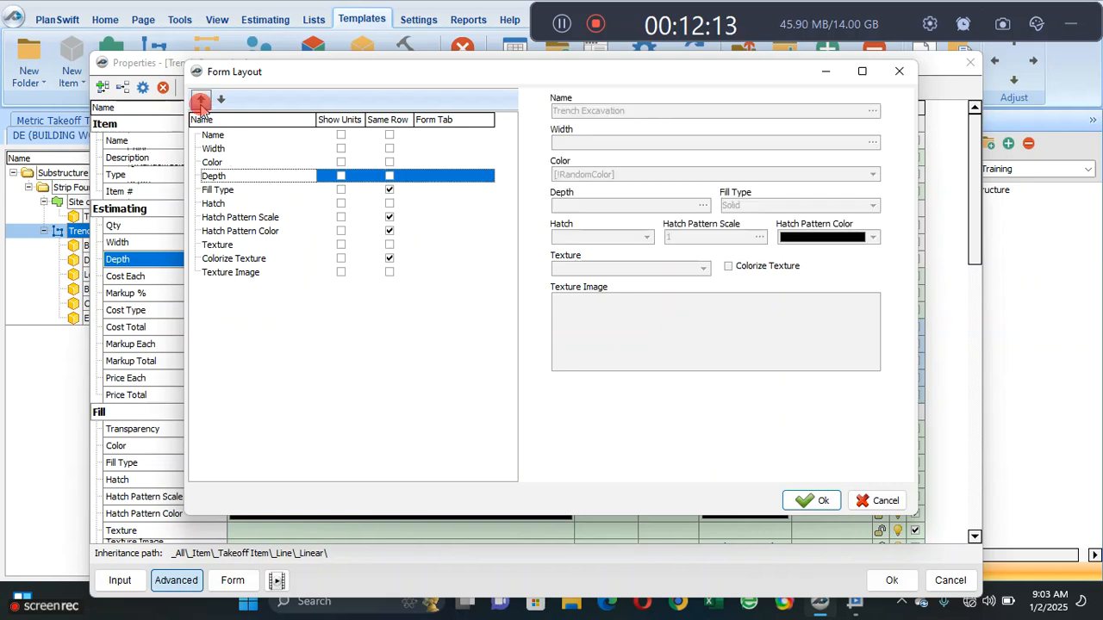
pyautogui.click(199, 101)
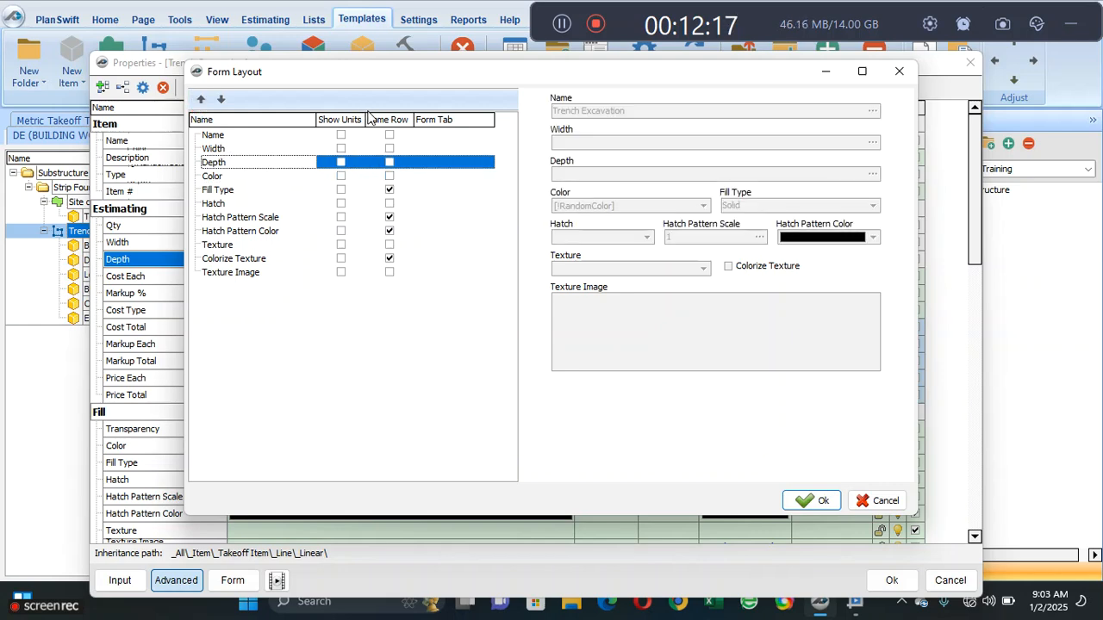
# - Place Depth on the same row as Width, show units for both fields, and accept the form layout
pyautogui.click(390, 162)
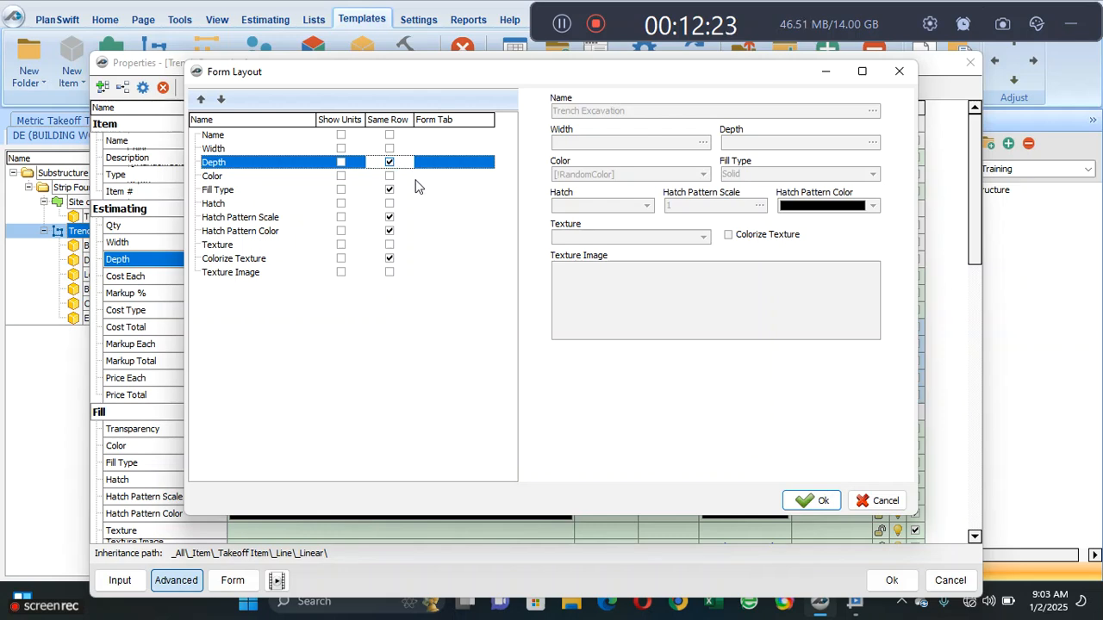
pyautogui.click(340, 162)
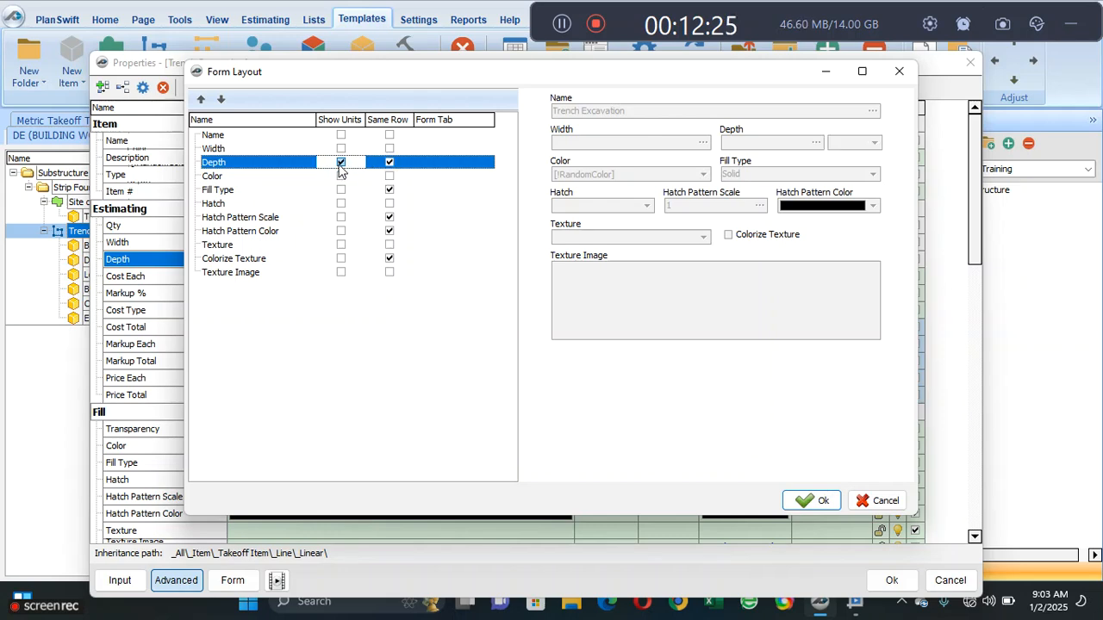
pyautogui.click(341, 148)
pyautogui.click(341, 148)
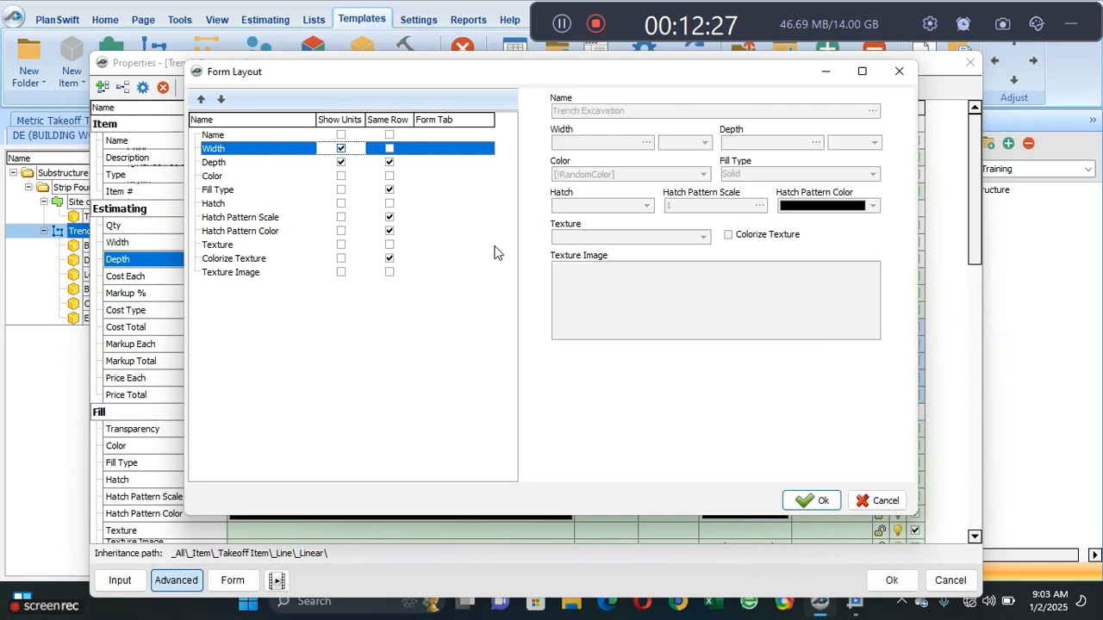
pyautogui.click(818, 496)
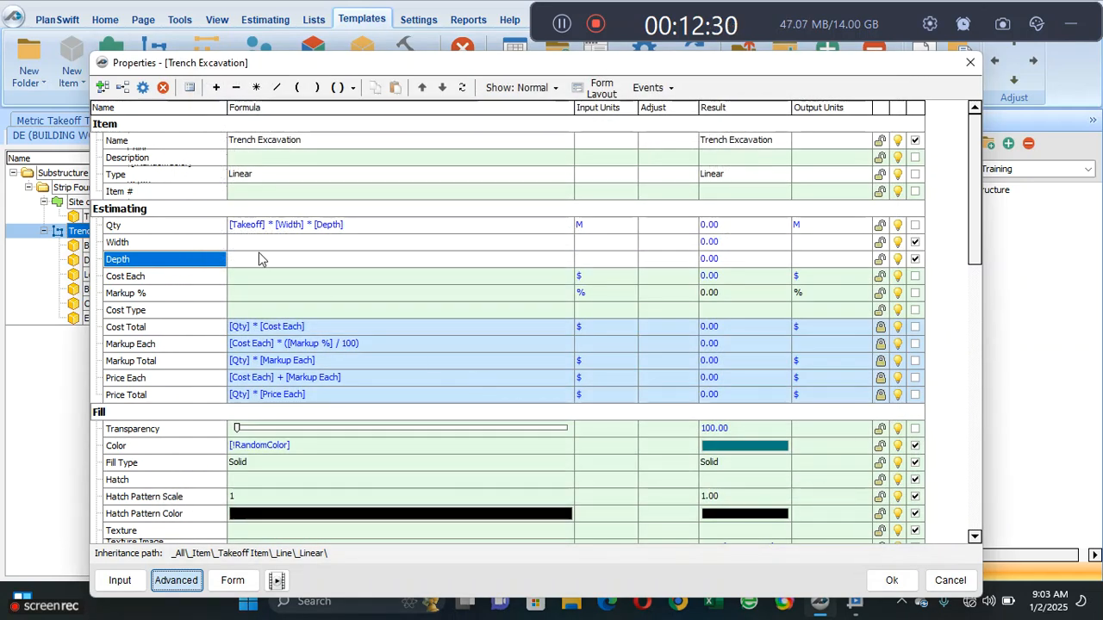
# - Set the input units of Trench Excavation's Width and Depth to M and check them on the item's form
pyautogui.click(312, 246)
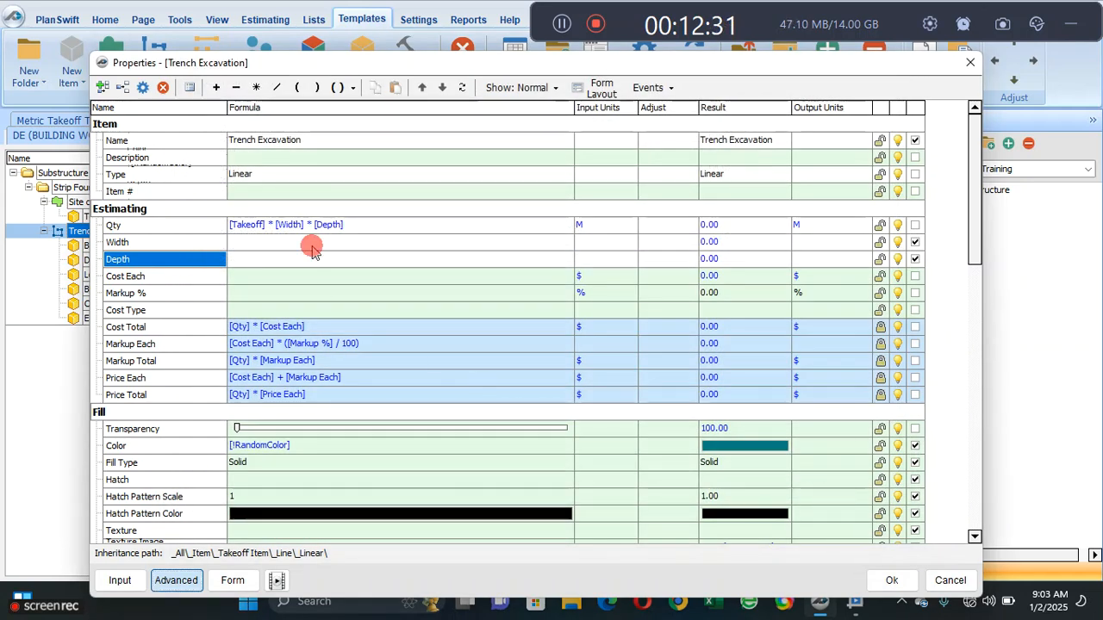
pyautogui.click(588, 250)
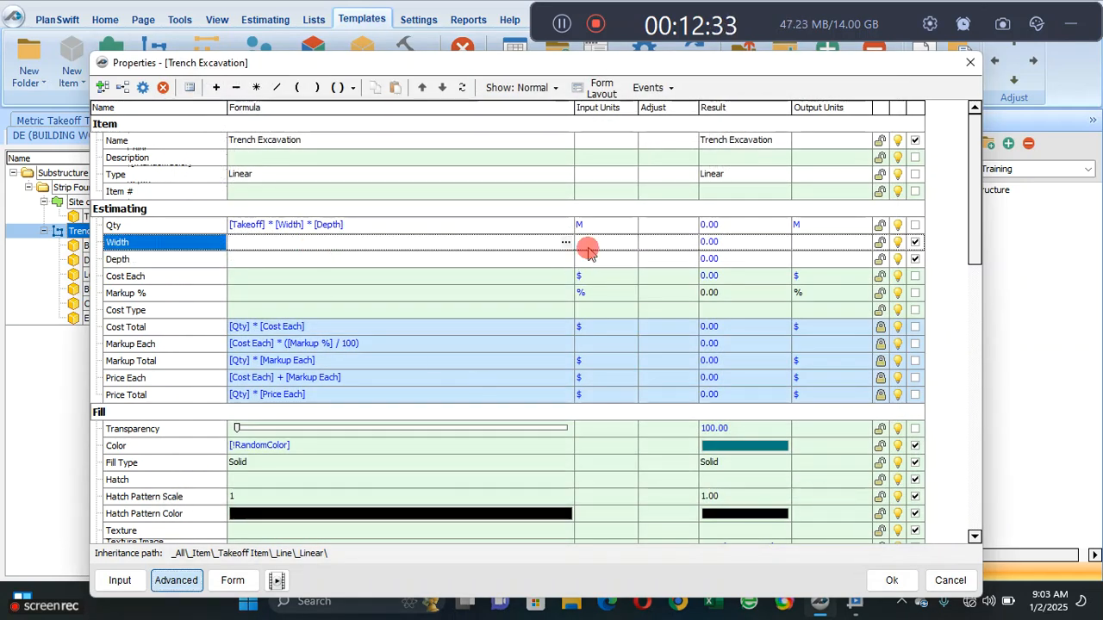
pyautogui.click(629, 243)
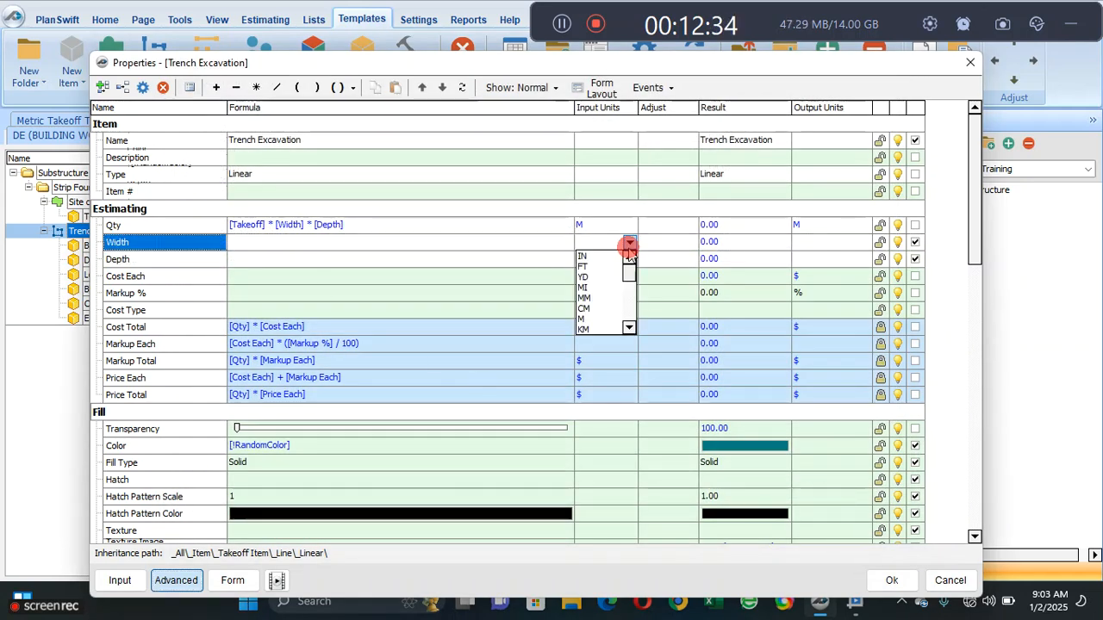
pyautogui.click(609, 320)
pyautogui.click(621, 260)
pyautogui.click(629, 259)
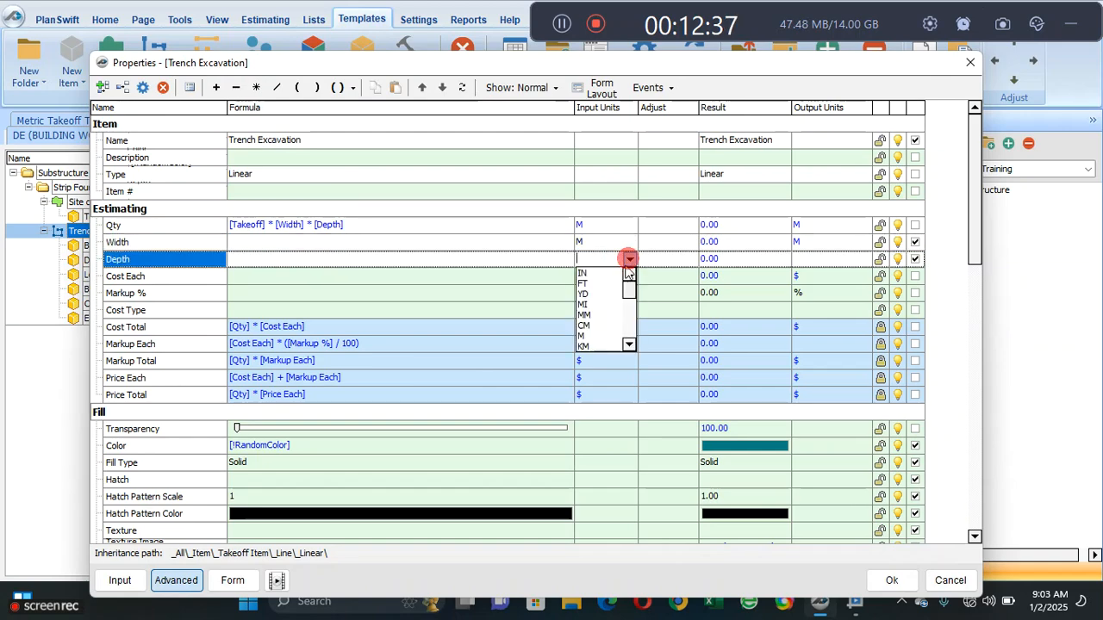
pyautogui.click(606, 335)
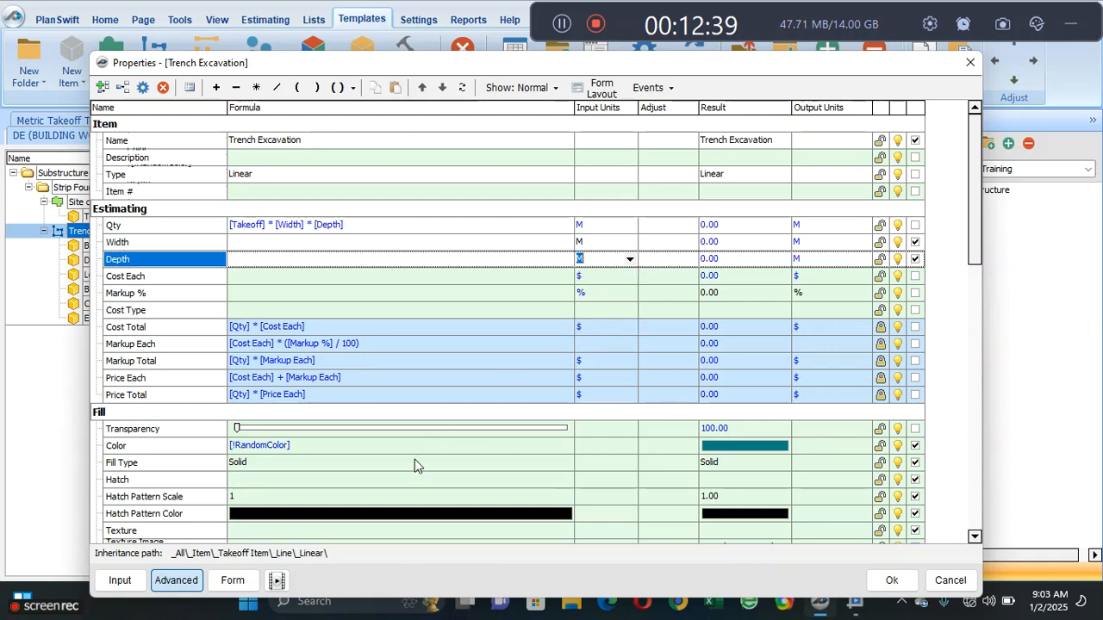
pyautogui.click(232, 580)
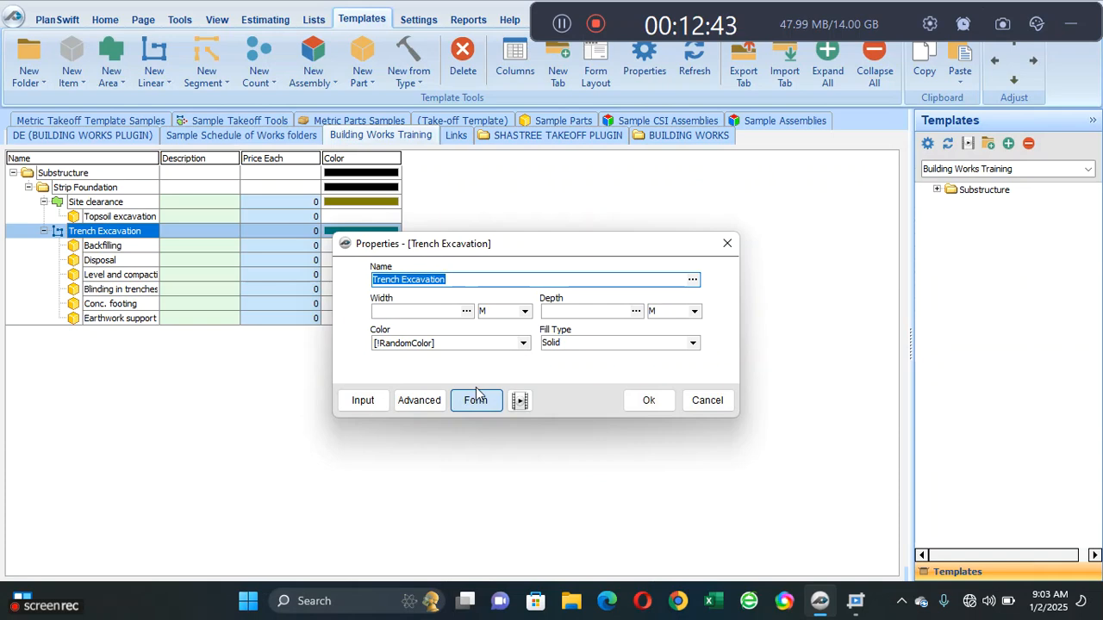
# - Set the input units of Trench Excavation's Qty to CU M, check the form, and accept the item's properties
pyautogui.click(428, 406)
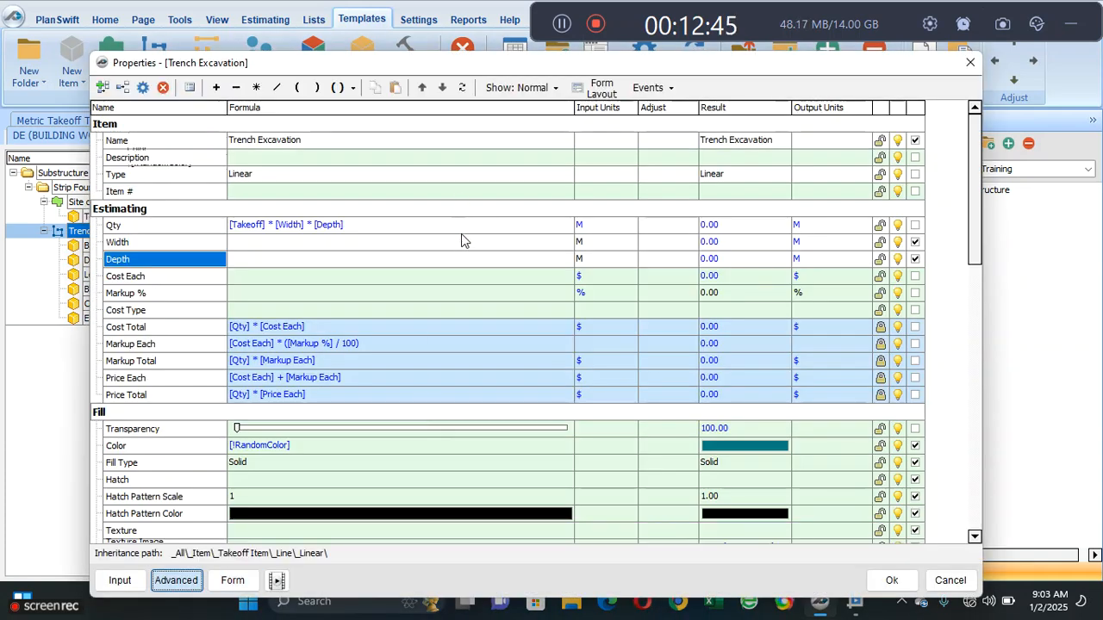
pyautogui.click(464, 229)
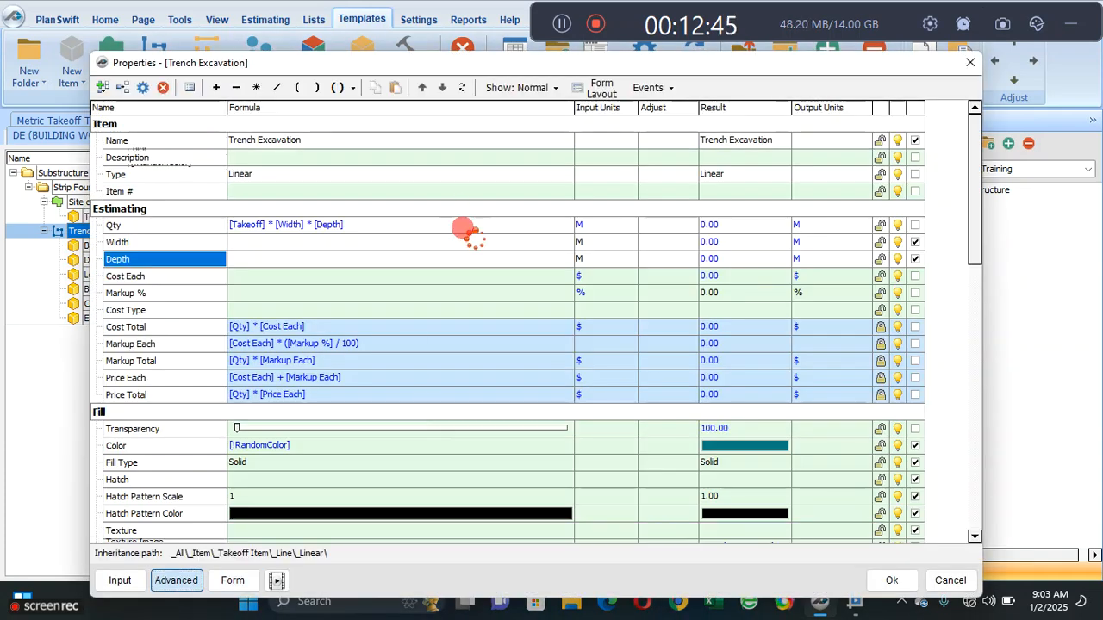
pyautogui.click(623, 225)
pyautogui.click(630, 225)
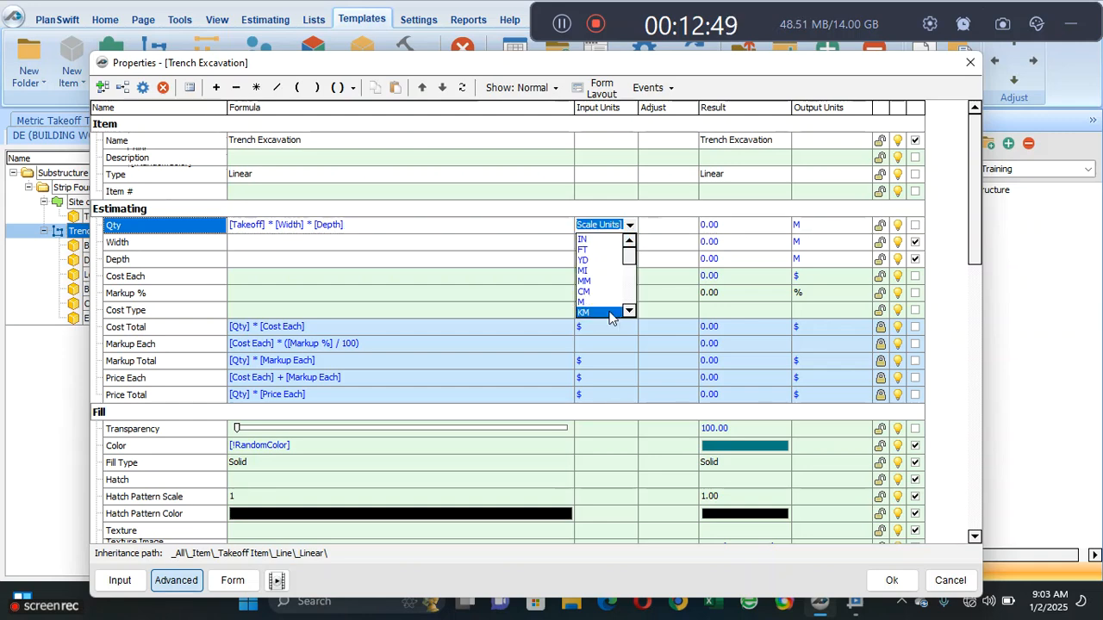
pyautogui.moveTo(630, 258); pyautogui.dragTo(628, 289)
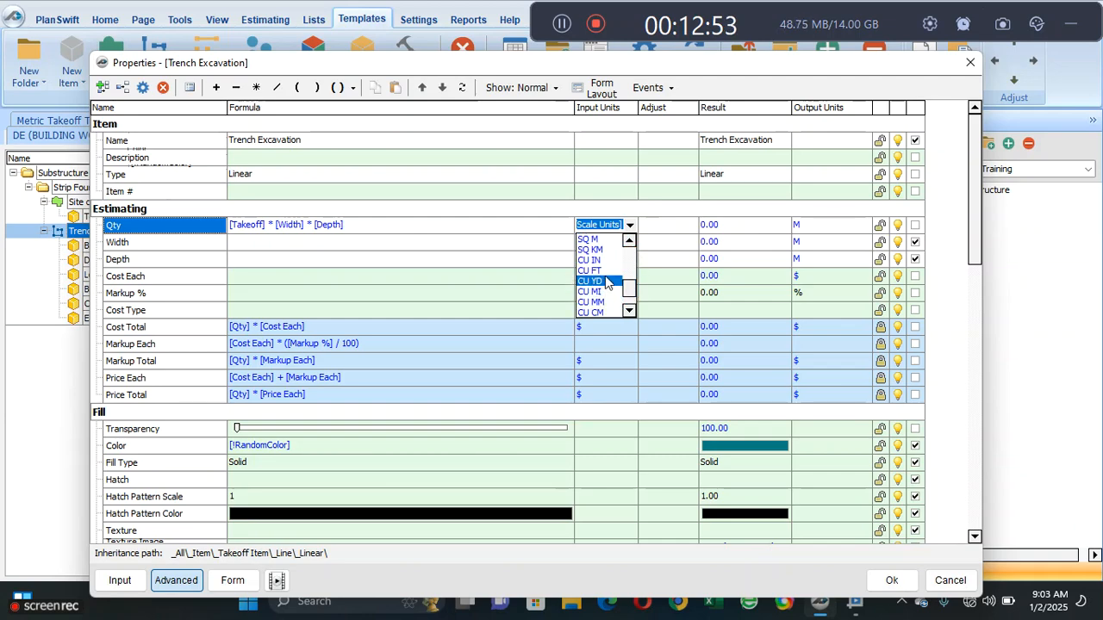
pyautogui.moveTo(630, 291); pyautogui.dragTo(629, 313)
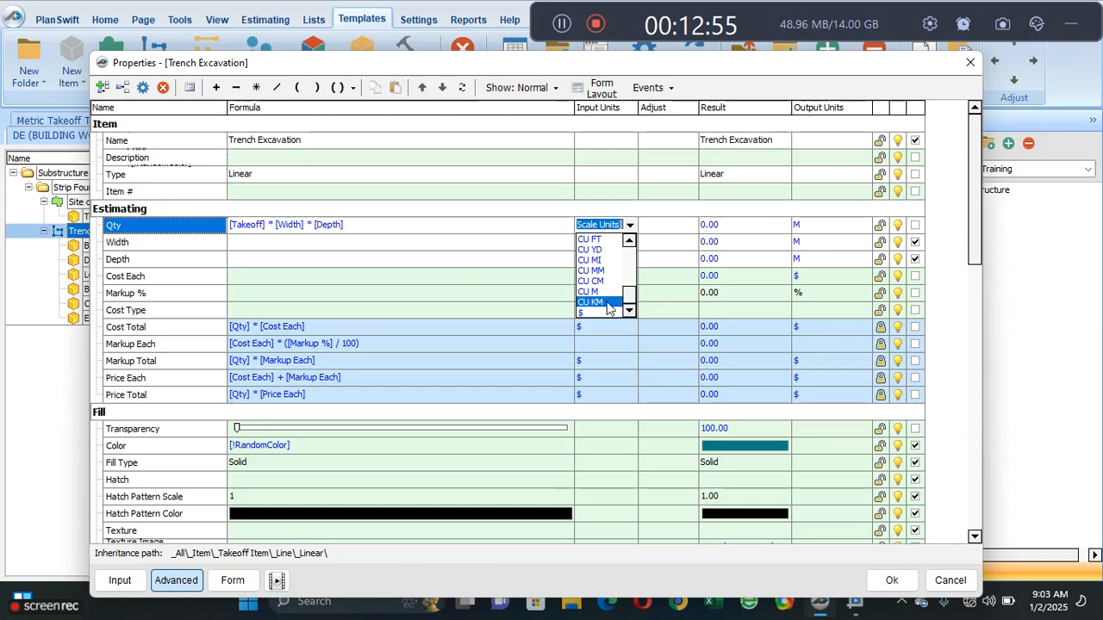
pyautogui.click(589, 292)
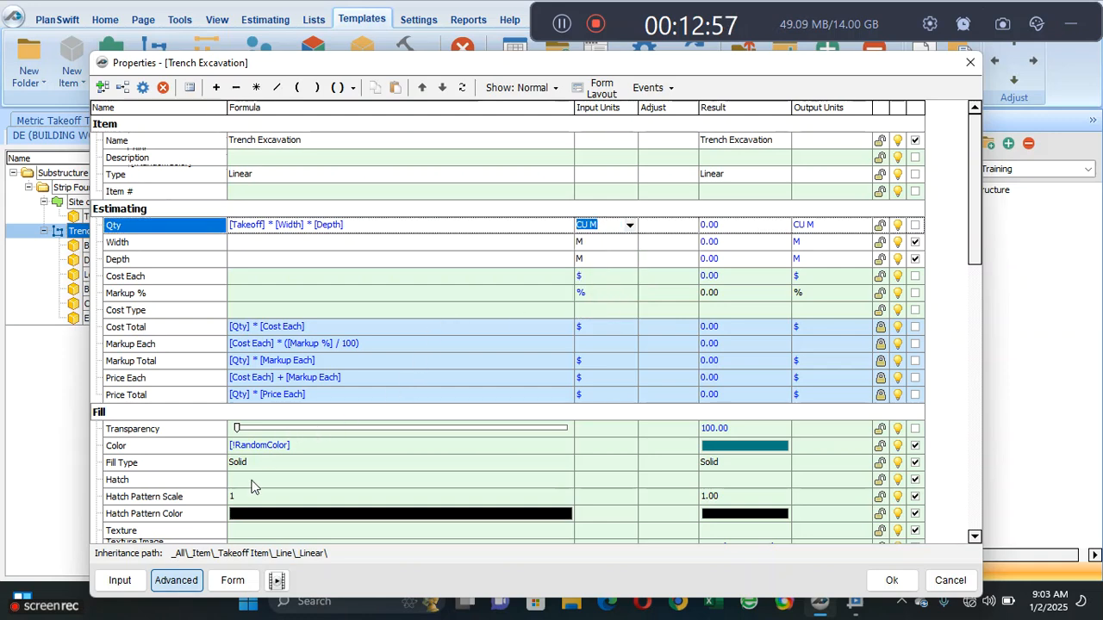
pyautogui.click(233, 580)
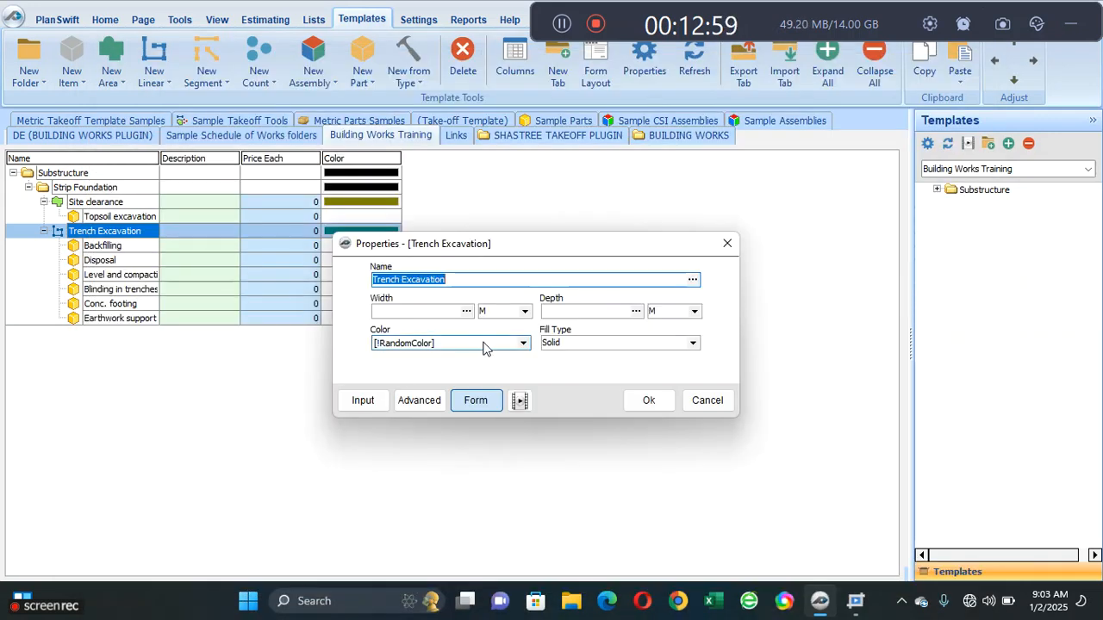
pyautogui.click(645, 401)
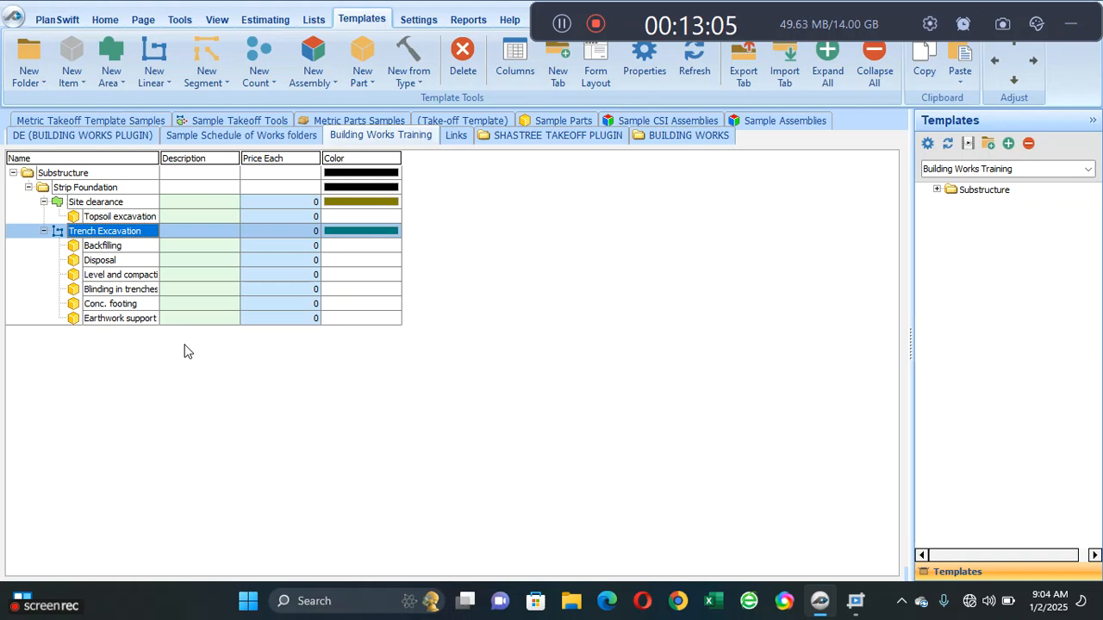
# - Add a number property named Thickness to the Estimating group of the Blinding in trenches part
pyautogui.doubleClick(123, 291)
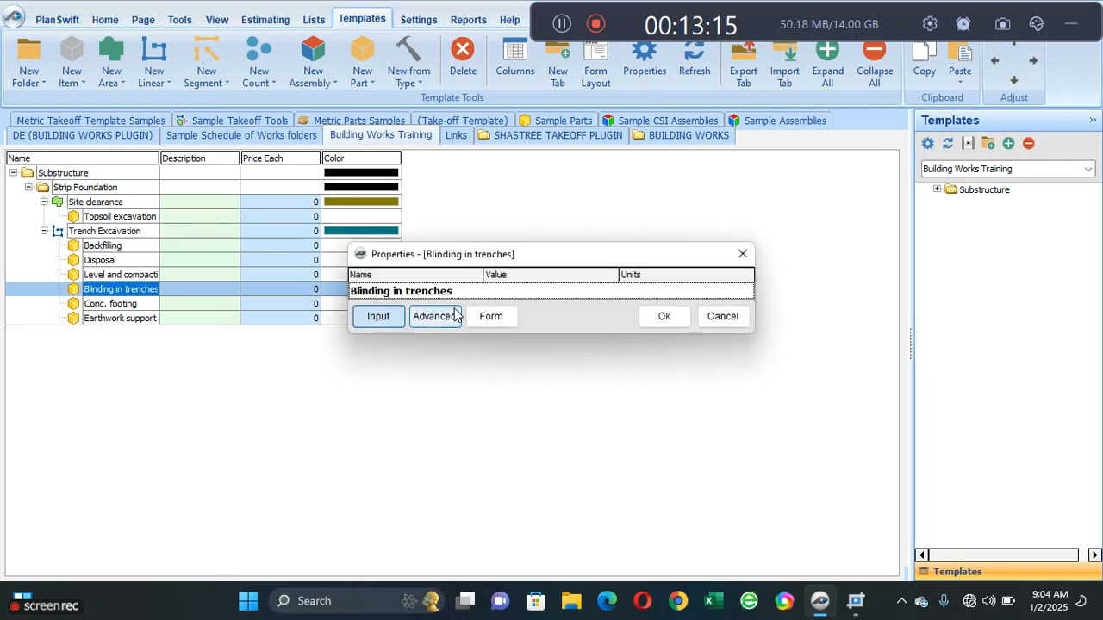
pyautogui.click(448, 318)
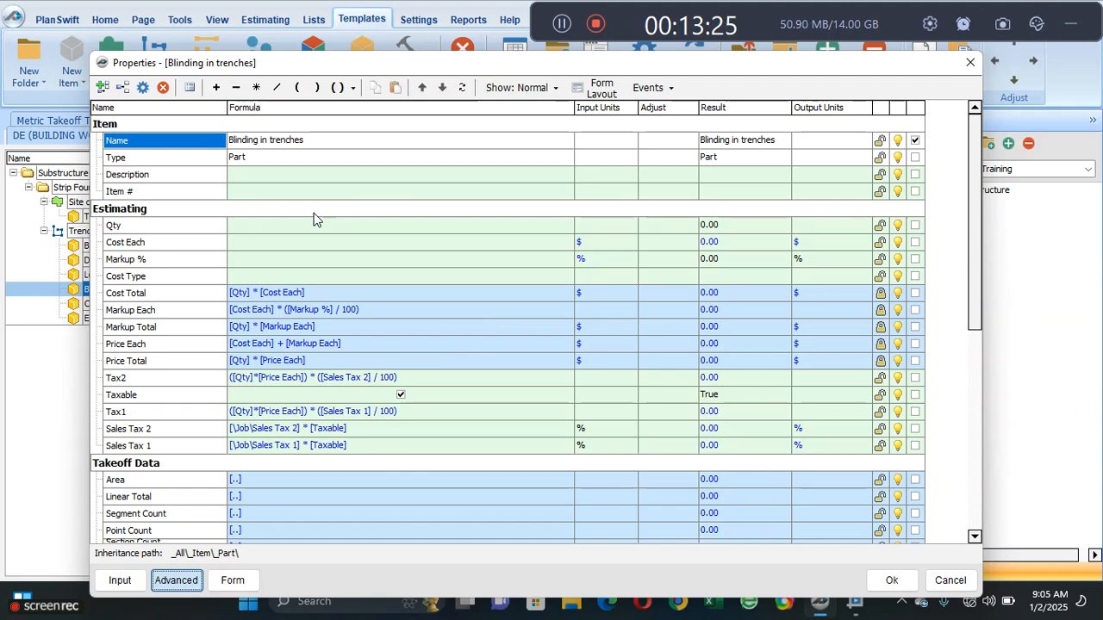
pyautogui.click(193, 245)
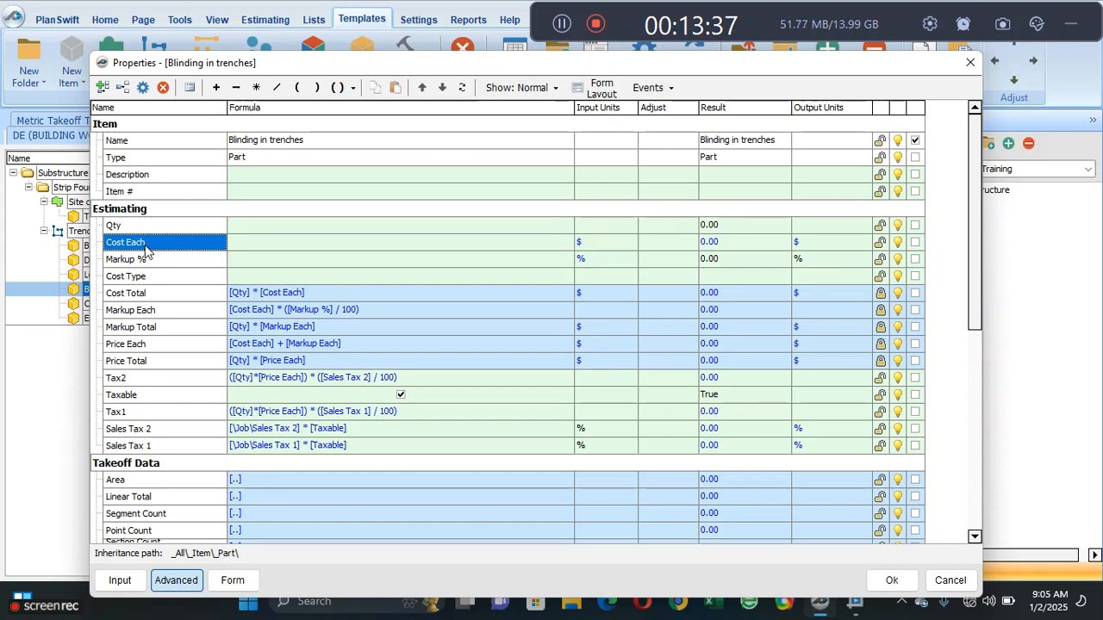
pyautogui.click(131, 97)
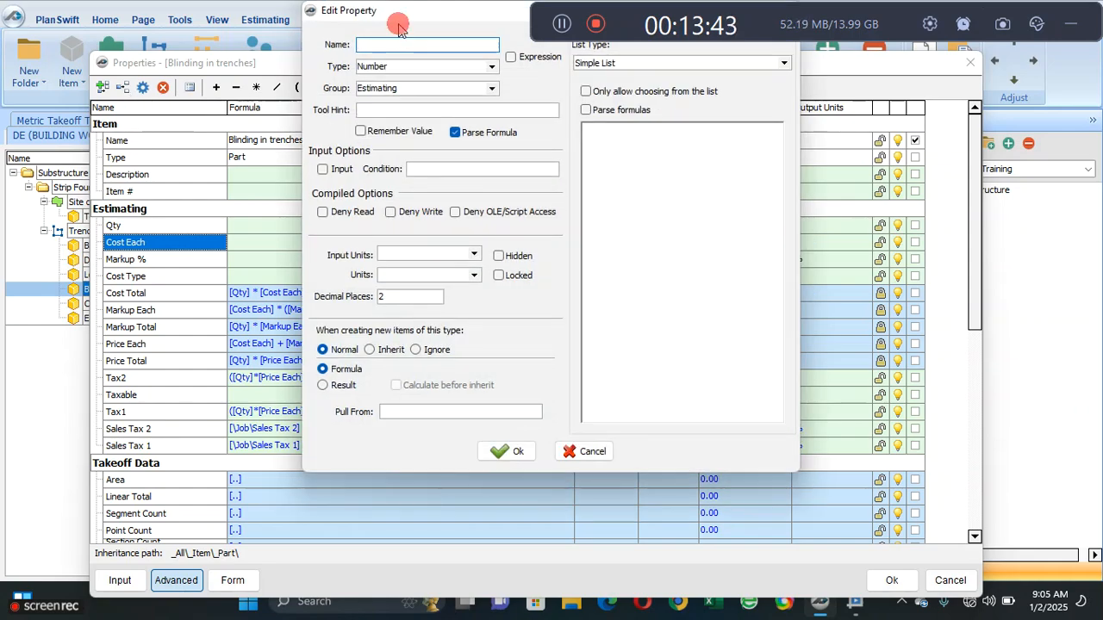
pyautogui.moveTo(399, 26); pyautogui.dragTo(383, 121)
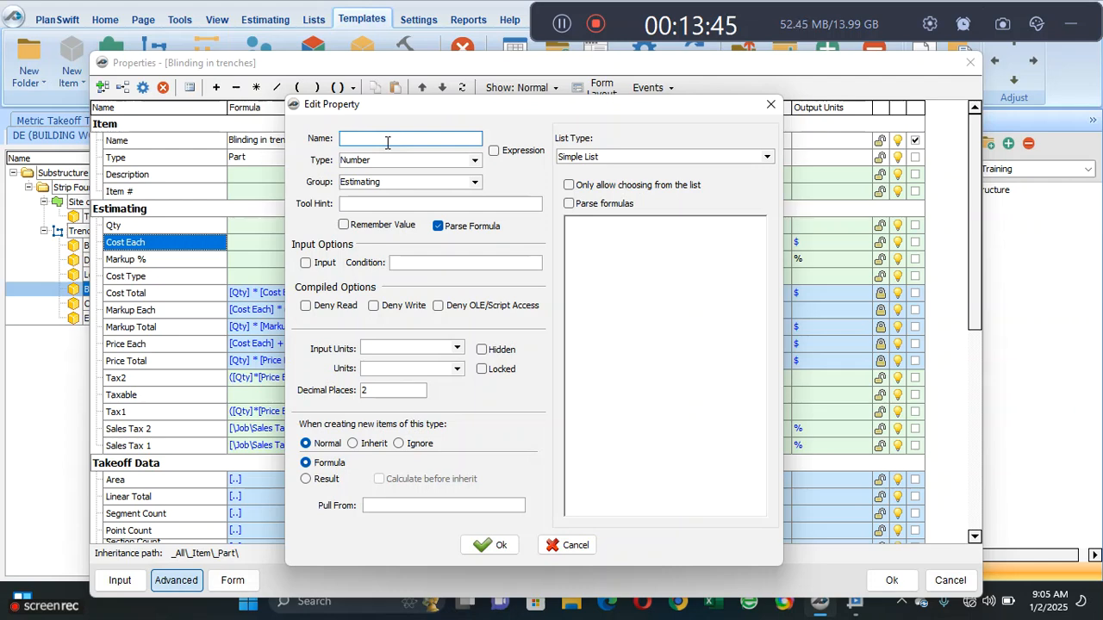
pyautogui.write('Thickness')
pyautogui.click(479, 545)
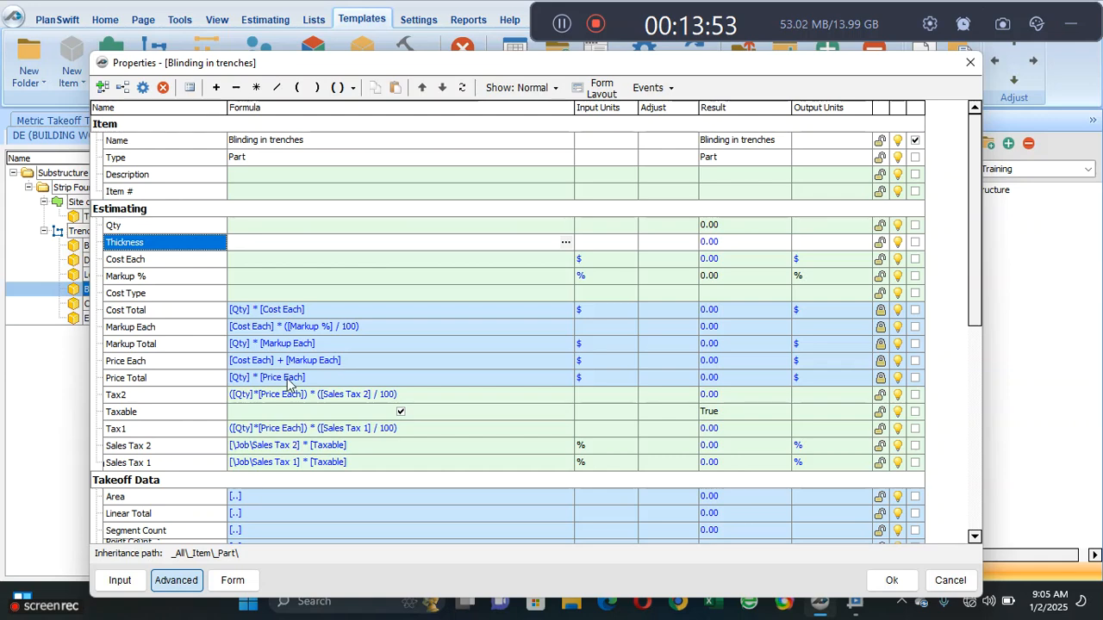
# - Set the Qty formula of Blinding in trenches to Trench Excavation's Linear Total, using the relative path [..\Linear Total]
pyautogui.click(244, 248)
pyautogui.click(252, 231)
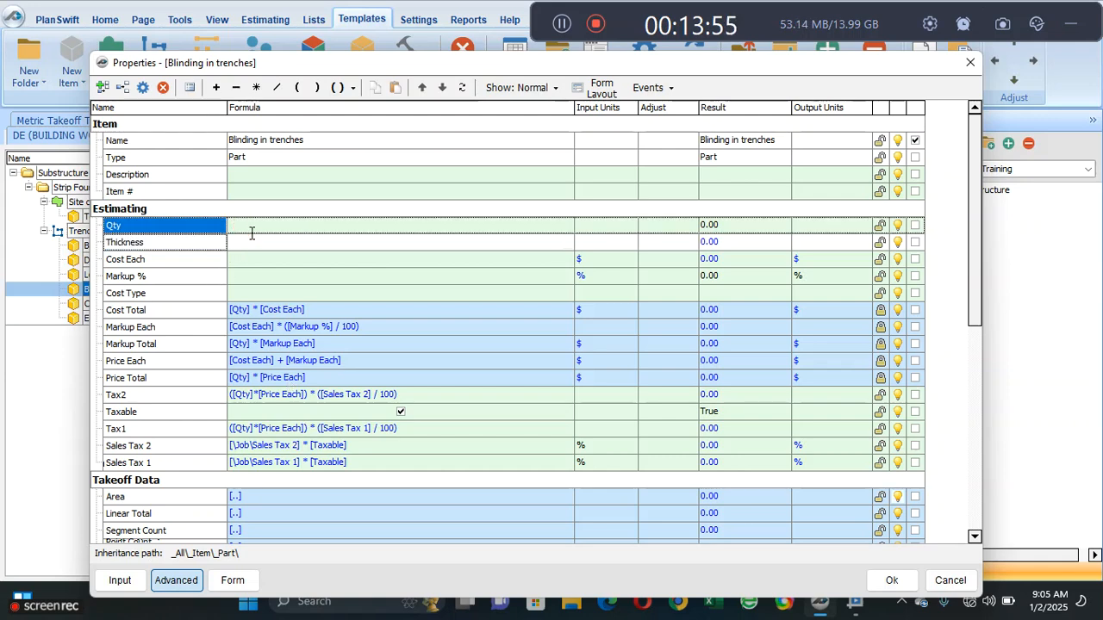
pyautogui.click(565, 227)
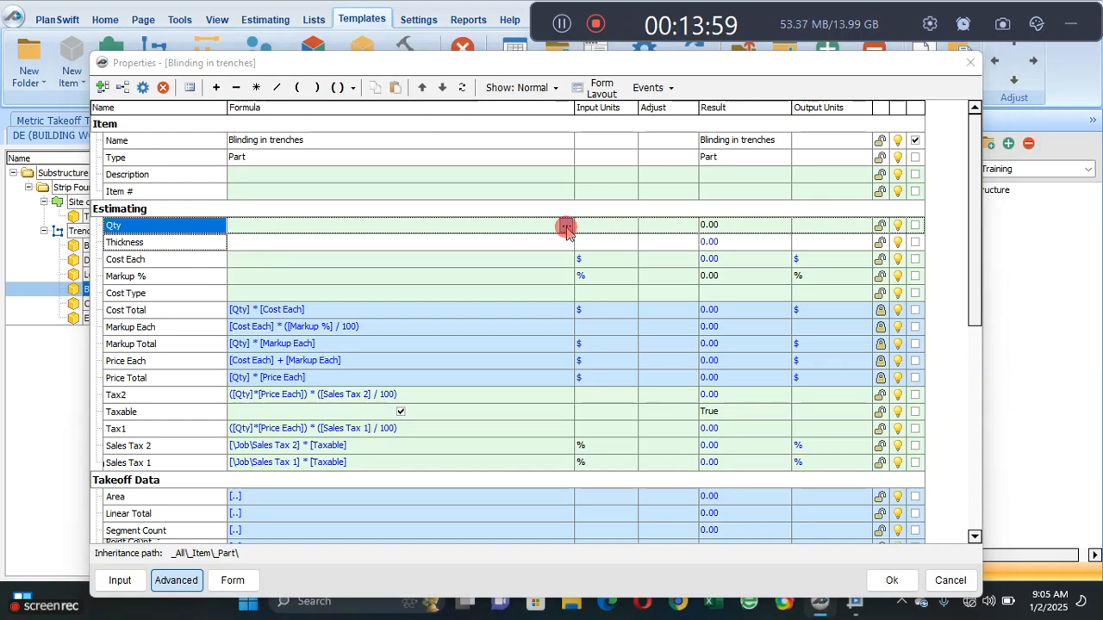
pyautogui.click(399, 180)
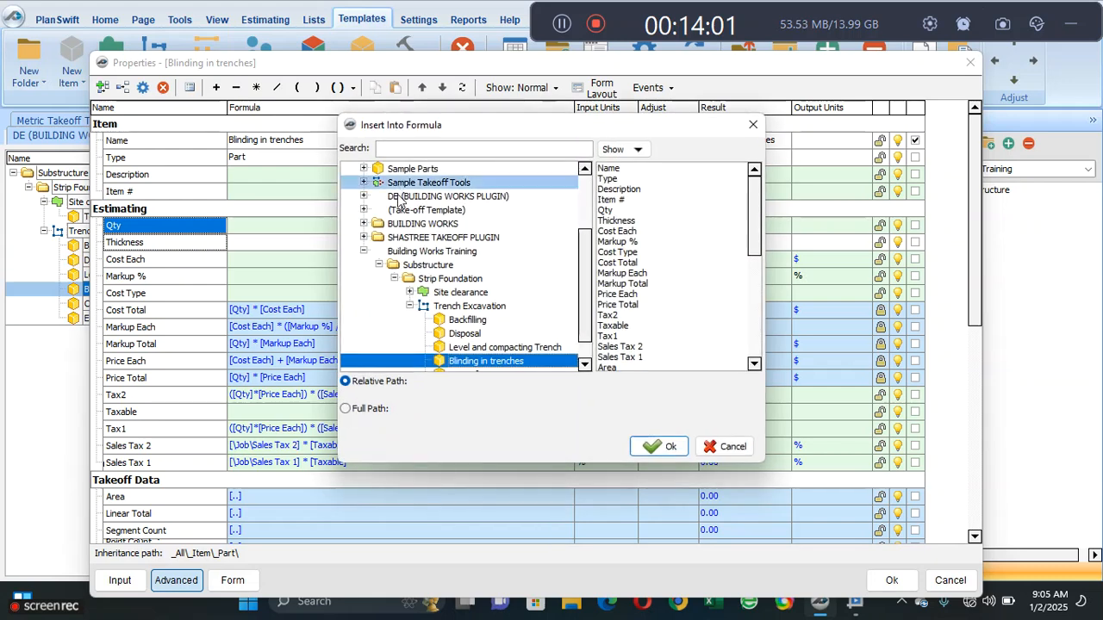
pyautogui.click(466, 306)
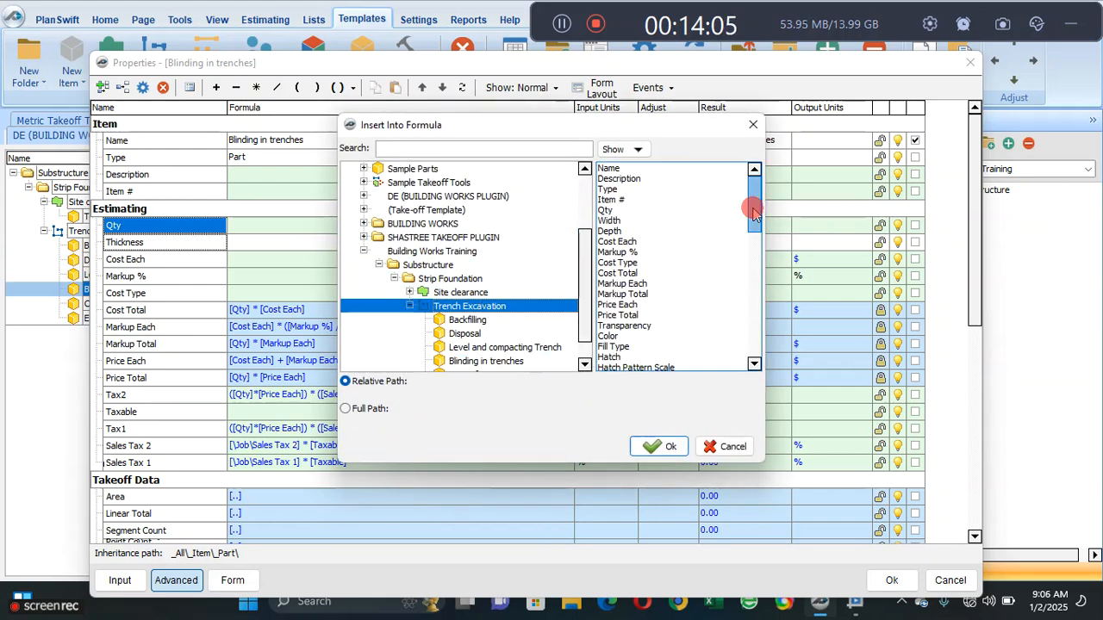
pyautogui.moveTo(753, 204); pyautogui.dragTo(756, 283)
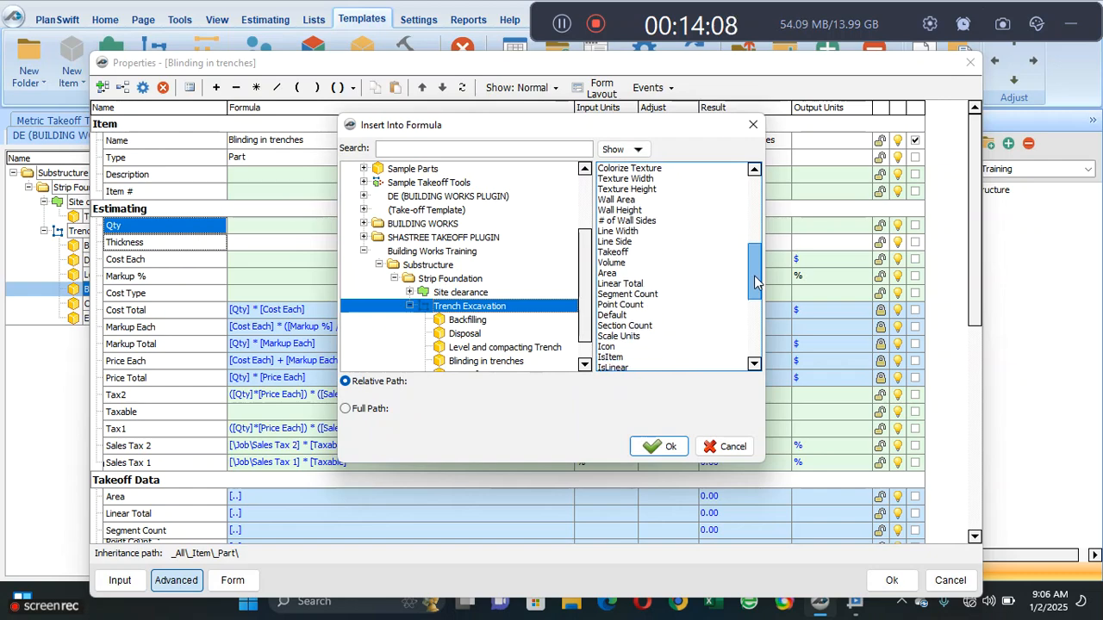
pyautogui.click(617, 284)
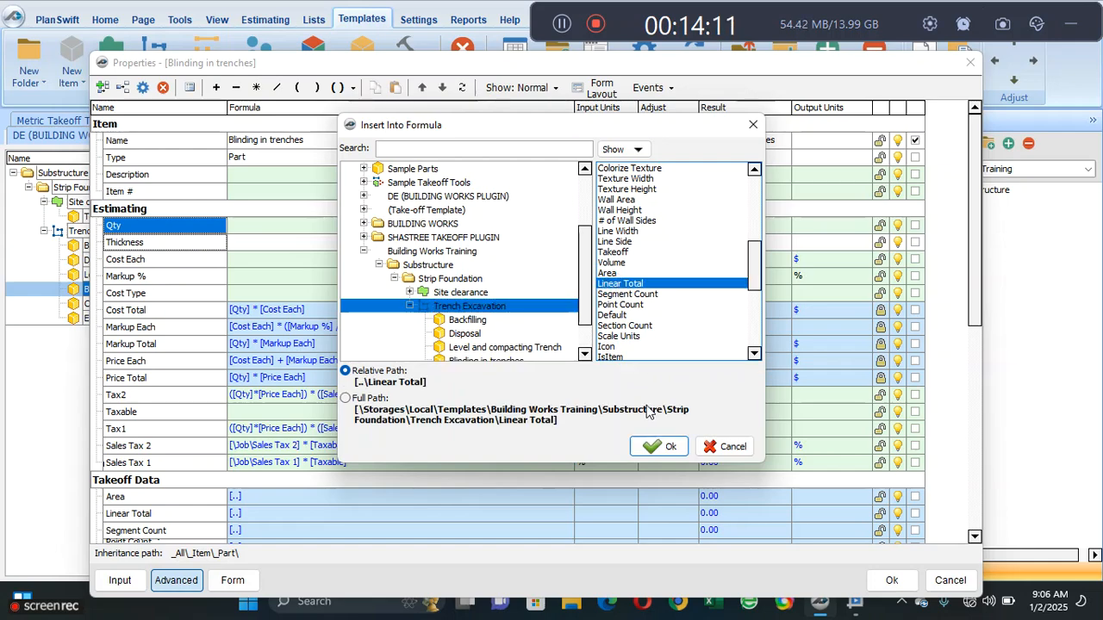
pyautogui.click(661, 447)
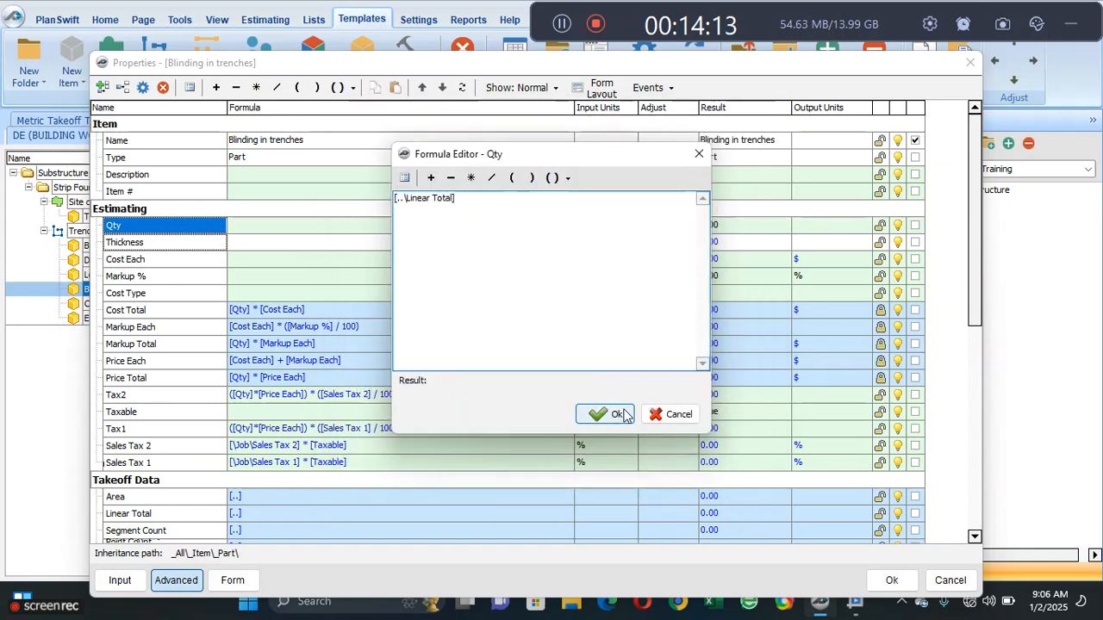
pyautogui.click(624, 416)
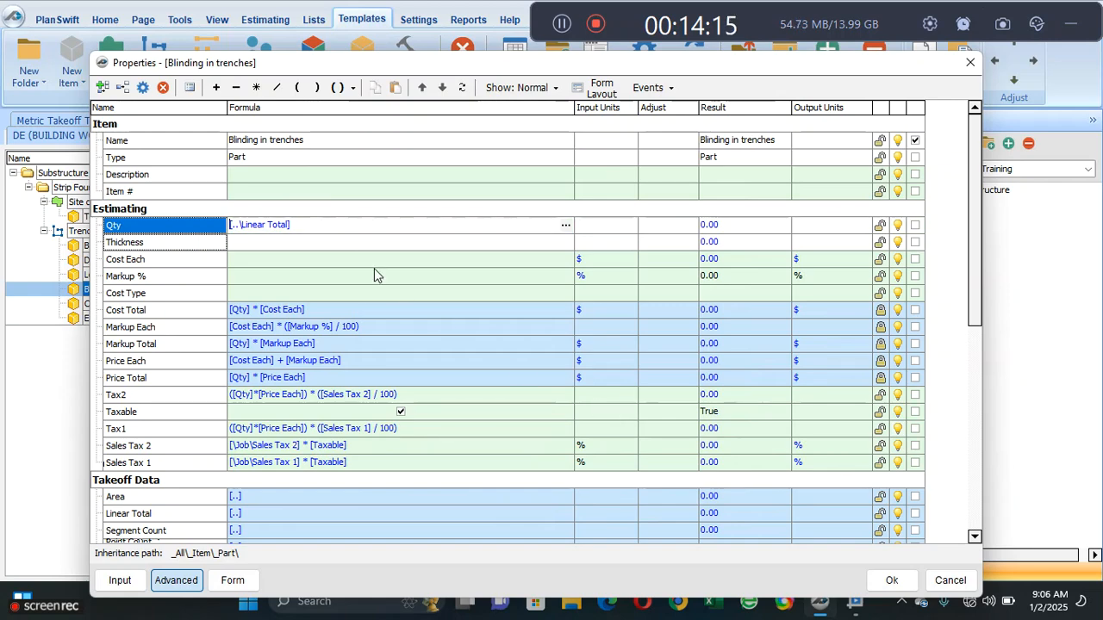
# - Multiply the Qty formula of Blinding in trenches by Trench Excavation's width, giving [..\Linear Total] * [..\Width]
pyautogui.click(320, 233)
pyautogui.click(256, 87)
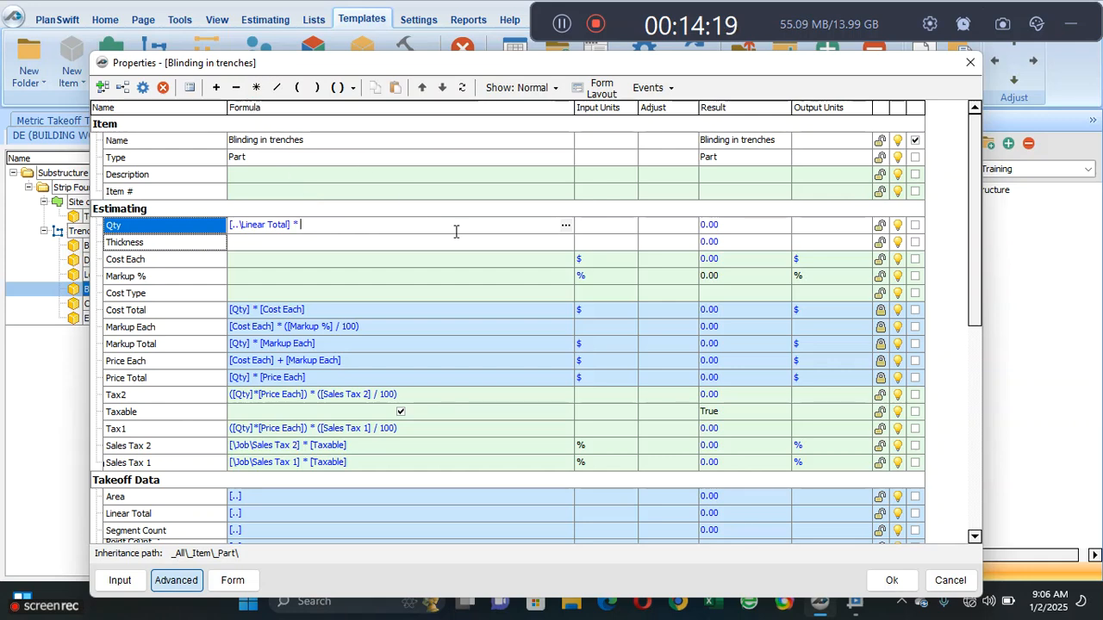
pyautogui.click(565, 225)
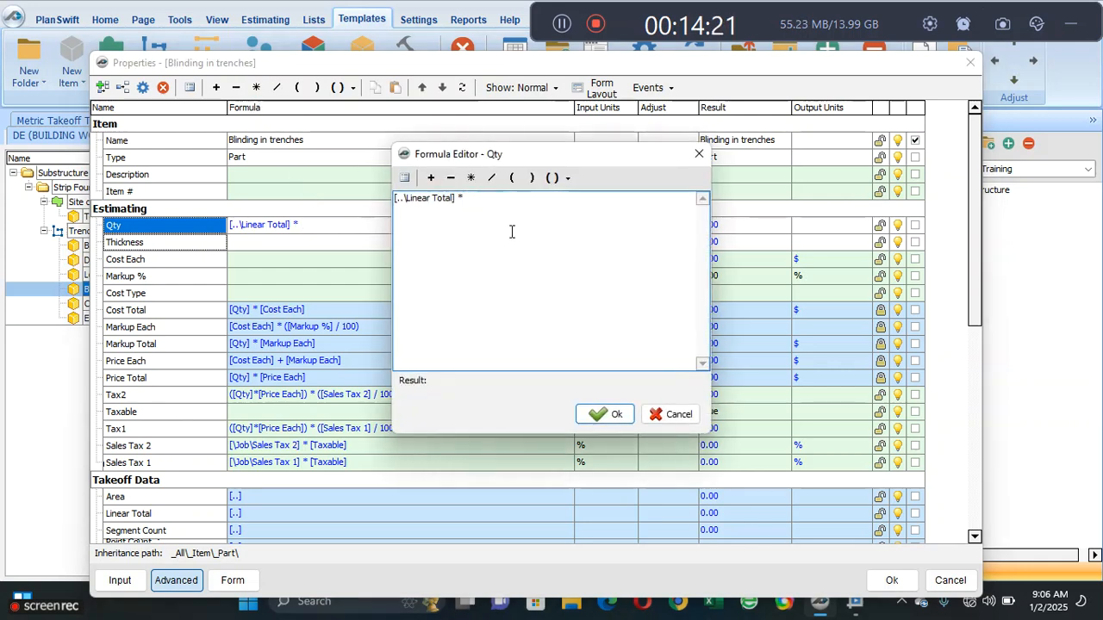
pyautogui.click(404, 178)
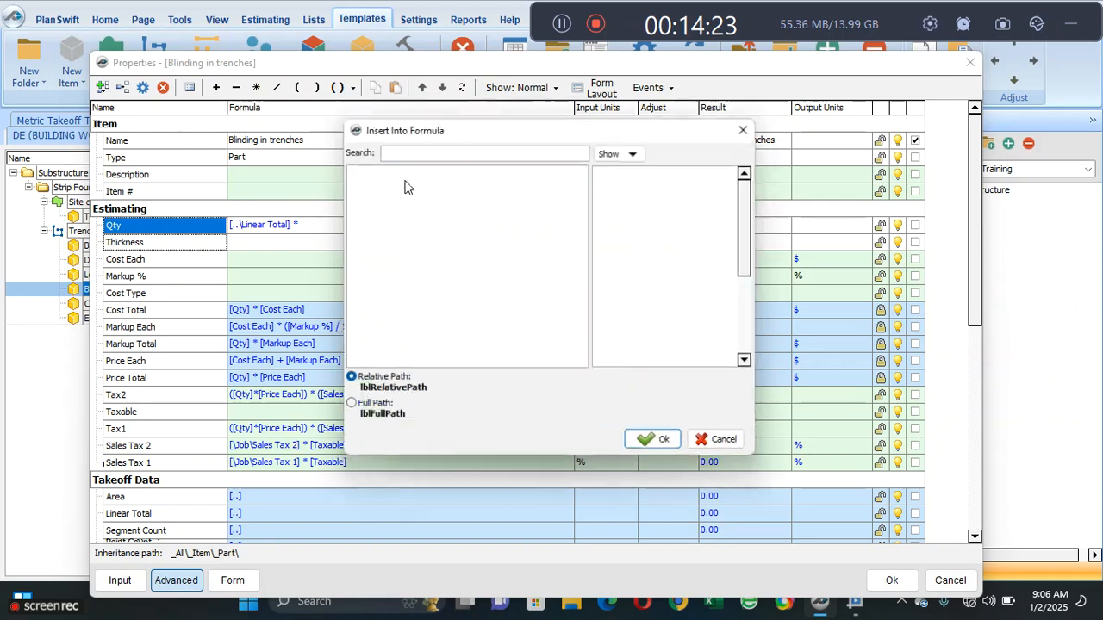
pyautogui.click(523, 308)
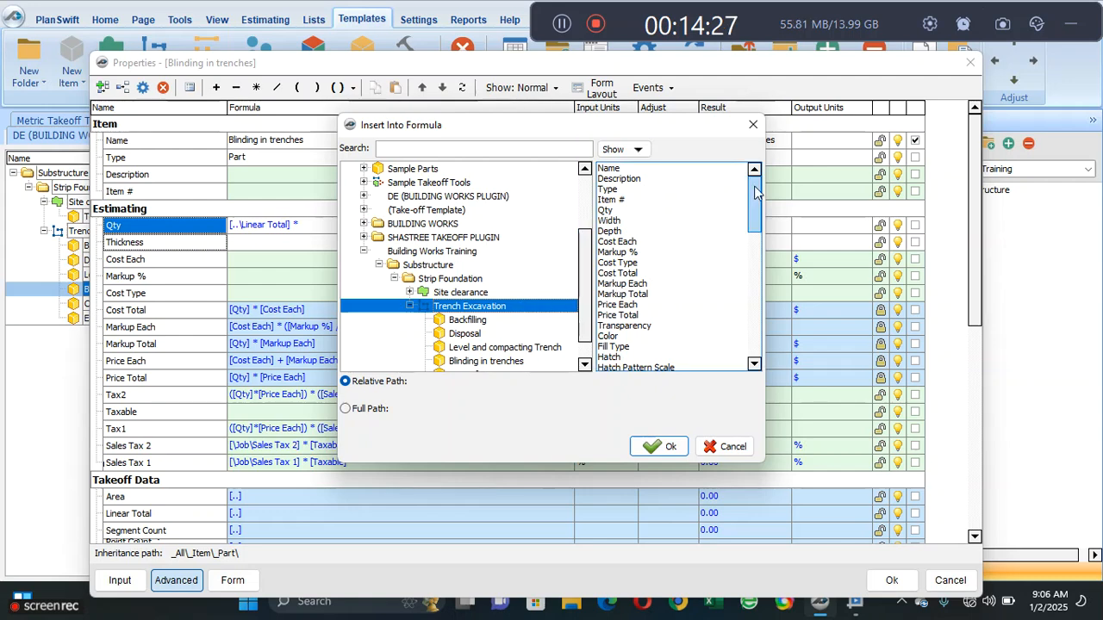
pyautogui.moveTo(754, 196)
pyautogui.mouseDown()
pyautogui.moveTo(754, 229)
pyautogui.moveTo(755, 183)
pyautogui.mouseUp()
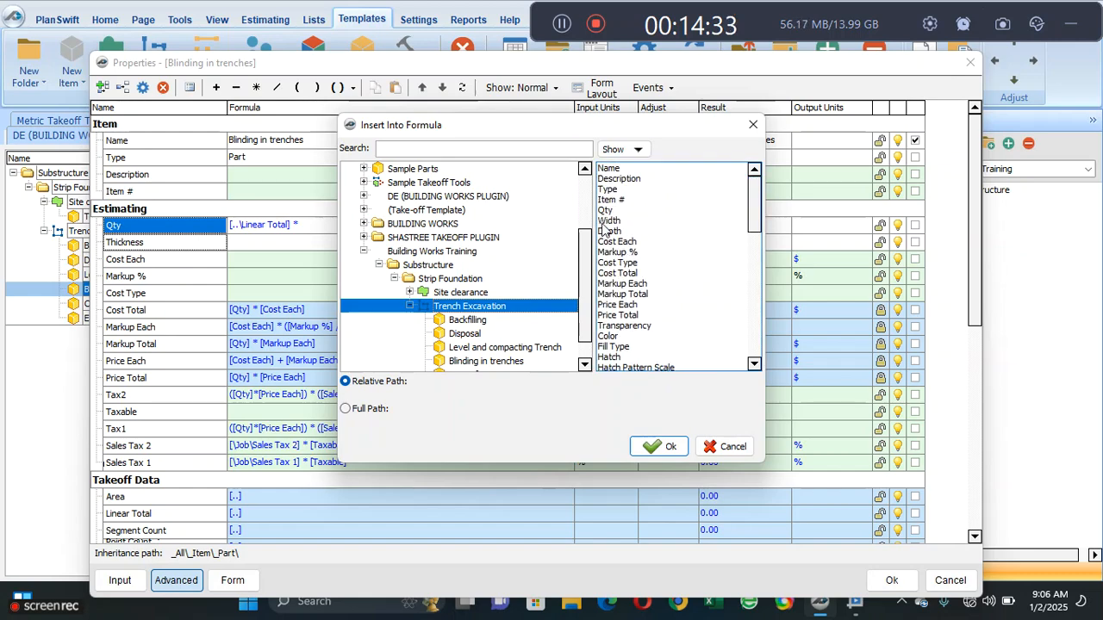
pyautogui.click(609, 222)
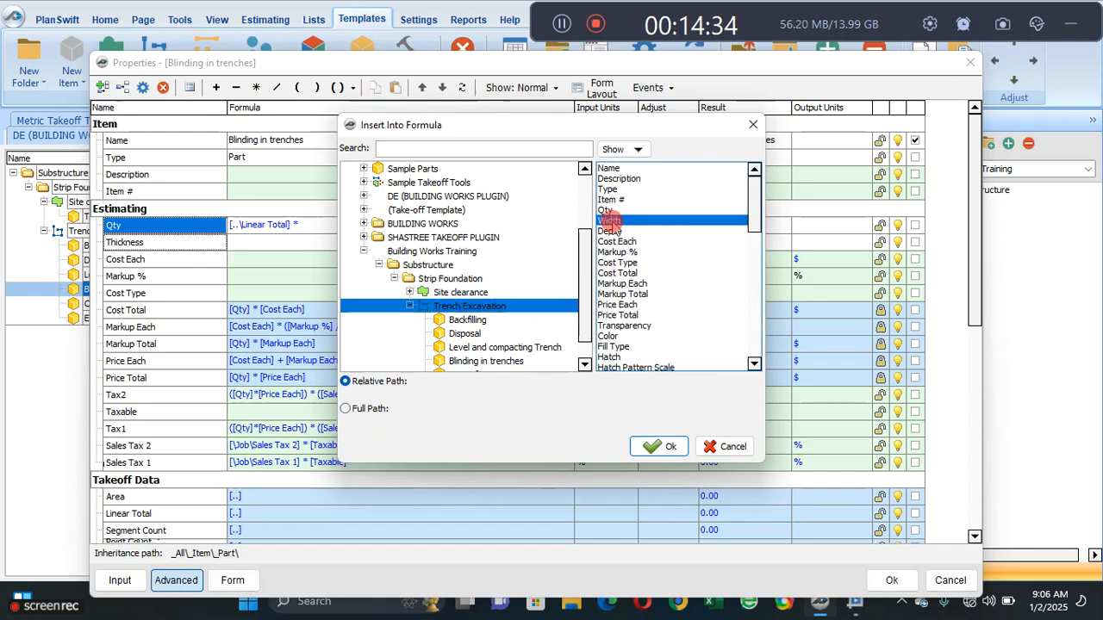
pyautogui.click(662, 446)
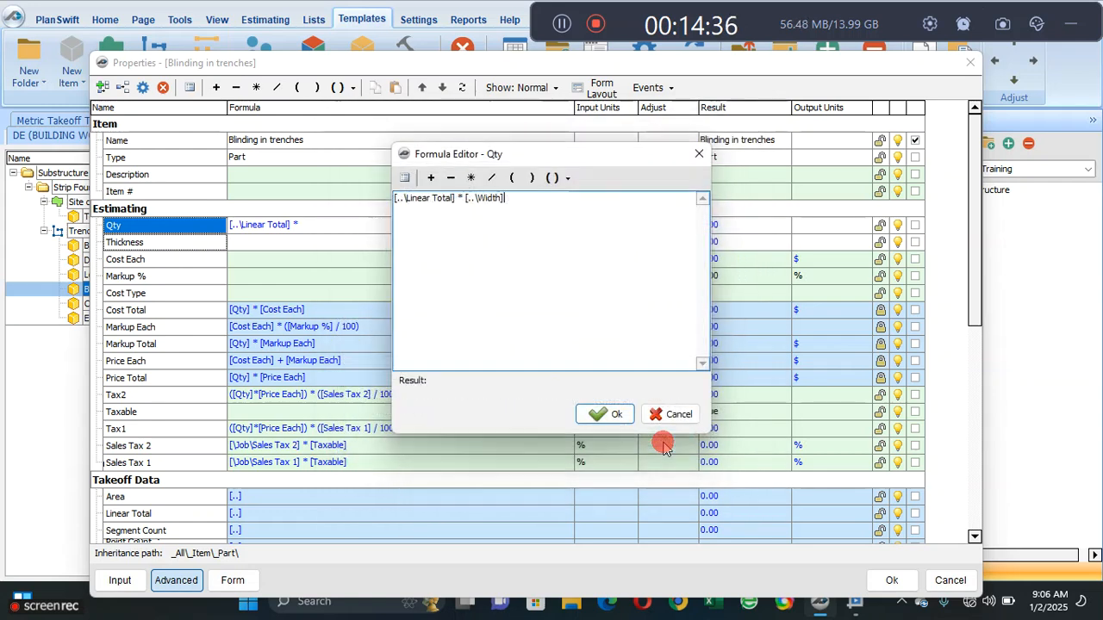
pyautogui.click(599, 410)
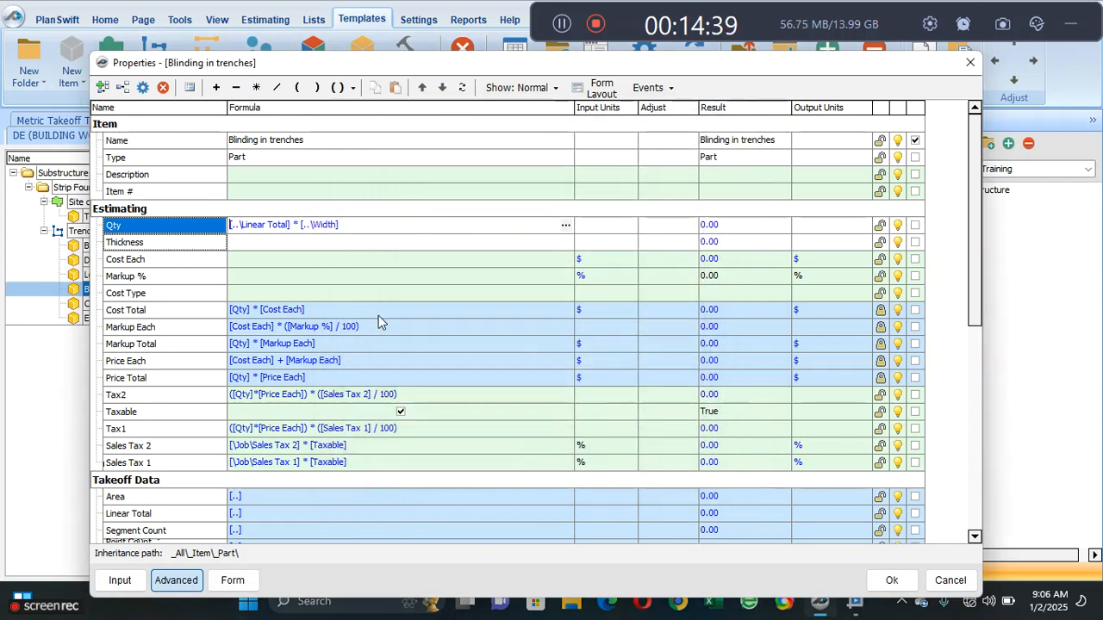
pyautogui.click(151, 247)
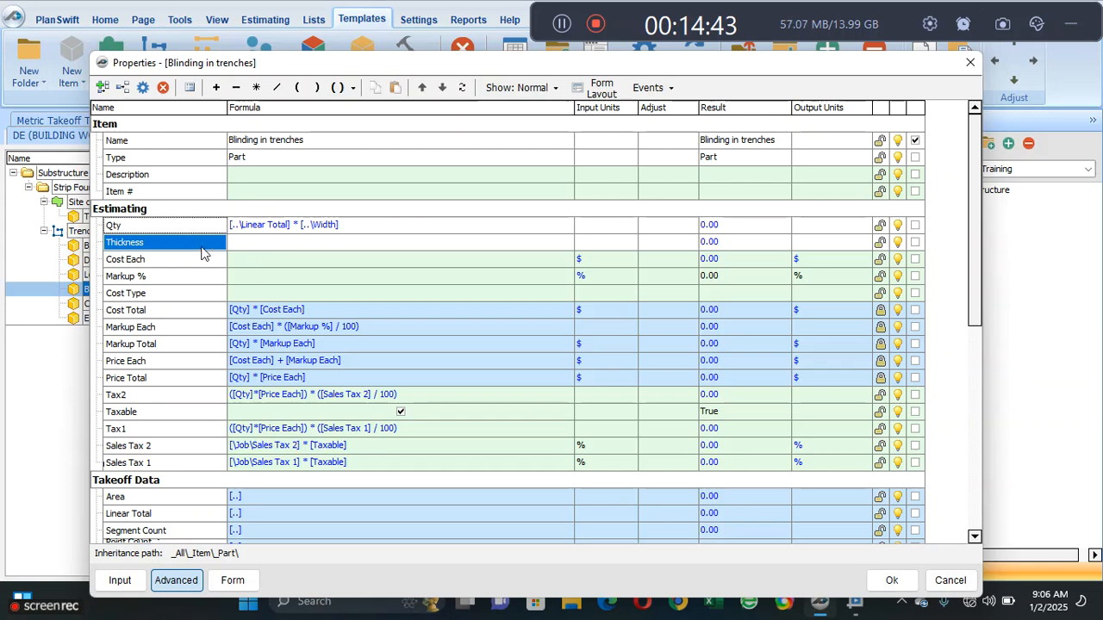
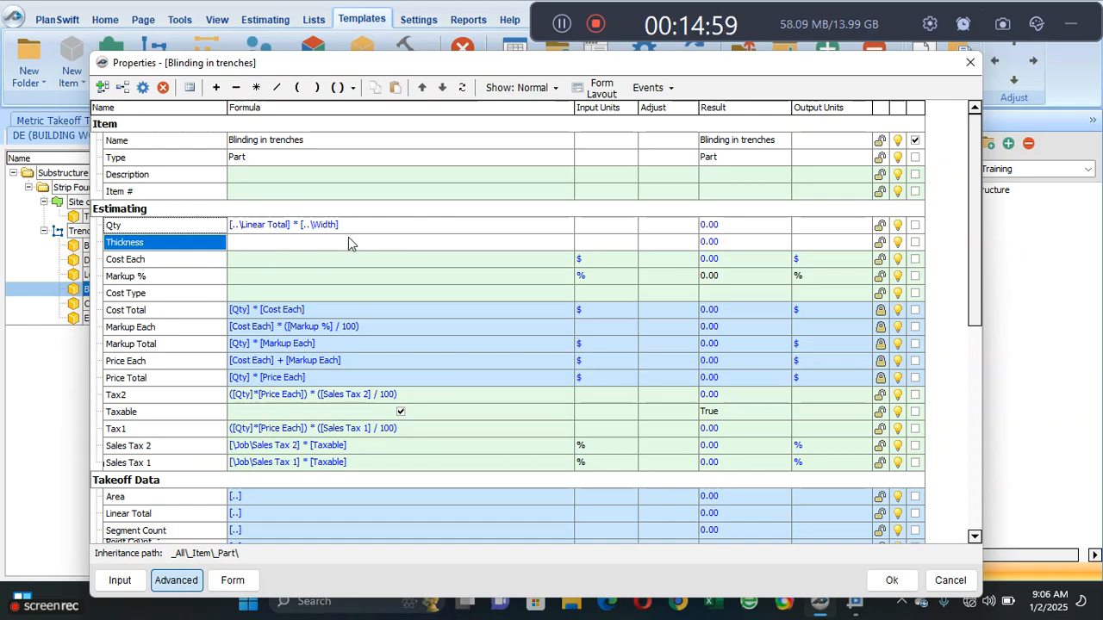
# - Set the input units of Blinding in trenches' Qty to CU M and mark its Thickness as an input property
pyautogui.click(593, 226)
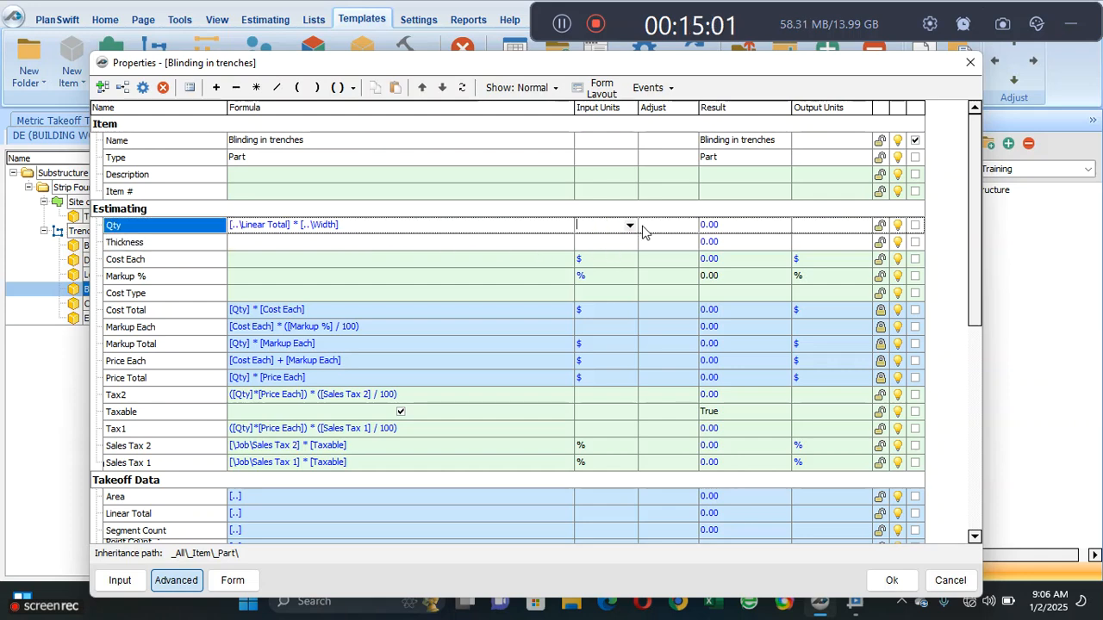
pyautogui.click(630, 225)
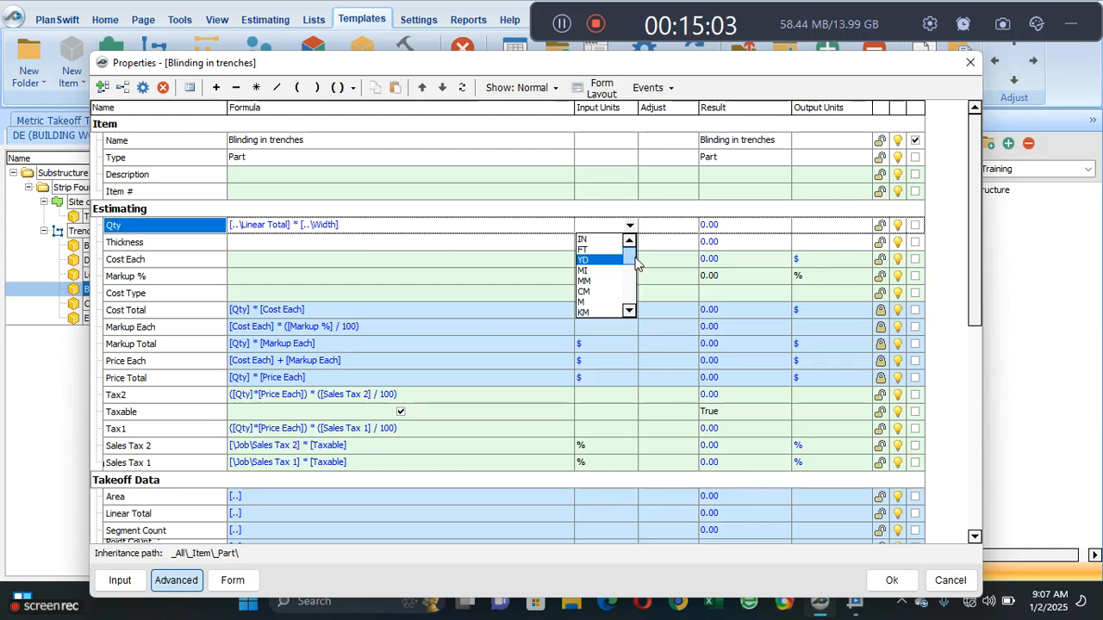
pyautogui.moveTo(632, 256); pyautogui.dragTo(628, 312)
pyautogui.click(594, 291)
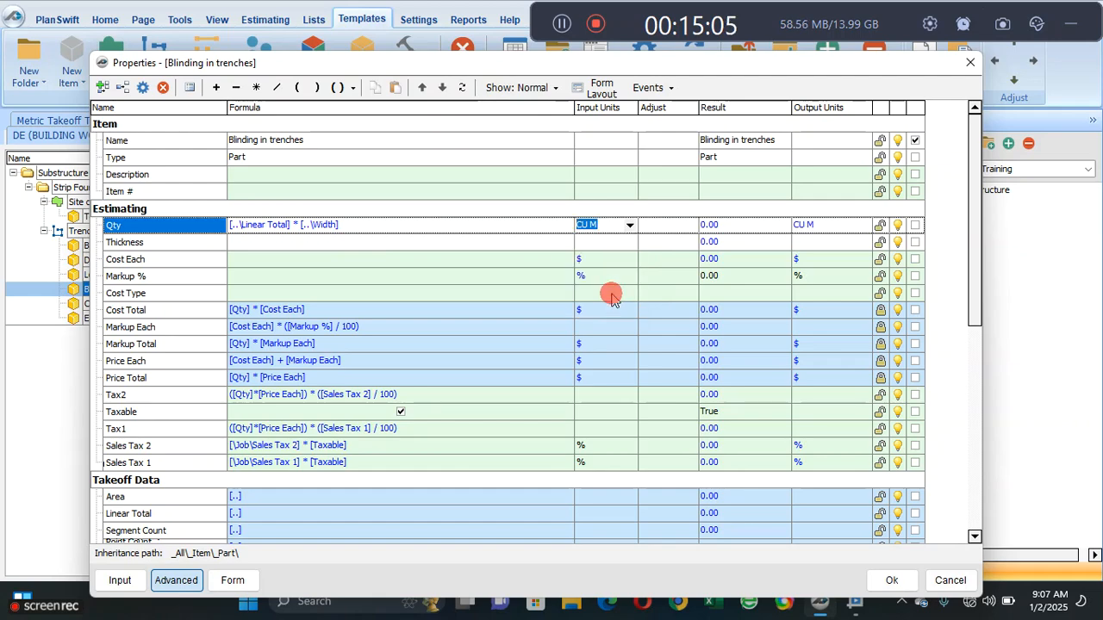
pyautogui.click(915, 244)
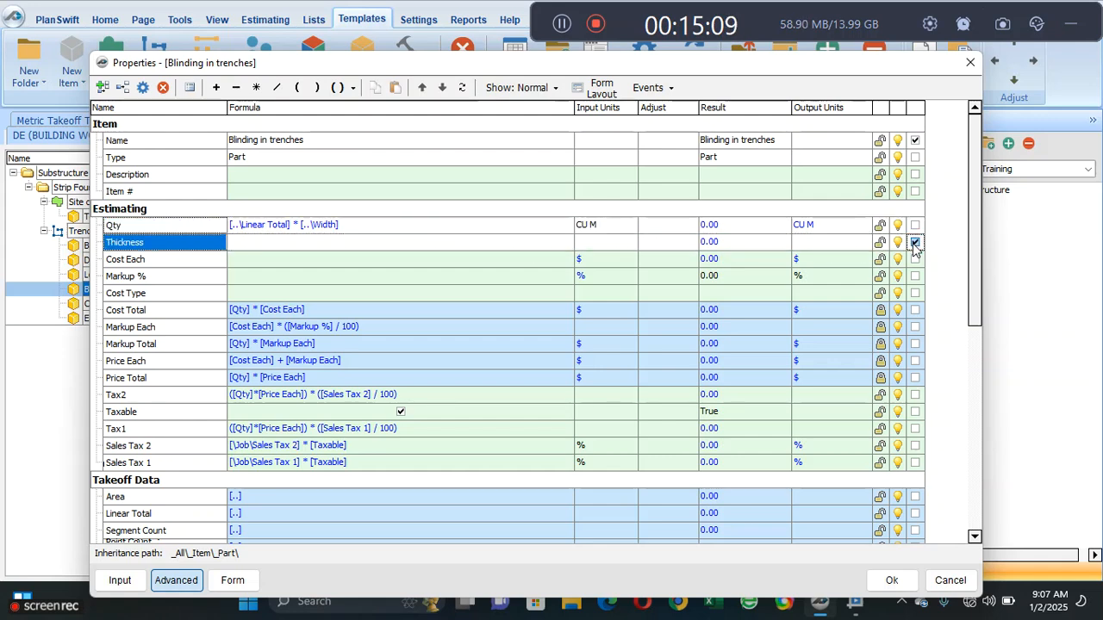
# - Multiply the Qty formula of Blinding in trenches by its own thickness, giving [..\Linear Total] * [..\Width] * [Thickness]
pyautogui.click(387, 249)
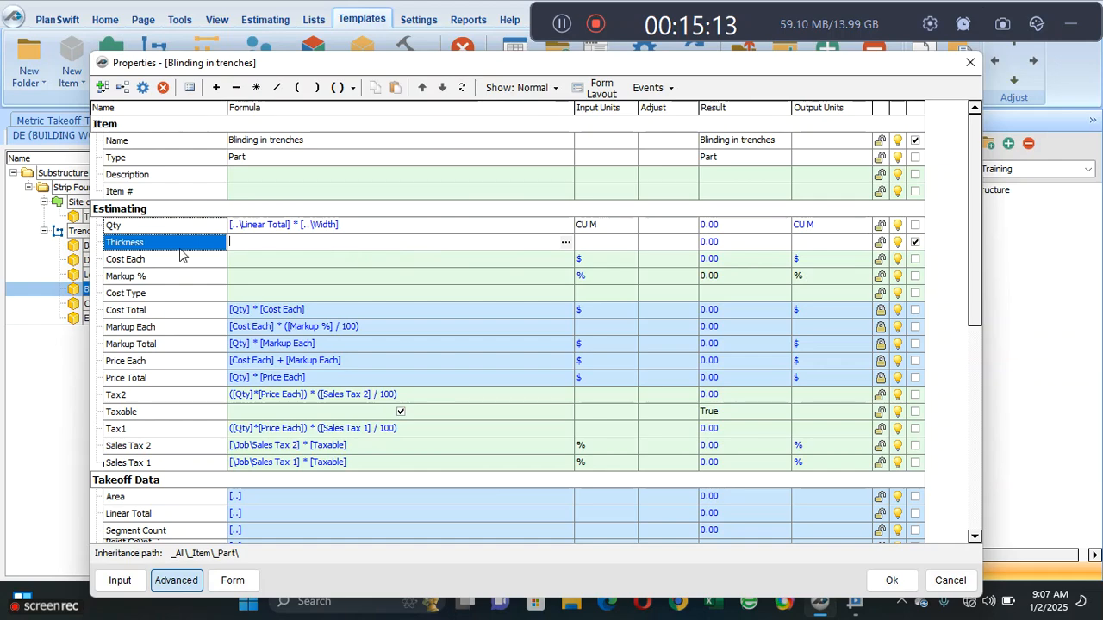
pyautogui.click(351, 224)
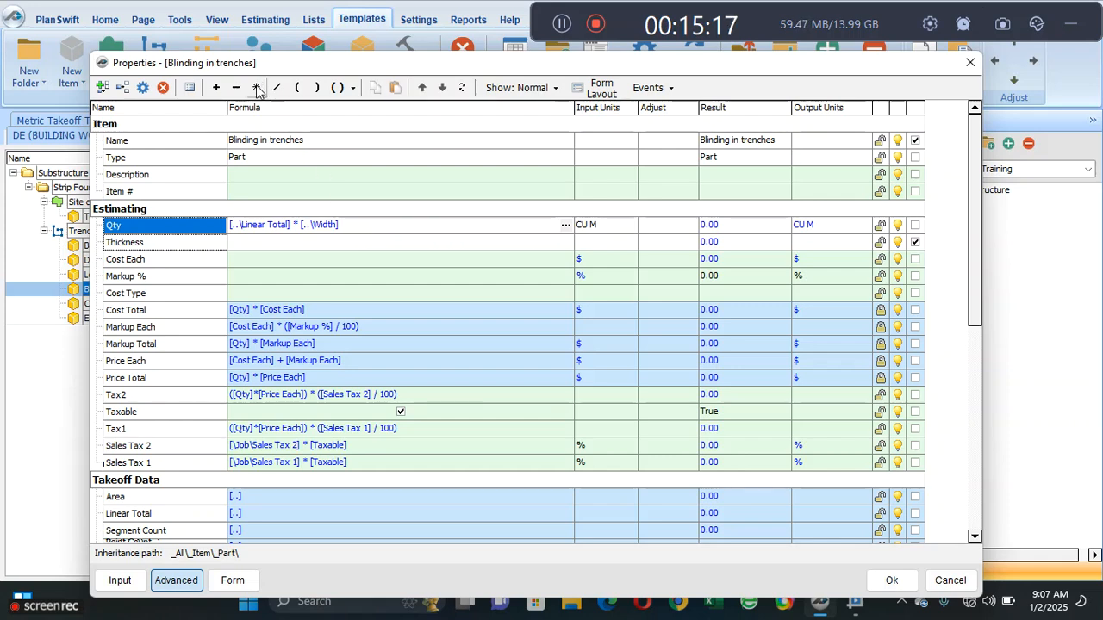
pyautogui.click(256, 87)
pyautogui.click(181, 243)
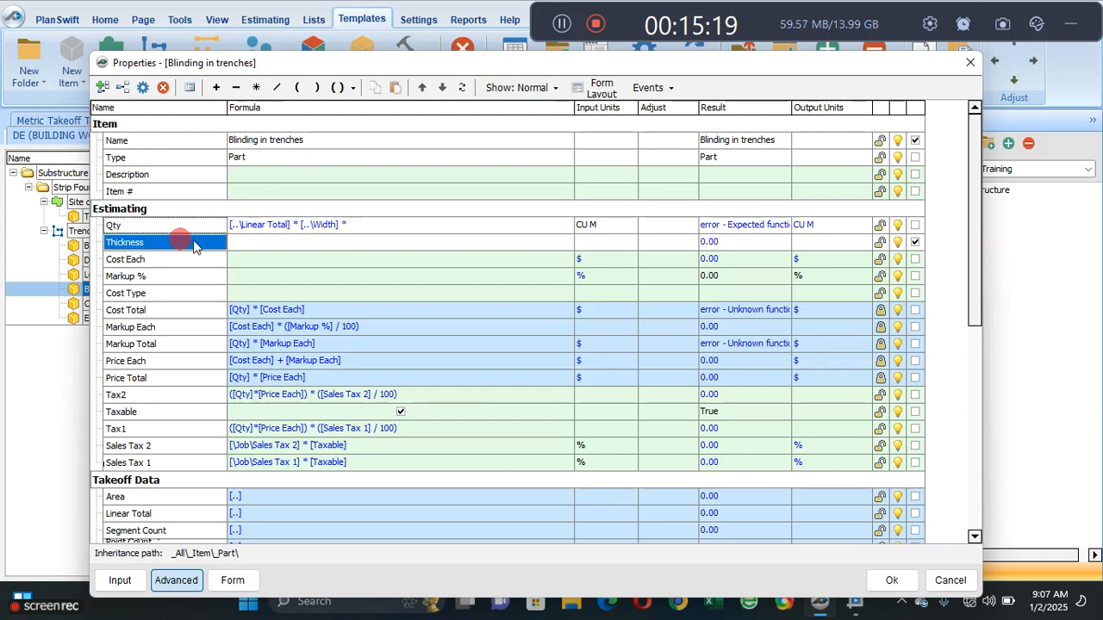
pyautogui.click(396, 260)
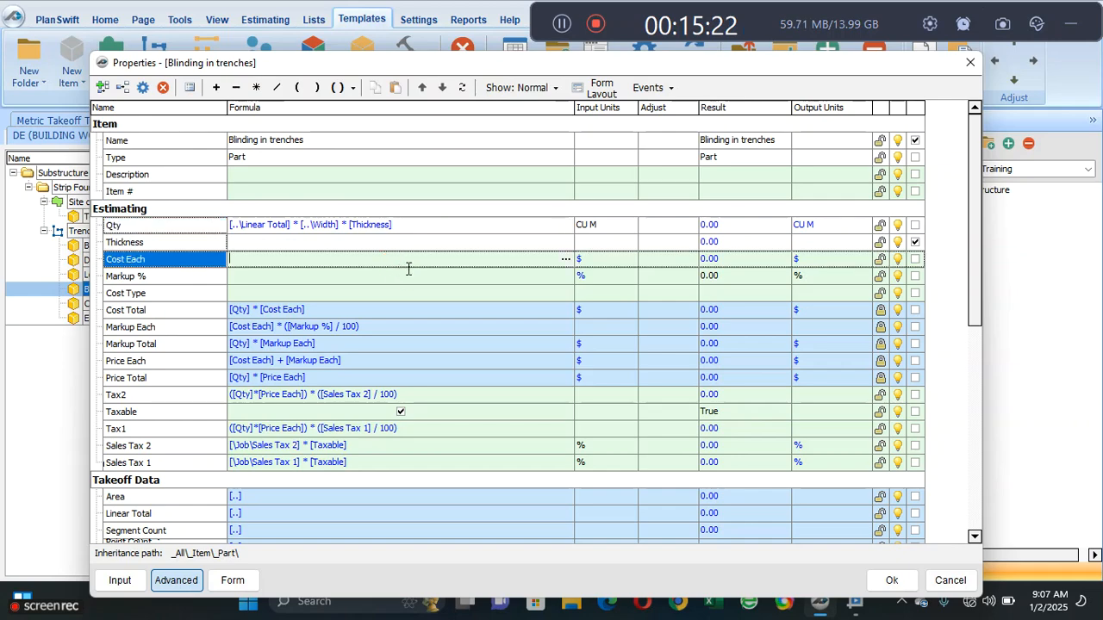
# - Set the input units of Blinding in trenches' Thickness to M and check the part's form
pyautogui.click(598, 241)
pyautogui.click(630, 242)
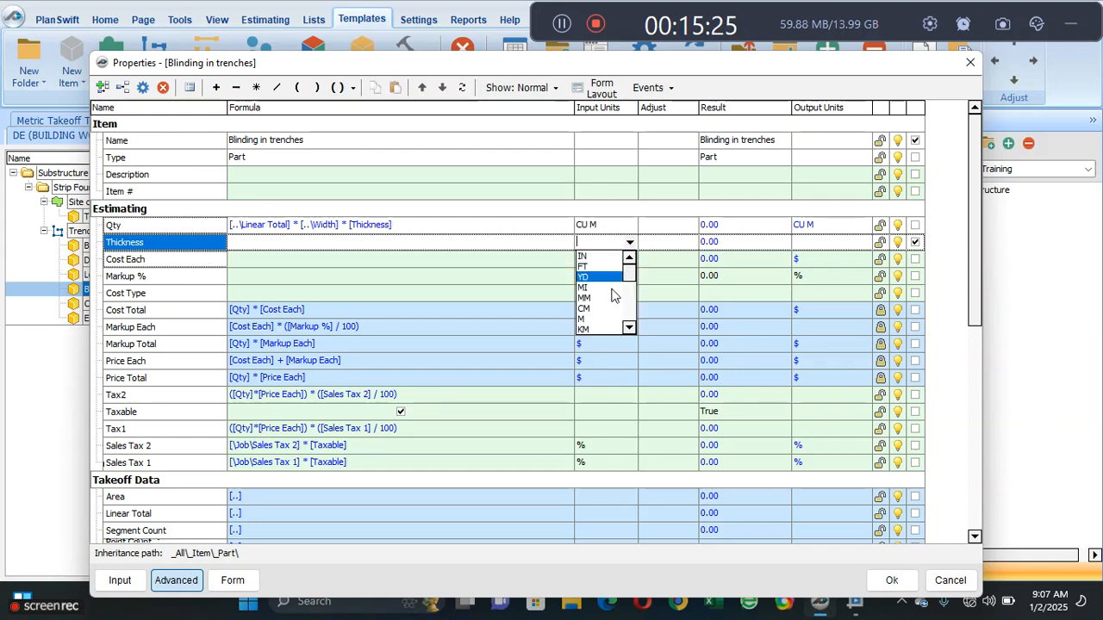
pyautogui.click(608, 321)
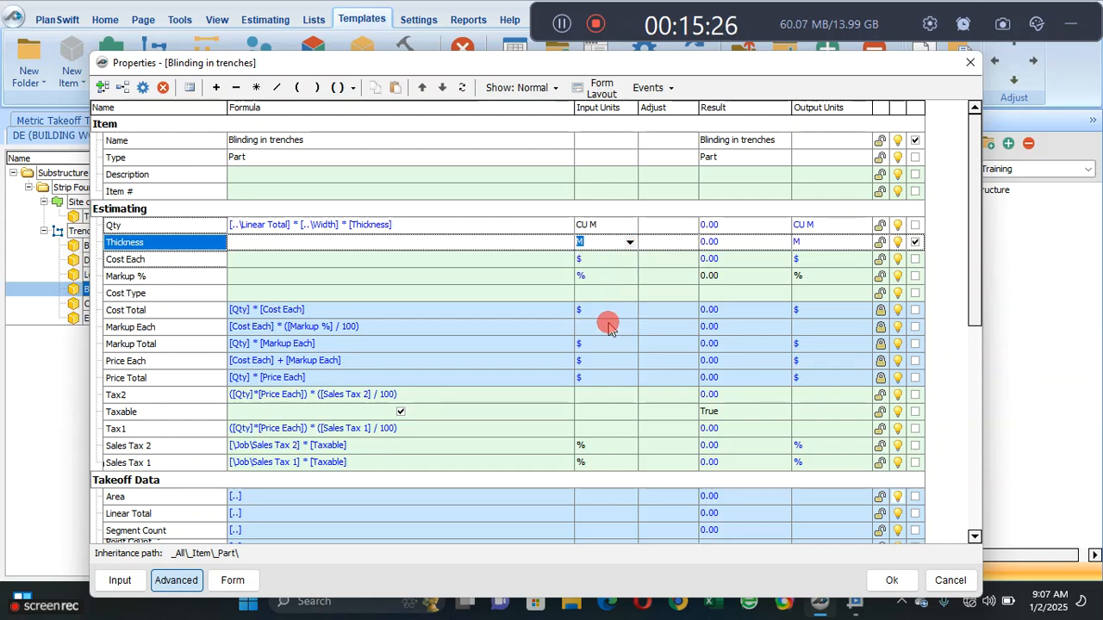
pyautogui.click(399, 259)
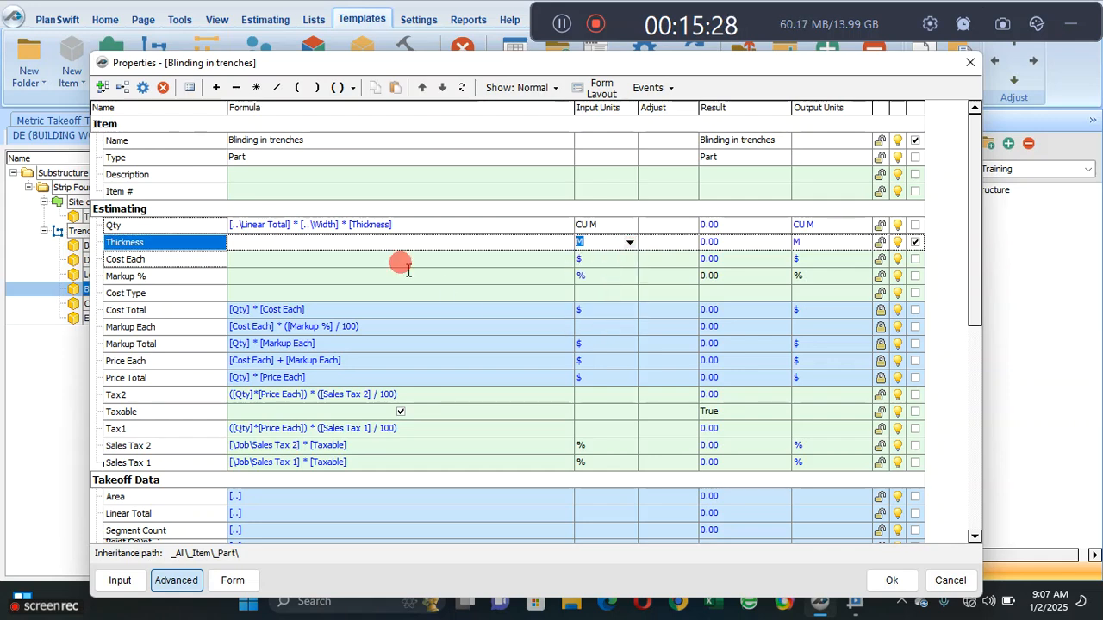
pyautogui.click(232, 580)
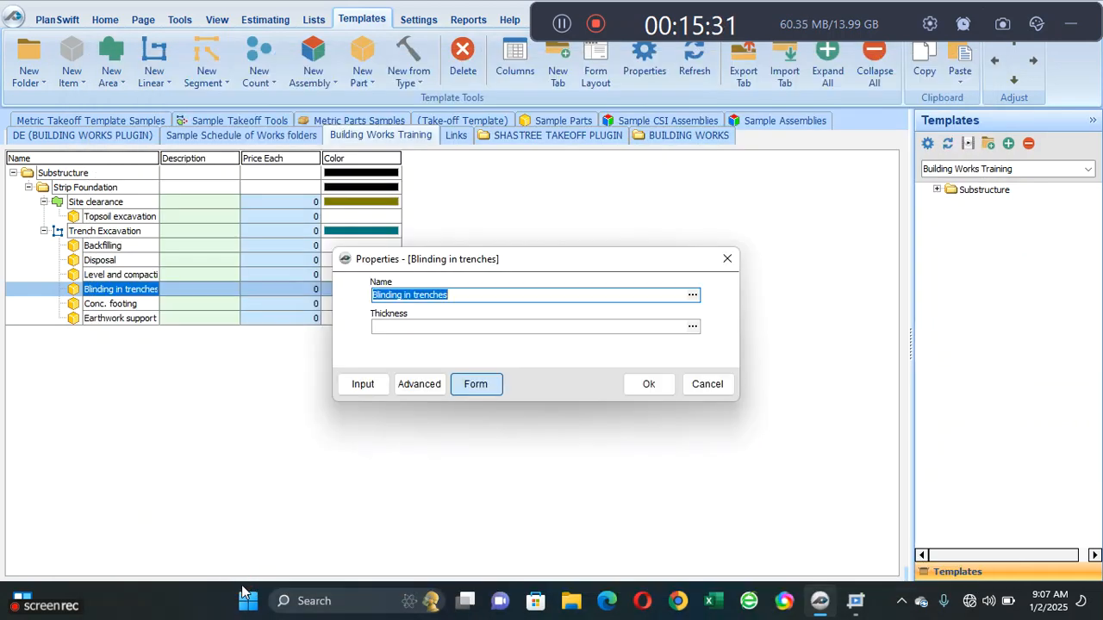
# - Enable unit display for Thickness in the form layout of Blinding in trenches and check the updated form
pyautogui.click(421, 385)
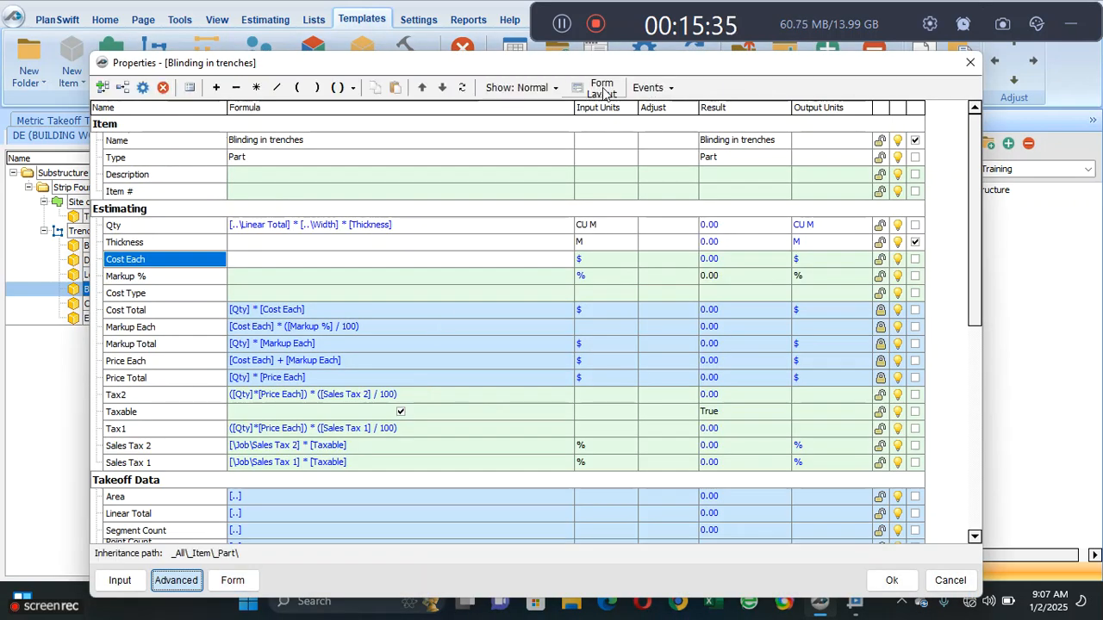
pyautogui.click(602, 88)
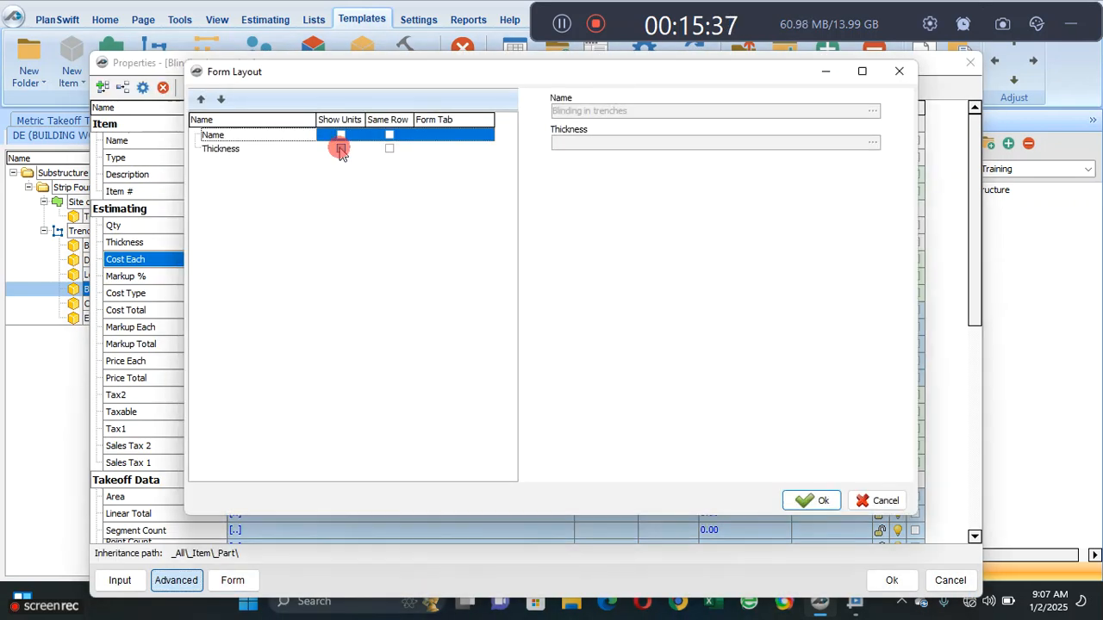
pyautogui.click(341, 149)
pyautogui.click(805, 501)
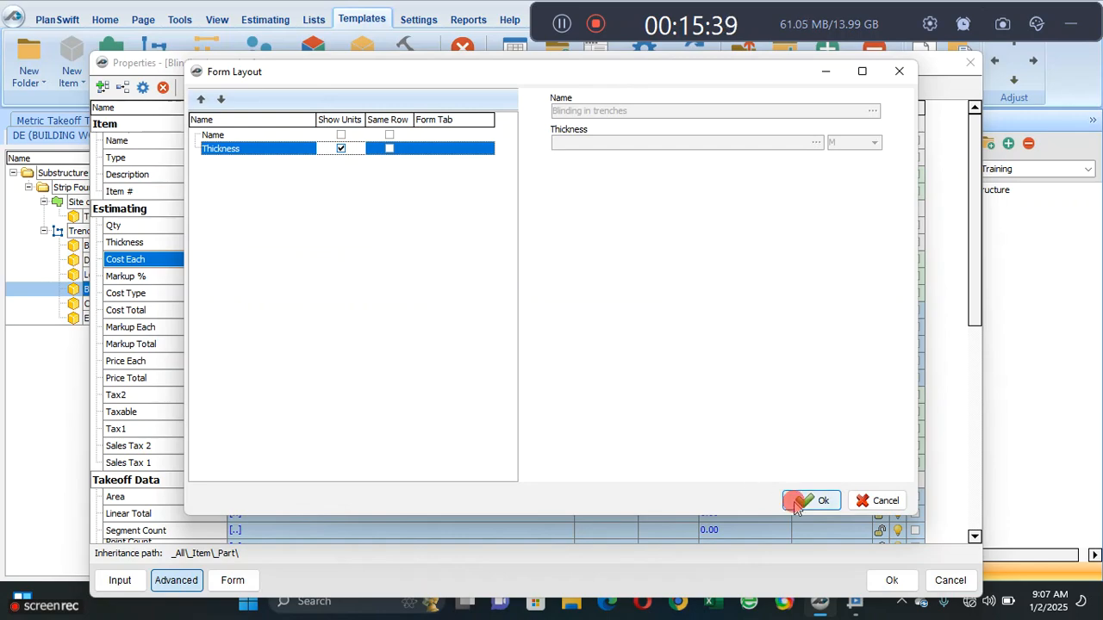
pyautogui.click(251, 581)
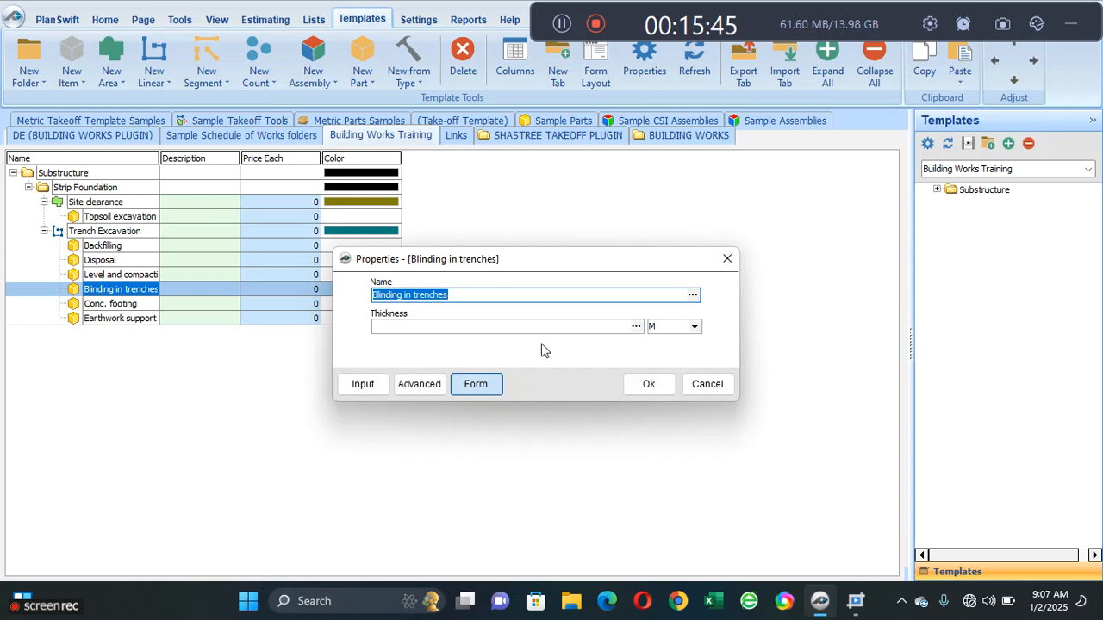
# - Set the thickness of Blinding in trenches to 0.05 M and accept the part's properties
pyautogui.click(501, 327)
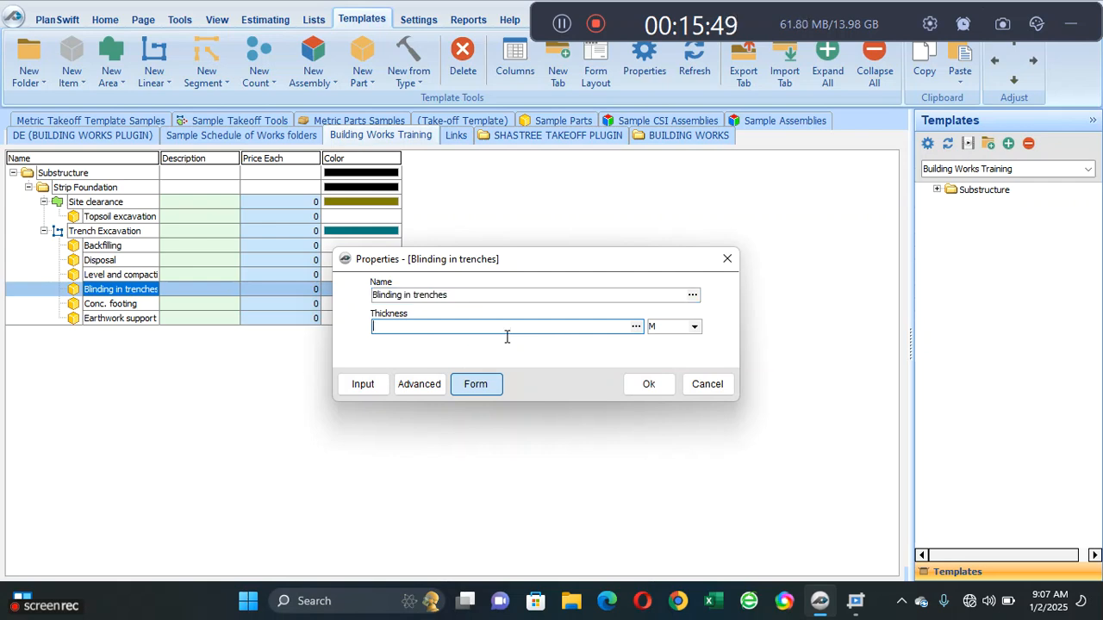
pyautogui.write('.05')
pyautogui.click(633, 386)
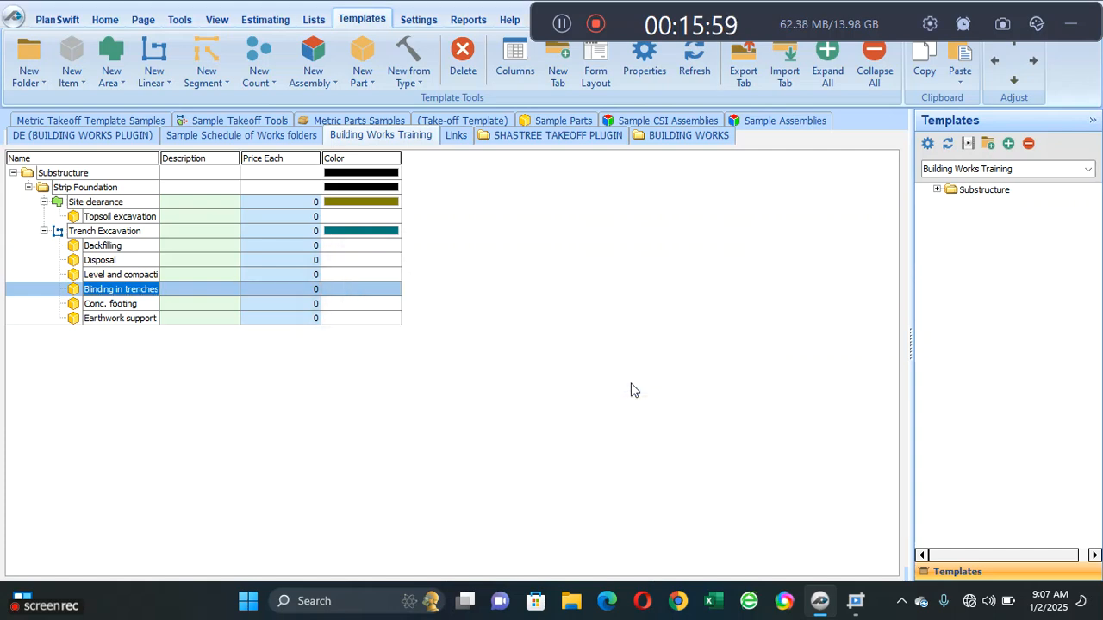
pyautogui.click(122, 309)
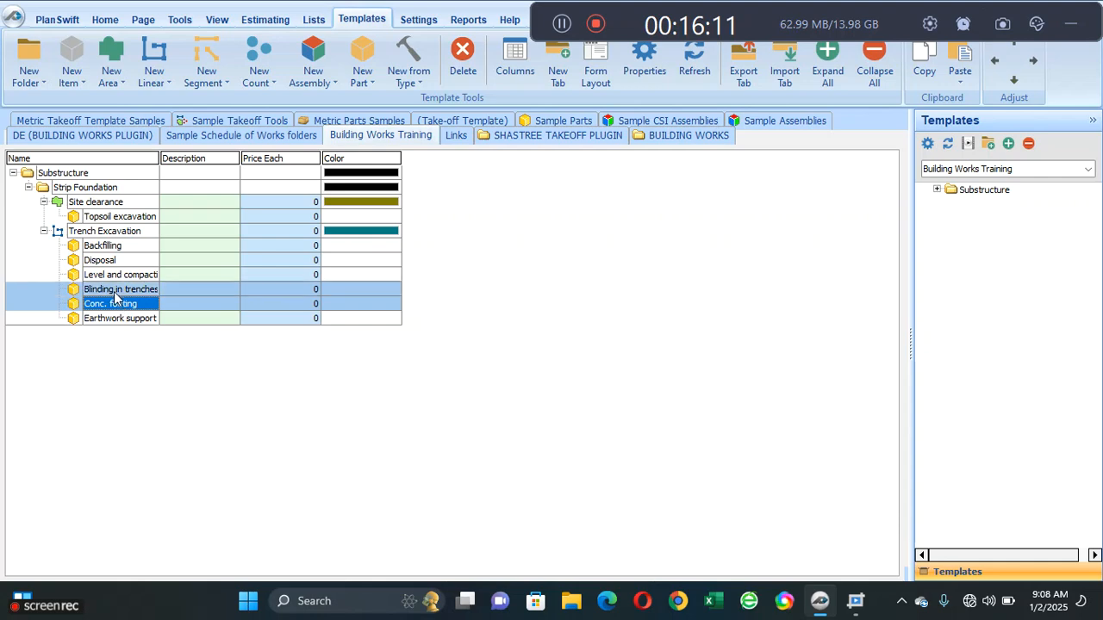
pyautogui.rightClick(114, 293)
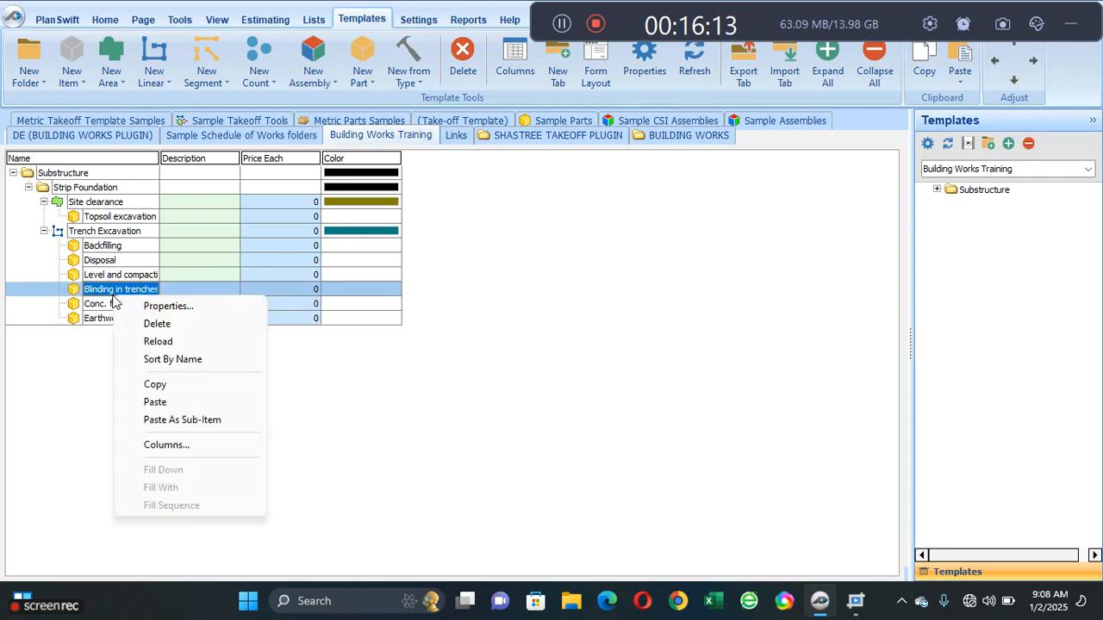
pyautogui.click(156, 399)
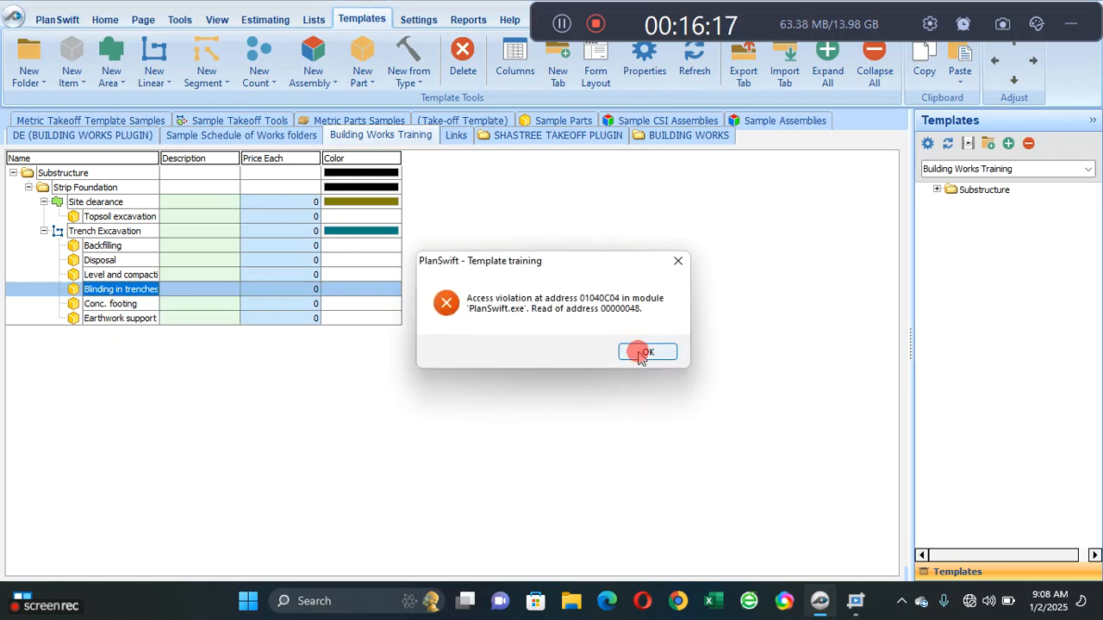
pyautogui.click(637, 351)
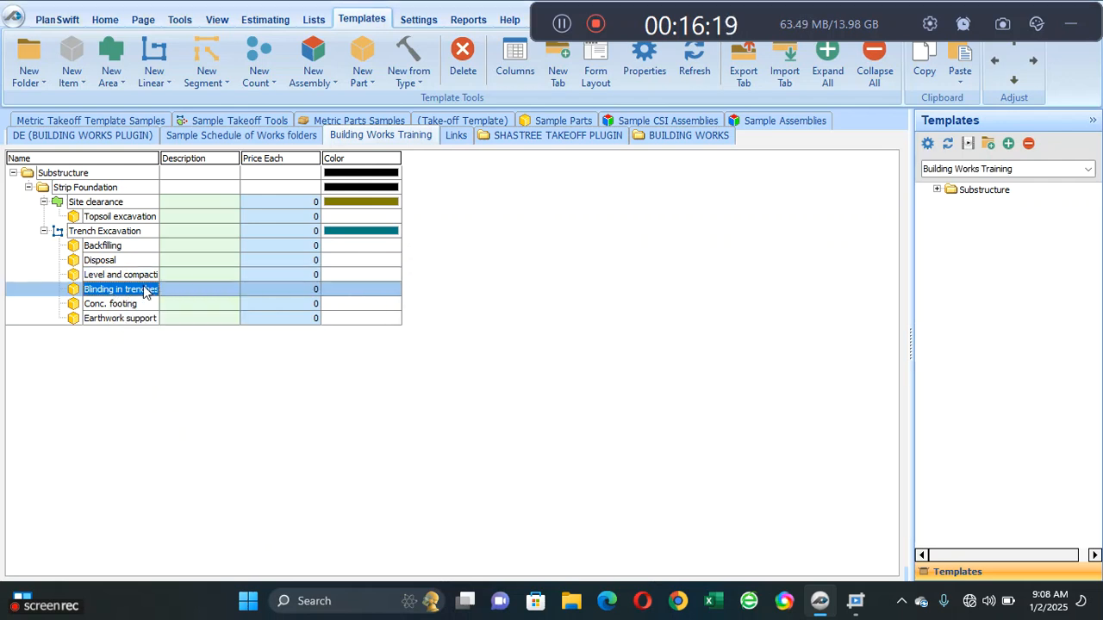
# - Copy the Blinding in trenches part and paste the duplicate directly below Conc. footing
pyautogui.rightClick(144, 291)
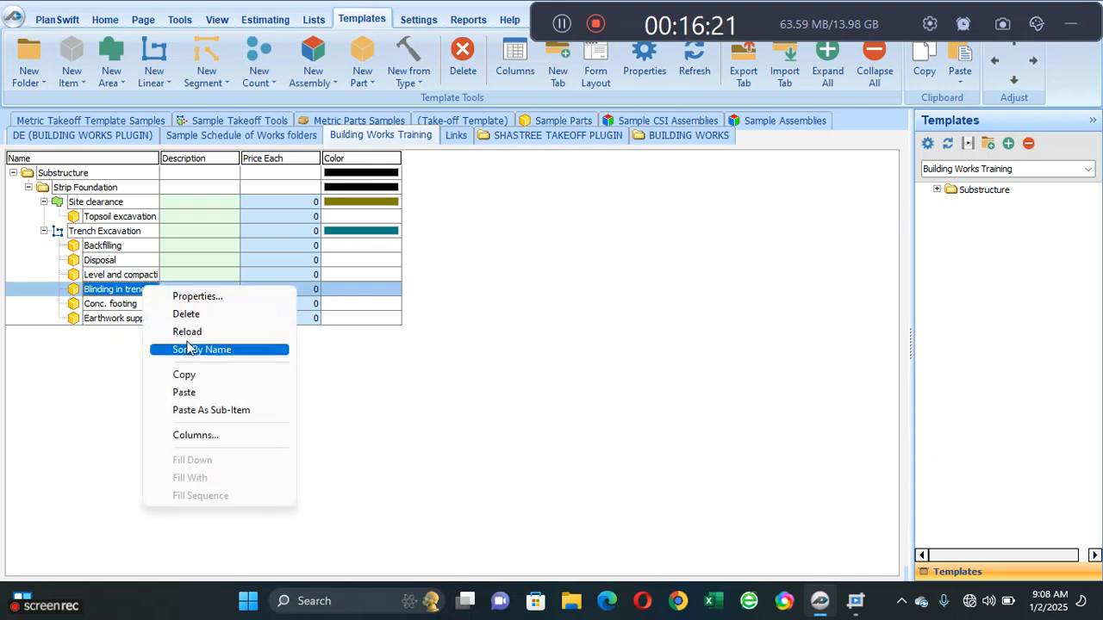
pyautogui.click(199, 376)
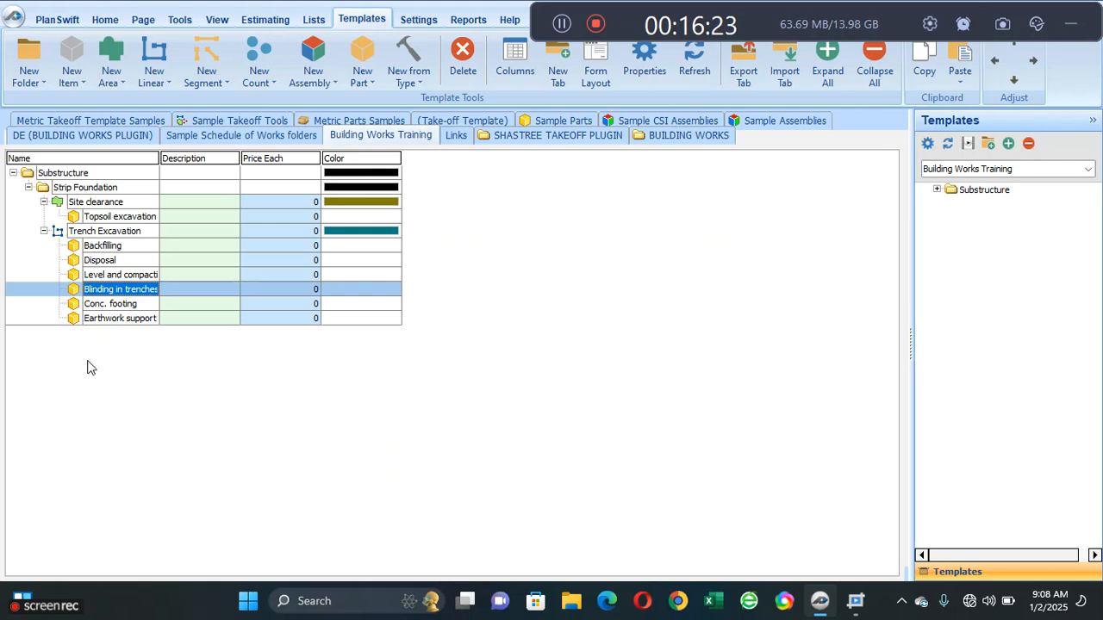
pyautogui.rightClick(110, 304)
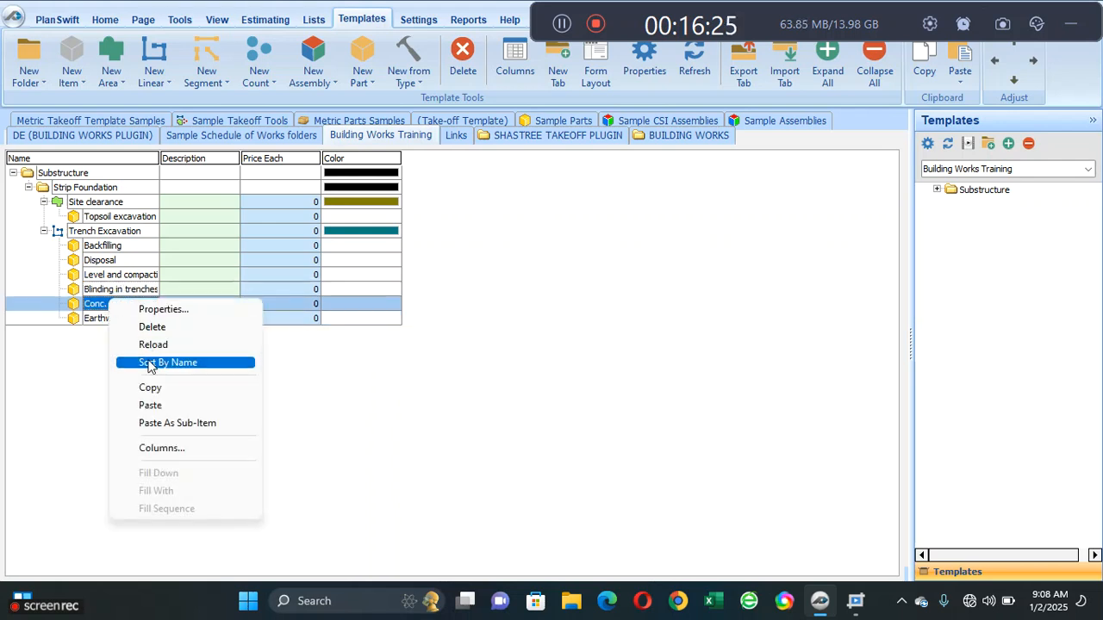
pyautogui.click(157, 405)
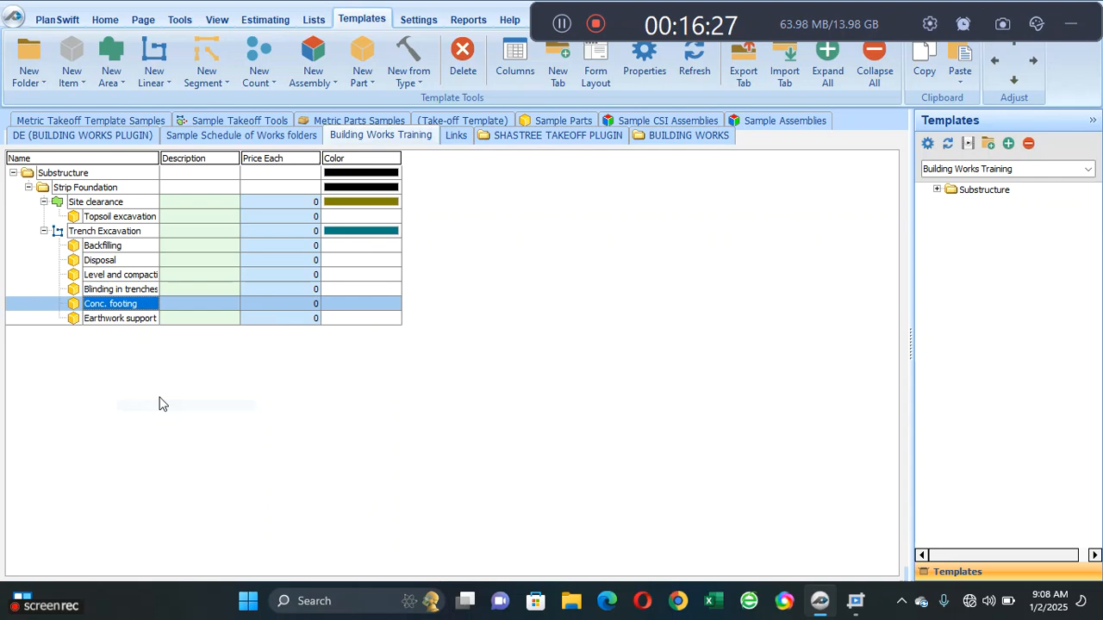
# - Delete the original Conc. footing part from Trench Excavation
pyautogui.rightClick(116, 307)
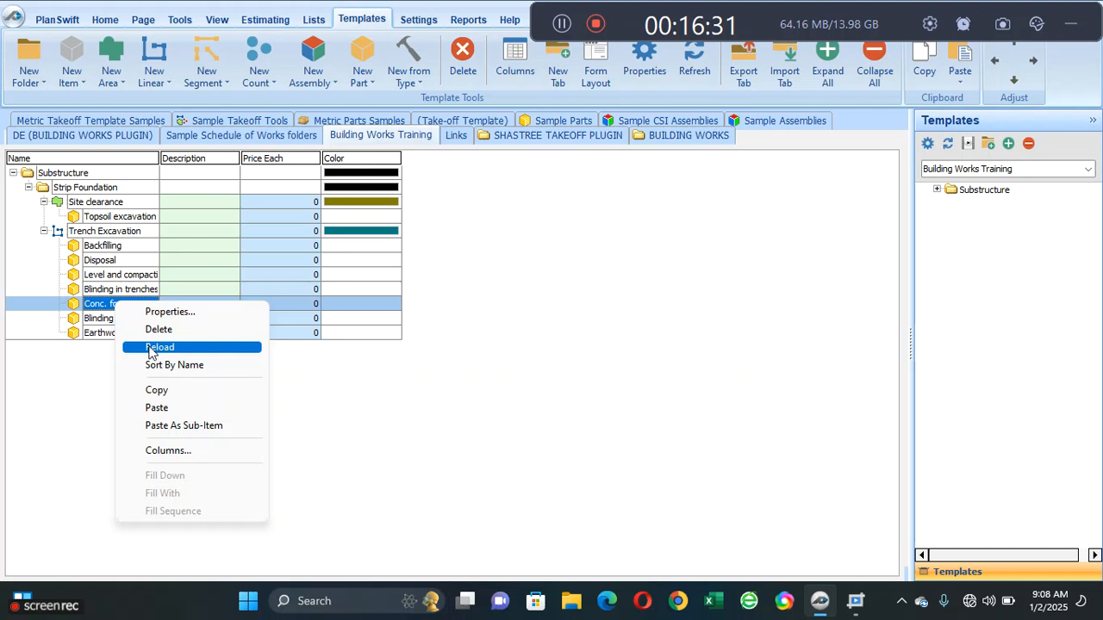
pyautogui.click(158, 330)
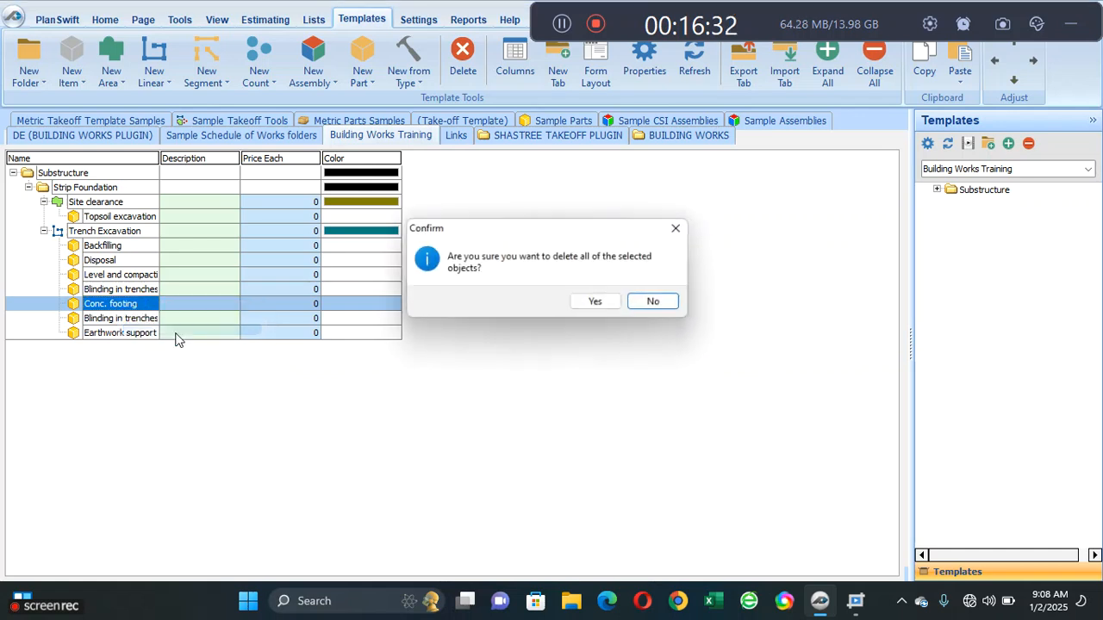
pyautogui.click(593, 303)
# - Rename the pasted copy of Blinding in trenches as Conc. footing in its properties
pyautogui.click(118, 303)
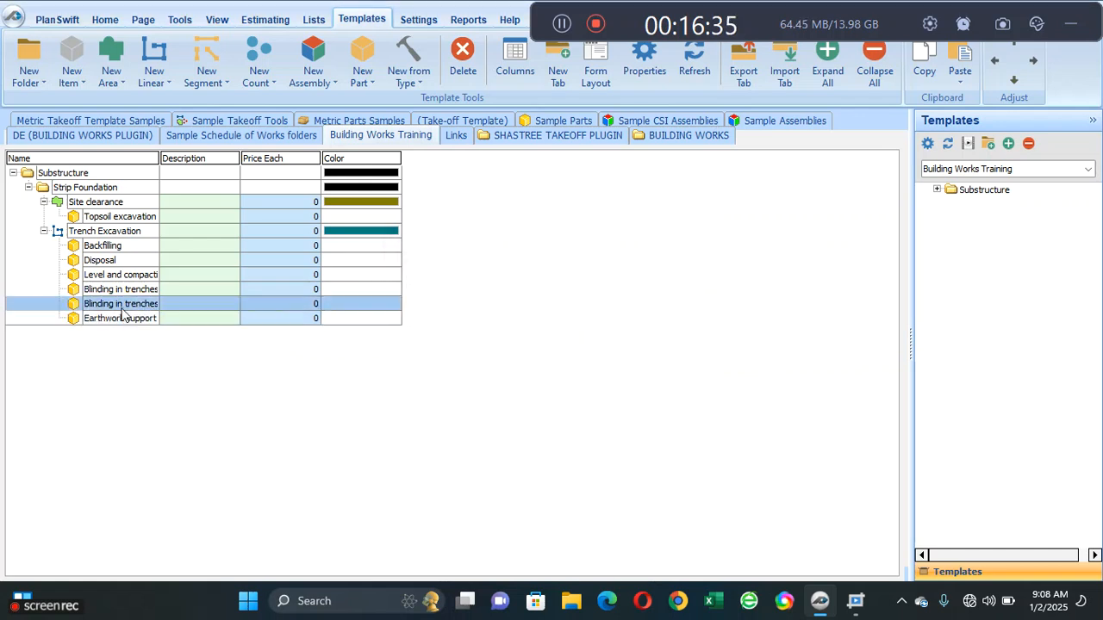
pyautogui.doubleClick(118, 303)
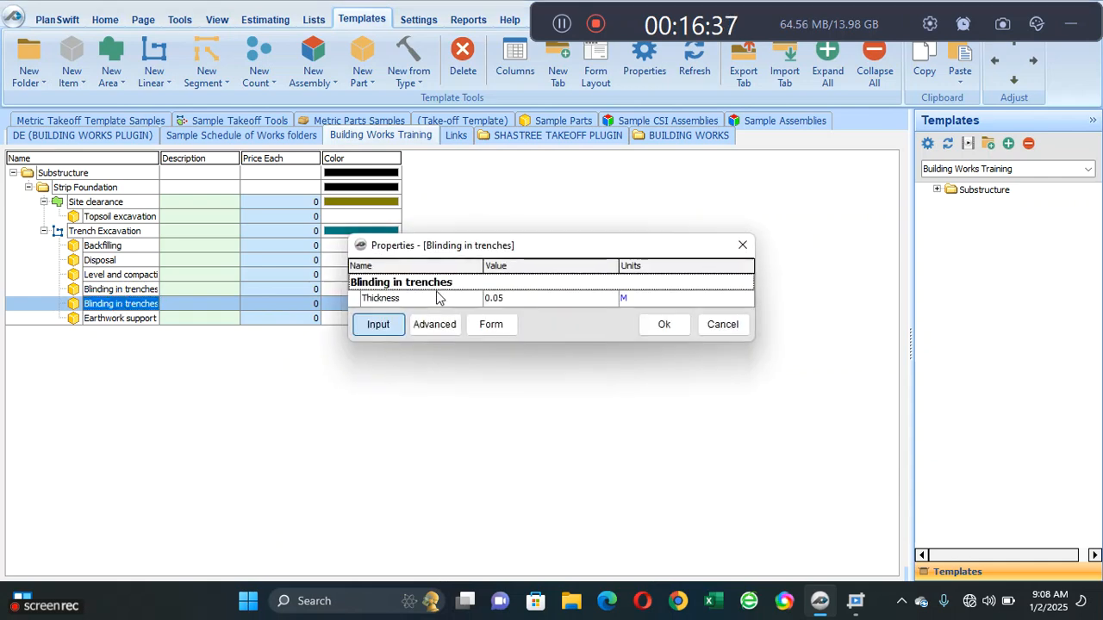
pyautogui.click(456, 283)
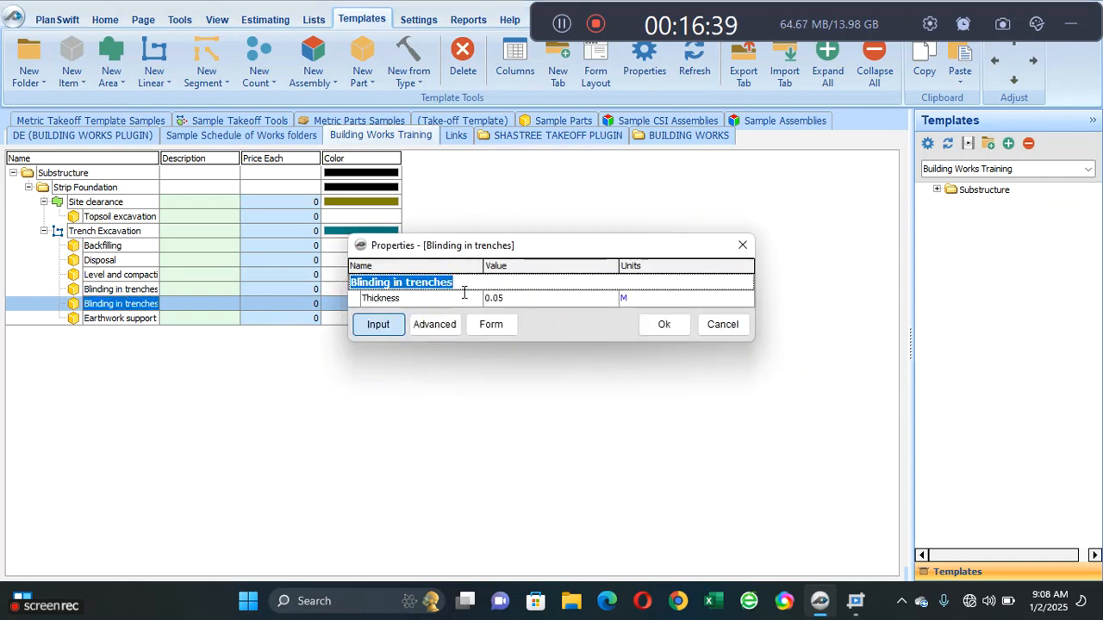
pyautogui.write('Co')
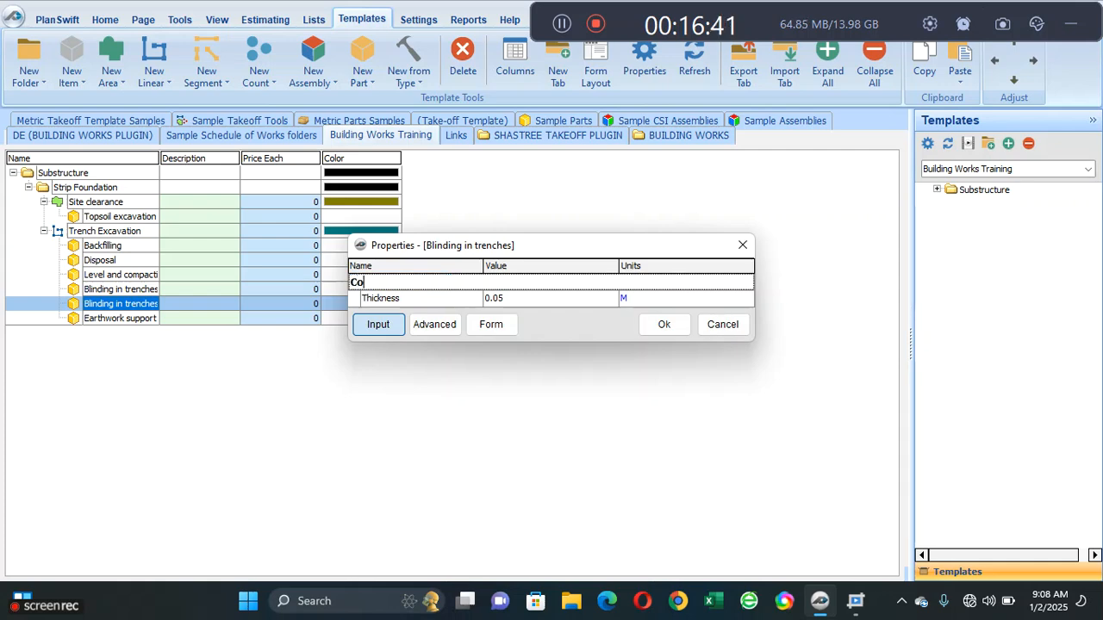
pyautogui.write('nc footing')
pyautogui.click(380, 283)
pyautogui.write('.')
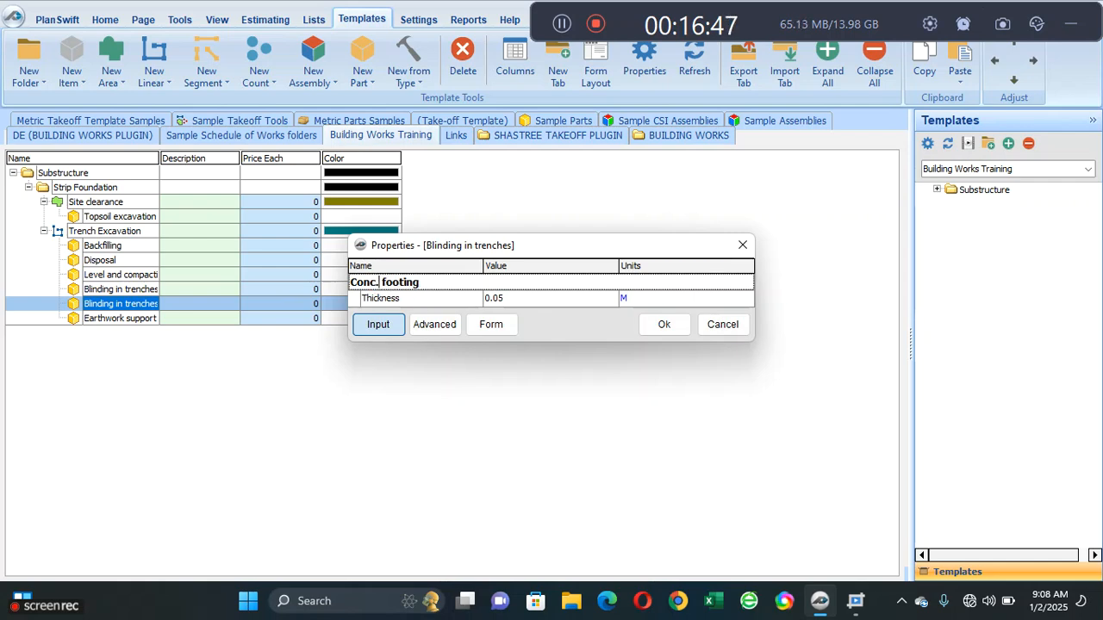
# - Set the thickness of the Conc. footing part to 0.23 M and accept its properties
pyautogui.click(527, 302)
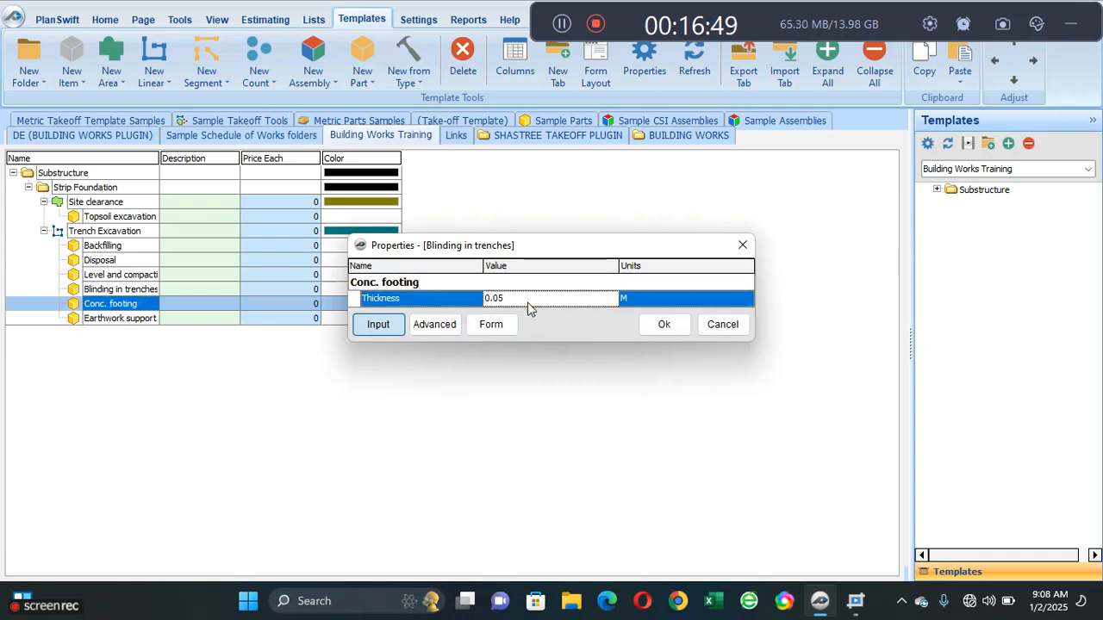
pyautogui.write('0')
pyautogui.write('2')
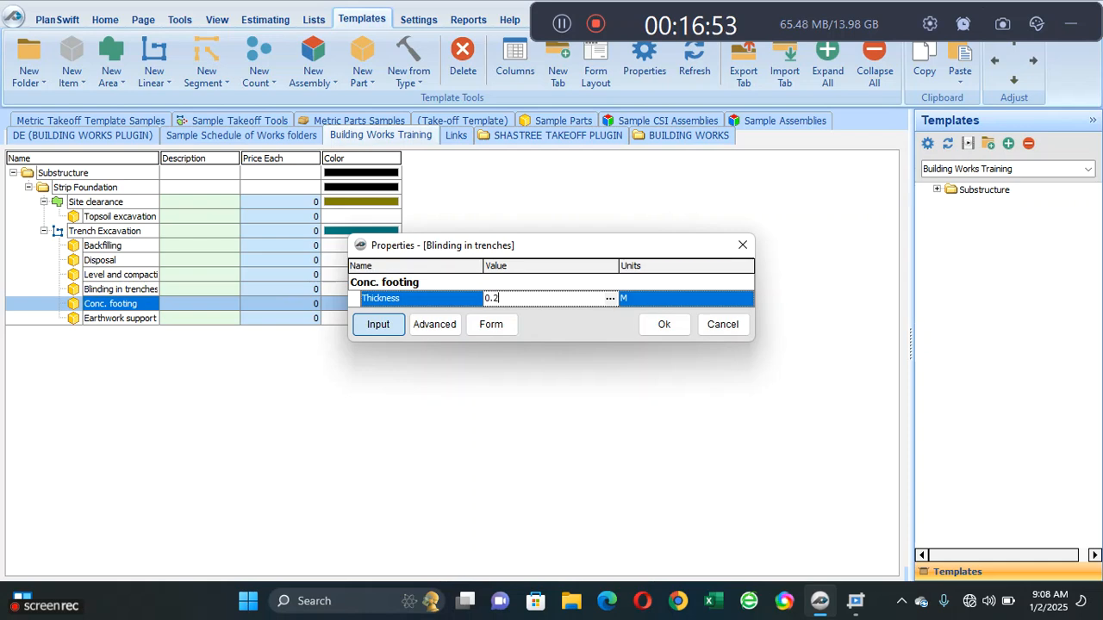
pyautogui.write('3')
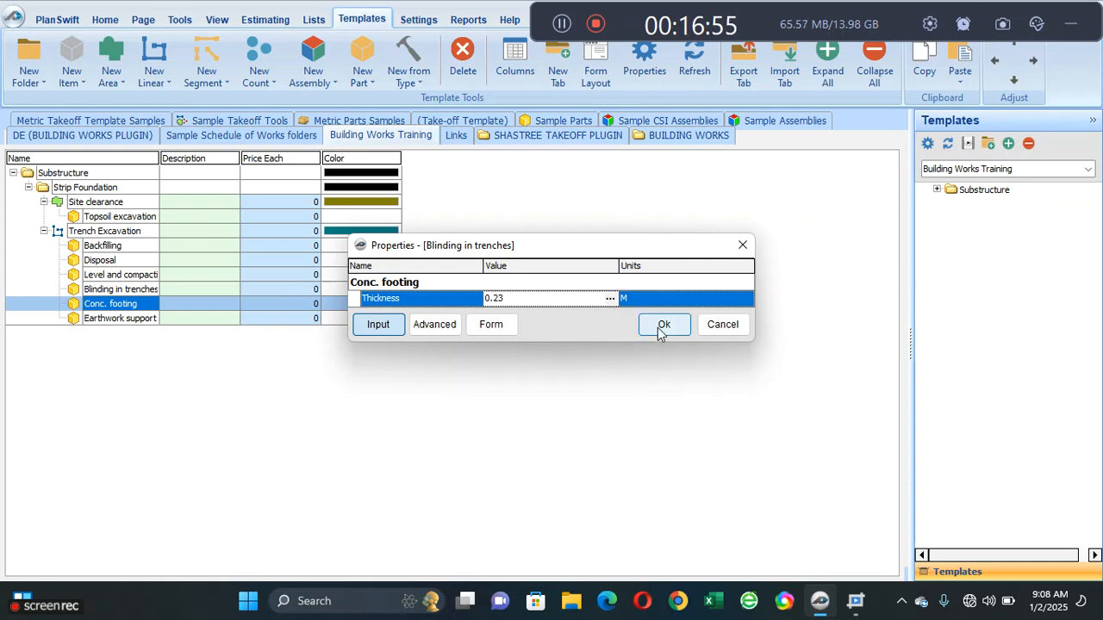
pyautogui.click(660, 328)
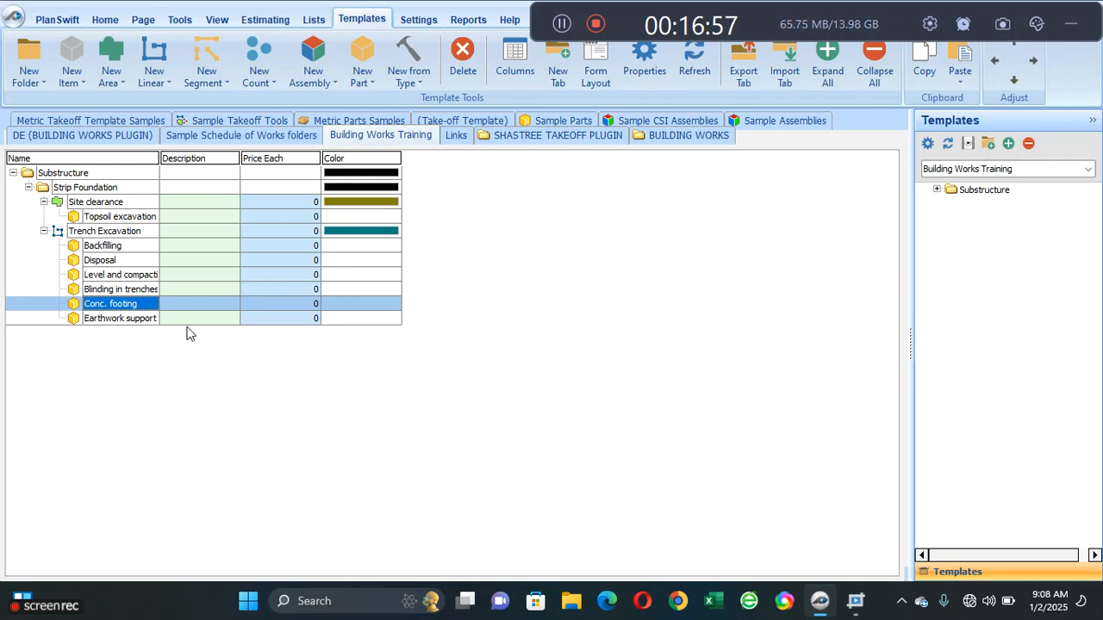
# - Start the Qty formula of Earthwork support to sides with the Linear Total of Trench Excavation
pyautogui.click(108, 322)
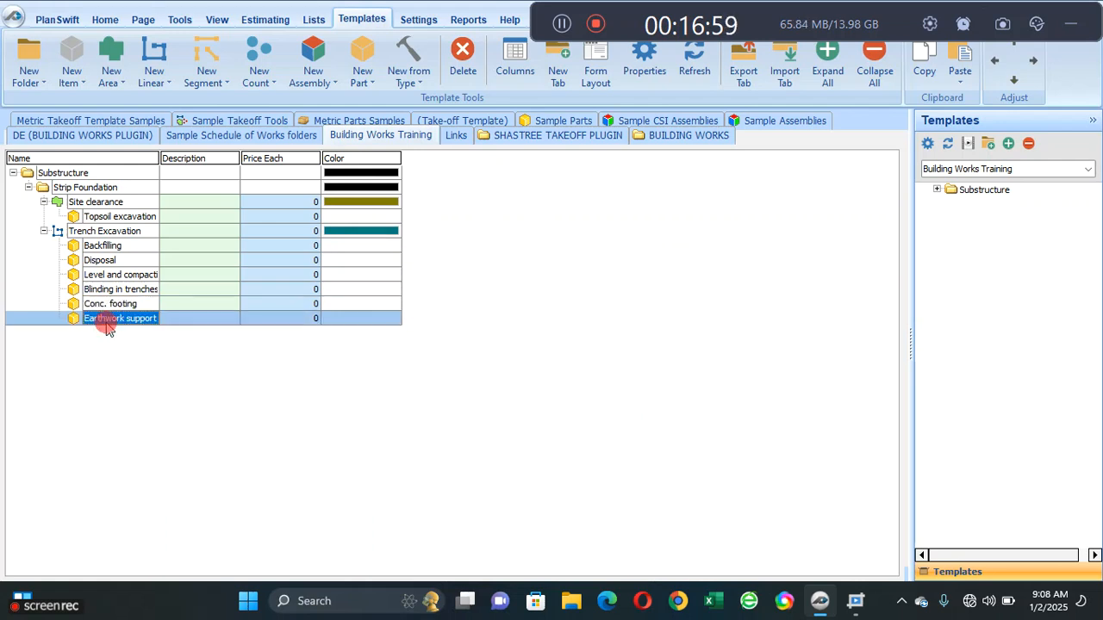
pyautogui.doubleClick(107, 324)
pyautogui.click(428, 320)
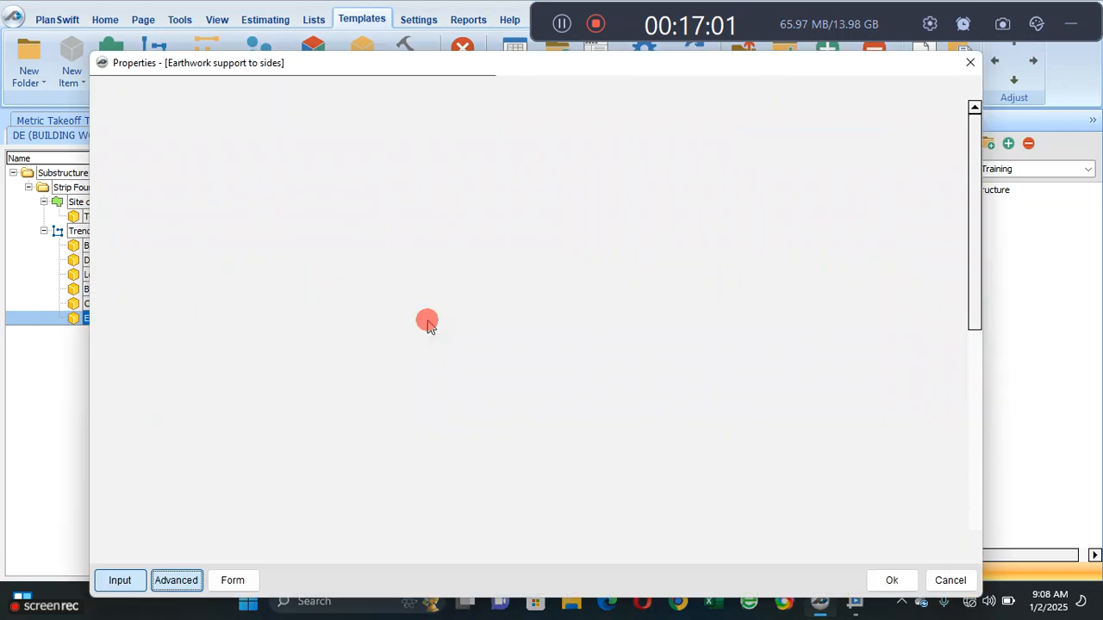
pyautogui.click(278, 225)
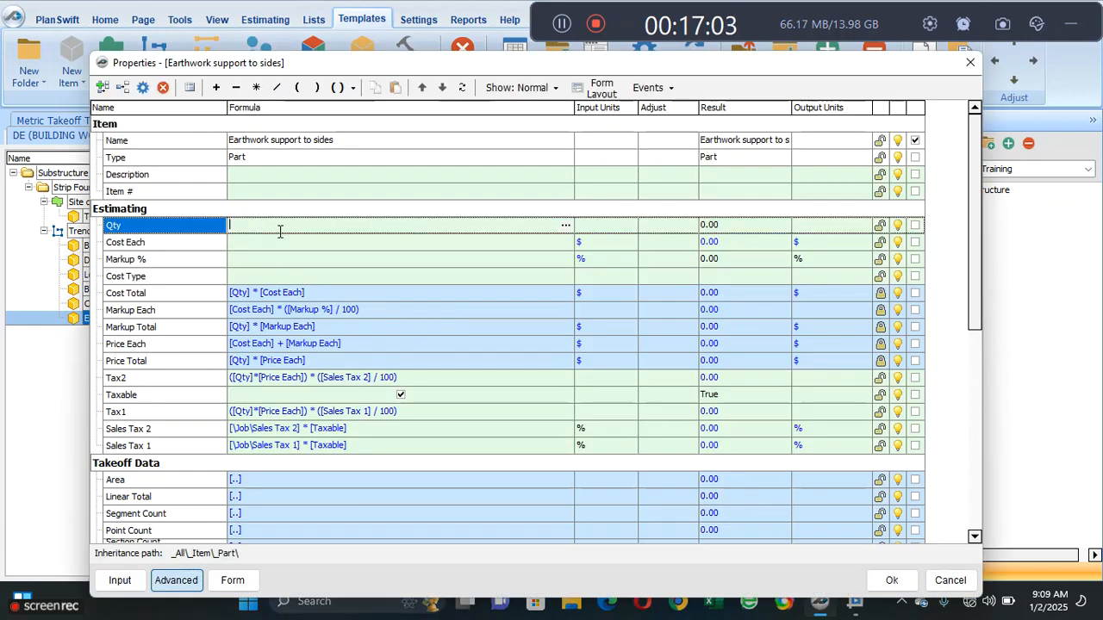
pyautogui.click(564, 226)
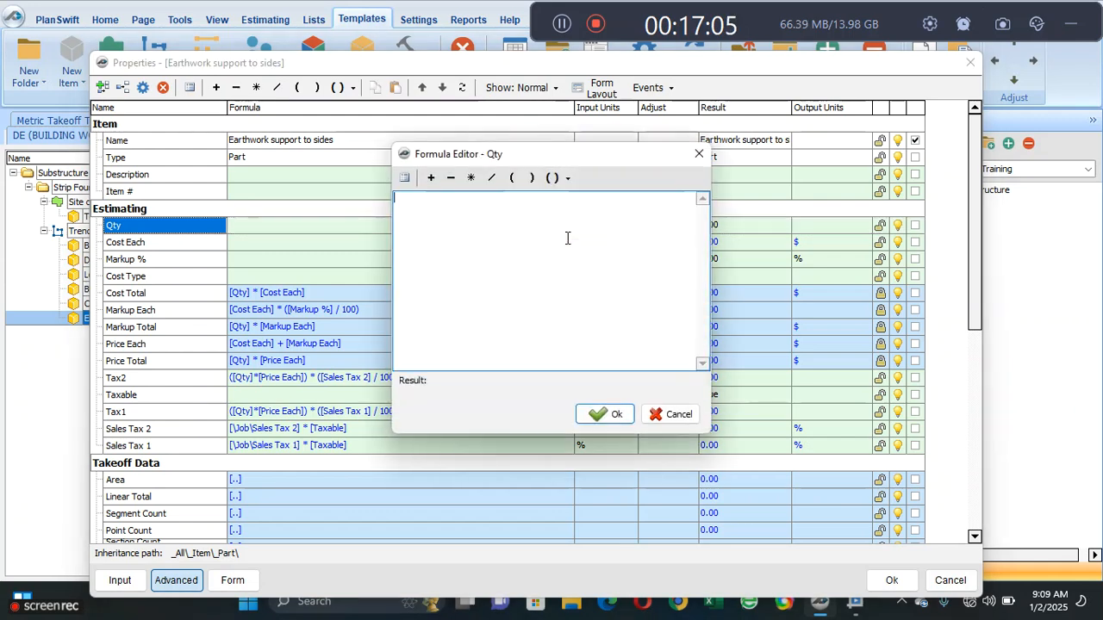
pyautogui.click(404, 185)
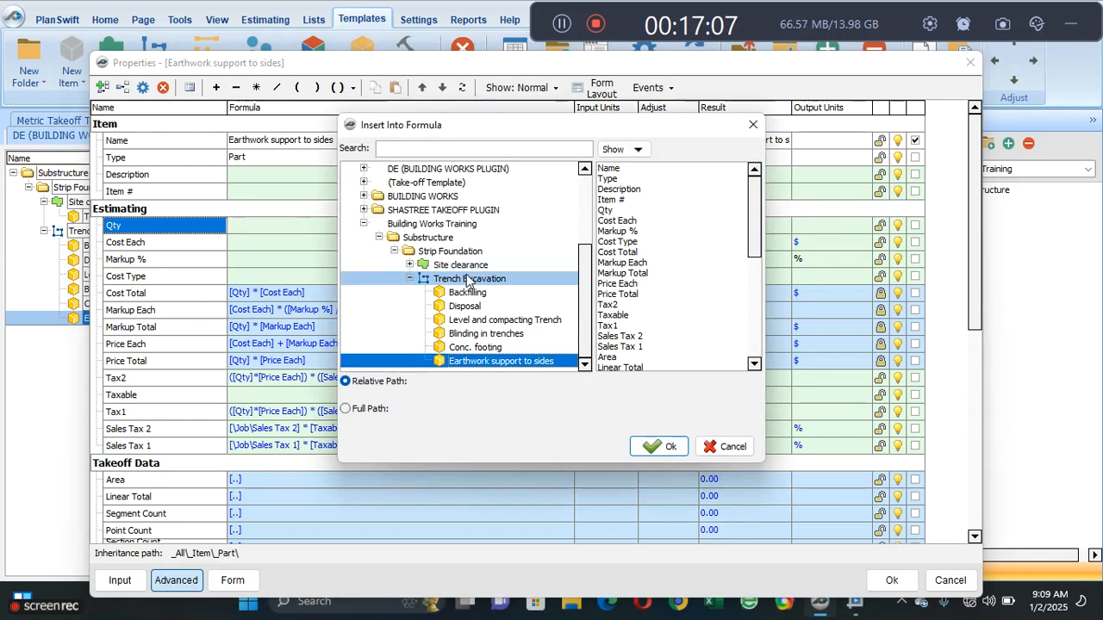
pyautogui.click(470, 279)
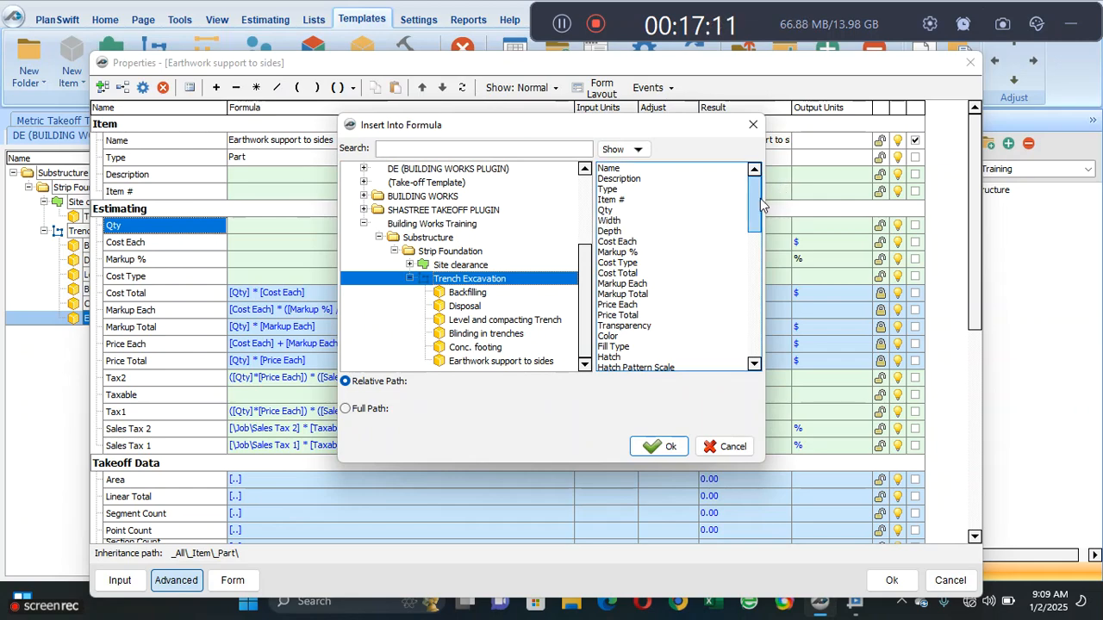
pyautogui.moveTo(756, 198); pyautogui.dragTo(747, 266)
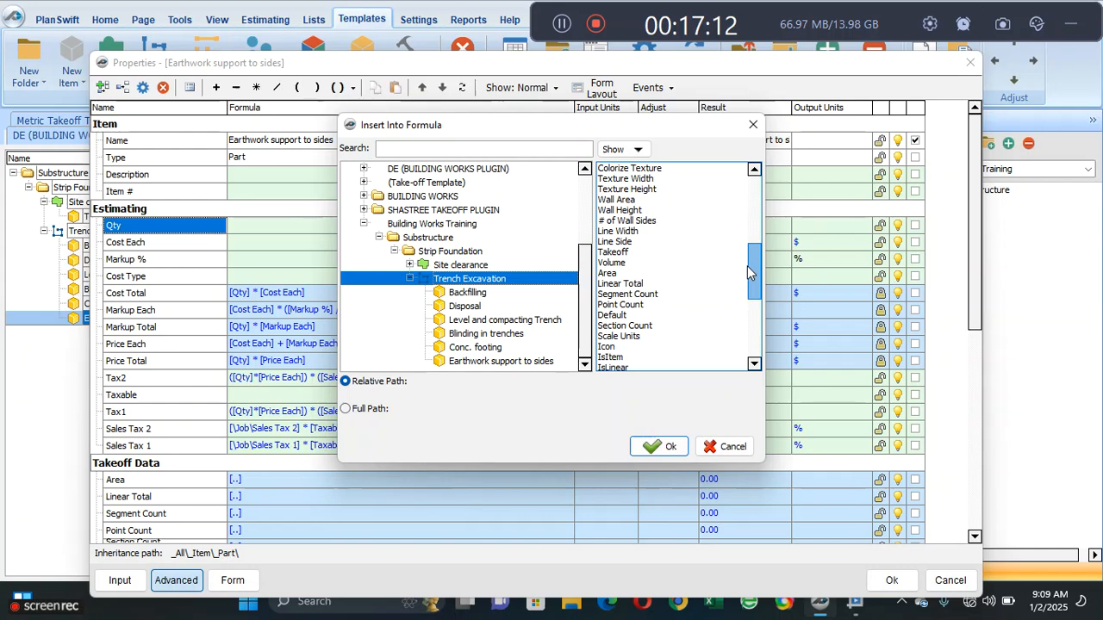
pyautogui.click(613, 283)
pyautogui.click(658, 446)
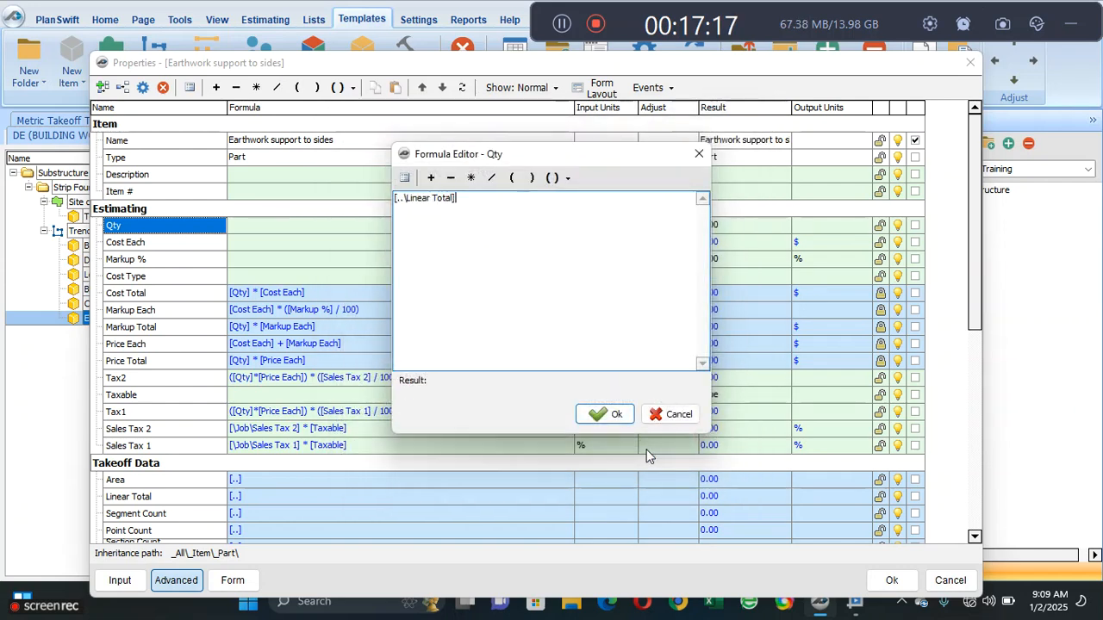
pyautogui.click(607, 416)
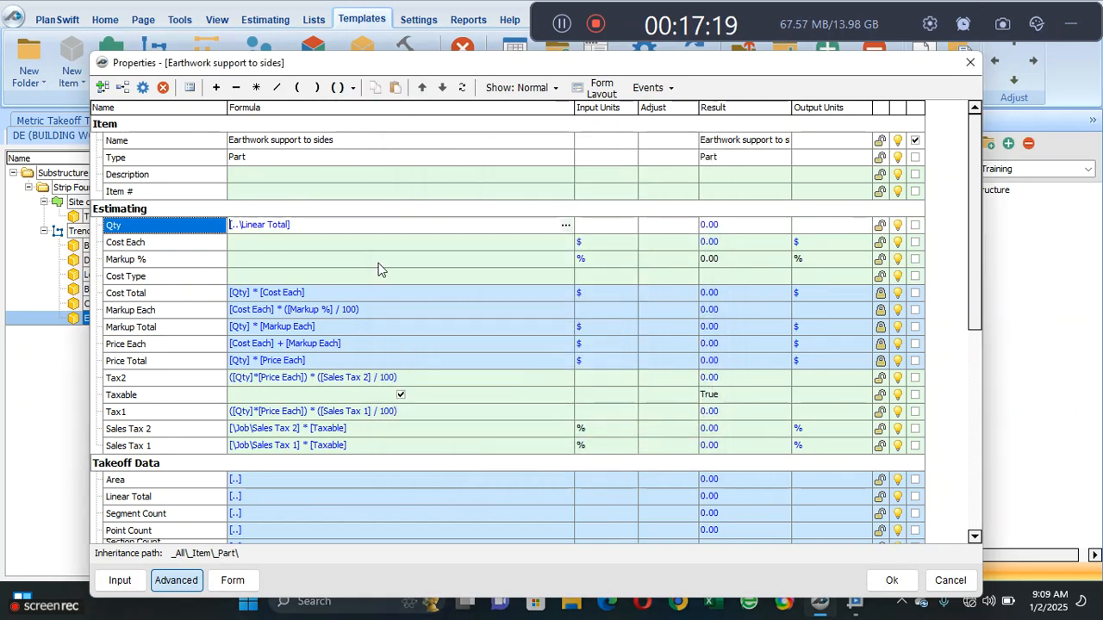
# - Multiply the Linear Total in the Earthwork support Qty formula by the Depth of Trench Excavation
pyautogui.click(327, 225)
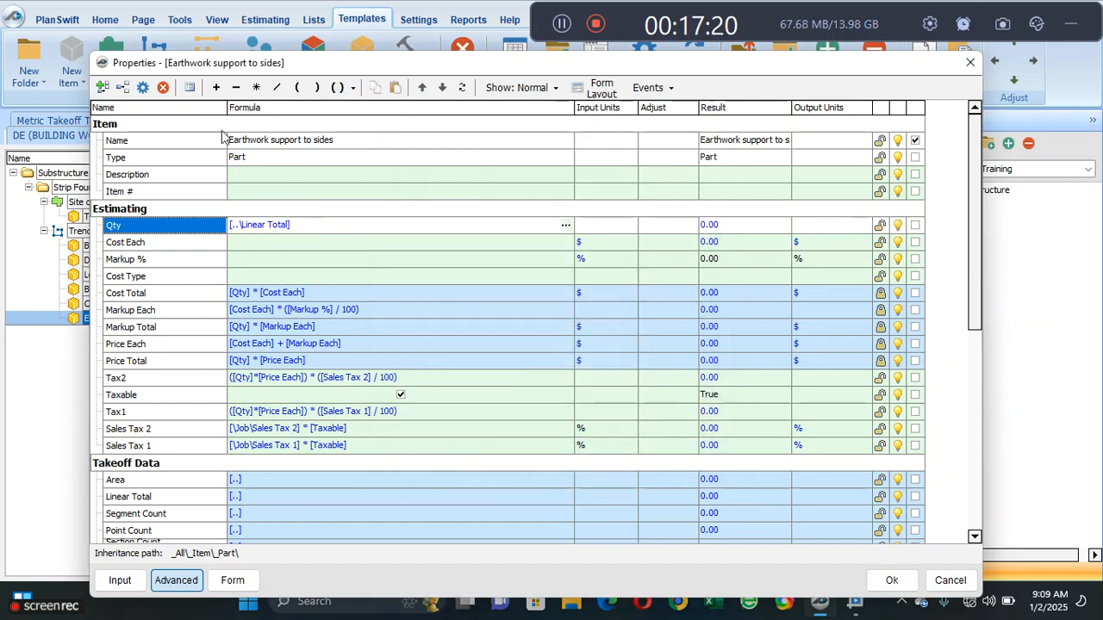
pyautogui.click(256, 87)
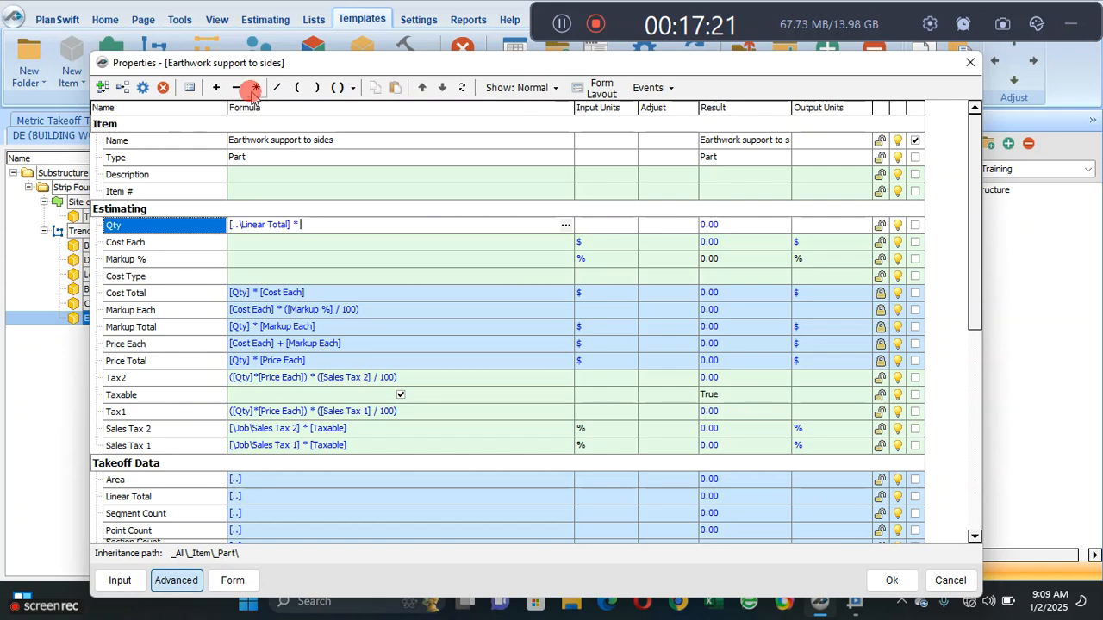
pyautogui.click(566, 225)
pyautogui.click(405, 178)
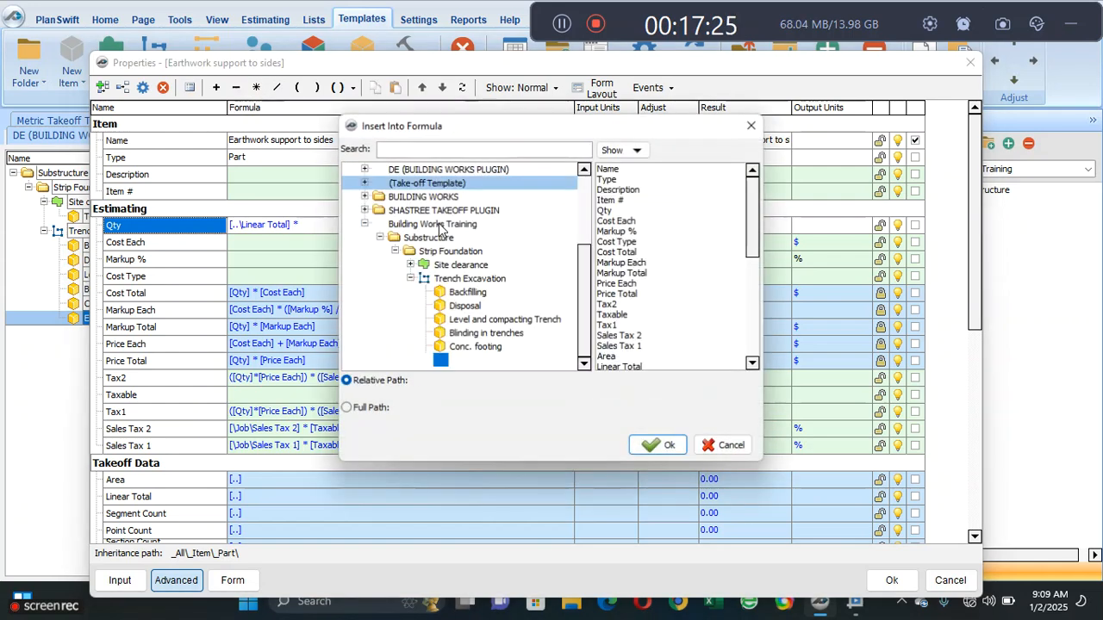
pyautogui.click(487, 279)
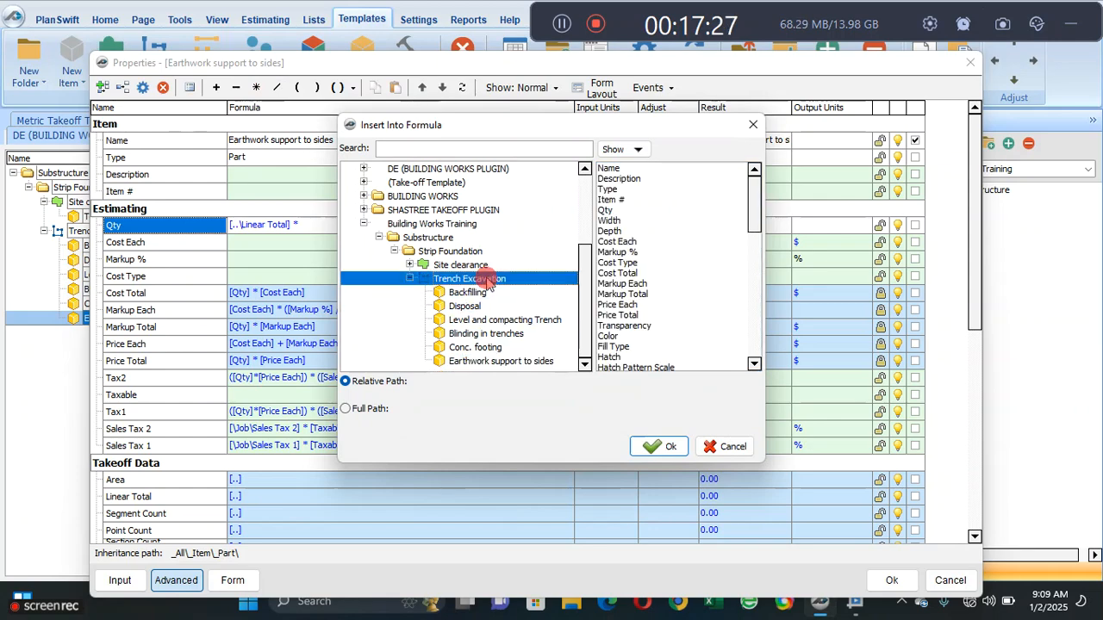
pyautogui.click(610, 221)
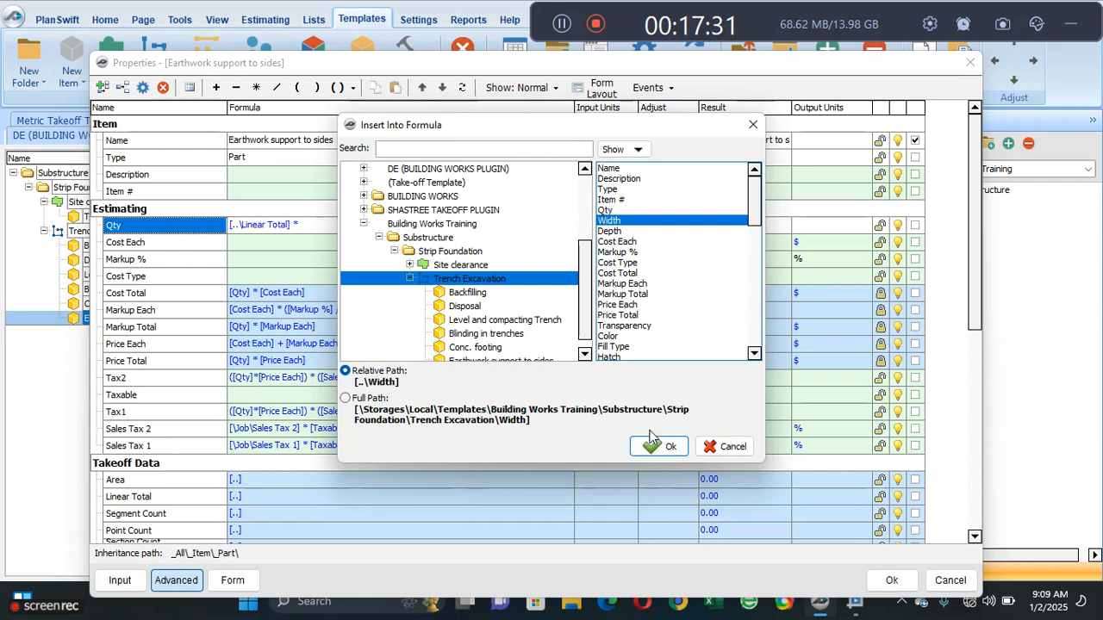
pyautogui.click(622, 231)
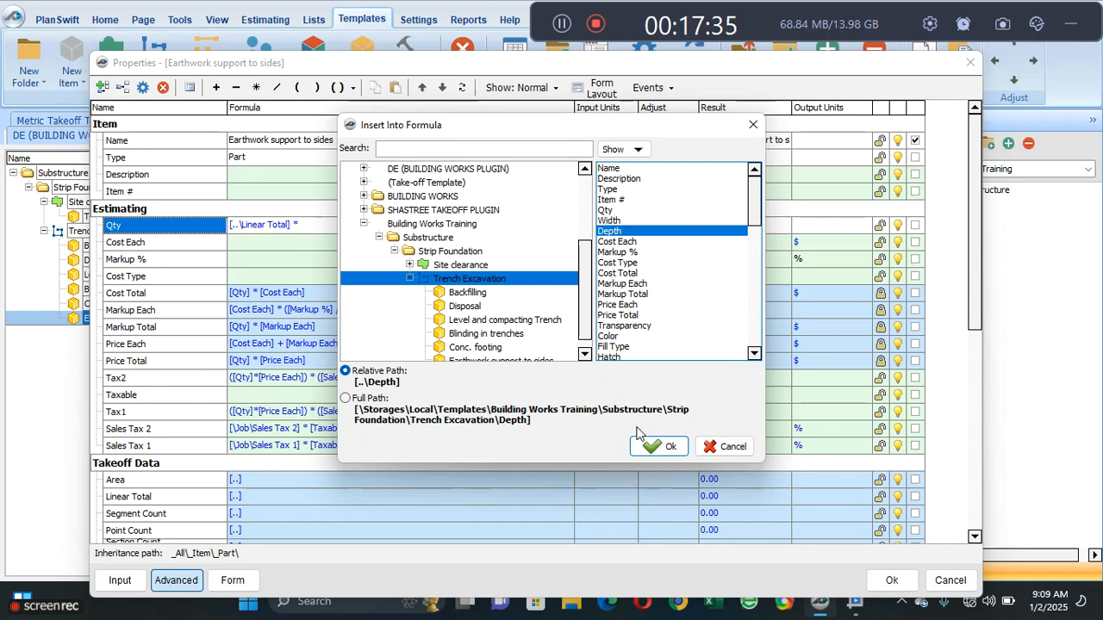
pyautogui.click(657, 446)
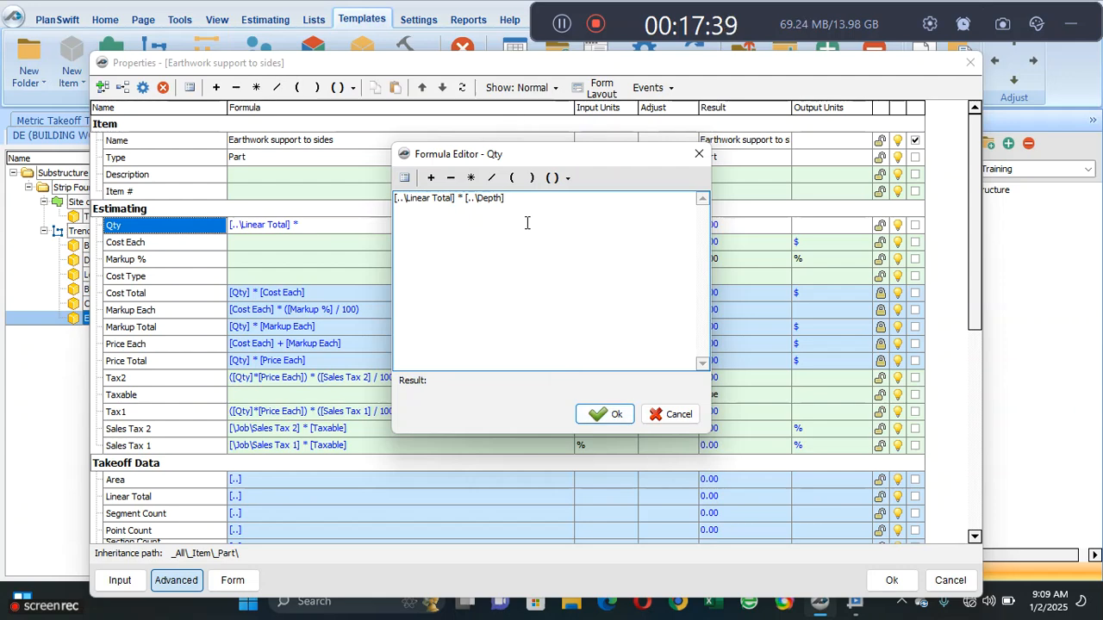
# - Multiply the Earthwork support Qty formula by 2 and accept the formula and the part's properties
pyautogui.click(470, 177)
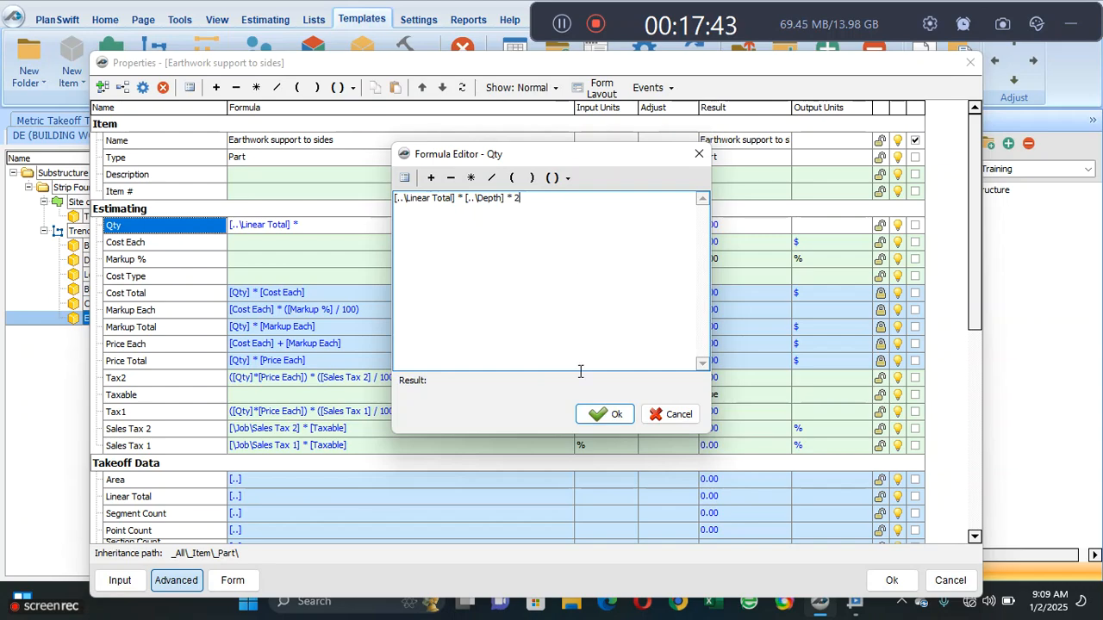
pyautogui.click(607, 414)
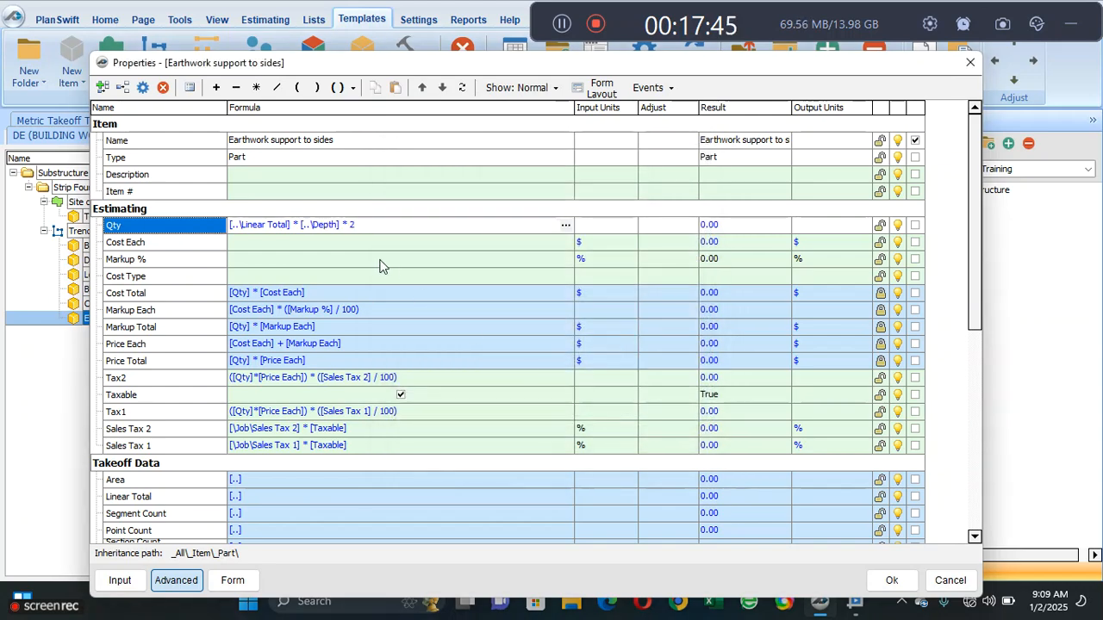
pyautogui.click(892, 580)
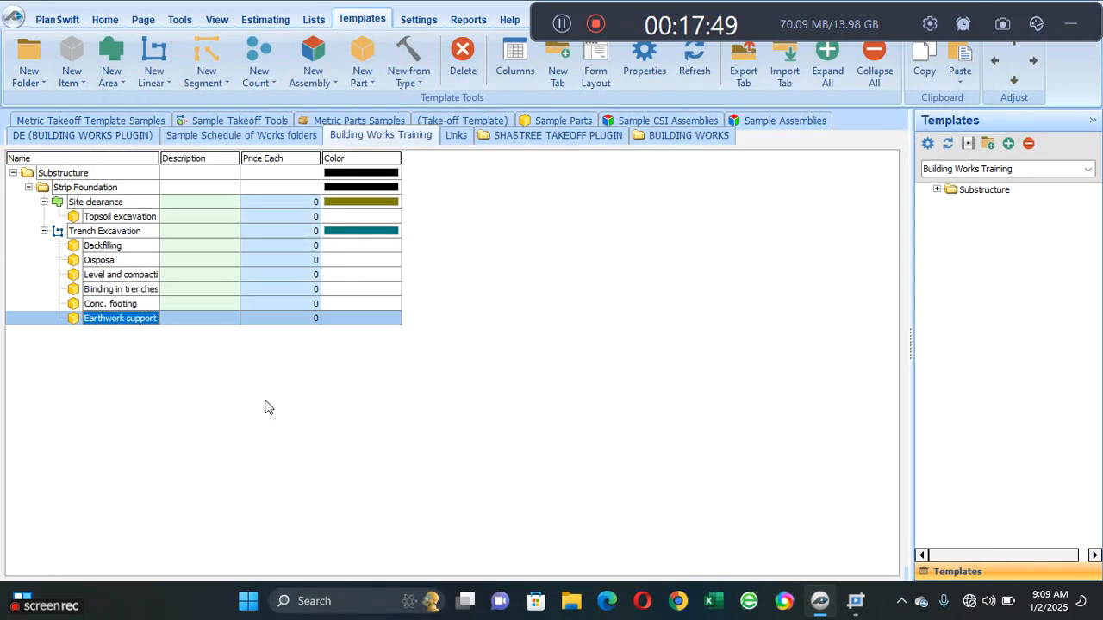
# - Start the Qty formula of Level and compacting Trench with the Linear Total of Trench Excavation
pyautogui.doubleClick(135, 277)
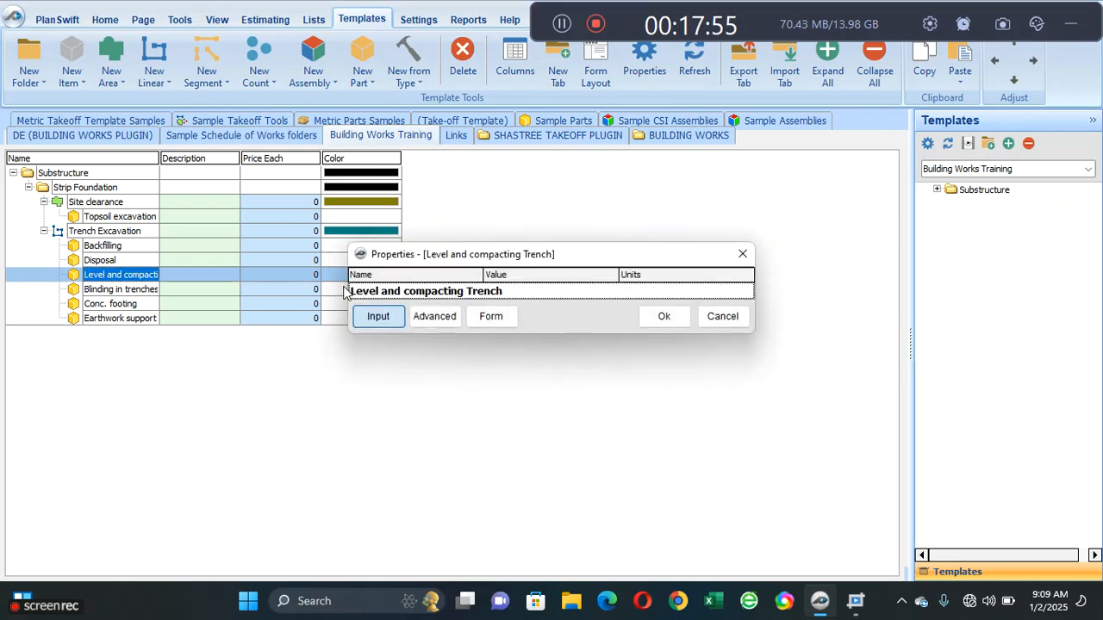
pyautogui.click(434, 314)
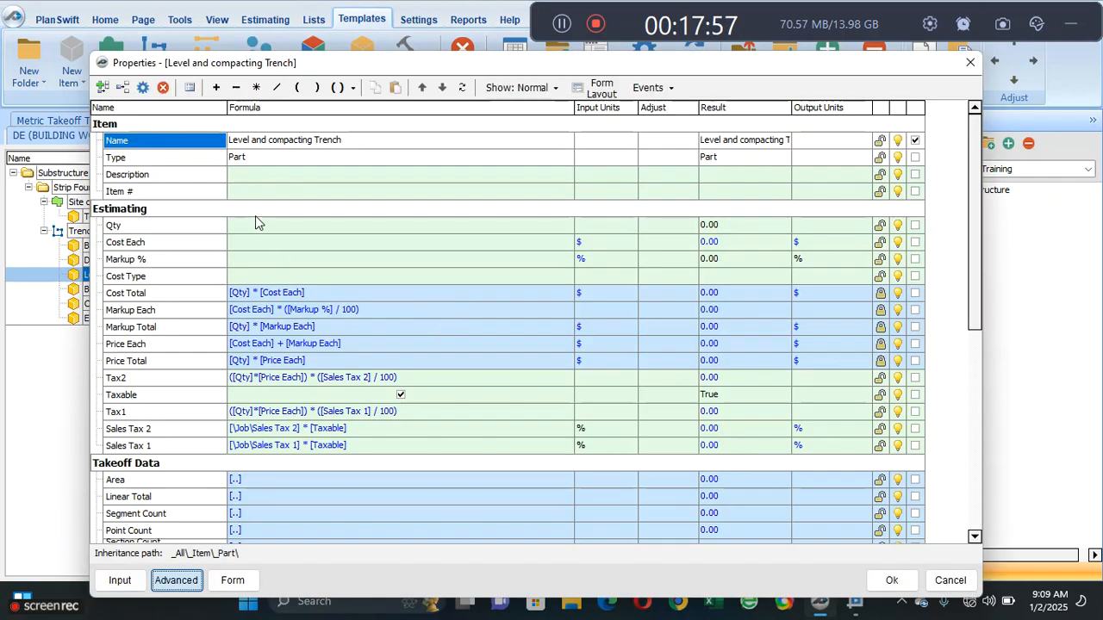
pyautogui.click(255, 226)
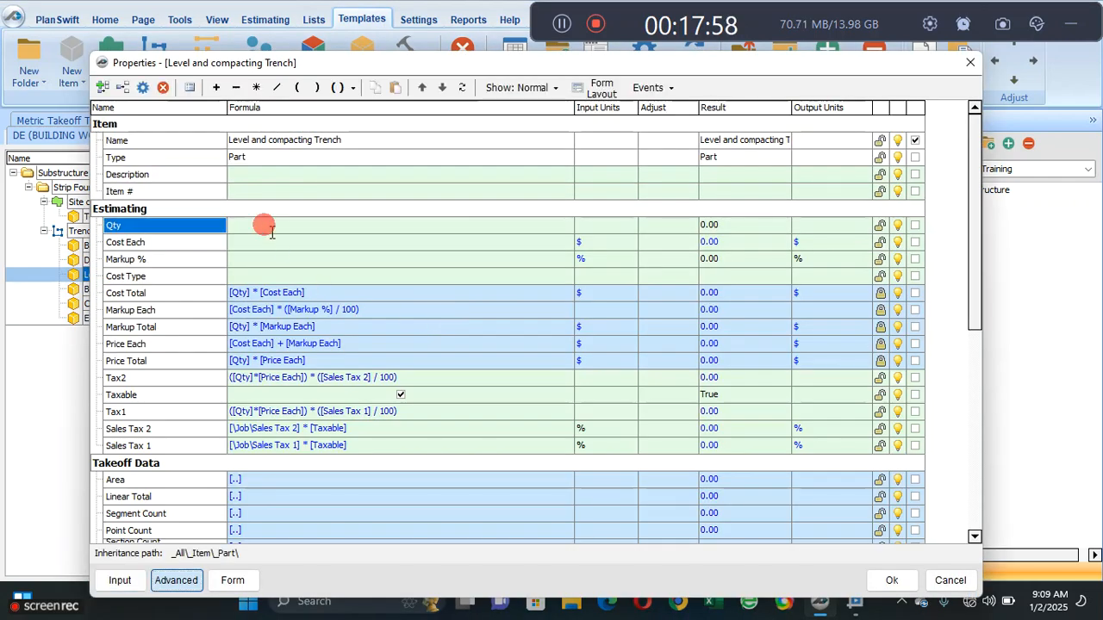
pyautogui.click(566, 225)
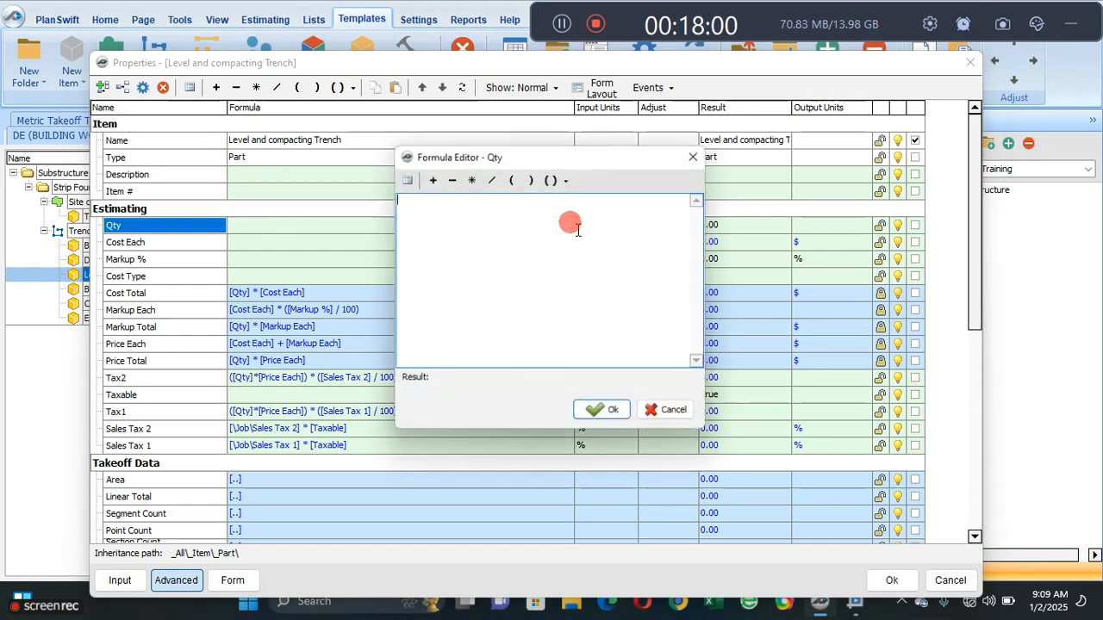
pyautogui.click(403, 179)
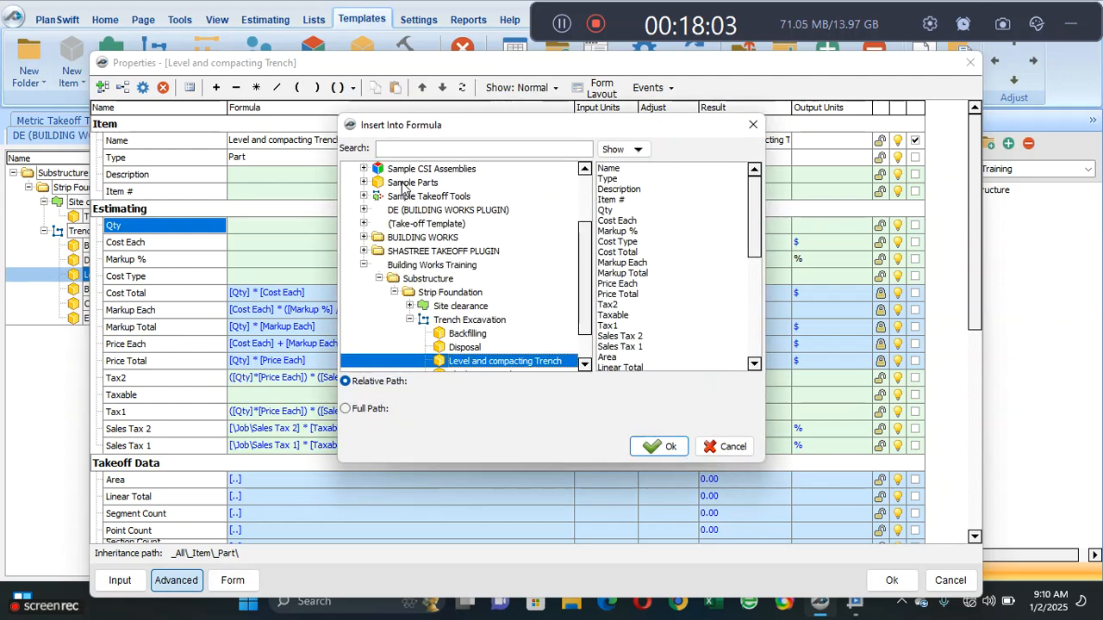
pyautogui.click(480, 322)
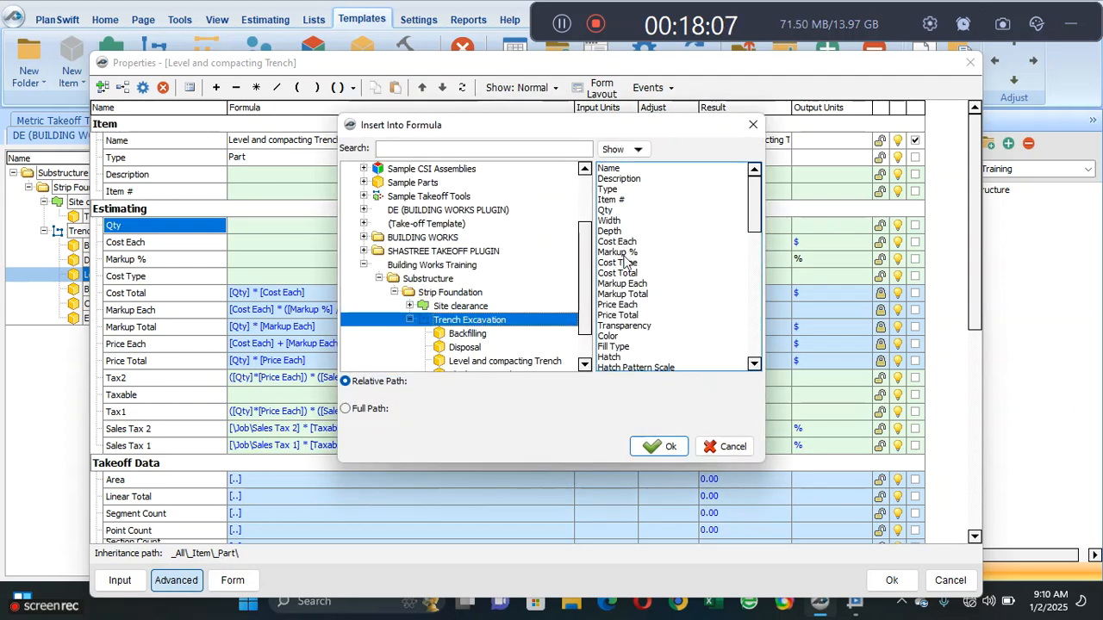
pyautogui.moveTo(750, 205); pyautogui.dragTo(752, 269)
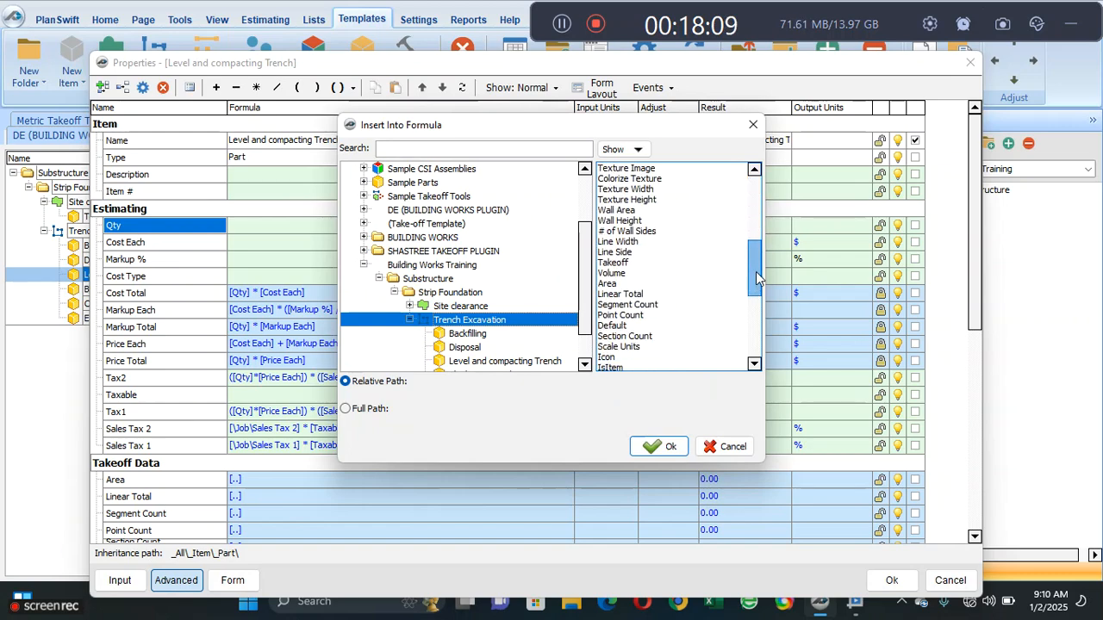
pyautogui.click(676, 294)
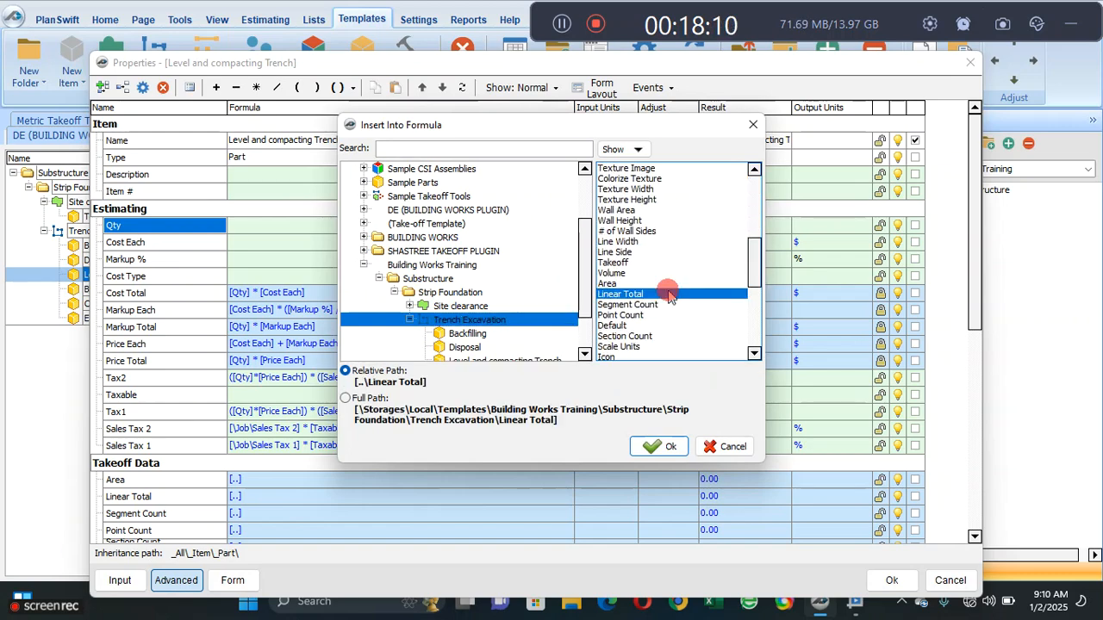
pyautogui.click(659, 446)
# - Multiply the Linear Total in the Level and compacting Trench Qty formula by the Width of Trench Excavation and accept the formula
pyautogui.click(470, 177)
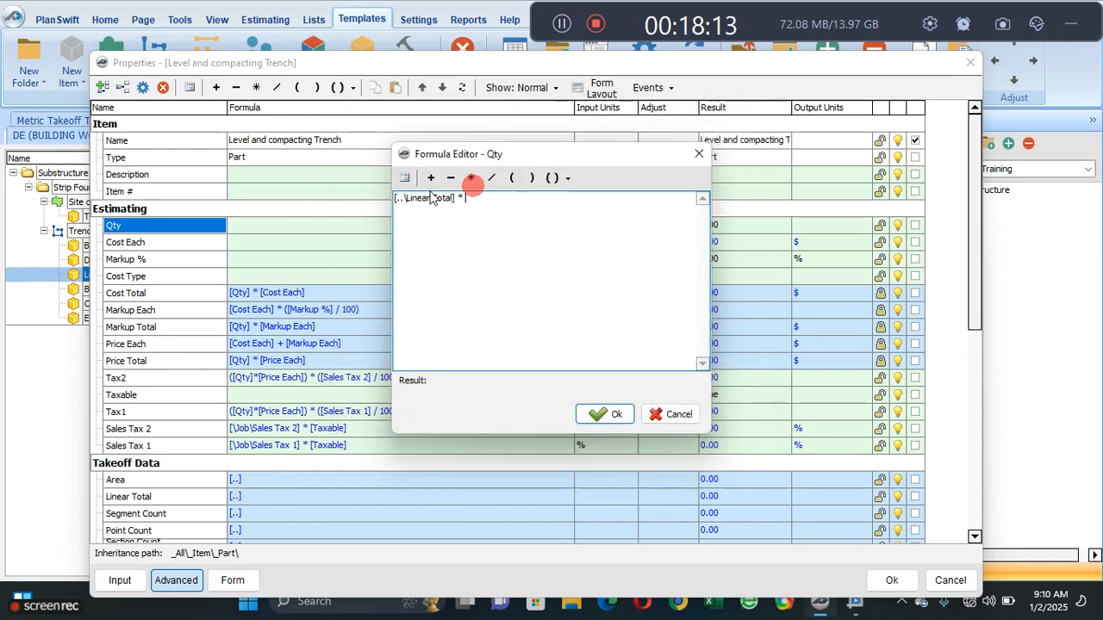
pyautogui.click(405, 179)
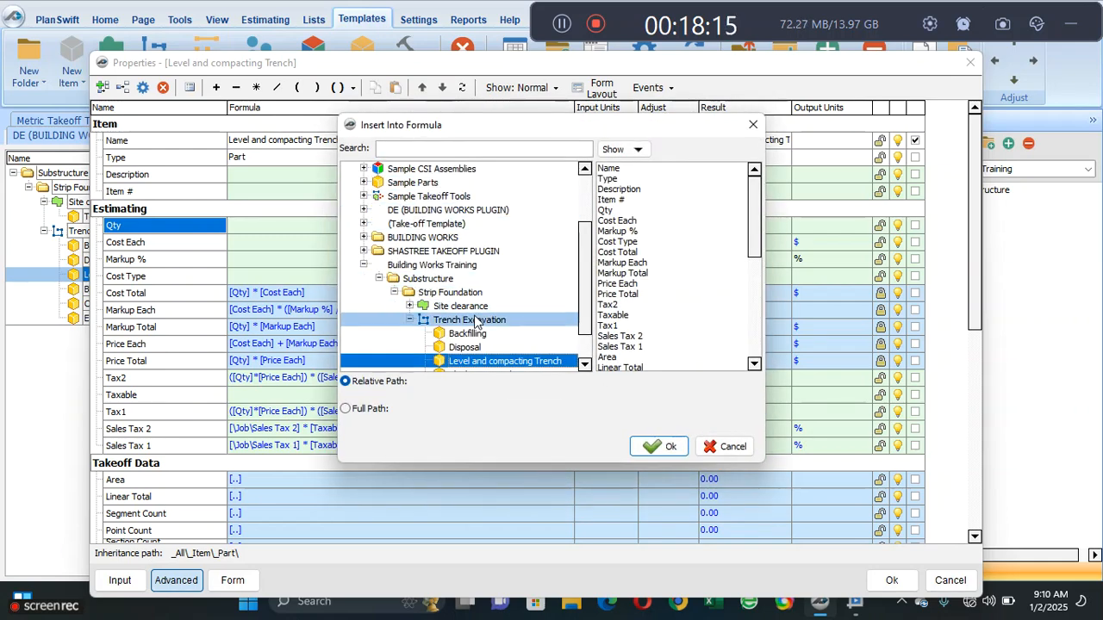
pyautogui.click(472, 320)
pyautogui.click(619, 222)
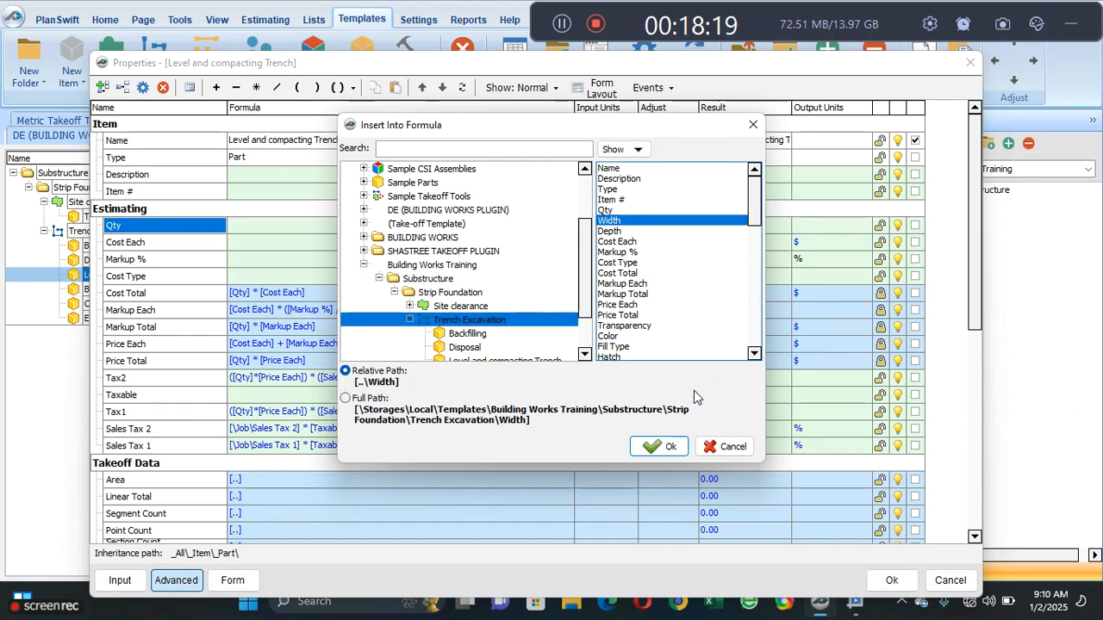
pyautogui.click(660, 446)
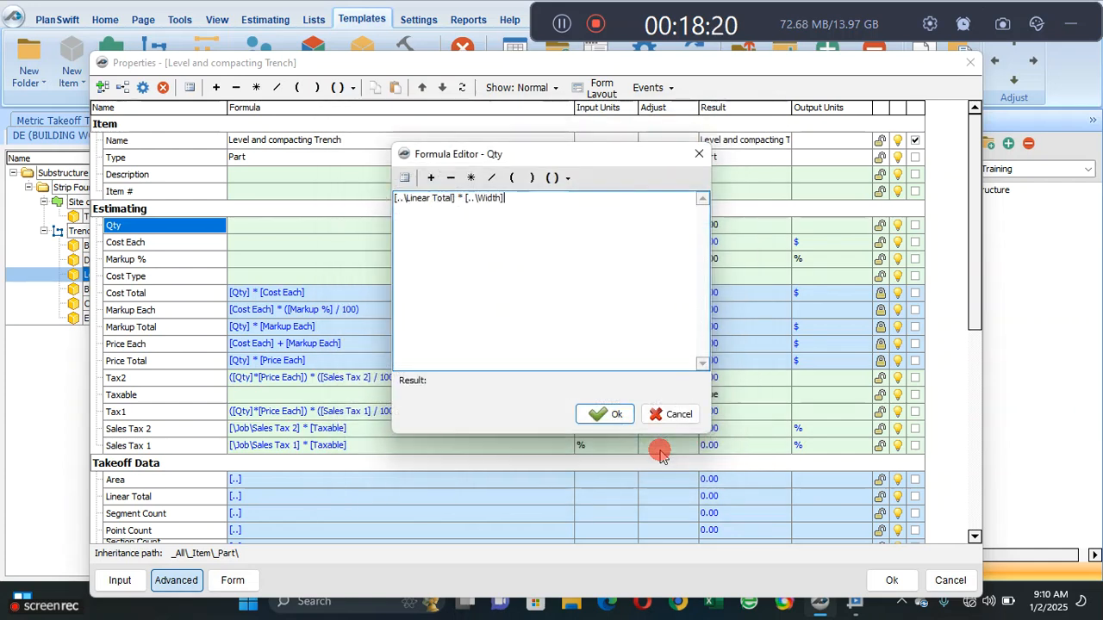
pyautogui.click(602, 414)
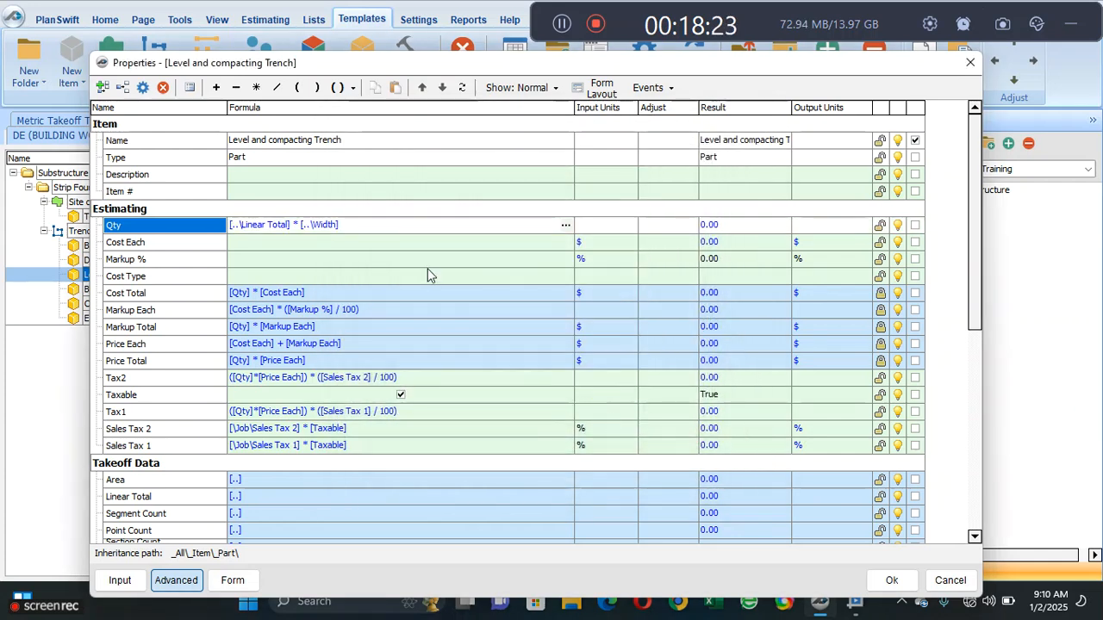
# - Set the Qty input units of Level and compacting Trench to SQ M and accept the part's properties
pyautogui.click(601, 226)
pyautogui.click(629, 225)
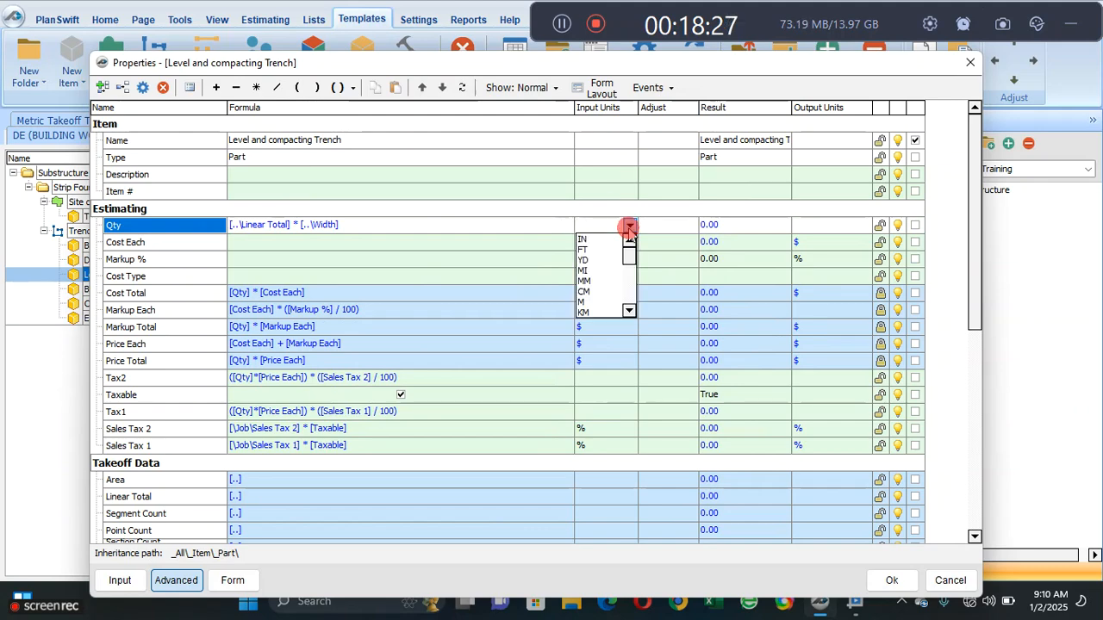
pyautogui.scroll(-6, 624, 310)
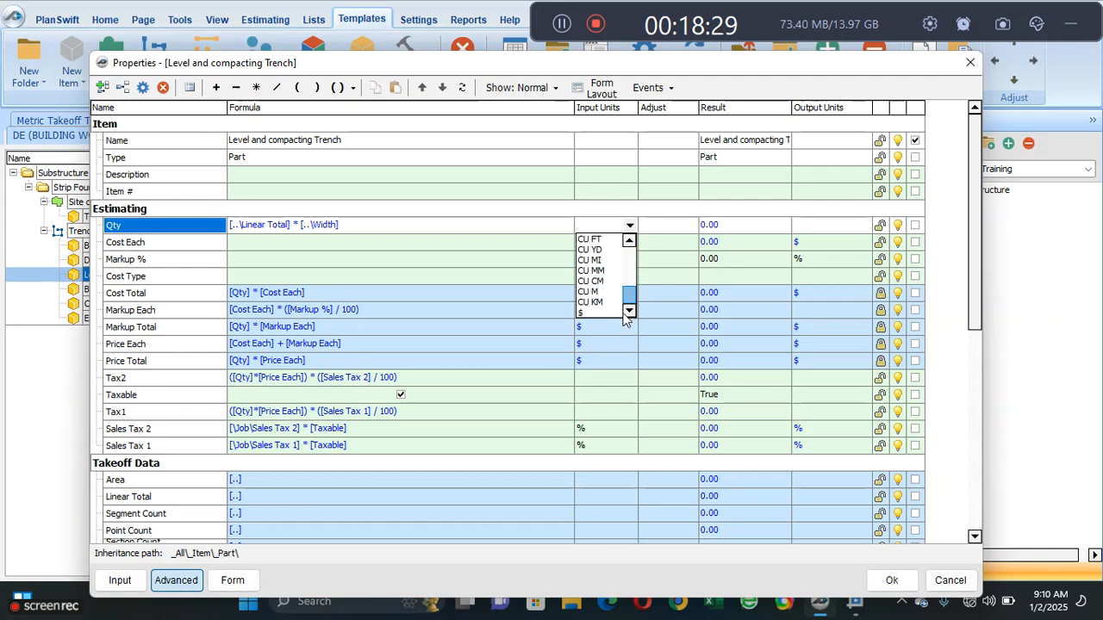
pyautogui.scroll(3, 626, 301)
pyautogui.click(610, 280)
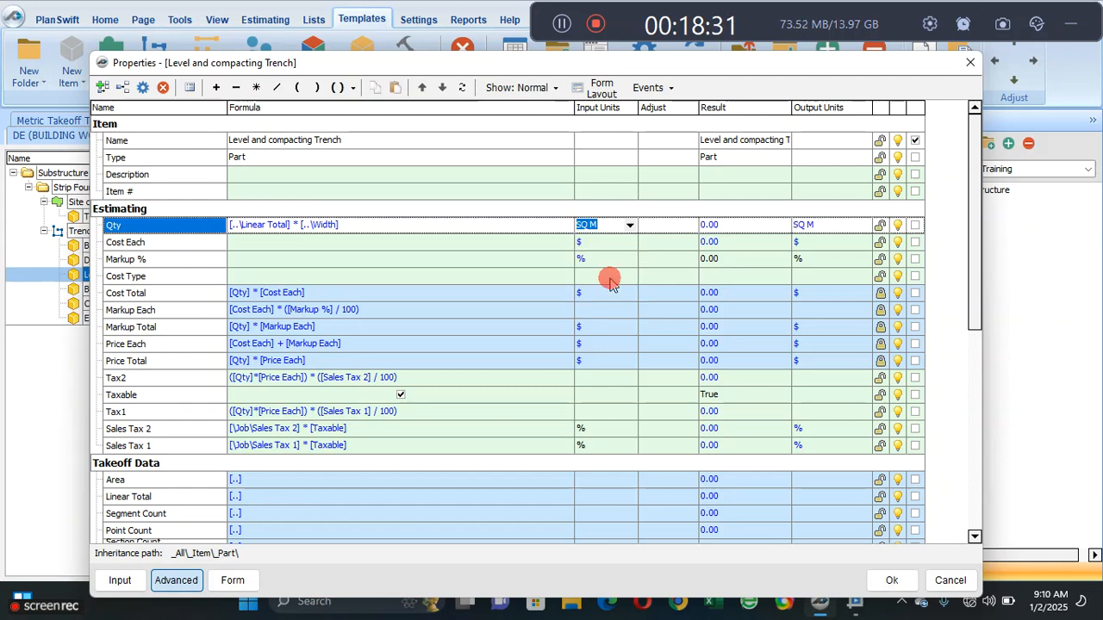
pyautogui.click(525, 245)
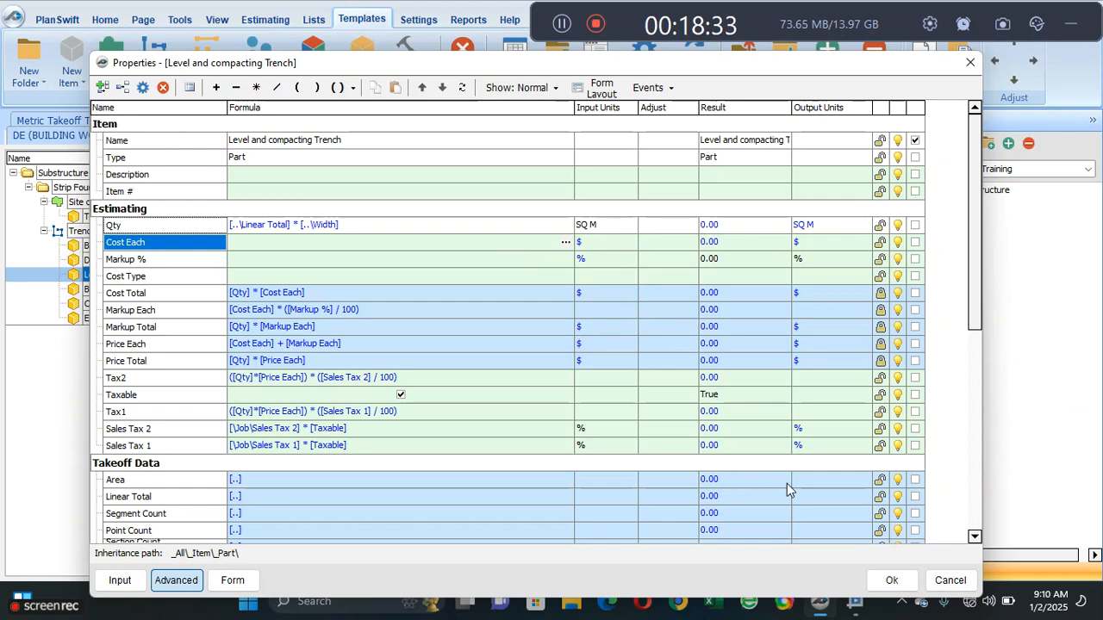
pyautogui.click(892, 582)
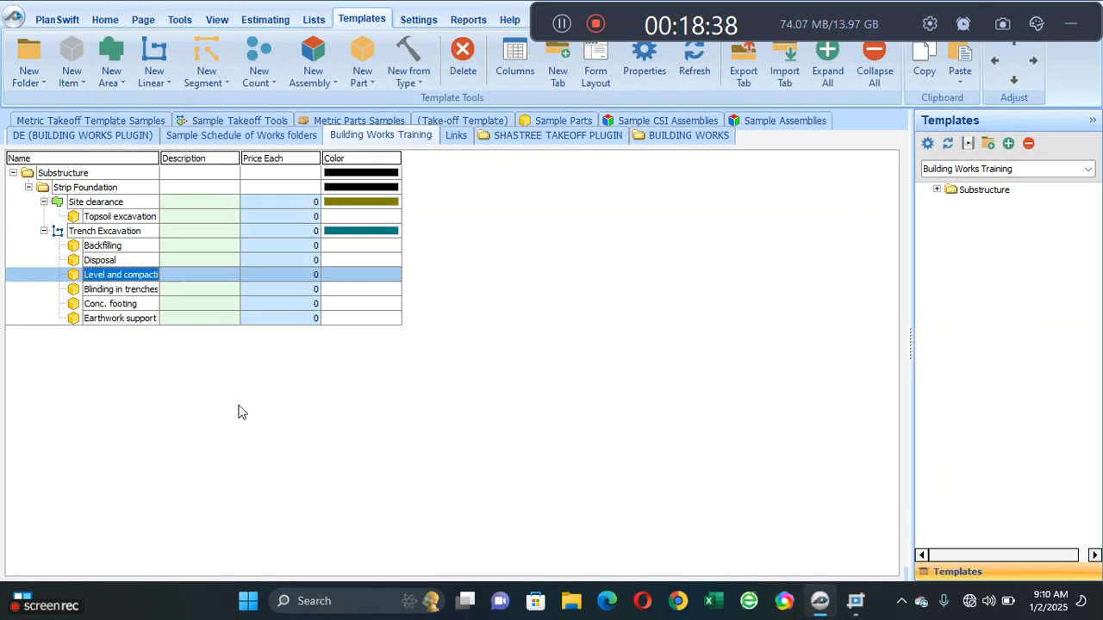
# - Set the Qty input units of the Earthwork support to sides part to SQ M and accept its properties
pyautogui.doubleClick(104, 317)
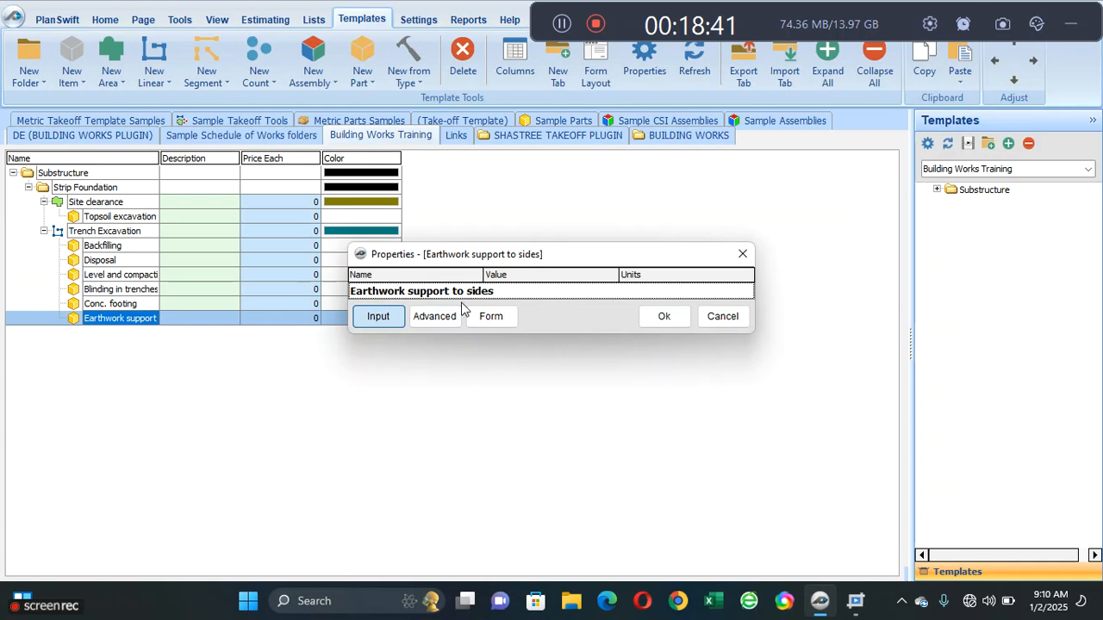
pyautogui.click(453, 315)
pyautogui.click(585, 226)
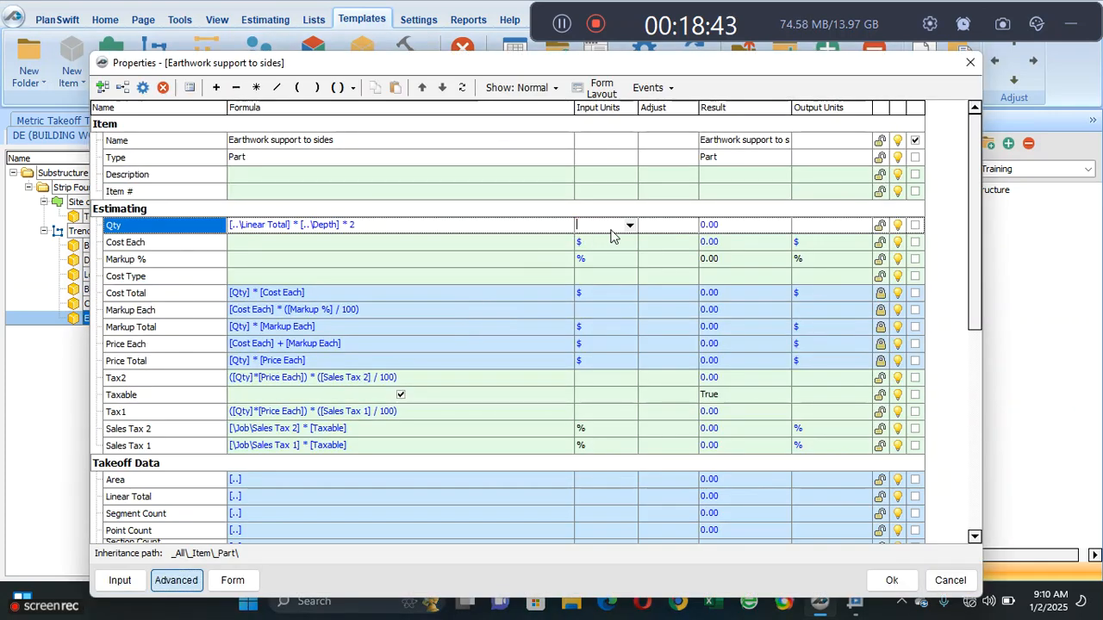
pyautogui.click(630, 224)
pyautogui.moveTo(630, 258); pyautogui.dragTo(645, 278)
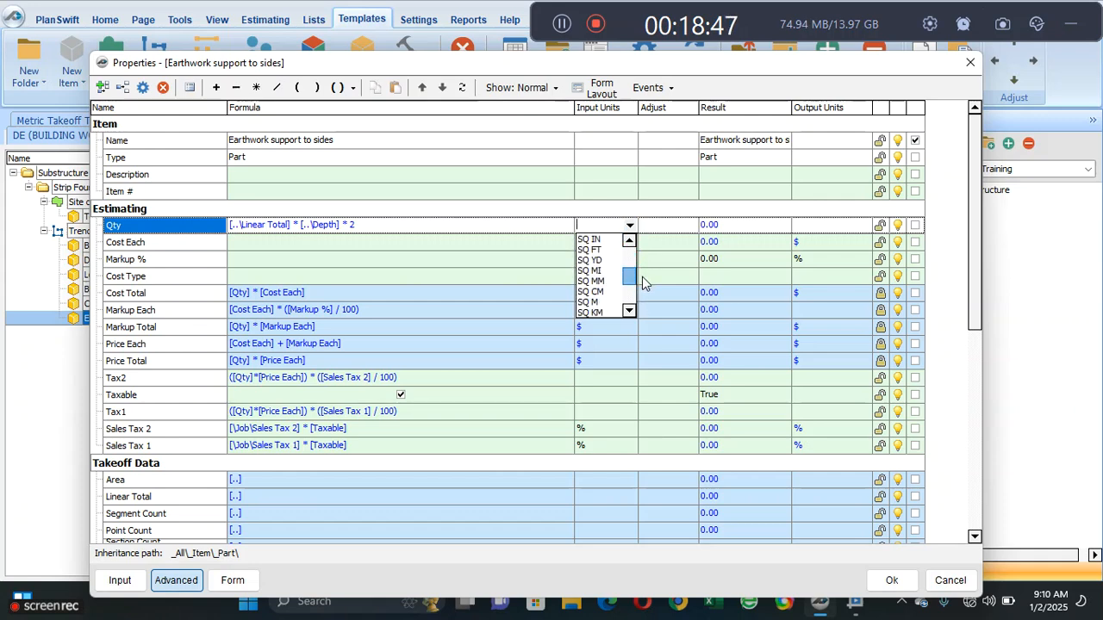
pyautogui.click(601, 301)
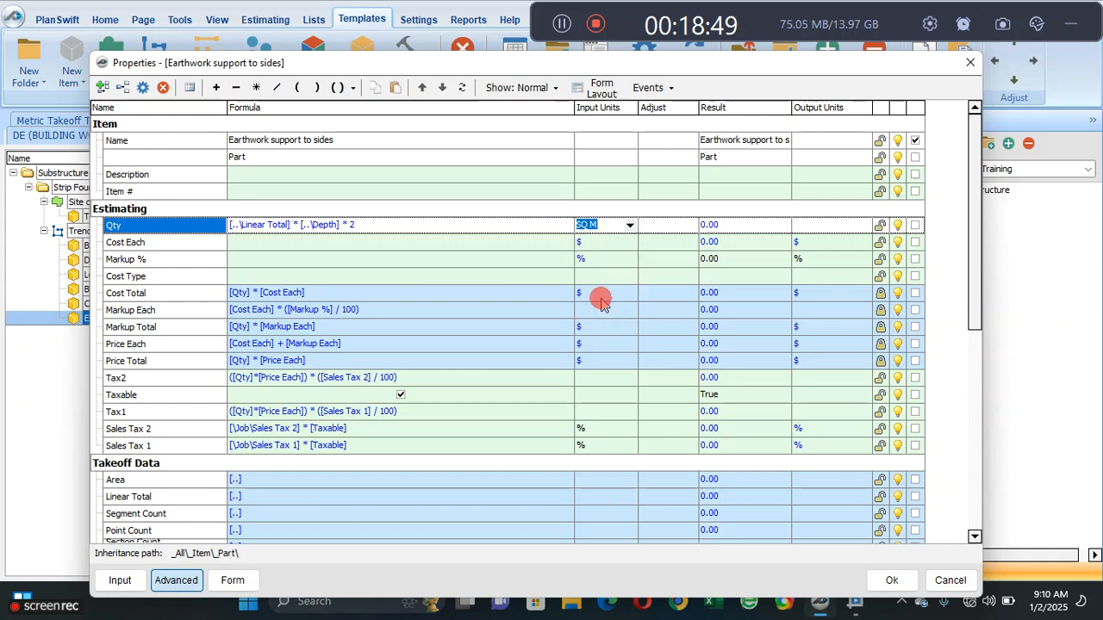
pyautogui.click(536, 263)
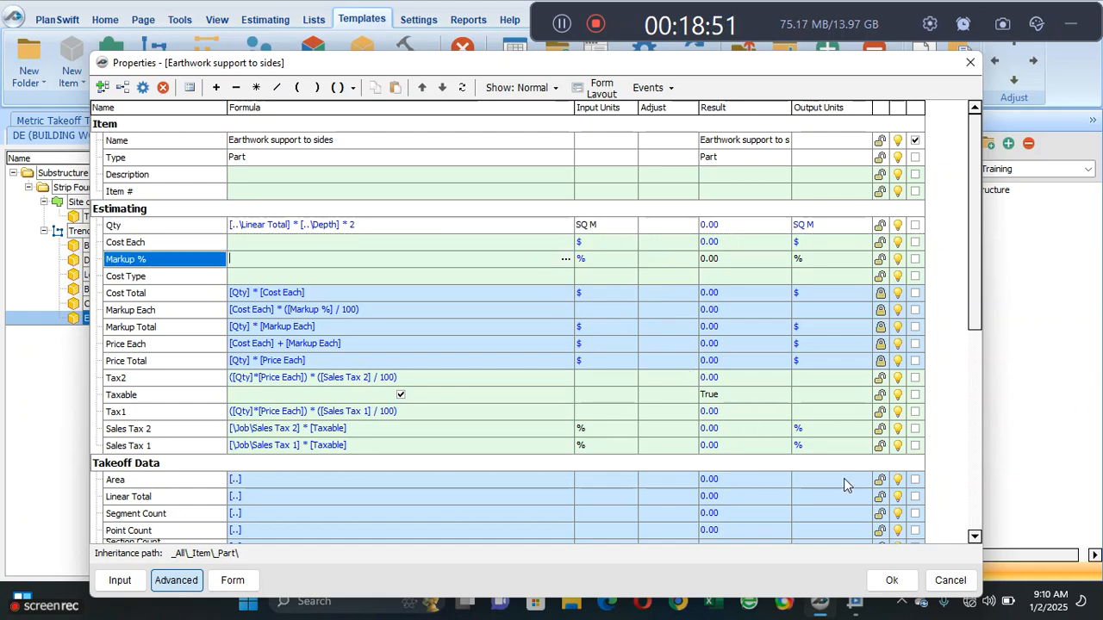
pyautogui.click(894, 581)
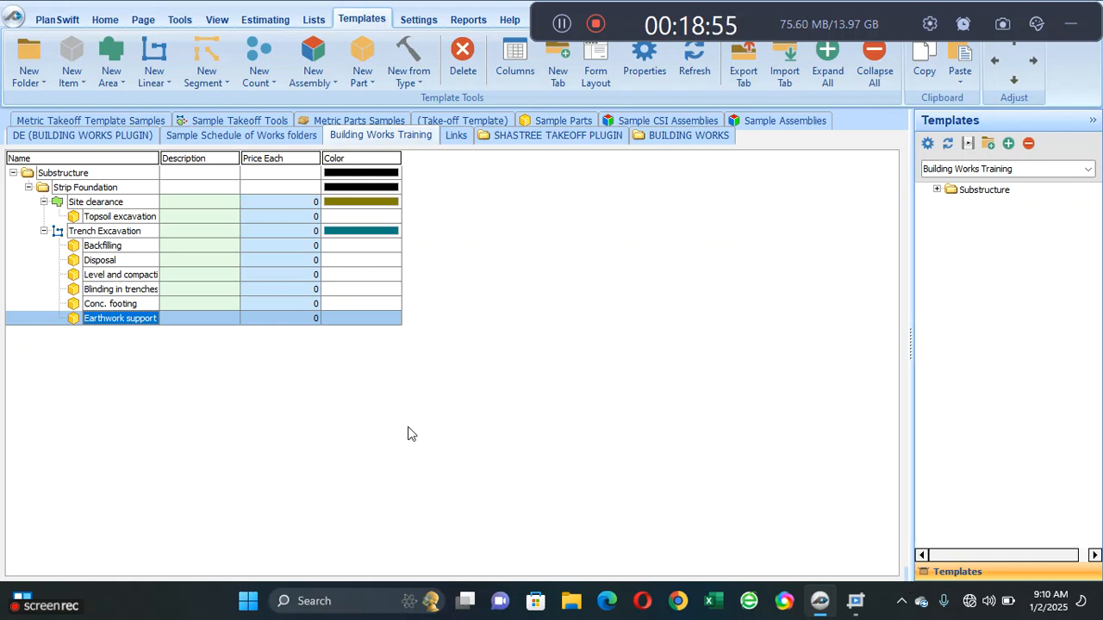
# - Add a number property named Width to the Estimating group of the Backfilling part, directly above Cost Each
pyautogui.doubleClick(121, 248)
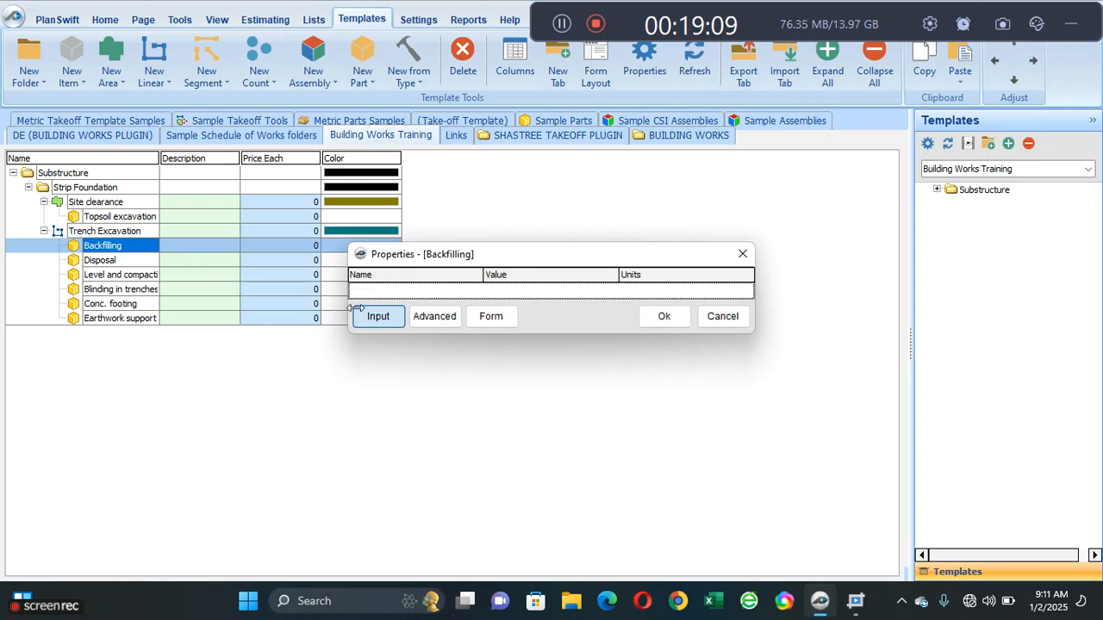
pyautogui.click(435, 318)
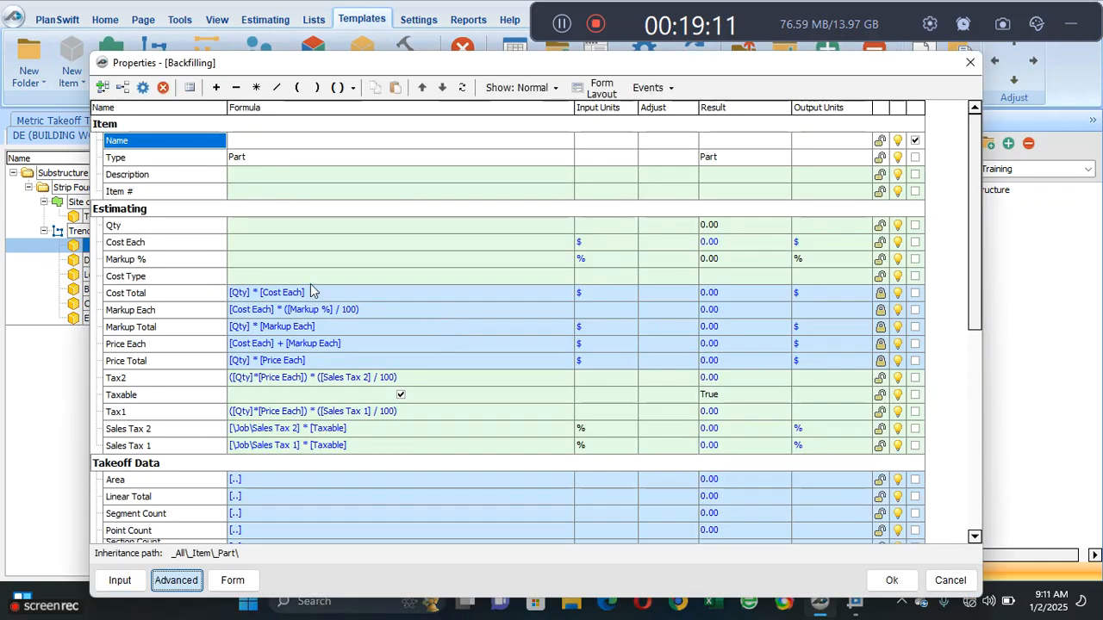
pyautogui.click(157, 242)
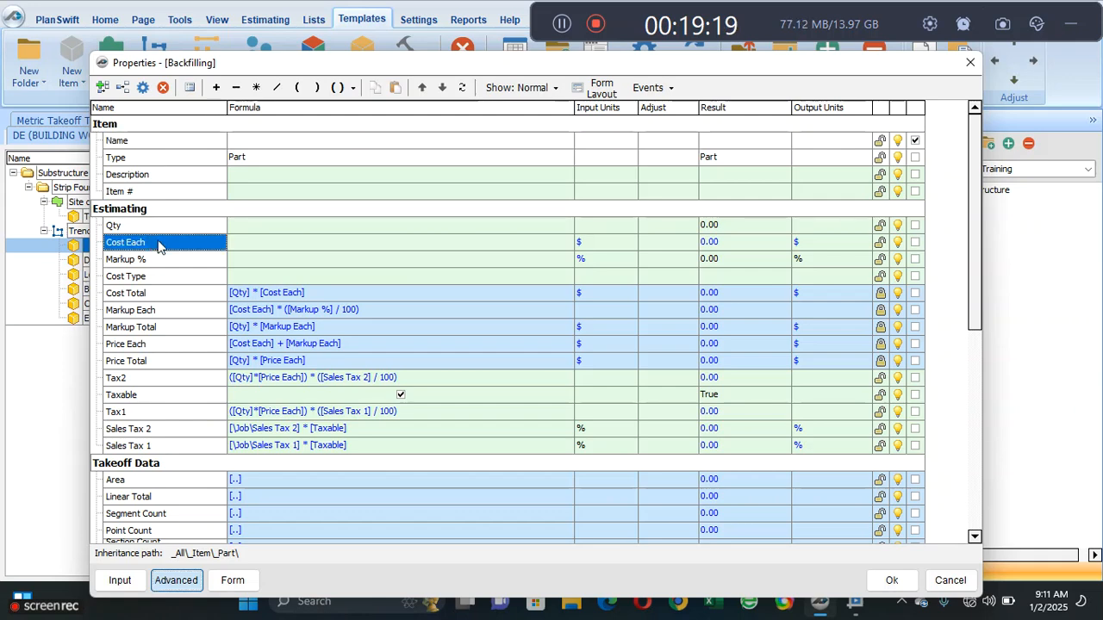
pyautogui.click(120, 88)
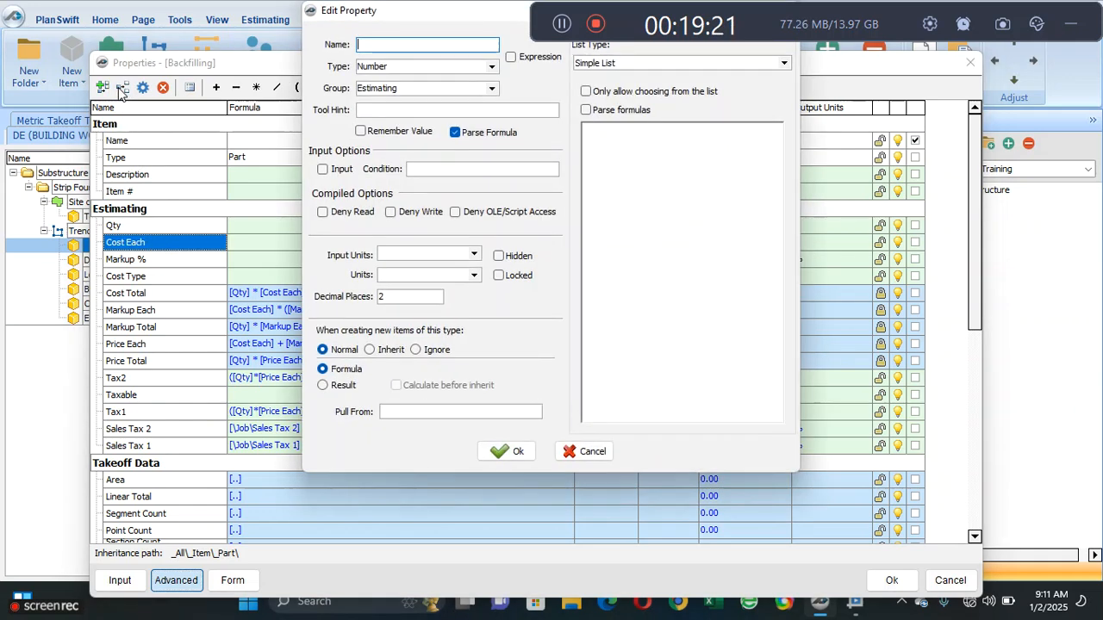
pyautogui.moveTo(362, 11); pyautogui.dragTo(338, 181)
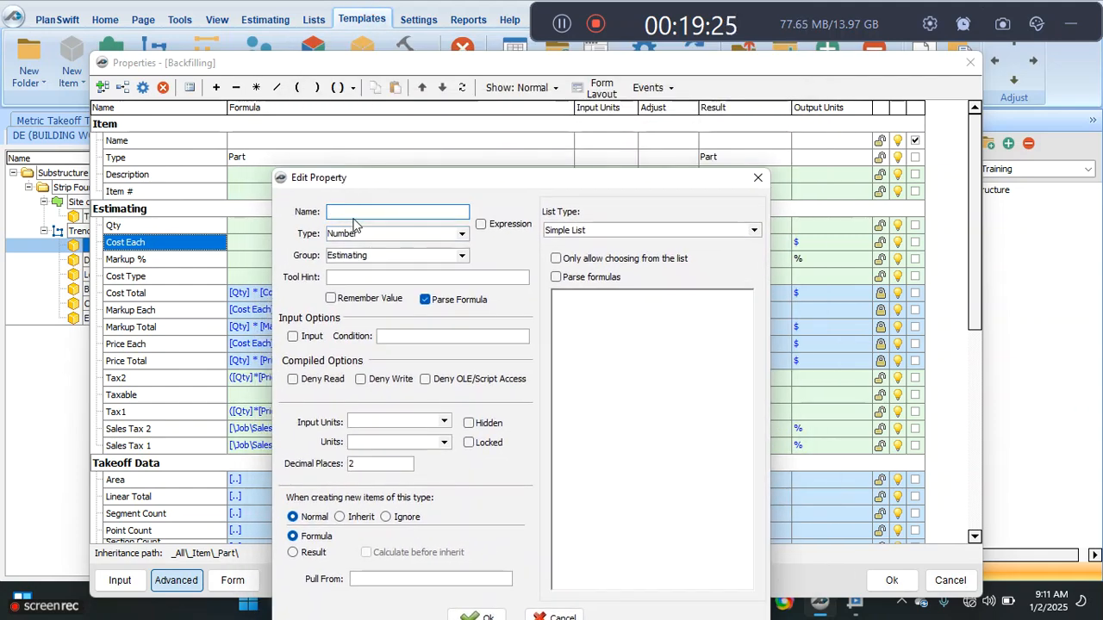
pyautogui.write('Wid')
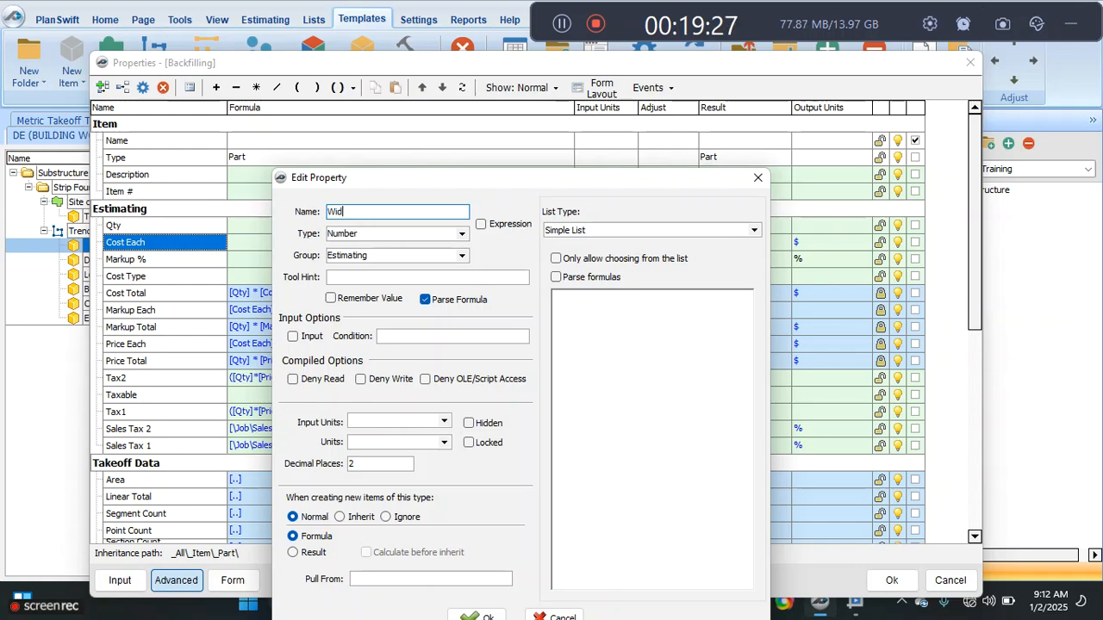
pyautogui.write('th')
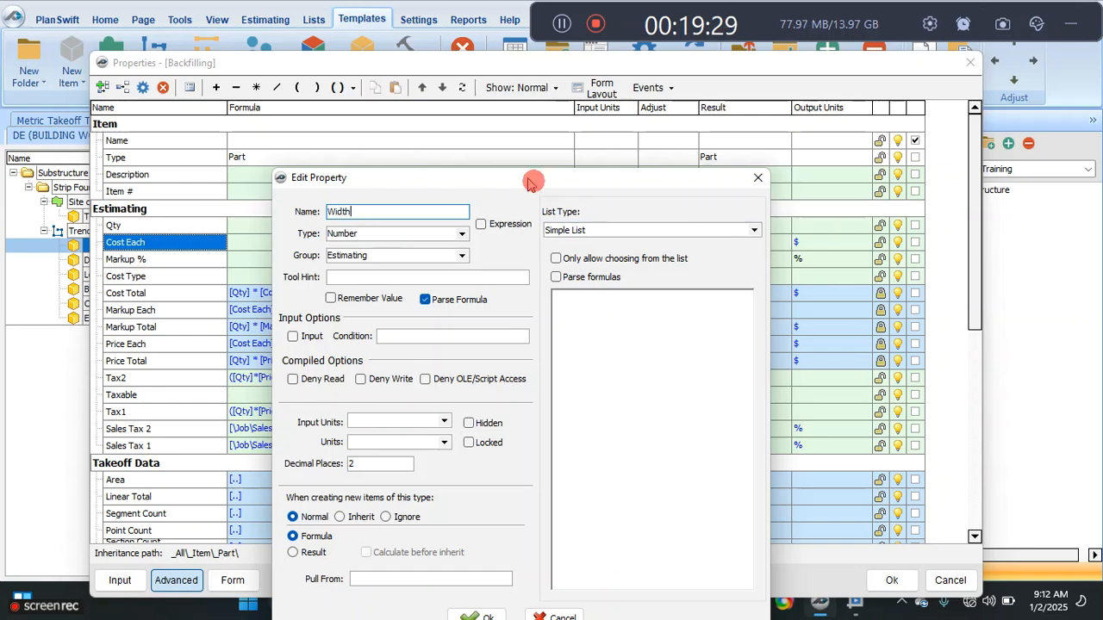
pyautogui.moveTo(534, 179); pyautogui.dragTo(338, 69)
pyautogui.click(292, 509)
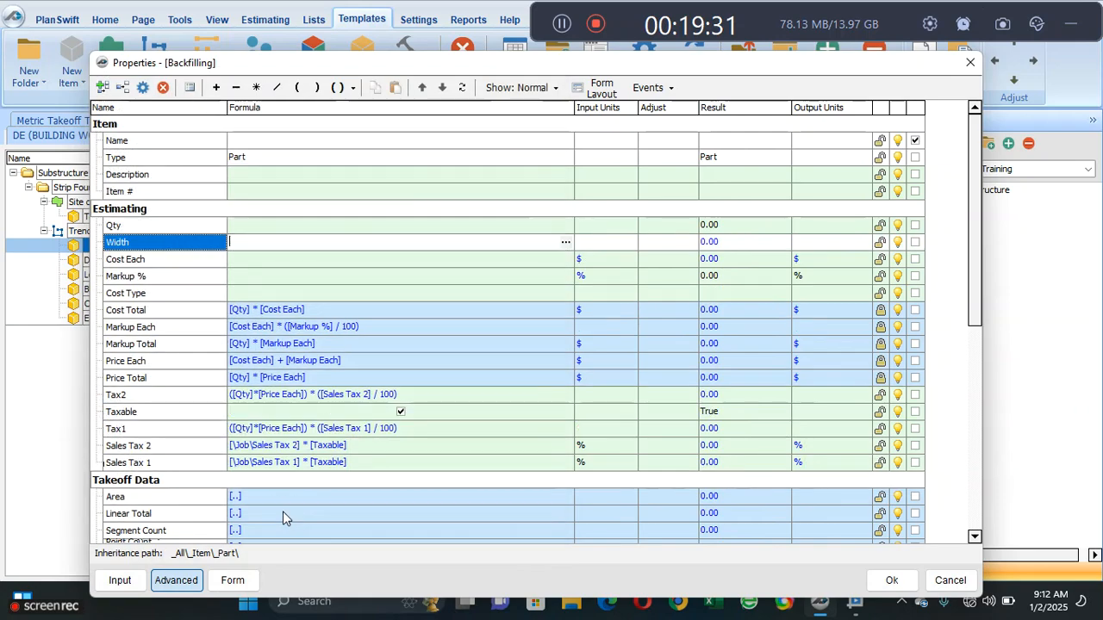
# - Add a number property named Depth to the Estimating group of the Backfilling part
pyautogui.click(172, 260)
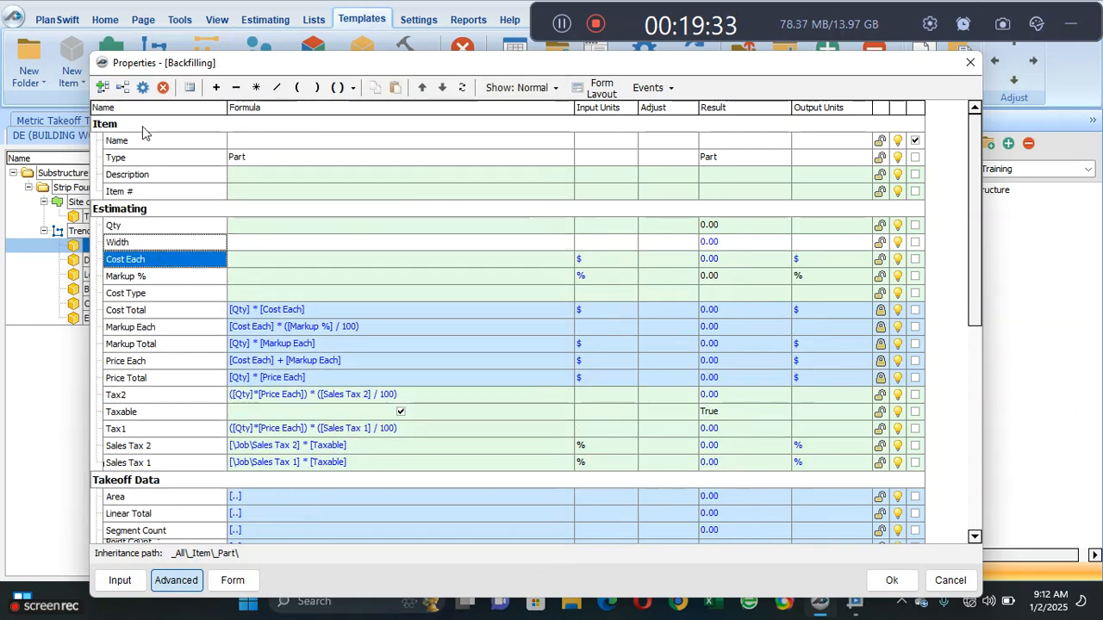
pyautogui.click(121, 88)
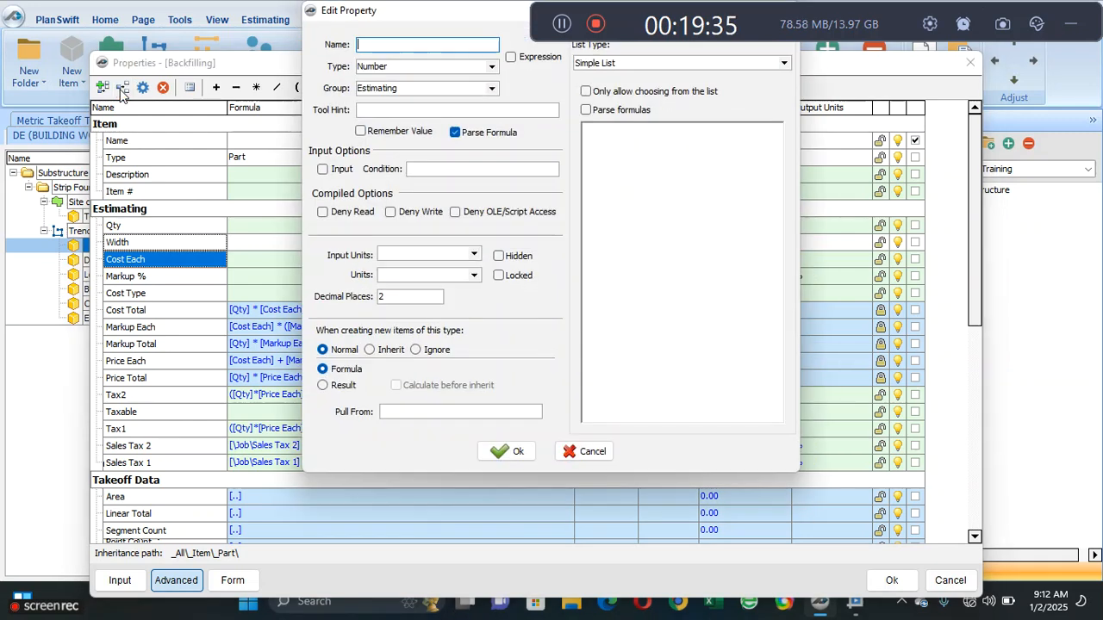
pyautogui.write('Depth')
pyautogui.click(510, 452)
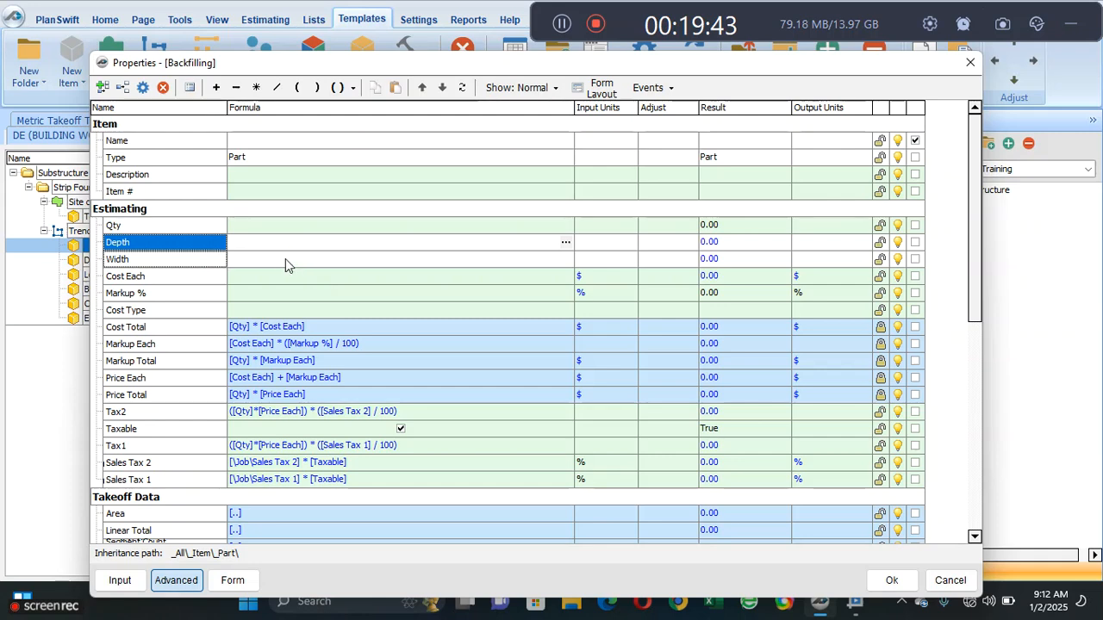
# - Insert a relative reference to Trench Excavation's Width, [..\Width], into the formula of Backfilling's Depth property
pyautogui.click(285, 259)
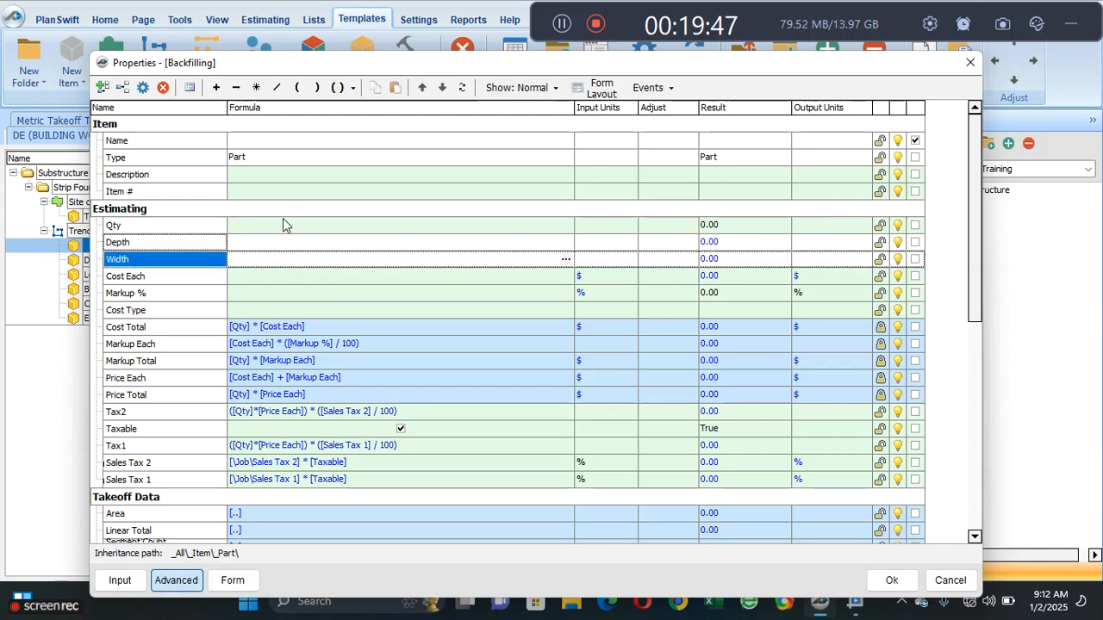
pyautogui.click(263, 244)
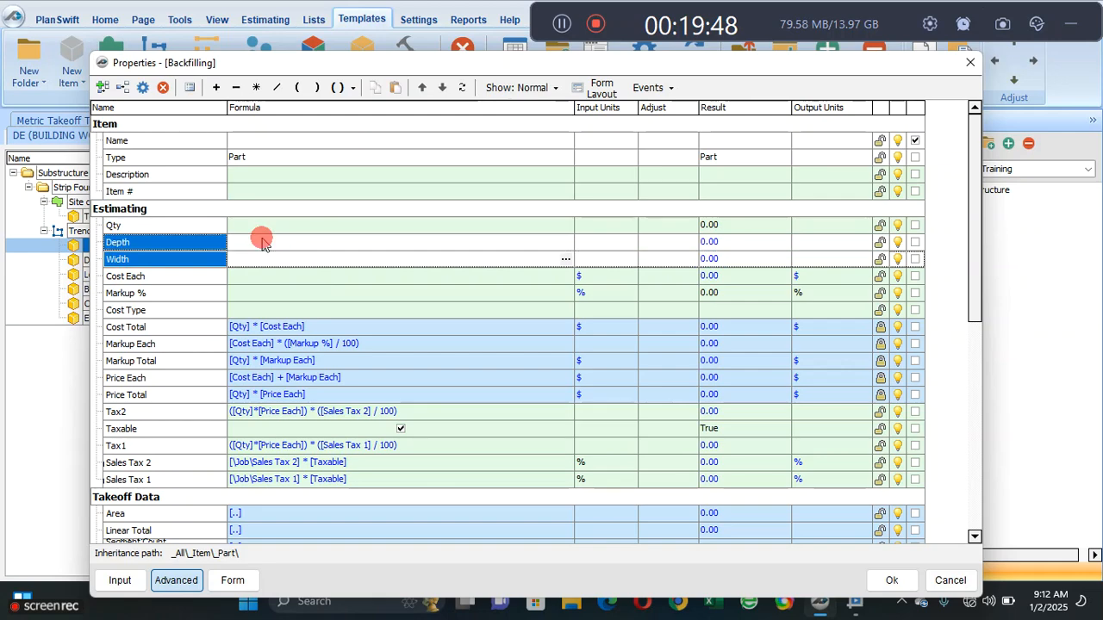
pyautogui.click(566, 242)
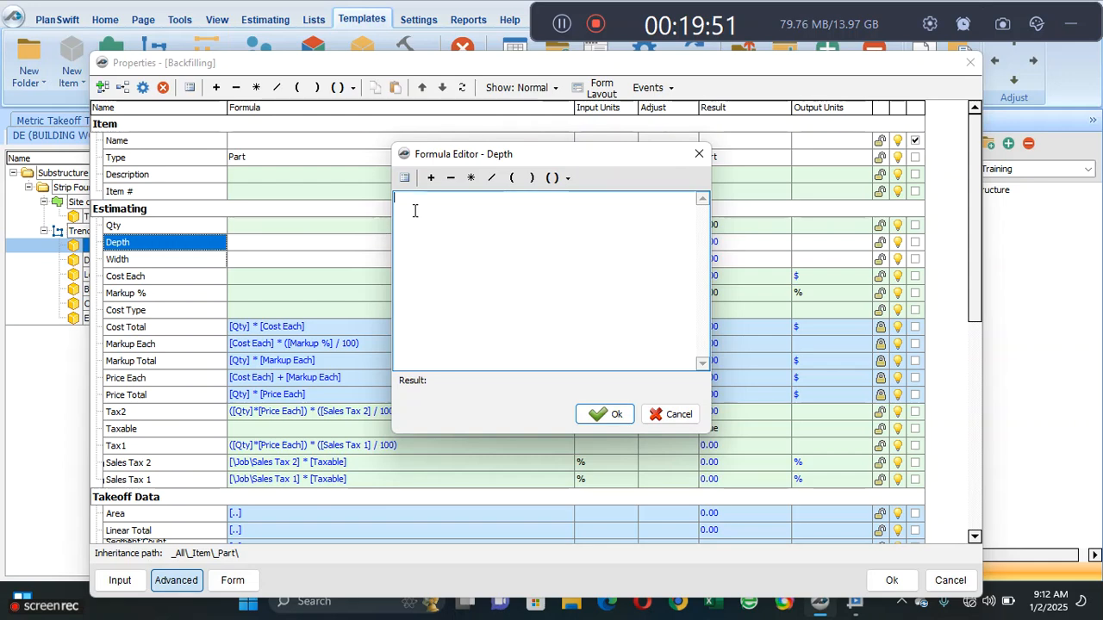
pyautogui.click(404, 177)
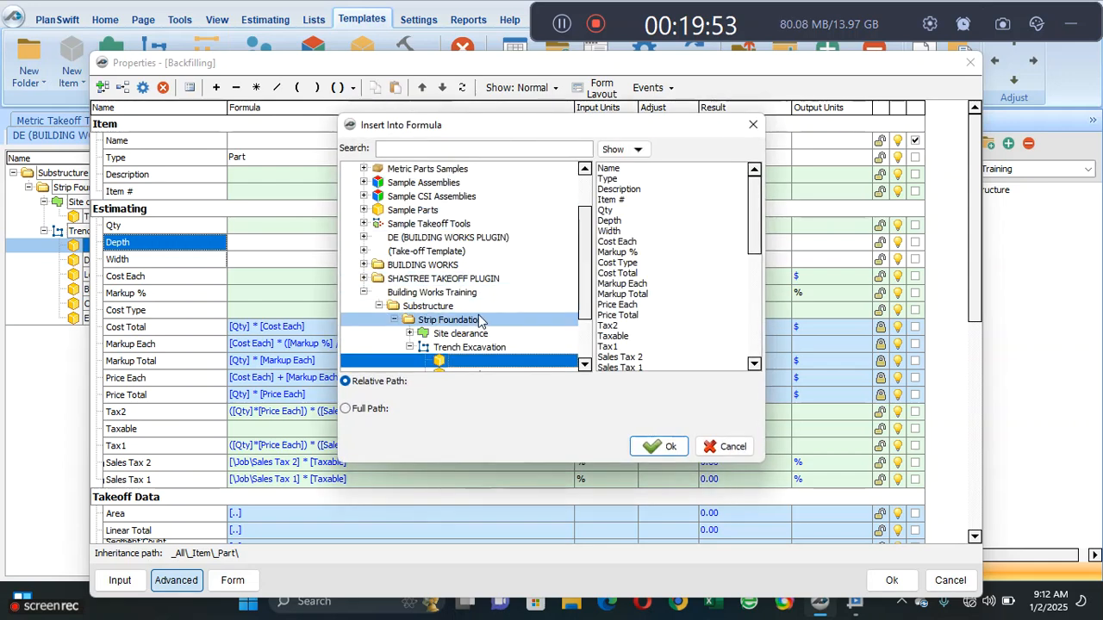
pyautogui.moveTo(584, 250); pyautogui.dragTo(585, 280)
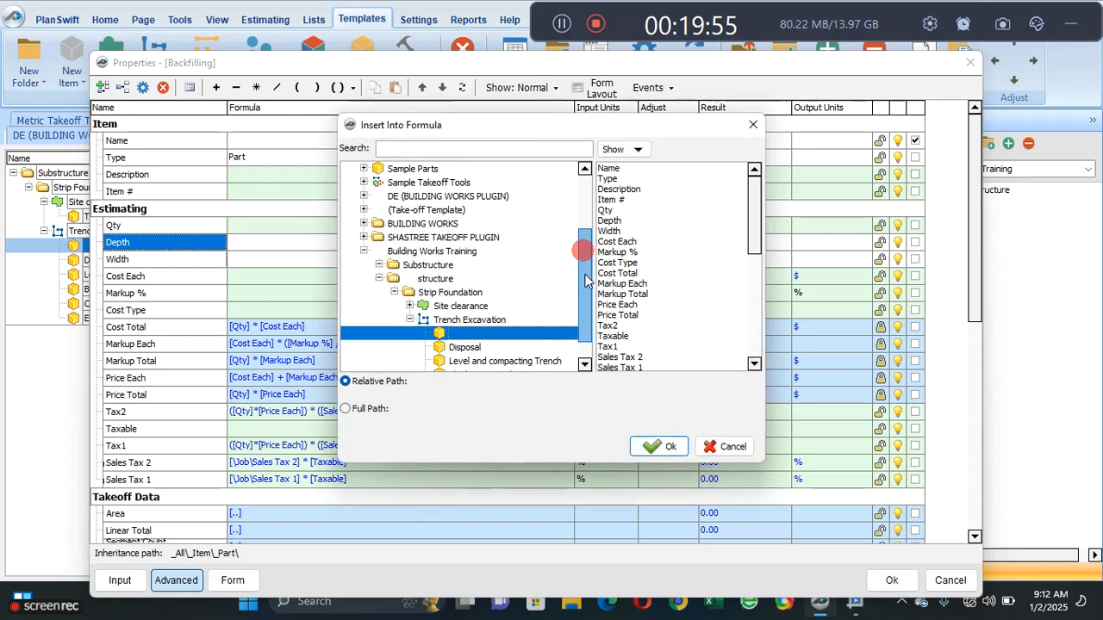
pyautogui.click(487, 292)
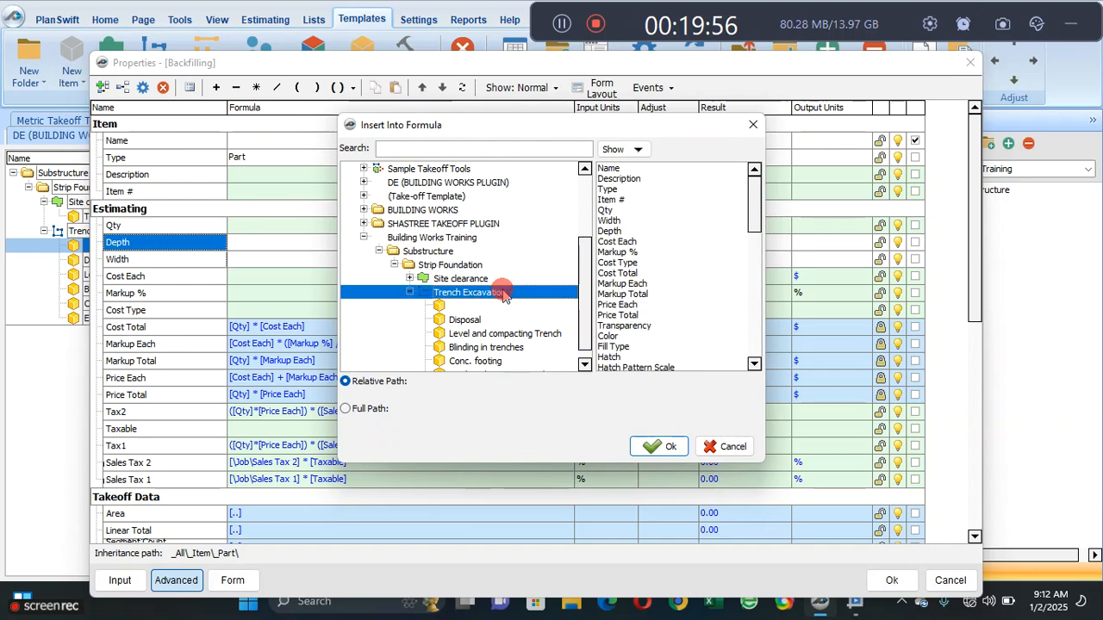
pyautogui.click(613, 221)
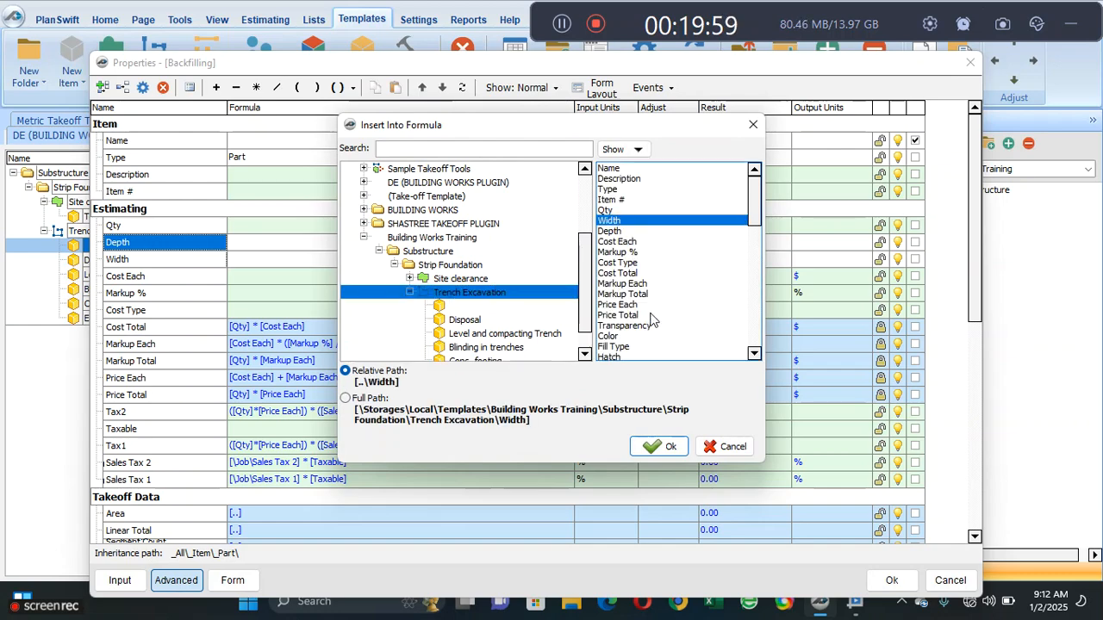
pyautogui.click(641, 447)
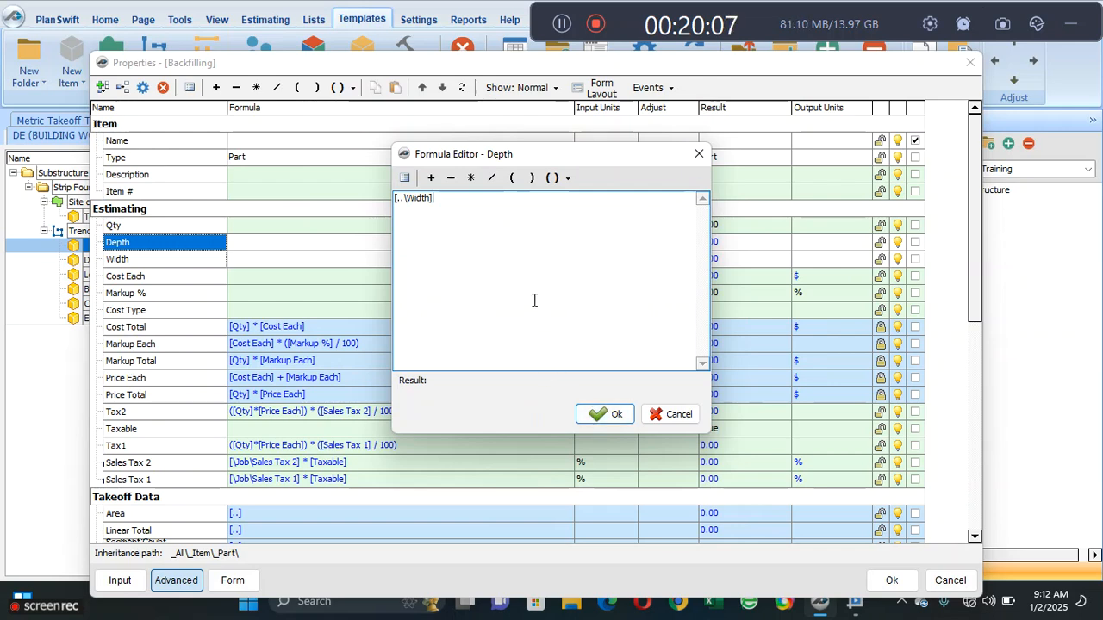
# - Enclose the width reference in parentheses and subtract 0.23, making the formula ([..\Width]) - (0.23), and accept it
pyautogui.click(552, 178)
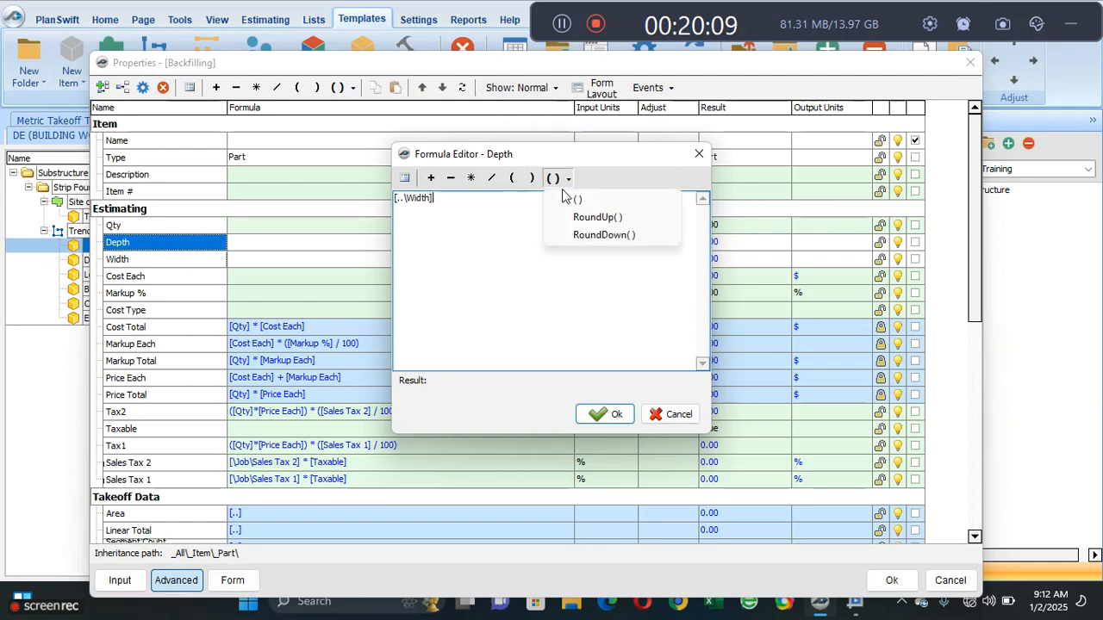
pyautogui.click(570, 199)
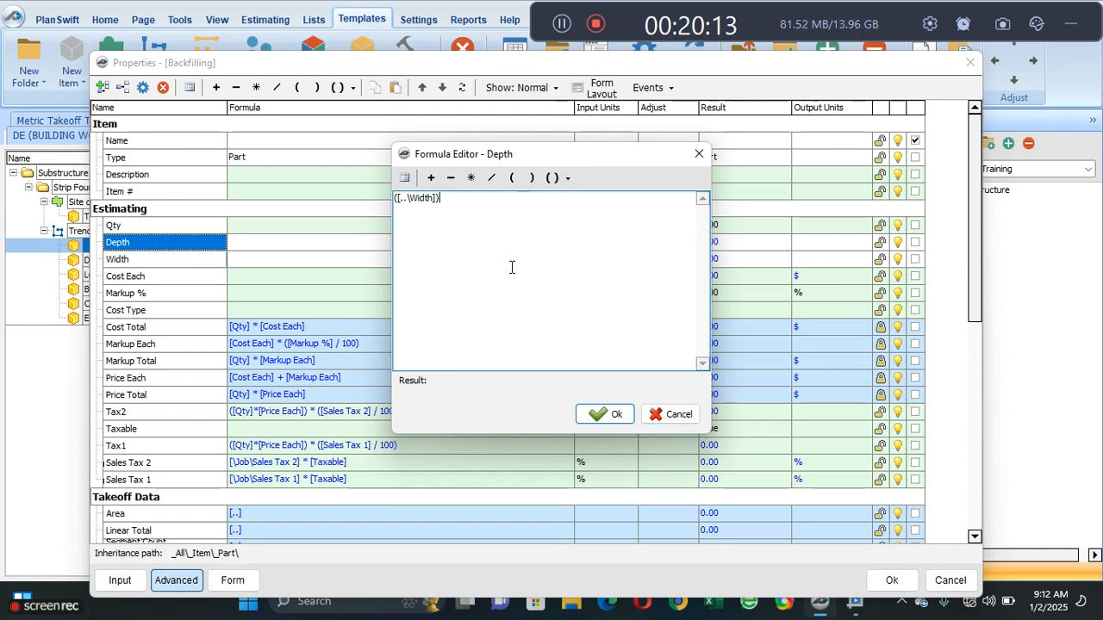
pyautogui.click(450, 178)
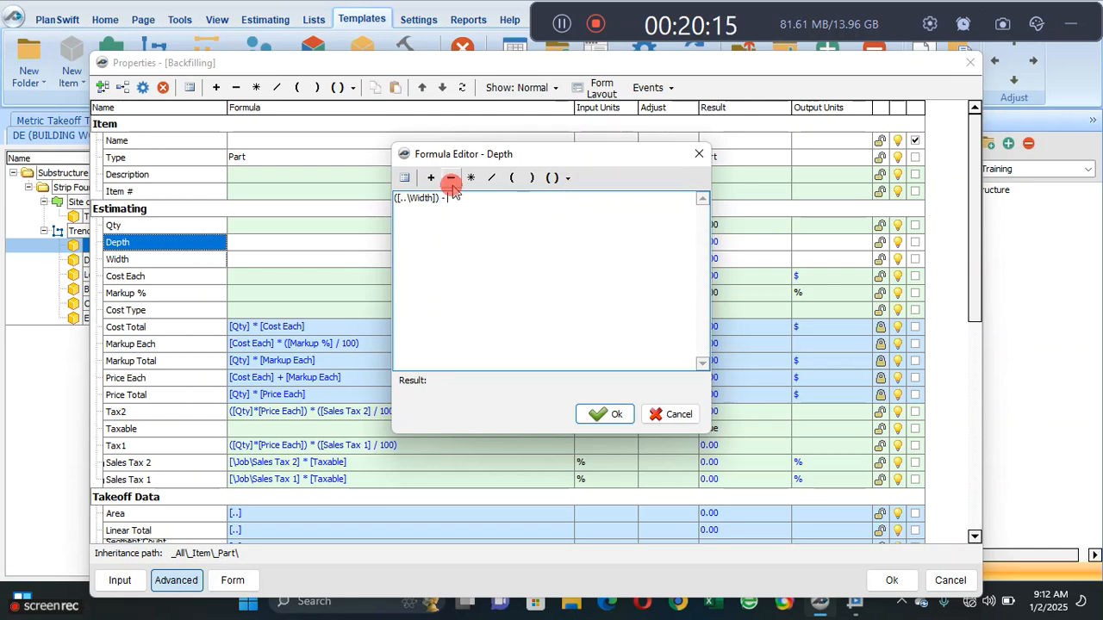
pyautogui.click(512, 177)
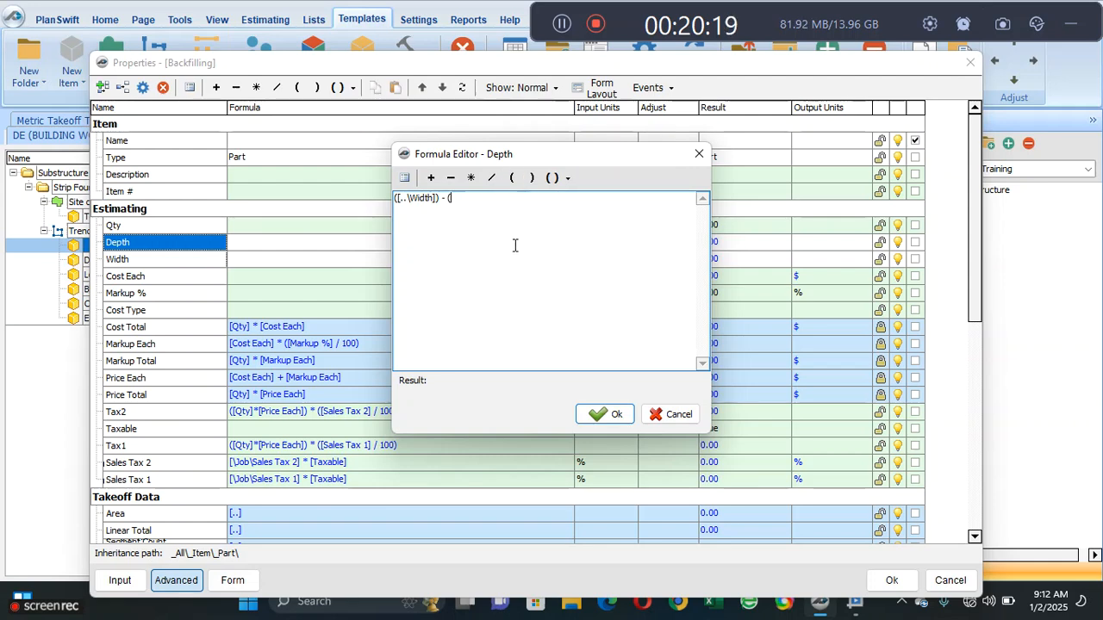
pyautogui.write('0.23')
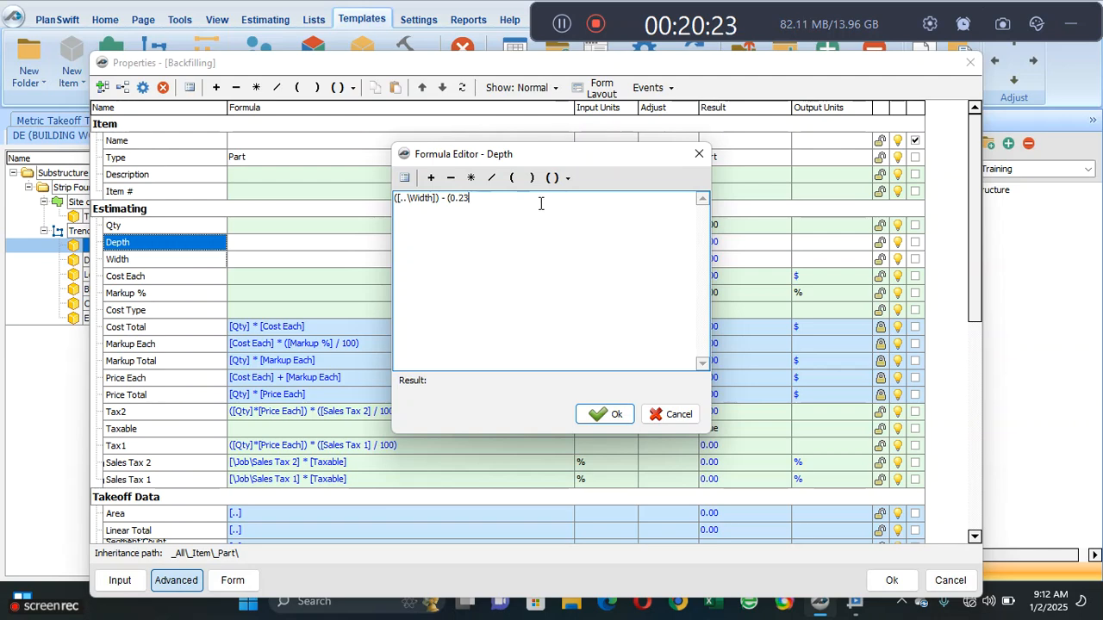
pyautogui.click(531, 178)
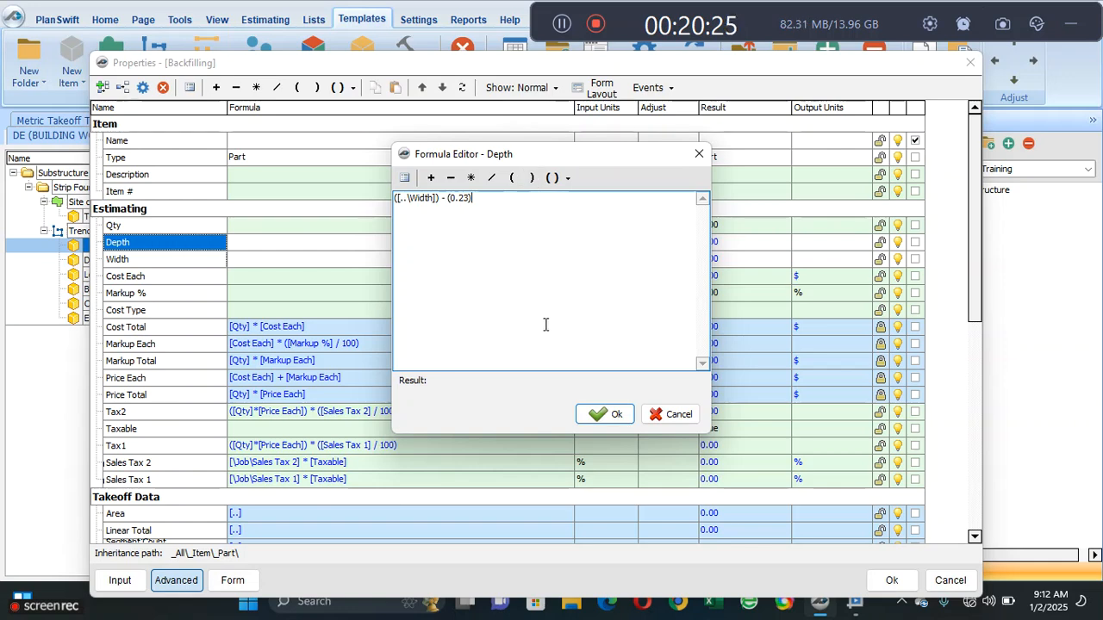
pyautogui.click(600, 417)
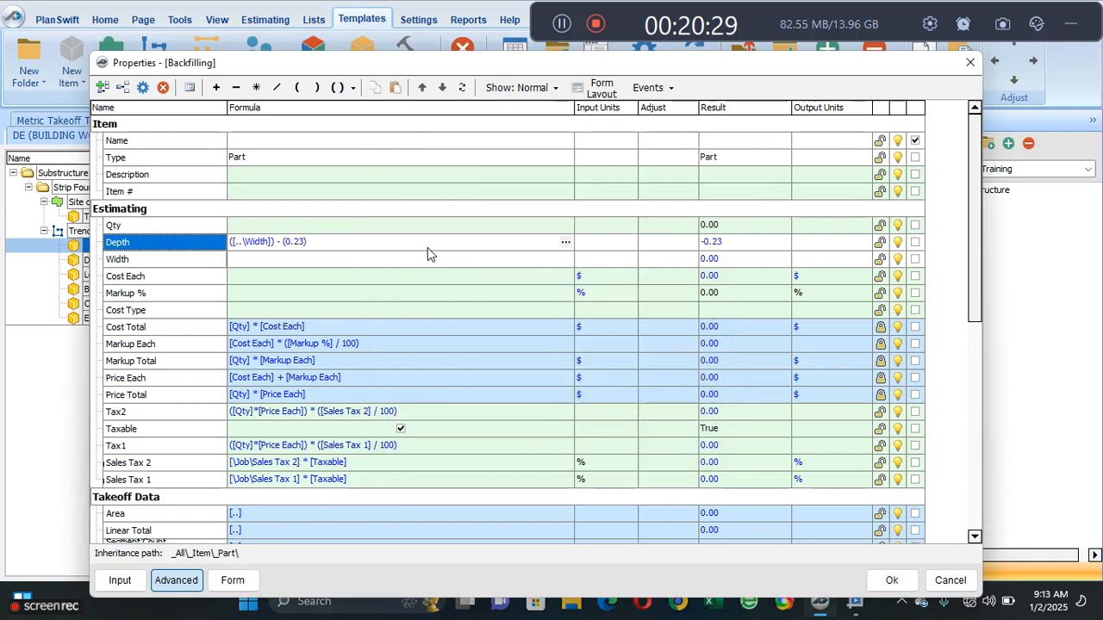
# - Rename the Backfilling property holding the ([..\Width]) - (0.23) formula as Width
pyautogui.click(303, 266)
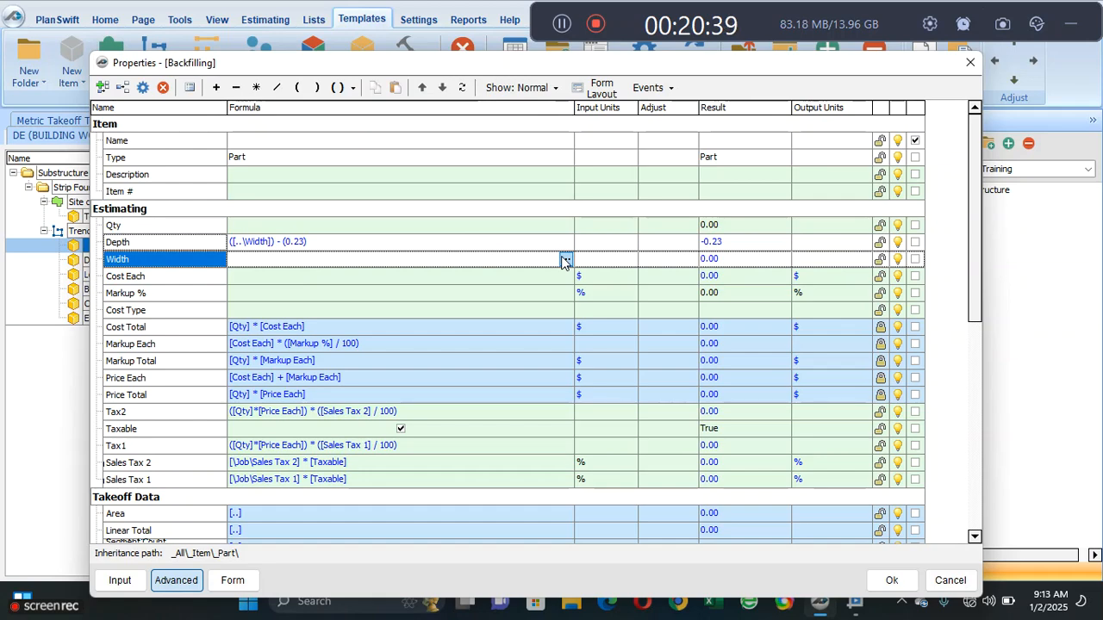
pyautogui.click(333, 249)
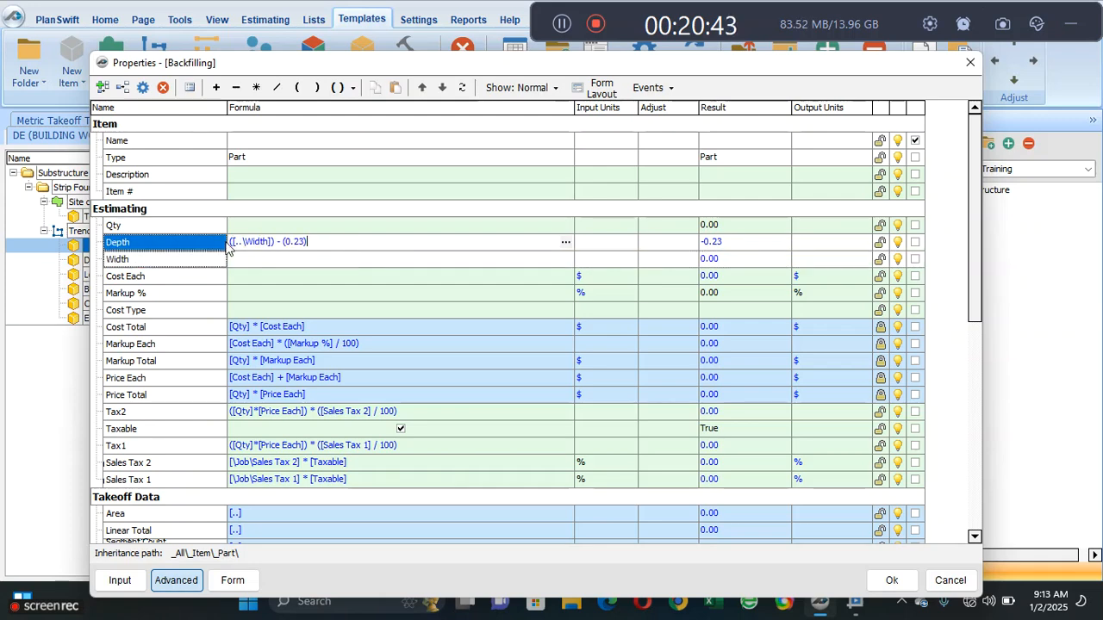
pyautogui.click(177, 248)
pyautogui.doubleClick(177, 248)
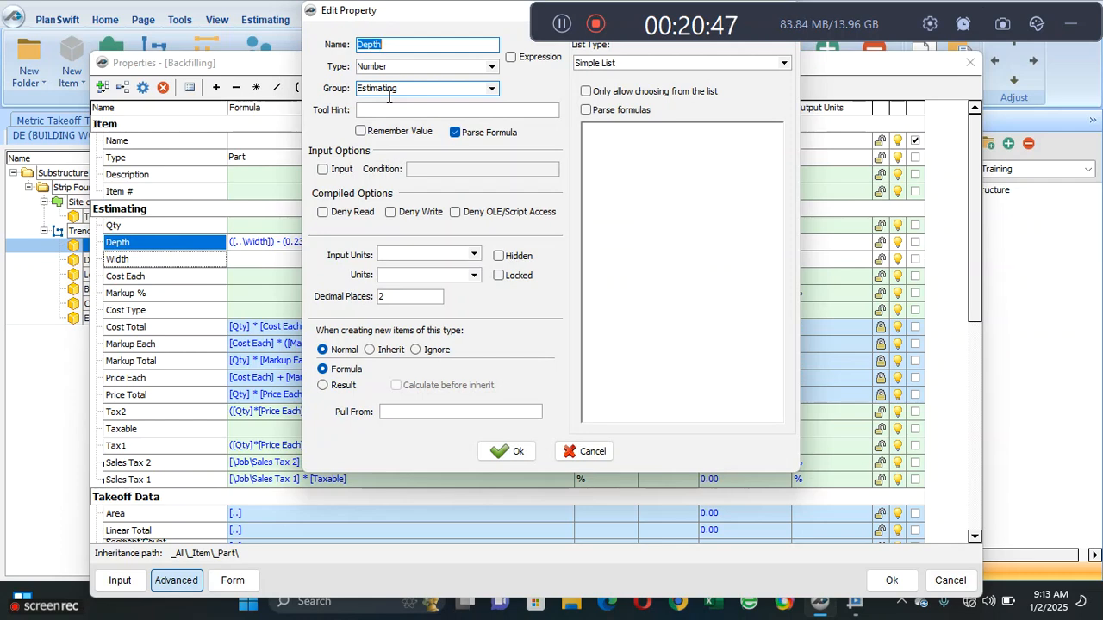
pyautogui.write('Width')
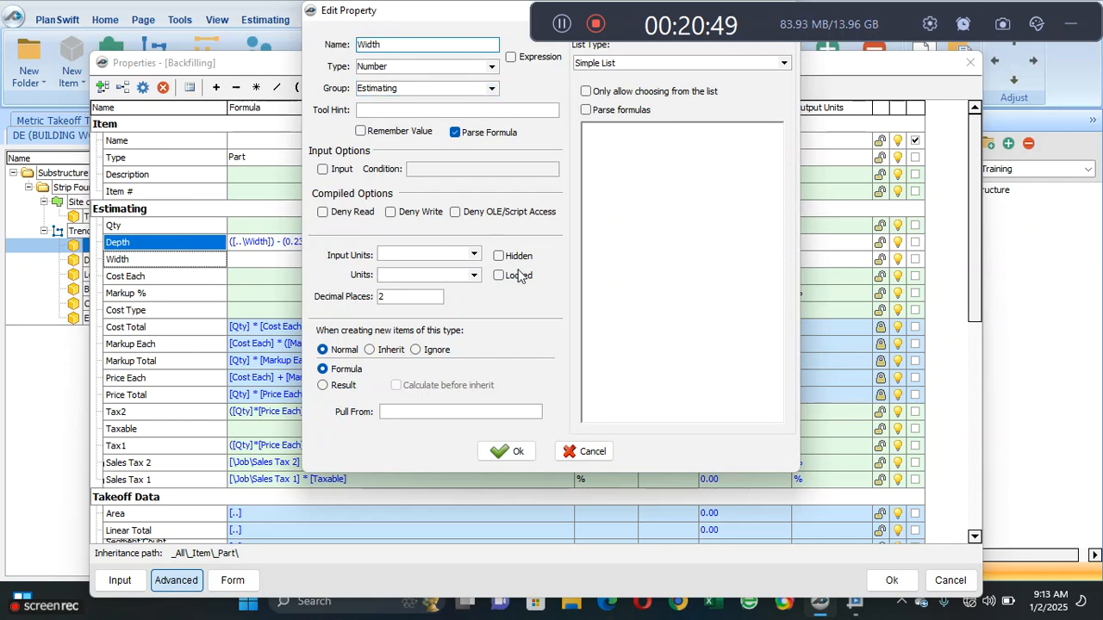
pyautogui.click(506, 451)
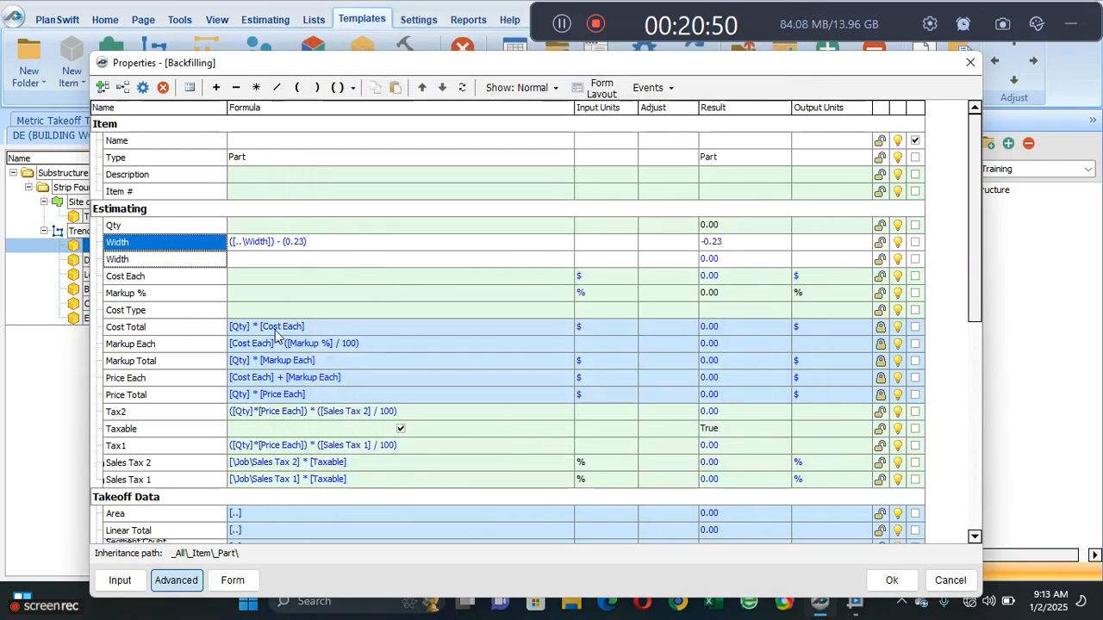
# - Rename the empty second Width property, directly above Cost Each, as Depth
pyautogui.doubleClick(168, 258)
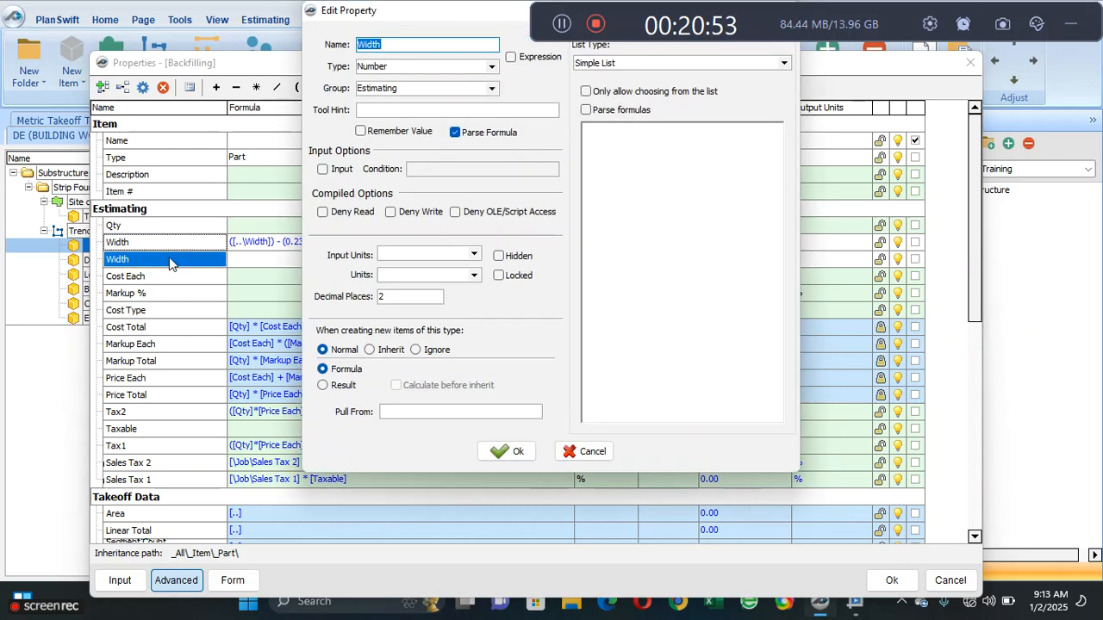
pyautogui.write('Depth')
pyautogui.click(506, 452)
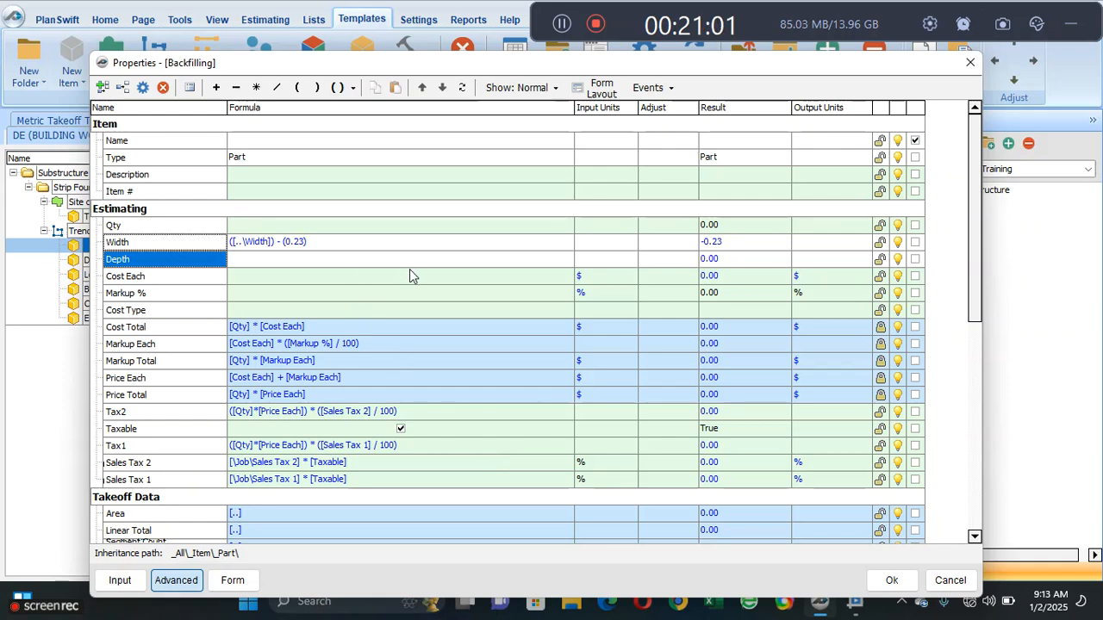
# - Start Backfilling's Depth formula with a relative reference to Trench Excavation's Depth in parentheses, ([..\Depth])
pyautogui.click(451, 262)
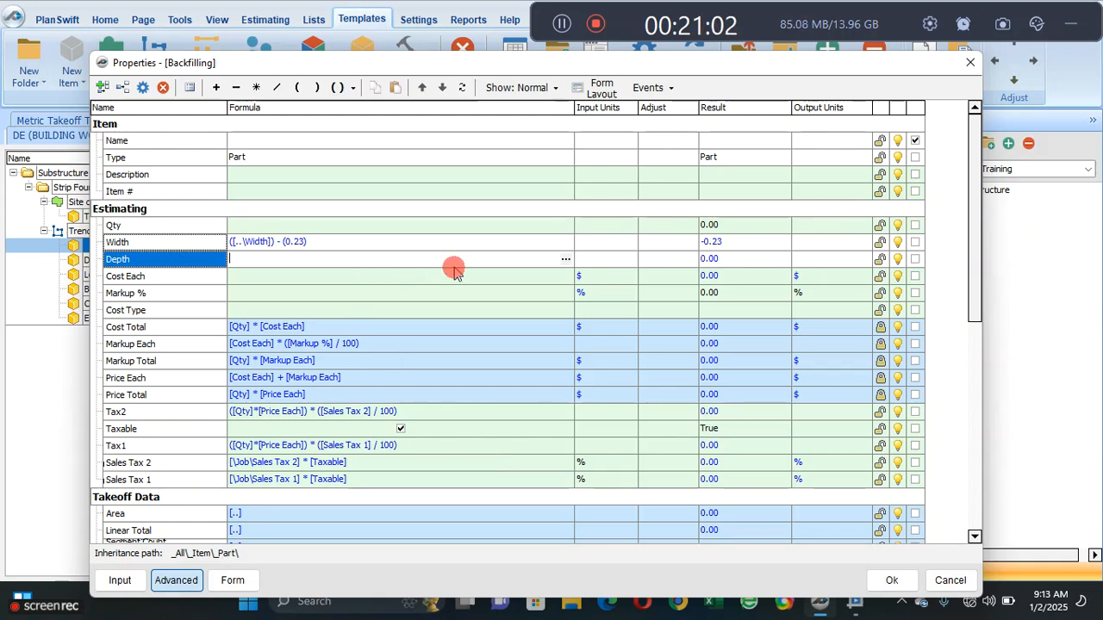
pyautogui.click(565, 259)
pyautogui.click(410, 177)
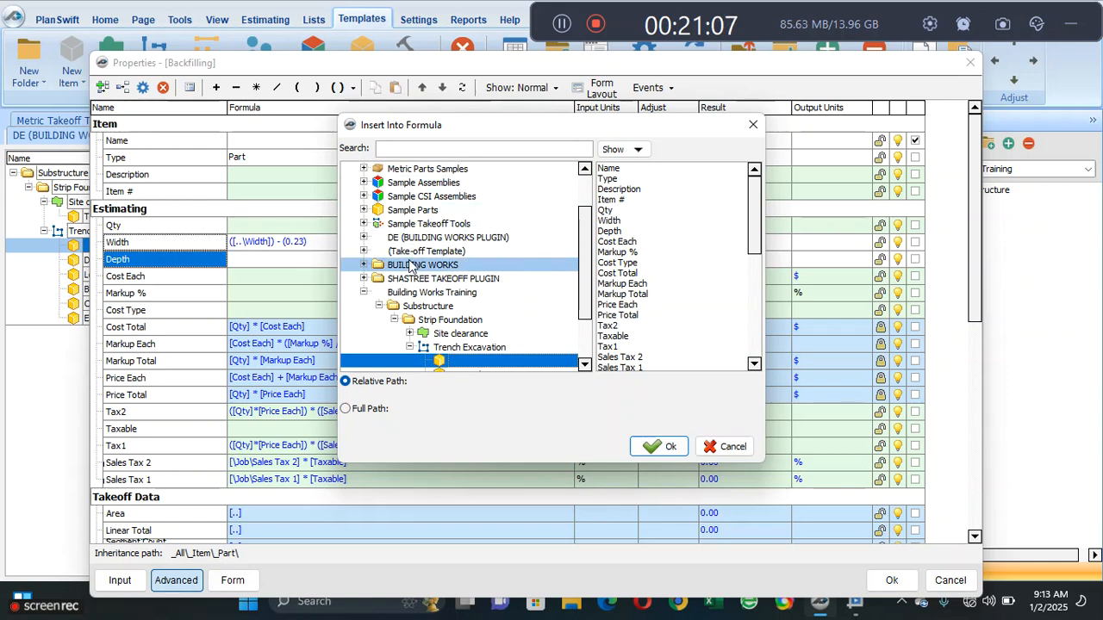
pyautogui.click(492, 346)
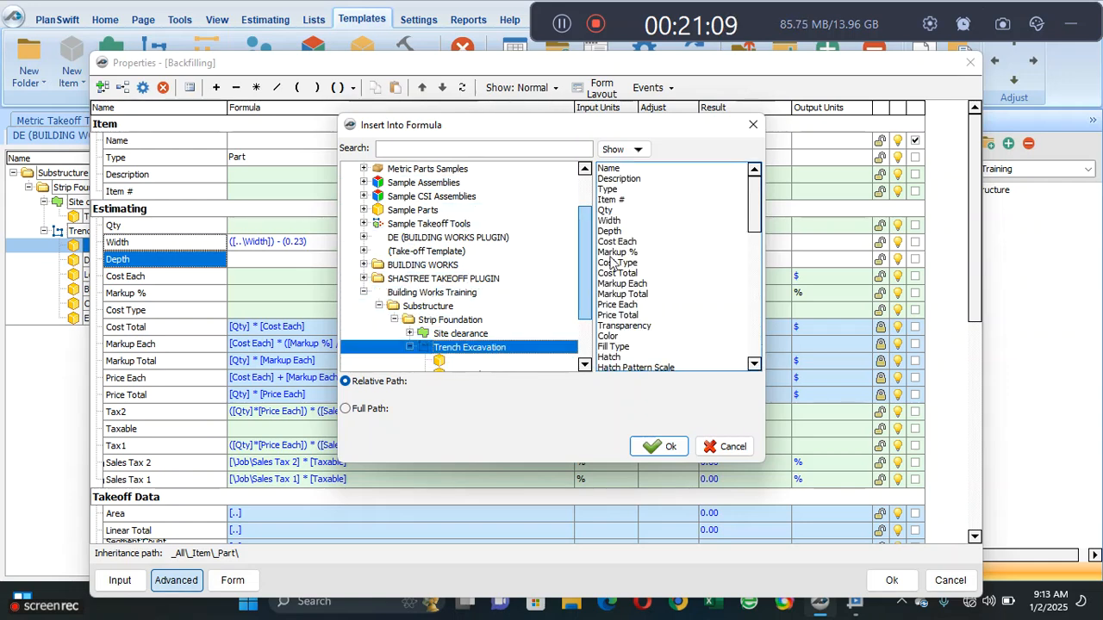
pyautogui.click(610, 231)
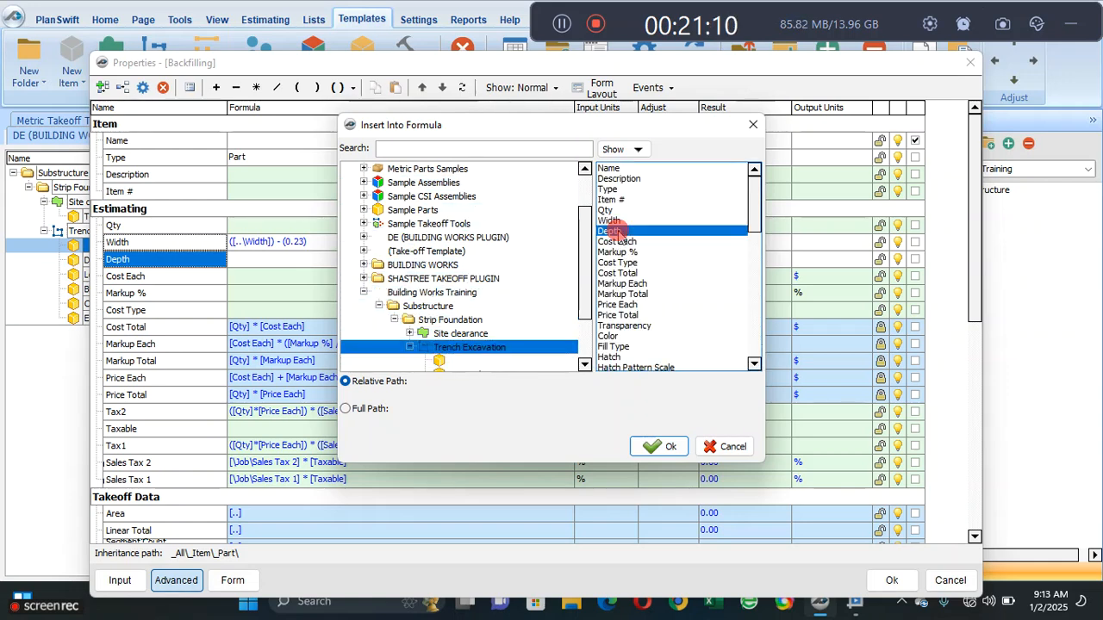
pyautogui.click(664, 443)
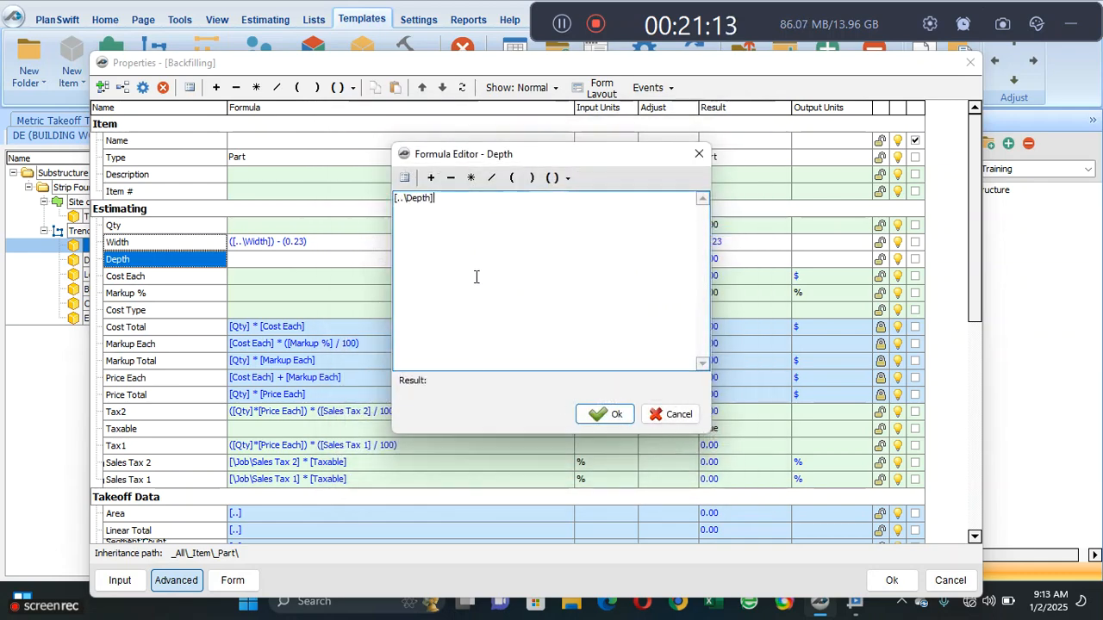
pyautogui.click(554, 179)
pyautogui.click(576, 198)
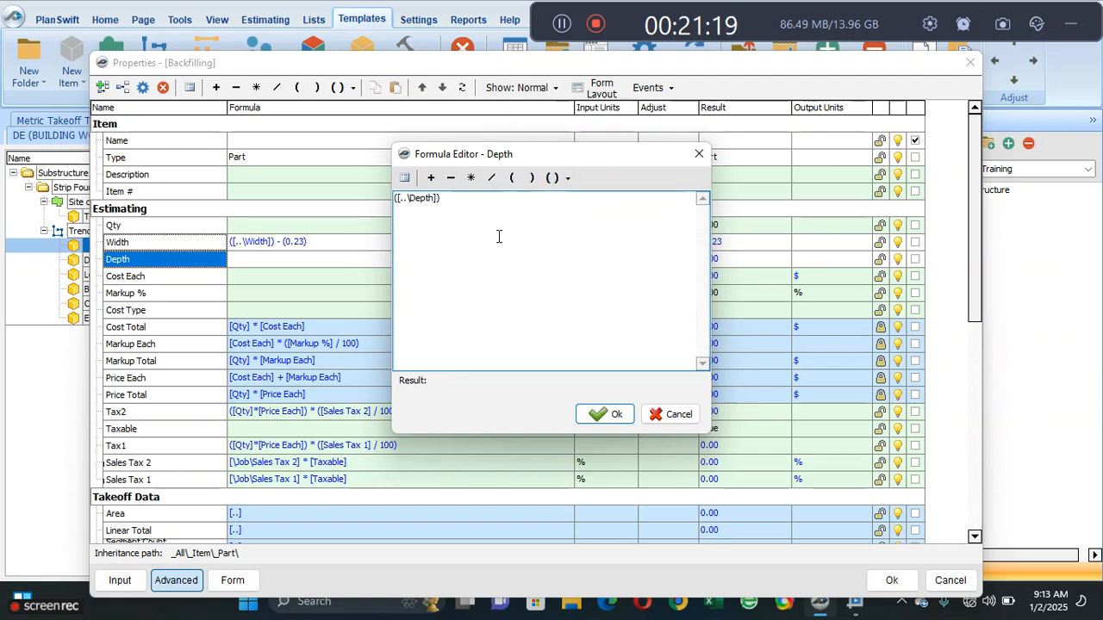
# - Extend the Depth formula with a subtraction that opens a nested group starting with 0.23: - ((0.23)
pyautogui.write('-')
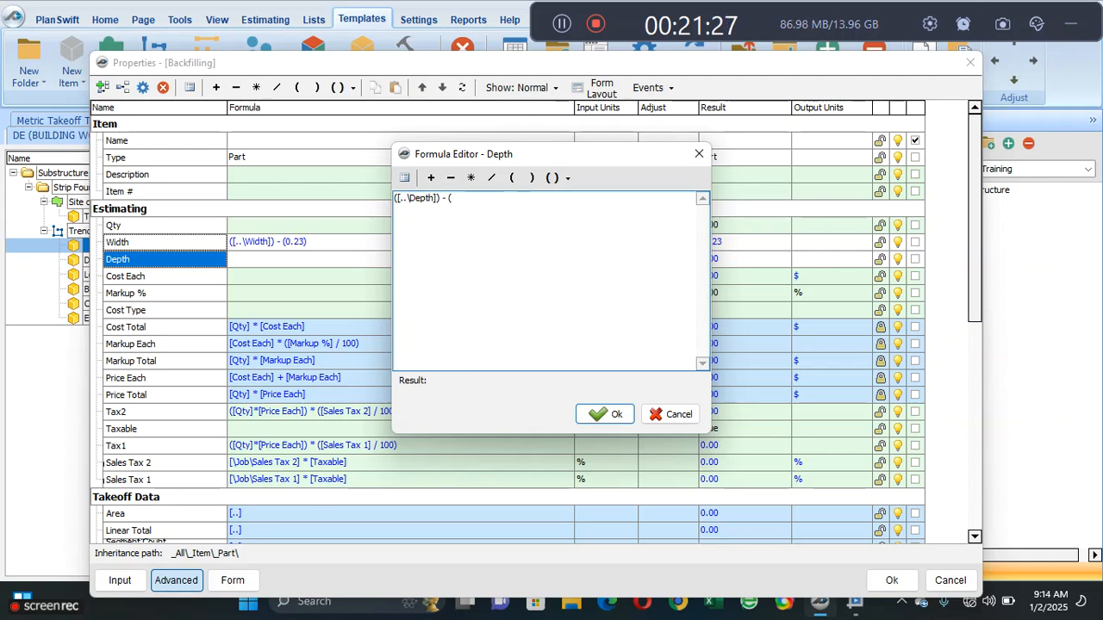
pyautogui.write('(')
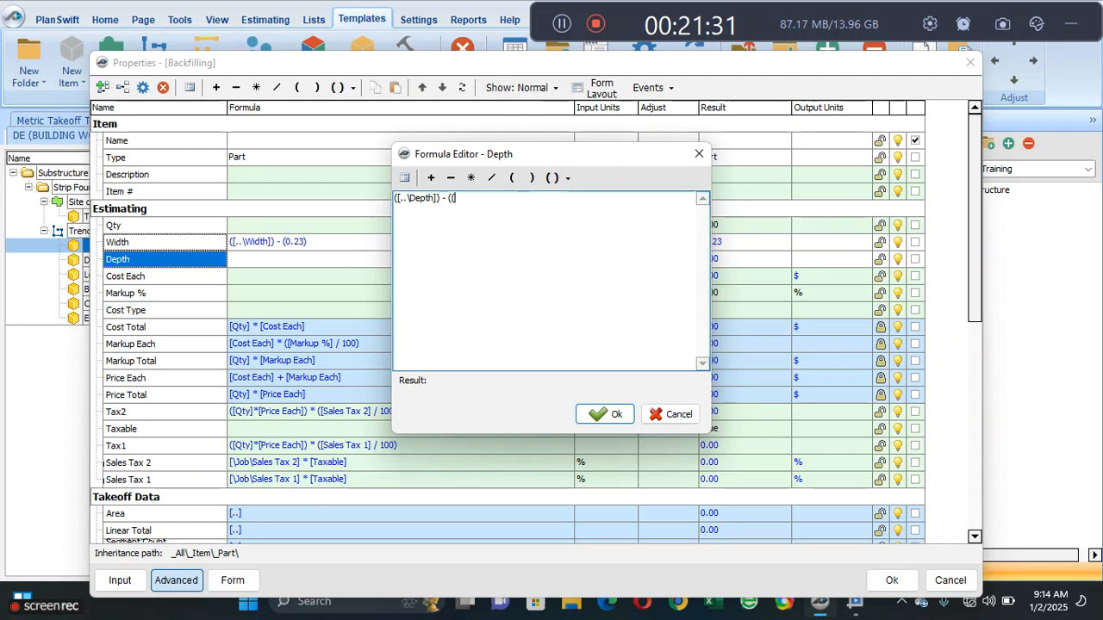
pyautogui.write('(0')
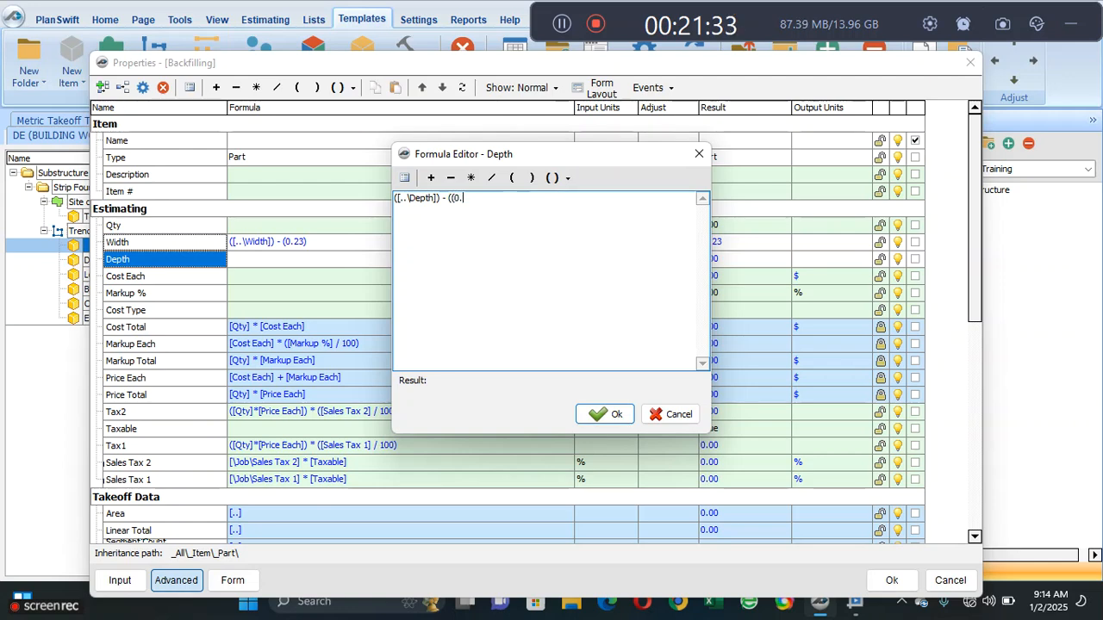
pyautogui.write('.23)')
# - Add the Thickness of Blinding in trenches to the subtracted group, completing the formula as ([..\Depth]) - ((0.23) + ([..\Blinding in trenches\Thickness]))
pyautogui.click(431, 177)
pyautogui.write('(')
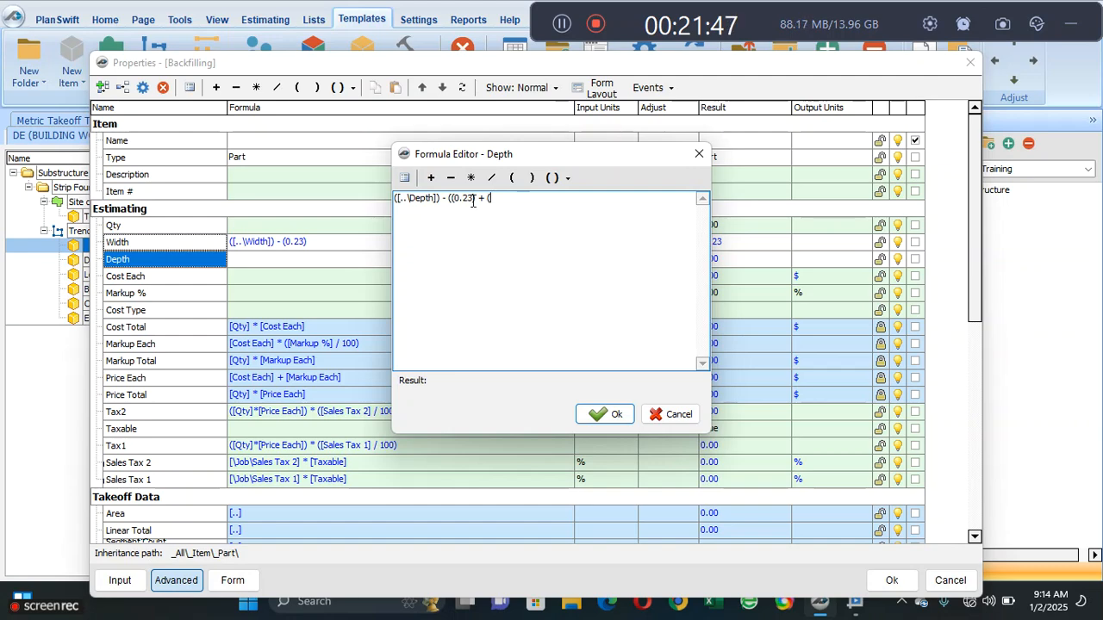
pyautogui.click(404, 178)
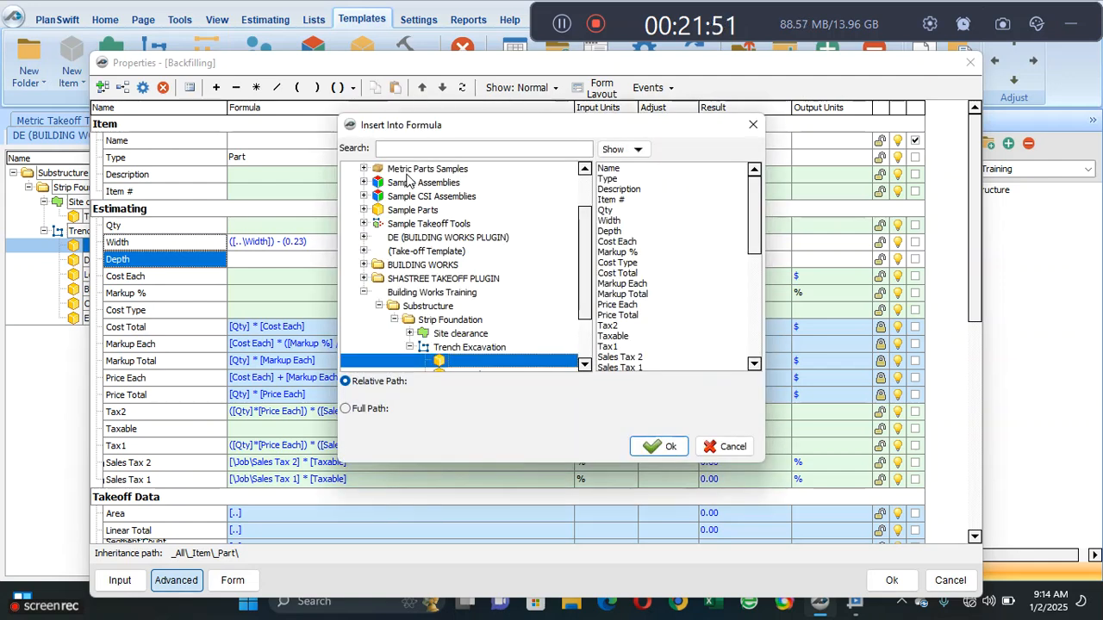
pyautogui.moveTo(580, 306); pyautogui.dragTo(585, 344)
pyautogui.click(512, 335)
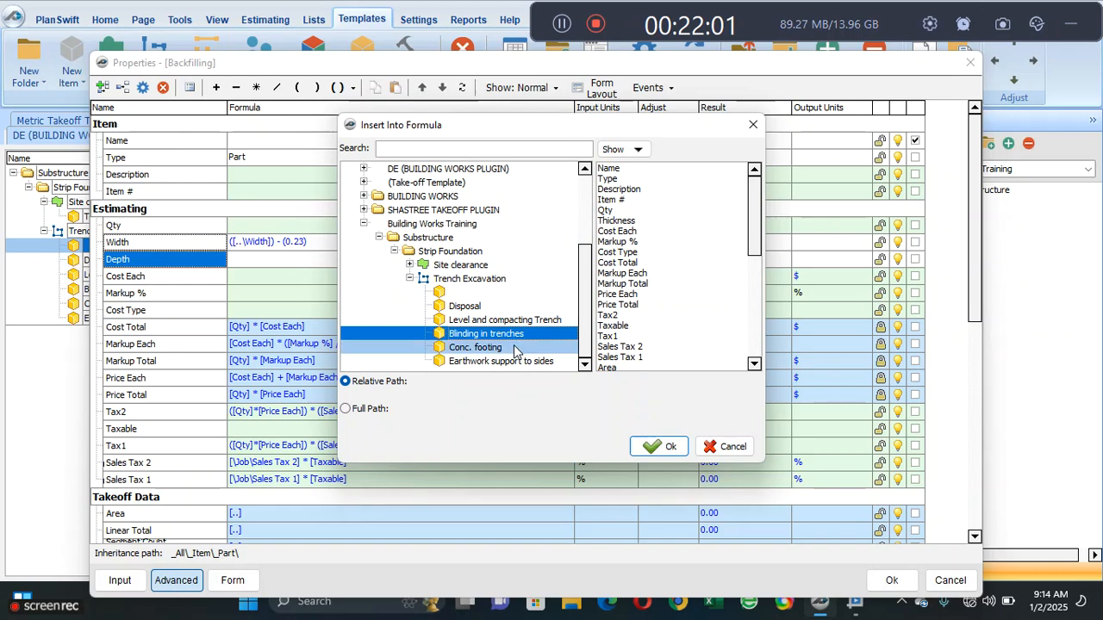
pyautogui.click(616, 220)
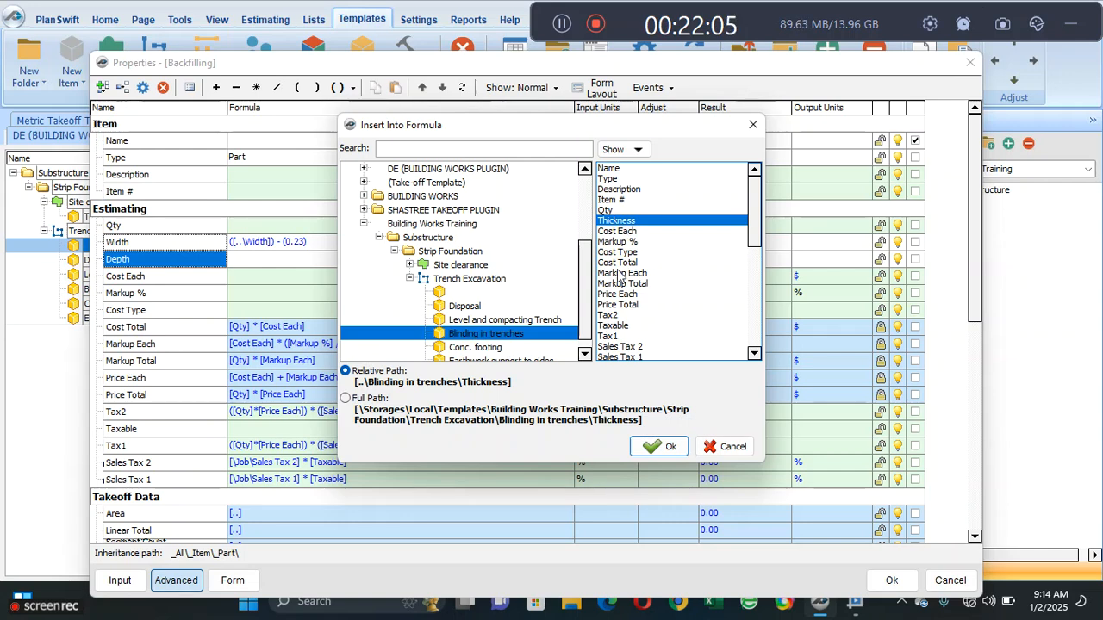
pyautogui.click(648, 447)
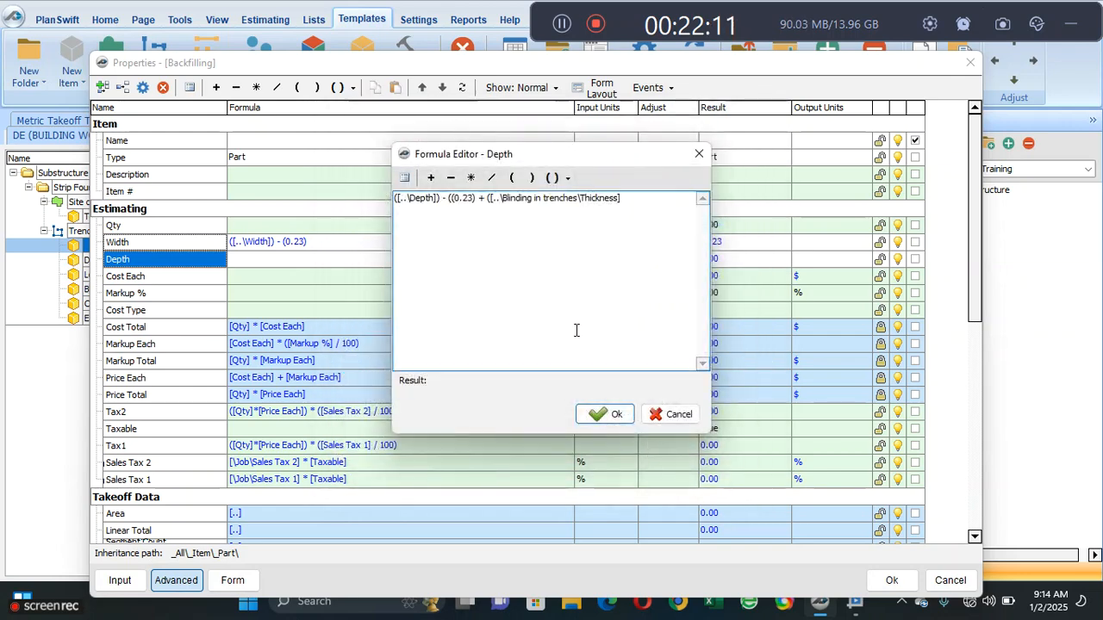
pyautogui.write('))')
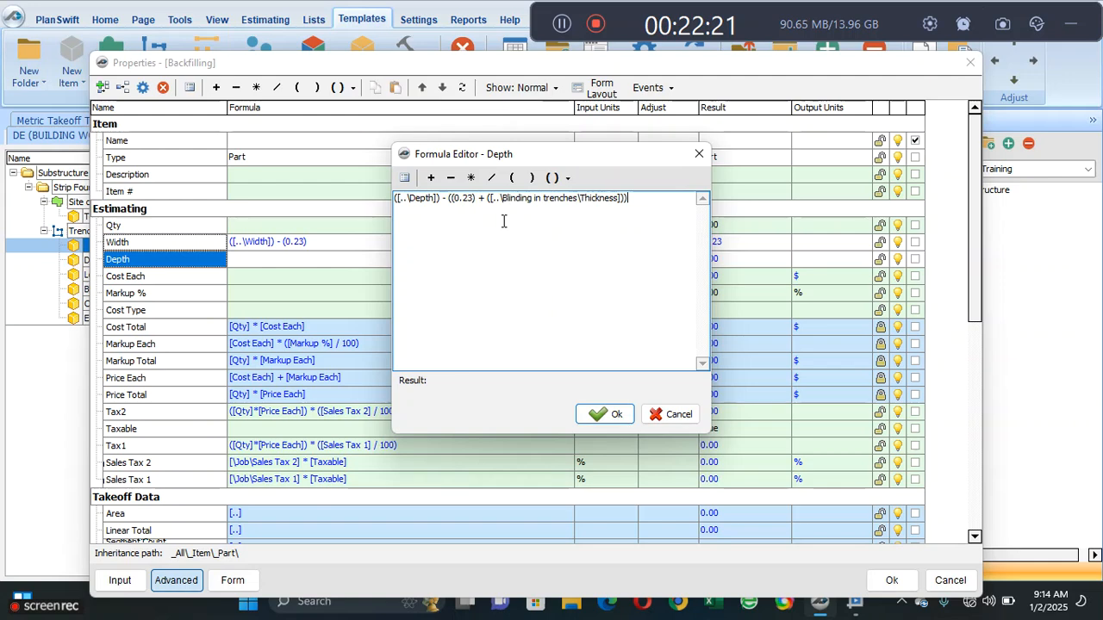
# - Accept the Depth formula and start Backfilling's Qty formula with a relative reference to Trench Excavation's Linear Total, [..\Linear Total]
pyautogui.click(605, 412)
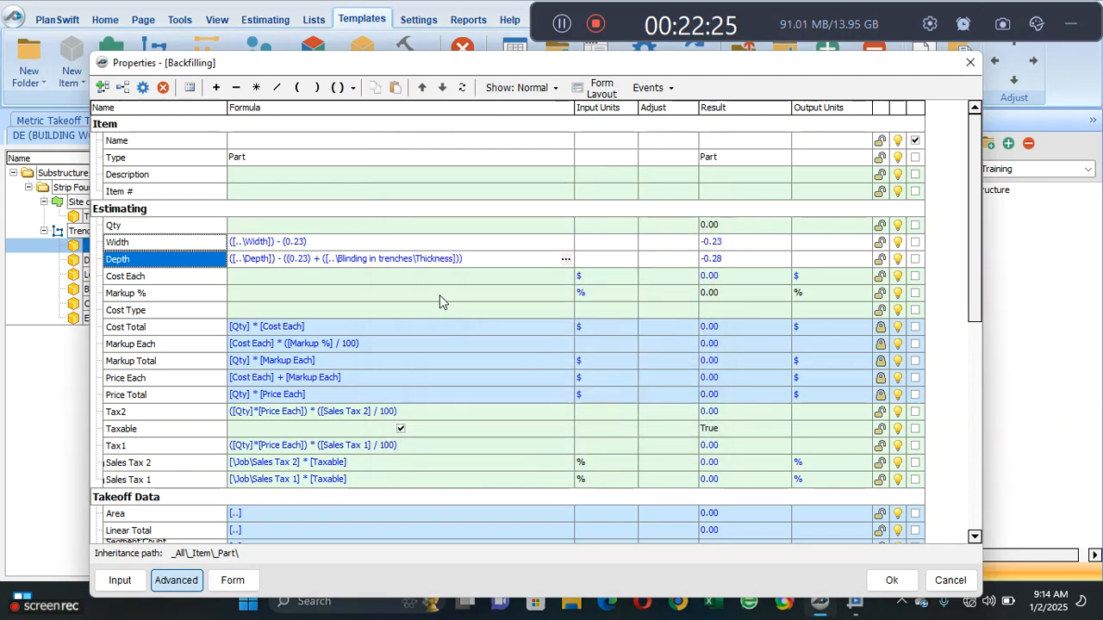
pyautogui.click(214, 224)
pyautogui.click(263, 224)
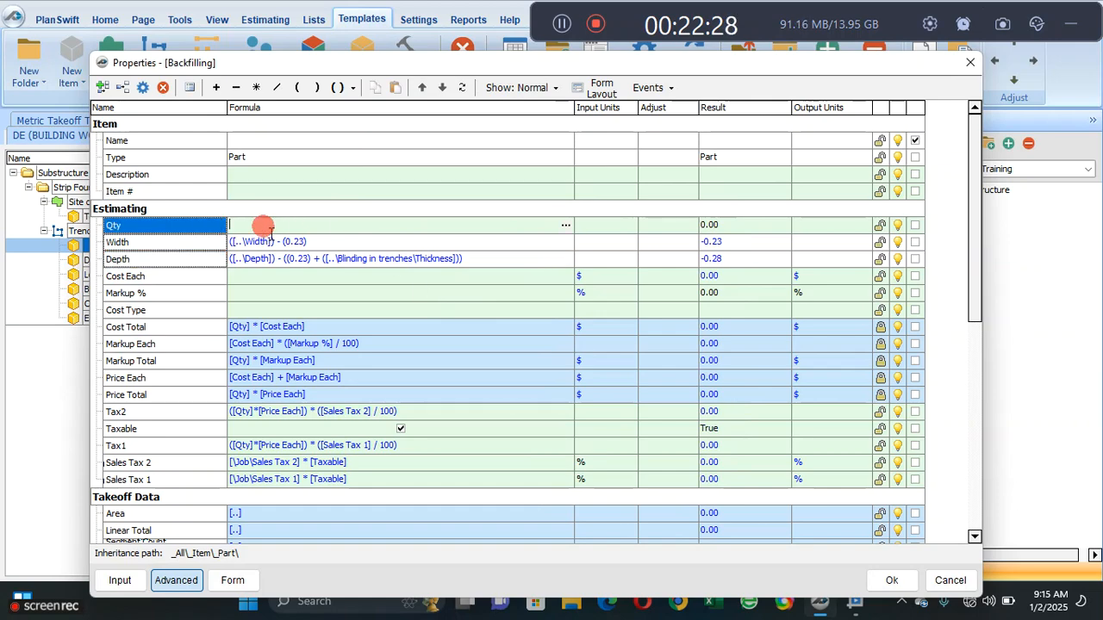
pyautogui.click(565, 227)
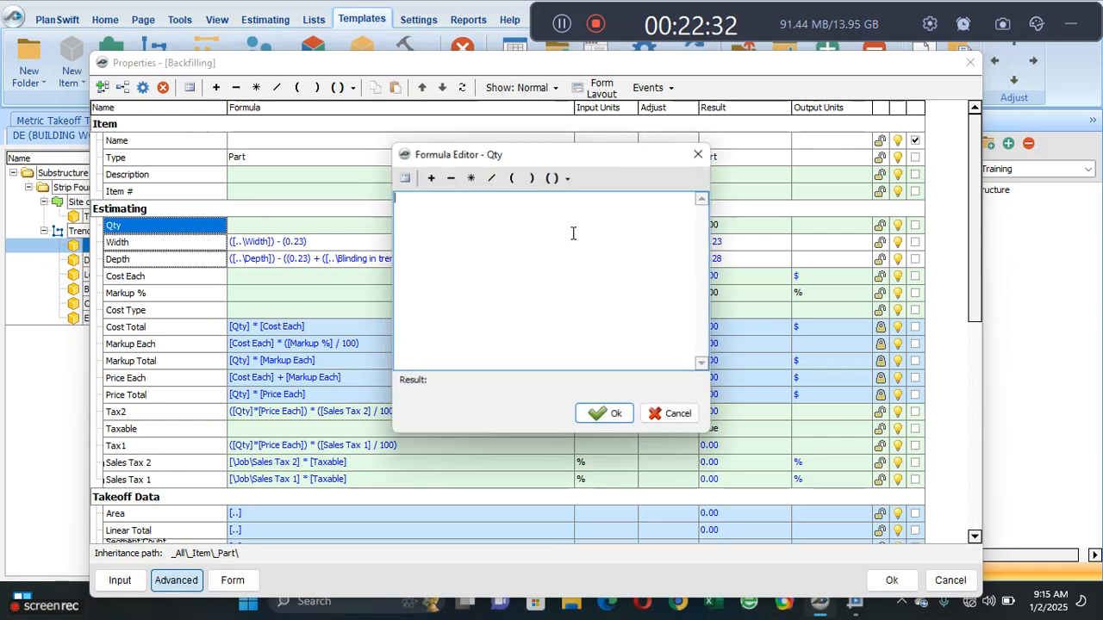
pyautogui.click(405, 179)
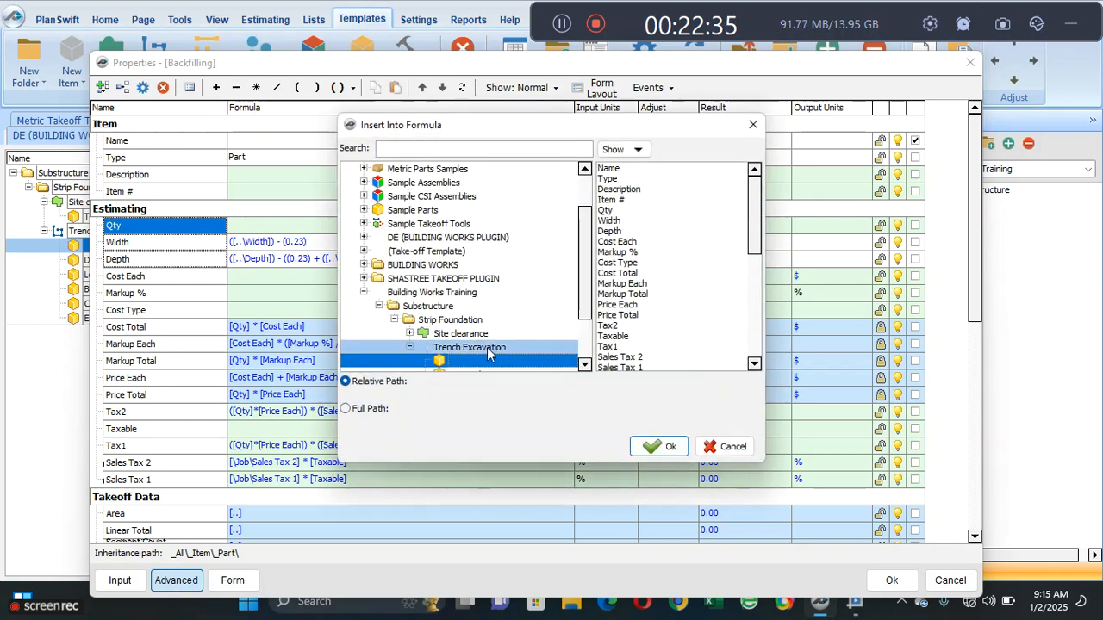
pyautogui.click(487, 349)
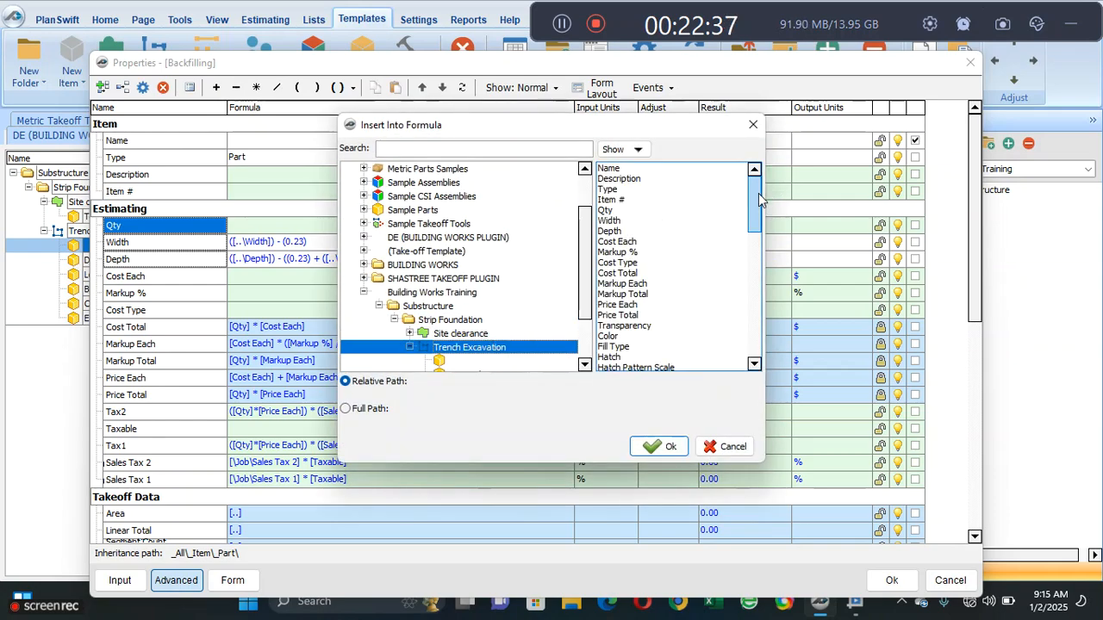
pyautogui.moveTo(758, 199); pyautogui.dragTo(750, 273)
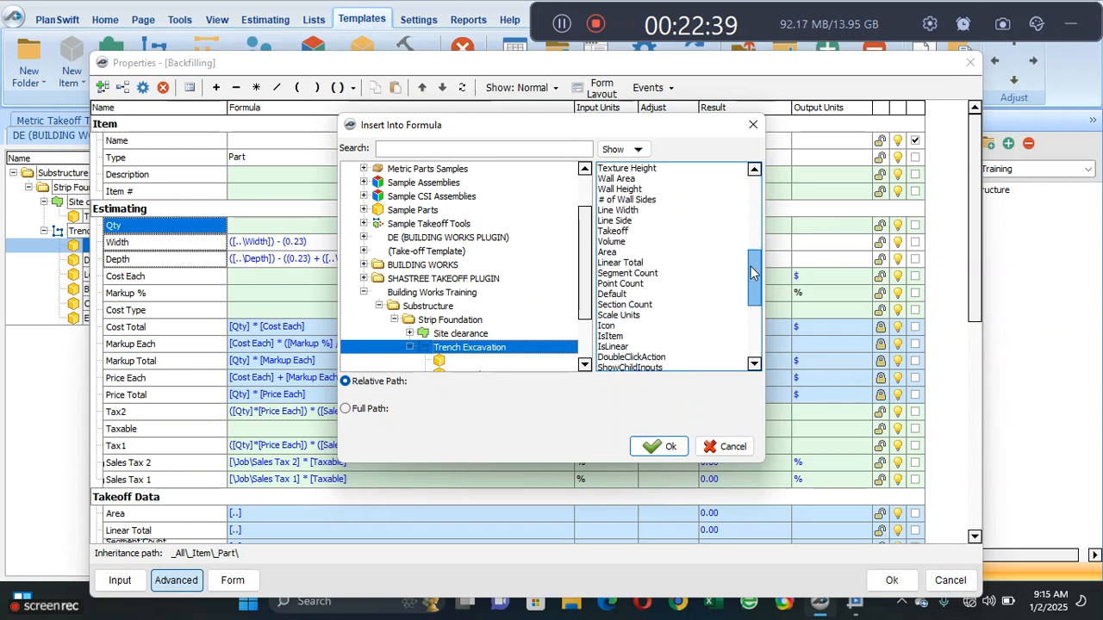
pyautogui.click(686, 263)
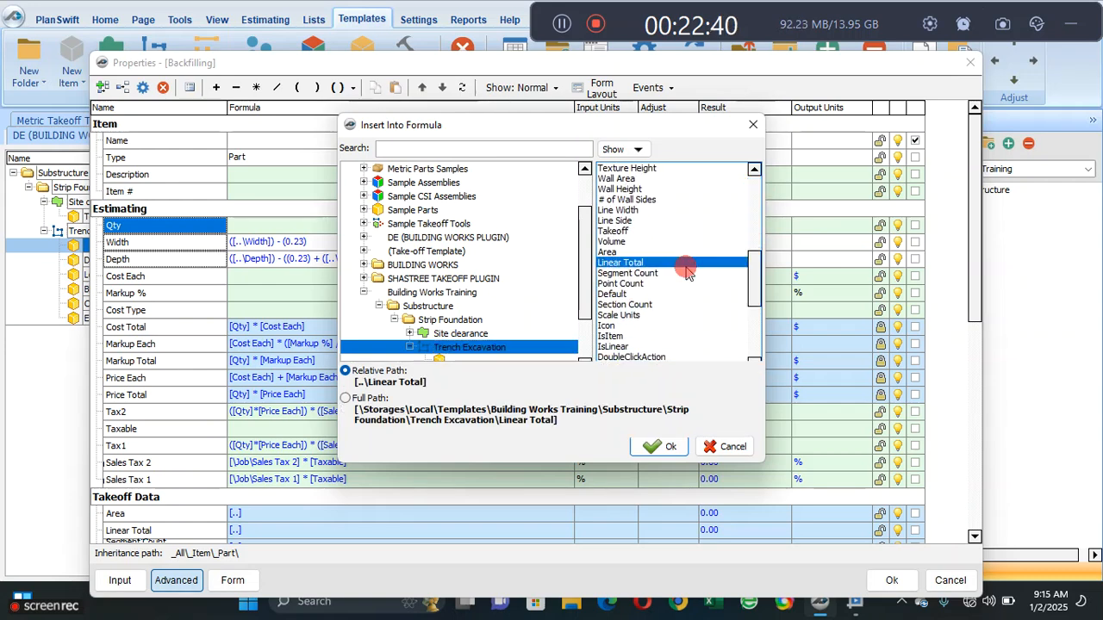
pyautogui.click(663, 450)
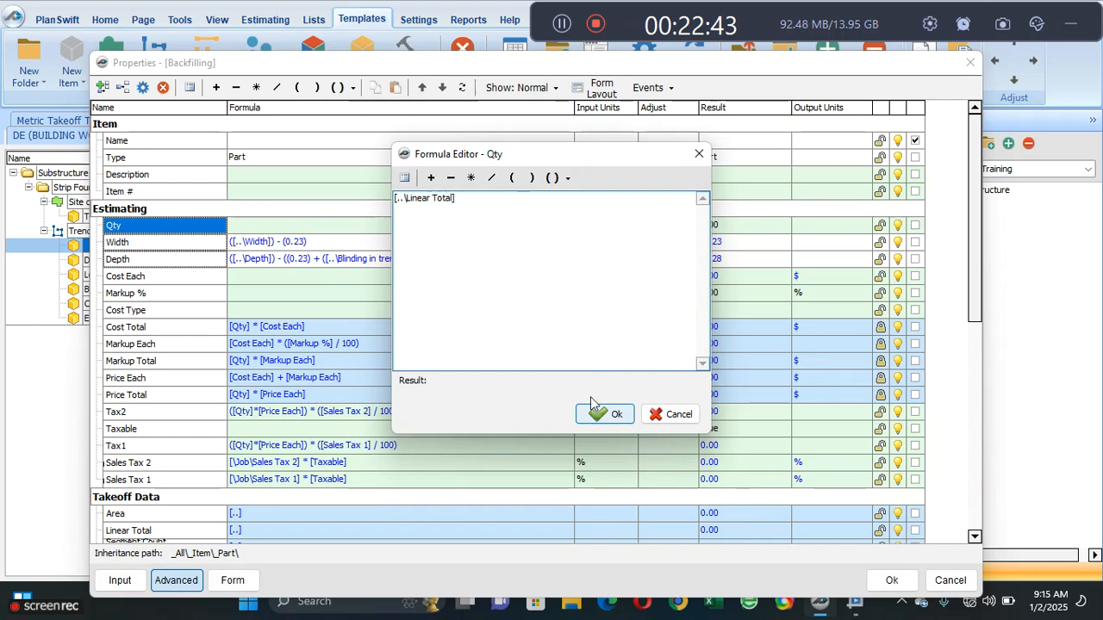
# - Enclose the Linear Total reference in the Qty formula in parentheses, ([..\Linear Total]), without a trailing multiplication sign
pyautogui.click(471, 177)
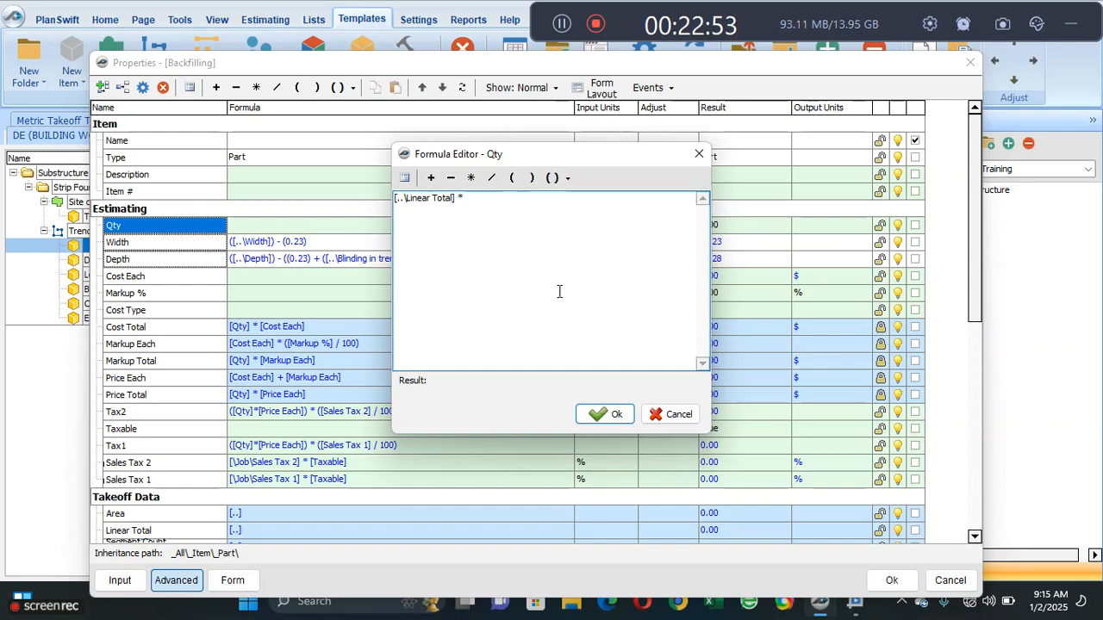
pyautogui.press('BackSpace')
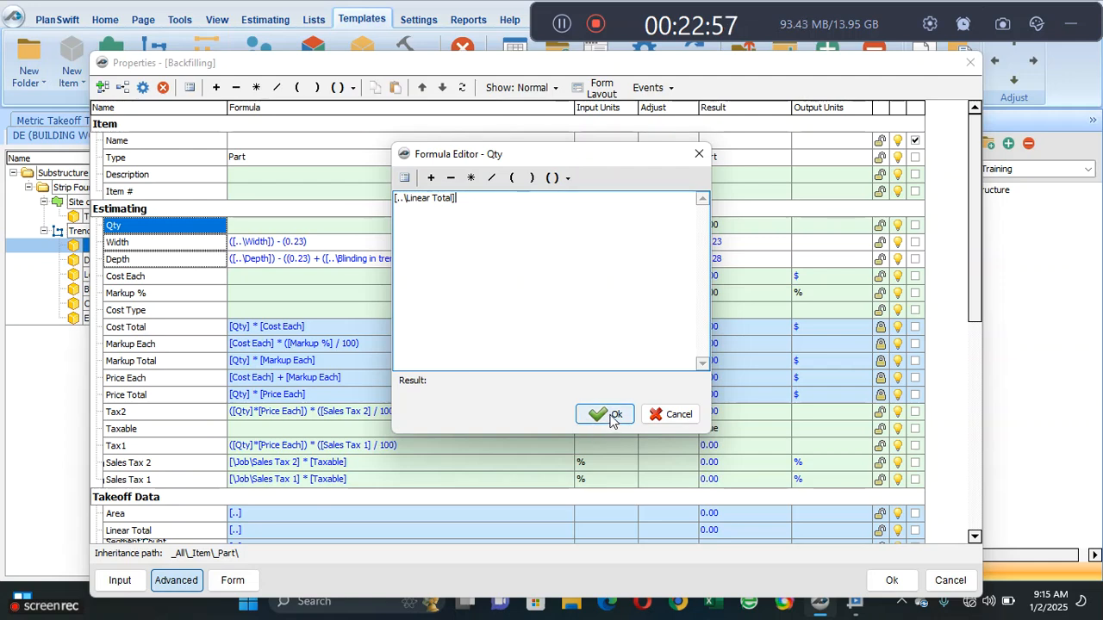
pyautogui.click(555, 177)
pyautogui.click(564, 200)
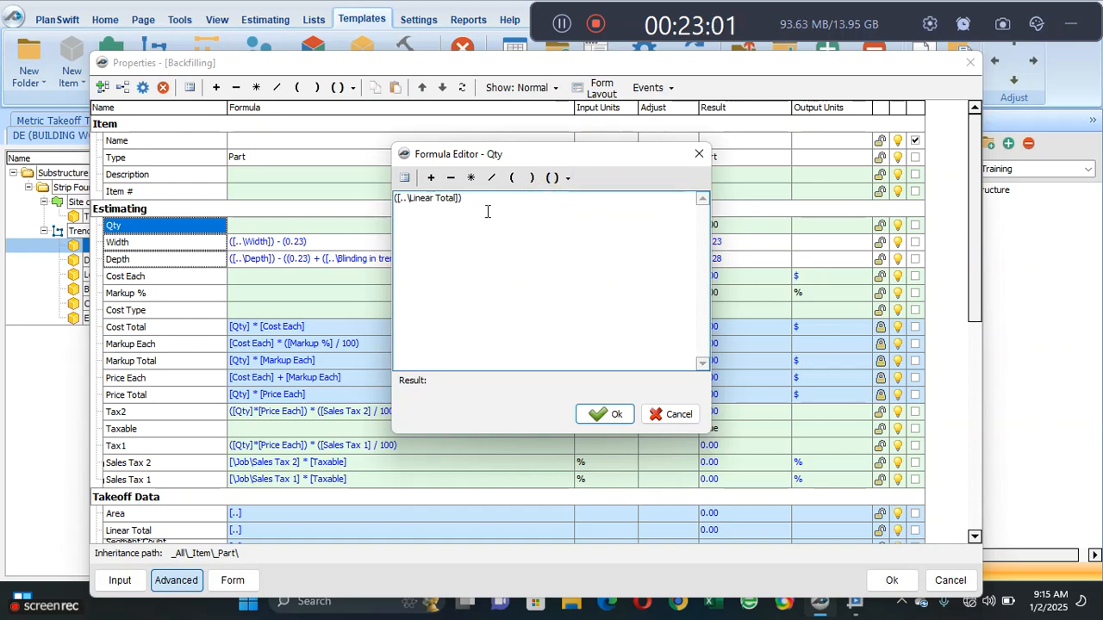
pyautogui.click(470, 177)
pyautogui.click(404, 177)
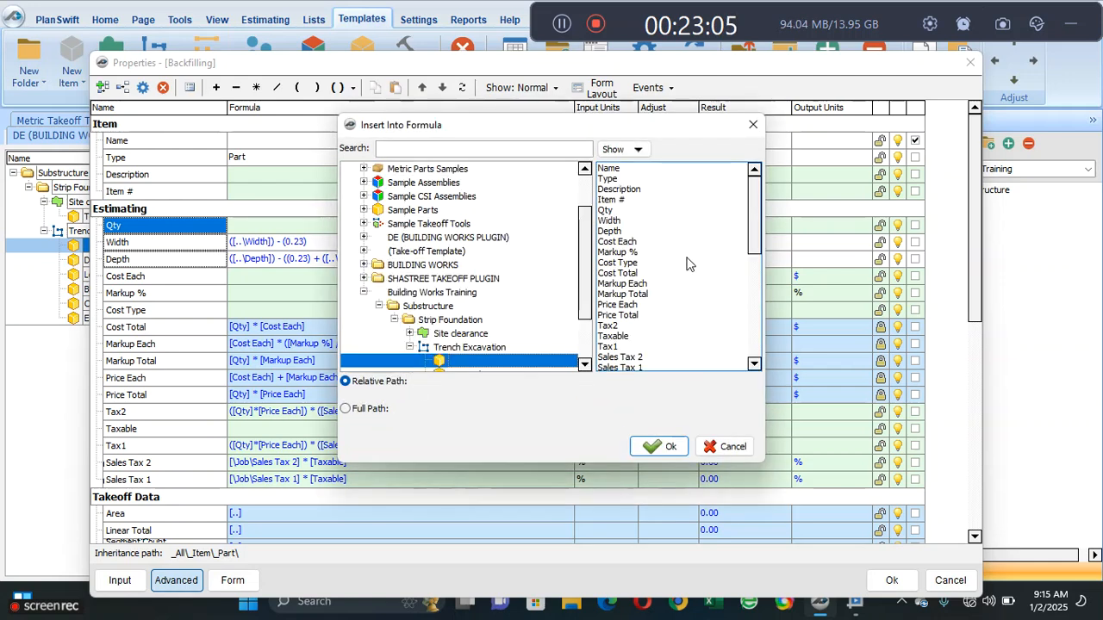
pyautogui.moveTo(755, 213)
pyautogui.mouseDown()
pyautogui.moveTo(763, 256)
pyautogui.moveTo(741, 206)
pyautogui.mouseUp()
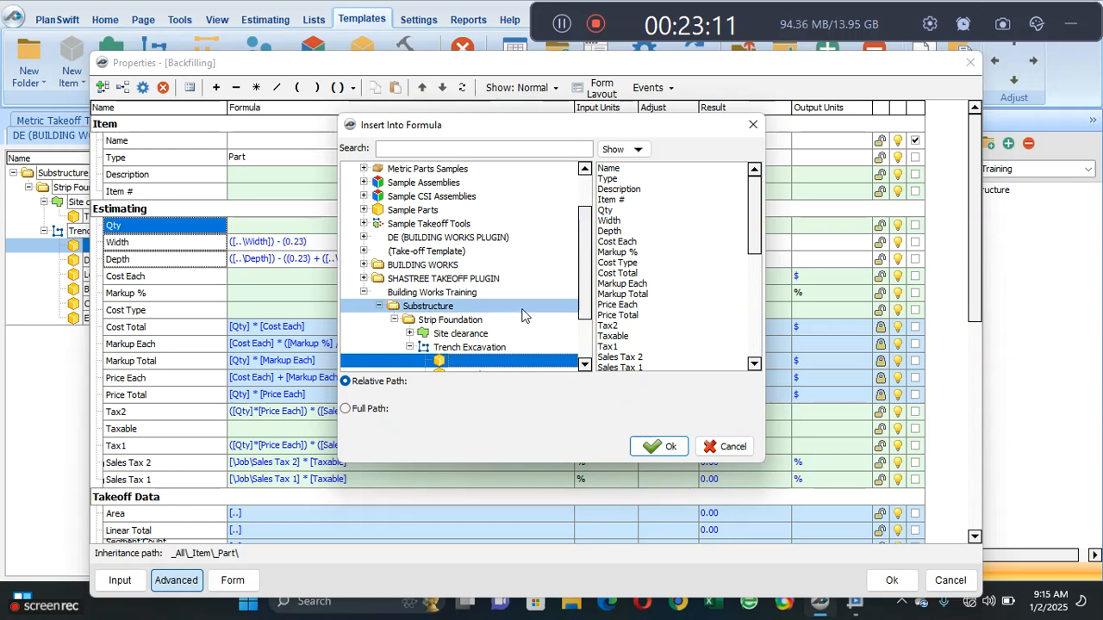
pyautogui.click(752, 124)
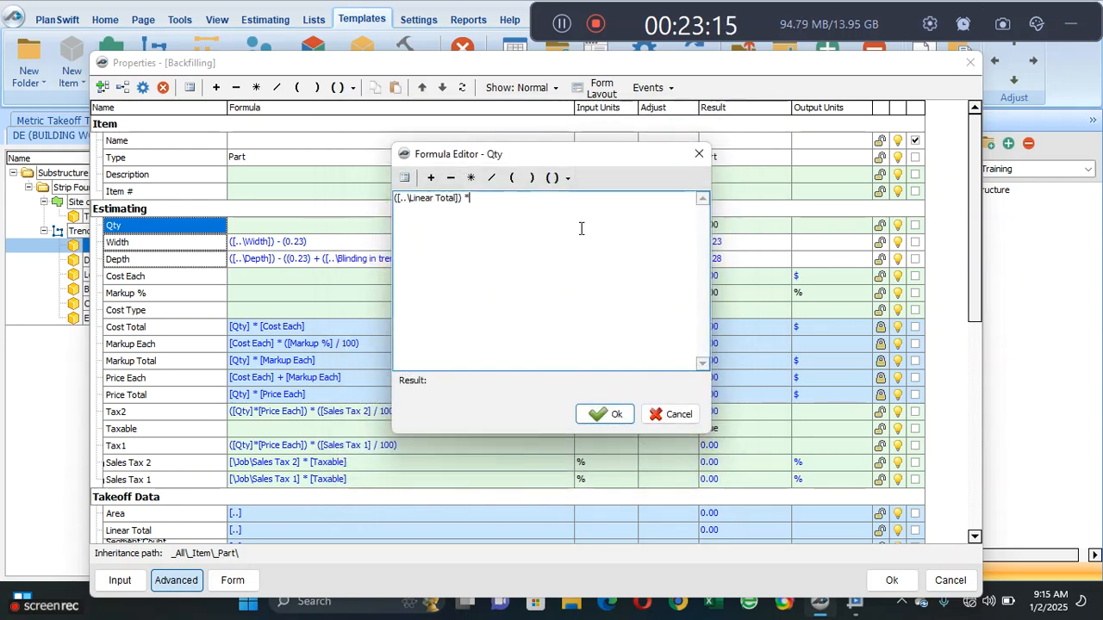
# - Accept the edited Qty formula and multiply it by Backfilling's own Width in parentheses, giving ([..\Linear Total]) * ([Width])
pyautogui.click(609, 414)
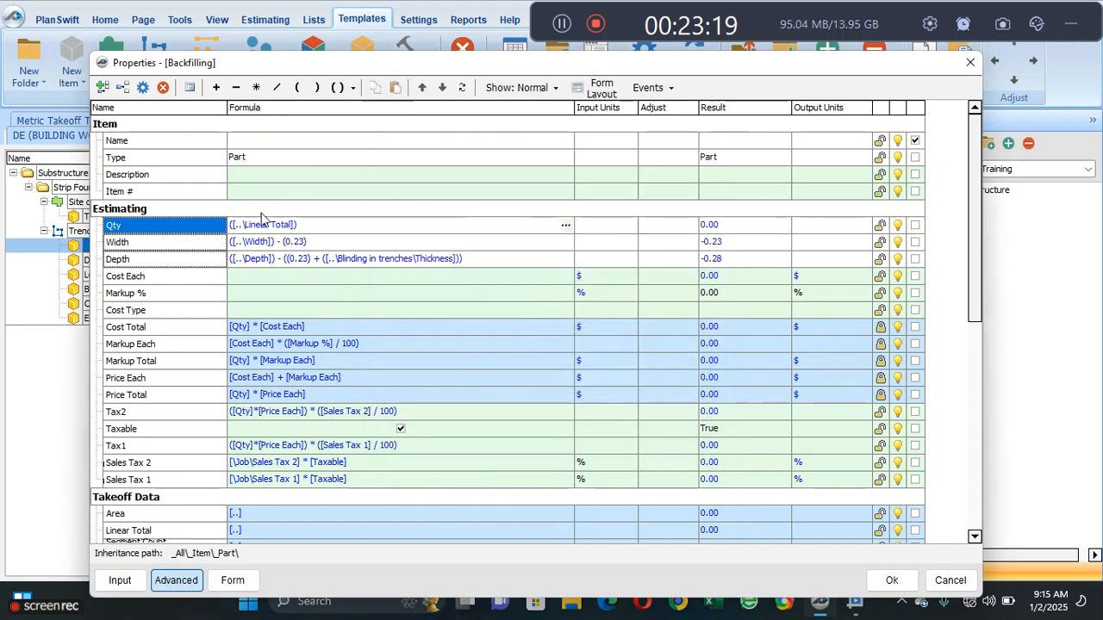
pyautogui.click(333, 227)
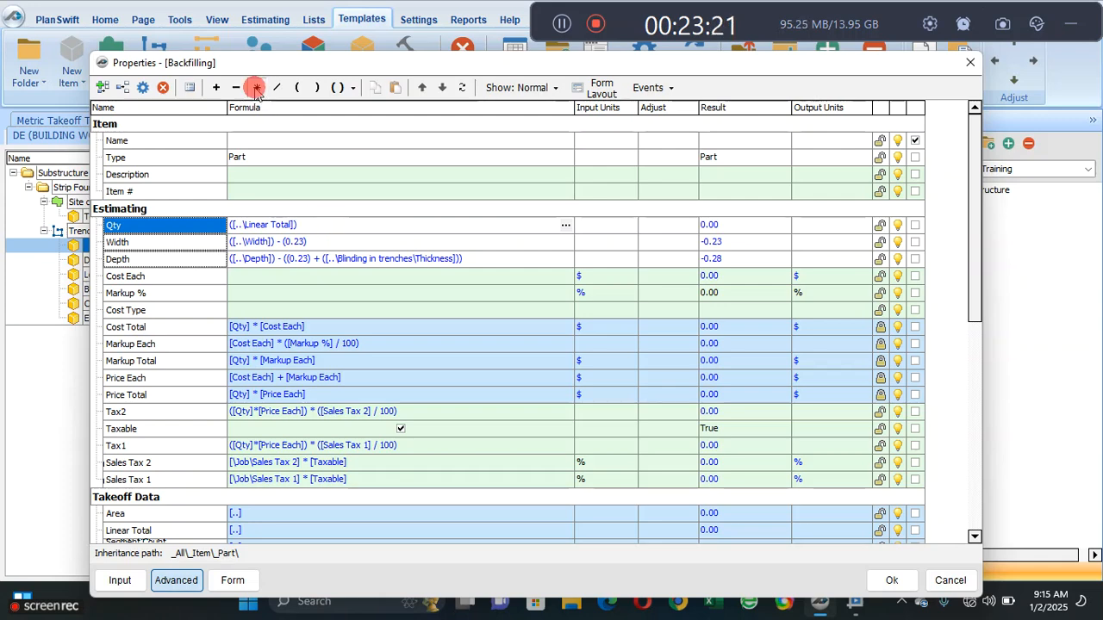
pyautogui.click(256, 87)
pyautogui.click(170, 243)
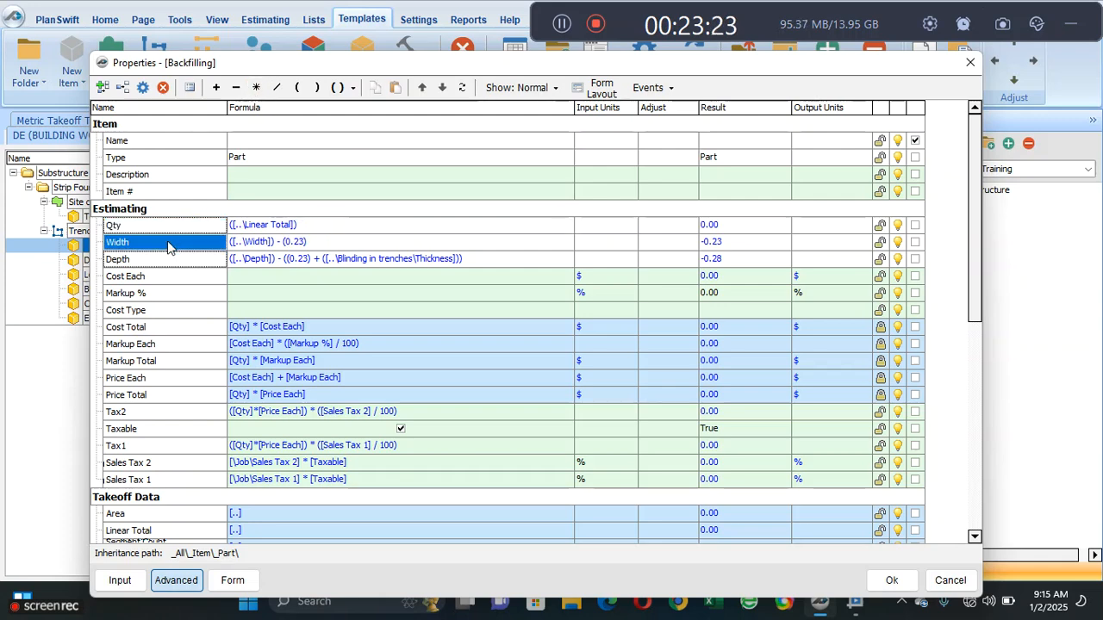
pyautogui.moveTo(307, 228); pyautogui.dragTo(330, 227)
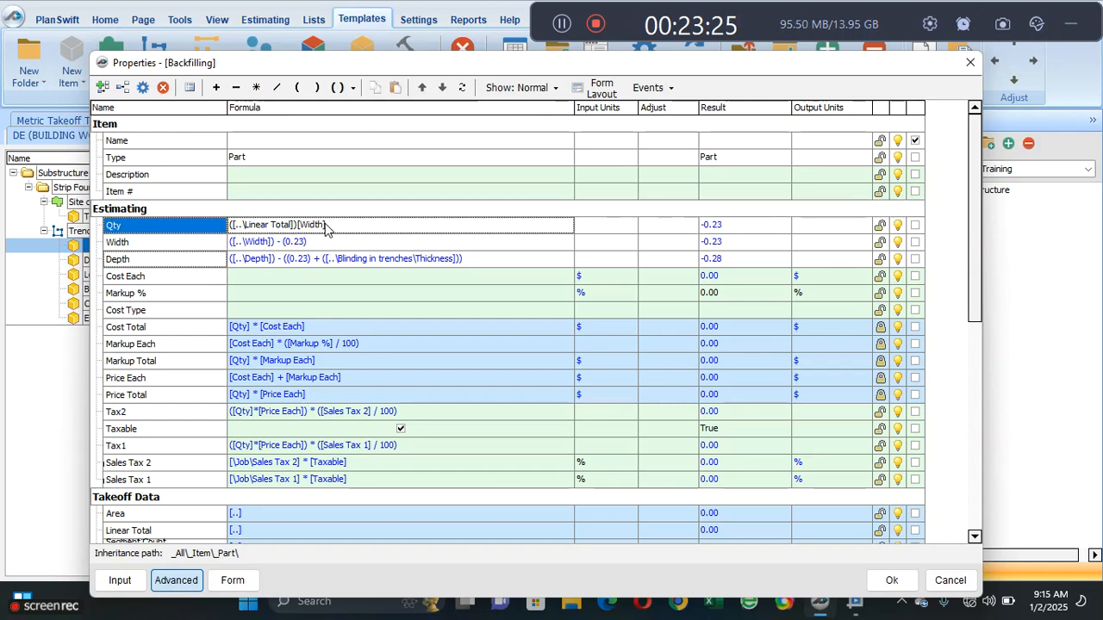
pyautogui.click(332, 229)
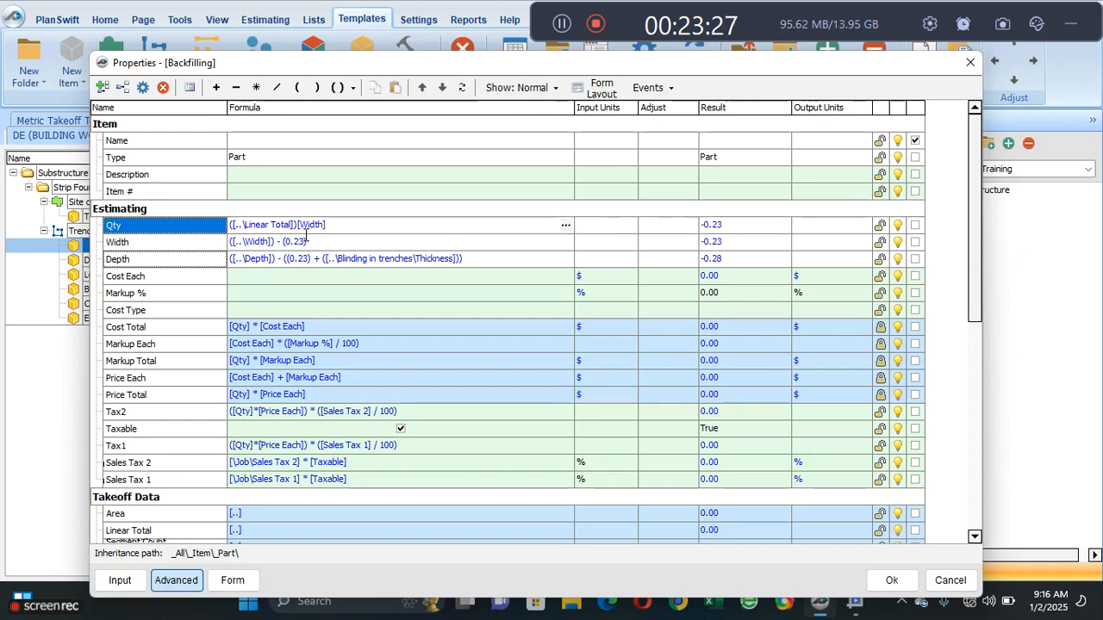
pyautogui.click(297, 225)
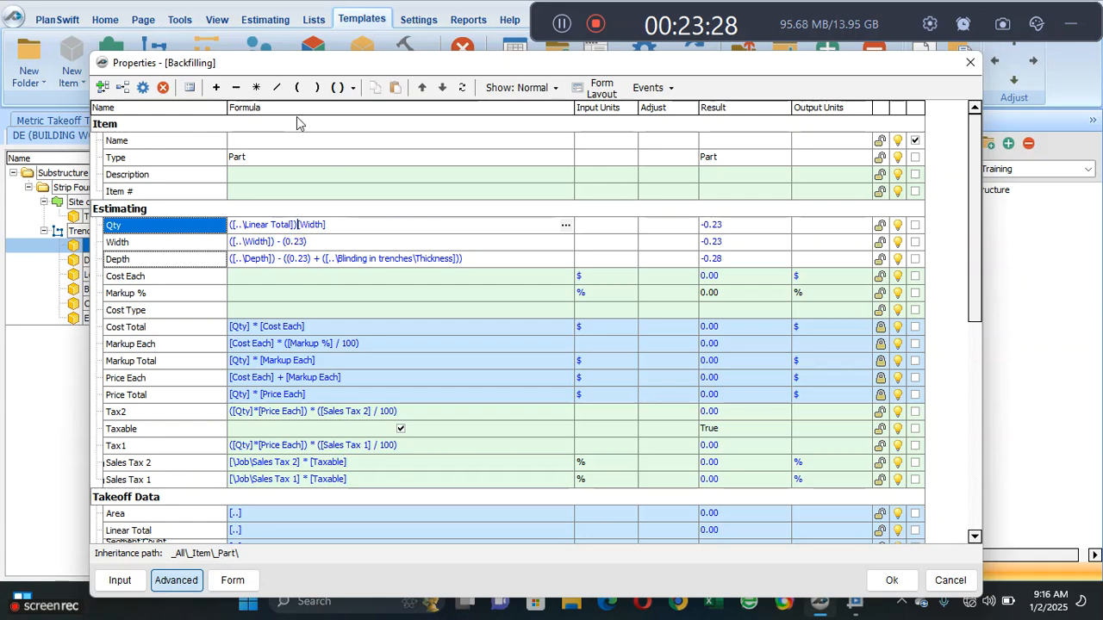
pyautogui.click(256, 87)
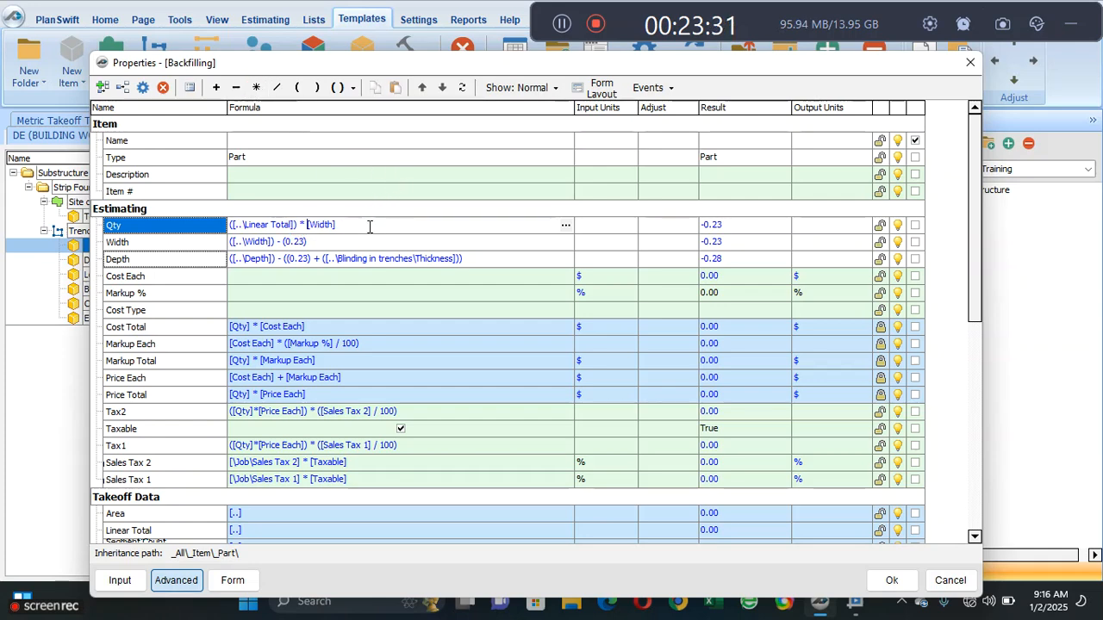
pyautogui.click(294, 88)
pyautogui.click(349, 225)
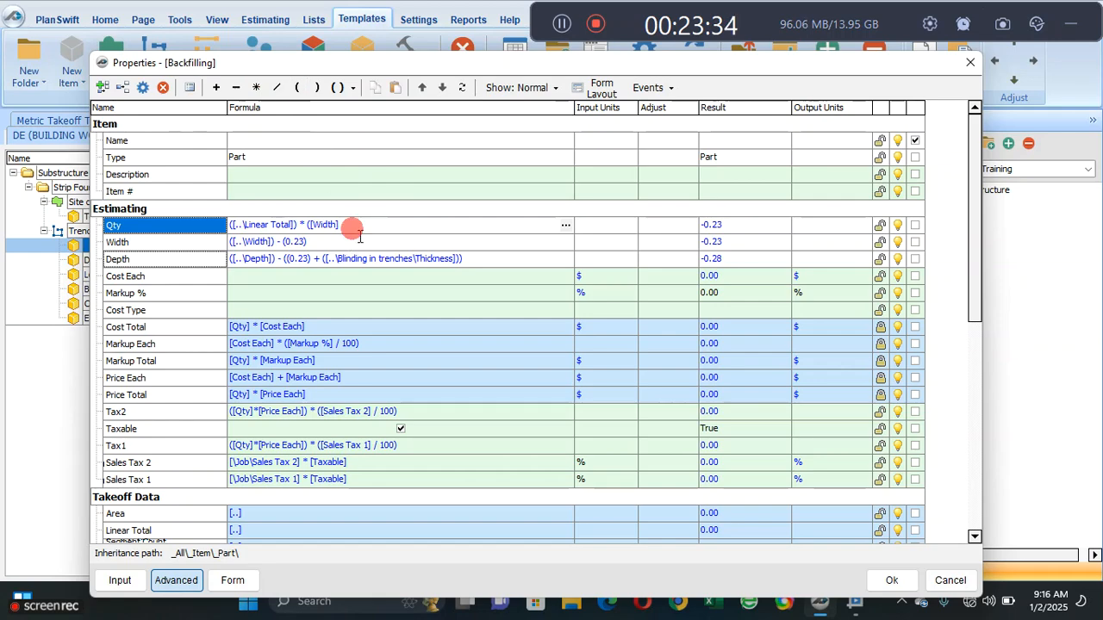
pyautogui.click(317, 87)
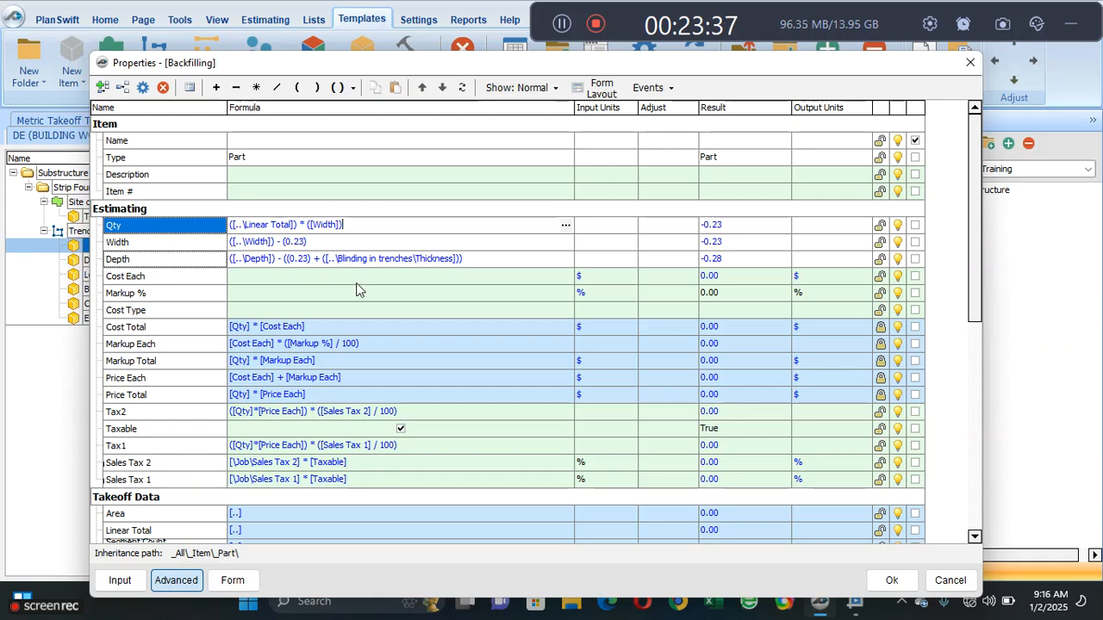
# - Multiply the Qty formula by Backfilling's own Depth in parentheses, completing it as ([..\Linear Total]) * ([Width]) * ([Depth])
pyautogui.click(256, 87)
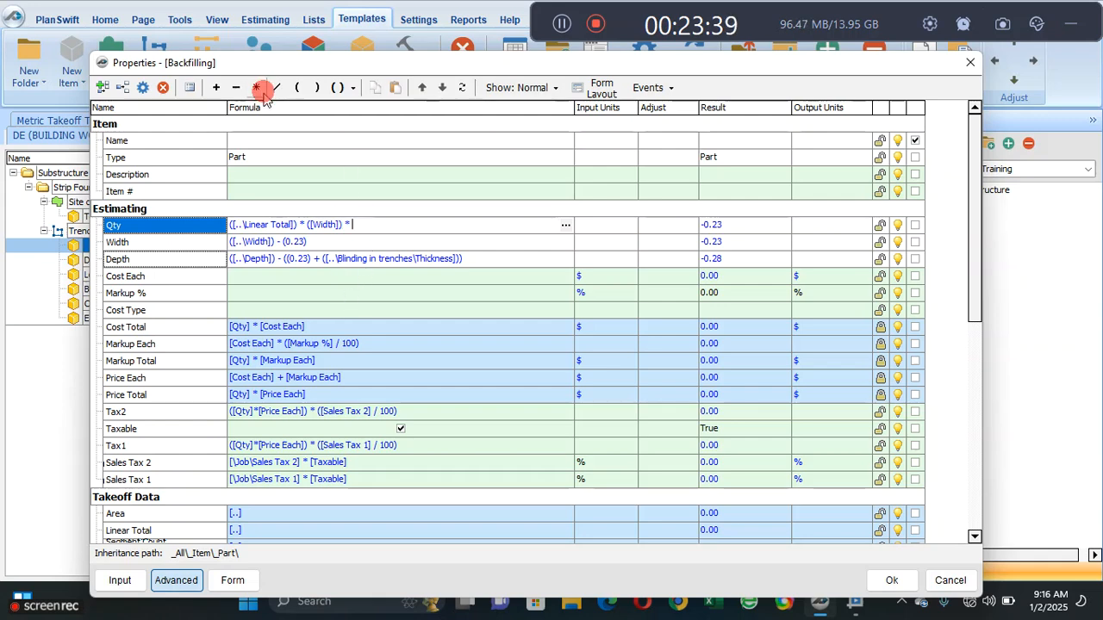
pyautogui.click(162, 264)
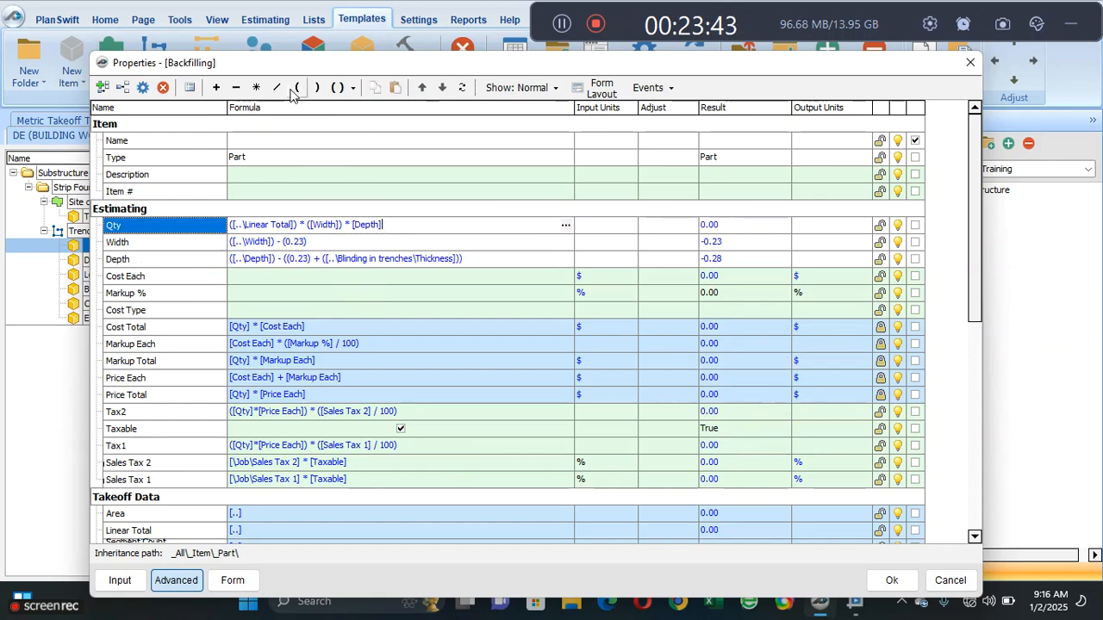
pyautogui.click(317, 86)
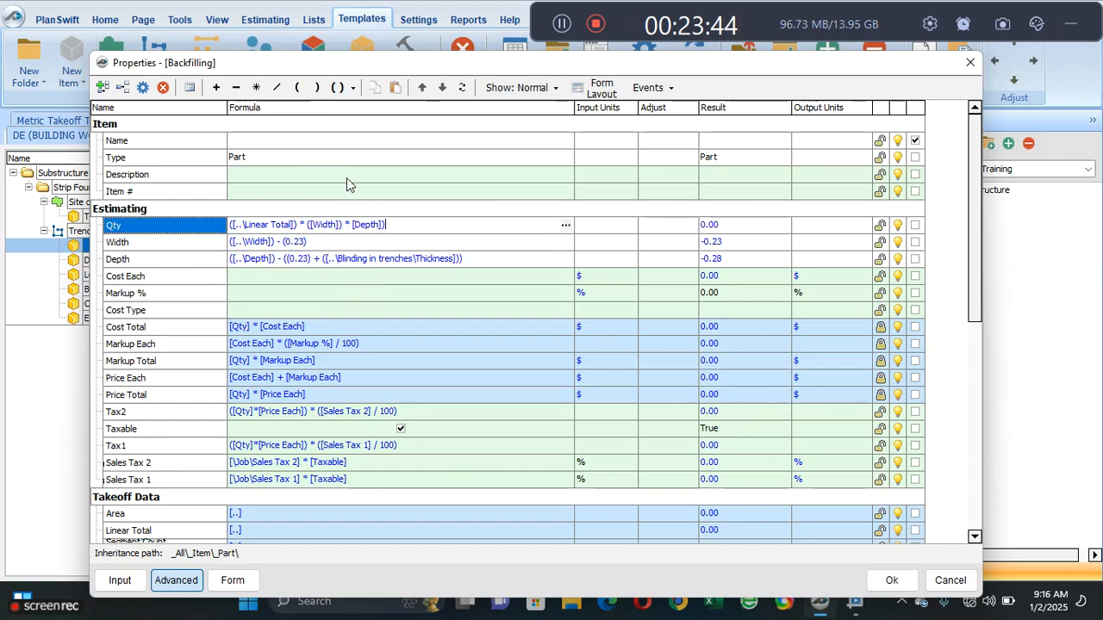
pyautogui.click(353, 224)
pyautogui.click(297, 87)
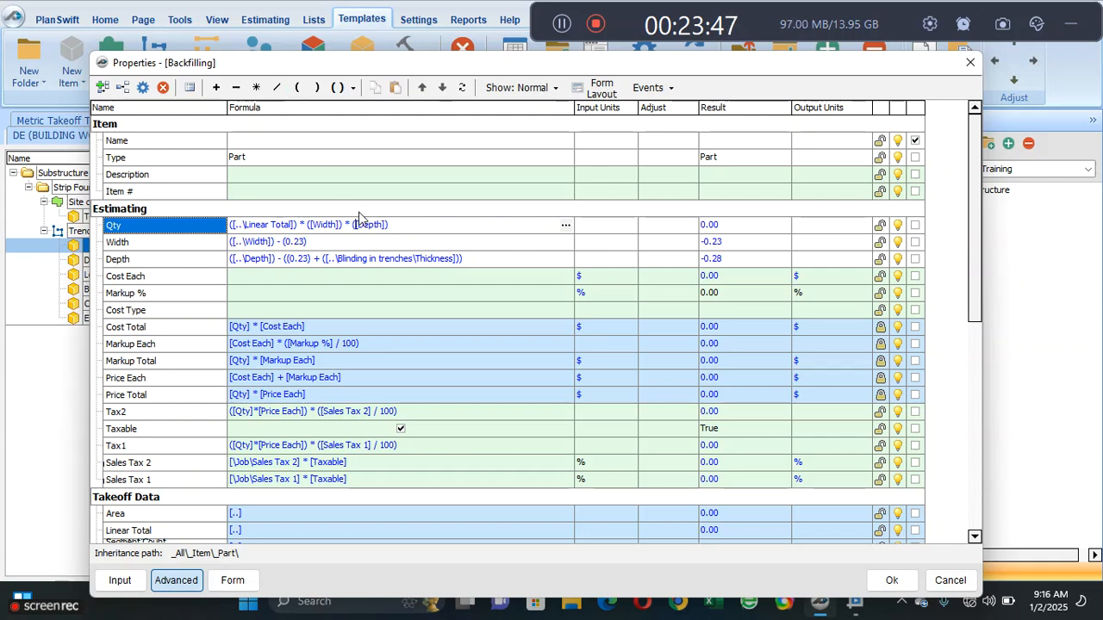
pyautogui.click(479, 345)
# - Set the input units of Backfilling's Qty to CU M
pyautogui.click(599, 225)
pyautogui.click(629, 225)
pyautogui.click(629, 245)
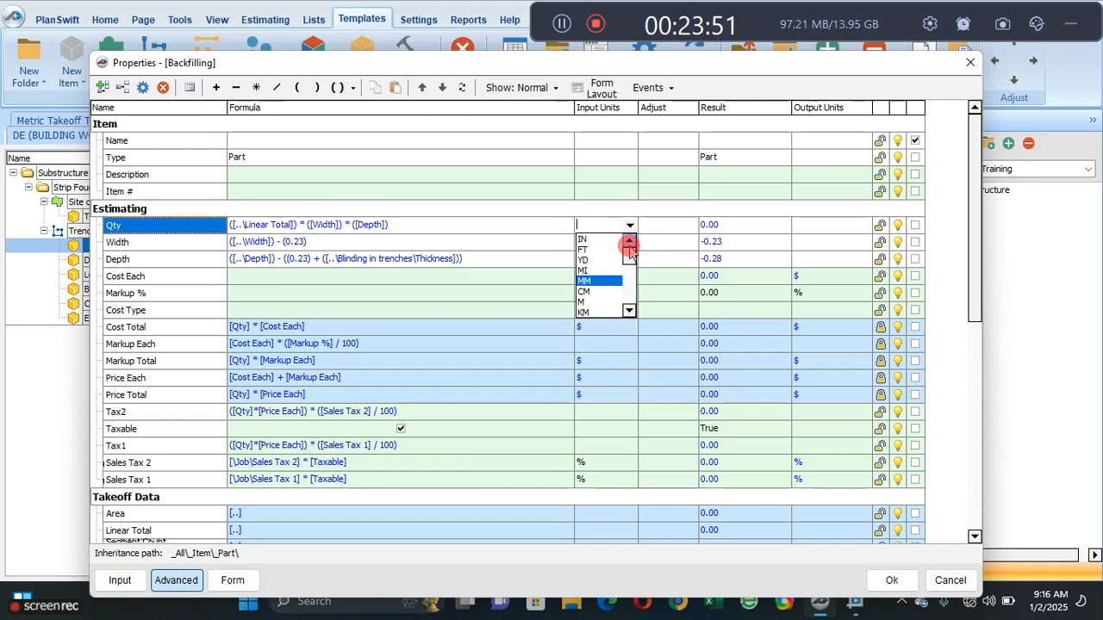
pyautogui.moveTo(630, 248); pyautogui.dragTo(629, 292)
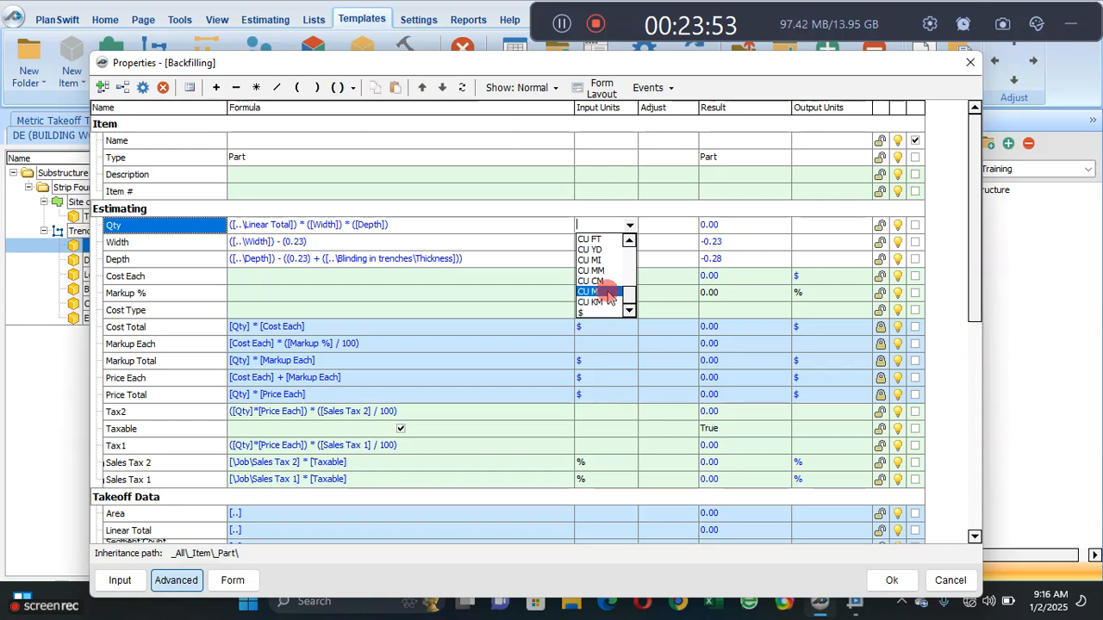
pyautogui.click(608, 292)
# - Set the input units of Backfilling's Width and Depth to M
pyautogui.click(624, 243)
pyautogui.click(630, 242)
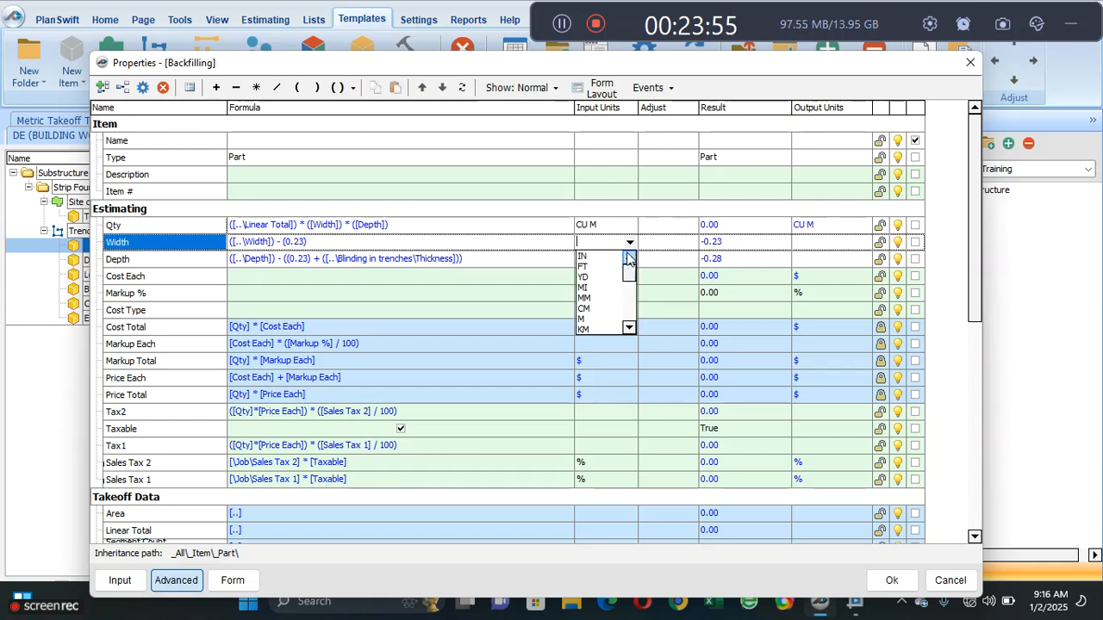
pyautogui.click(603, 319)
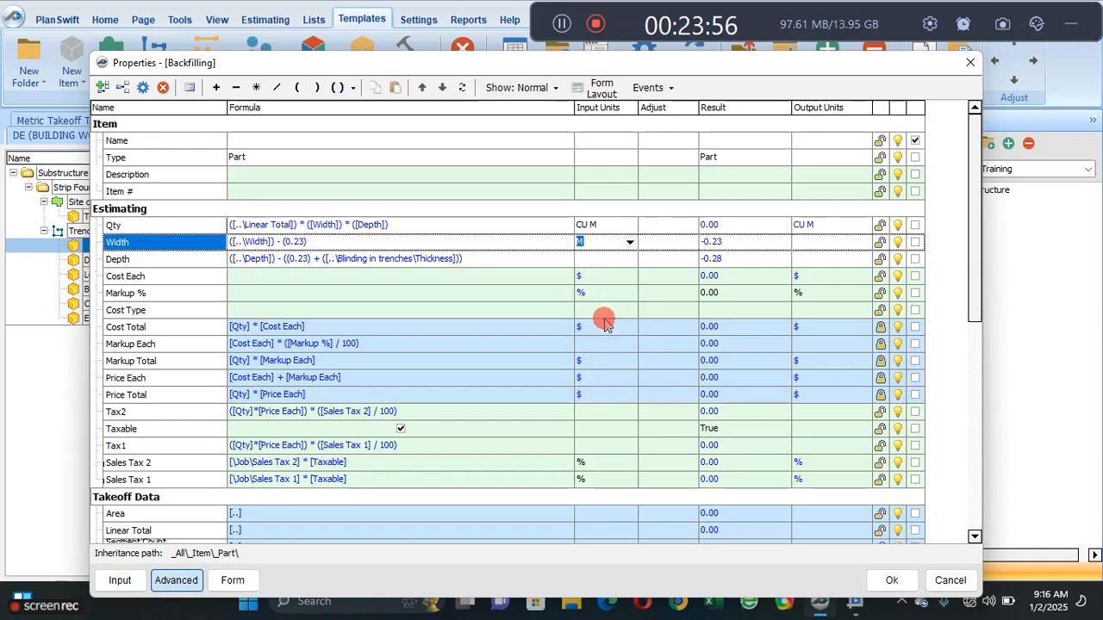
pyautogui.click(606, 260)
pyautogui.click(630, 259)
pyautogui.click(598, 338)
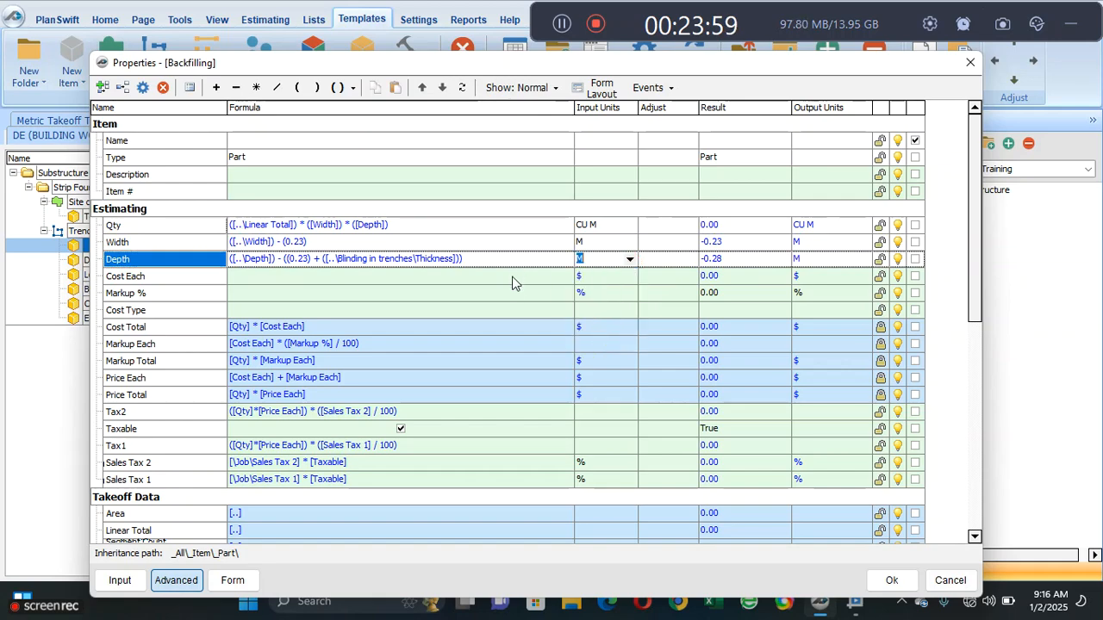
pyautogui.click(509, 293)
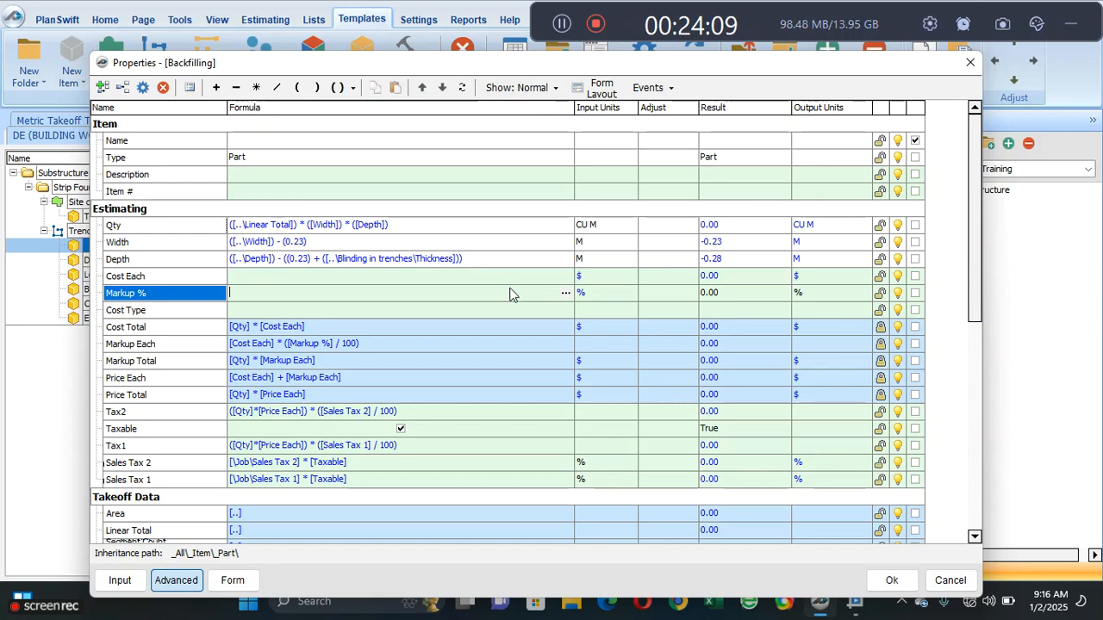
# - Check which fields Backfilling's form view offers and return to its advanced properties
pyautogui.click(238, 581)
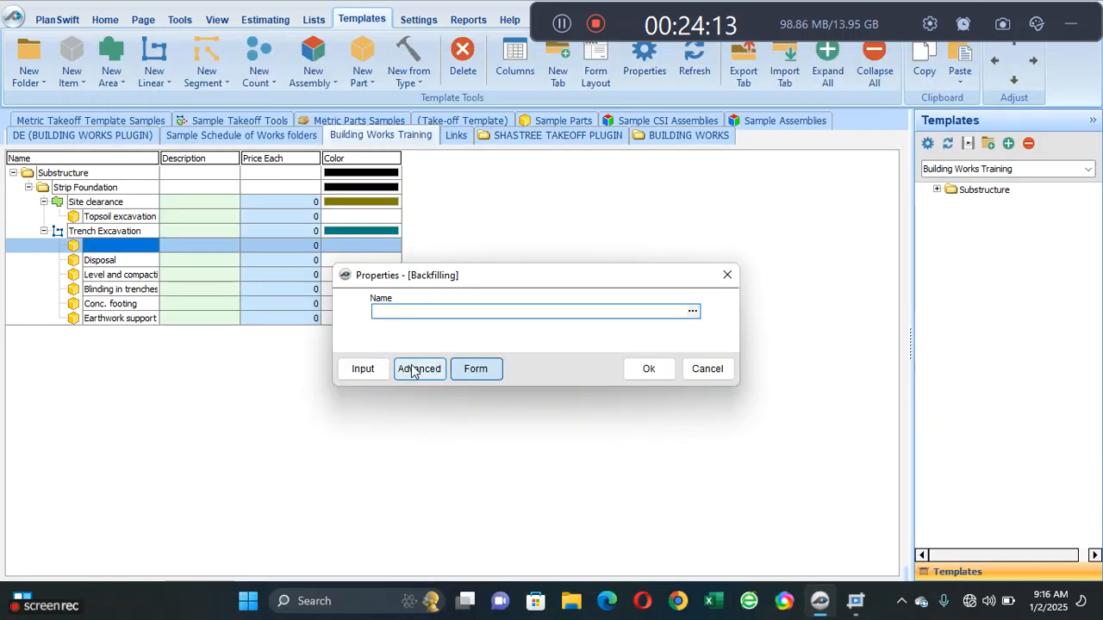
pyautogui.click(411, 369)
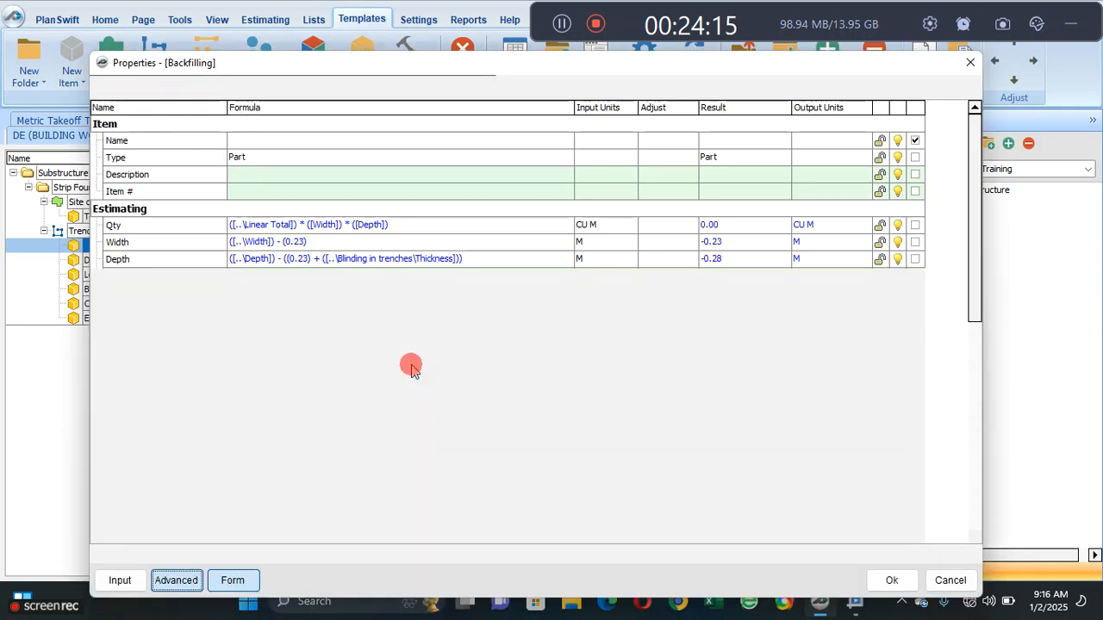
# - Enter Backfilling as the part's name, save the properties, and recheck them in the advanced view
pyautogui.click(281, 142)
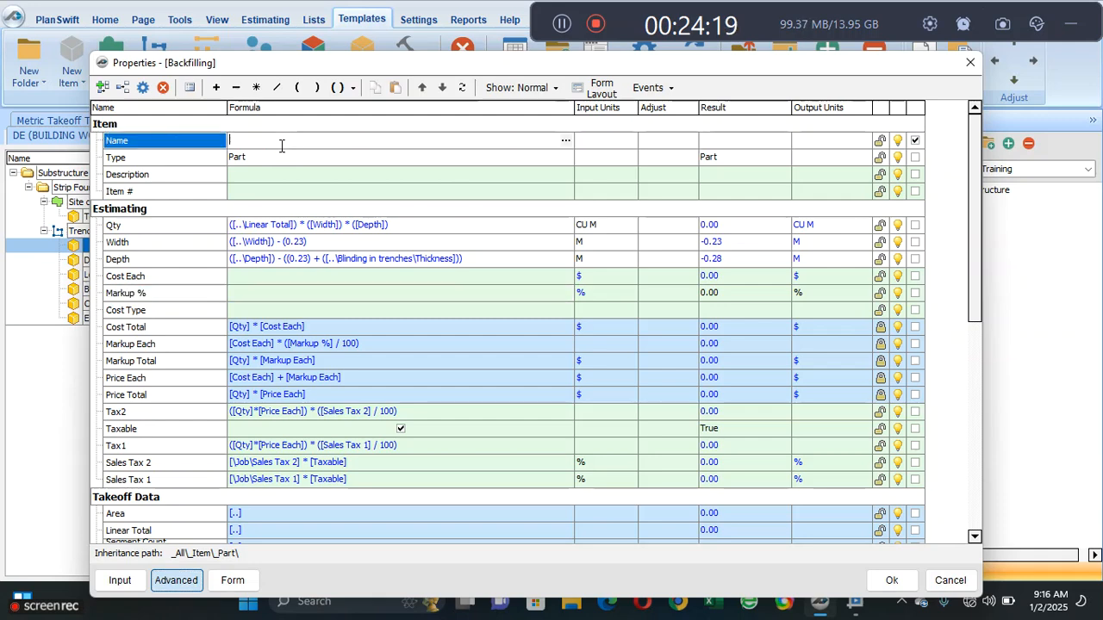
pyautogui.write('Backfilling')
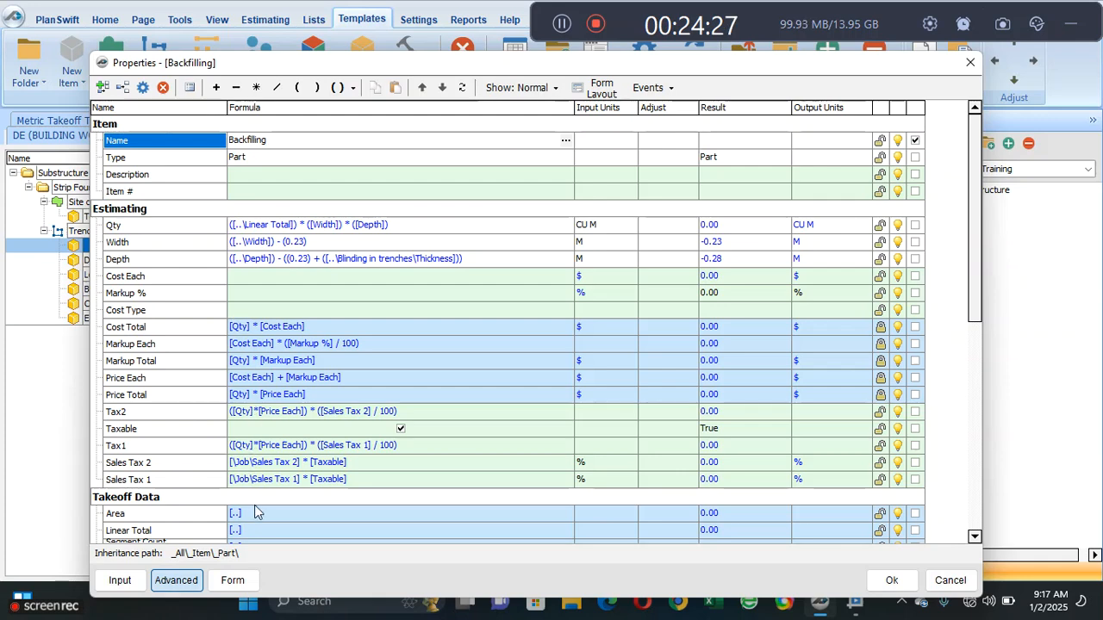
pyautogui.click(232, 580)
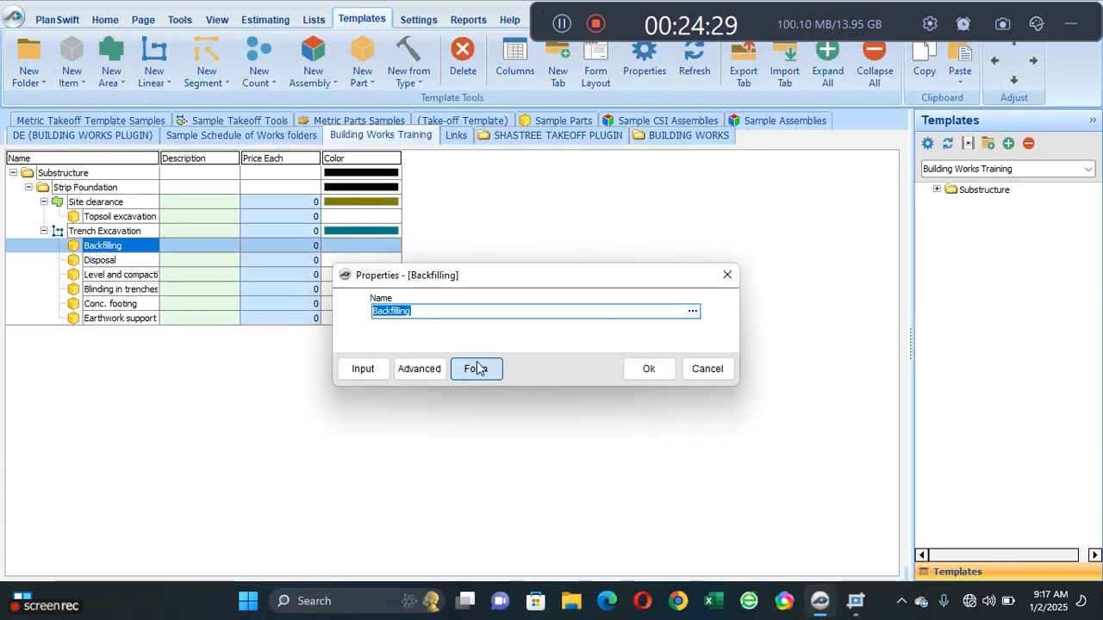
pyautogui.click(644, 368)
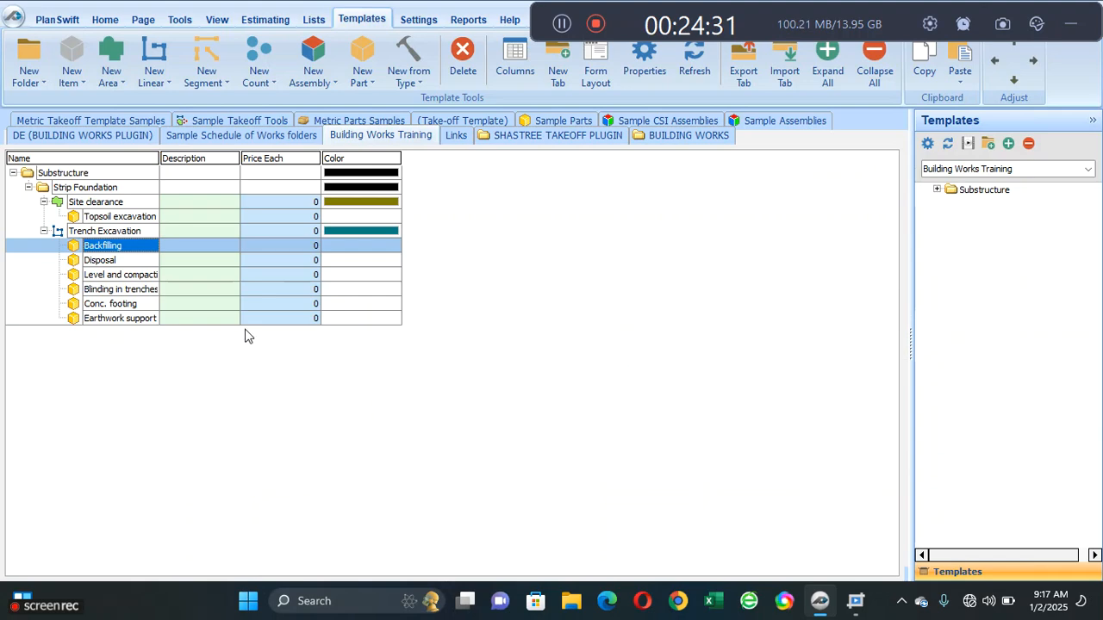
pyautogui.doubleClick(136, 246)
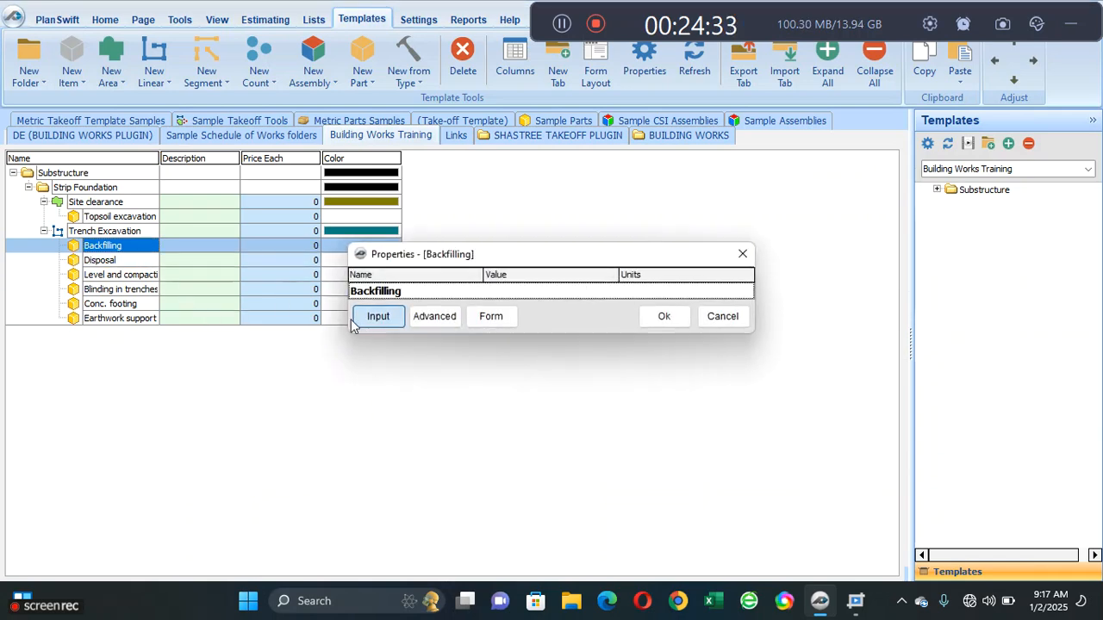
pyautogui.click(436, 321)
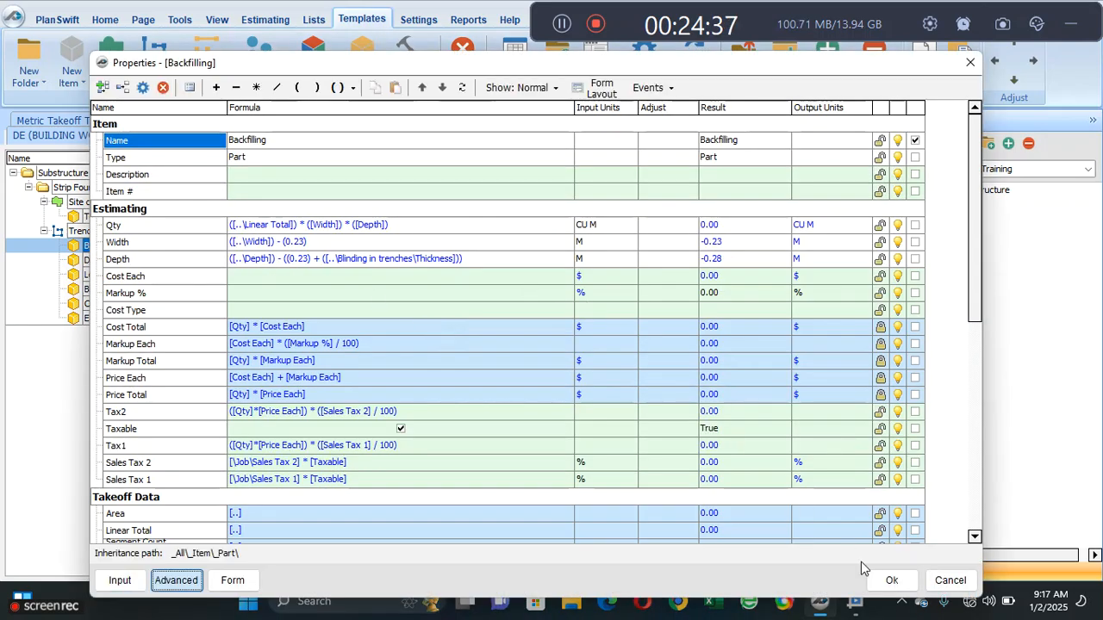
pyautogui.click(892, 580)
# - Add a number property named Thickness of block to the Disposal part's Estimating group, just before Cost Each
pyautogui.click(124, 260)
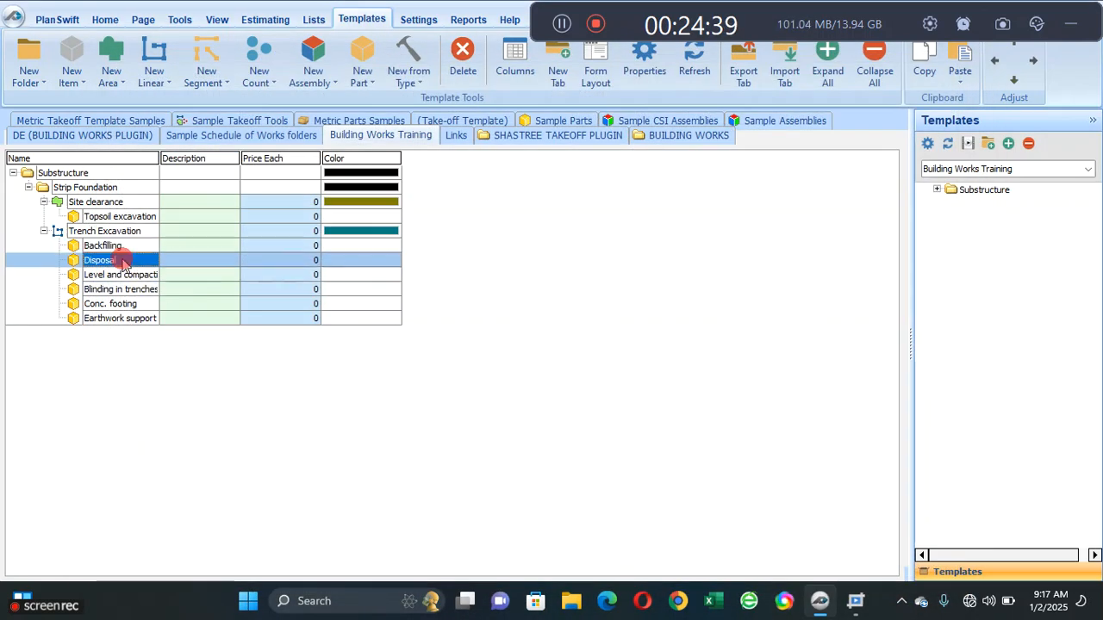
pyautogui.doubleClick(123, 261)
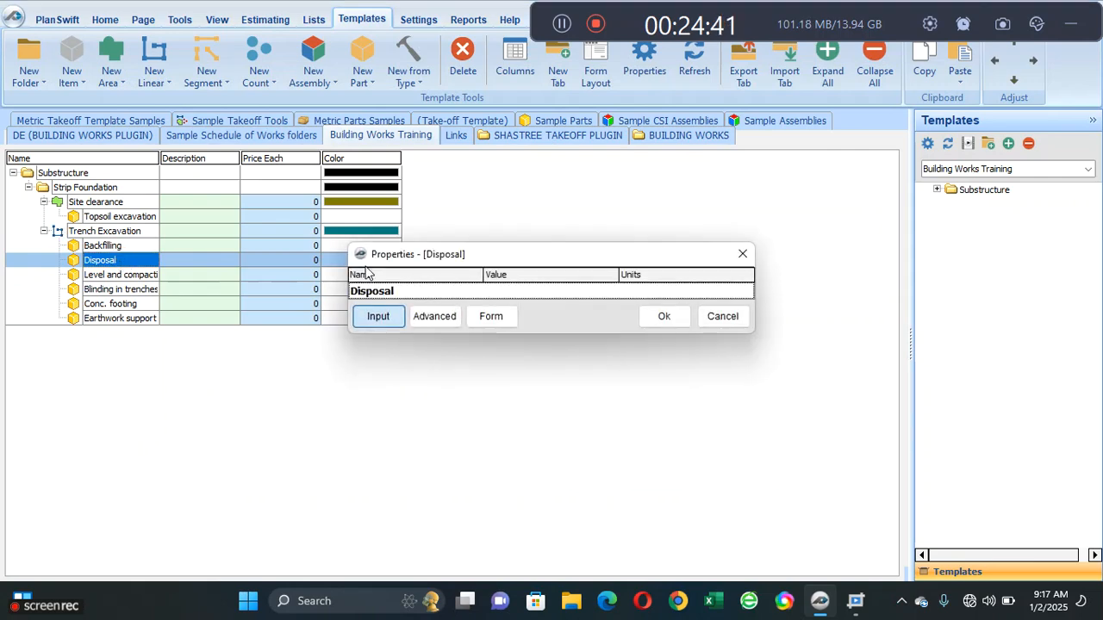
pyautogui.click(457, 316)
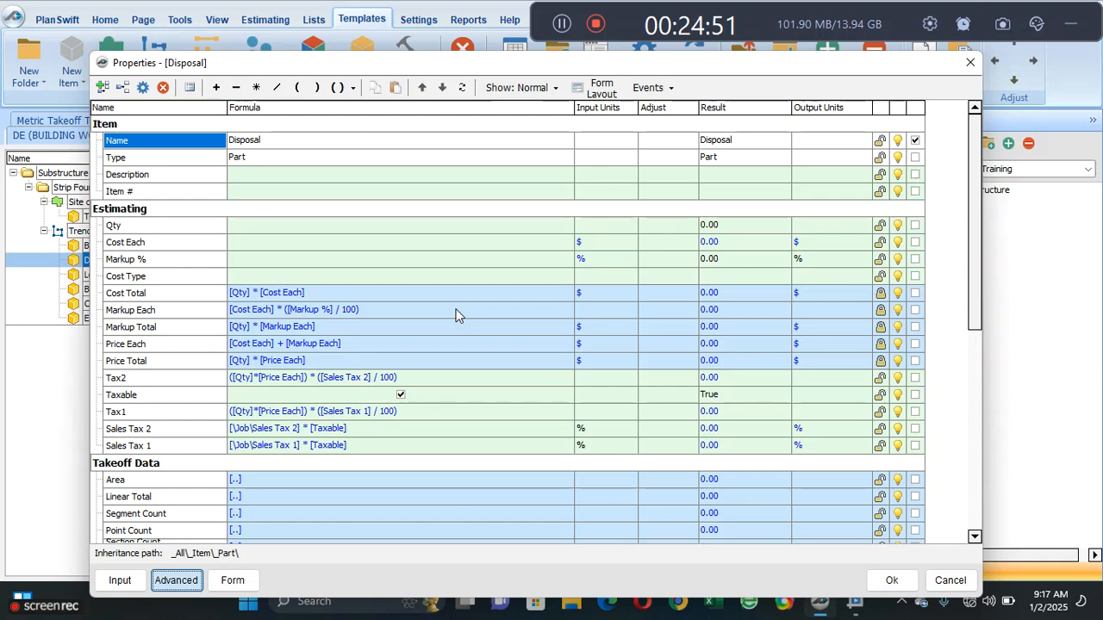
pyautogui.click(177, 241)
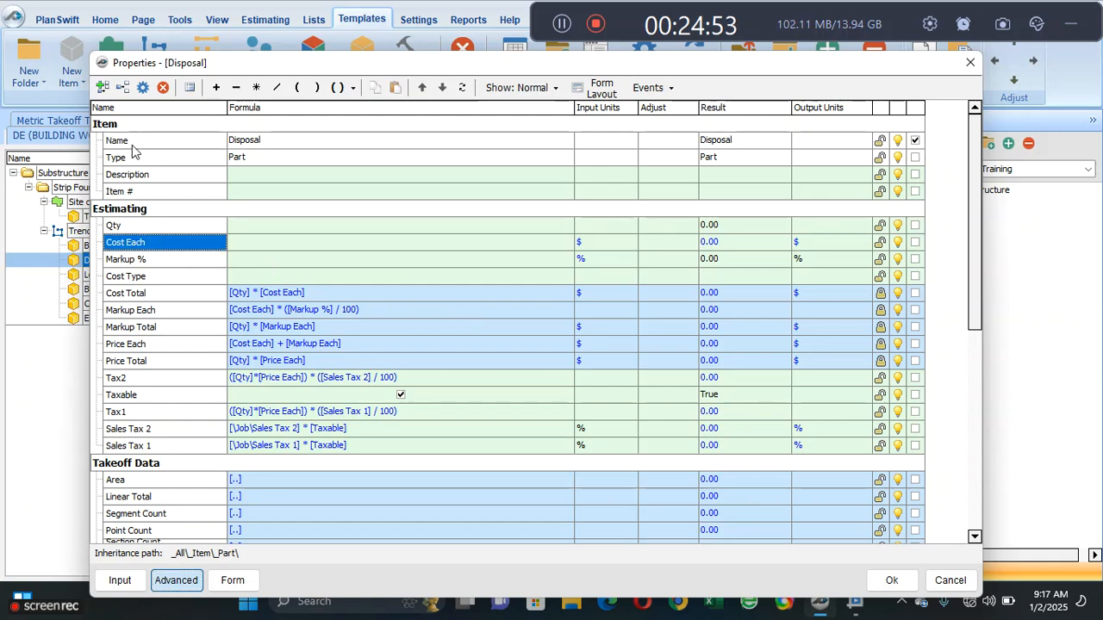
pyautogui.click(125, 94)
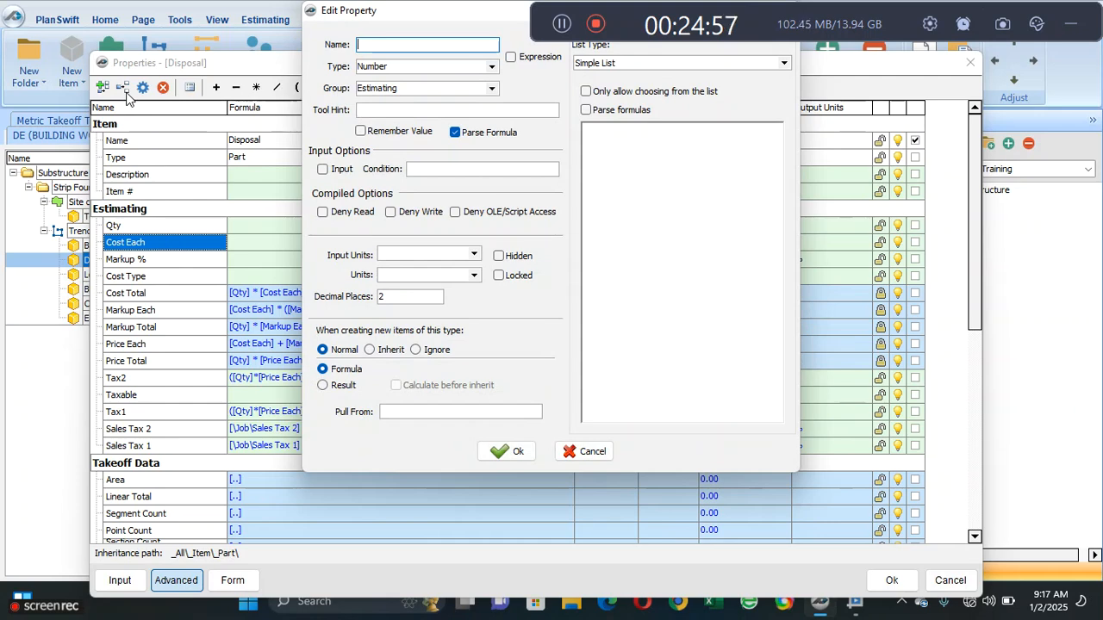
pyautogui.write('Thic')
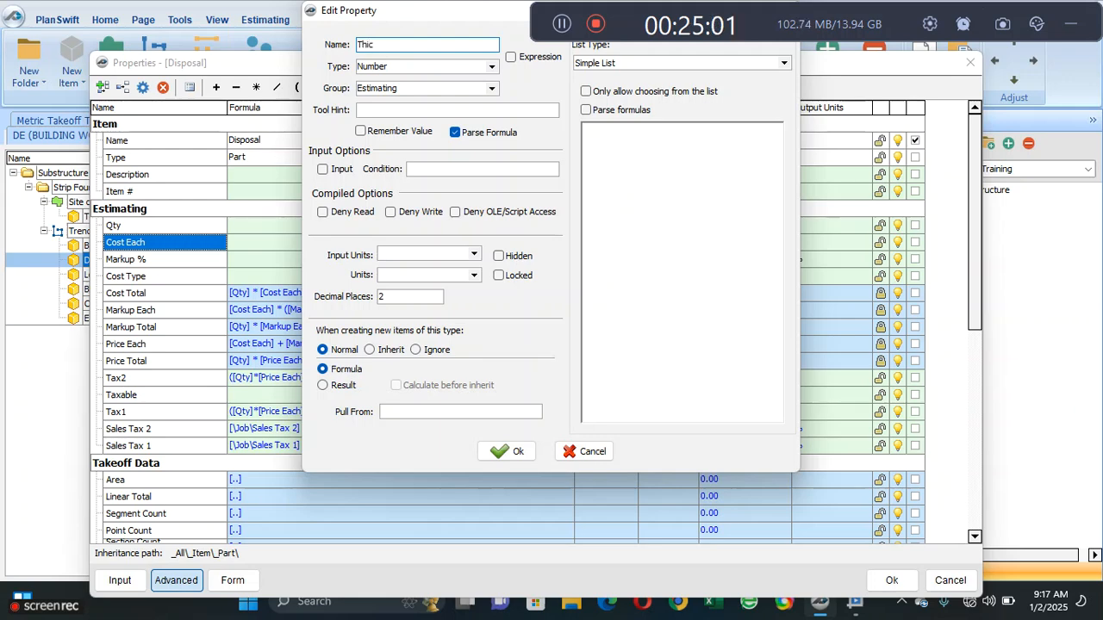
pyautogui.write('knness of block')
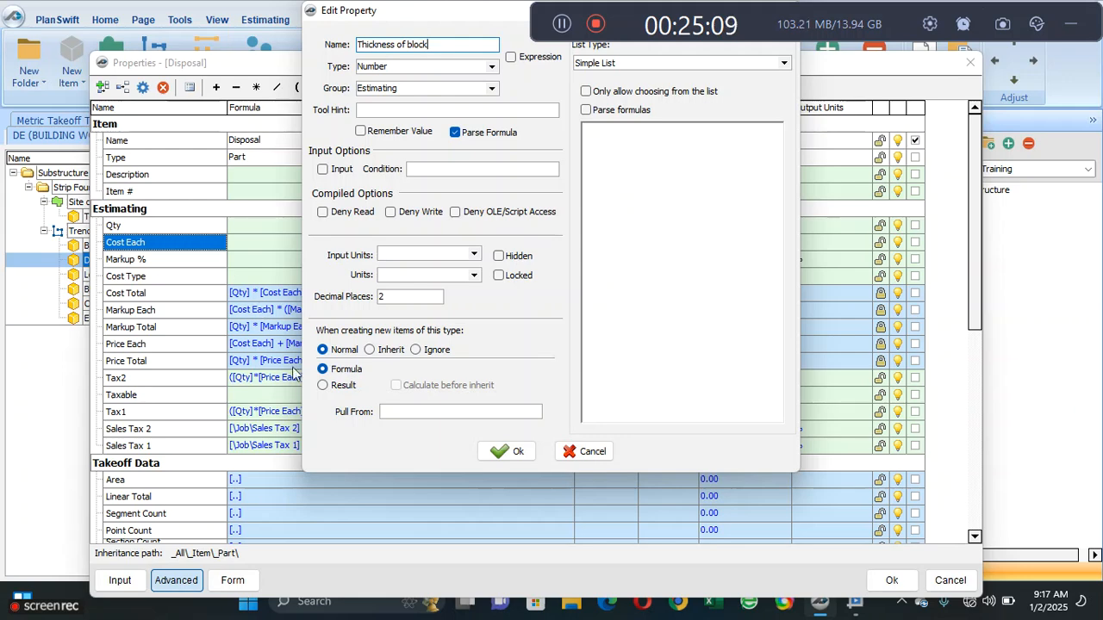
pyautogui.click(504, 451)
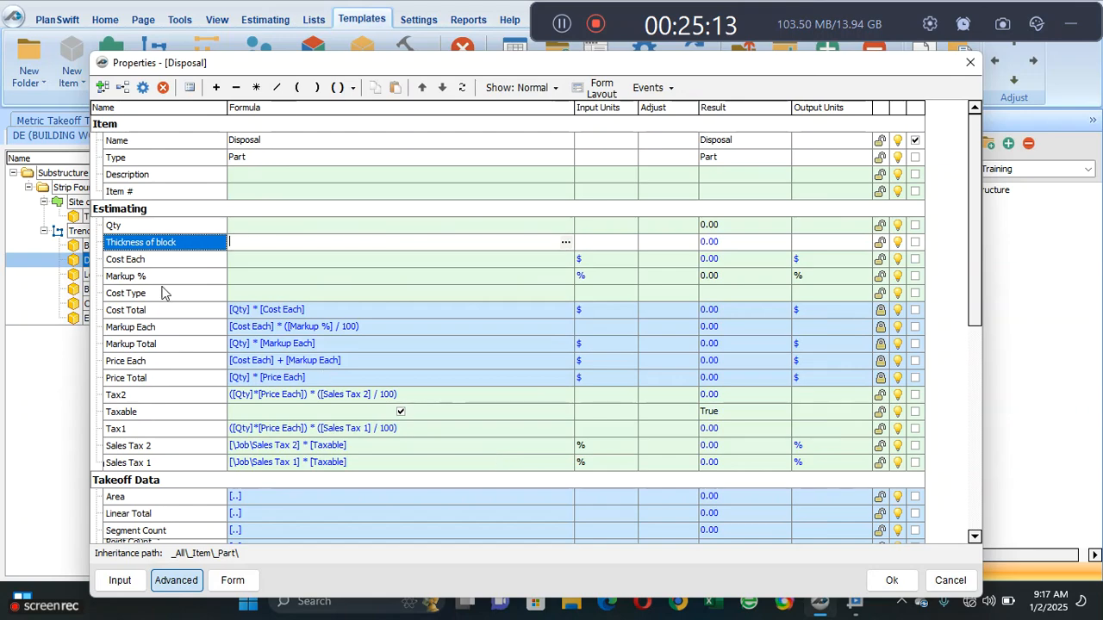
# - Add a number property named Blockwork cm to Disposal's Estimating group
pyautogui.click(155, 260)
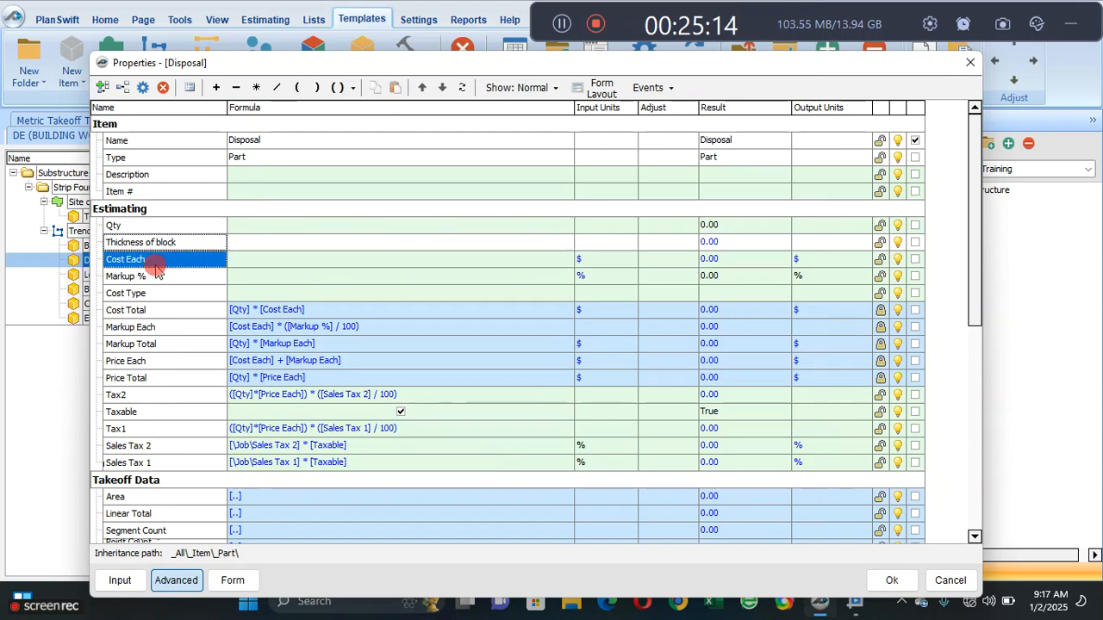
pyautogui.click(126, 89)
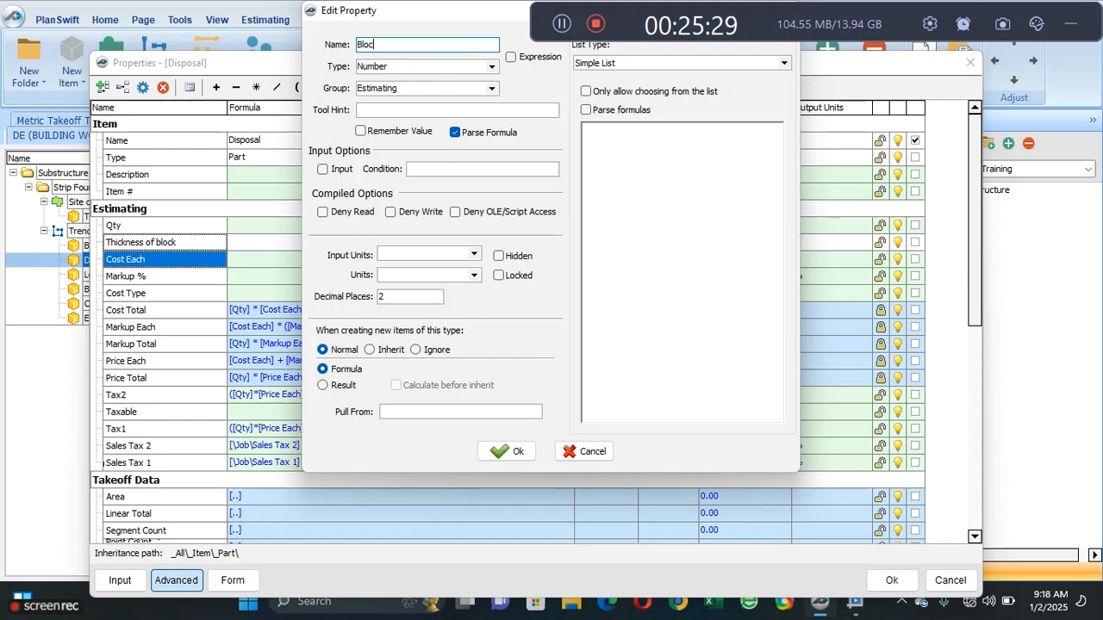
pyautogui.write('k')
pyautogui.write('ork cm')
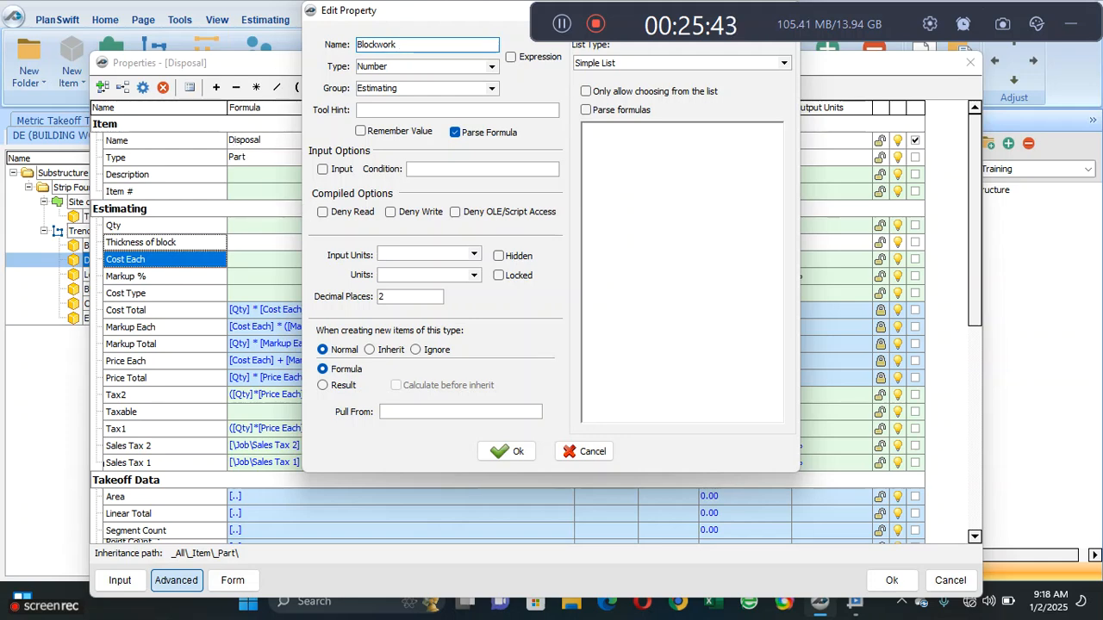
pyautogui.click(504, 452)
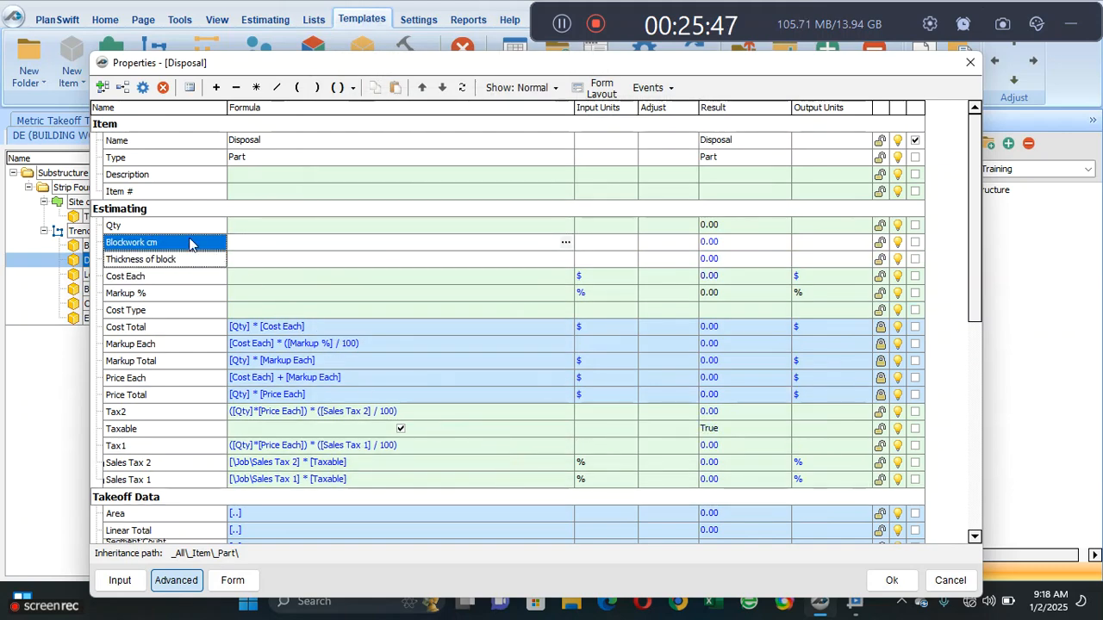
# - Start Disposal's Blockwork cm formula with Trench Excavation's Linear Total, using the relative path [..\Linear Total]
pyautogui.click(282, 250)
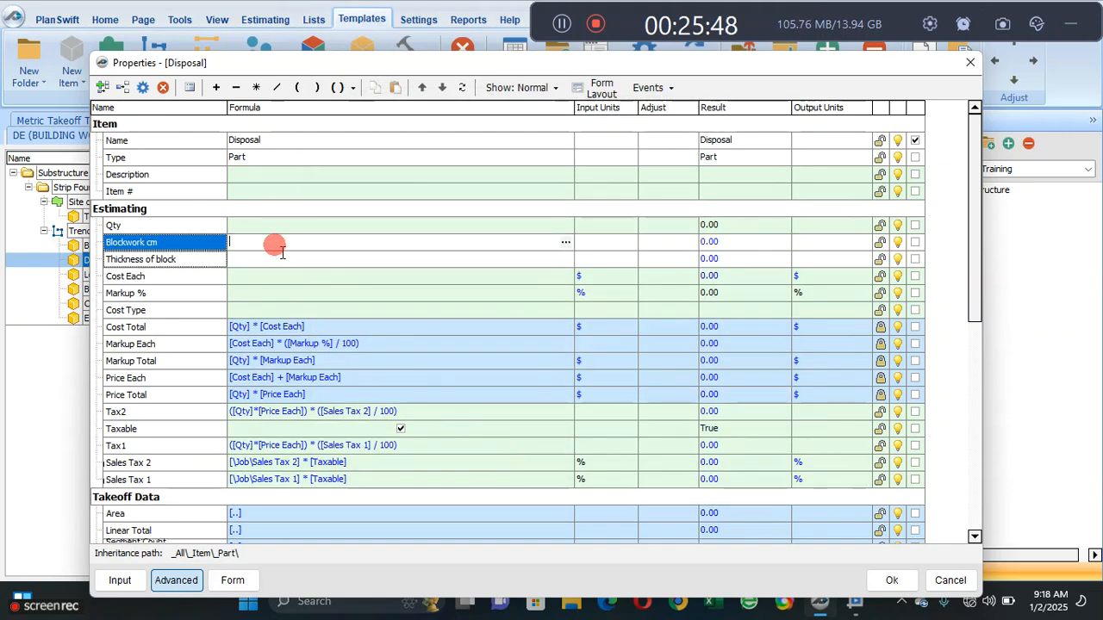
pyautogui.click(565, 242)
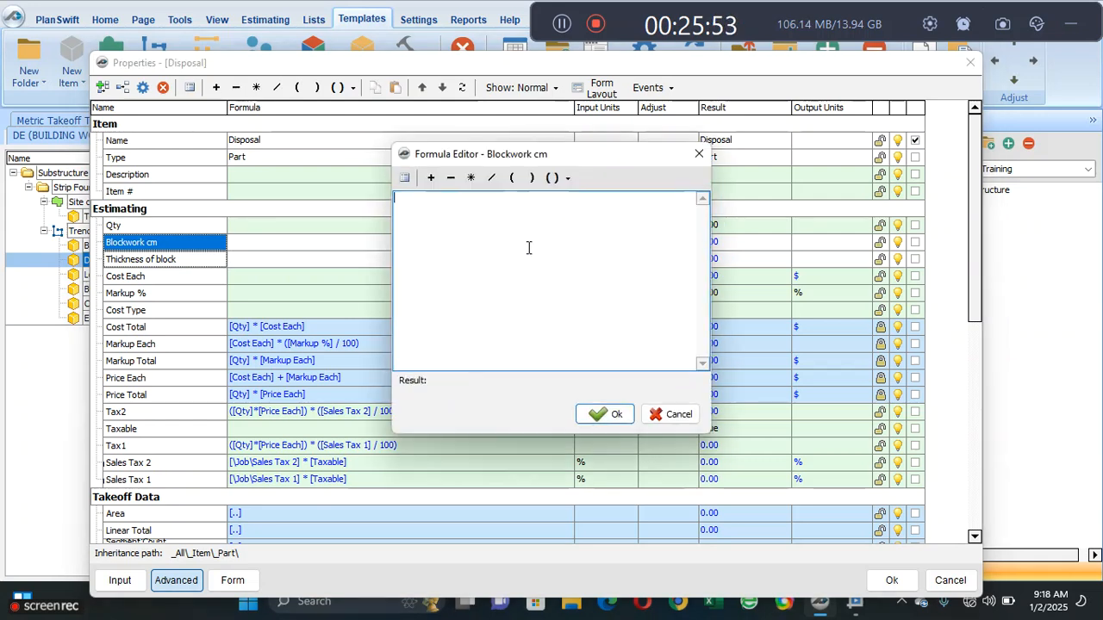
pyautogui.click(404, 177)
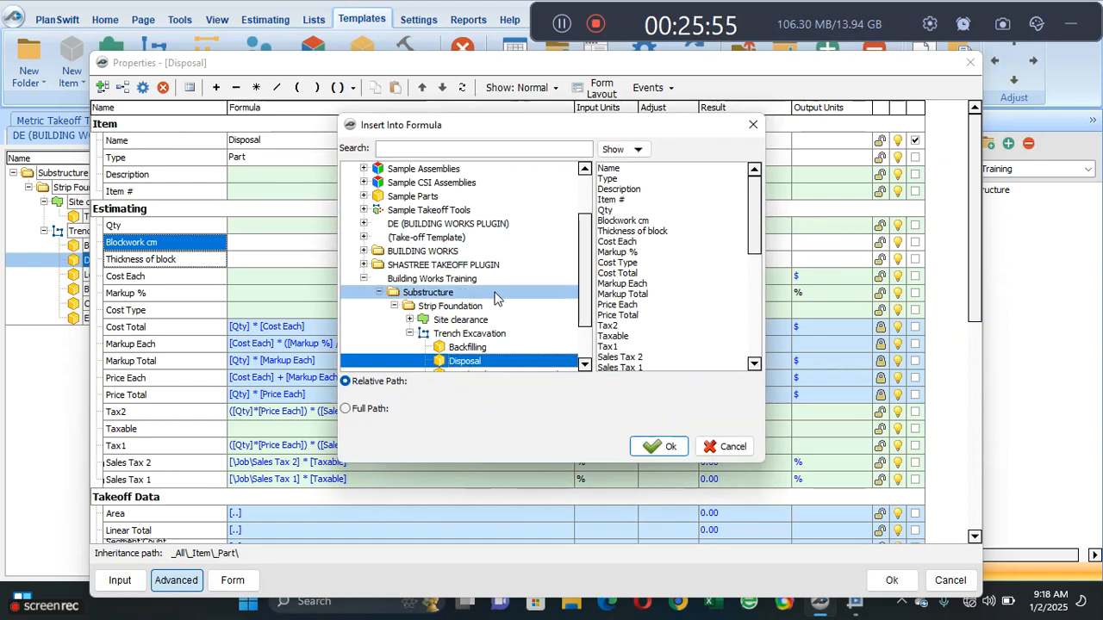
pyautogui.click(491, 333)
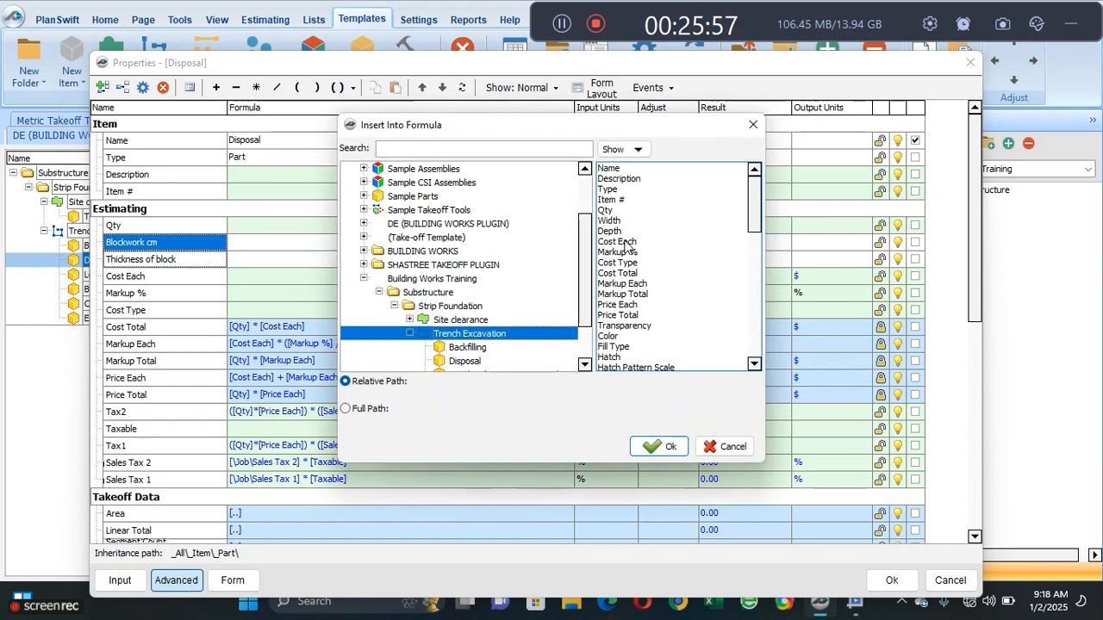
pyautogui.moveTo(751, 202); pyautogui.dragTo(745, 278)
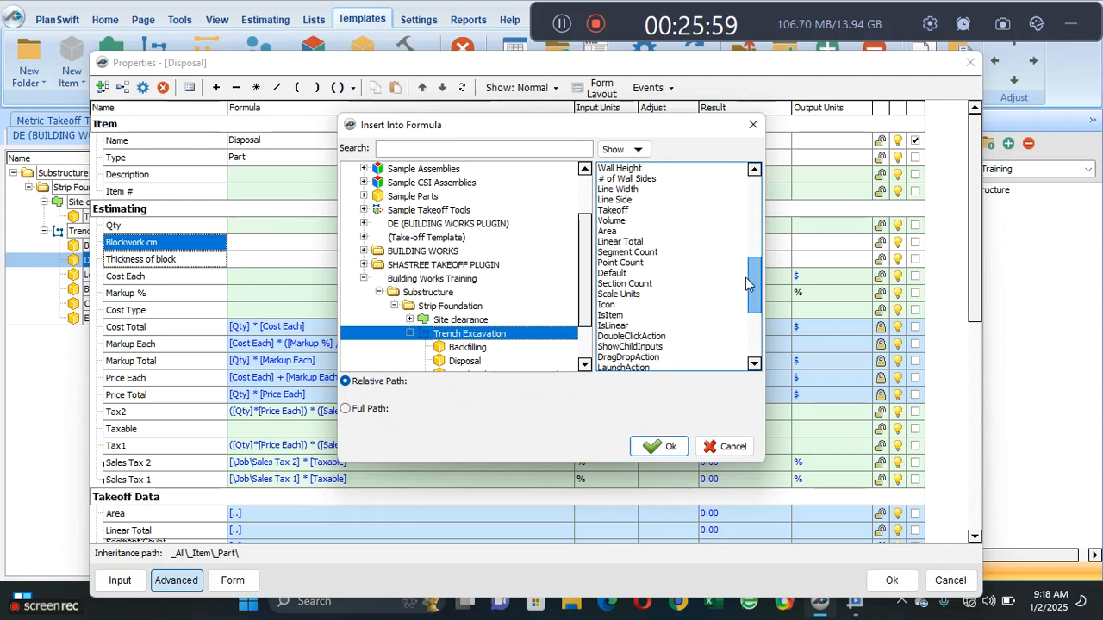
pyautogui.click(676, 242)
pyautogui.click(668, 445)
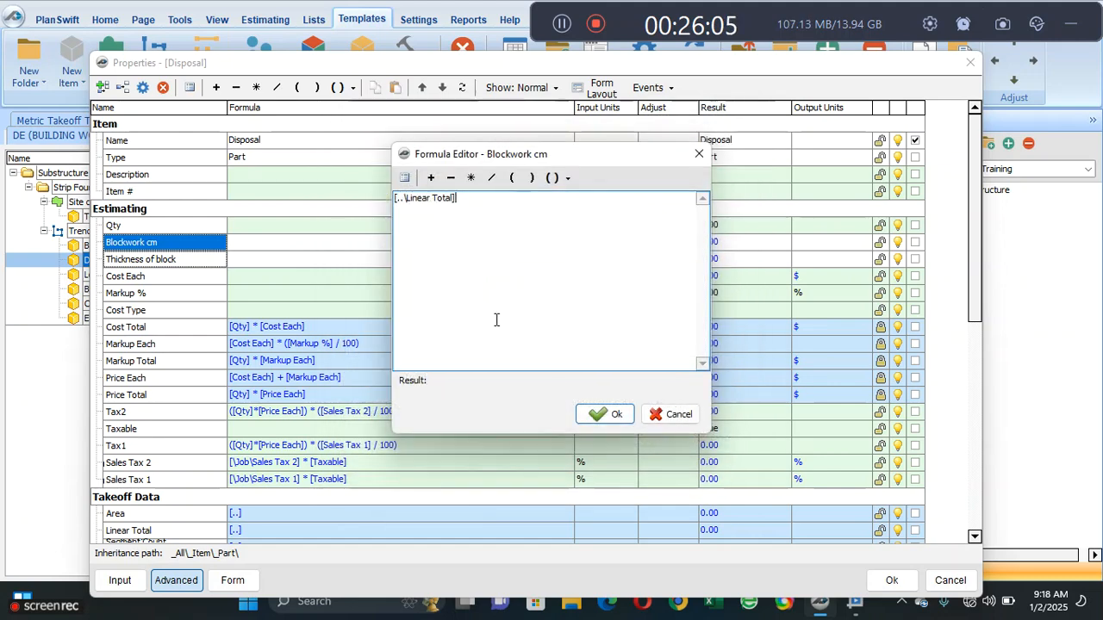
# - Multiply the Blockwork cm formula by newly opened nested parentheses that begin with Trench Excavation's Depth, [..\Depth]
pyautogui.click(471, 177)
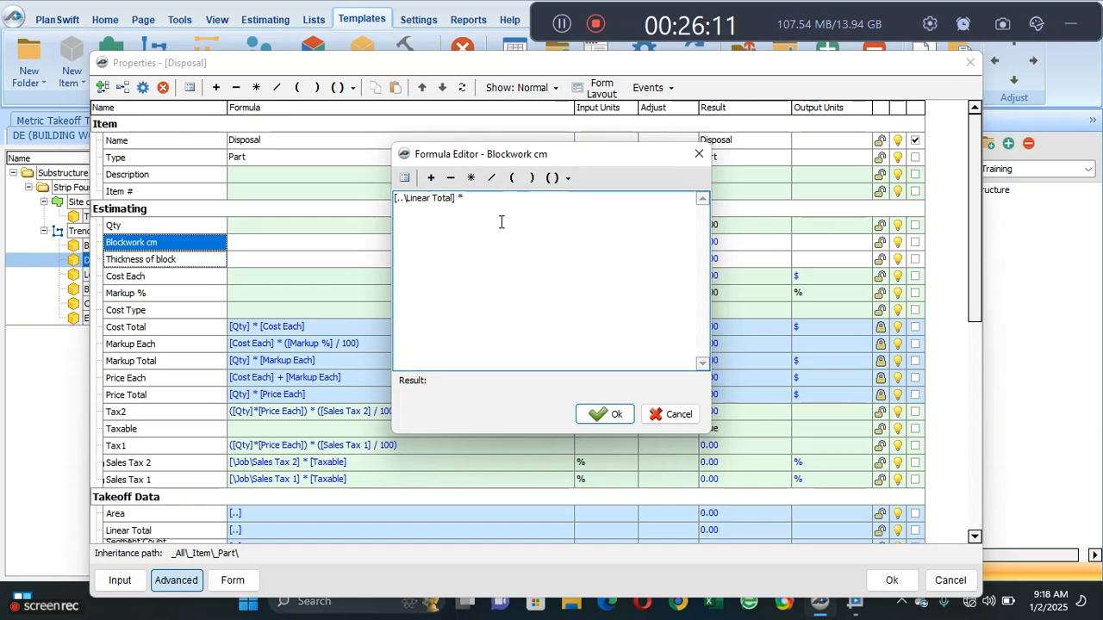
pyautogui.click(511, 178)
pyautogui.click(404, 177)
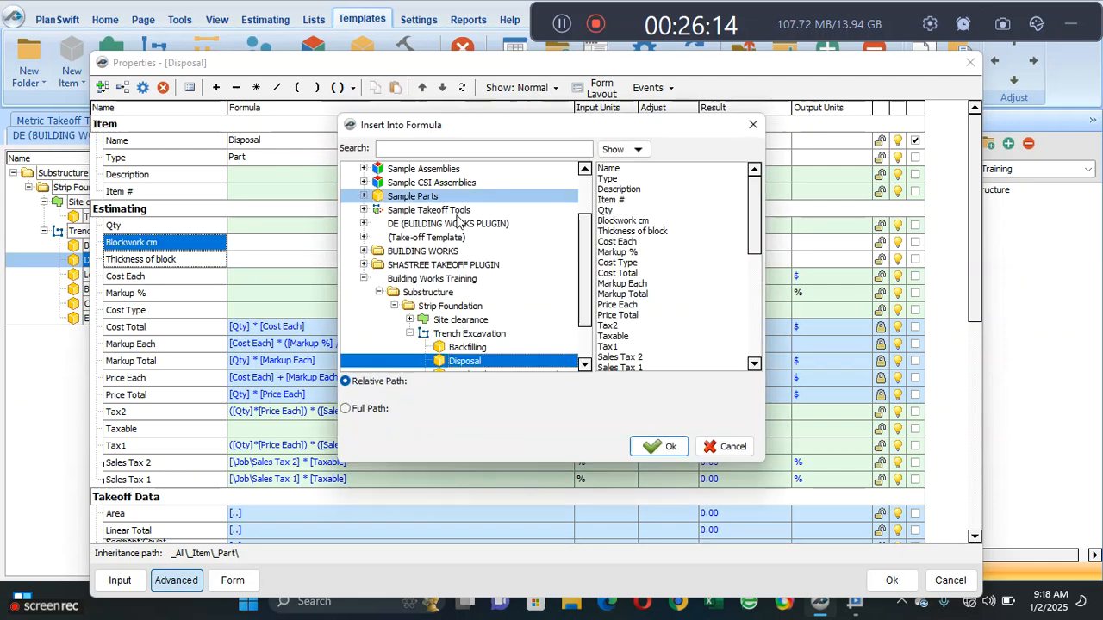
pyautogui.click(489, 336)
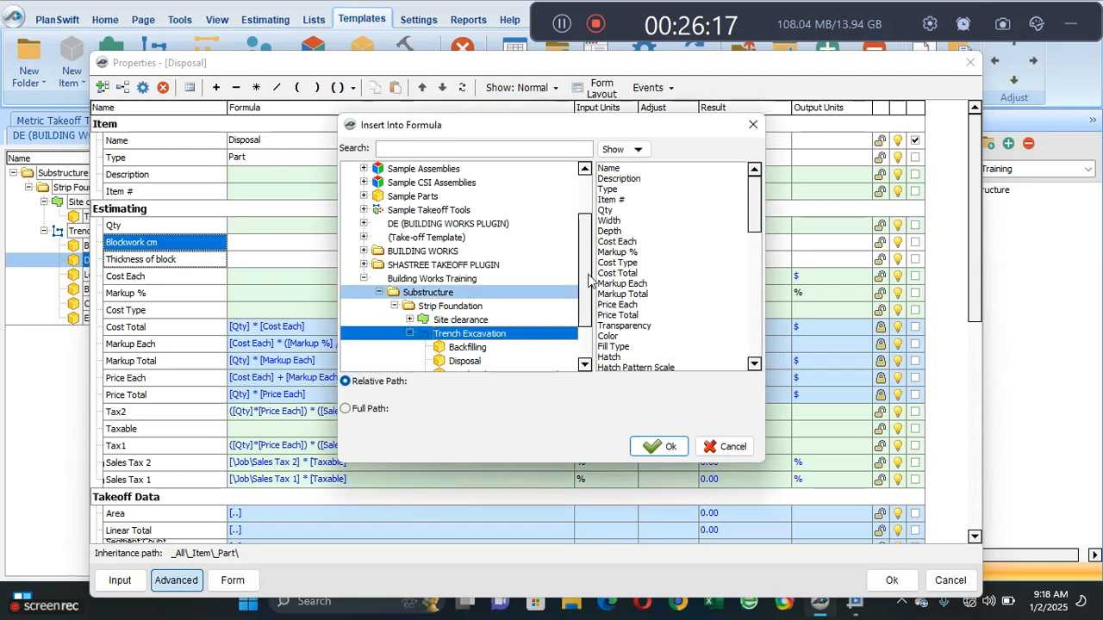
pyautogui.click(625, 232)
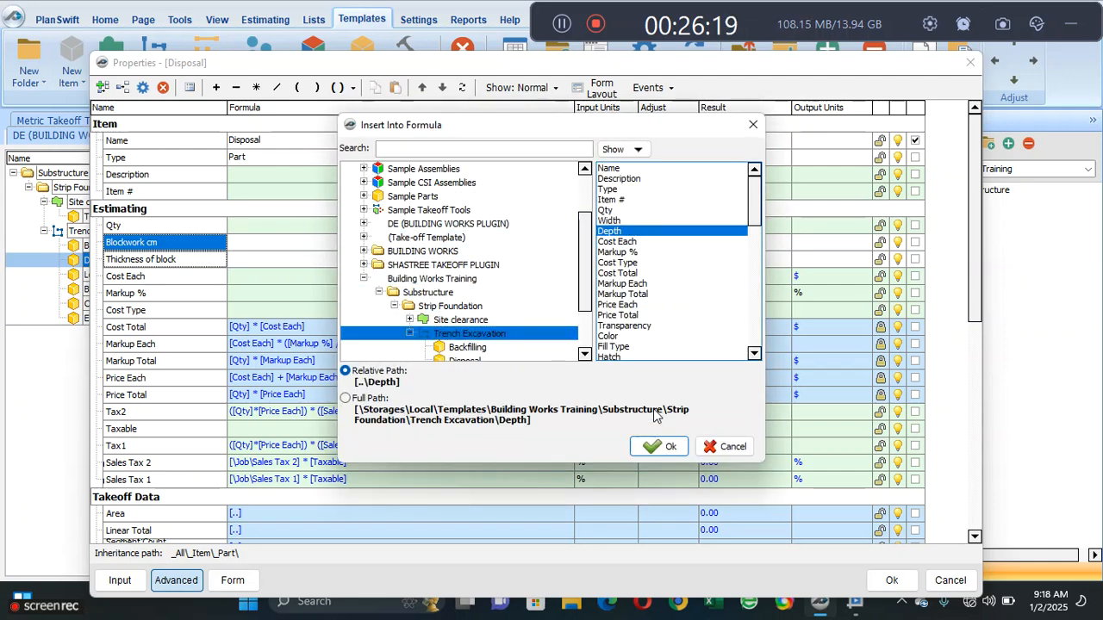
pyautogui.click(659, 447)
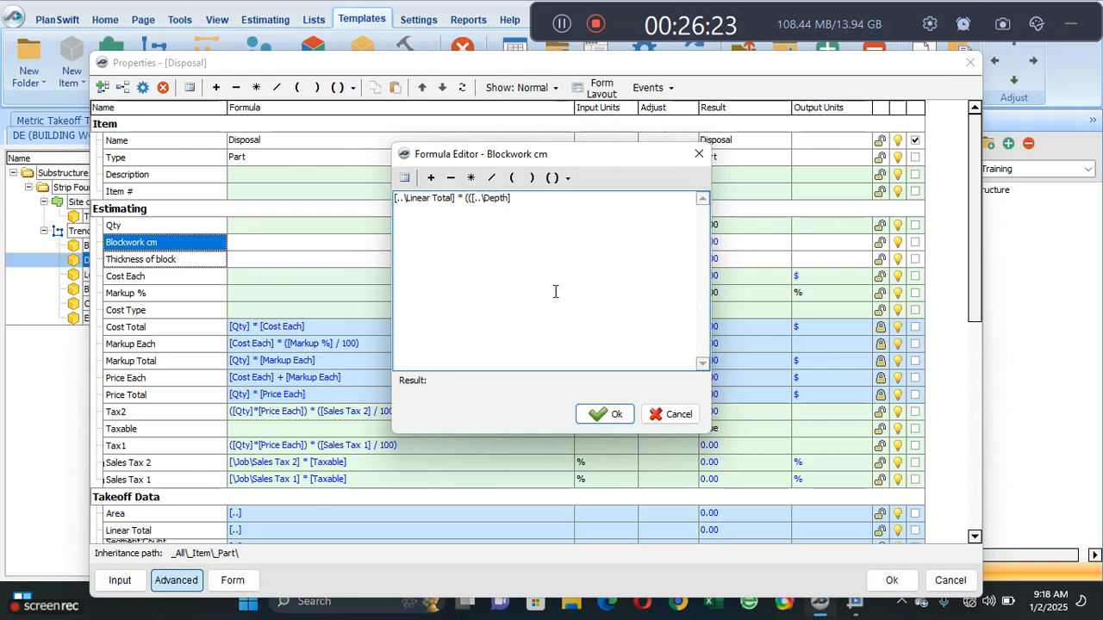
# - Subtract the blinding thickness, [..\Blinding in trenches\Thickness], from Depth in the Blockwork cm formula
pyautogui.click(450, 177)
pyautogui.click(404, 178)
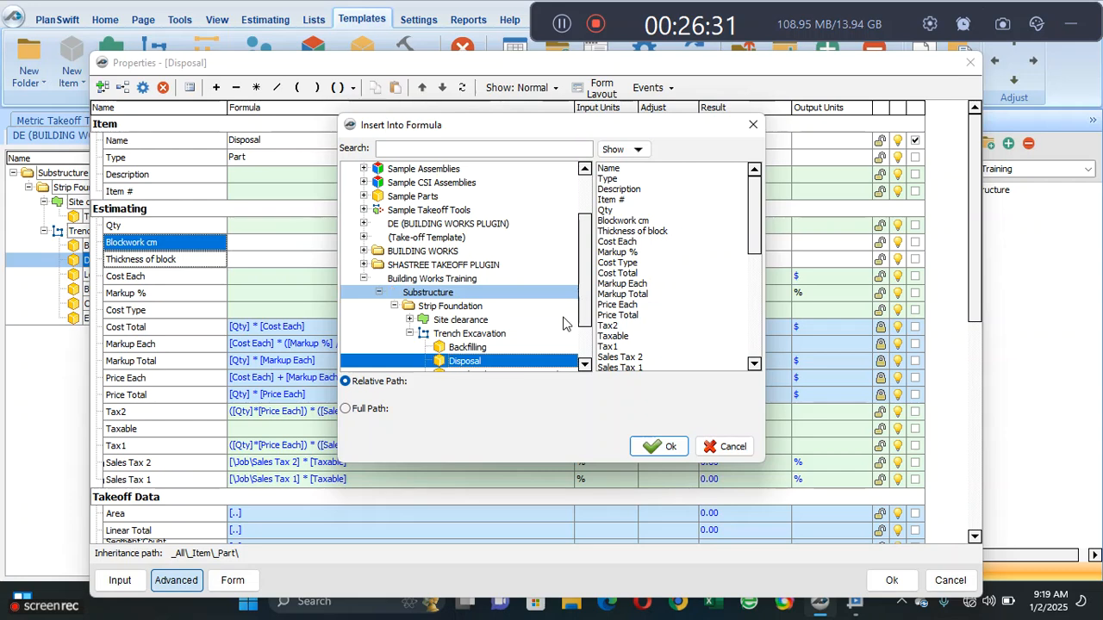
pyautogui.moveTo(584, 295); pyautogui.dragTo(583, 308)
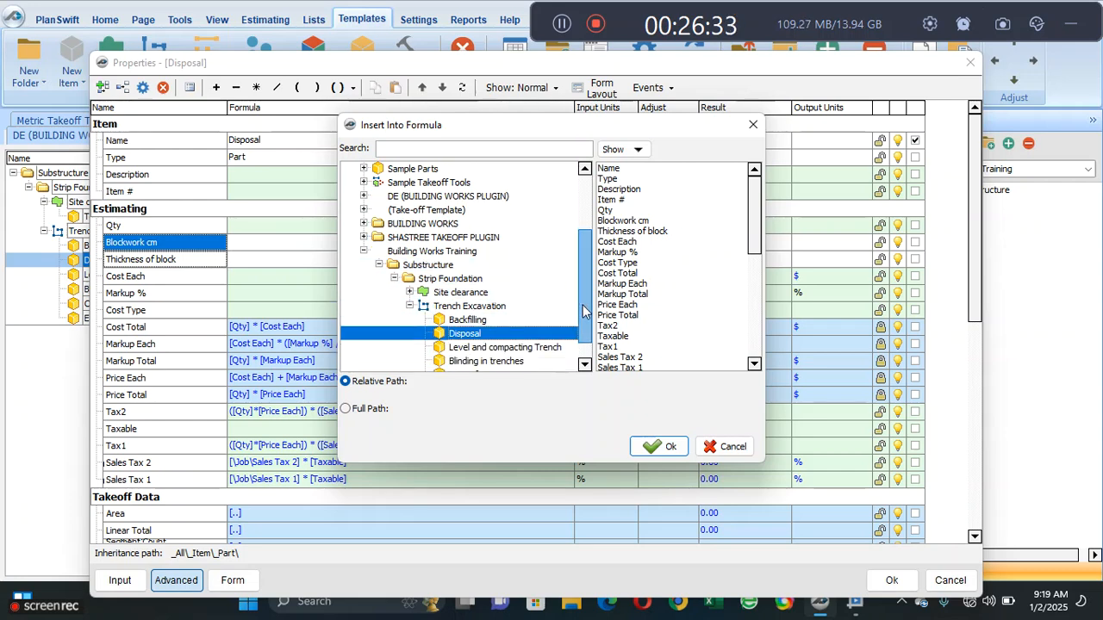
pyautogui.click(508, 361)
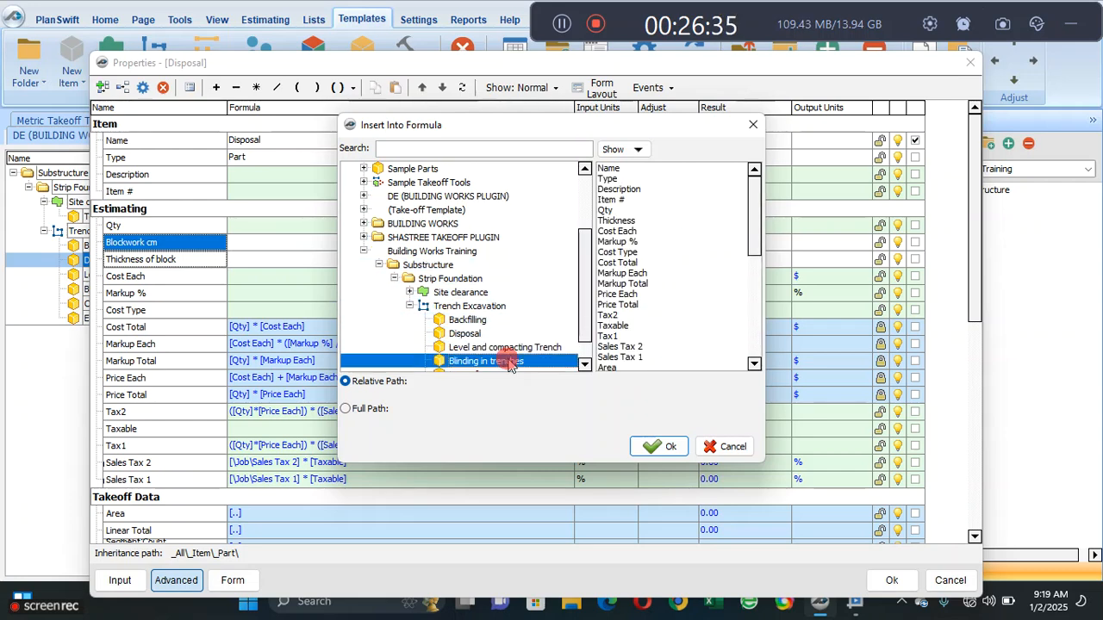
pyautogui.click(629, 221)
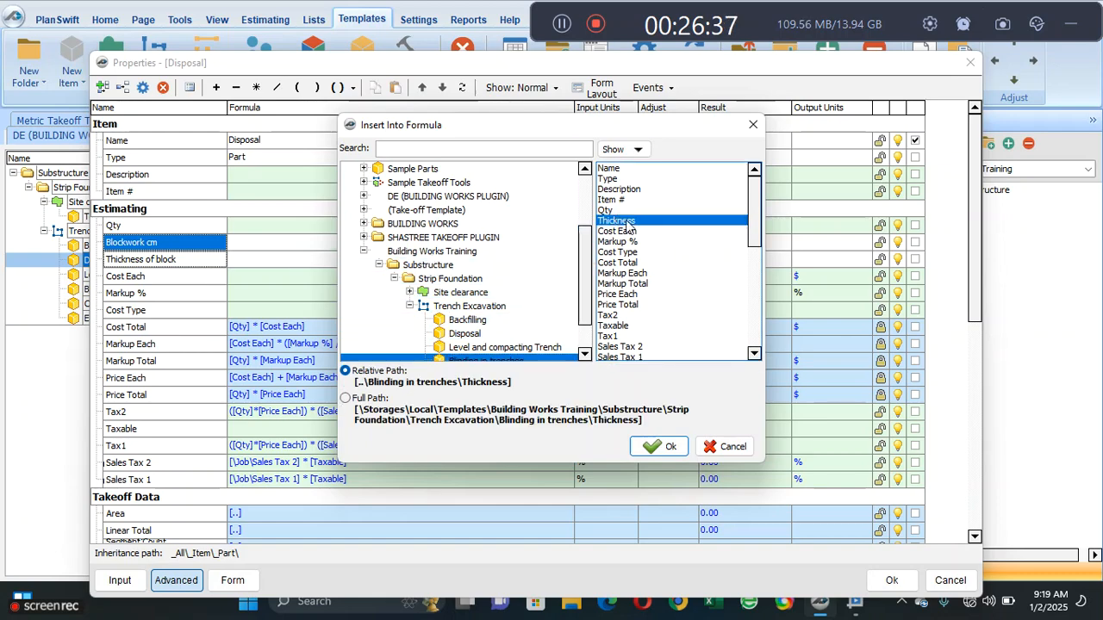
pyautogui.click(661, 446)
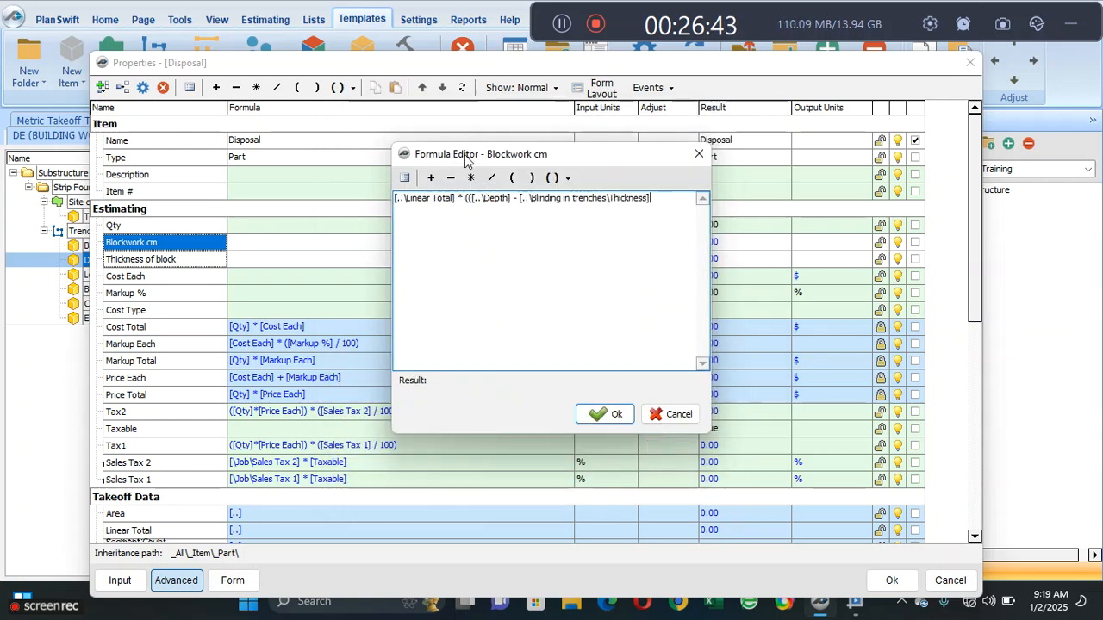
# - Subtract the concrete footing thickness, [..\Conc. footing\Thickness], in the Blockwork cm formula and add two closing parentheses after it
pyautogui.click(450, 177)
pyautogui.click(404, 177)
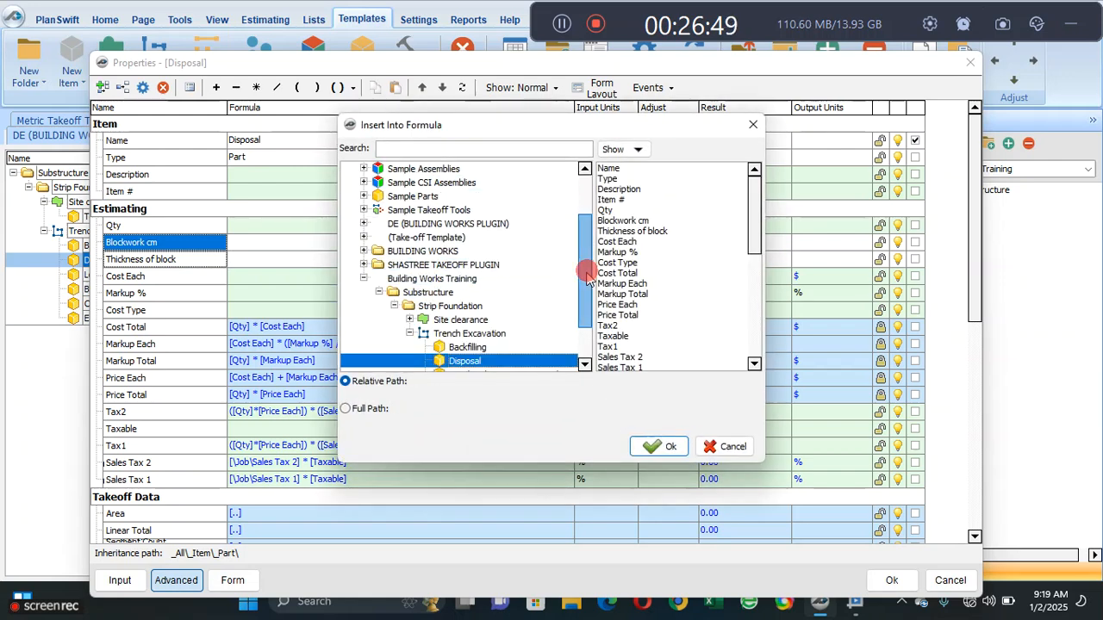
pyautogui.moveTo(586, 271); pyautogui.dragTo(586, 324)
pyautogui.click(496, 349)
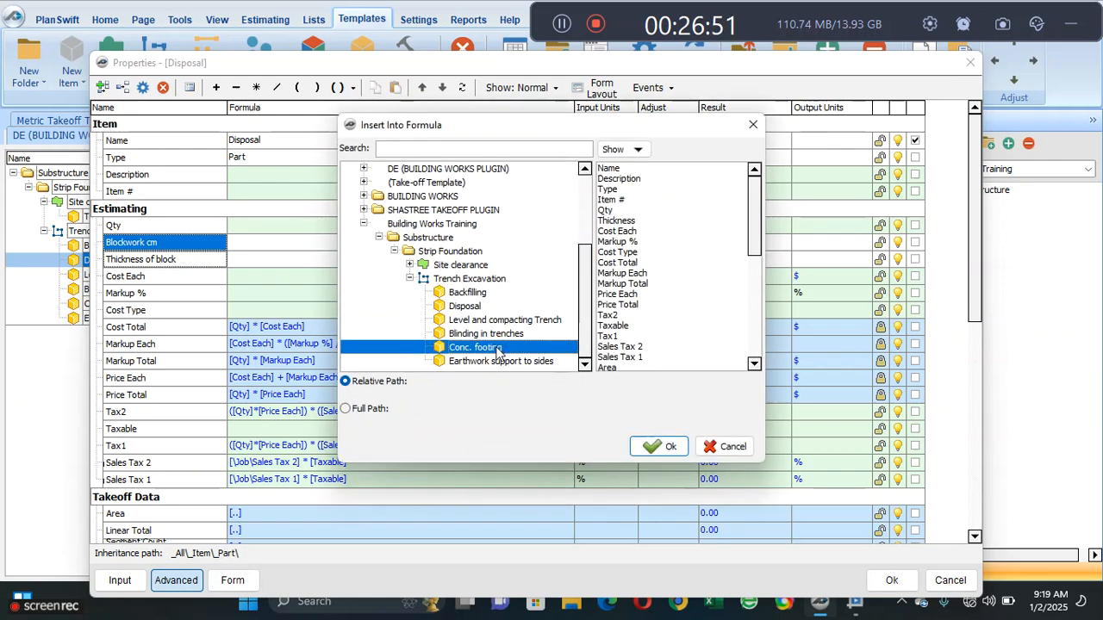
pyautogui.click(646, 225)
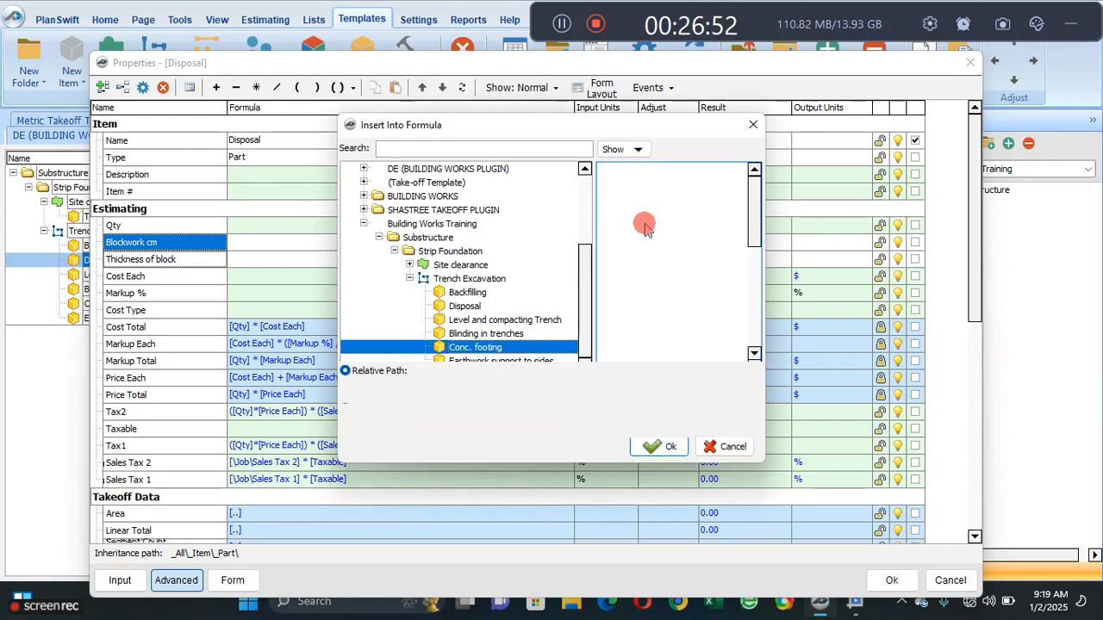
pyautogui.click(665, 446)
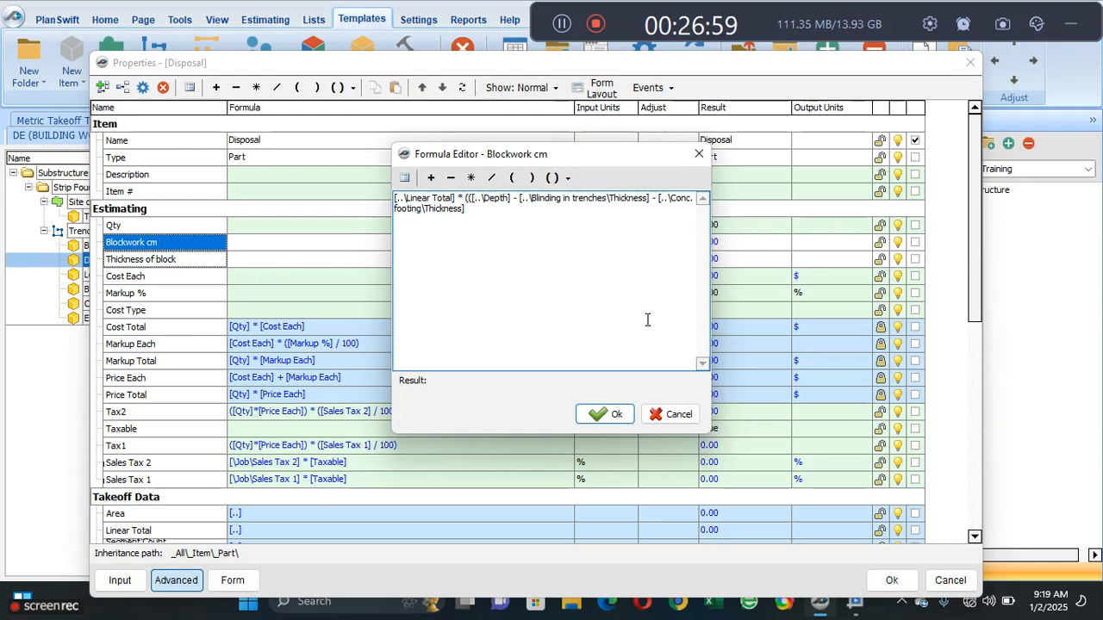
pyautogui.click(530, 179)
pyautogui.click(531, 180)
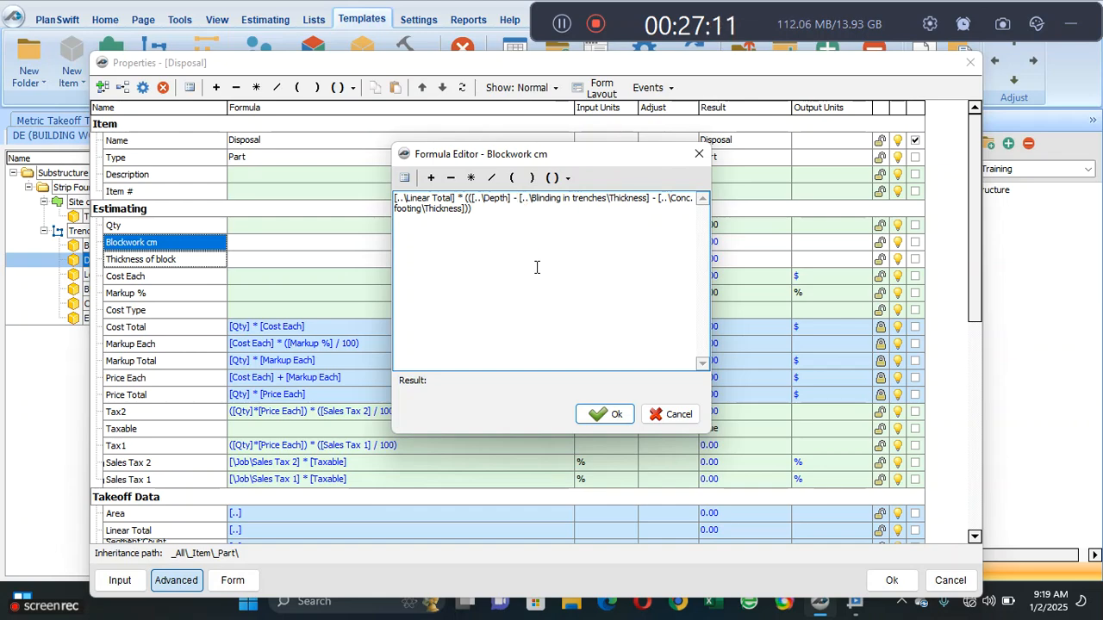
# - Enclose the blinding thickness in its own parentheses and open a parenthesis before the concrete footing thickness in the Blockwork cm formula
pyautogui.click(511, 177)
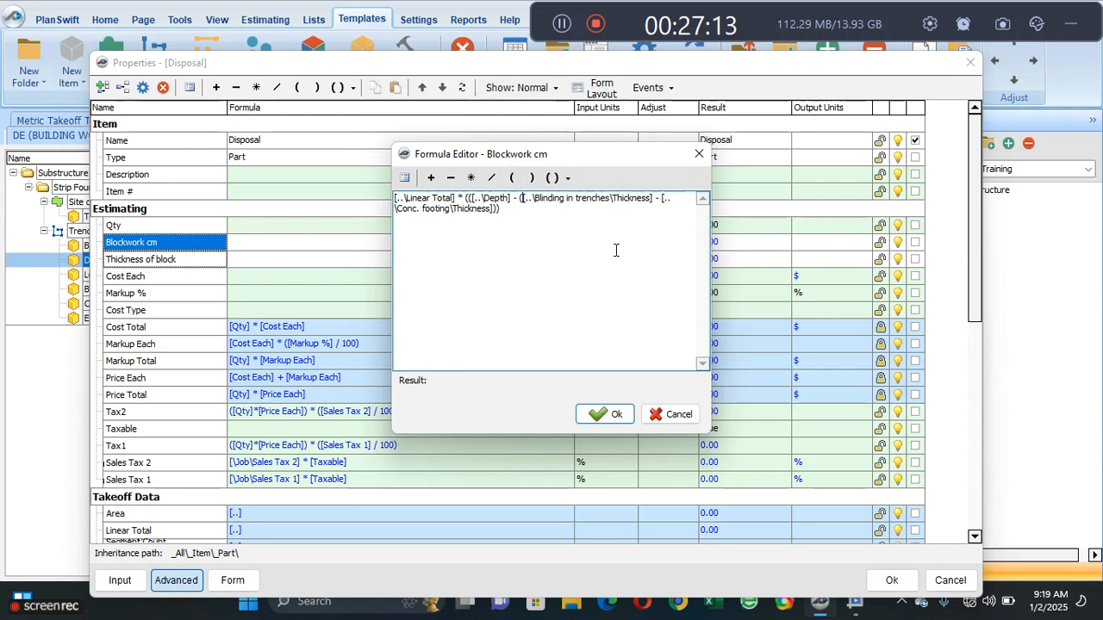
pyautogui.click(655, 201)
pyautogui.click(531, 178)
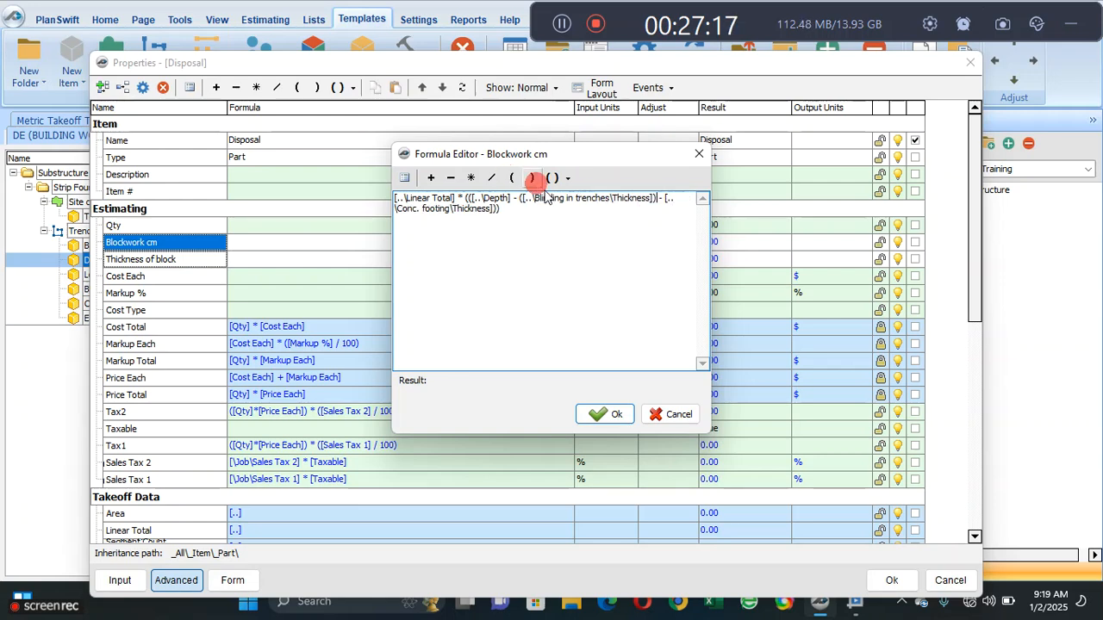
pyautogui.click(667, 201)
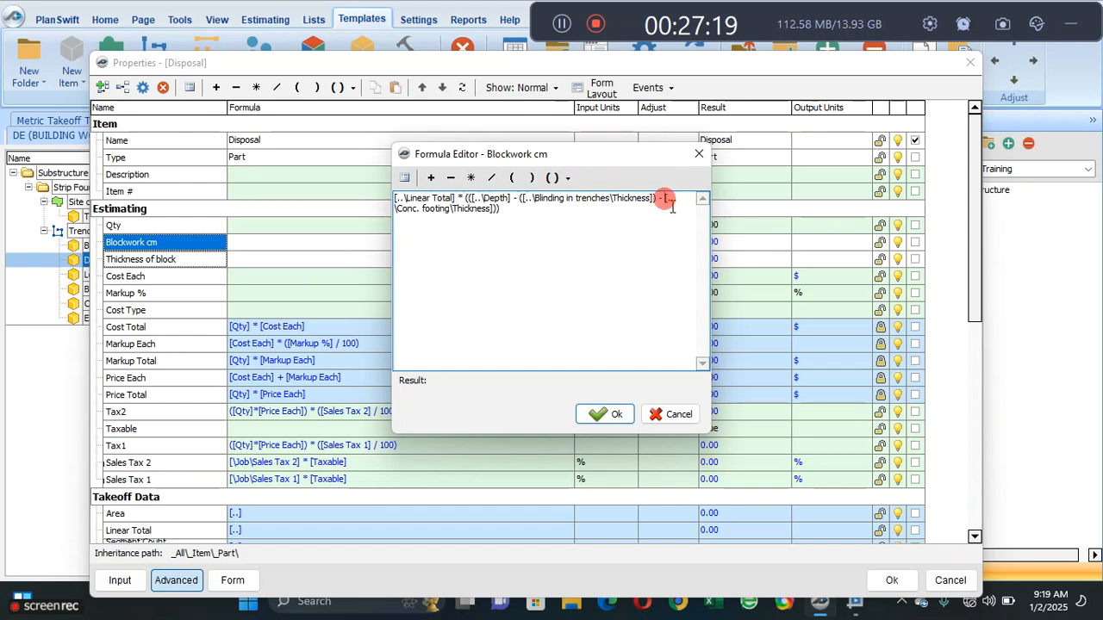
pyautogui.click(512, 177)
pyautogui.click(540, 242)
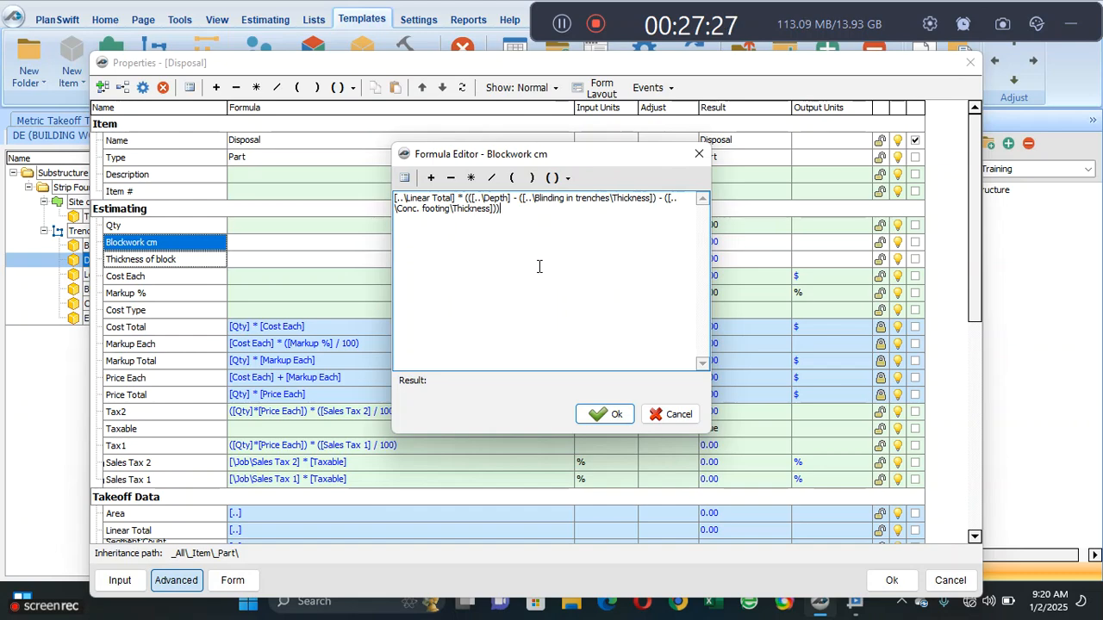
# - Multiply the Blockwork cm formula by Disposal's own [Thickness of block] property and accept the completed formula
pyautogui.click(470, 177)
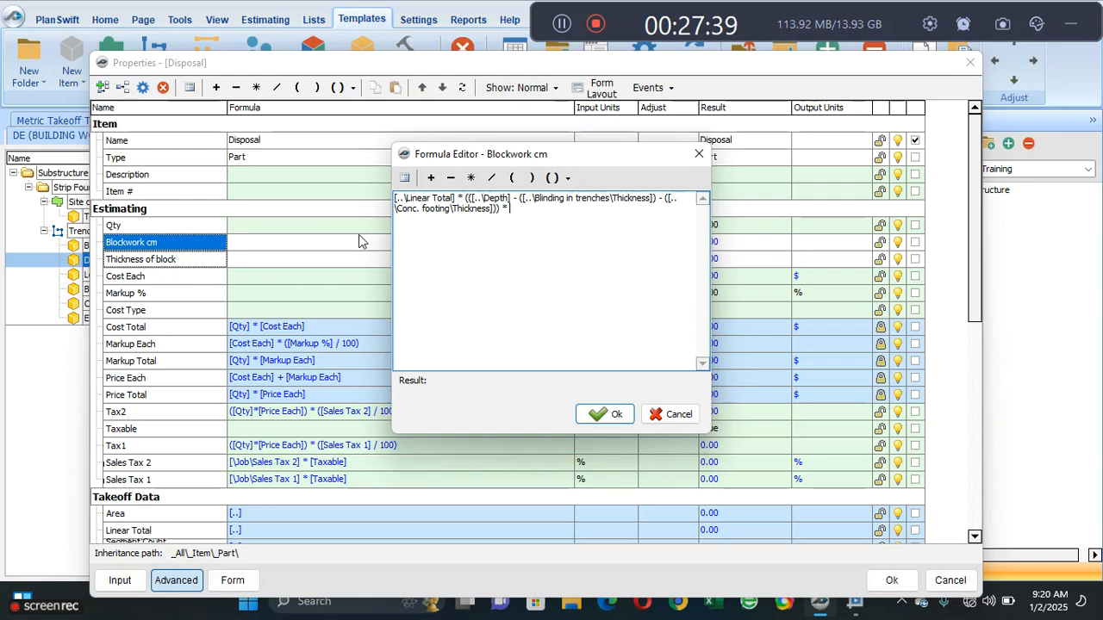
pyautogui.click(404, 177)
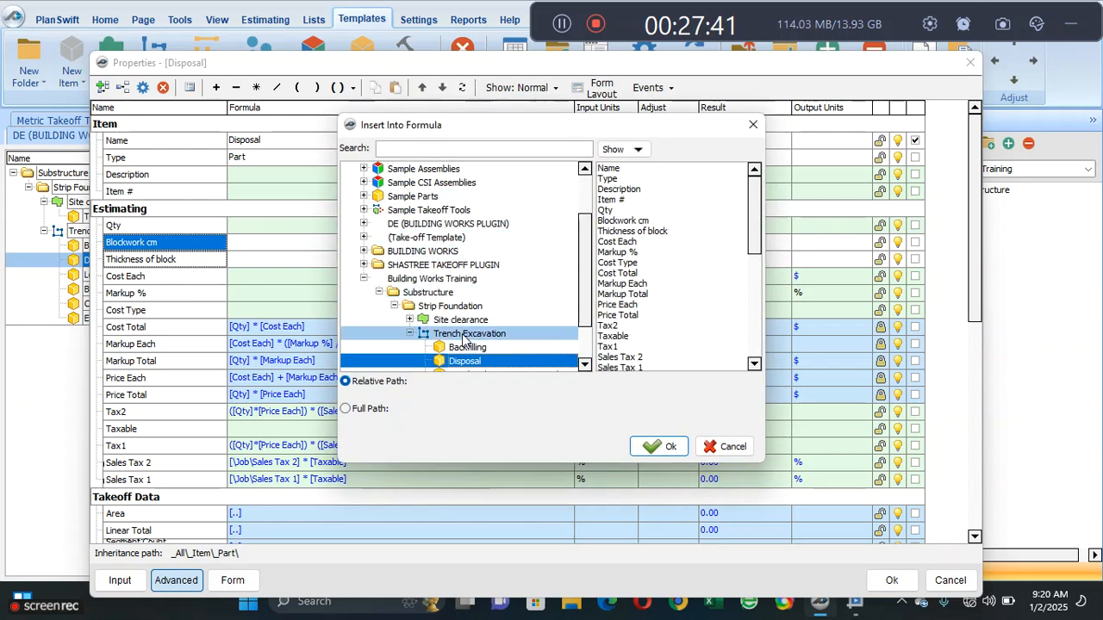
pyautogui.click(615, 231)
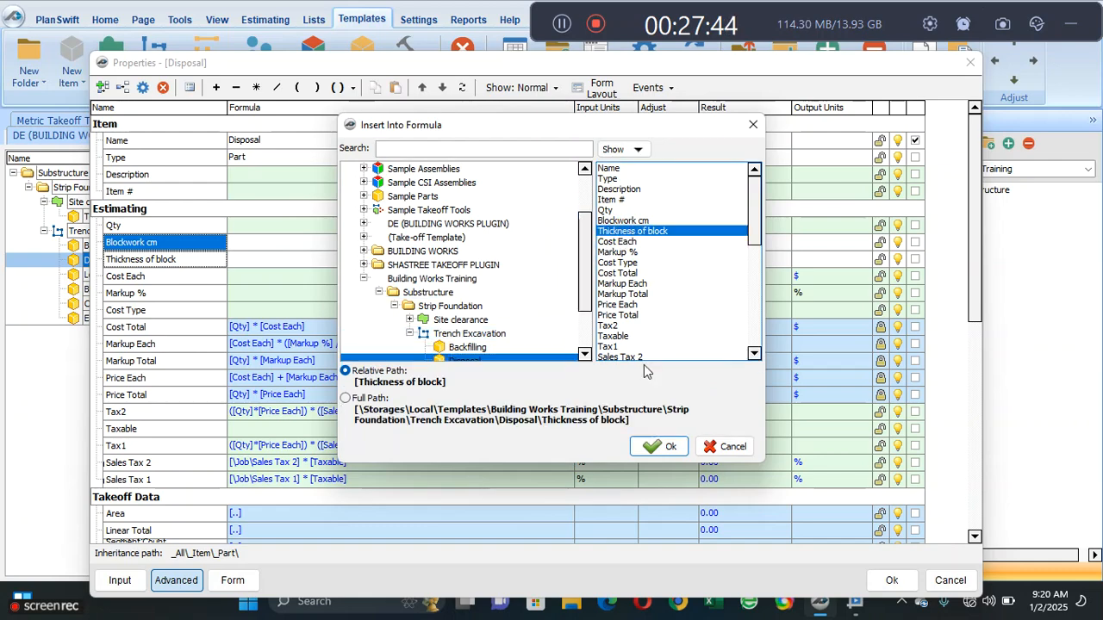
pyautogui.click(660, 446)
pyautogui.click(598, 415)
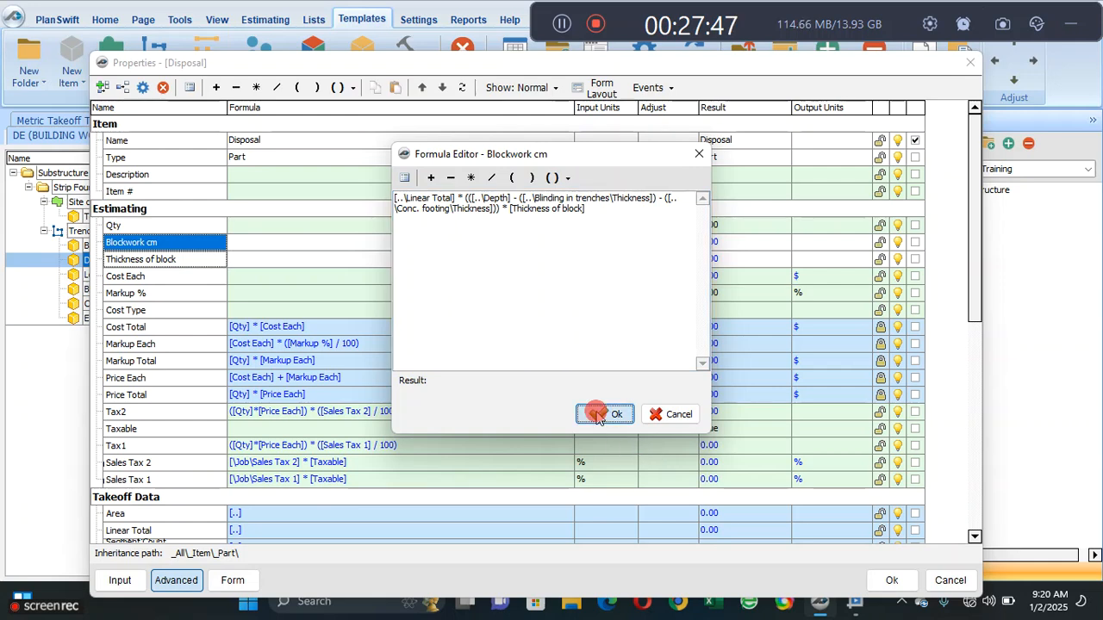
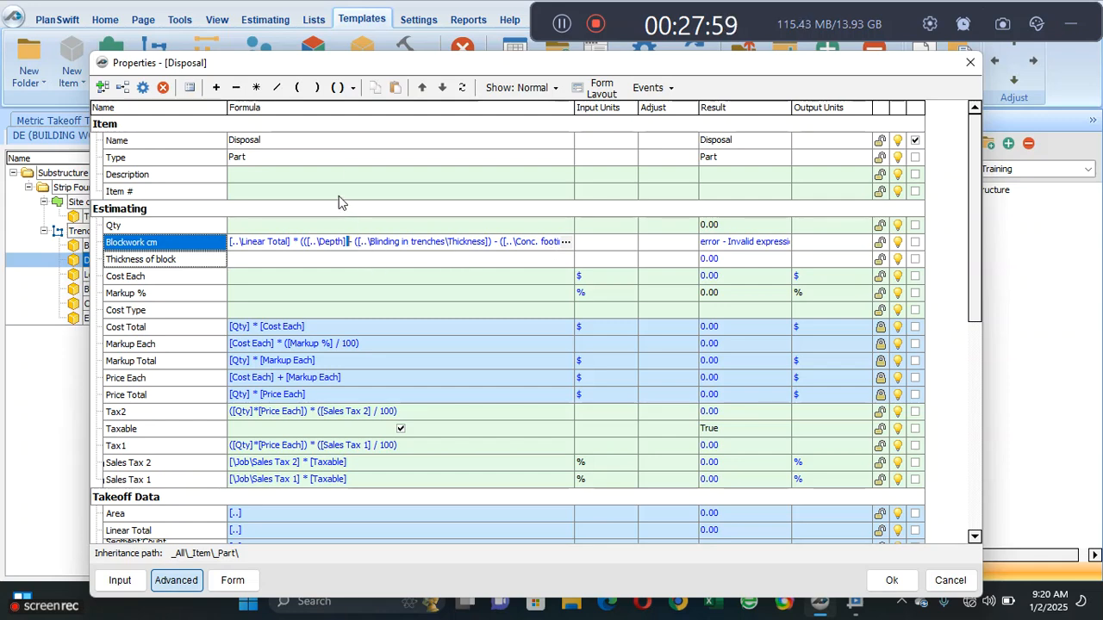
# - Try to insert a closing parenthesis after [..\Depth] directly in the Blockwork cm formula of Disposal
pyautogui.click(367, 241)
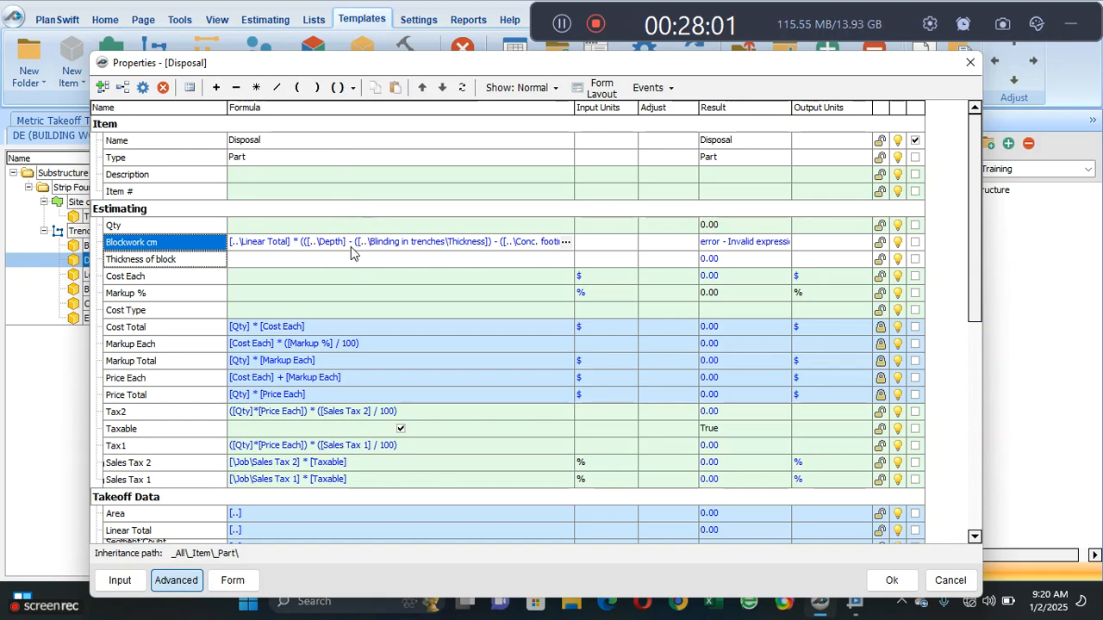
pyautogui.click(346, 241)
pyautogui.click(312, 87)
pyautogui.click(352, 277)
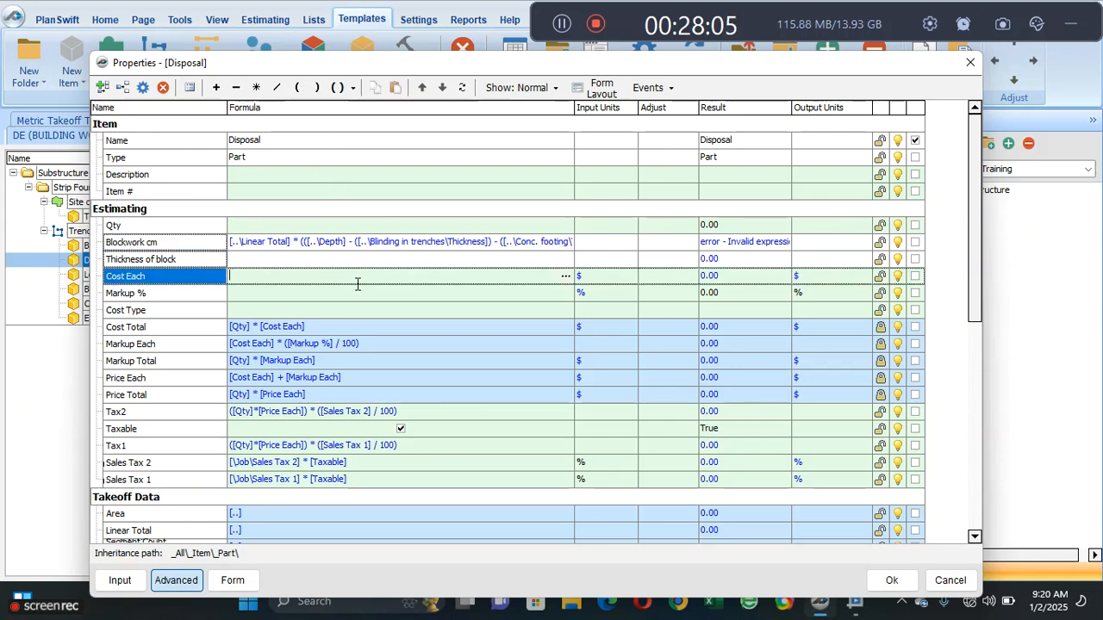
# - Insert a closing parenthesis after [..\Depth] in the Formula Editor for Blockwork cm and accept the corrected formula
pyautogui.click(379, 243)
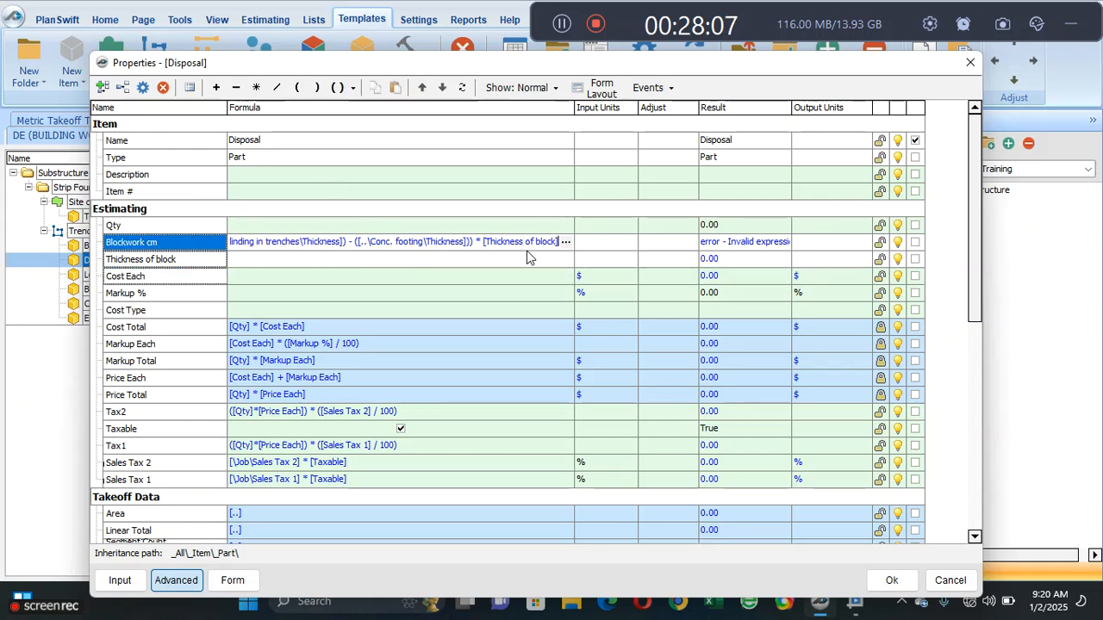
pyautogui.click(565, 241)
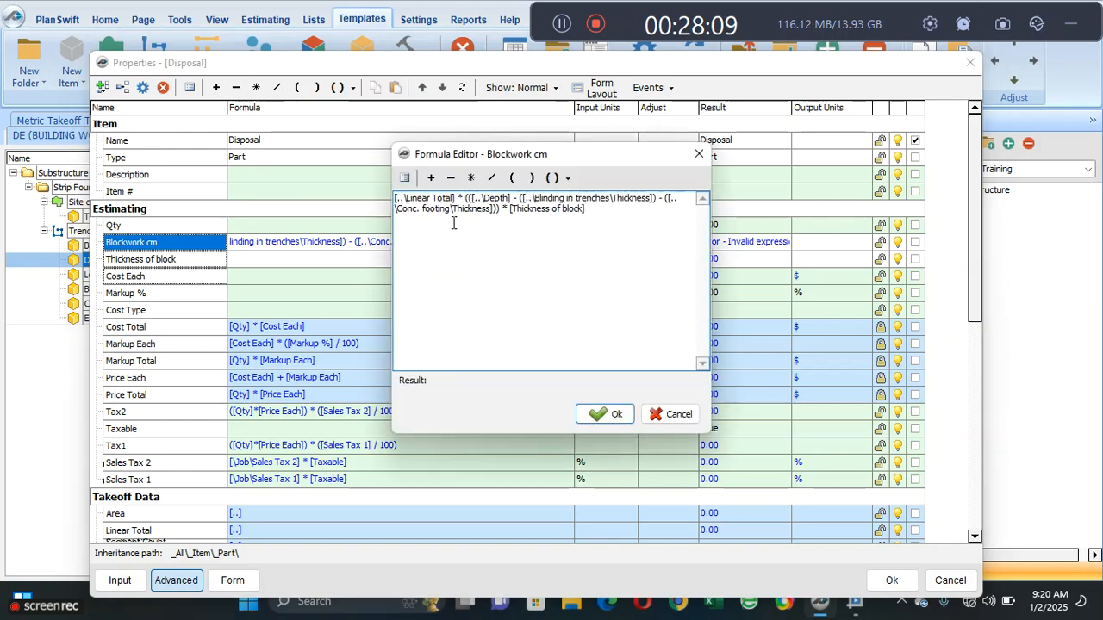
pyautogui.click(512, 206)
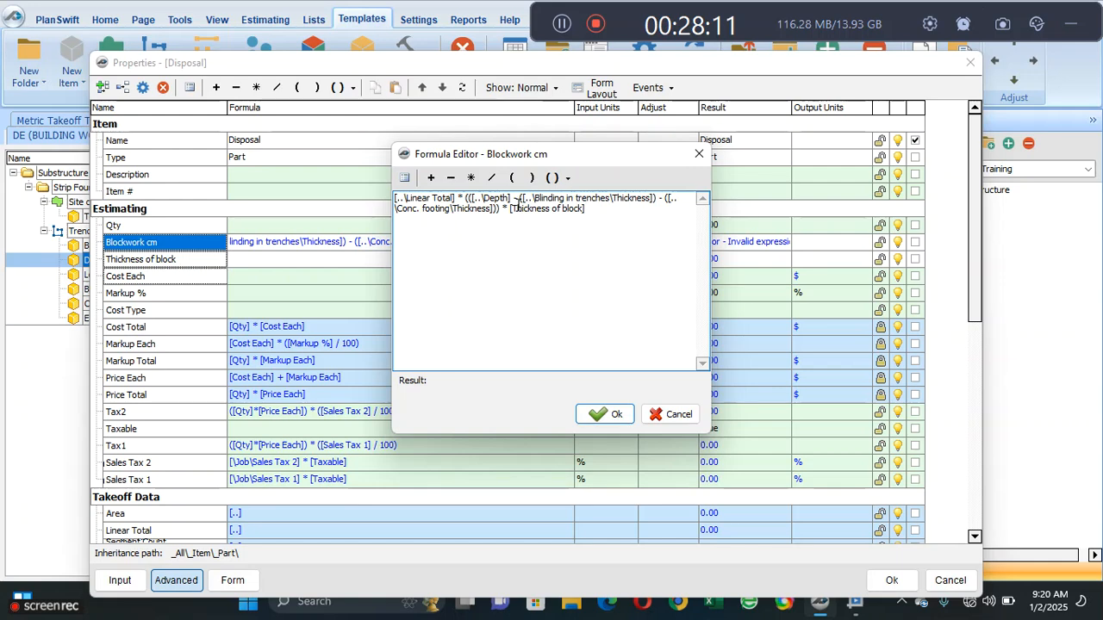
pyautogui.click(511, 198)
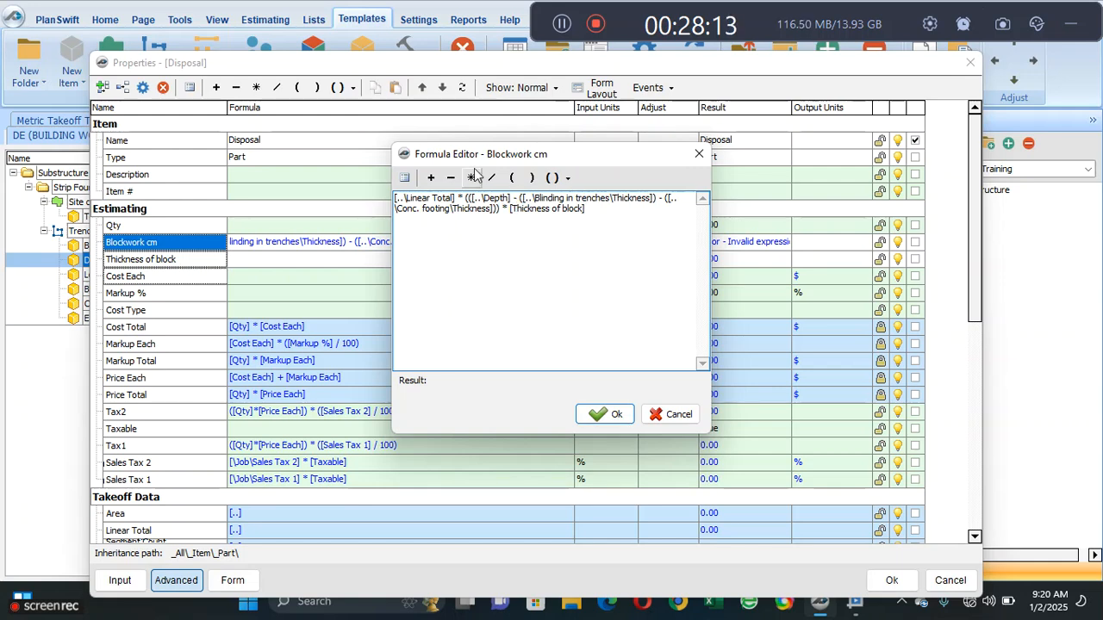
pyautogui.click(531, 177)
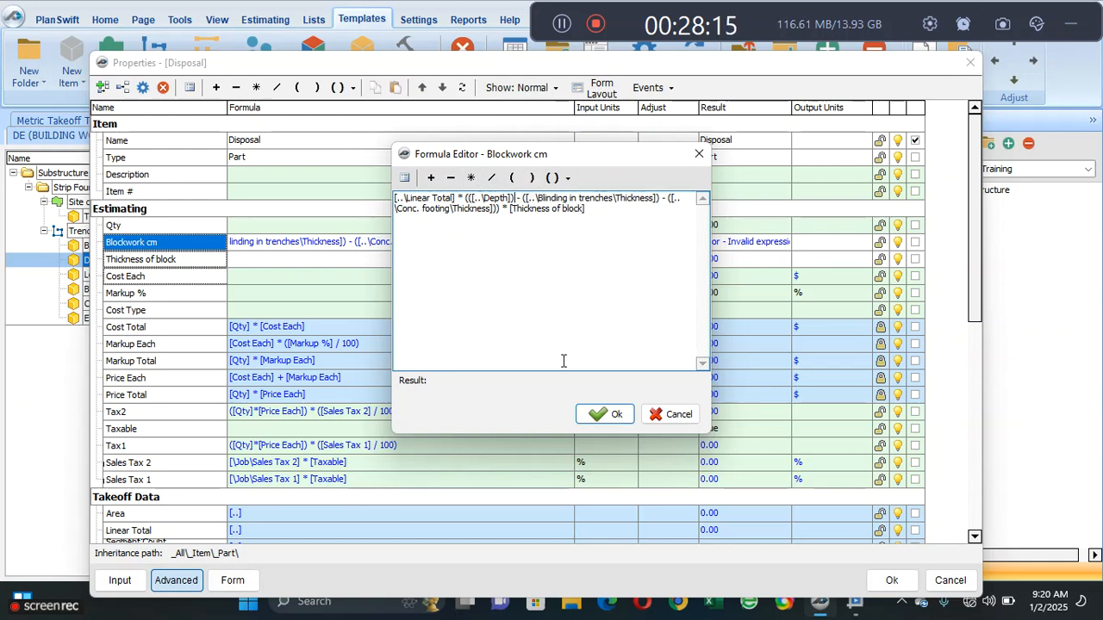
pyautogui.click(603, 413)
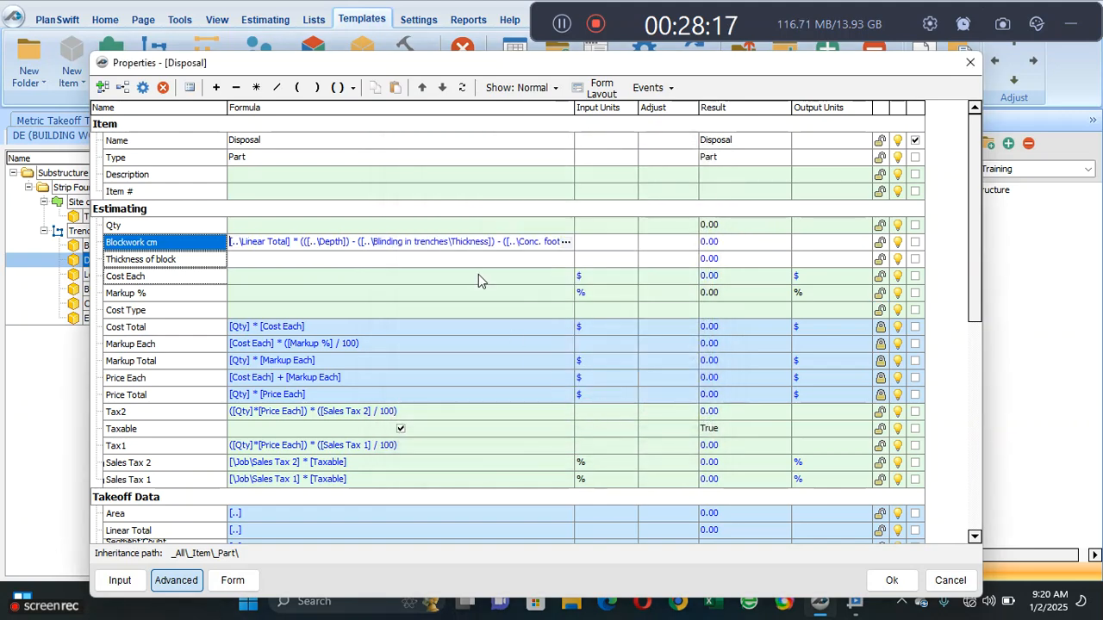
pyautogui.click(405, 275)
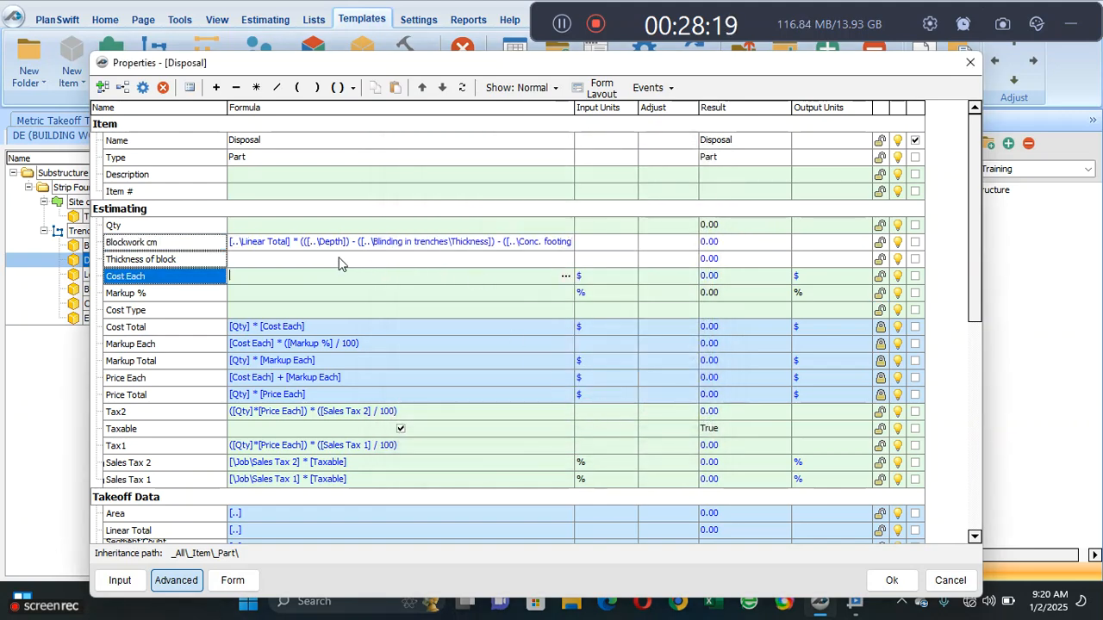
# - Set Disposal's Thickness of block to 0.225
pyautogui.click(295, 260)
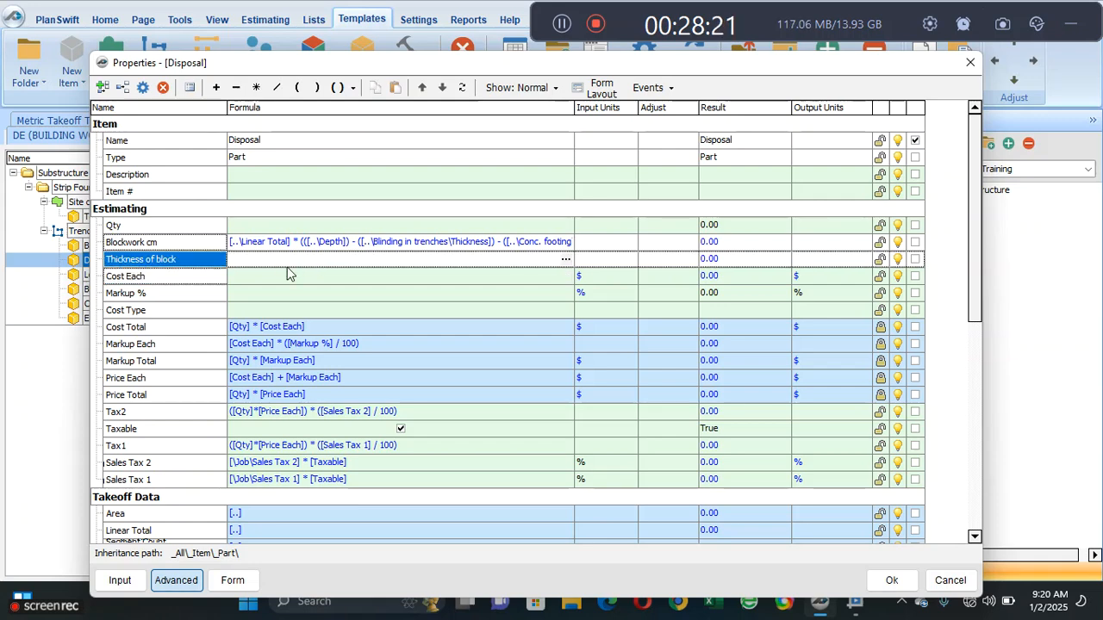
pyautogui.write('0.243')
pyautogui.click(348, 297)
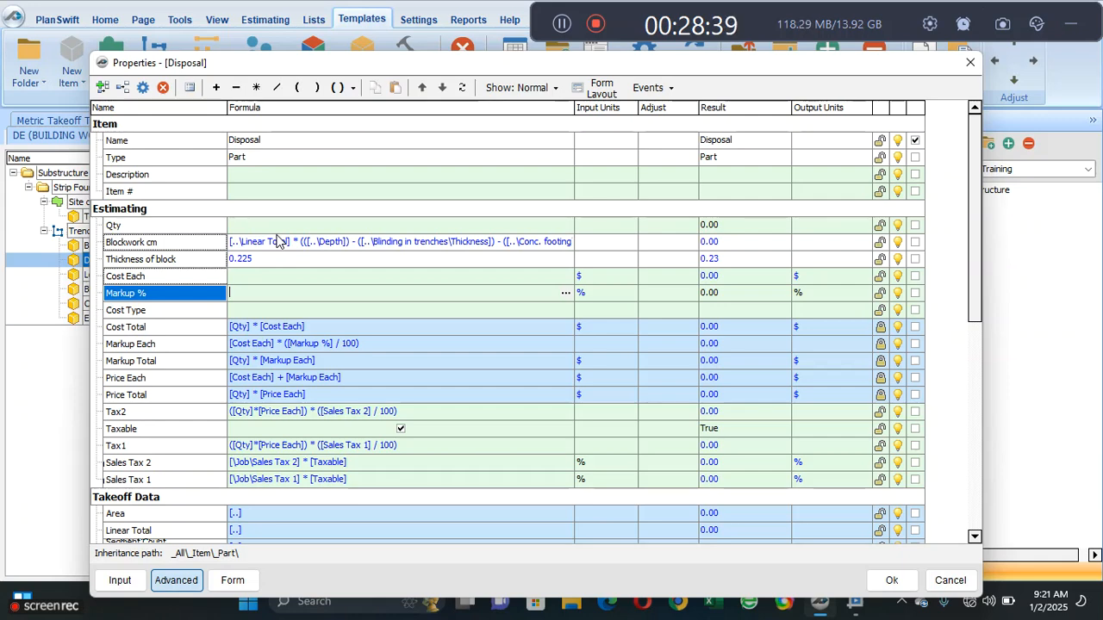
# - Start Disposal's Qty formula with the concrete footing quantity, [..\Conc. footing\Qty]
pyautogui.click(235, 226)
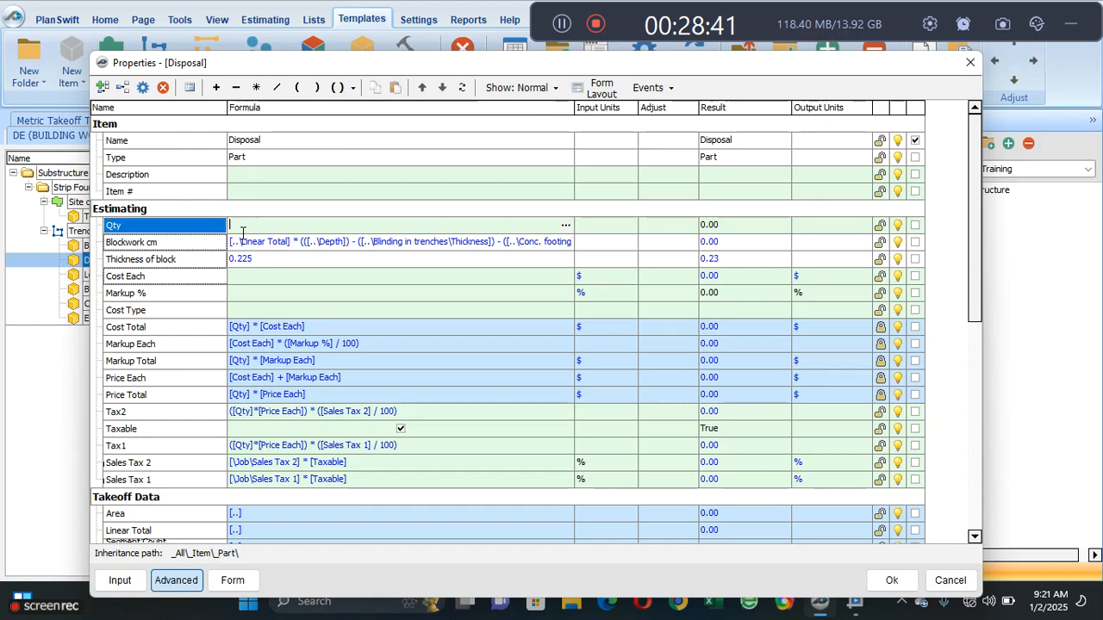
pyautogui.click(566, 226)
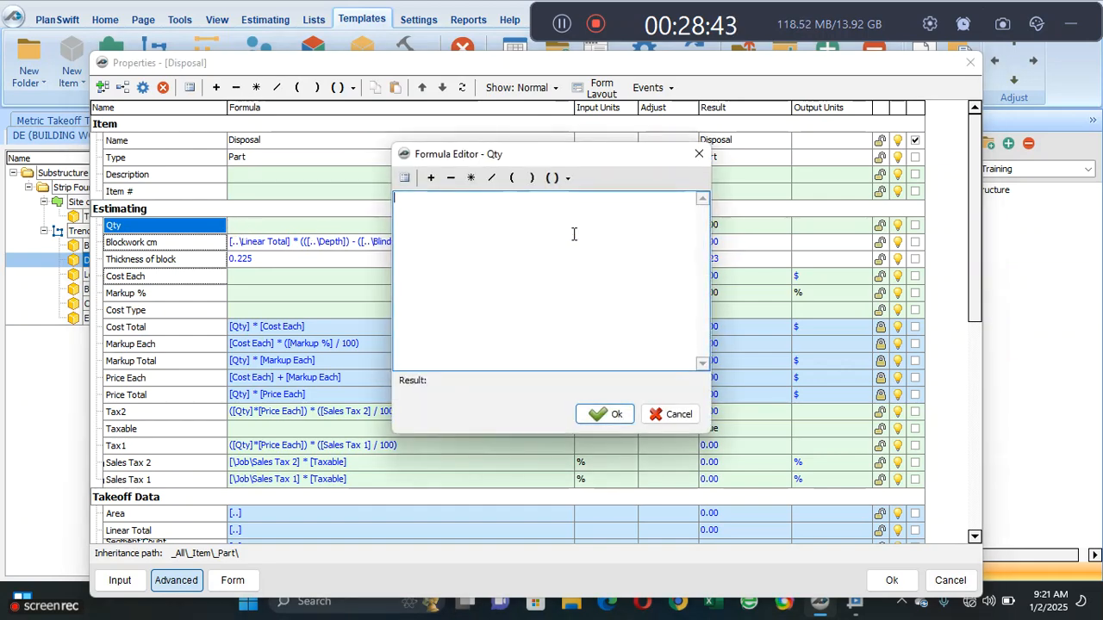
pyautogui.click(403, 178)
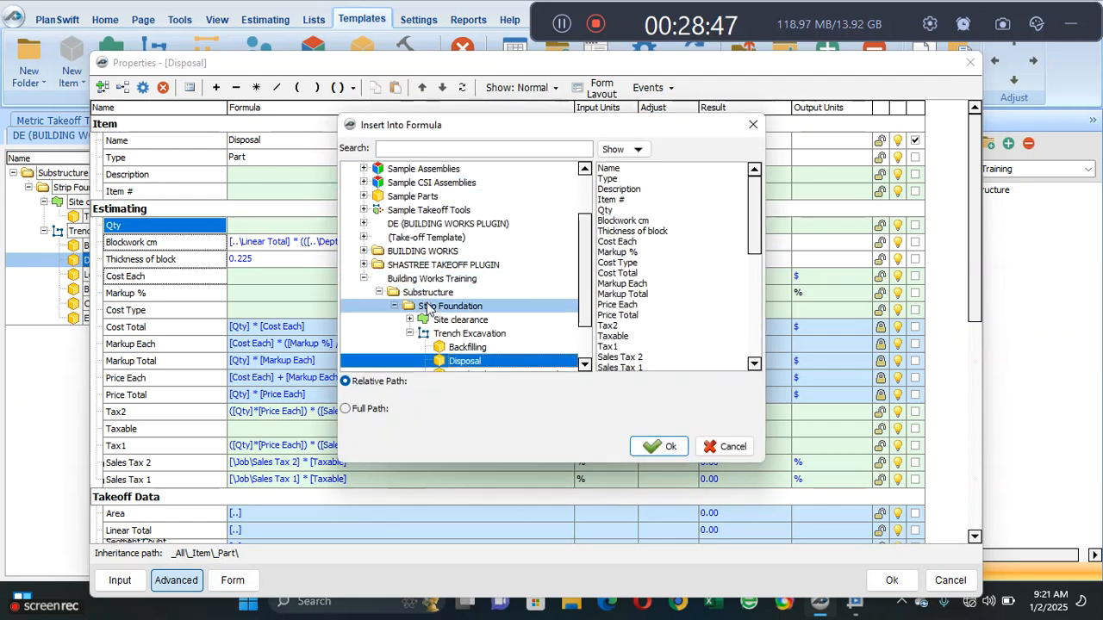
pyautogui.scroll(-1, 586, 315)
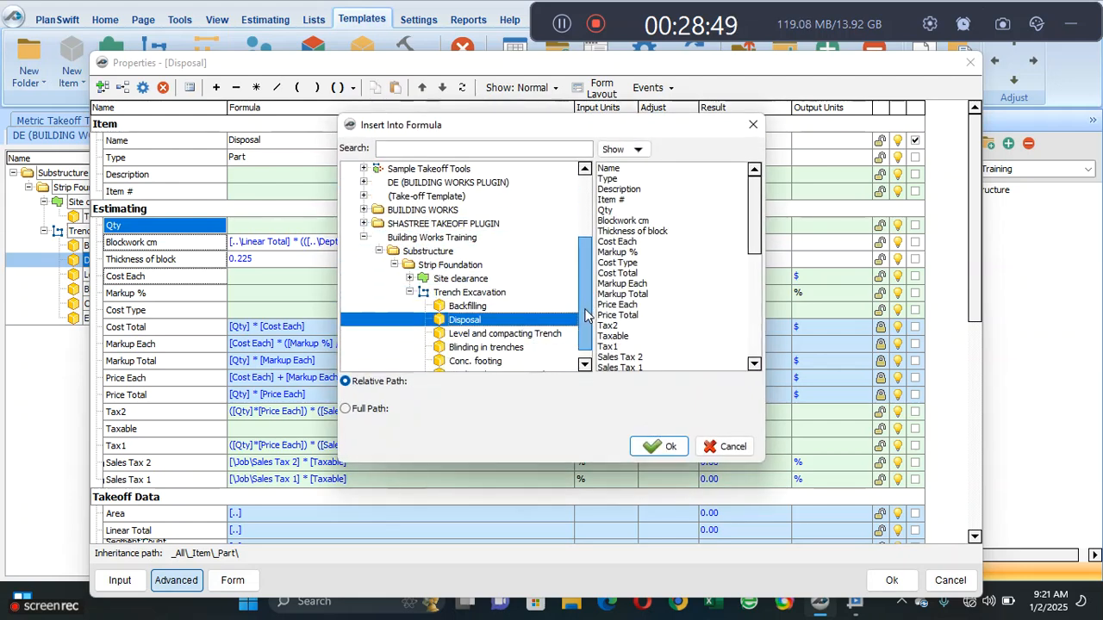
pyautogui.scroll(-1, 586, 314)
pyautogui.click(518, 349)
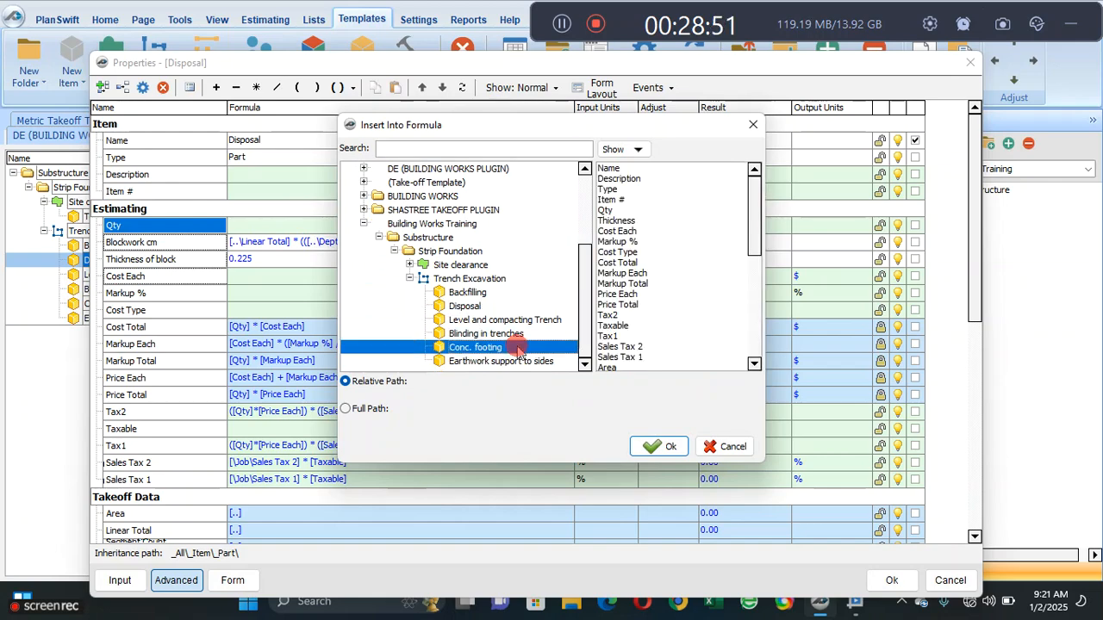
pyautogui.click(632, 210)
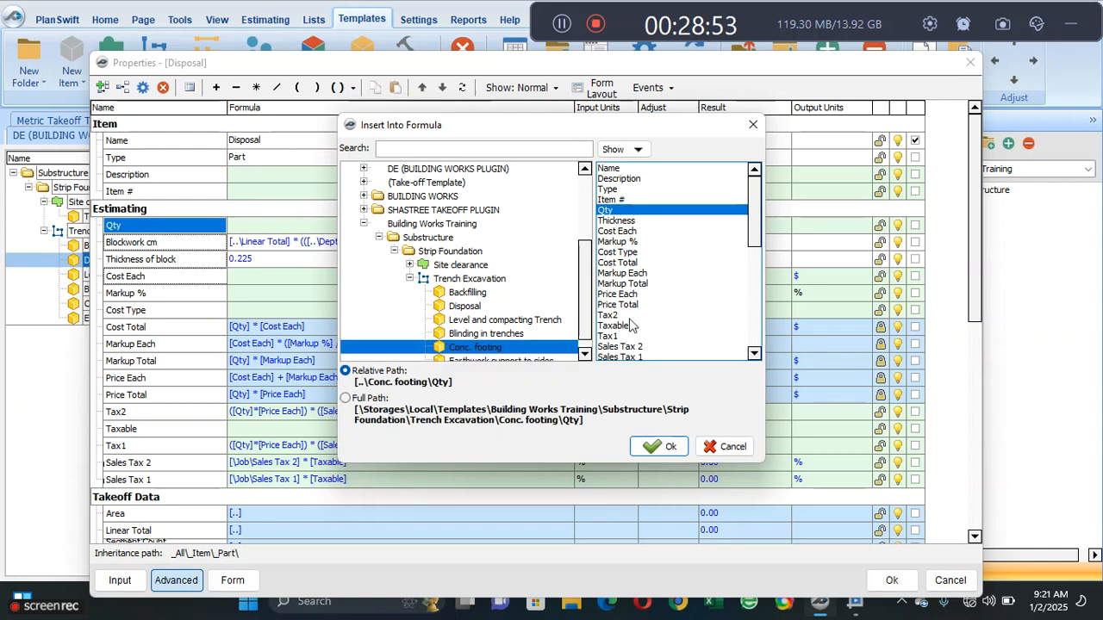
pyautogui.click(646, 448)
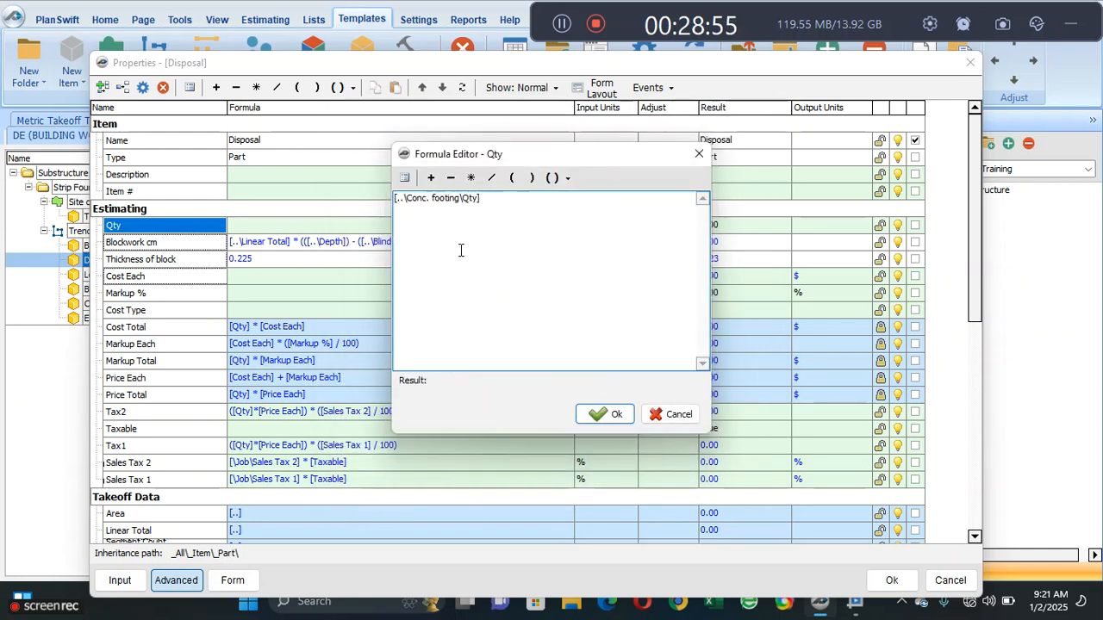
# - Add the blinding quantity, [..\Blinding in trenches\Qty], to Disposal's Qty formula
pyautogui.click(431, 178)
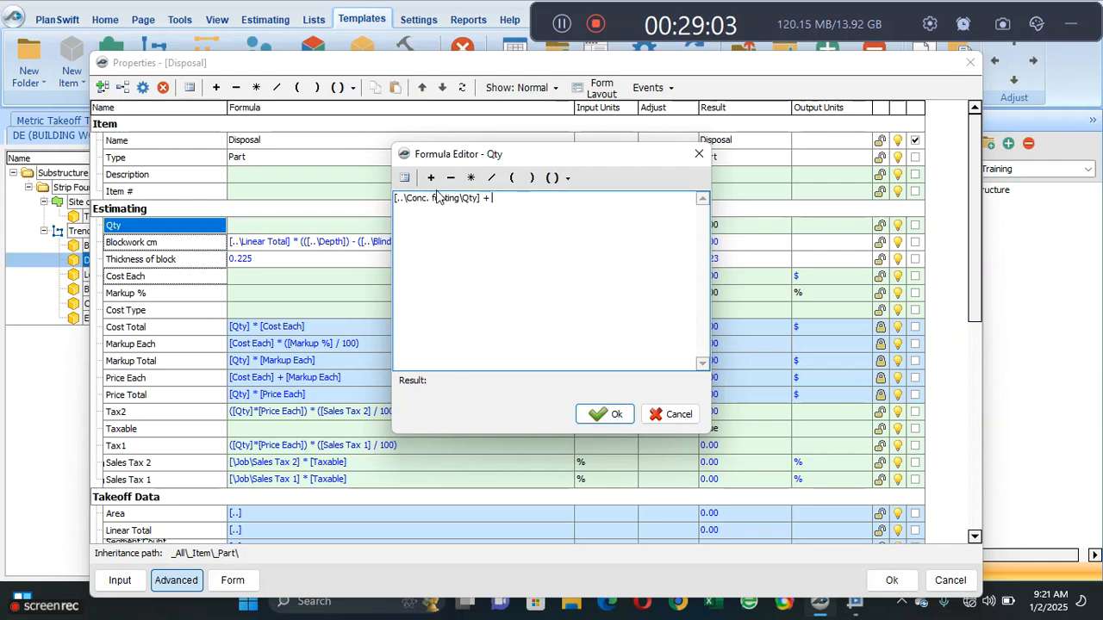
pyautogui.click(404, 178)
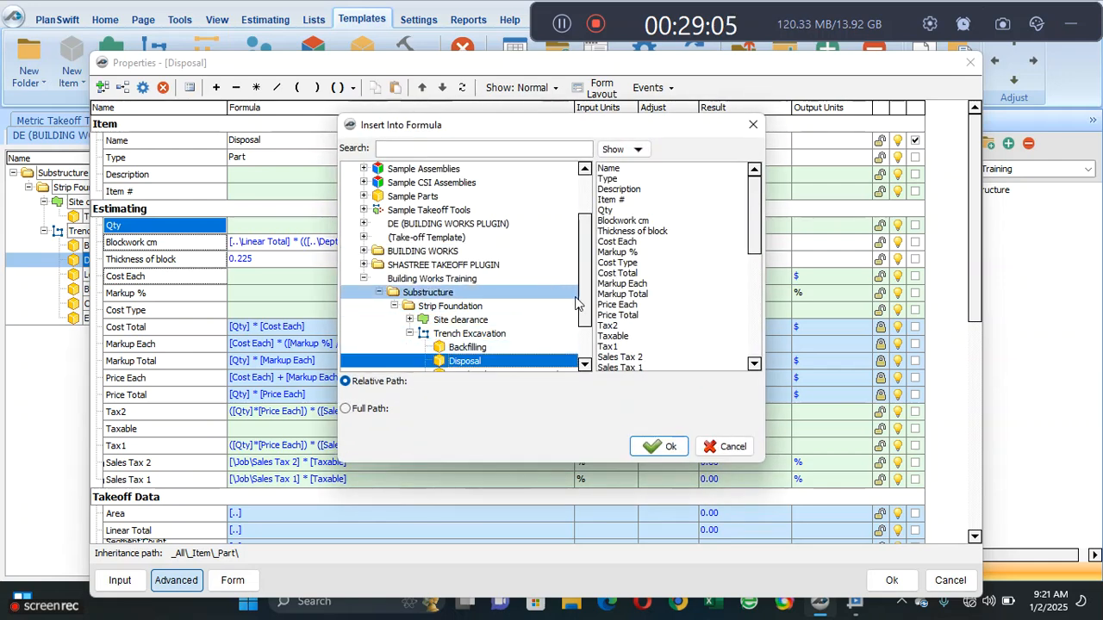
pyautogui.scroll(-3, 586, 326)
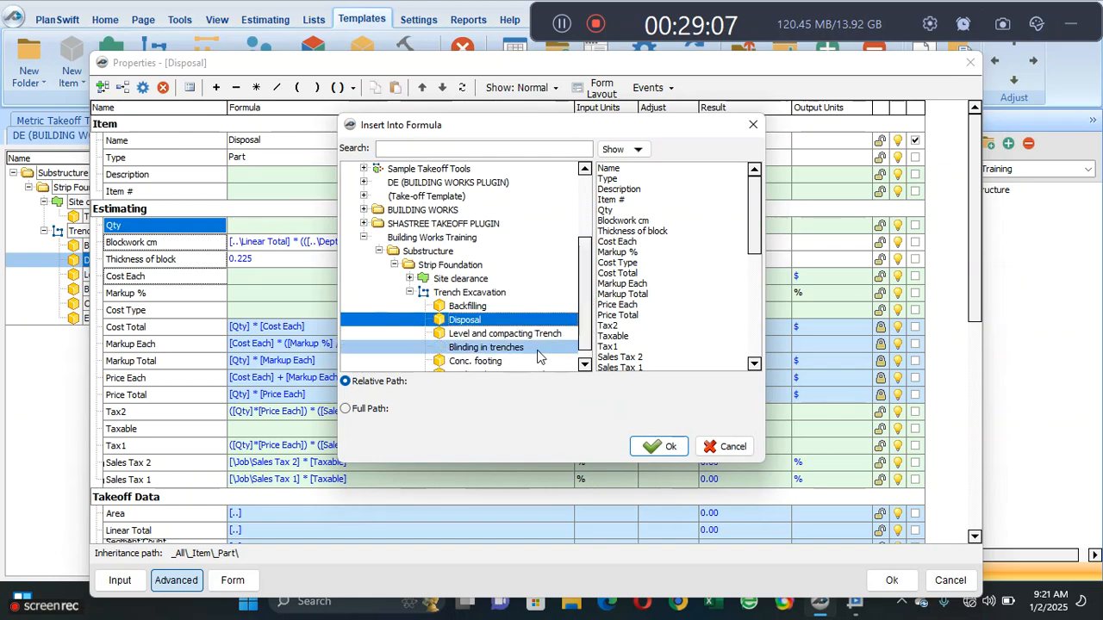
pyautogui.click(536, 349)
pyautogui.click(608, 211)
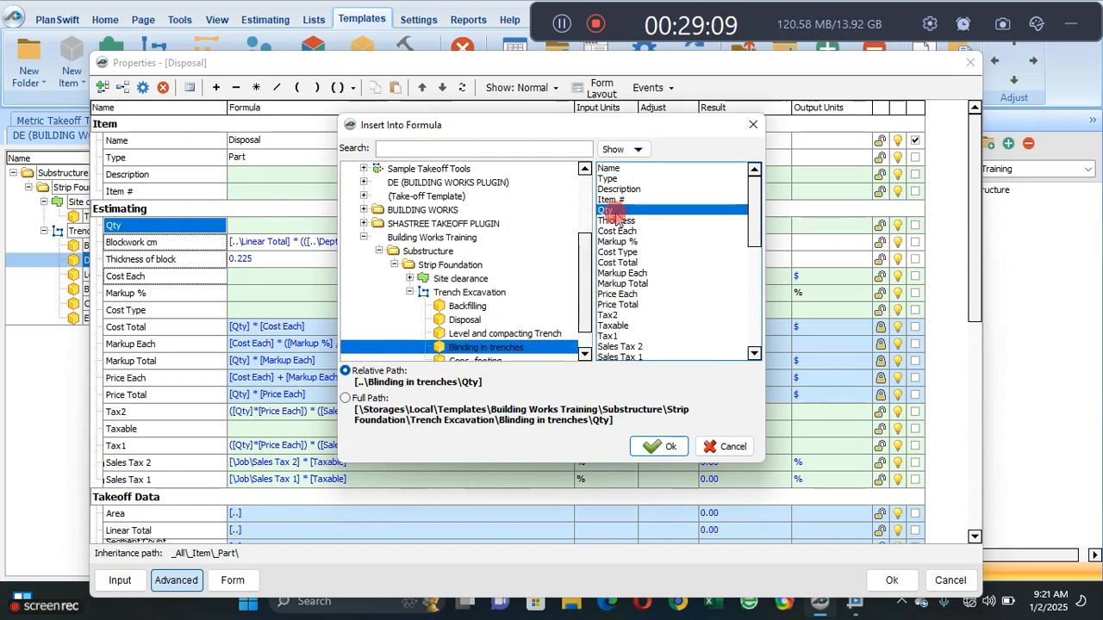
pyautogui.click(652, 447)
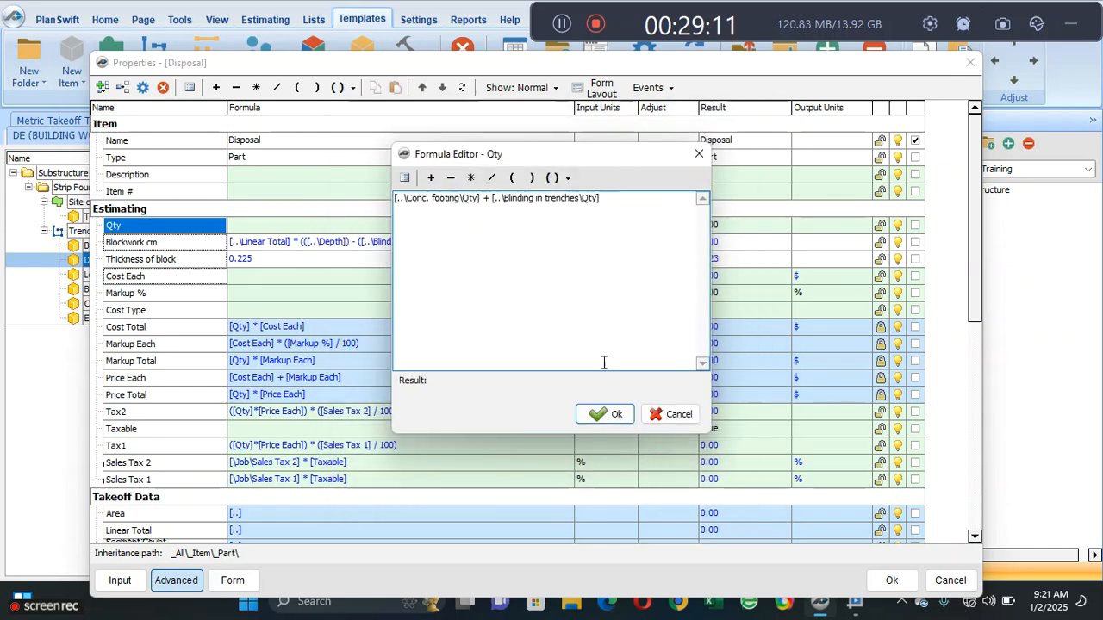
# - Add Disposal's own [Blockwork cm] property to the Qty formula and accept the completed formula
pyautogui.click(431, 177)
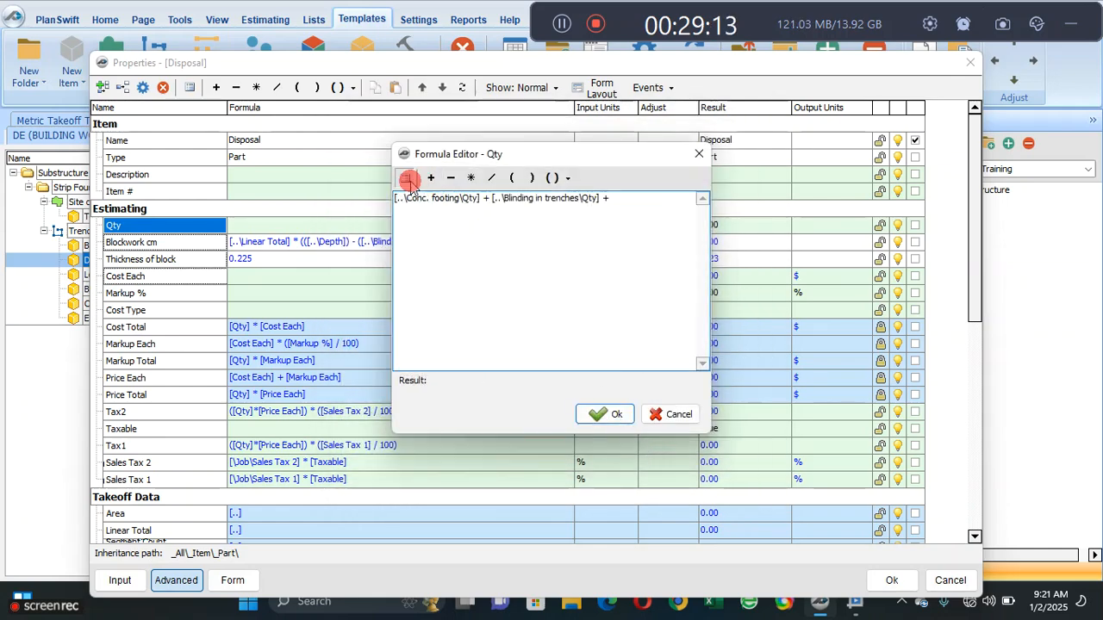
pyautogui.click(404, 178)
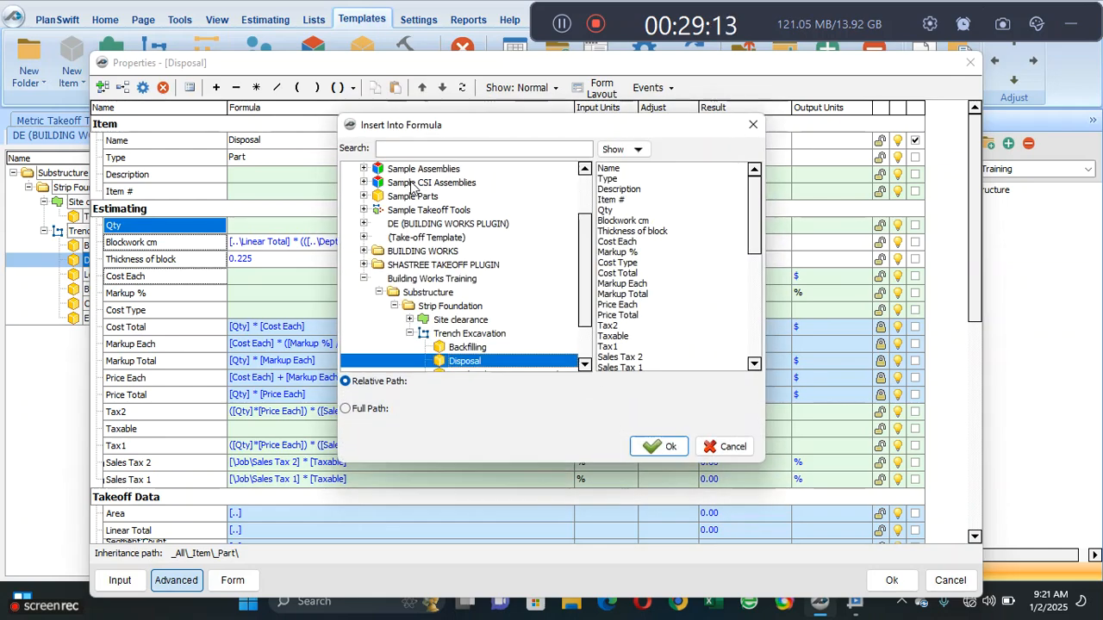
pyautogui.click(635, 222)
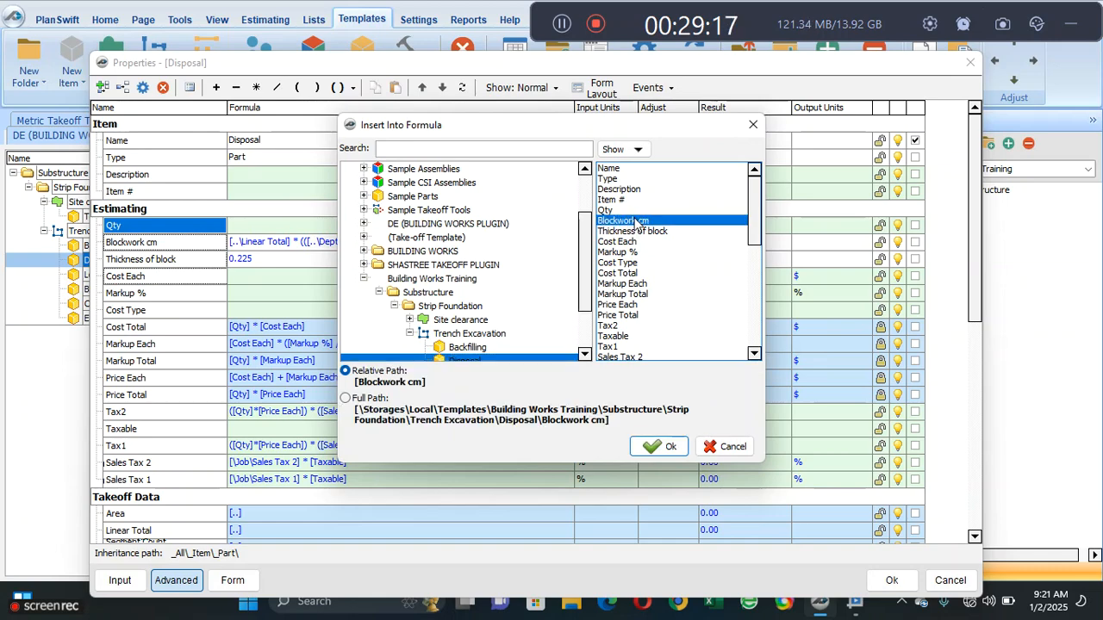
pyautogui.click(655, 444)
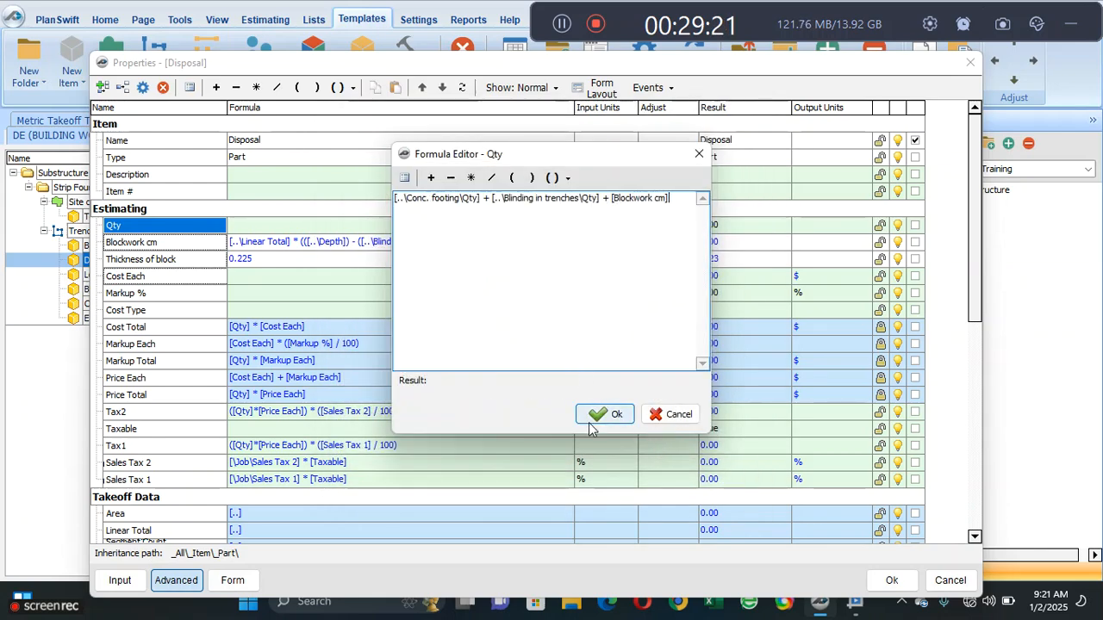
pyautogui.click(597, 415)
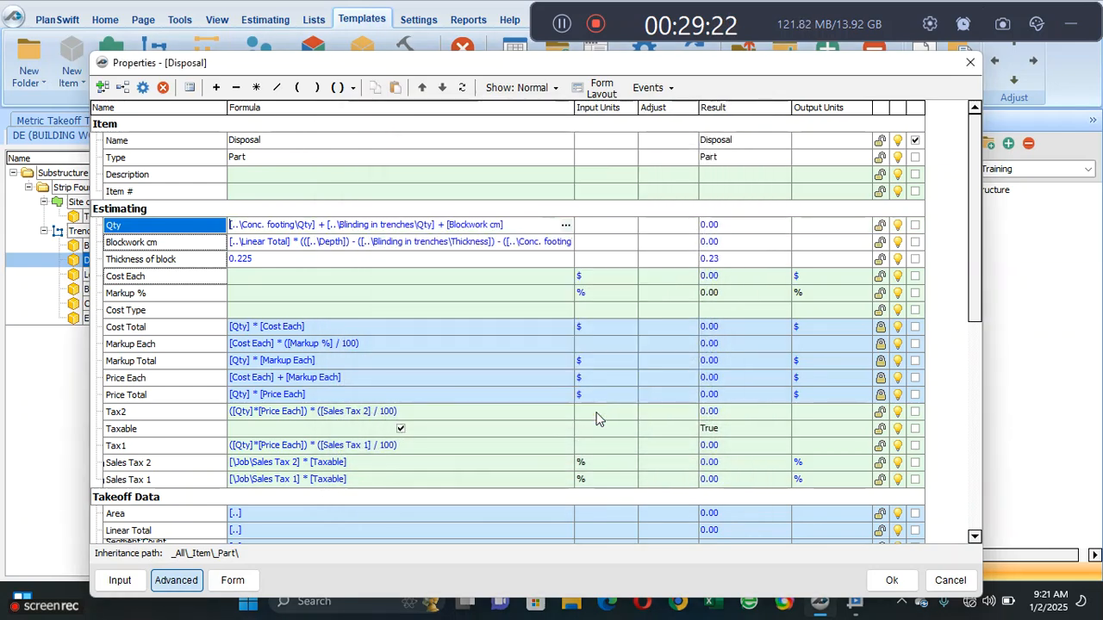
pyautogui.click(468, 324)
pyautogui.click(457, 278)
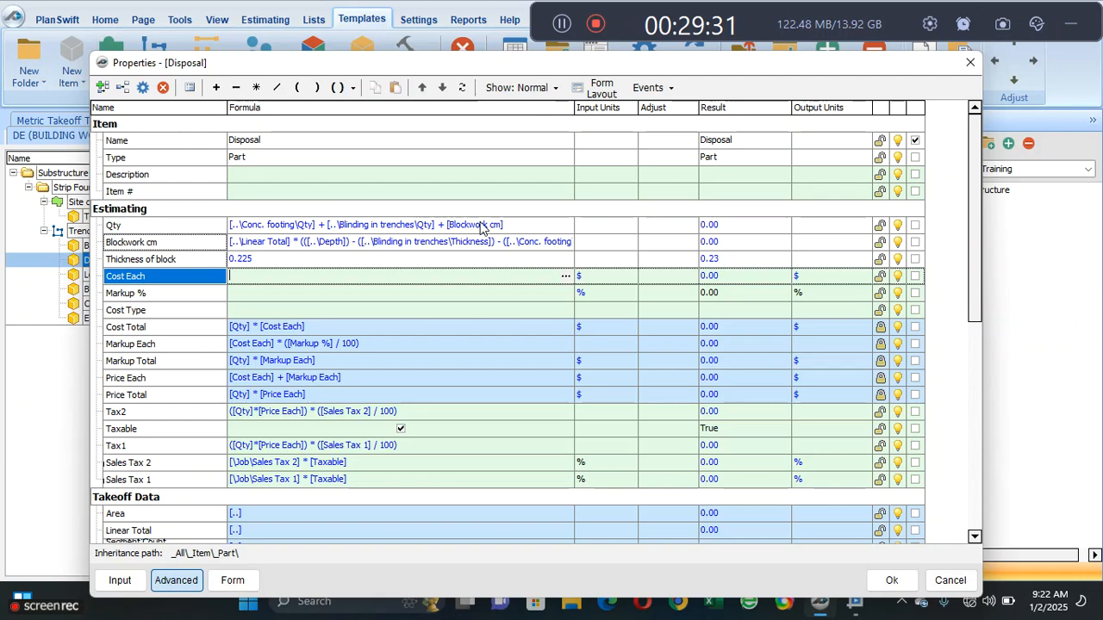
# - Set the input units of Disposal's Qty to CU M and accept the part's properties
pyautogui.click(616, 226)
pyautogui.click(630, 225)
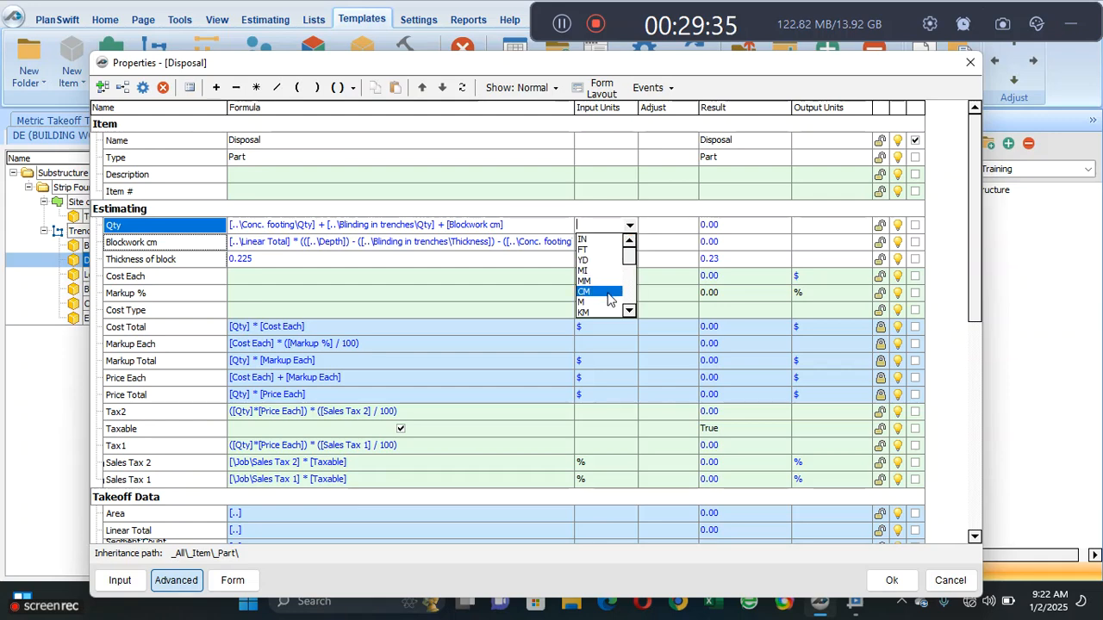
pyautogui.moveTo(630, 257); pyautogui.dragTo(628, 321)
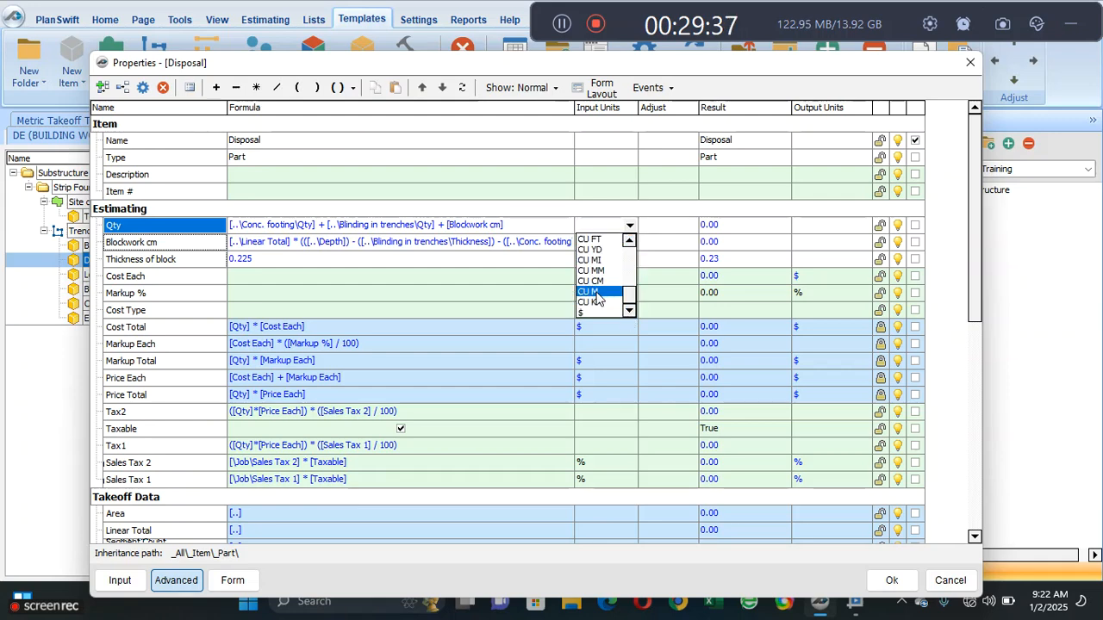
pyautogui.click(593, 292)
pyautogui.click(500, 272)
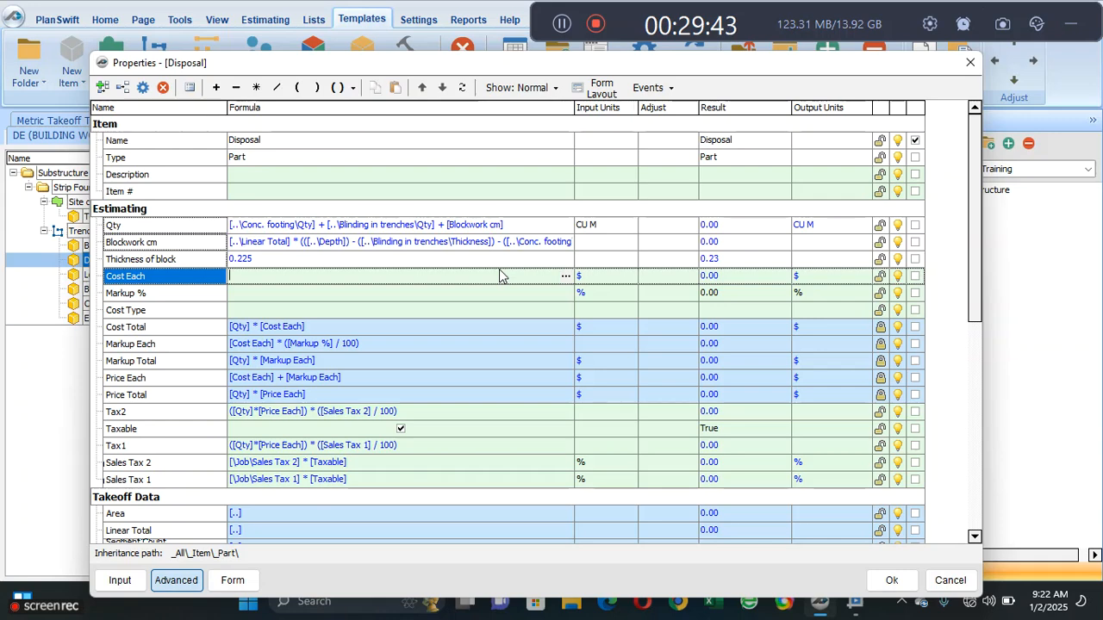
pyautogui.click(475, 311)
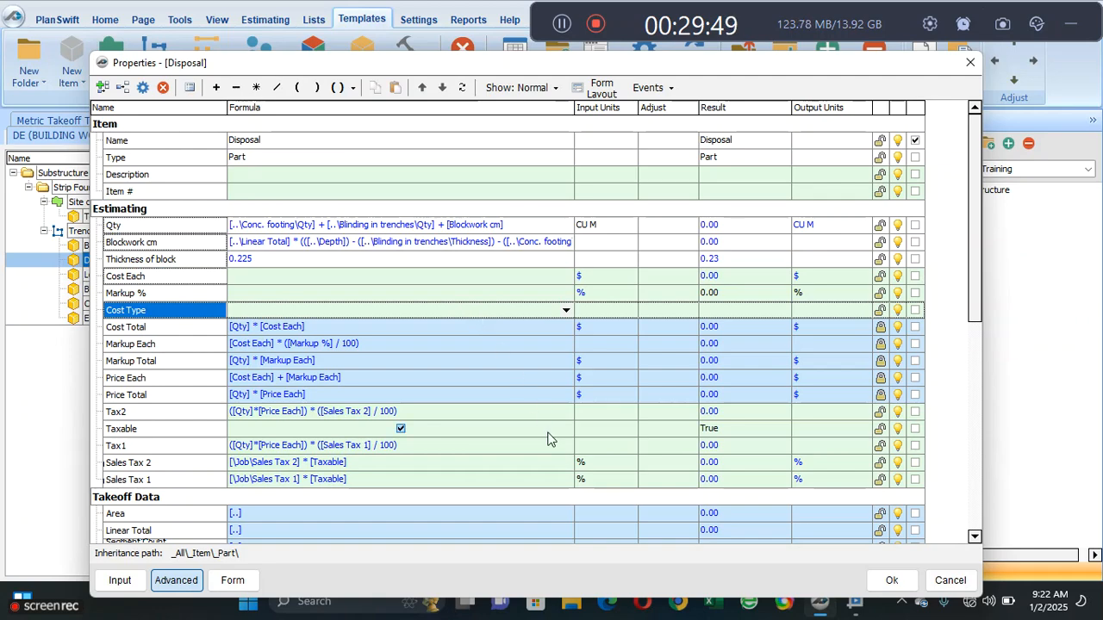
pyautogui.click(891, 580)
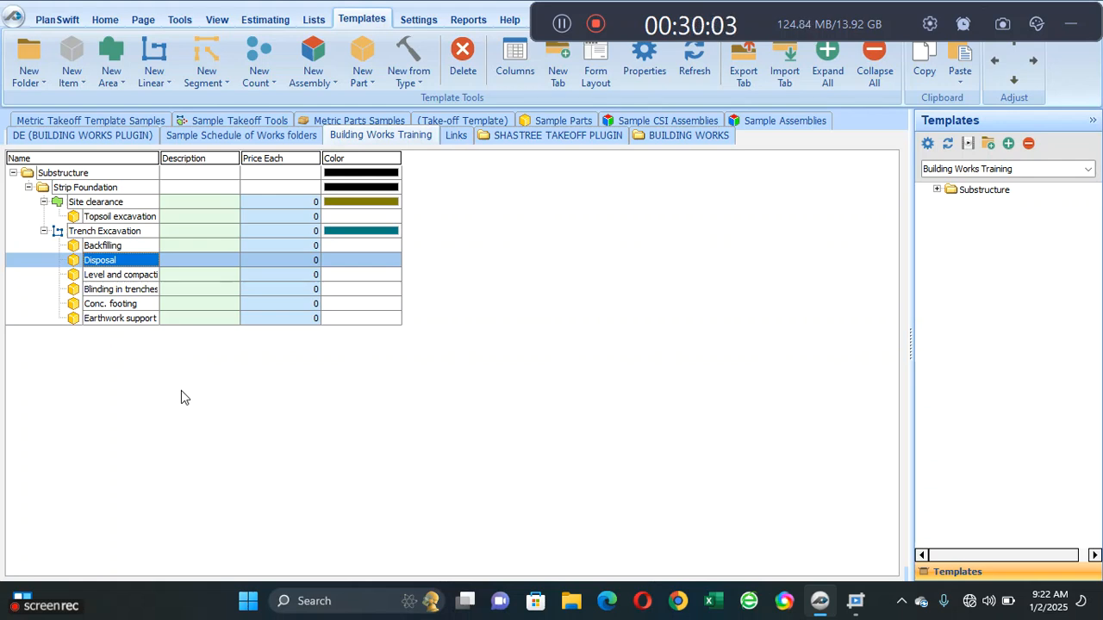
# - Return to the takeoff view and open the FOUNDATION LAYOUT page from the TYPE1 STRUCTURAL drawings
pyautogui.click(104, 19)
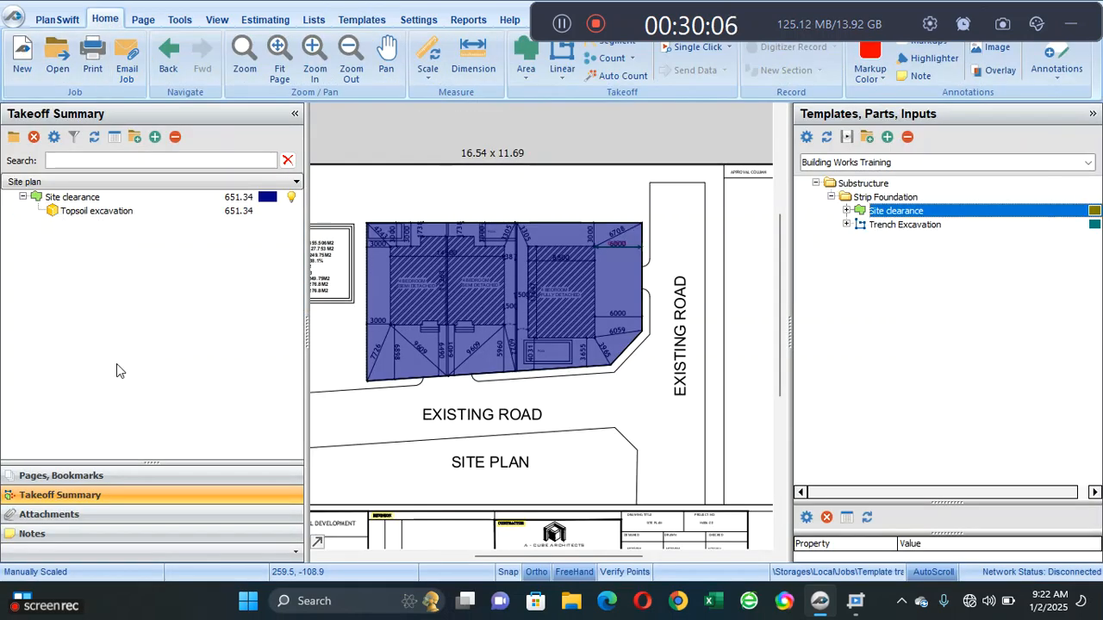
pyautogui.click(120, 476)
pyautogui.moveTo(293, 263); pyautogui.dragTo(270, 341)
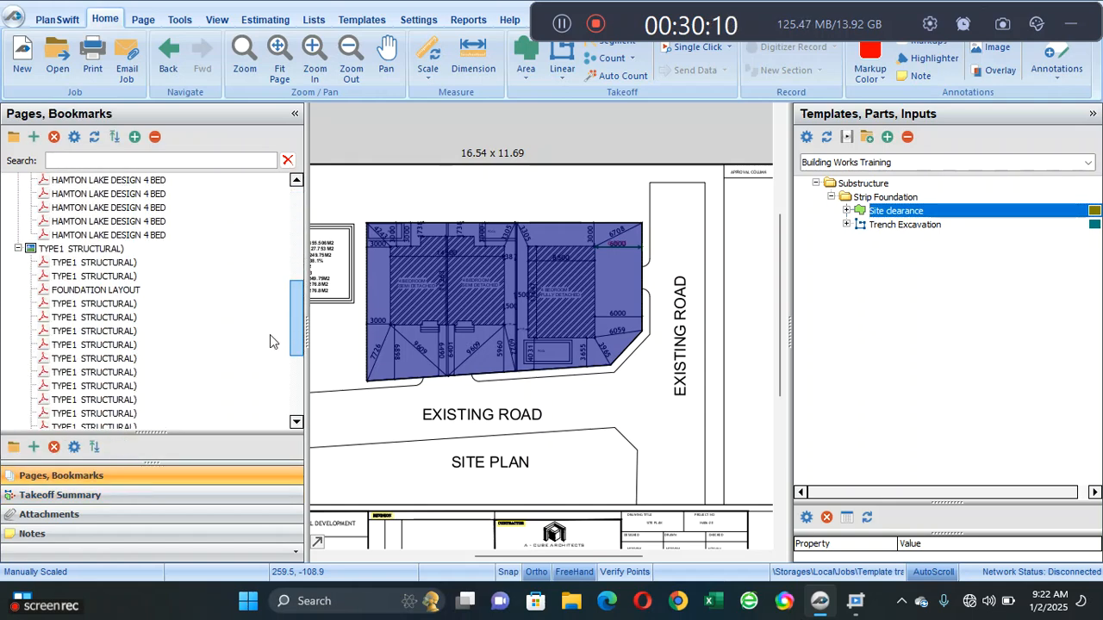
pyautogui.click(167, 292)
# - Examine the foundation plan and its dimension strings to find a dimension suitable for scaling
pyautogui.scroll(-1, 422, 322)
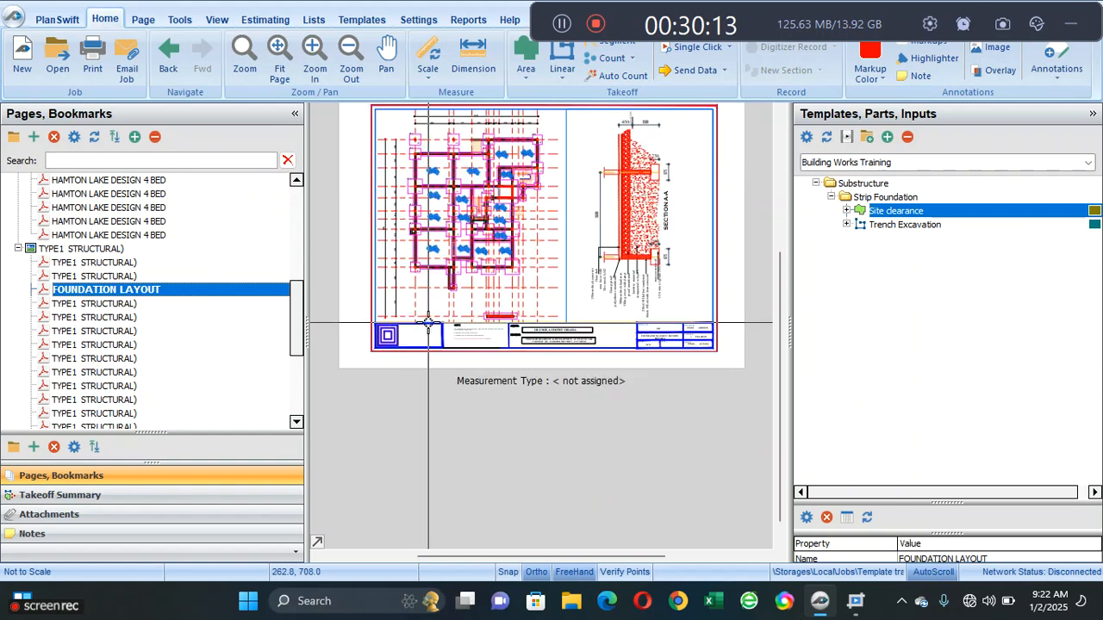
pyautogui.moveTo(449, 204); pyautogui.dragTo(435, 340)
pyautogui.scroll(3, 435, 340)
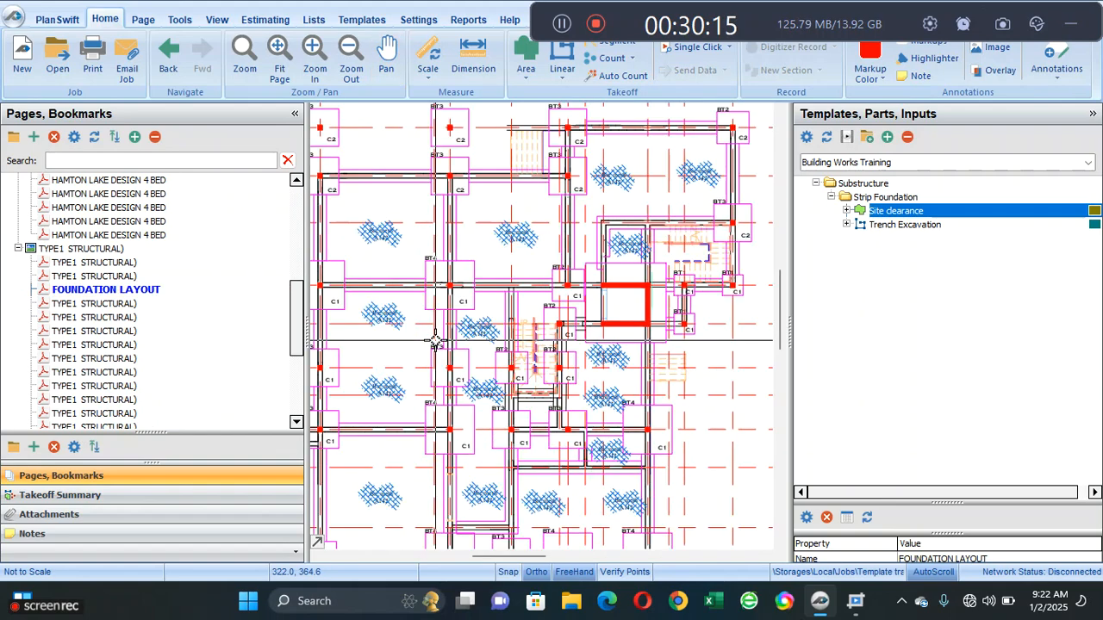
pyautogui.scroll(2, 435, 341)
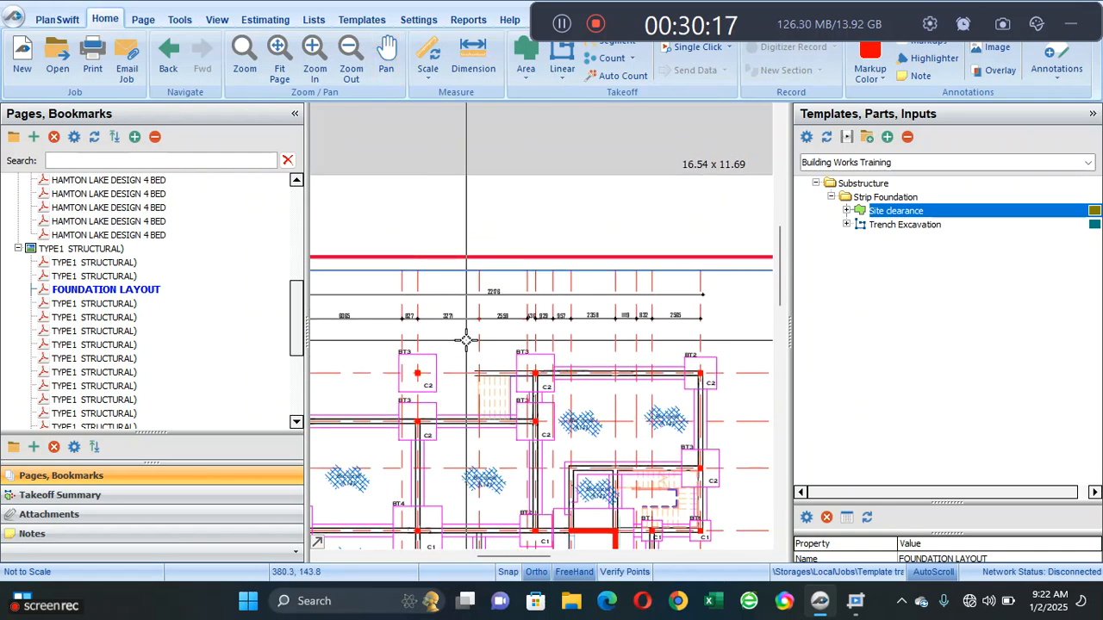
pyautogui.scroll(2, 465, 340)
pyautogui.scroll(-2, 465, 340)
pyautogui.moveTo(591, 327); pyautogui.dragTo(413, 349)
pyautogui.moveTo(507, 336)
pyautogui.mouseDown()
pyautogui.moveTo(492, 276)
pyautogui.moveTo(402, 345)
pyautogui.moveTo(509, 276)
pyautogui.moveTo(645, 345)
pyautogui.mouseUp()
pyautogui.scroll(-5, 644, 345)
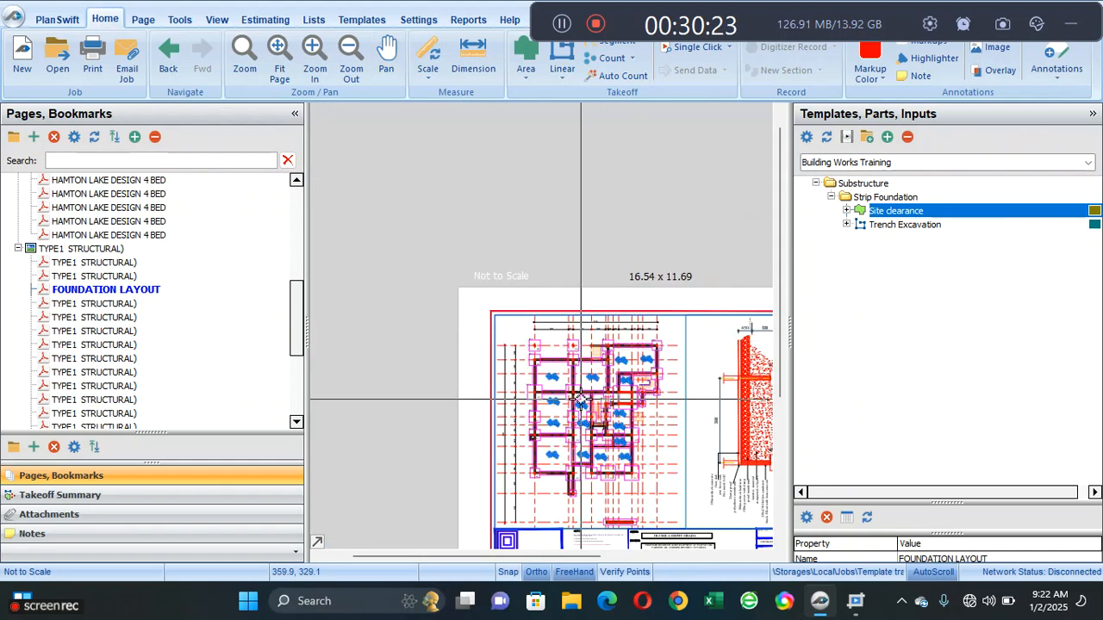
# - Scale the foundation layout page in metric by entering 2.016 M and picking both ends of the 2016 dimension on the plan's left side
pyautogui.scroll(5, 576, 411)
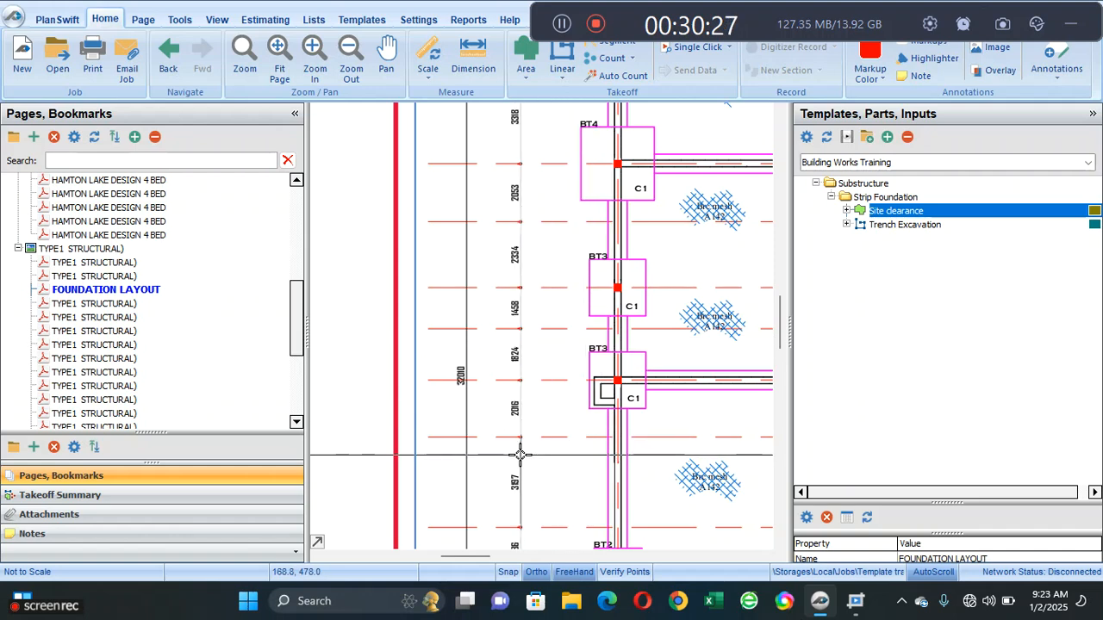
pyautogui.scroll(3, 520, 454)
pyautogui.scroll(-1, 519, 454)
pyautogui.moveTo(551, 354); pyautogui.dragTo(522, 395)
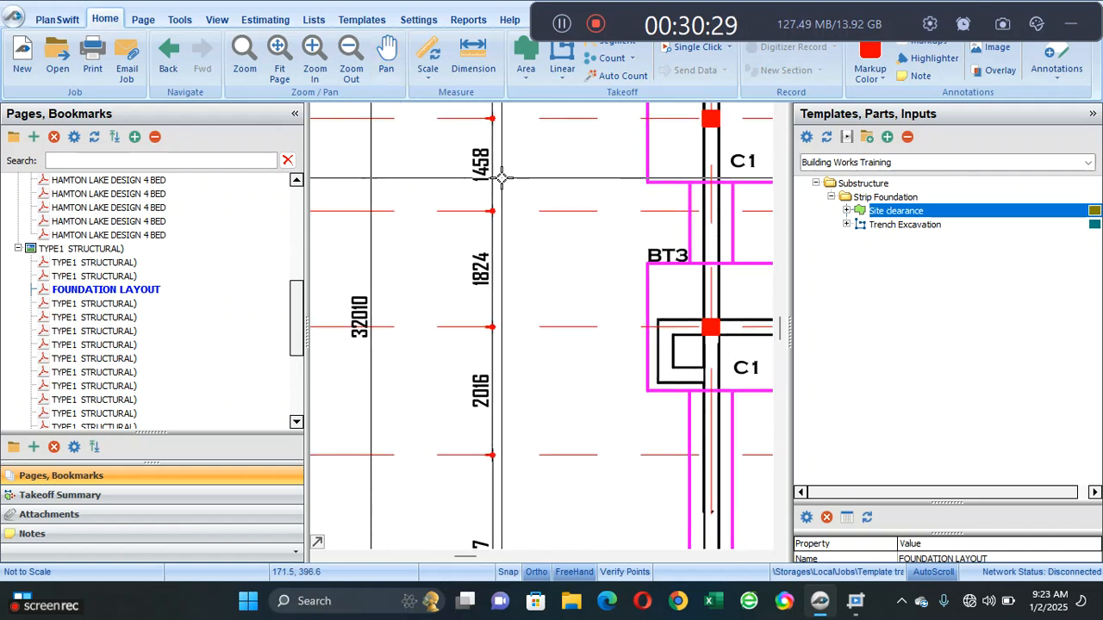
pyautogui.click(424, 62)
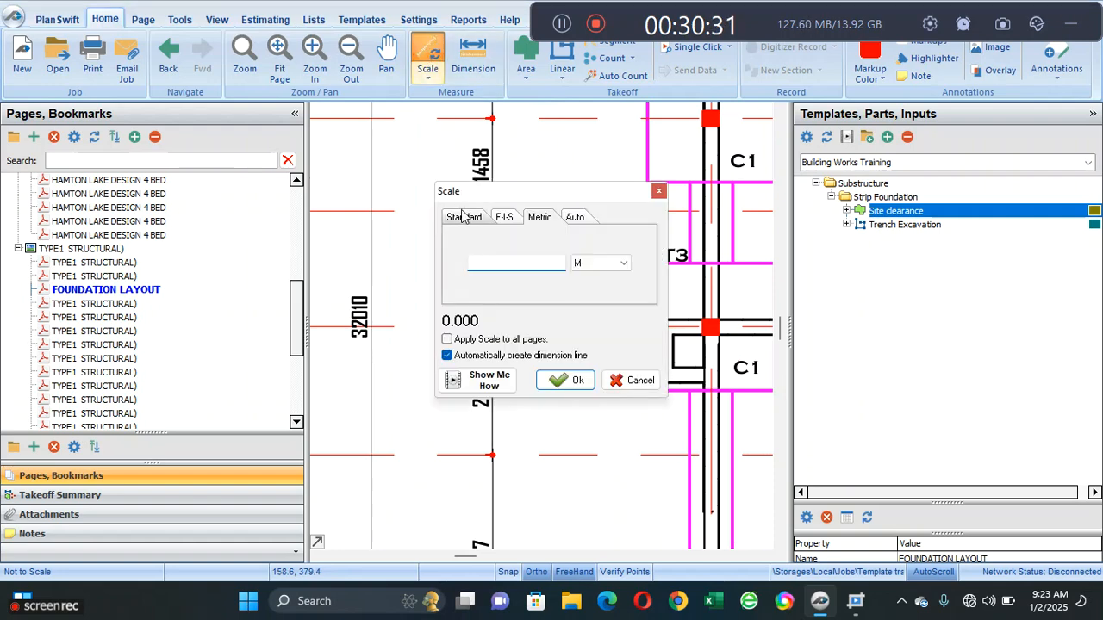
pyautogui.write('2.016')
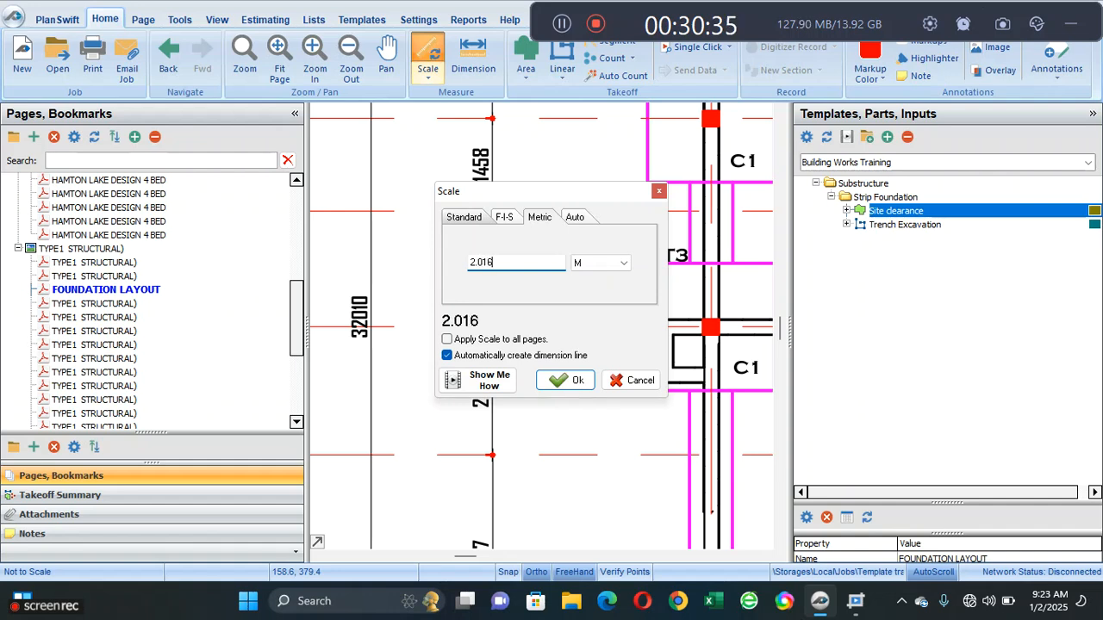
pyautogui.click(564, 381)
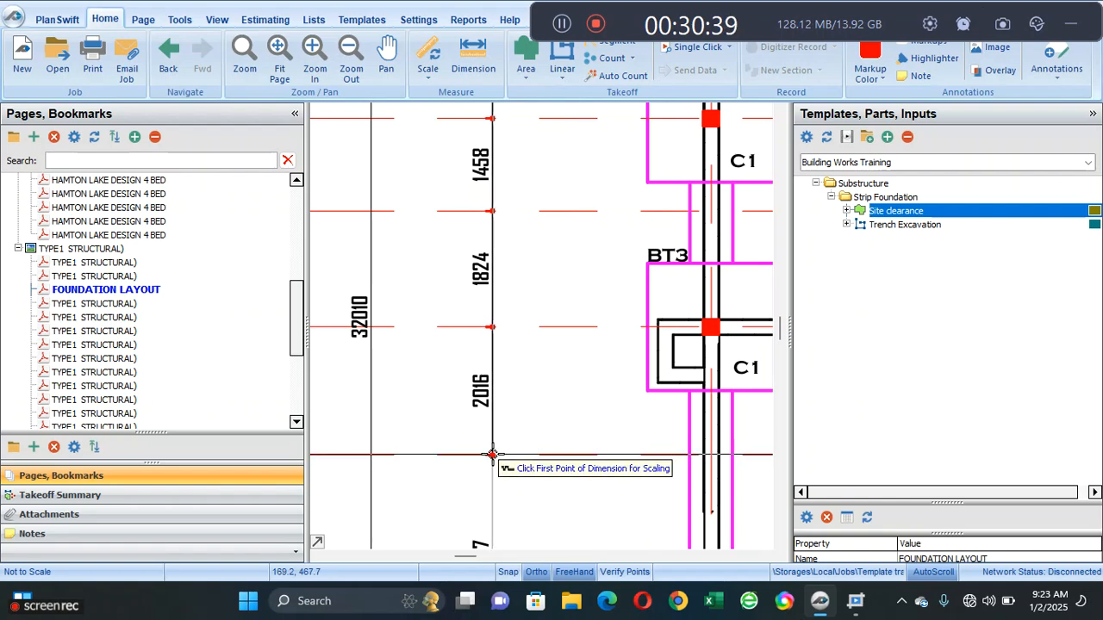
pyautogui.click(492, 456)
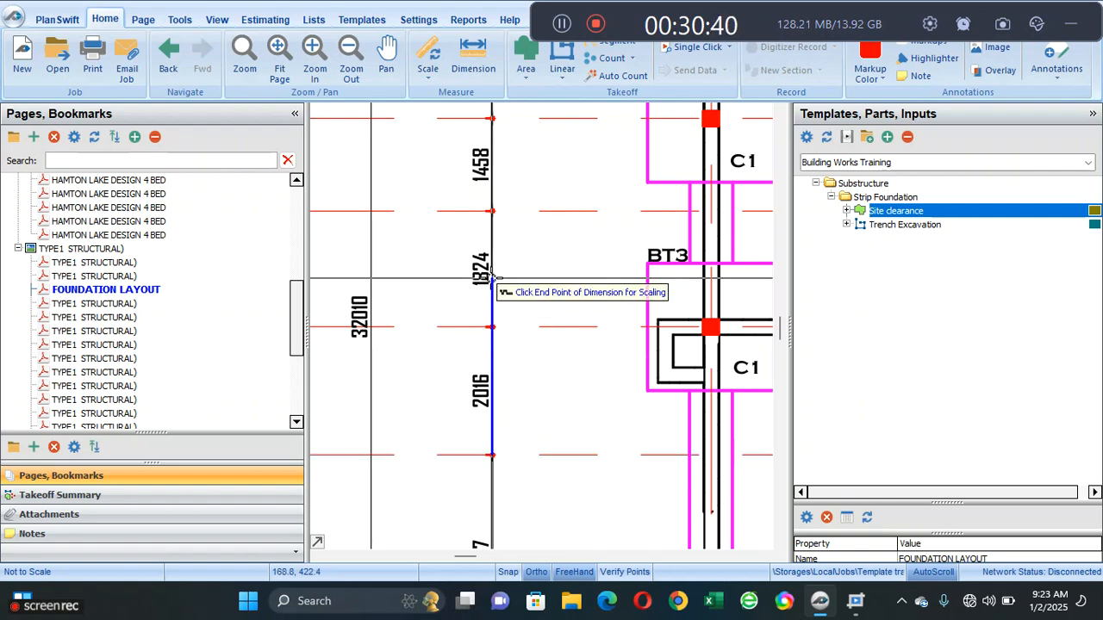
pyautogui.click(492, 326)
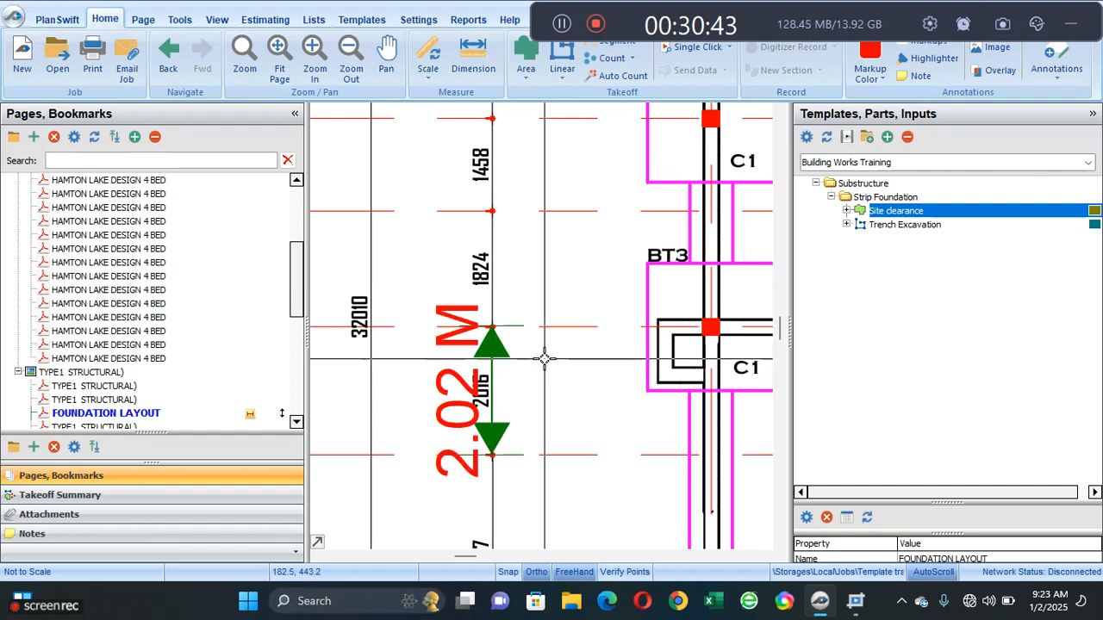
# - Start a Trench Excavation takeoff from the Building Works Training template with a width of 0.69 M and a depth of 0.9 M
pyautogui.scroll(-2, 545, 358)
pyautogui.moveTo(590, 287); pyautogui.dragTo(441, 291)
pyautogui.scroll(-3, 556, 296)
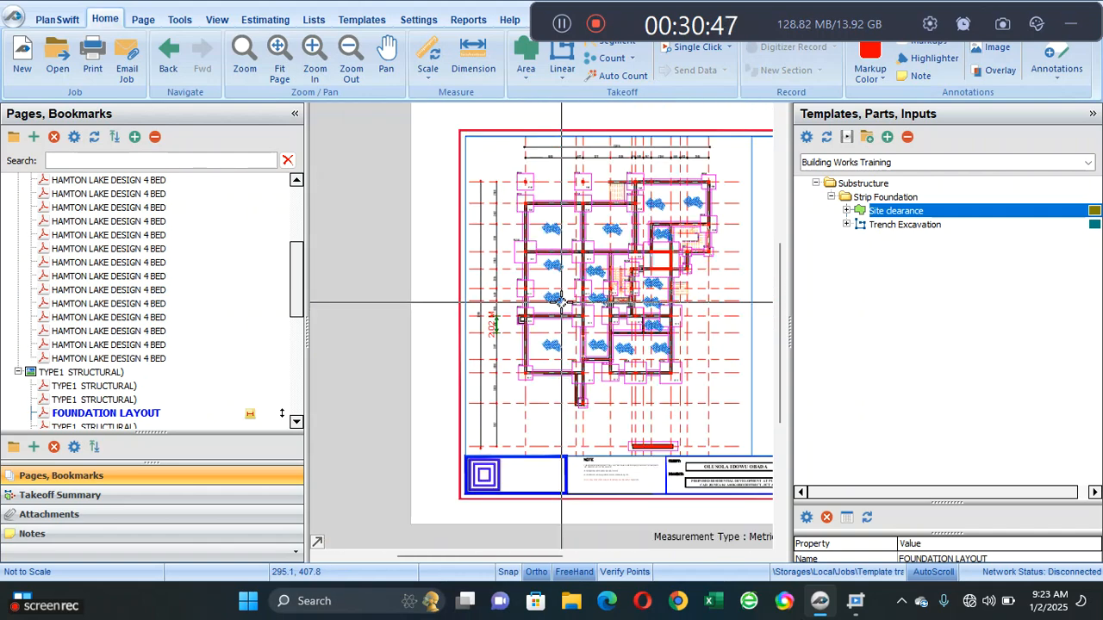
pyautogui.moveTo(604, 312); pyautogui.dragTo(524, 329)
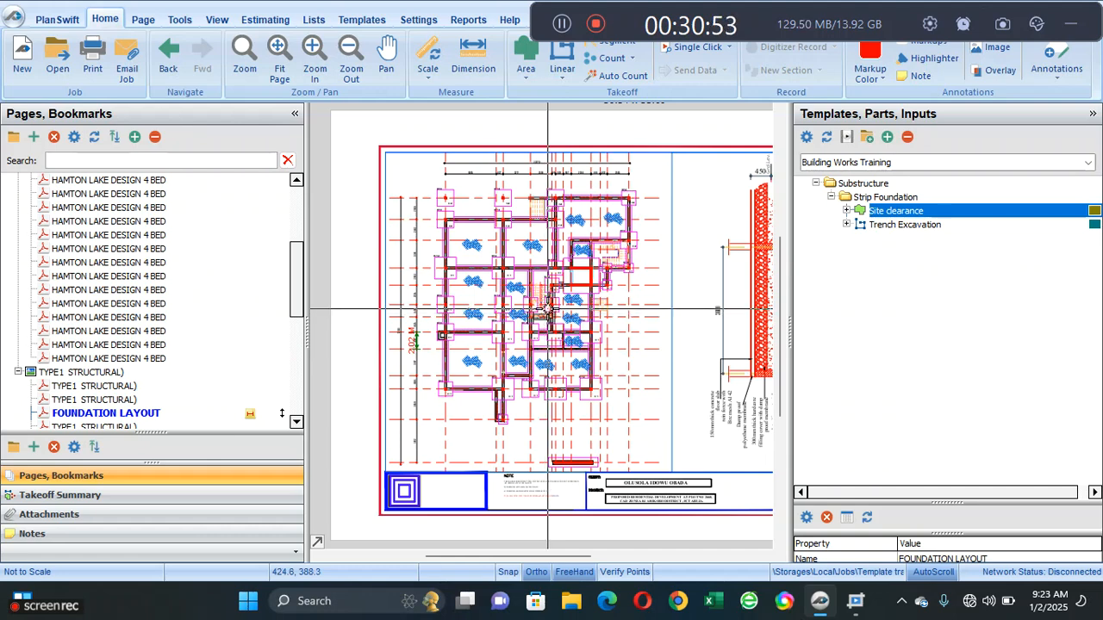
pyautogui.scroll(2, 559, 305)
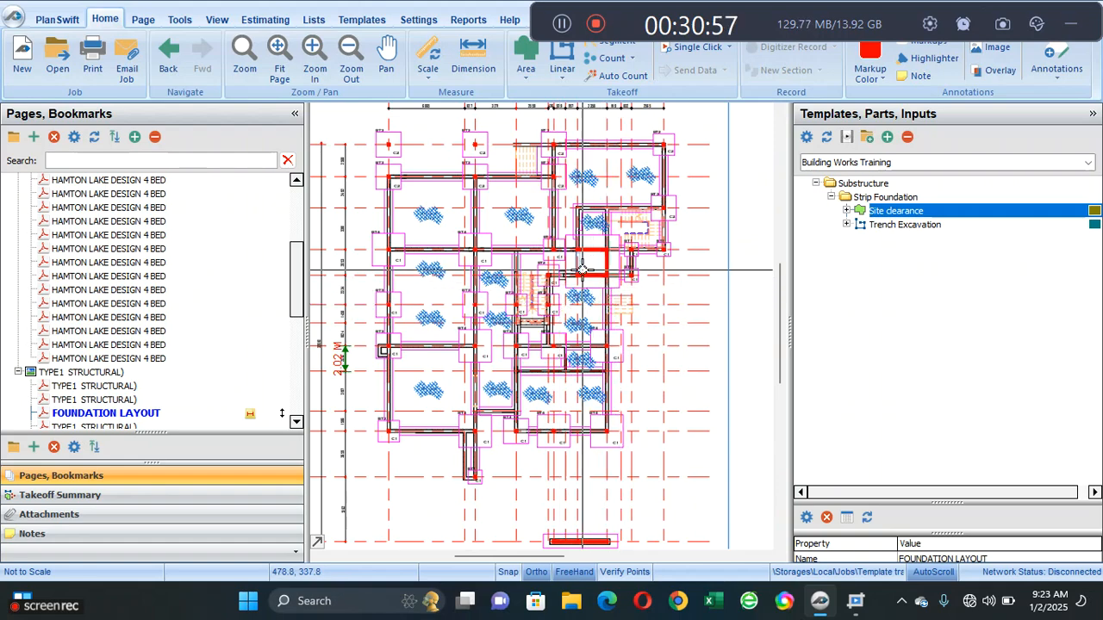
pyautogui.doubleClick(803, 226)
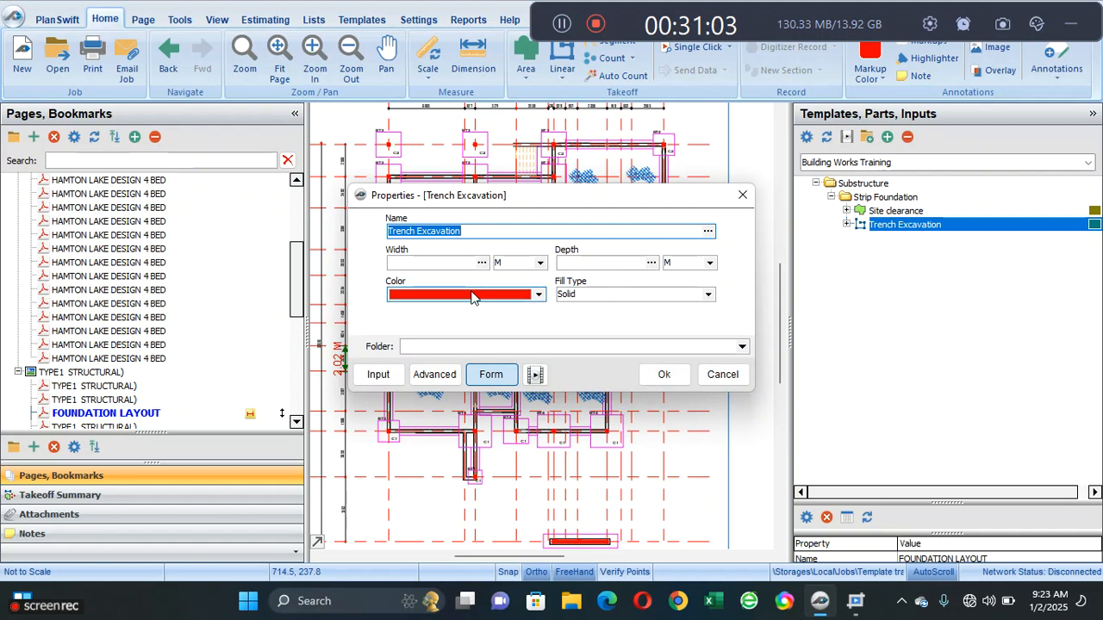
pyautogui.click(426, 269)
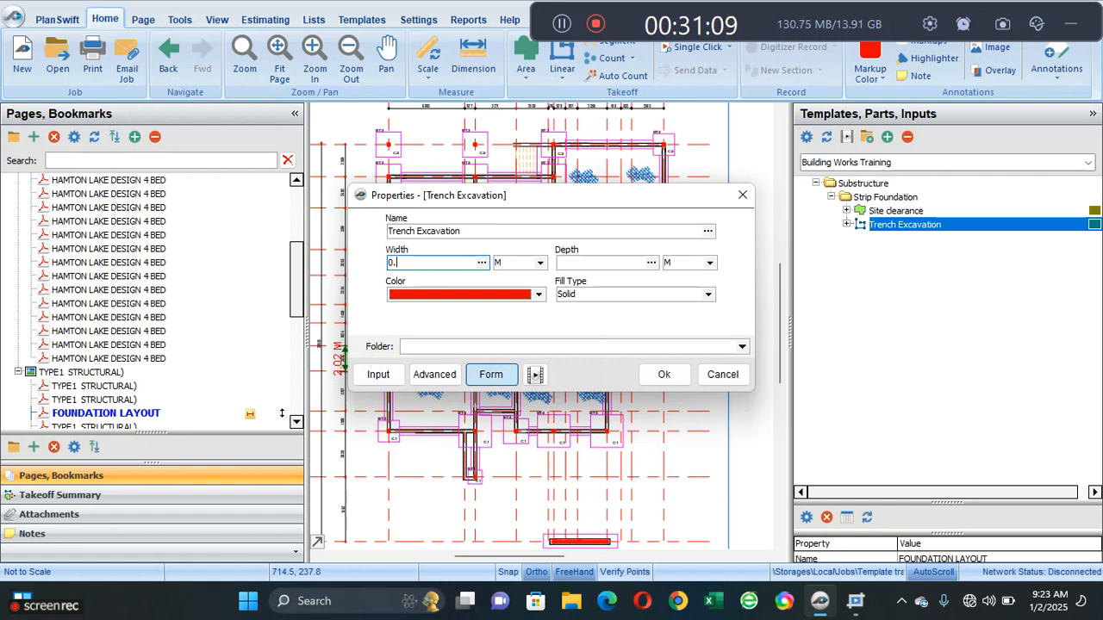
pyautogui.write('0.69')
pyautogui.click(588, 267)
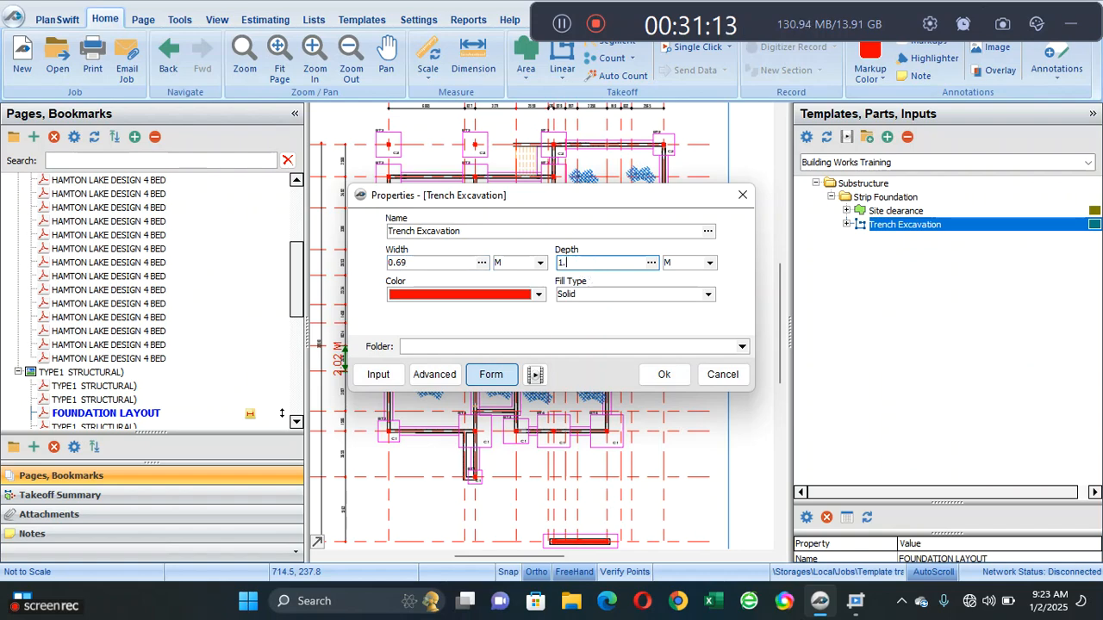
pyautogui.click(668, 374)
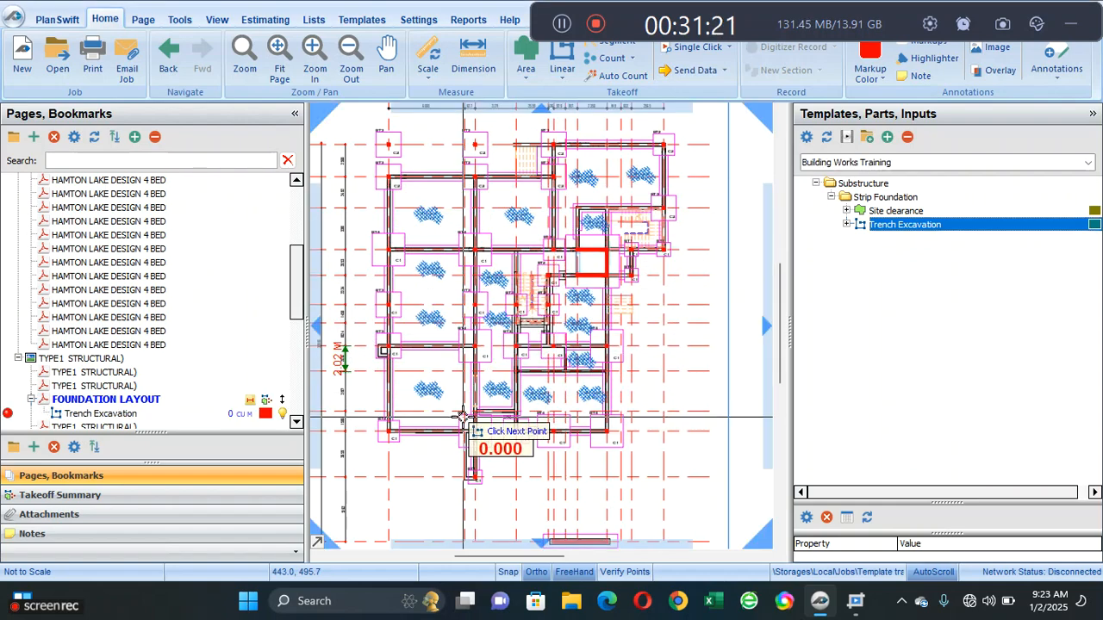
# - Record the trench segments between the column footings along the plan's left outer wall, from the lower BT2 up to the upper BT3
pyautogui.scroll(3, 387, 423)
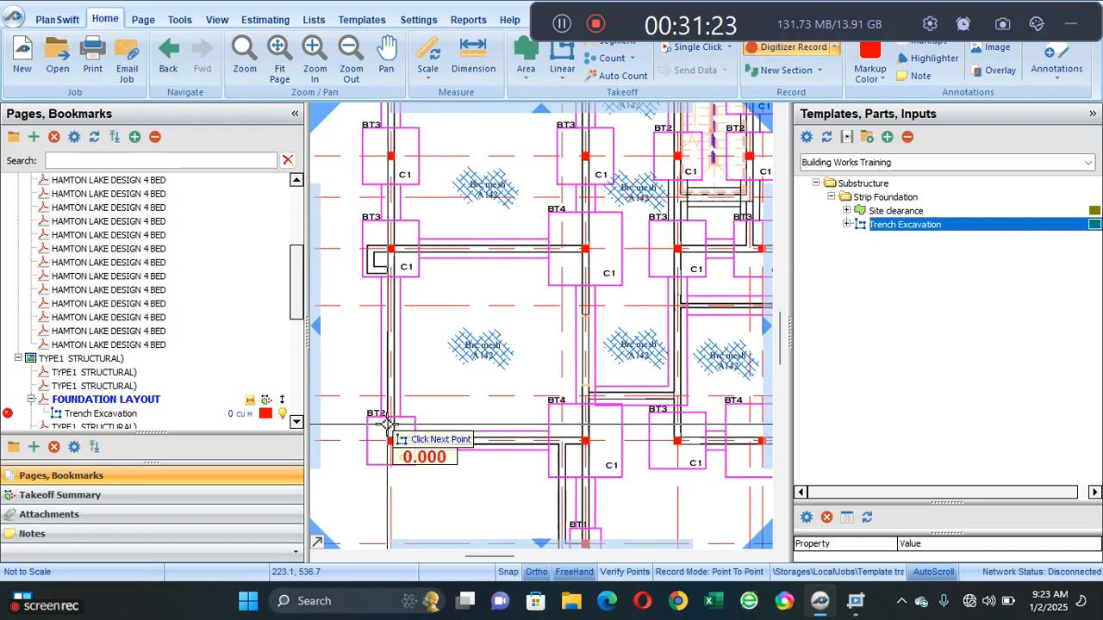
pyautogui.click(382, 415)
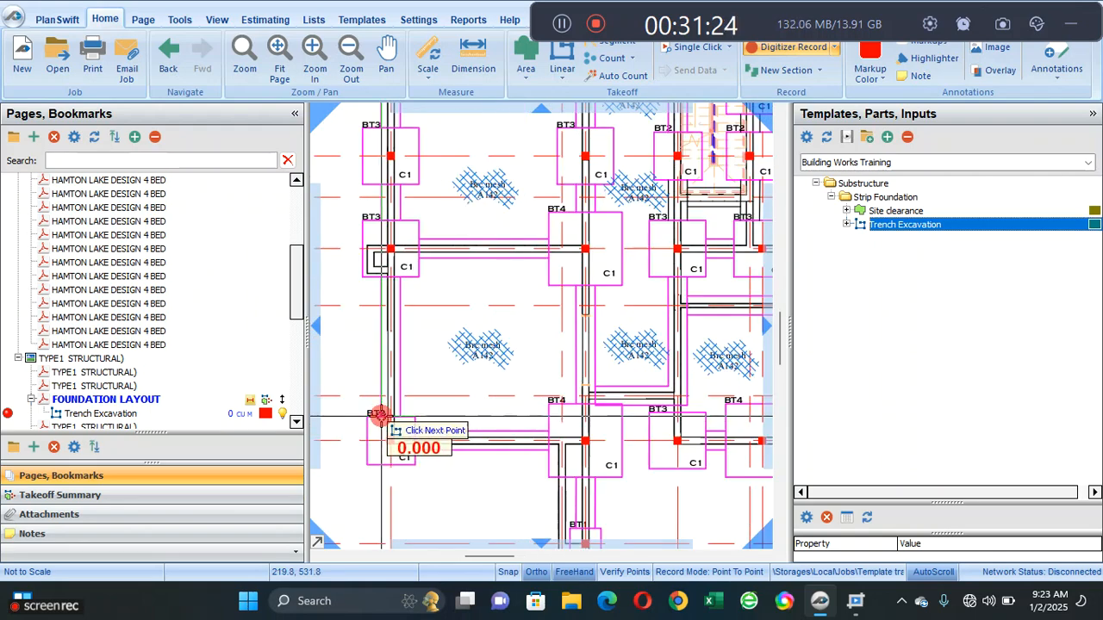
pyautogui.click(383, 277)
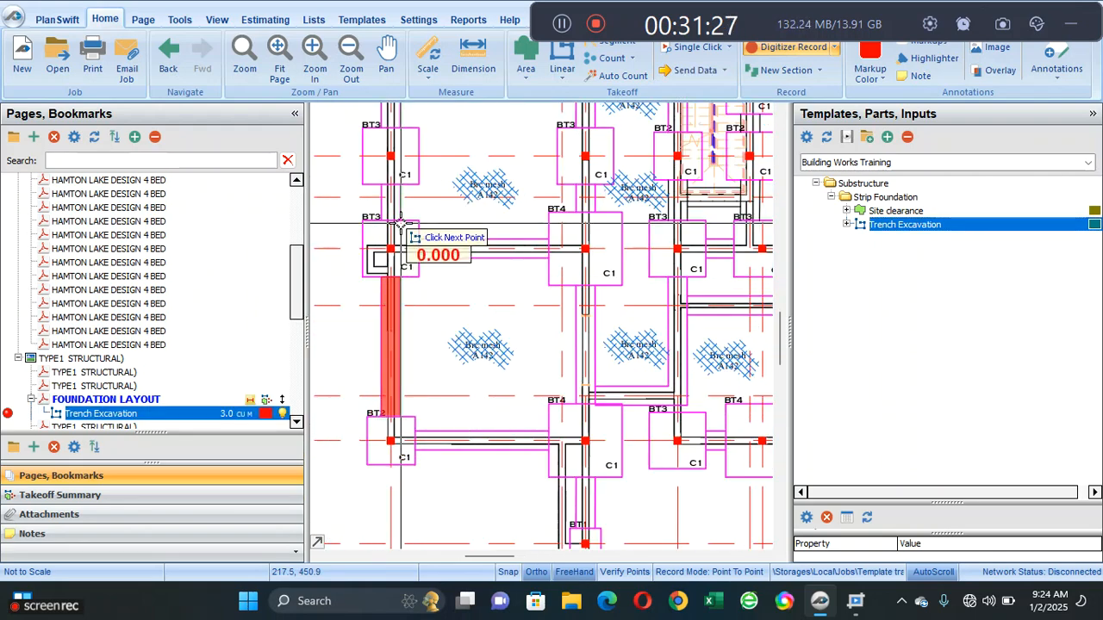
pyautogui.moveTo(414, 281); pyautogui.dragTo(422, 411)
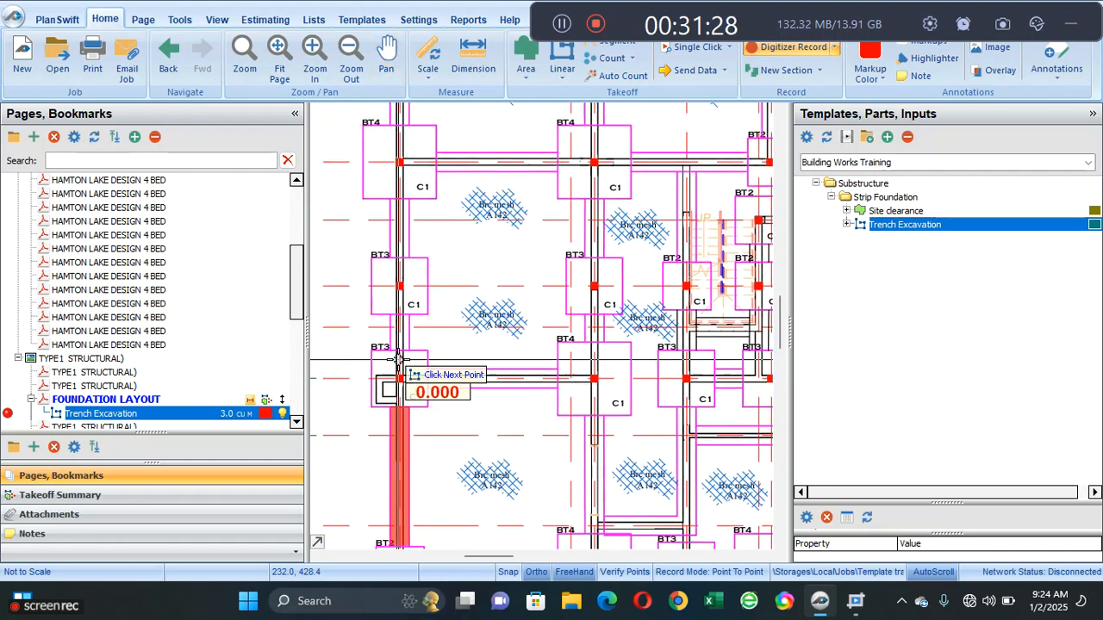
pyautogui.click(390, 315)
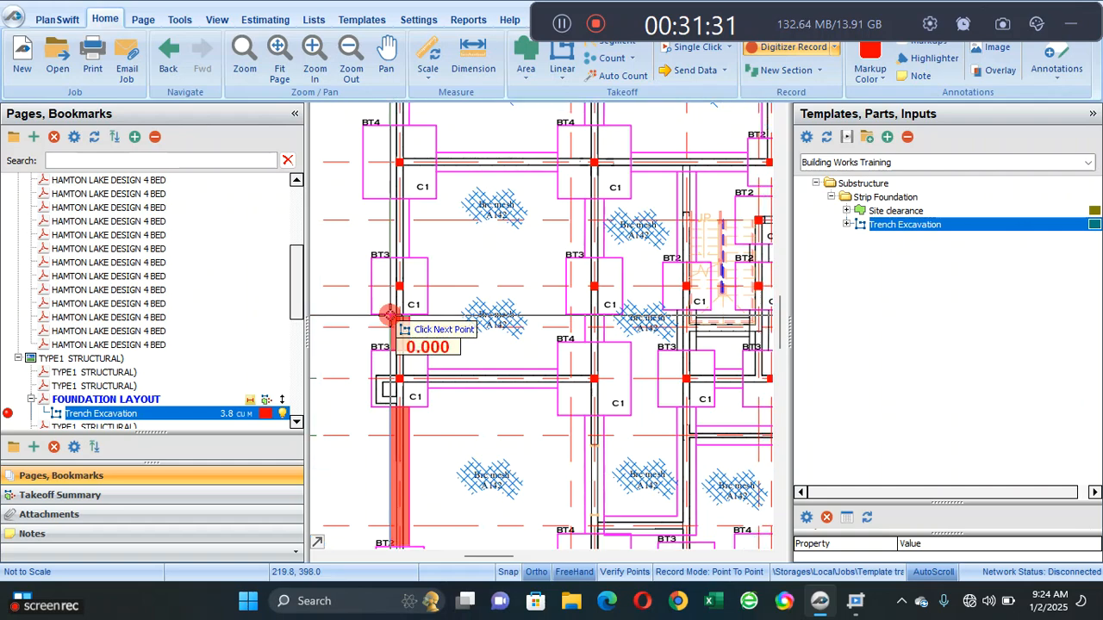
pyautogui.click(391, 199)
pyautogui.moveTo(419, 136); pyautogui.dragTo(411, 313)
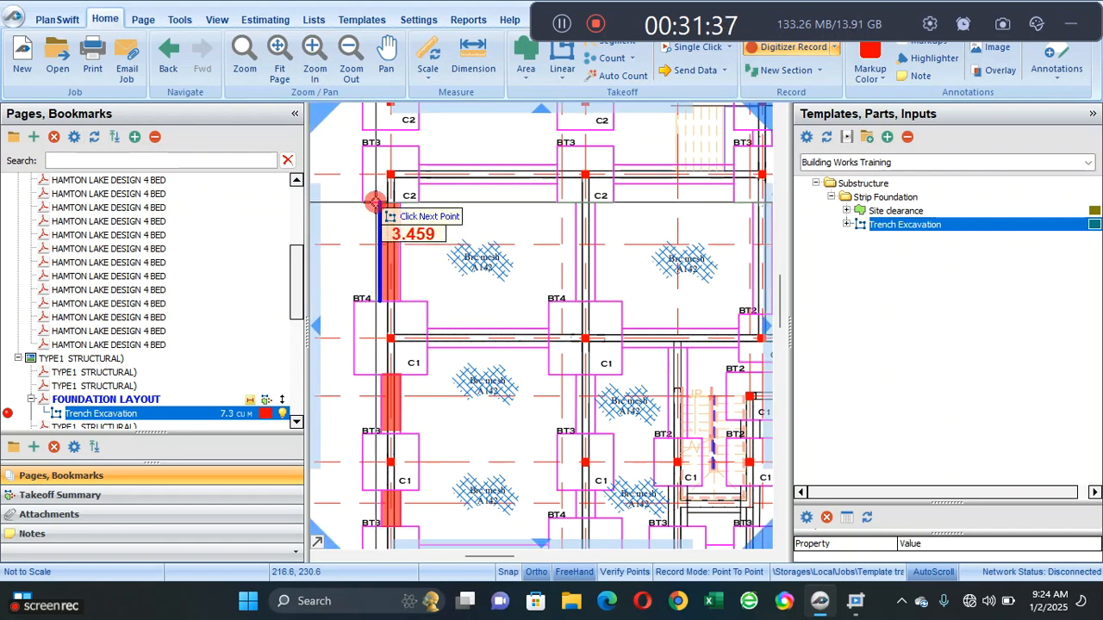
# - Record the horizontal trench segments between the BT3 footings, running right from the left outer wall's upper corner
pyautogui.click(390, 163)
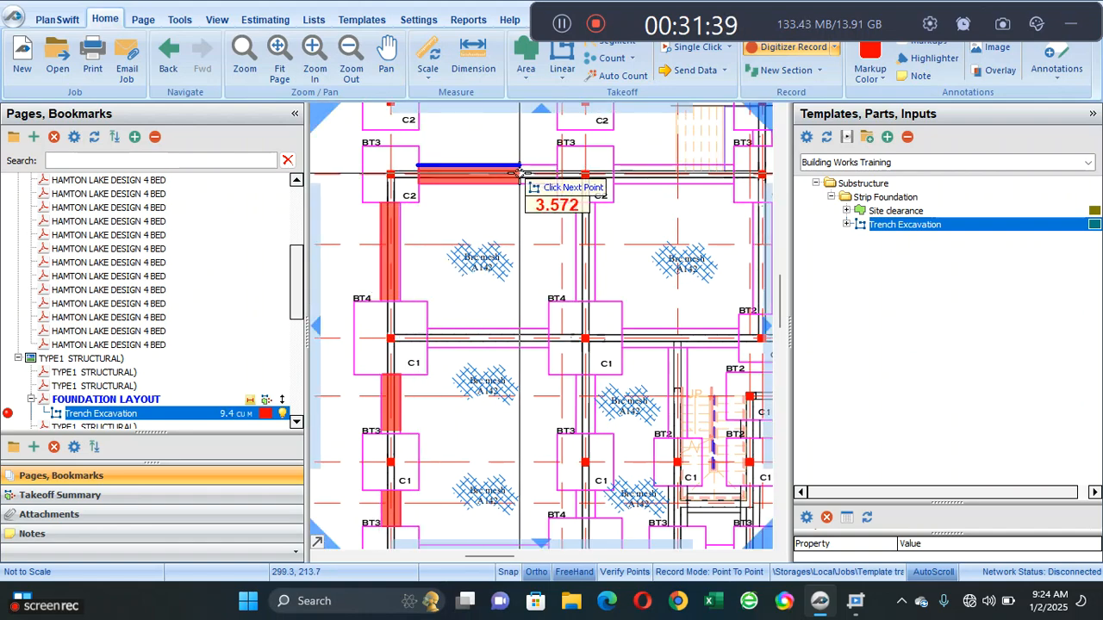
pyautogui.click(555, 174)
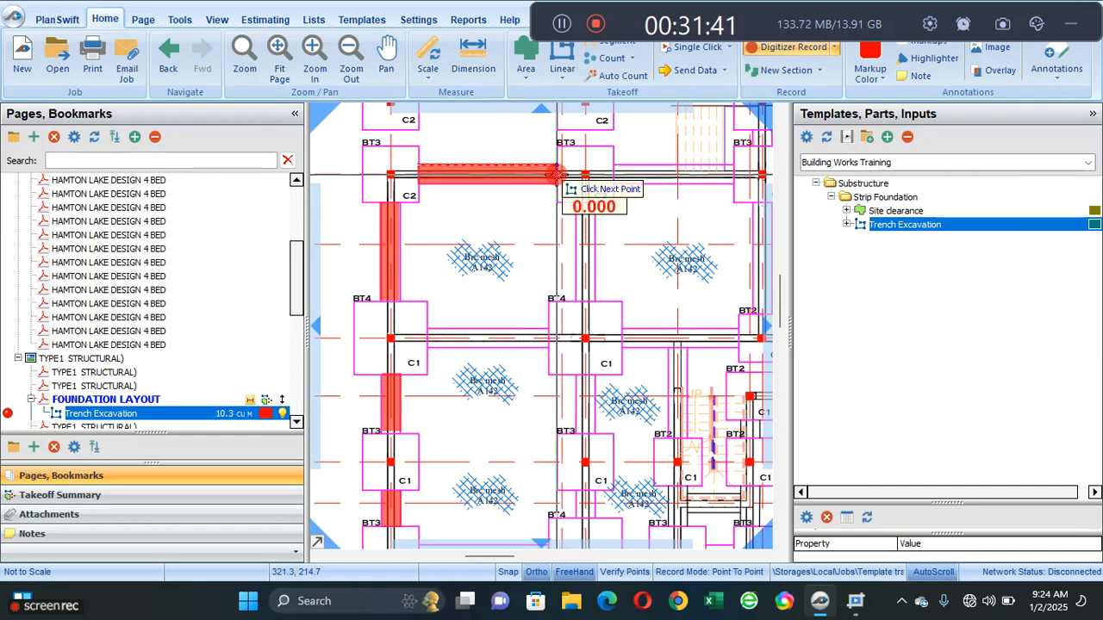
pyautogui.moveTo(679, 211)
pyautogui.mouseDown()
pyautogui.moveTo(525, 305)
pyautogui.moveTo(474, 353)
pyautogui.mouseUp()
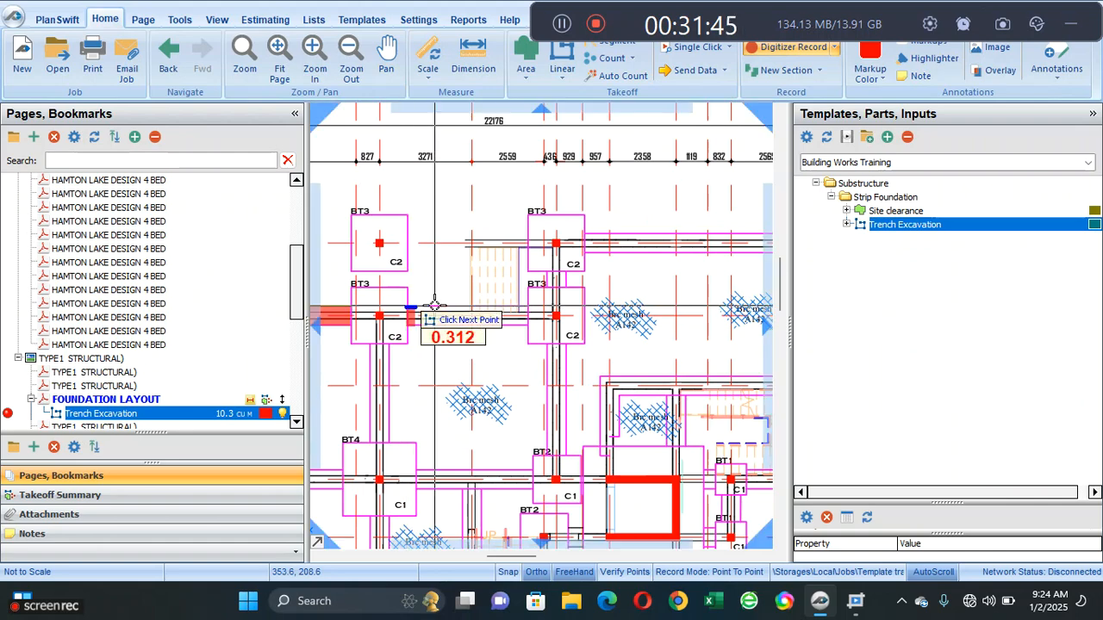
pyautogui.click(552, 306)
# - Record the trench segments from the uppermost BT3 to the corner BT2 and down to the next BT3, and stop recording
pyautogui.moveTo(622, 293); pyautogui.dragTo(417, 347)
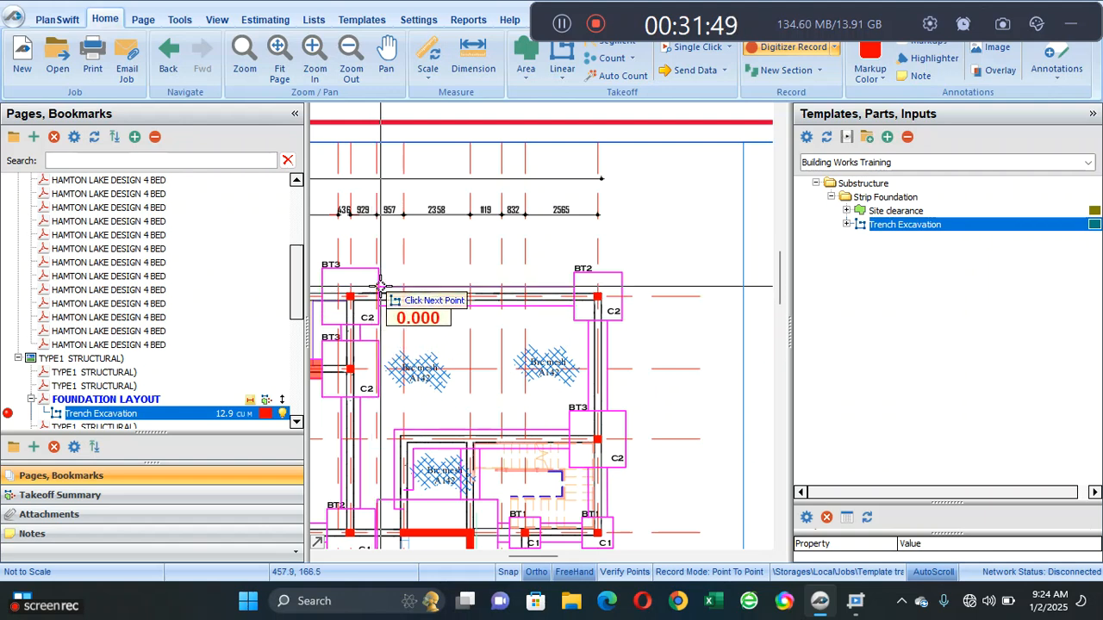
pyautogui.click(380, 286)
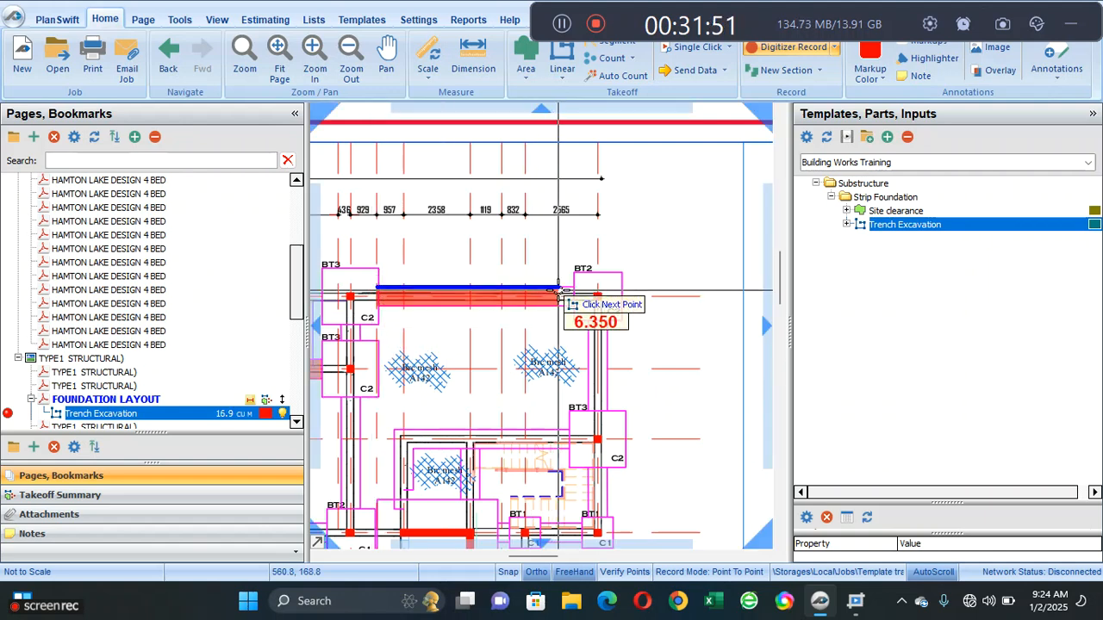
pyautogui.click(610, 321)
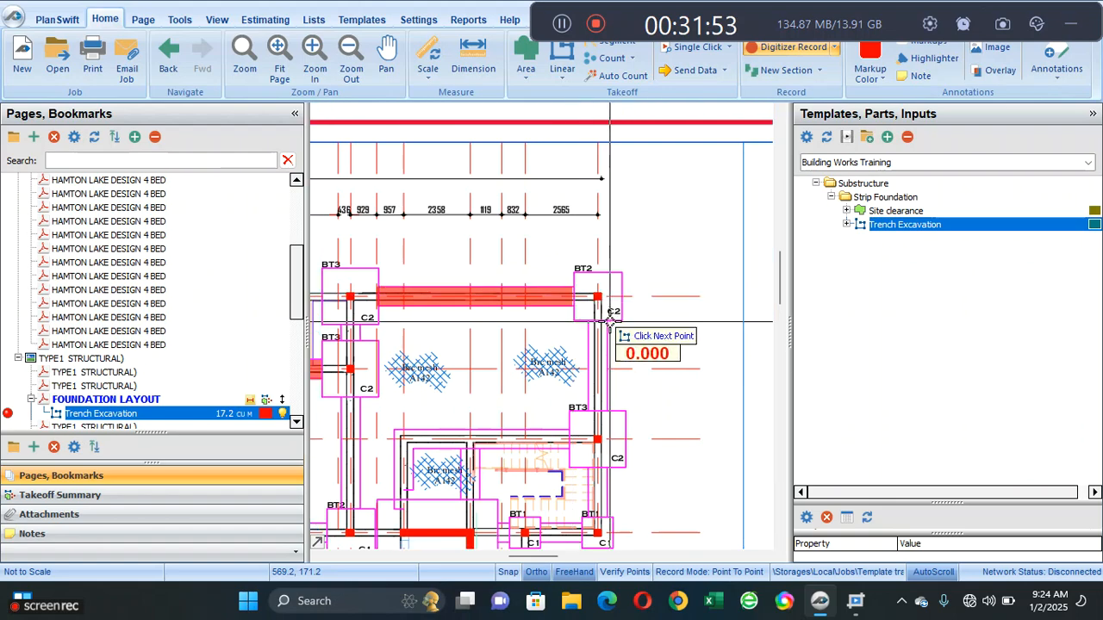
pyautogui.moveTo(610, 321)
pyautogui.mouseDown()
pyautogui.moveTo(616, 253)
pyautogui.moveTo(603, 219)
pyautogui.mouseUp()
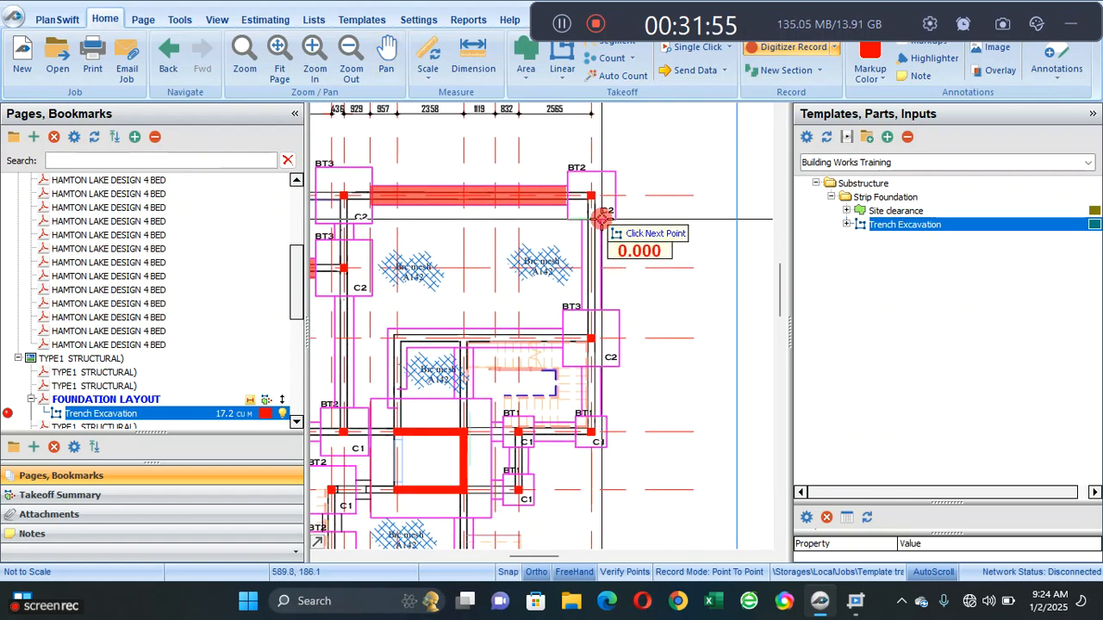
pyautogui.click(614, 308)
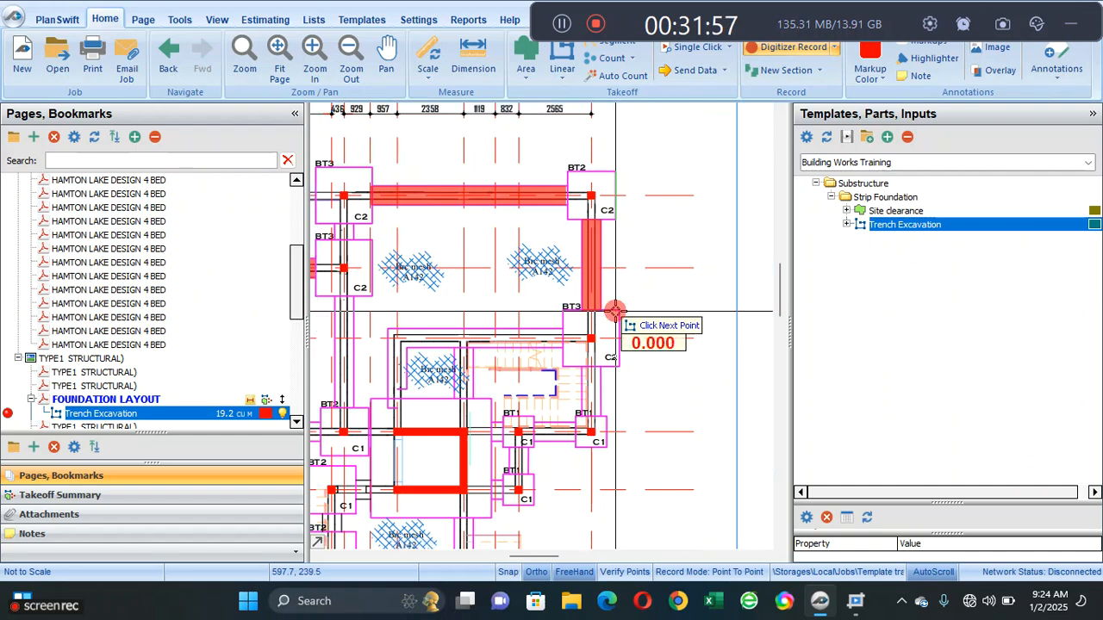
pyautogui.rightClick(455, 281)
pyautogui.click(501, 315)
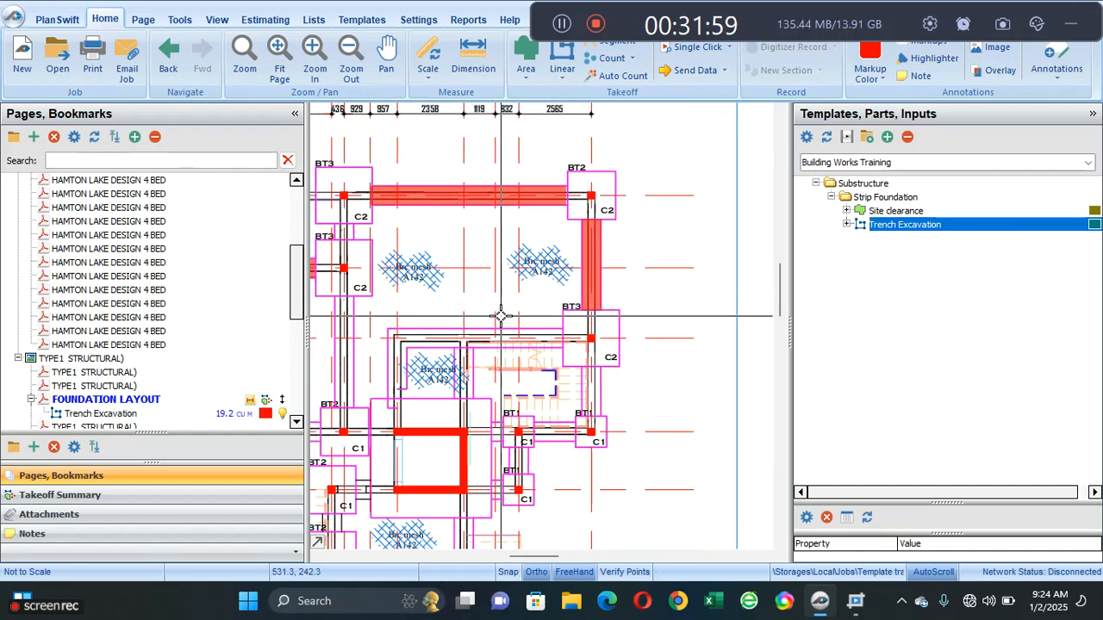
# - Review the takeoff summary quantities for Trench Excavation and its parts on the foundation layout
pyautogui.scroll(-6, 500, 316)
pyautogui.scroll(2, 492, 325)
pyautogui.moveTo(489, 326); pyautogui.dragTo(491, 276)
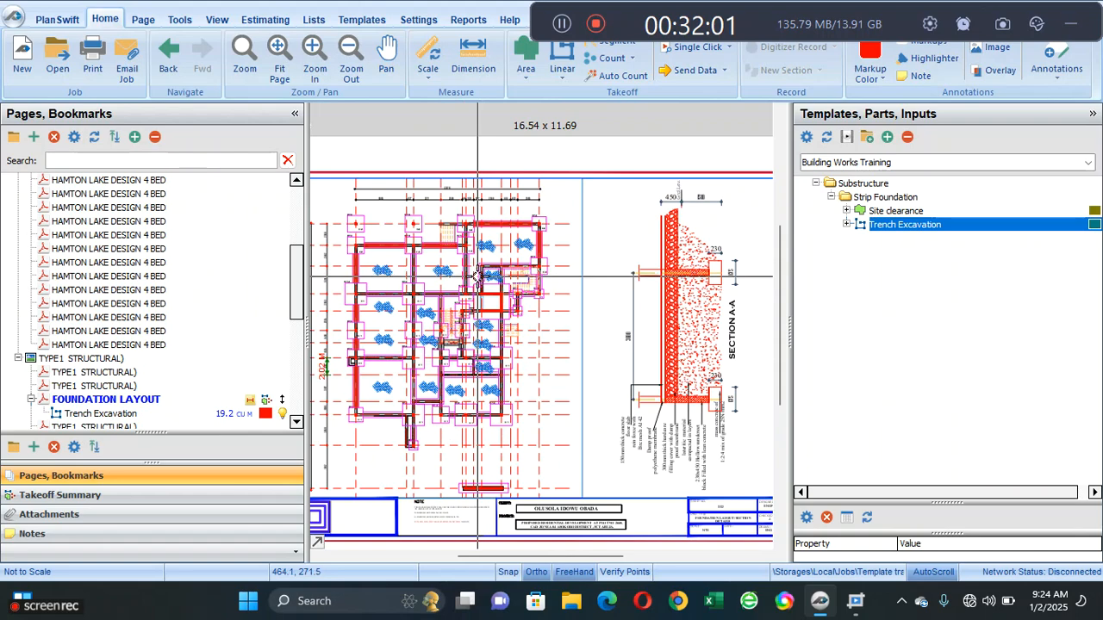
pyautogui.click(220, 417)
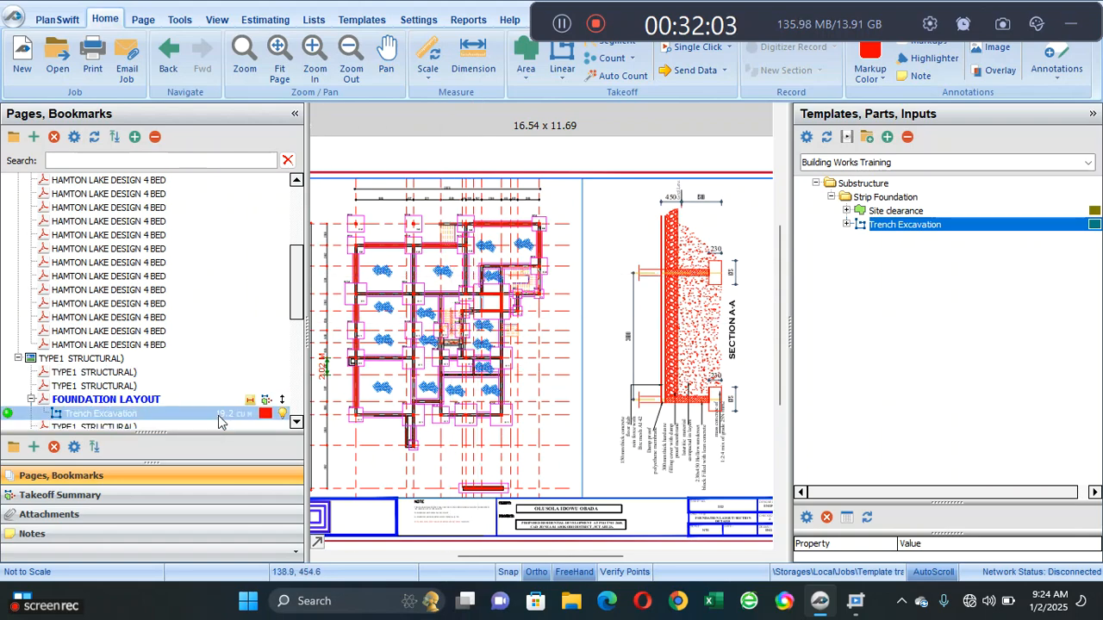
pyautogui.click(209, 498)
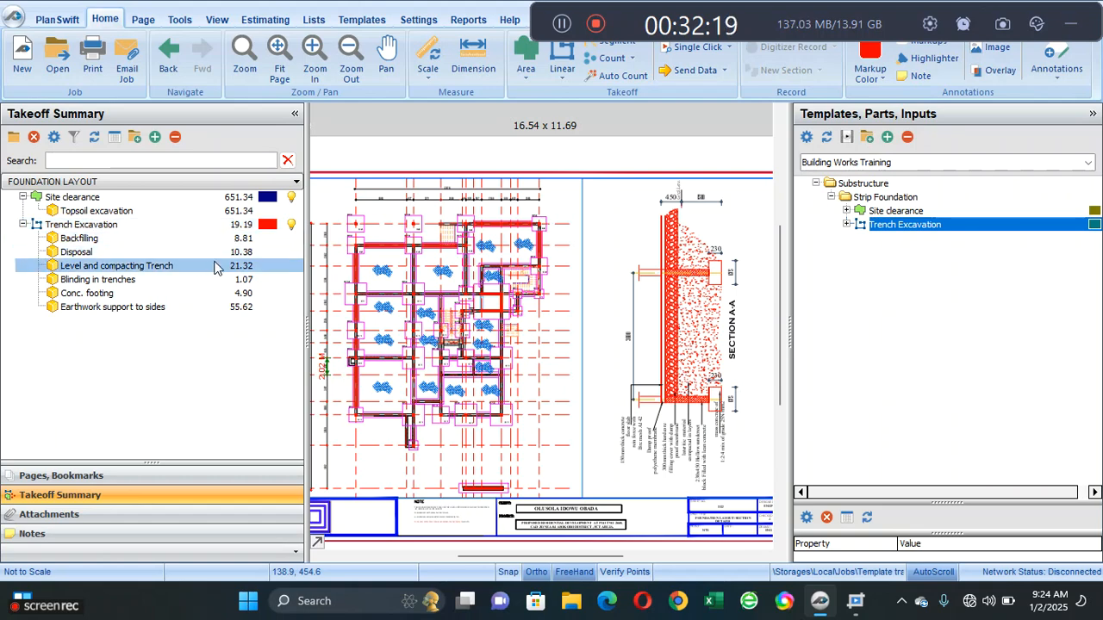
pyautogui.click(194, 227)
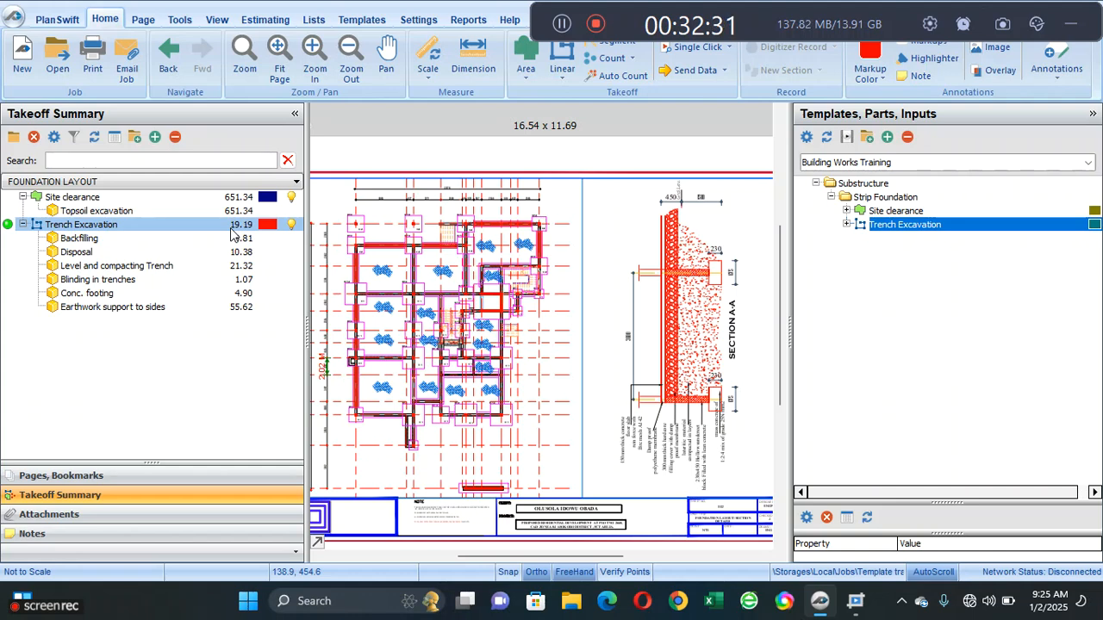
pyautogui.click(209, 306)
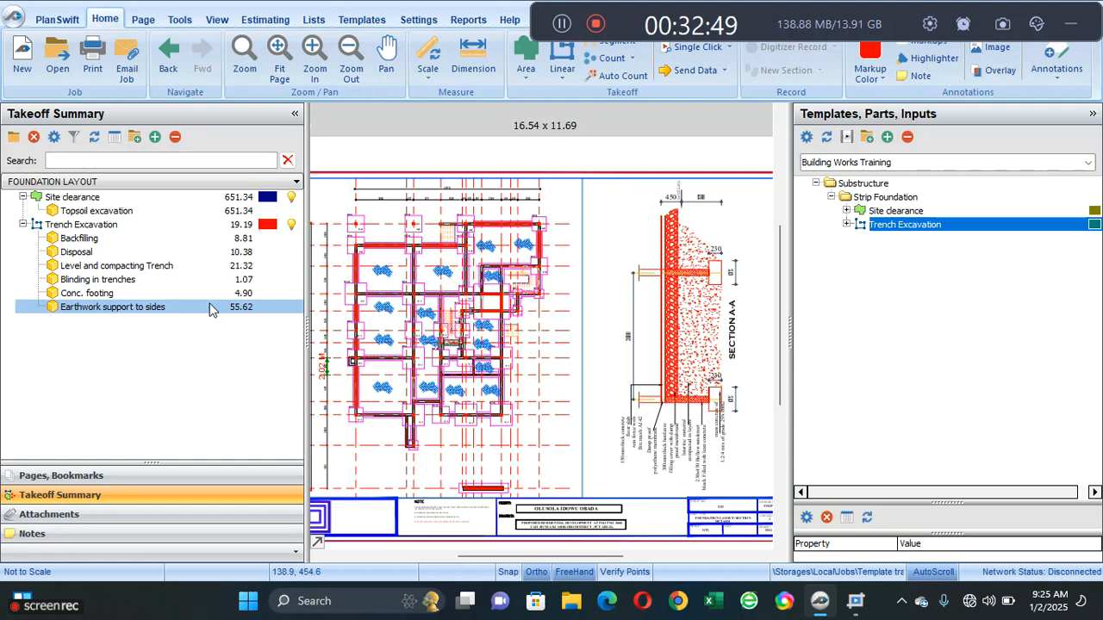
pyautogui.click(25, 226)
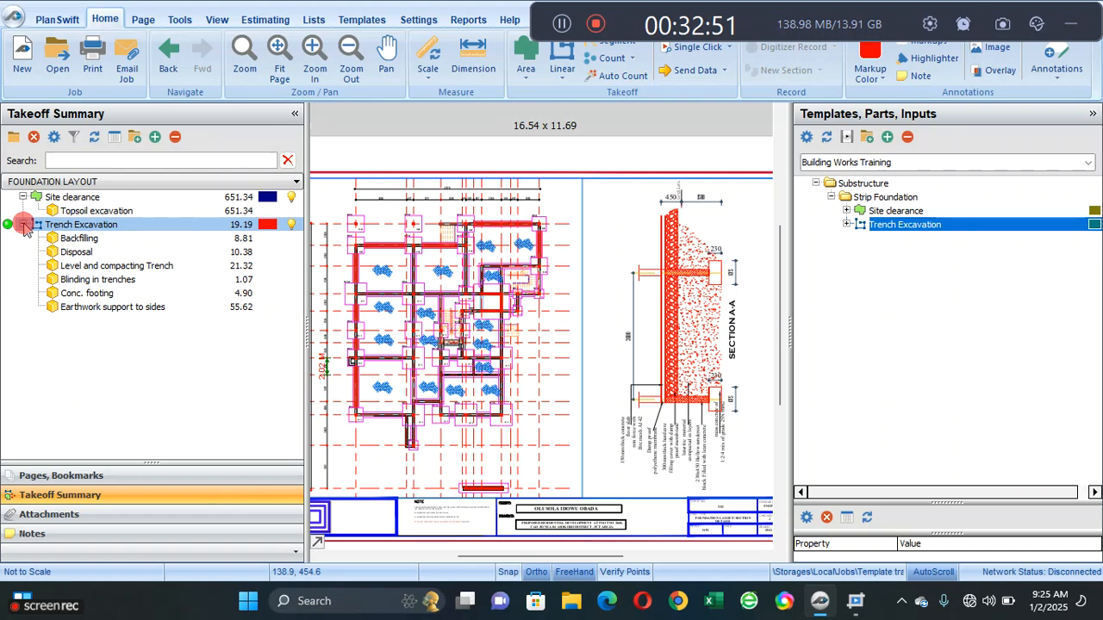
pyautogui.click(23, 224)
pyautogui.click(23, 225)
pyautogui.click(16, 199)
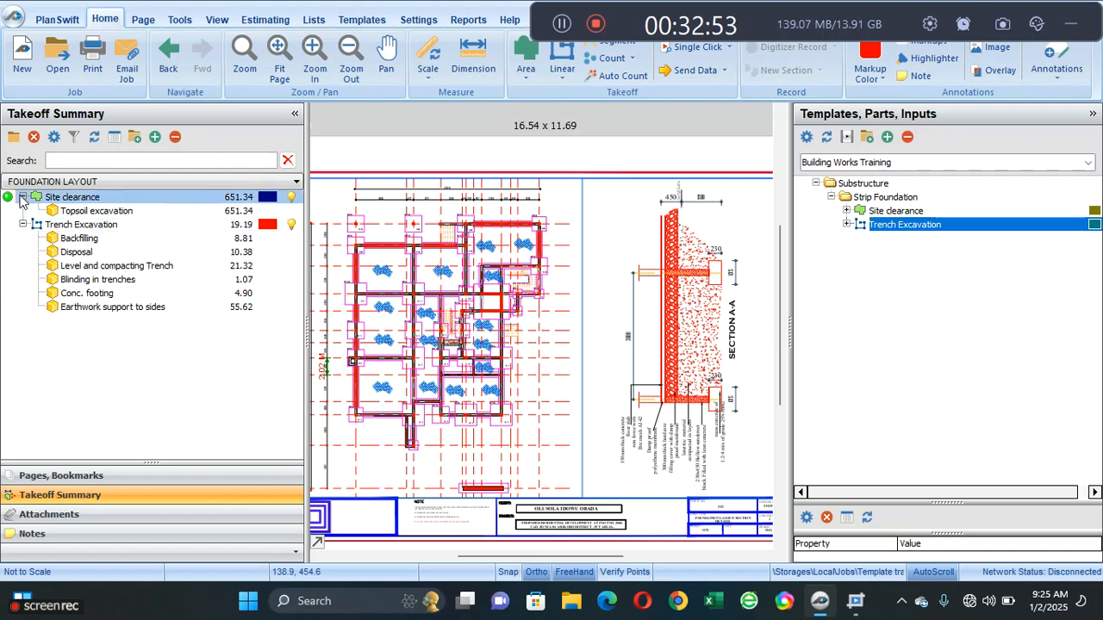
pyautogui.click(23, 198)
pyautogui.click(22, 197)
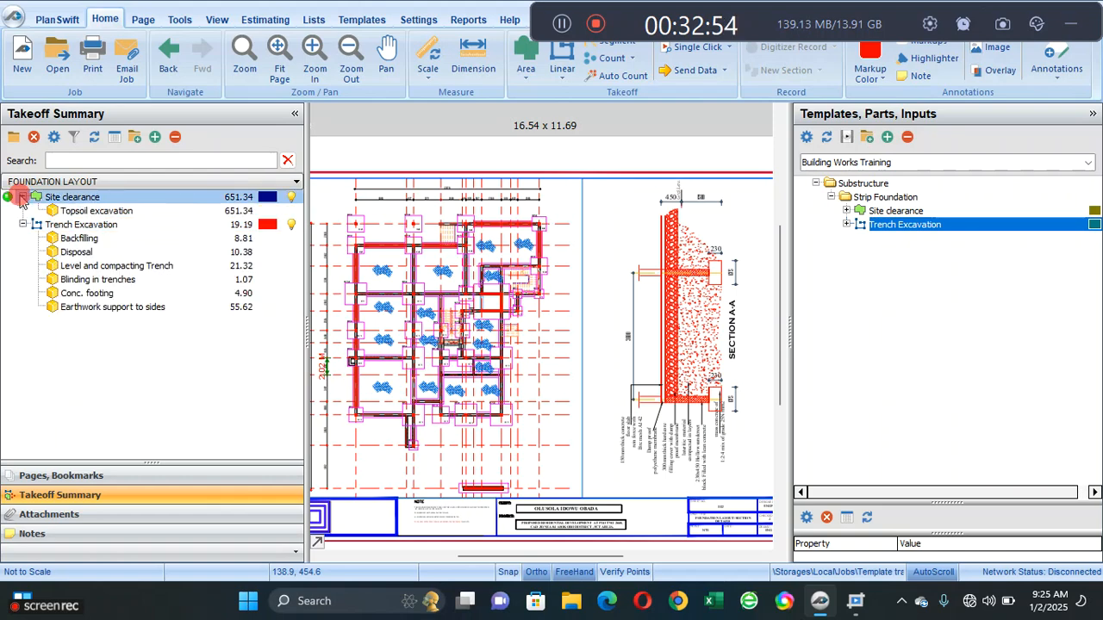
# - Go back to the Building Works Training template and collapse its Trench Excavation and Site clearance items
pyautogui.click(362, 19)
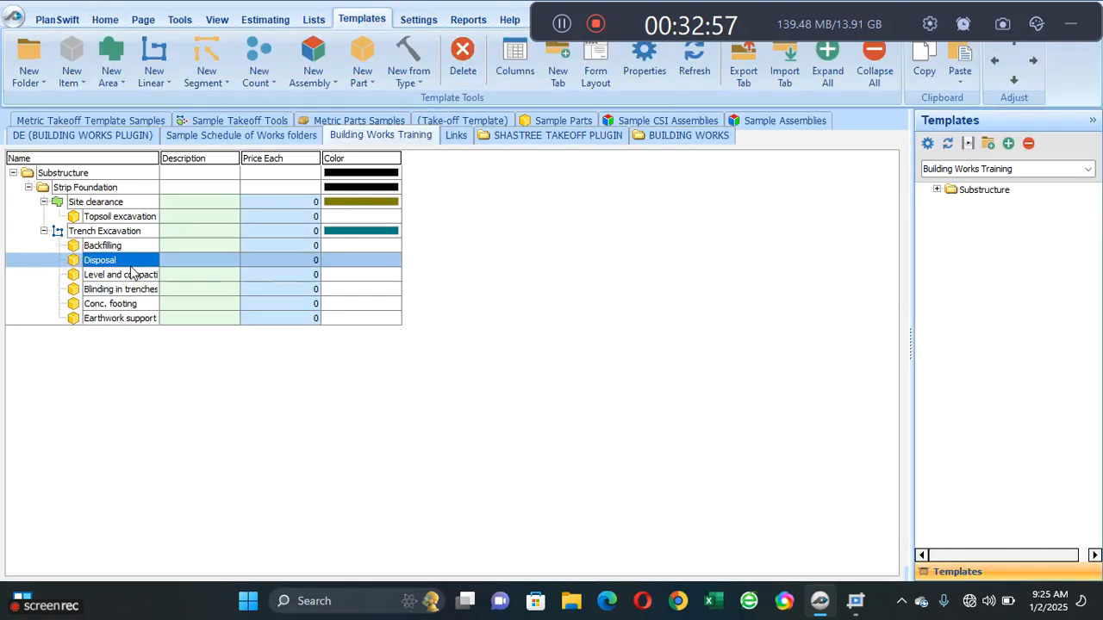
pyautogui.click(44, 230)
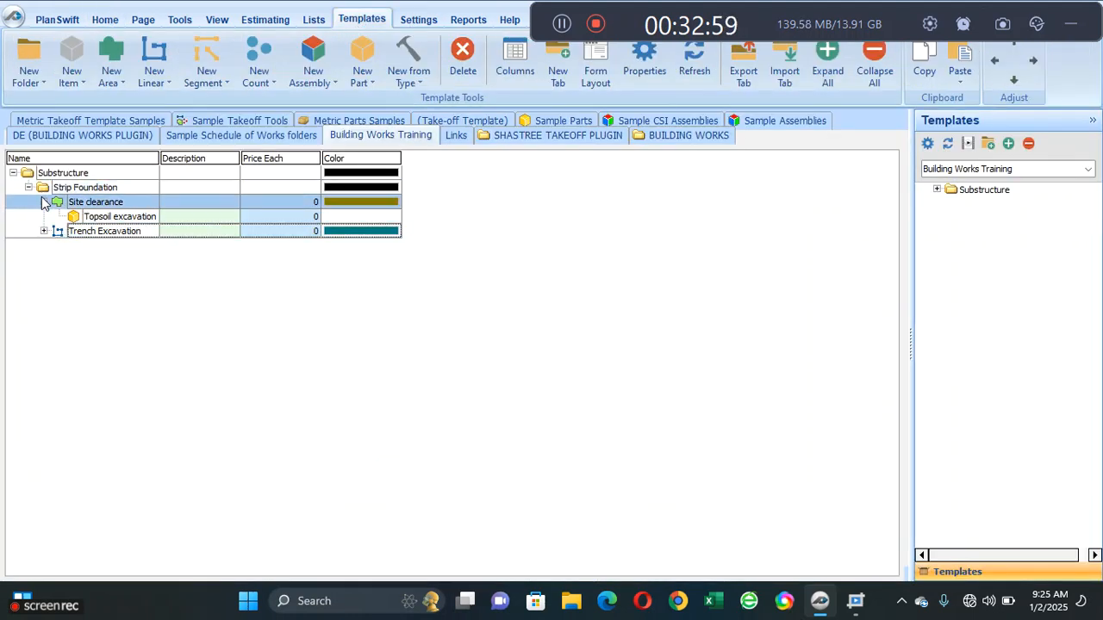
pyautogui.click(44, 202)
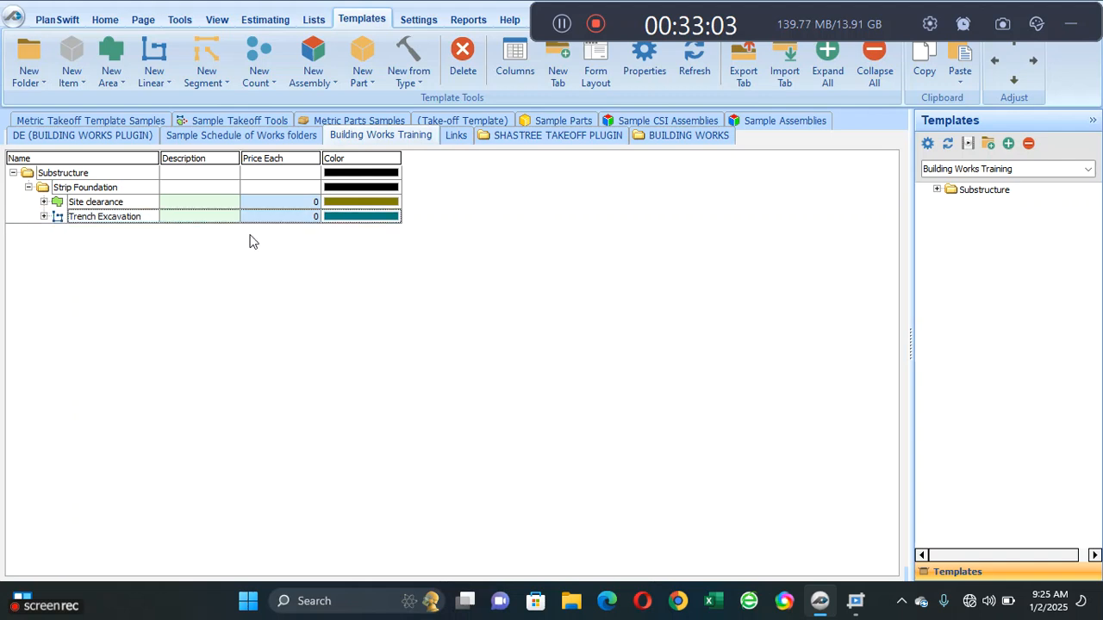
pyautogui.click(115, 60)
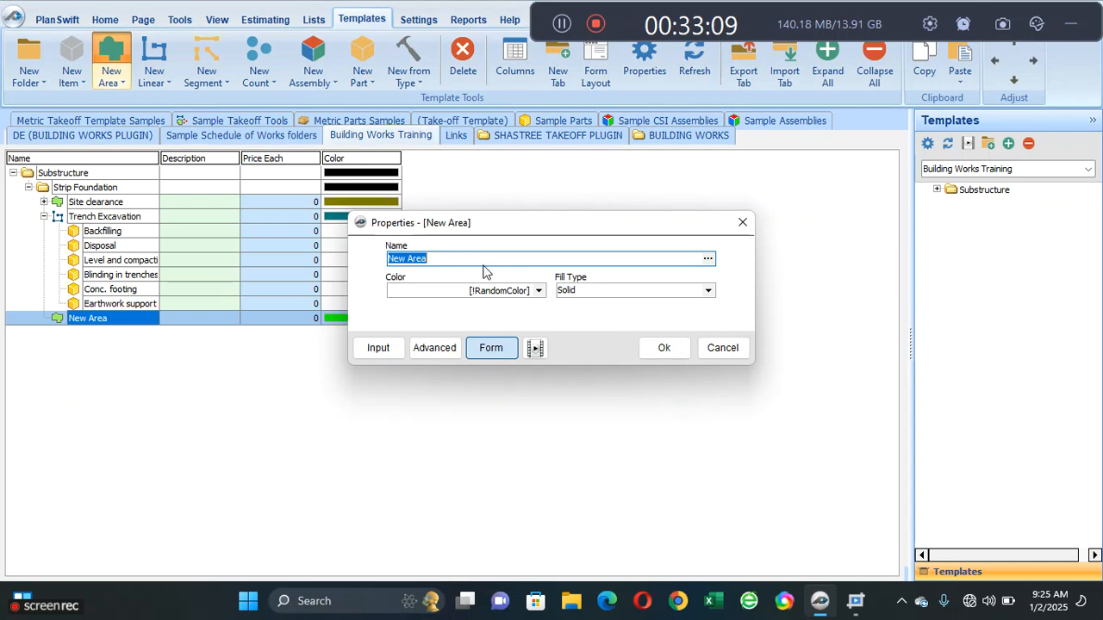
pyautogui.write('F')
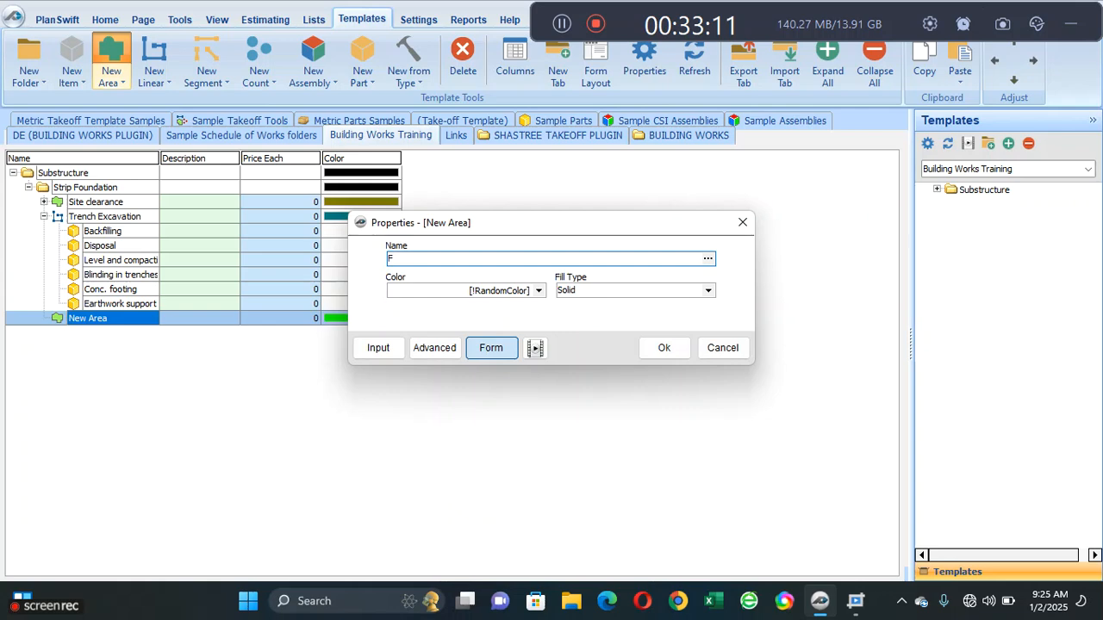
pyautogui.write('a')
pyautogui.press('BackSpace')
pyautogui.write('in')
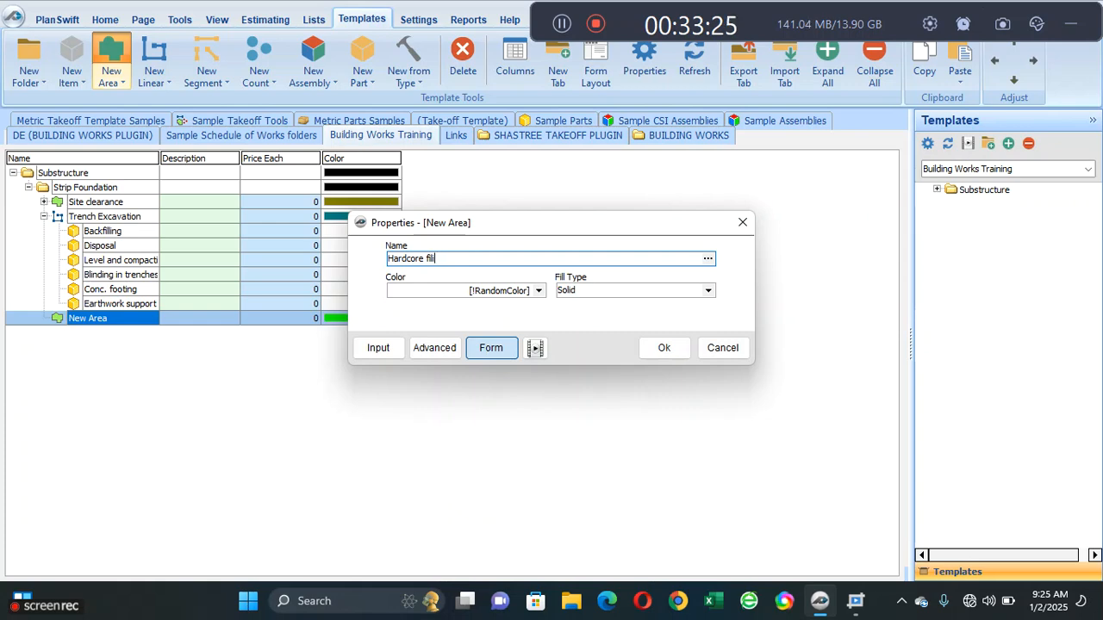
pyautogui.press('BackSpace')
pyautogui.press('BackSpace')
pyautogui.press('BackSpace')
pyautogui.press('BackSpace')
pyautogui.press('BackSpace')
pyautogui.press('BackSpace')
pyautogui.click(742, 222)
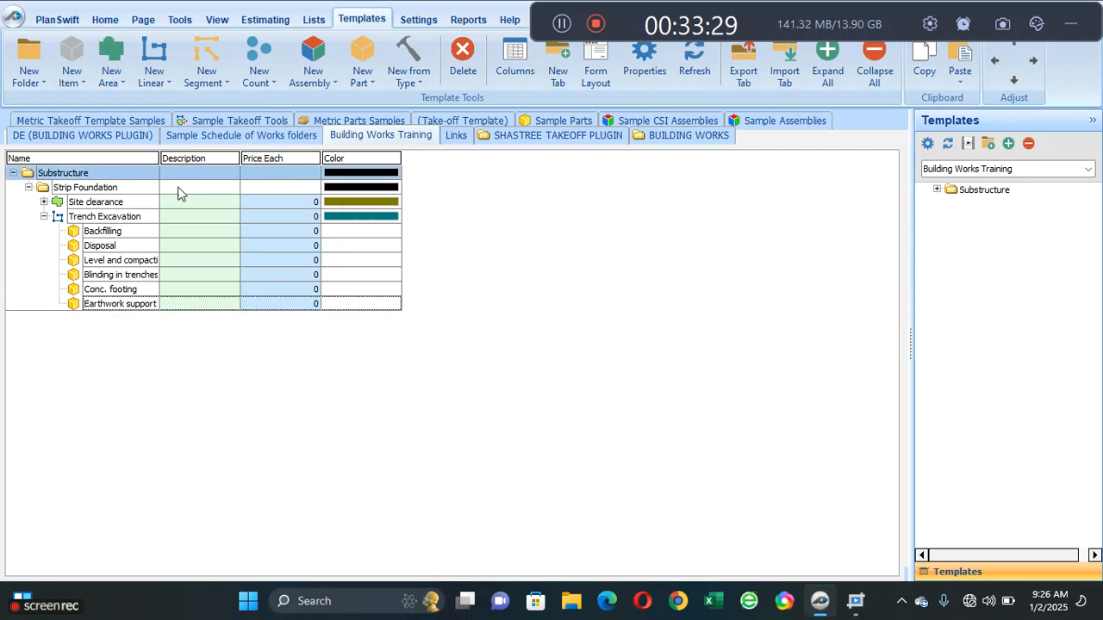
# - Add a new linear takeoff item named "Blockwork in foundation" under Strip Foundation
pyautogui.click(63, 231)
pyautogui.click(44, 216)
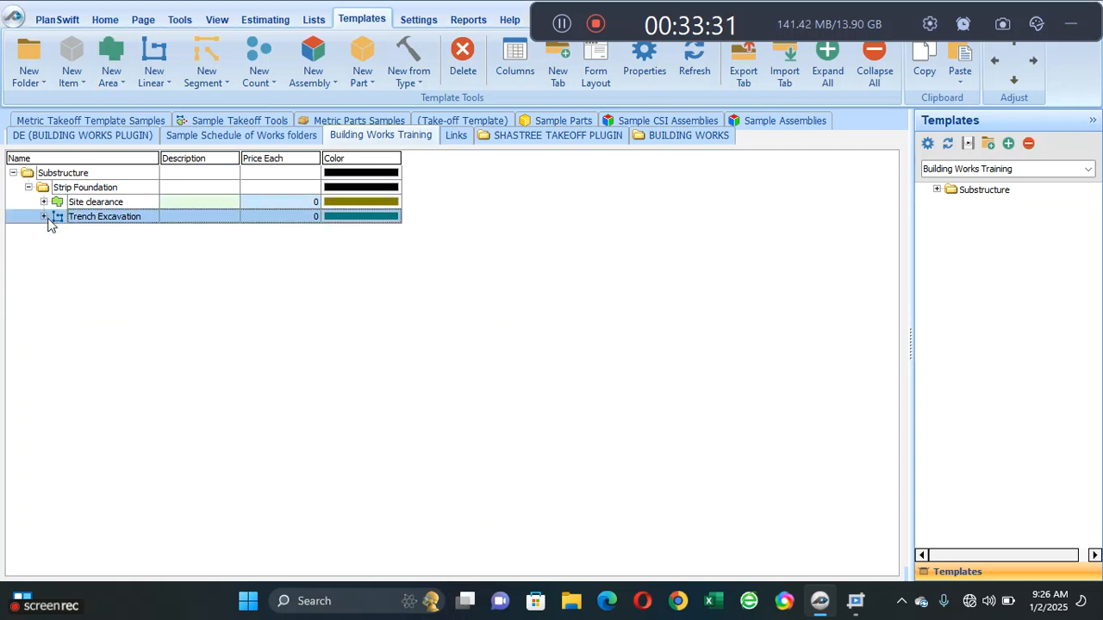
pyautogui.click(154, 52)
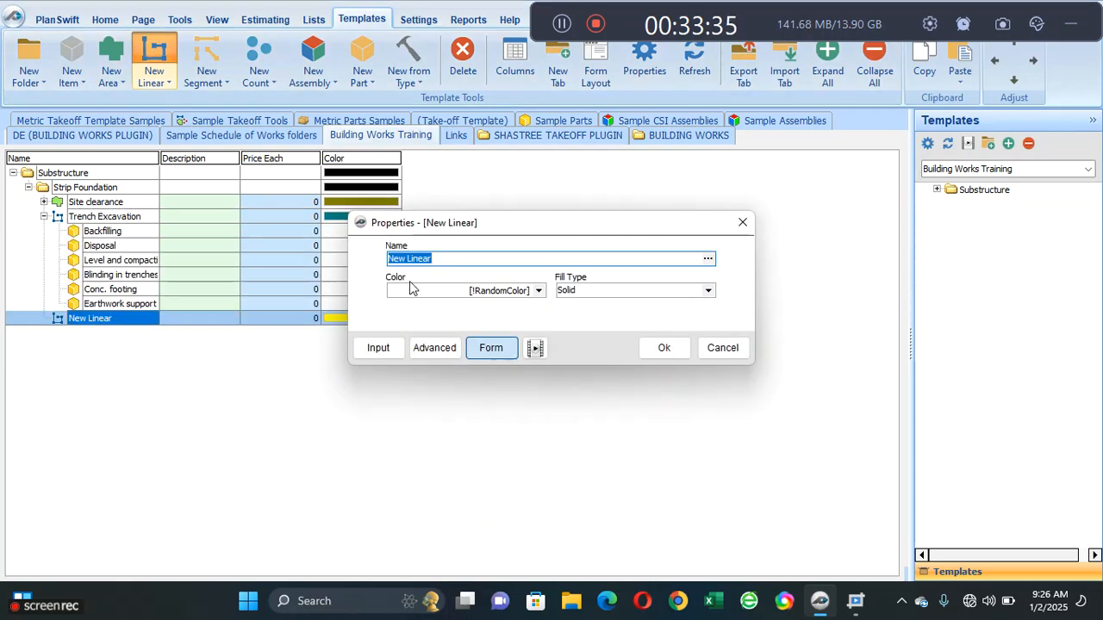
pyautogui.write('Blockwork')
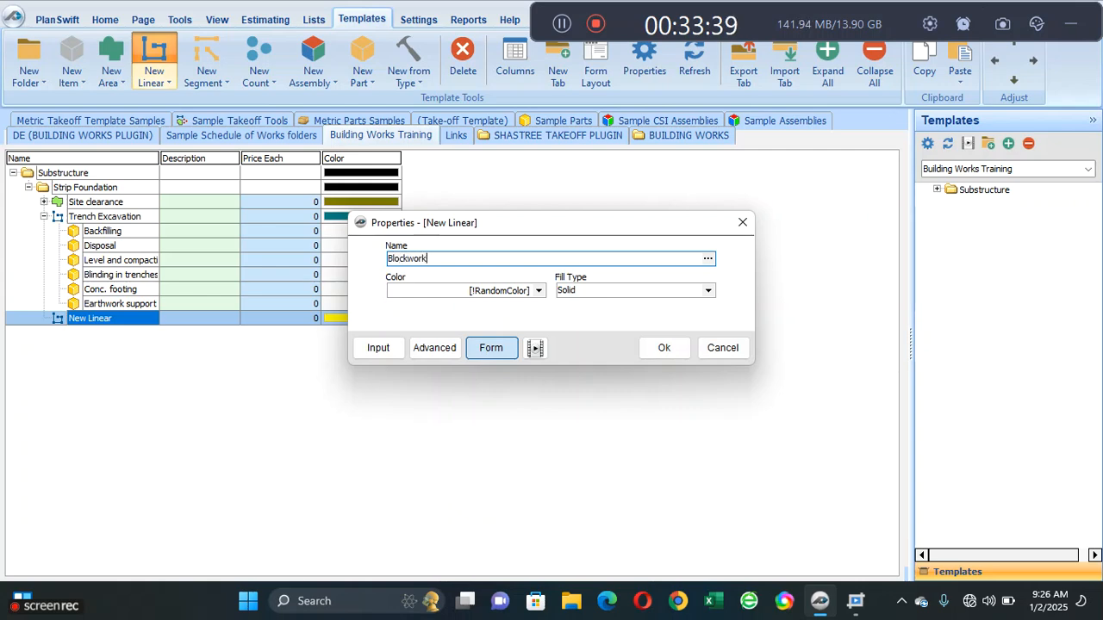
pyautogui.write(' in foundation')
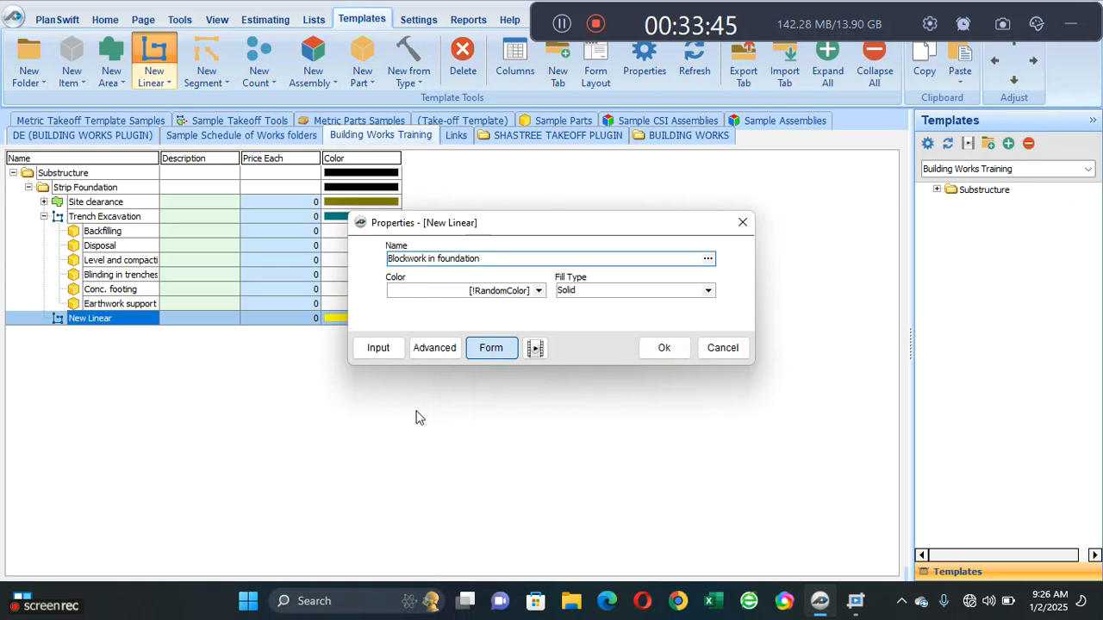
# - Add a Number property named "Hight" above Cost Each in the Estimating group of the blockwork item's advanced properties
pyautogui.click(435, 352)
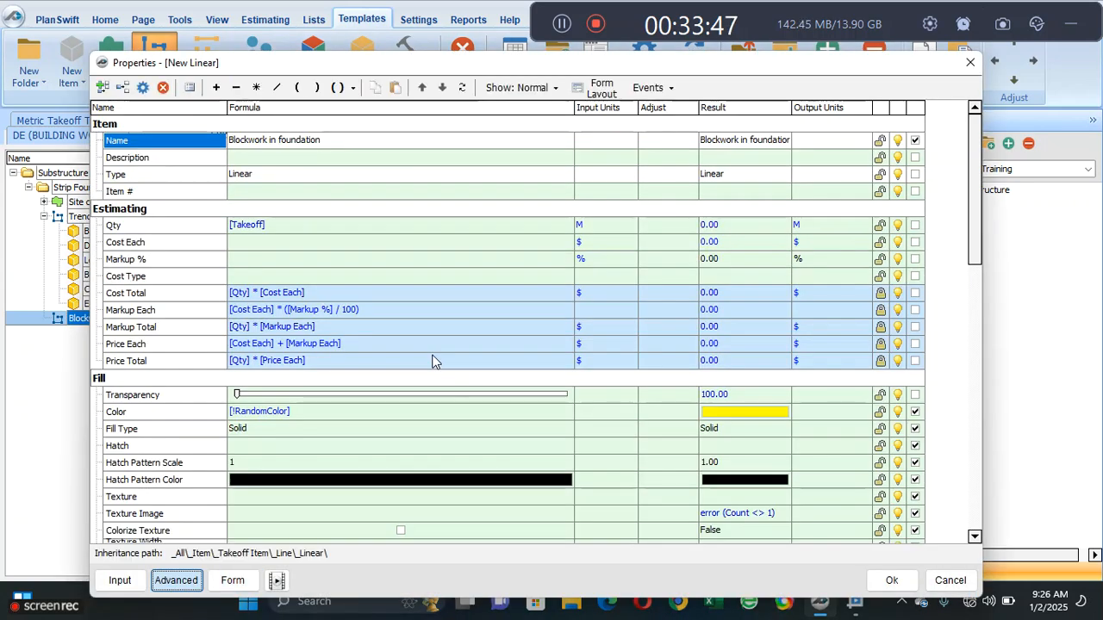
pyautogui.click(317, 224)
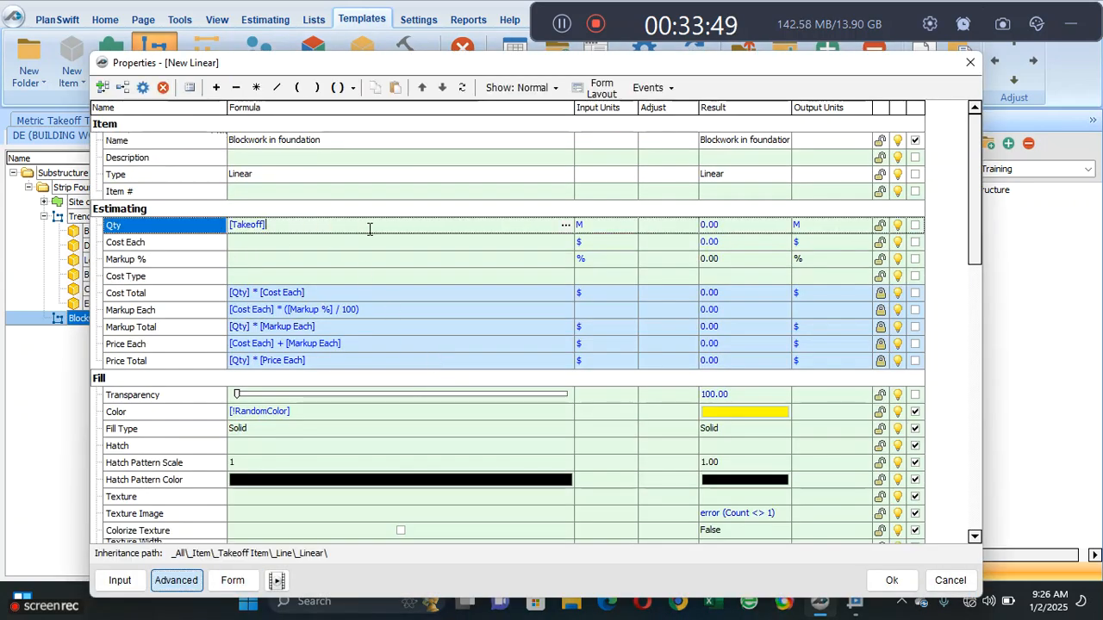
pyautogui.click(328, 262)
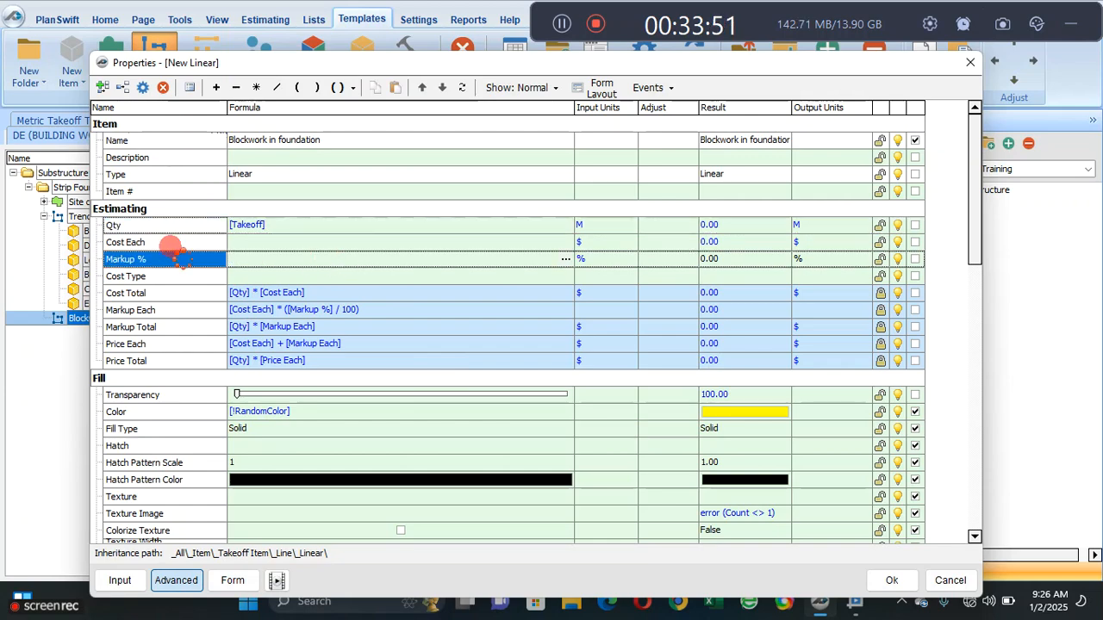
pyautogui.click(171, 246)
pyautogui.click(163, 259)
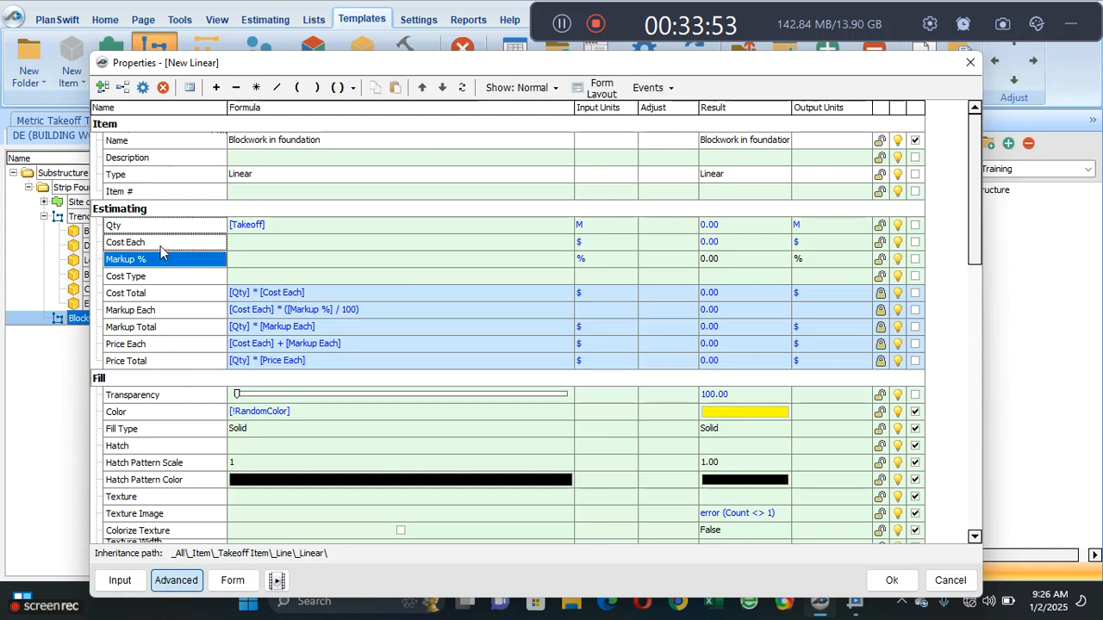
pyautogui.click(161, 246)
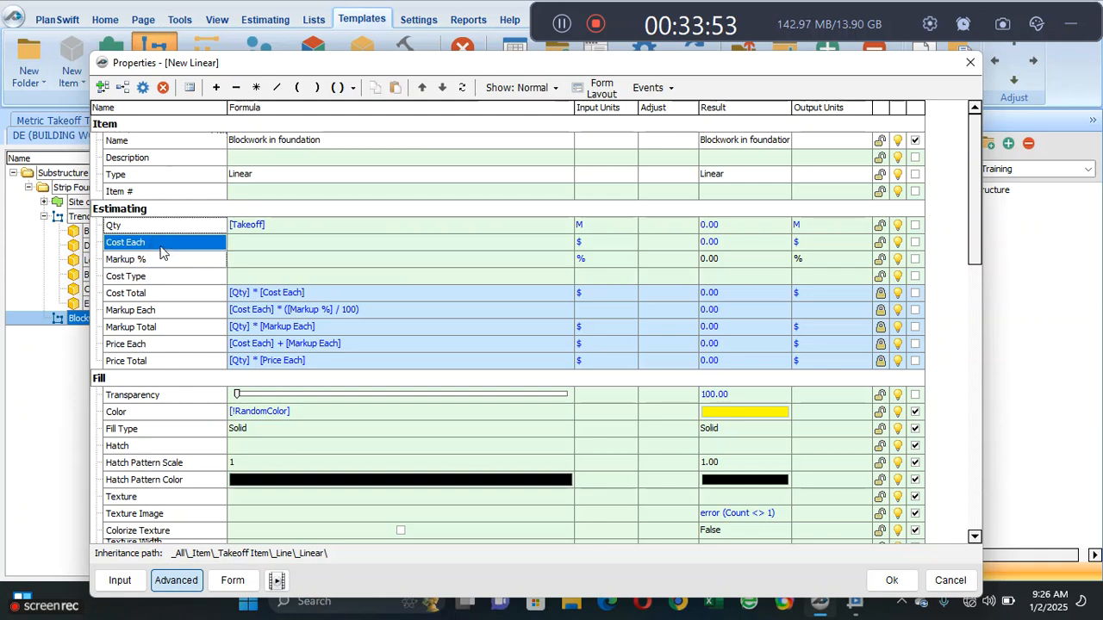
pyautogui.click(124, 87)
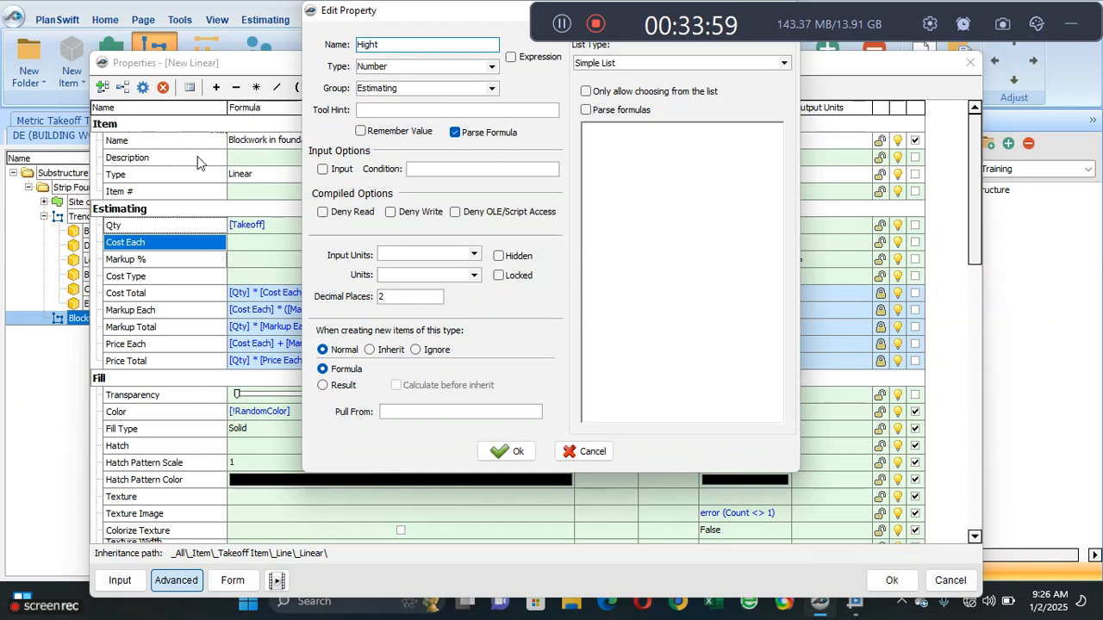
pyautogui.click(508, 451)
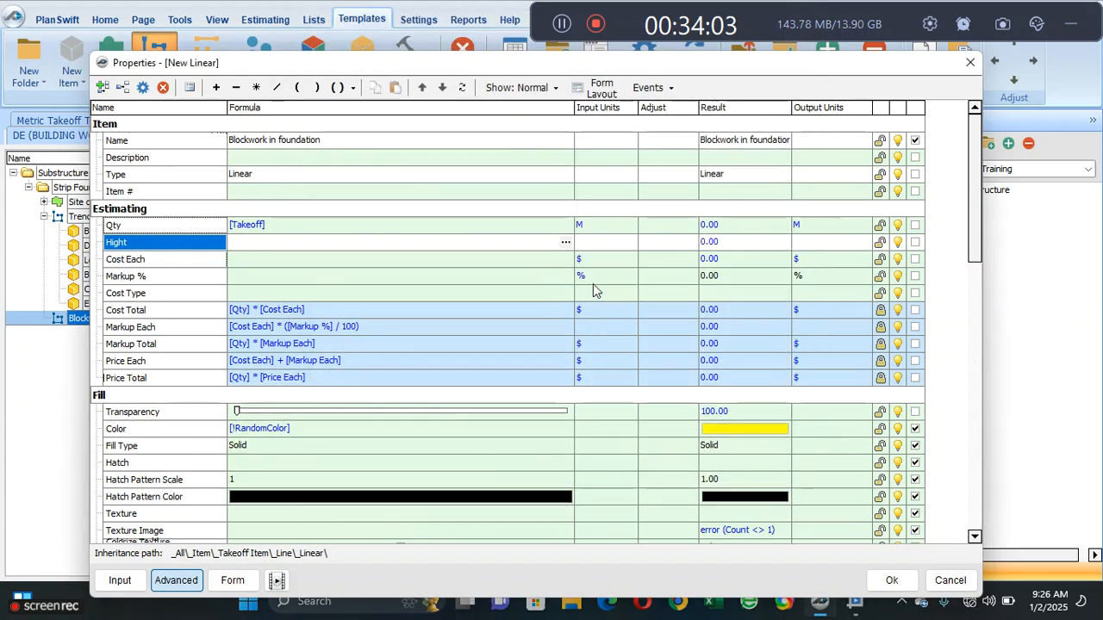
# - Mark the Hight property as an input and set its input units to M
pyautogui.click(915, 241)
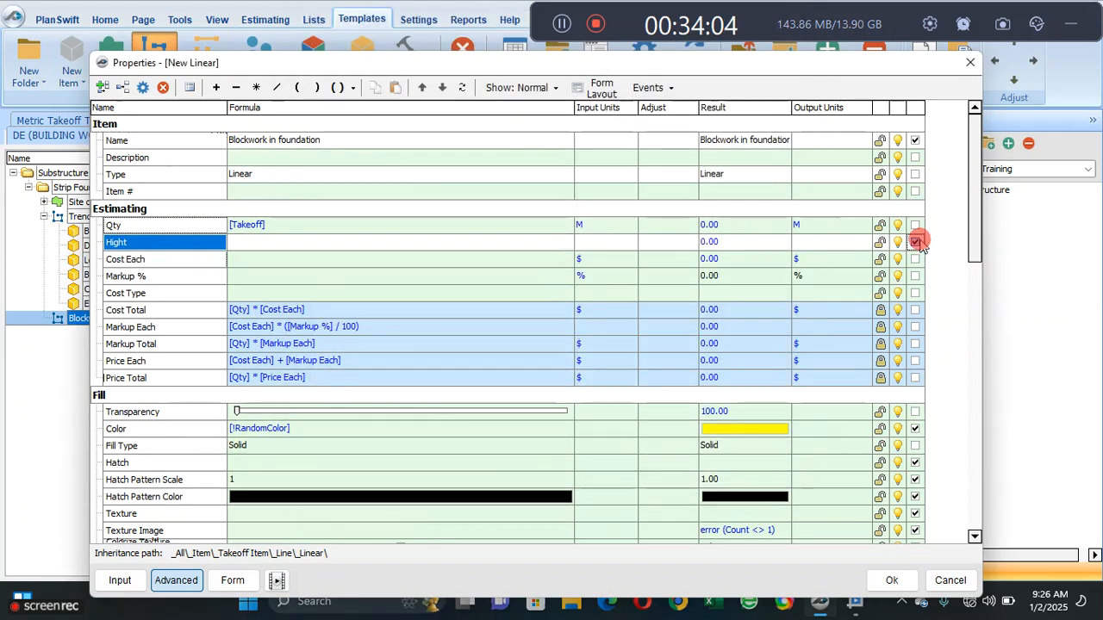
pyautogui.click(583, 247)
pyautogui.click(630, 242)
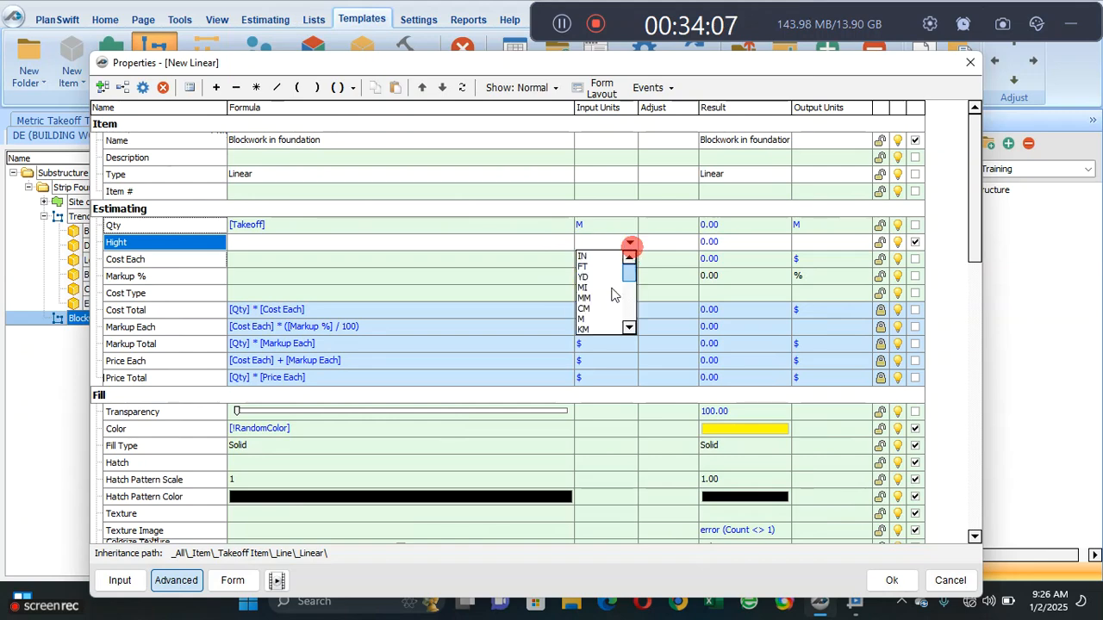
pyautogui.click(591, 320)
pyautogui.click(608, 229)
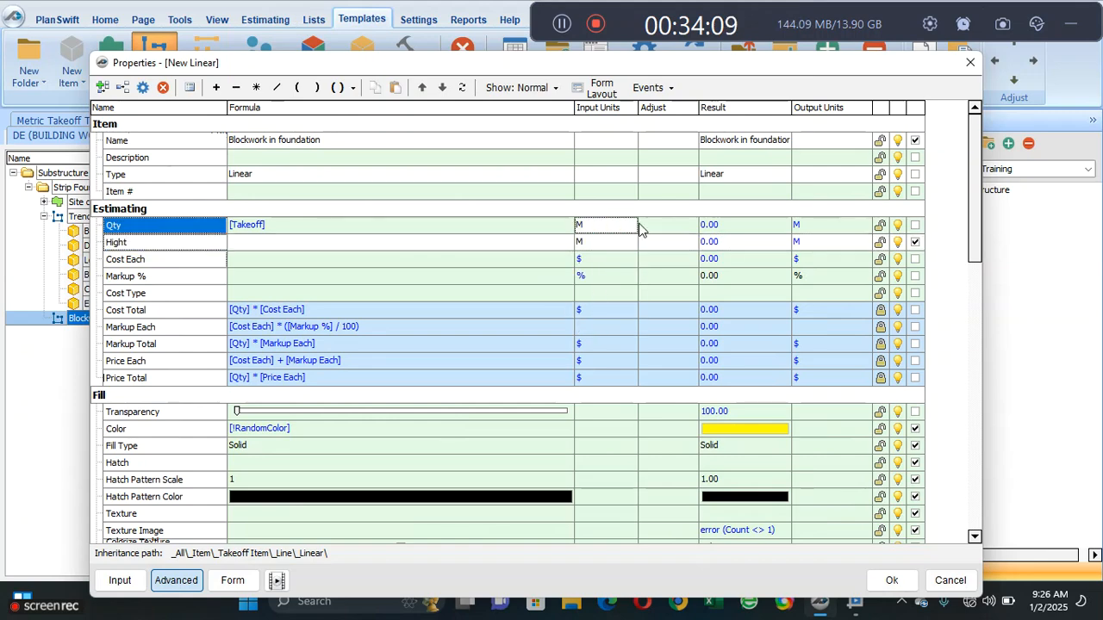
pyautogui.click(603, 256)
pyautogui.click(607, 226)
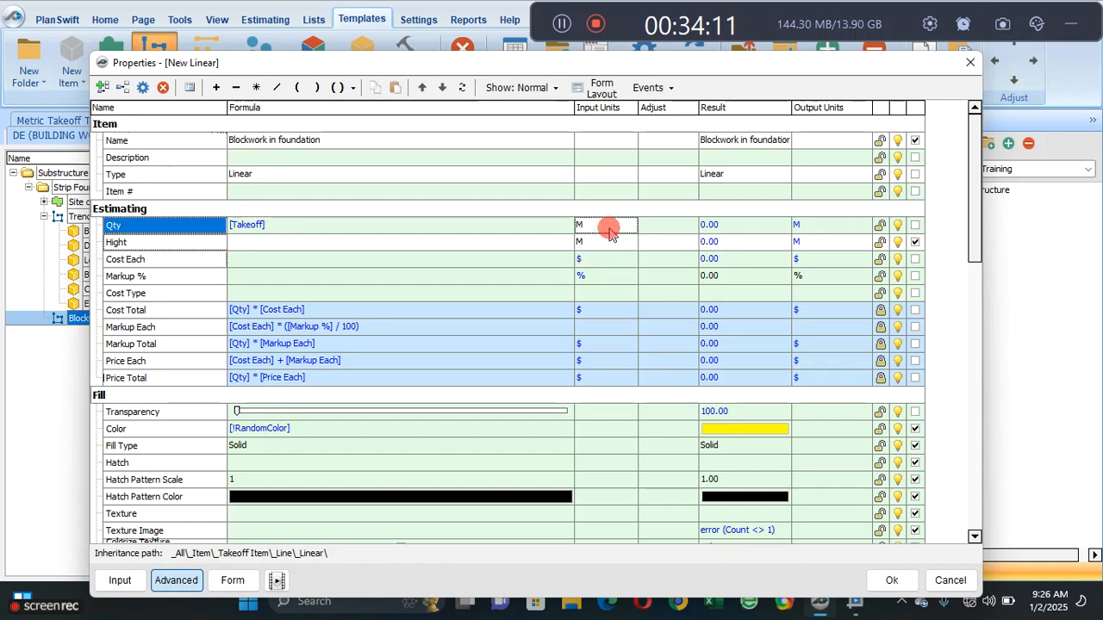
pyautogui.doubleClick(542, 229)
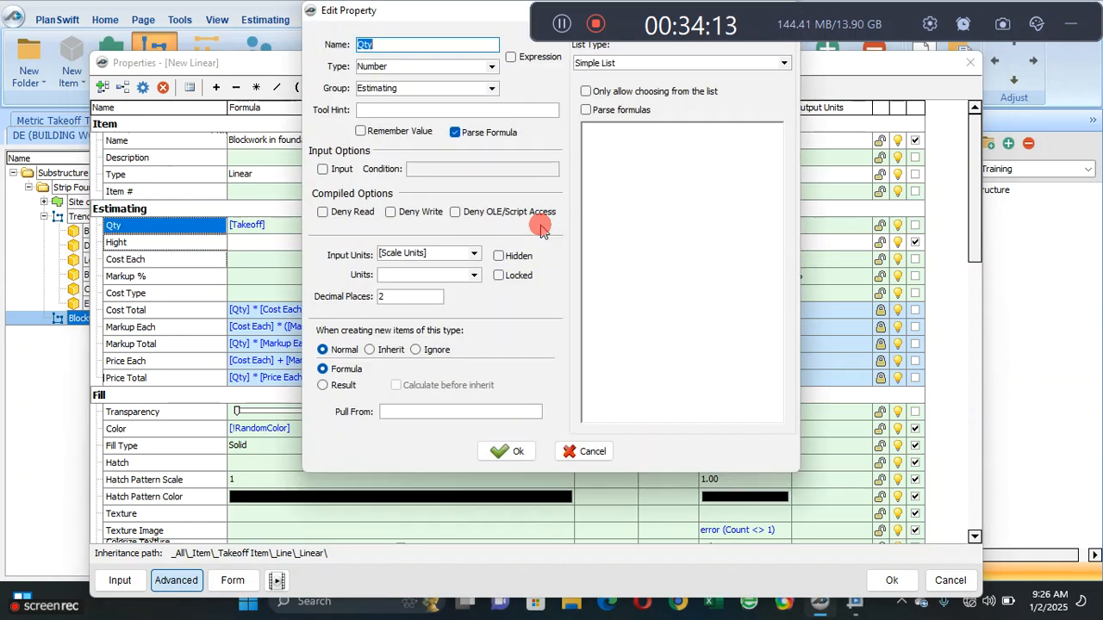
pyautogui.moveTo(407, 19); pyautogui.dragTo(316, 123)
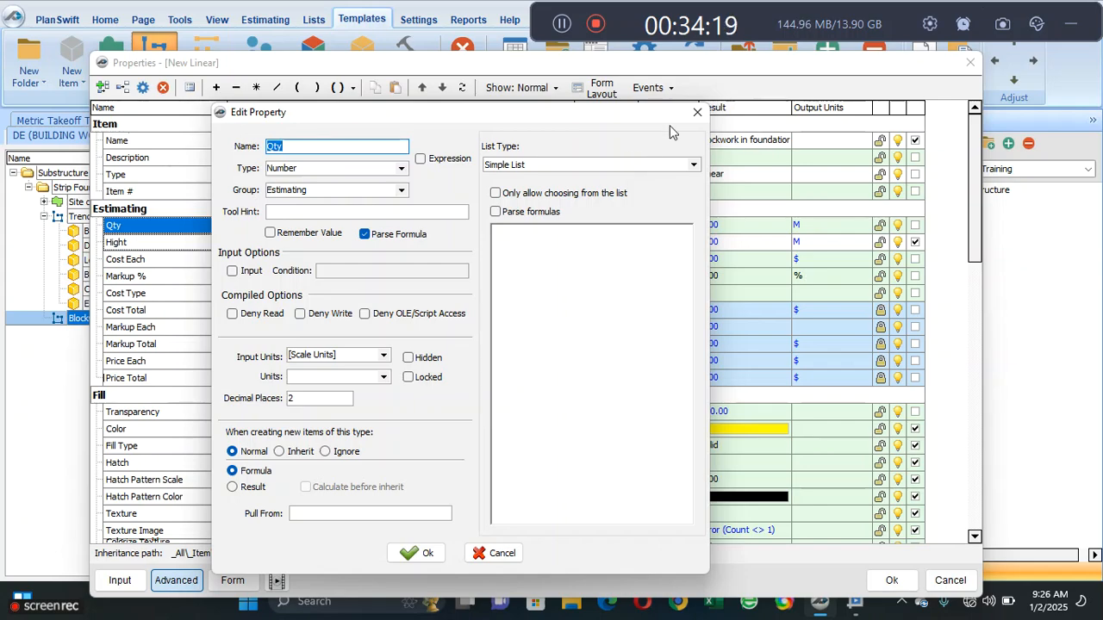
pyautogui.click(697, 114)
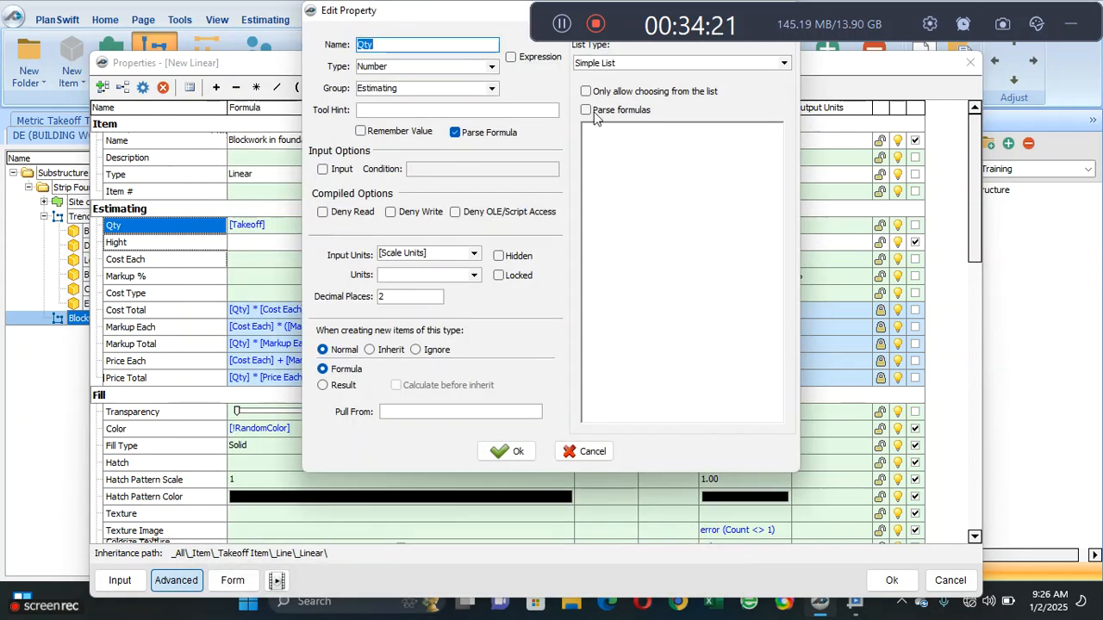
pyautogui.moveTo(552, 13); pyautogui.dragTo(411, 204)
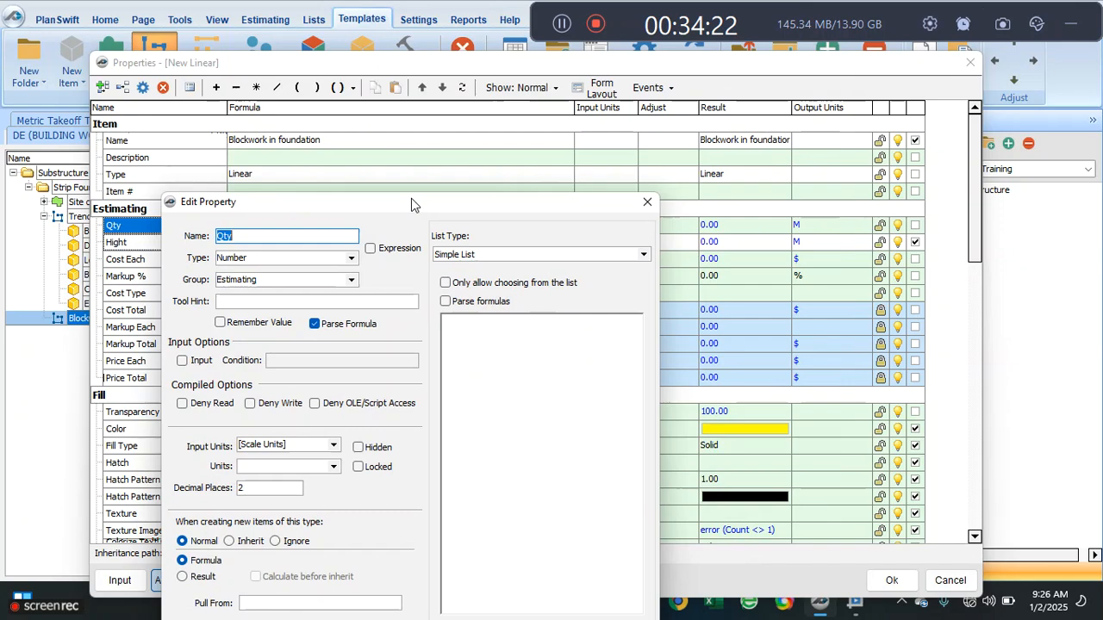
pyautogui.click(647, 201)
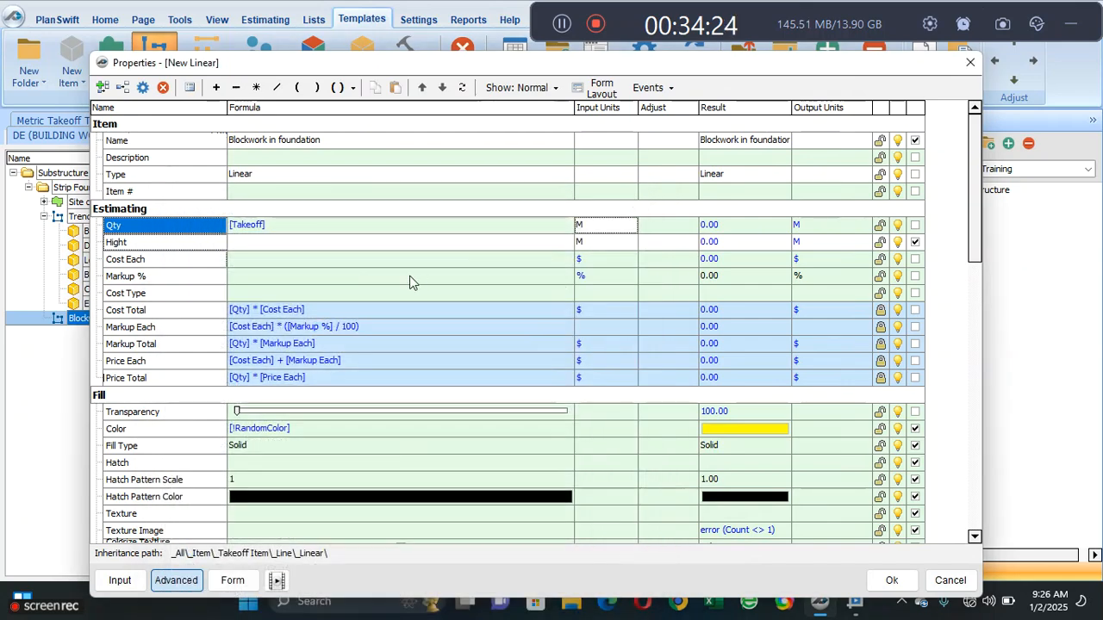
# - Set the Qty formula of the Blockwork in foundation item to [Takeoff] * [Hight]
pyautogui.click(352, 259)
pyautogui.keyDown('shift'); pyautogui.click(326, 241); pyautogui.keyUp('shift')
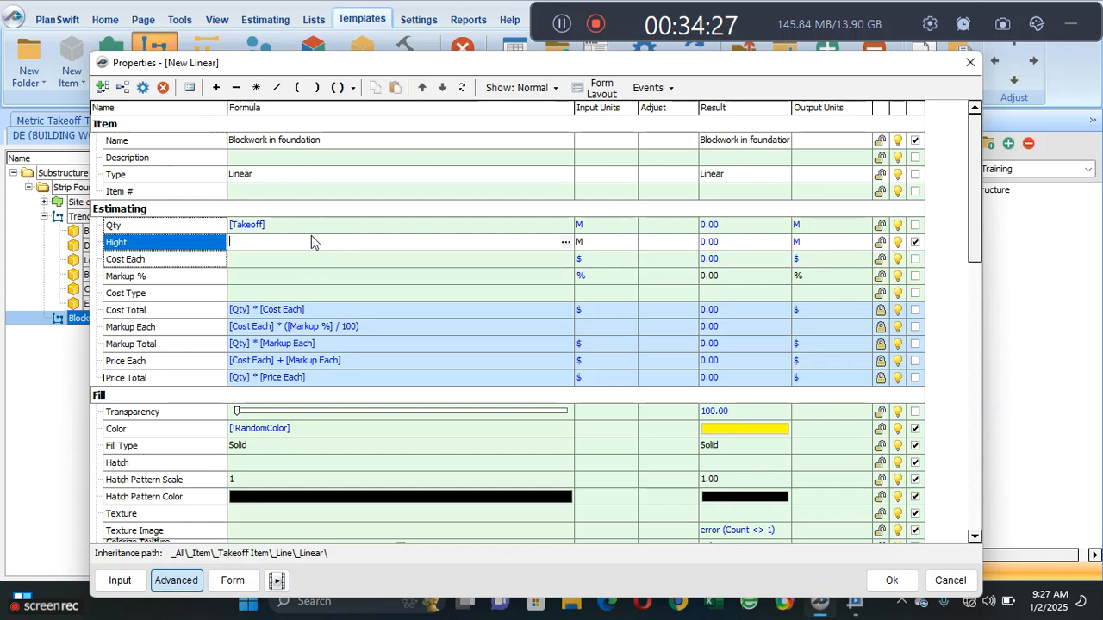
pyautogui.click(305, 226)
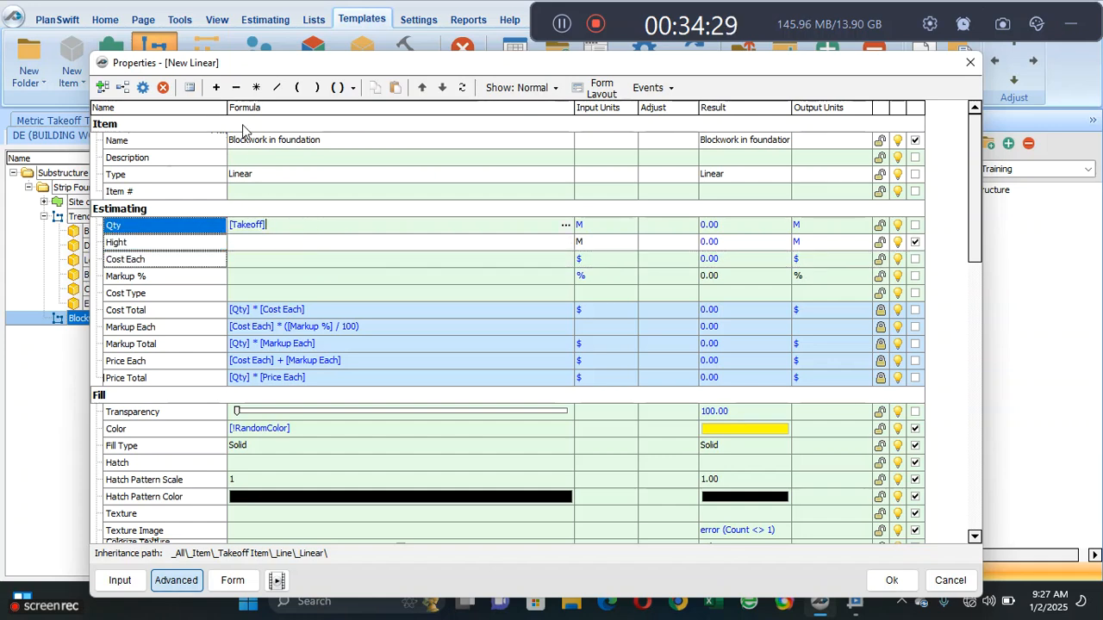
pyautogui.click(256, 87)
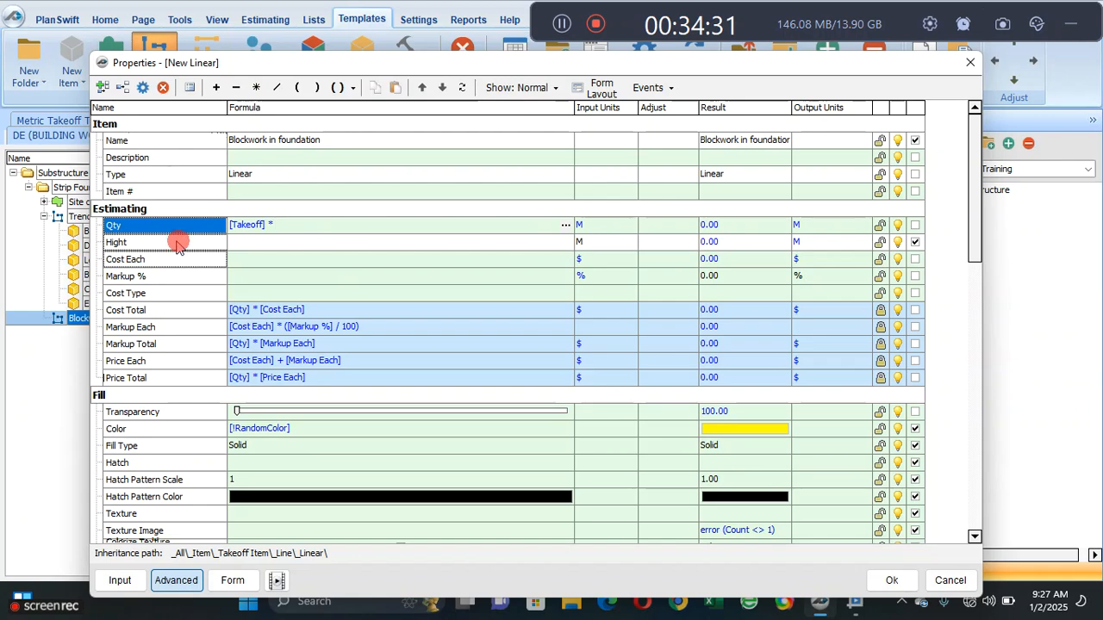
pyautogui.click(176, 244)
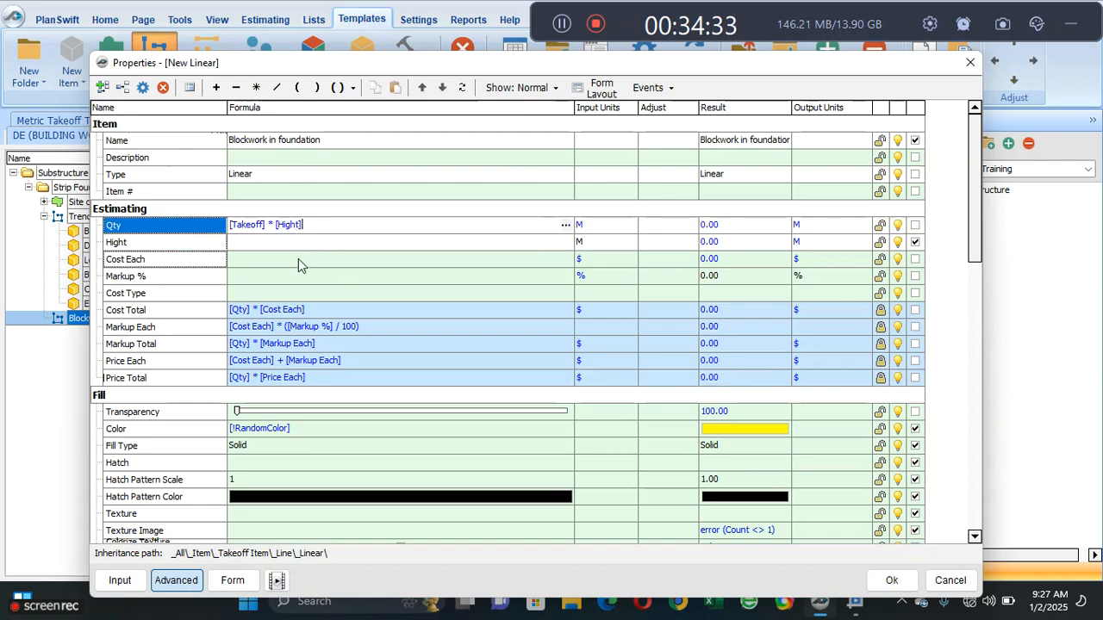
pyautogui.click(306, 261)
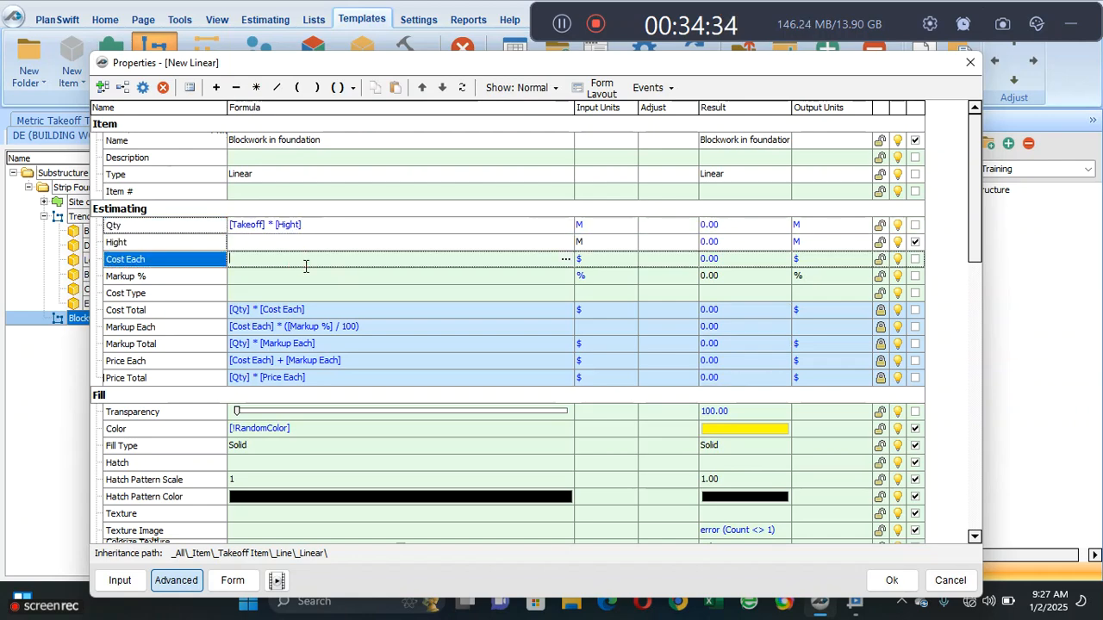
# - Set the input units of the blockwork item's Qty property to SQ M
pyautogui.click(620, 227)
pyautogui.click(629, 226)
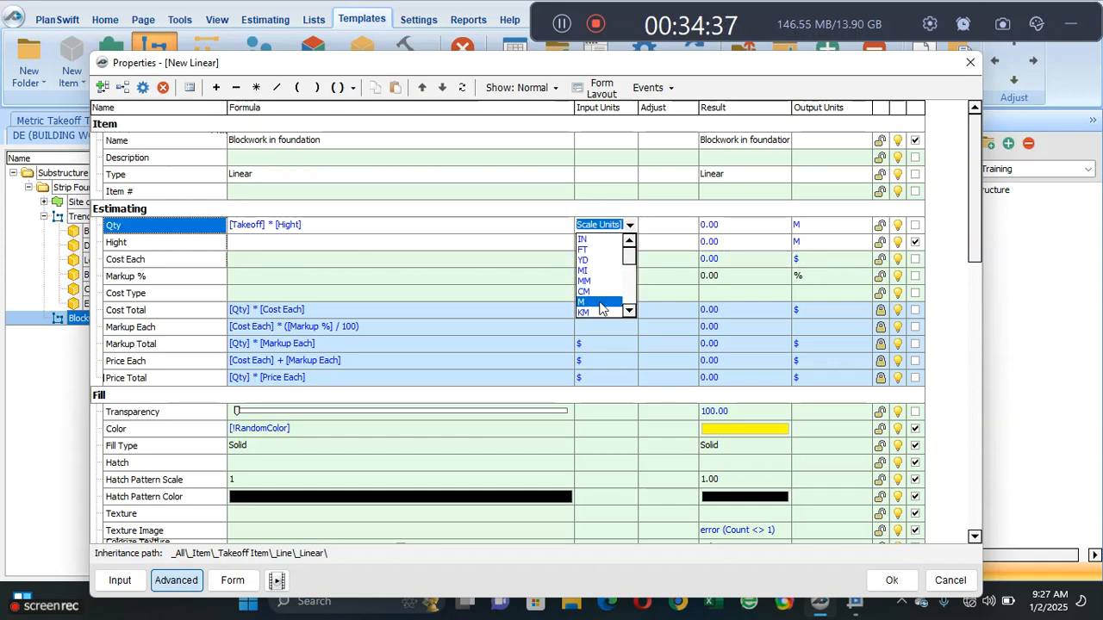
pyautogui.click(632, 257)
pyautogui.moveTo(632, 257); pyautogui.dragTo(630, 289)
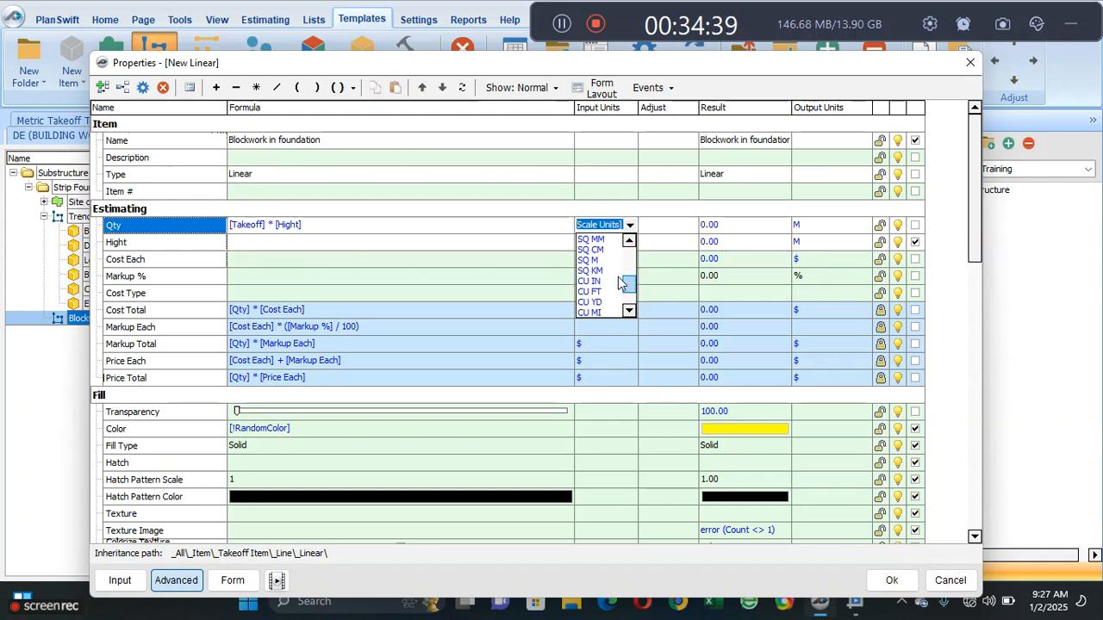
pyautogui.click(605, 265)
pyautogui.click(504, 257)
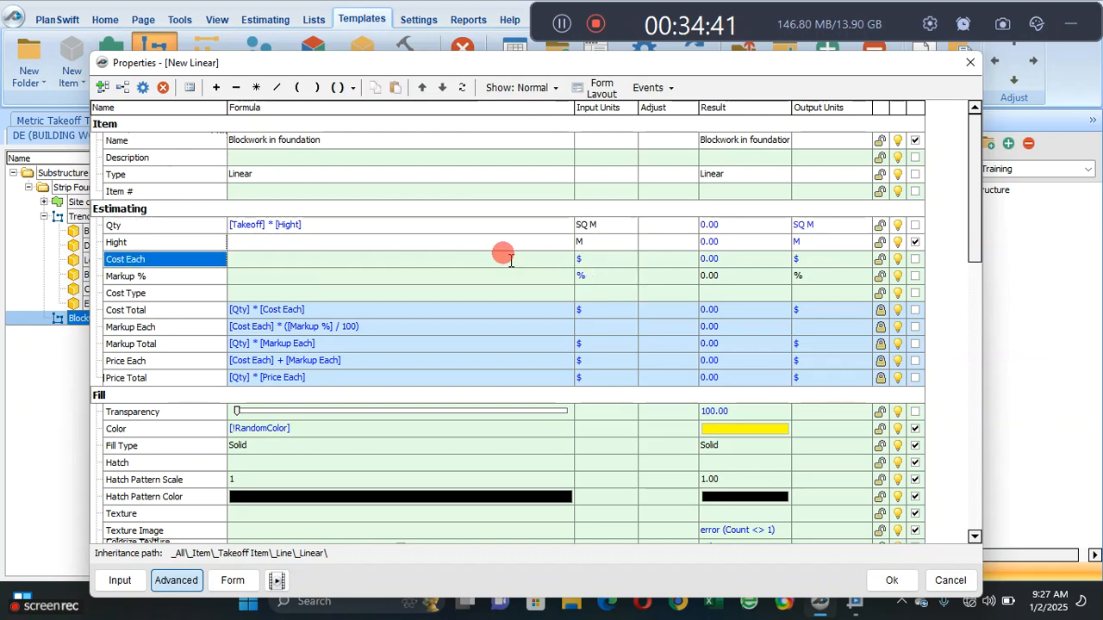
# - Show the units for Hight in the blockwork item's form layout and check the resulting input form
pyautogui.click(235, 580)
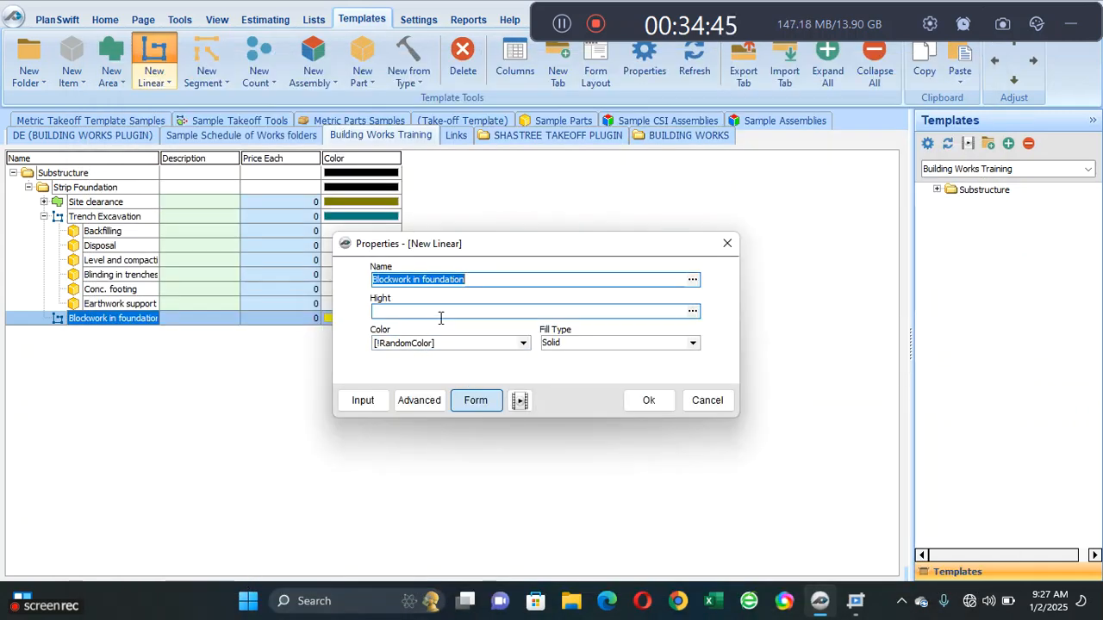
pyautogui.click(418, 399)
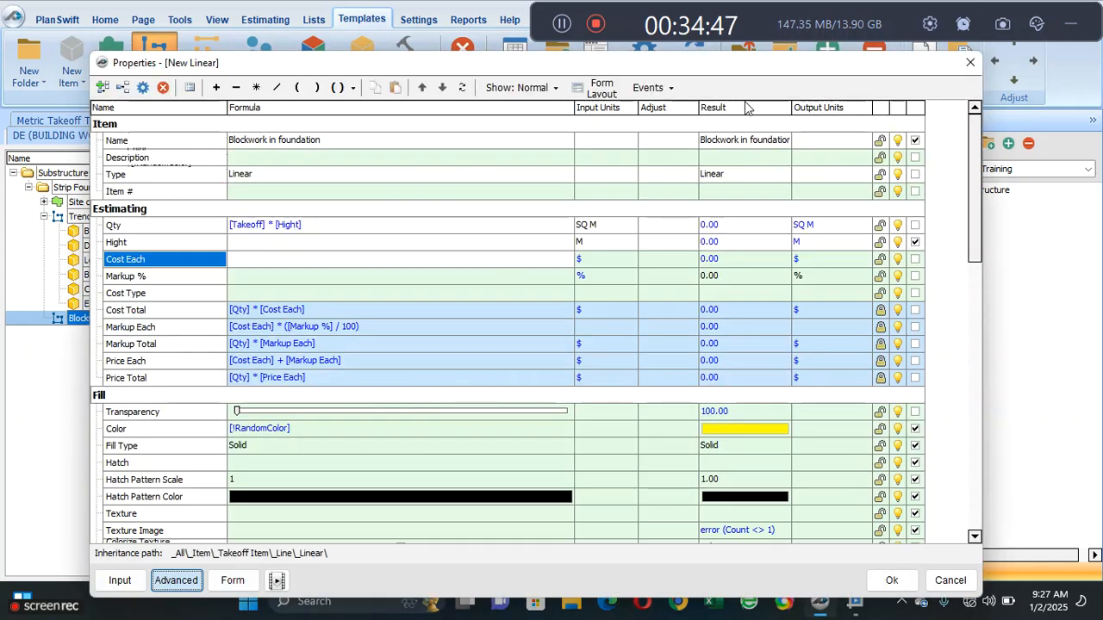
pyautogui.click(594, 92)
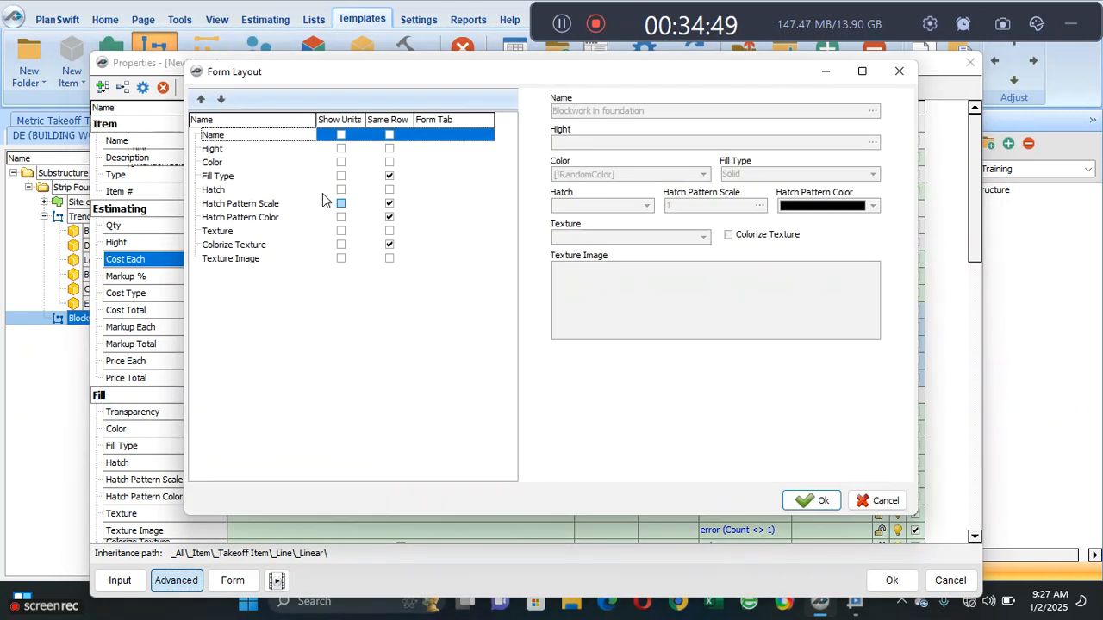
pyautogui.click(341, 149)
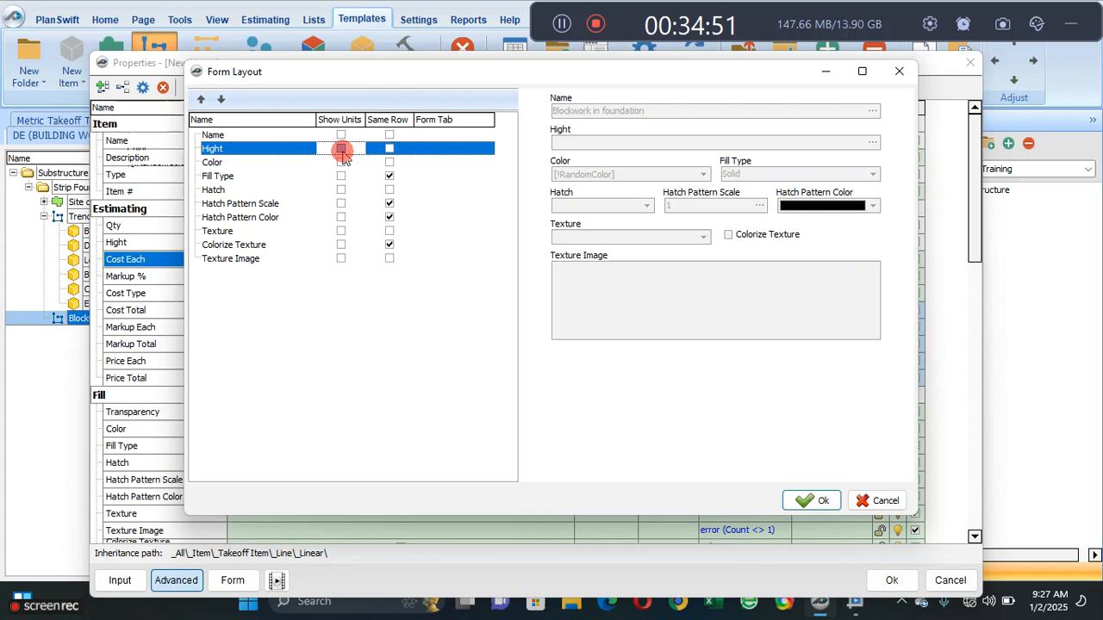
pyautogui.click(341, 149)
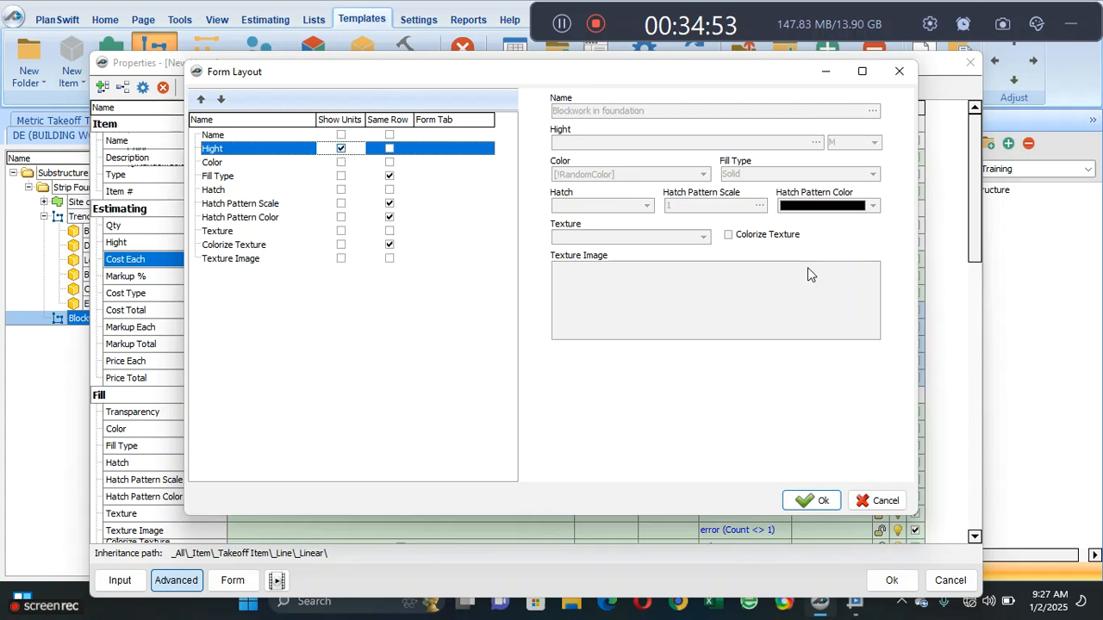
pyautogui.click(796, 498)
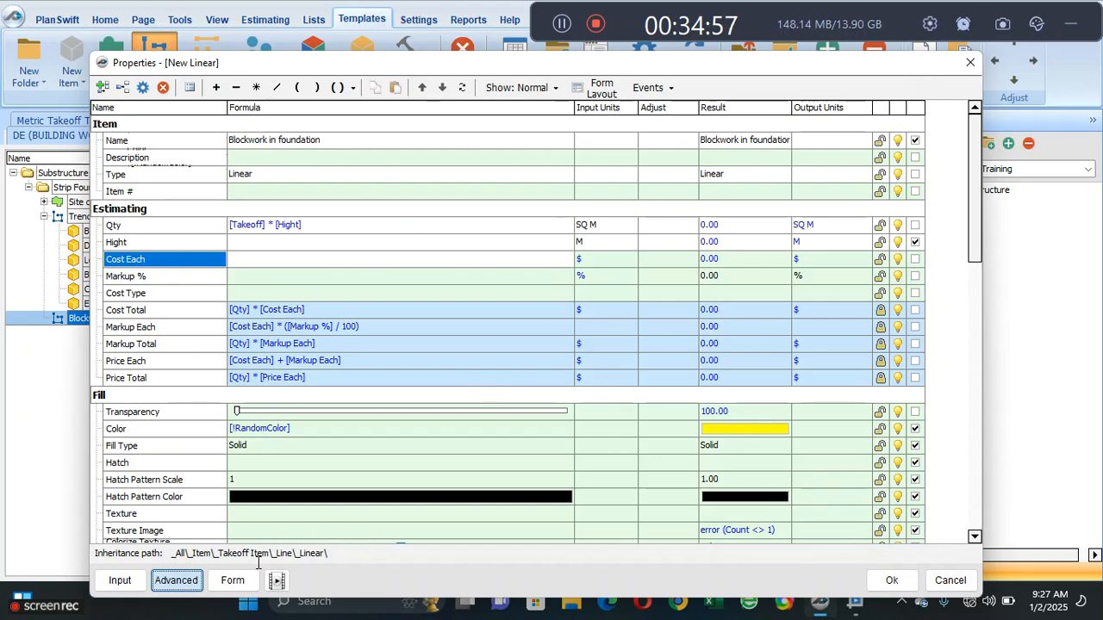
pyautogui.click(244, 581)
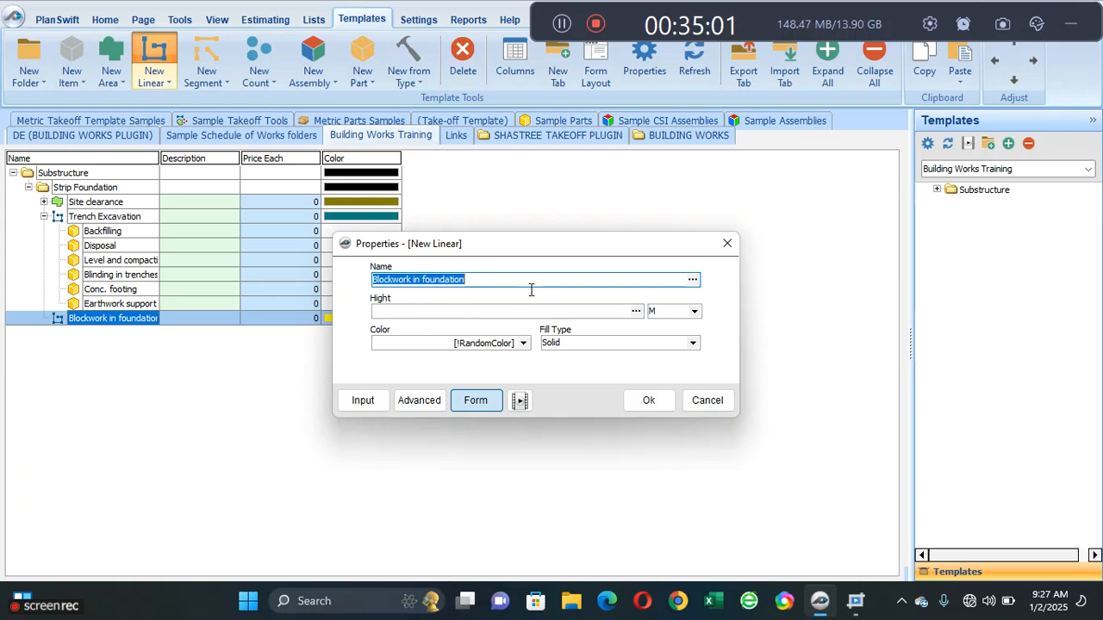
# - Mark the Width property under Takeoff Data as an input and show its units in the form layout
pyautogui.click(411, 398)
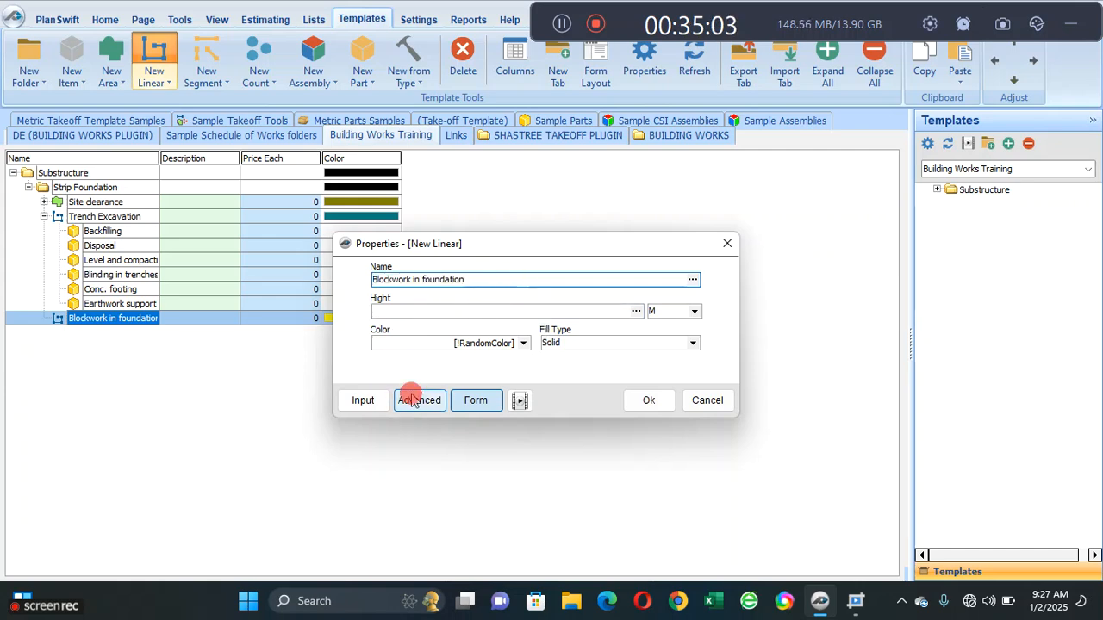
pyautogui.scroll(-4, 423, 343)
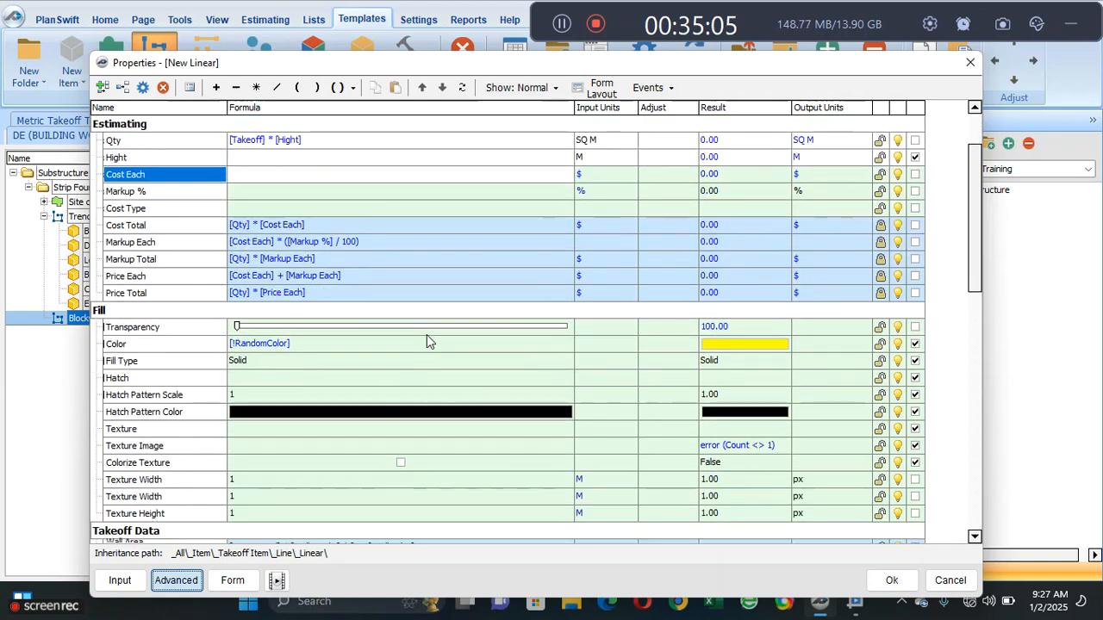
pyautogui.scroll(-4, 426, 334)
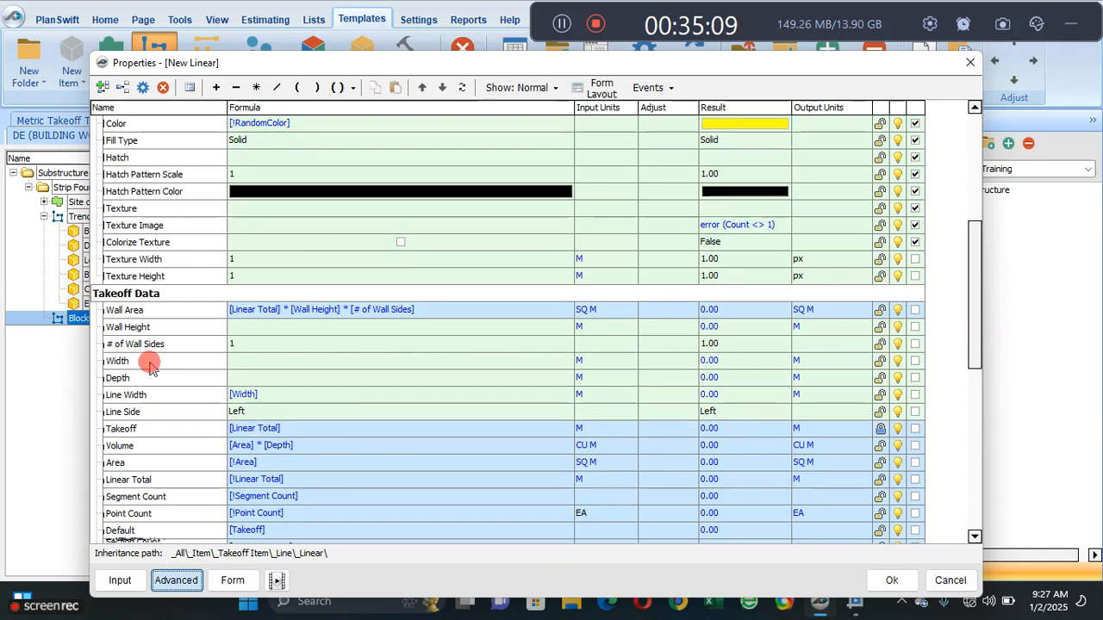
pyautogui.click(149, 364)
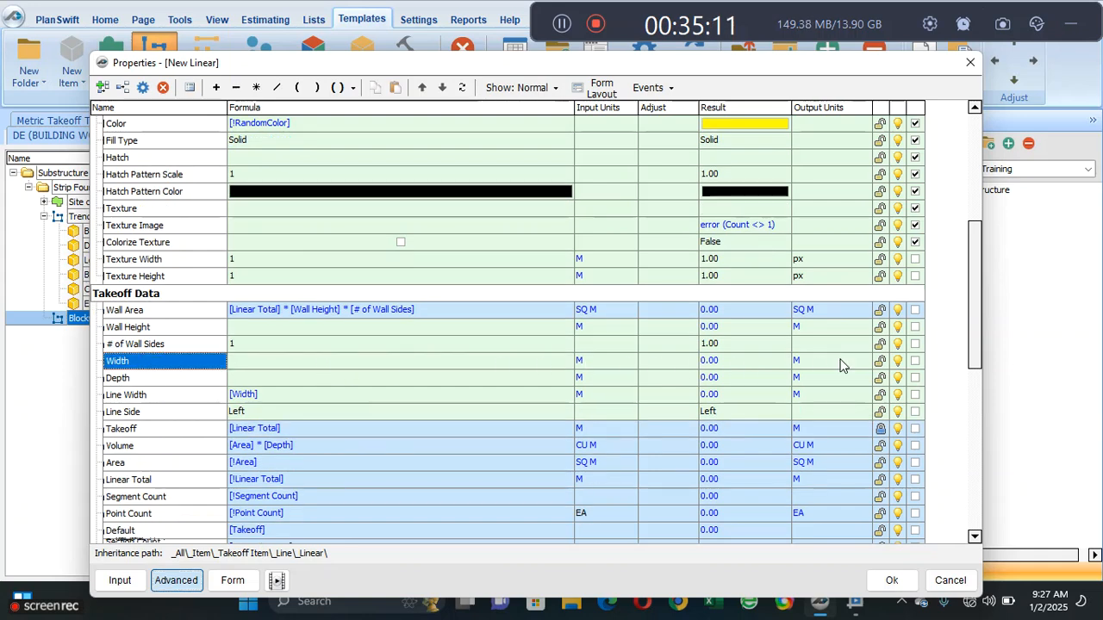
pyautogui.click(915, 361)
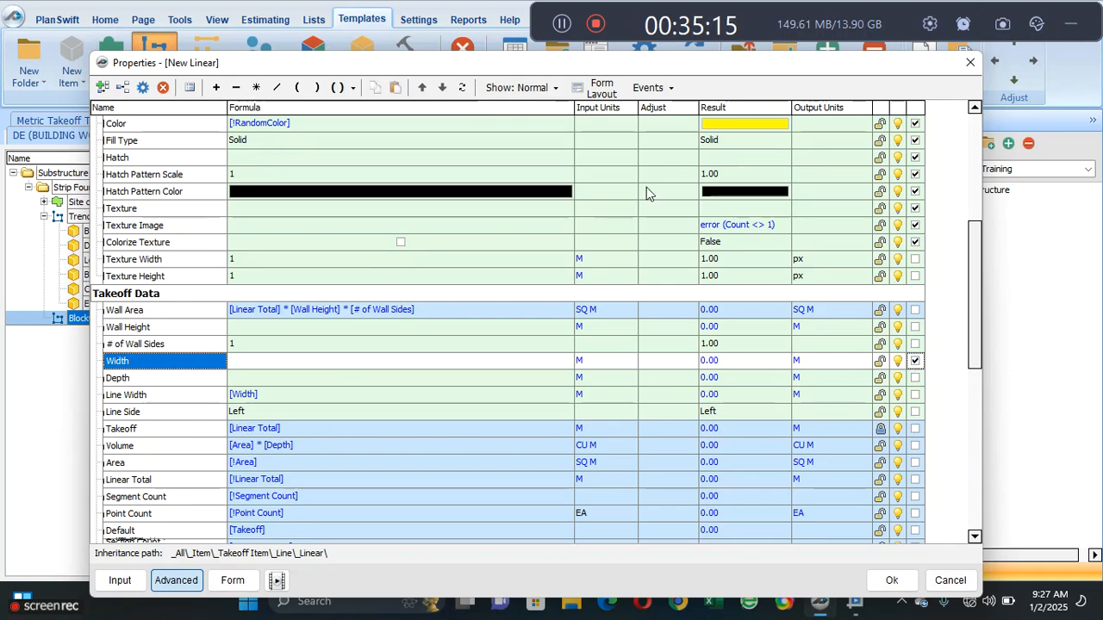
pyautogui.click(594, 87)
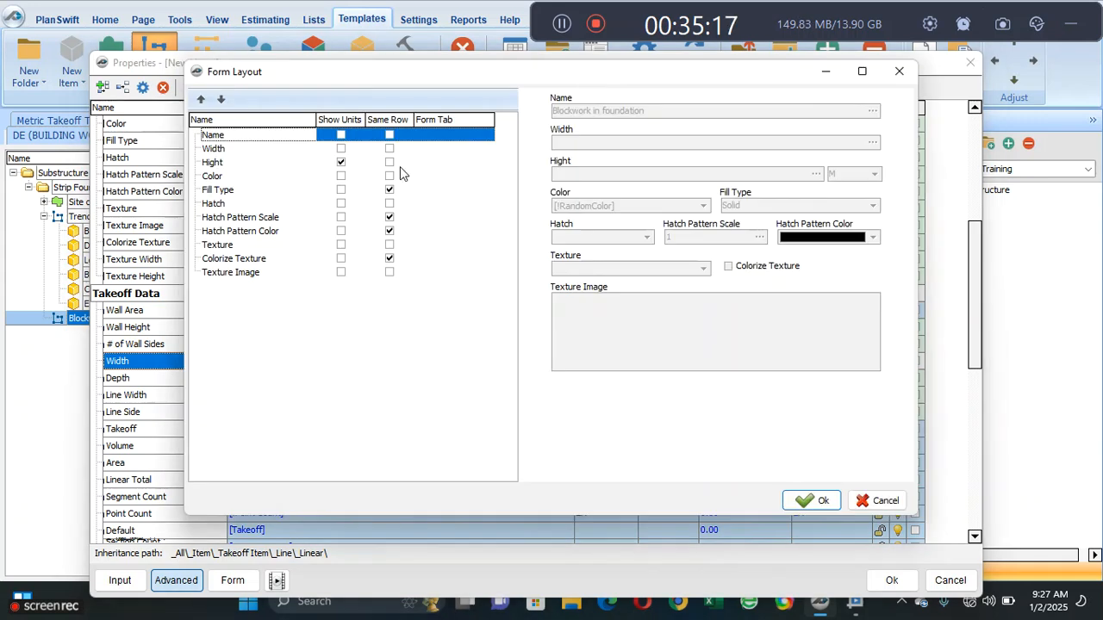
pyautogui.click(343, 149)
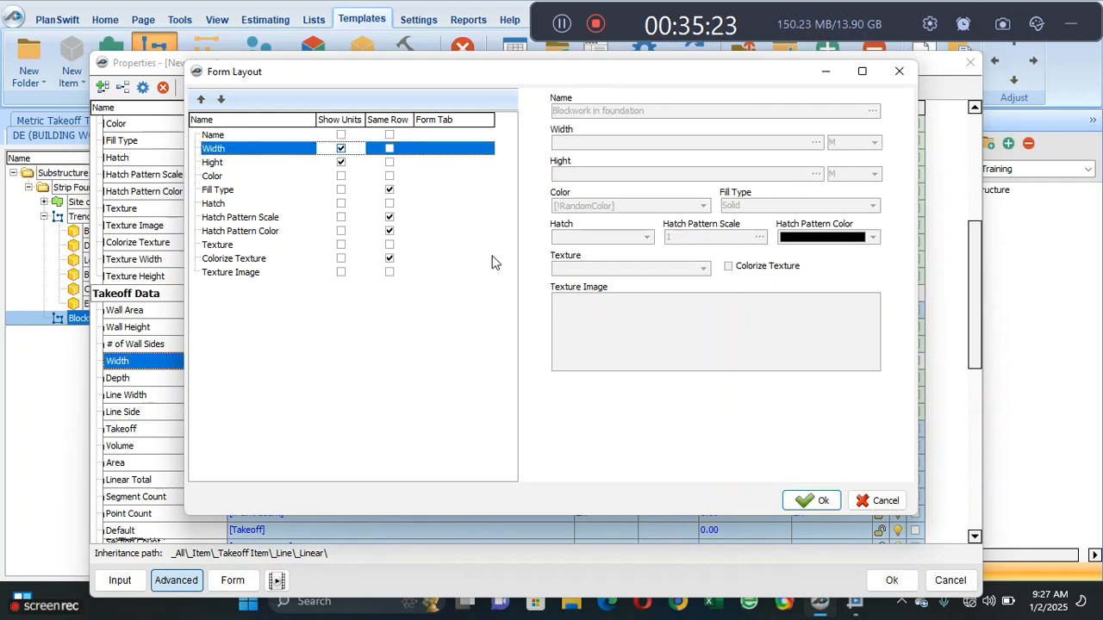
pyautogui.click(801, 504)
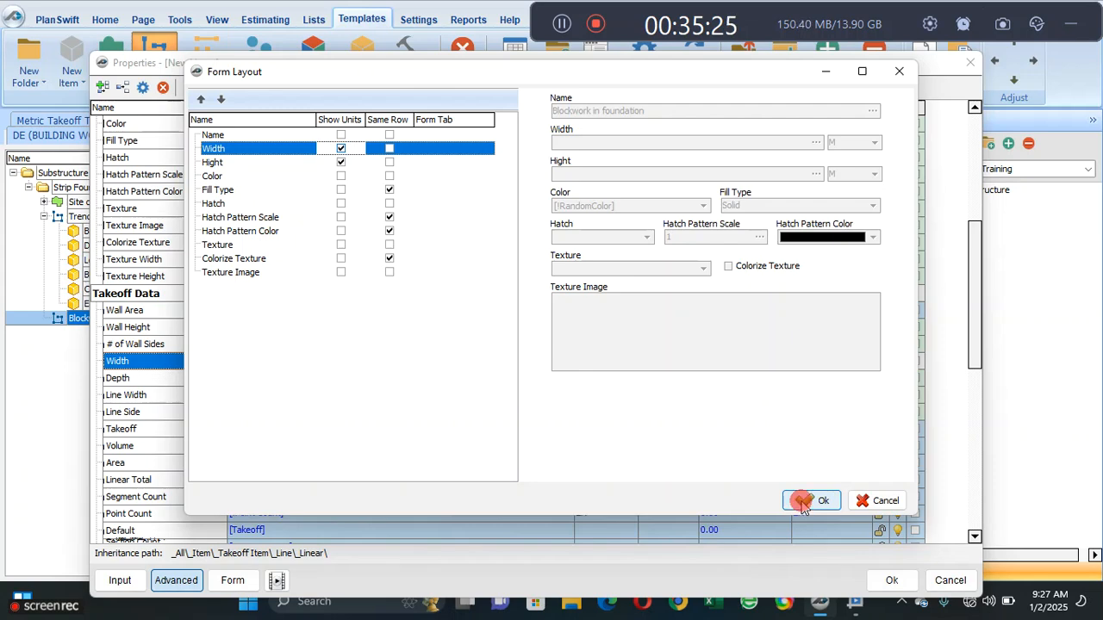
# - Place Hight on the same row as Width in the blockwork item's form layout
pyautogui.scroll(2, 425, 429)
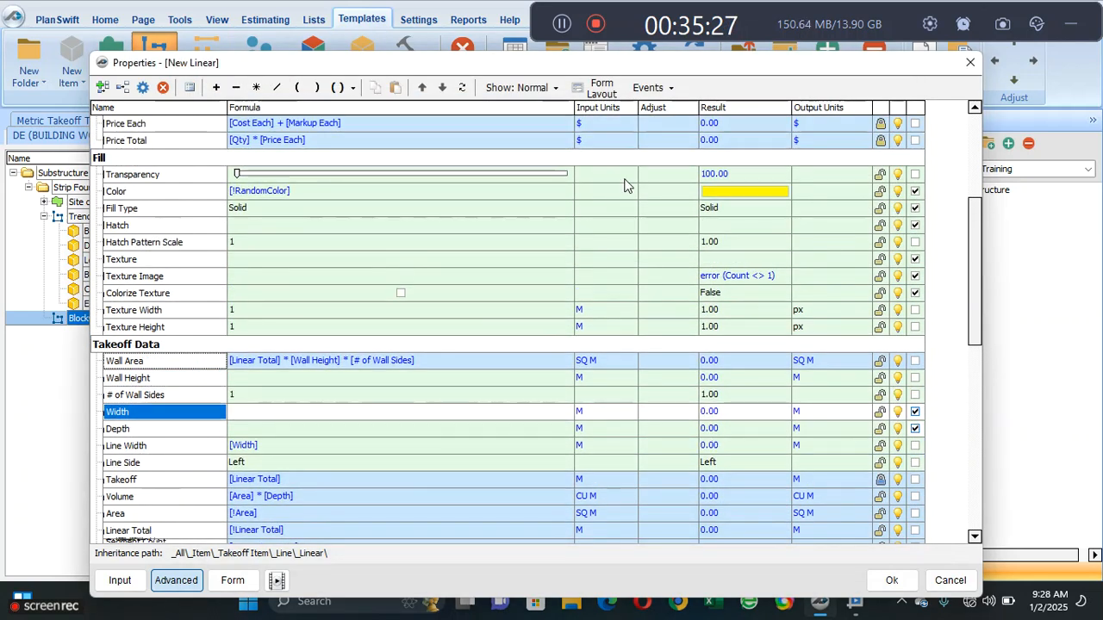
pyautogui.click(610, 94)
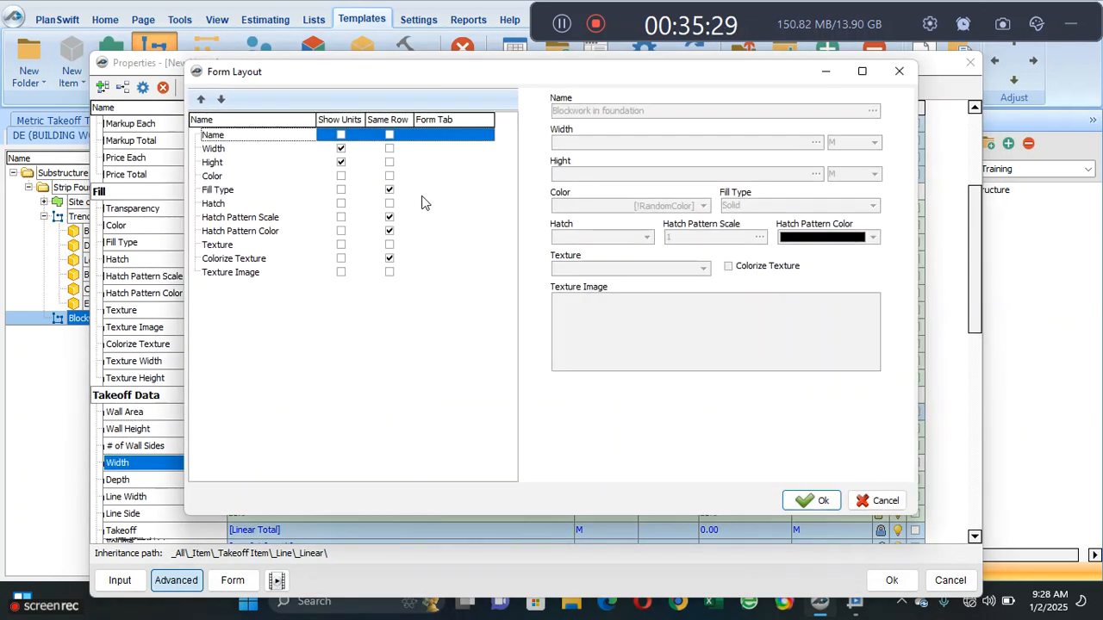
pyautogui.click(388, 166)
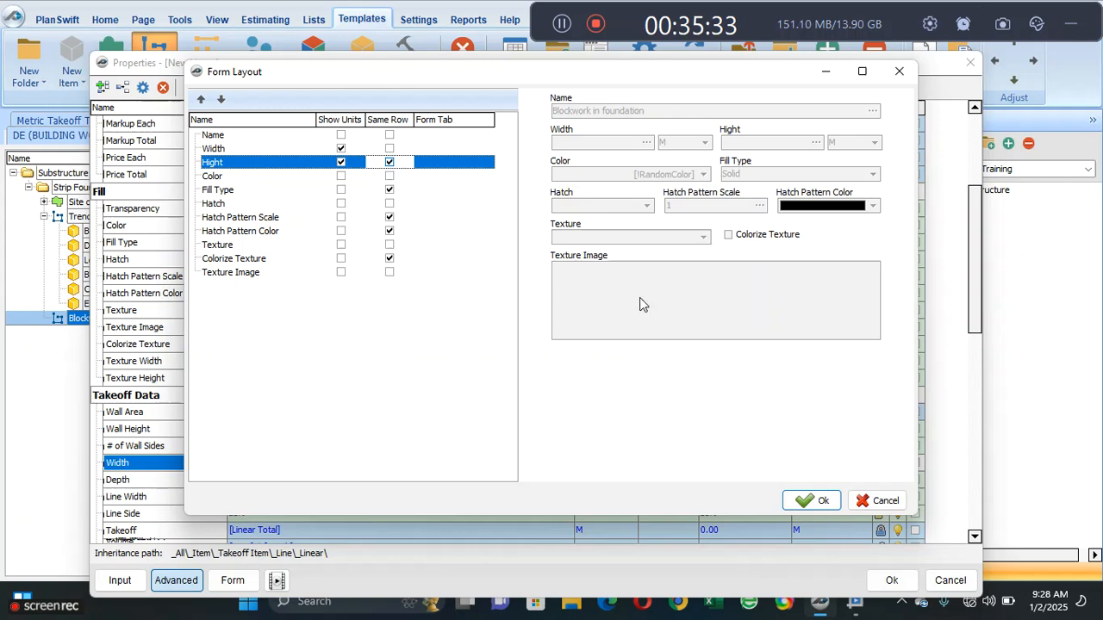
pyautogui.click(804, 501)
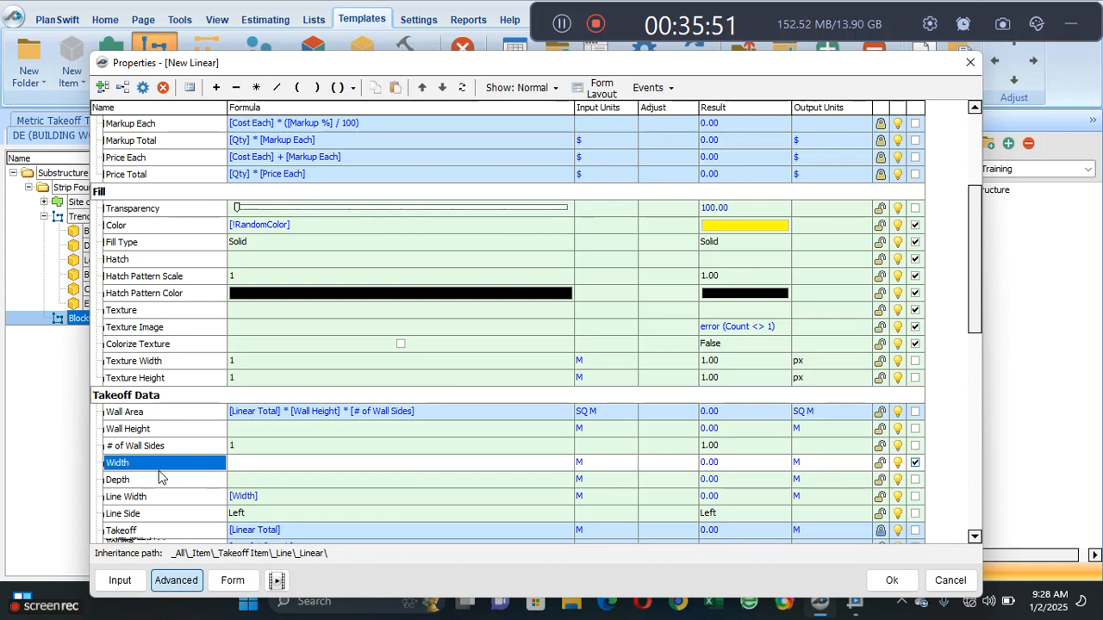
# - Review the blockwork item's Qty formula and input form, and save the item to the template
pyautogui.scroll(1, 243, 460)
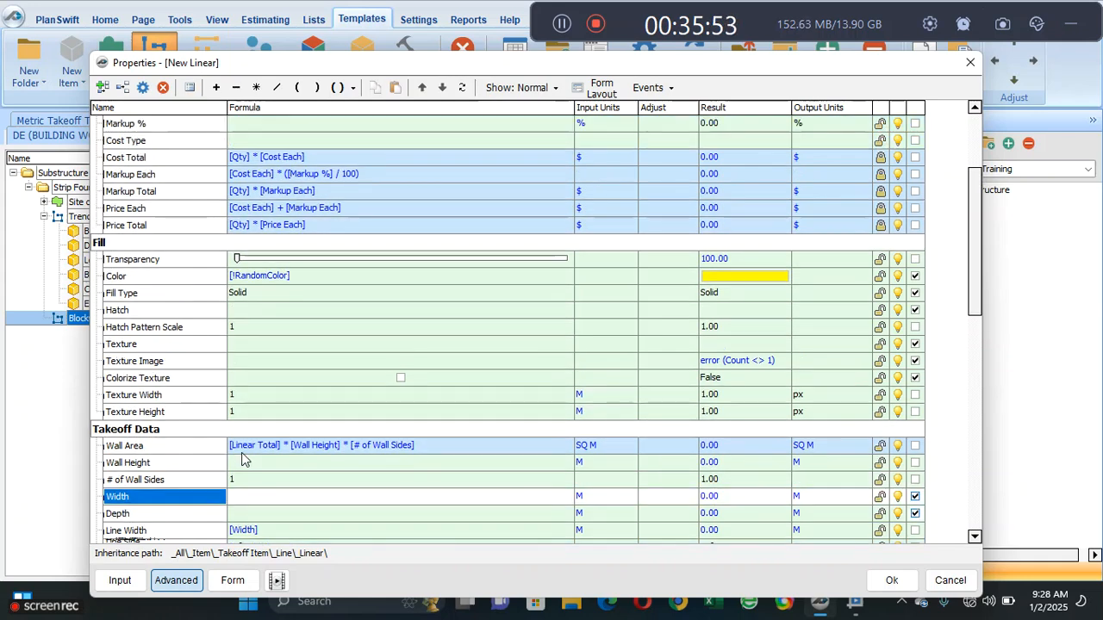
pyautogui.scroll(3, 244, 460)
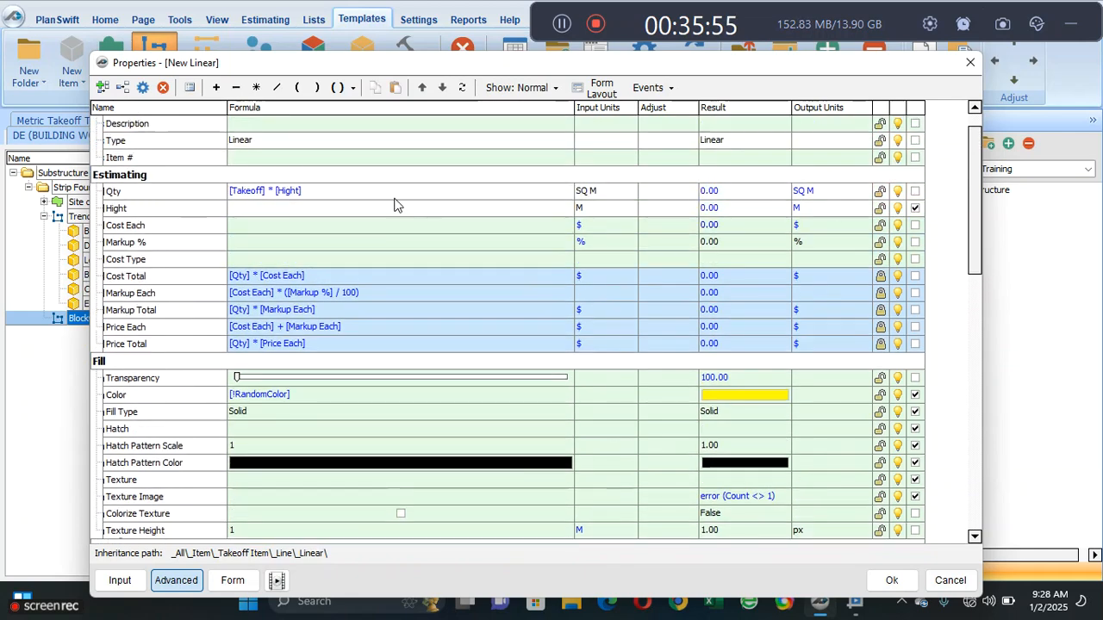
pyautogui.scroll(1, 395, 204)
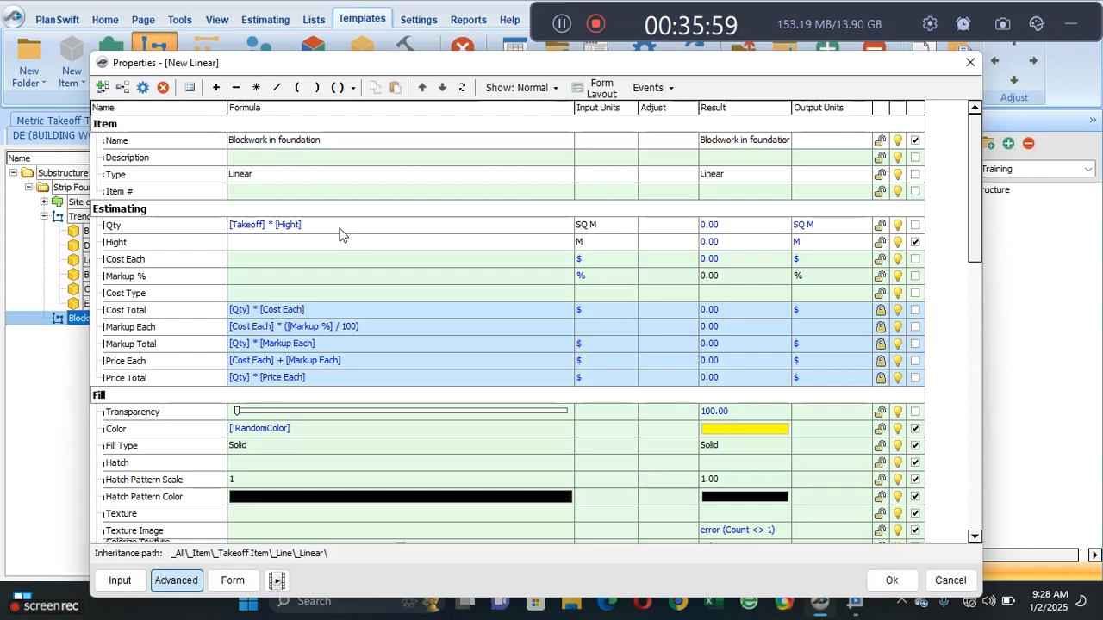
pyautogui.click(233, 579)
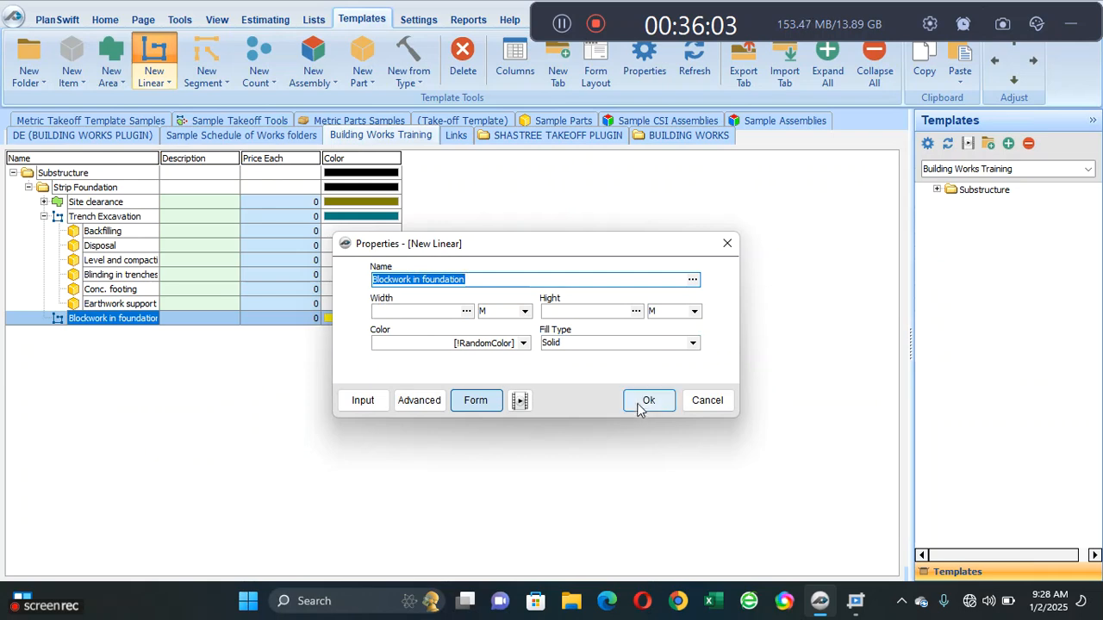
pyautogui.click(644, 401)
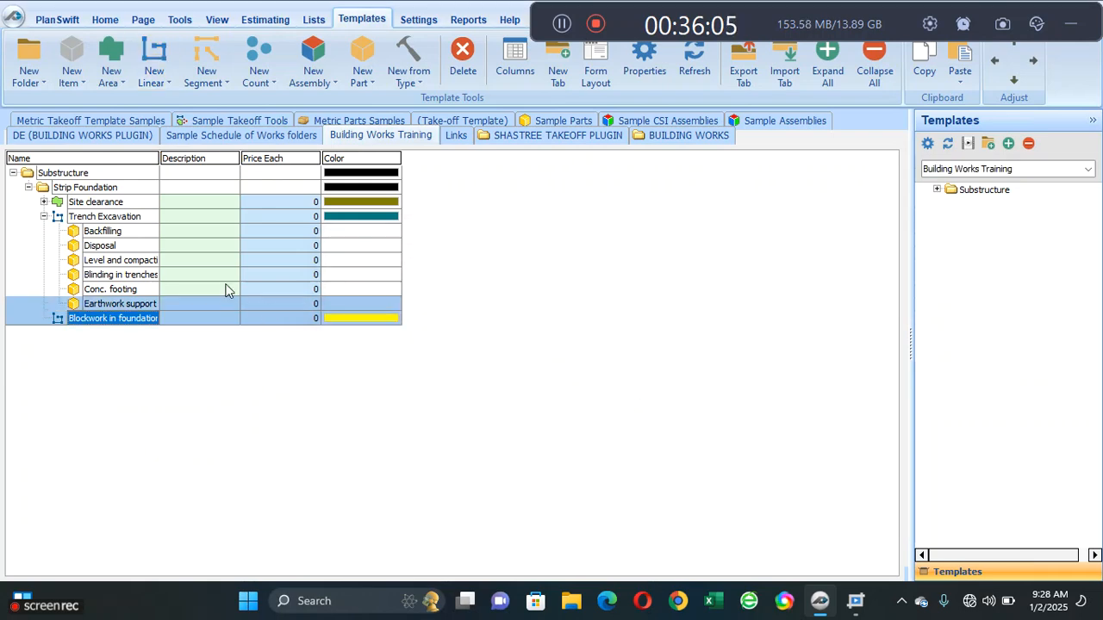
# - Start a Blockwork in foundation takeoff on the foundation layout with Width 0.23 M and Hight 1.2 M
pyautogui.click(105, 19)
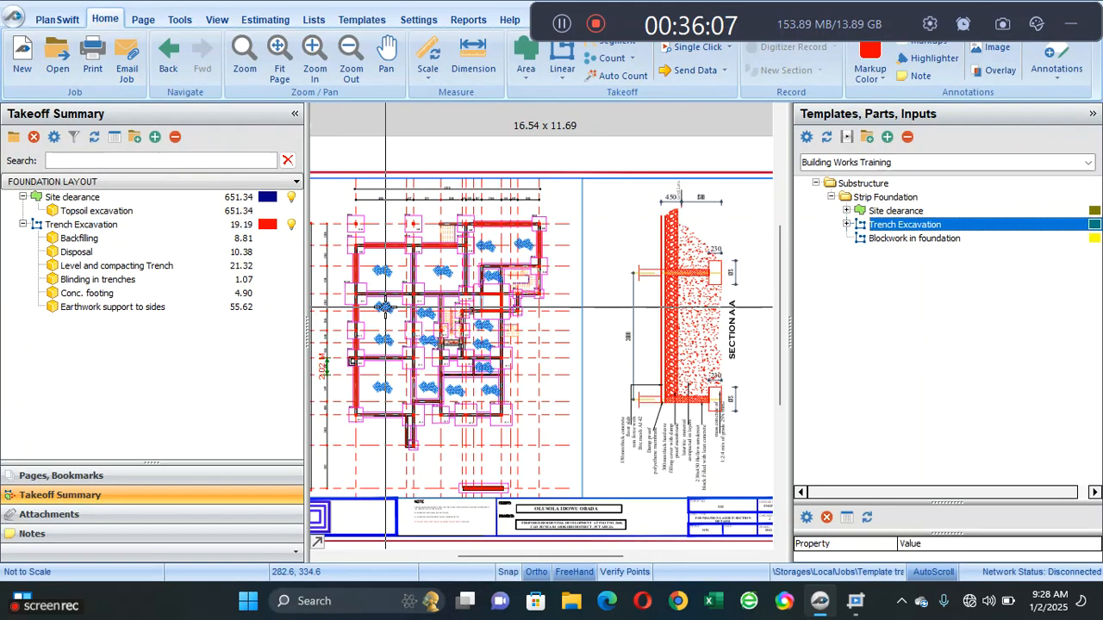
pyautogui.scroll(2, 368, 376)
pyautogui.moveTo(398, 265)
pyautogui.mouseDown()
pyautogui.moveTo(531, 277)
pyautogui.moveTo(537, 287)
pyautogui.mouseUp()
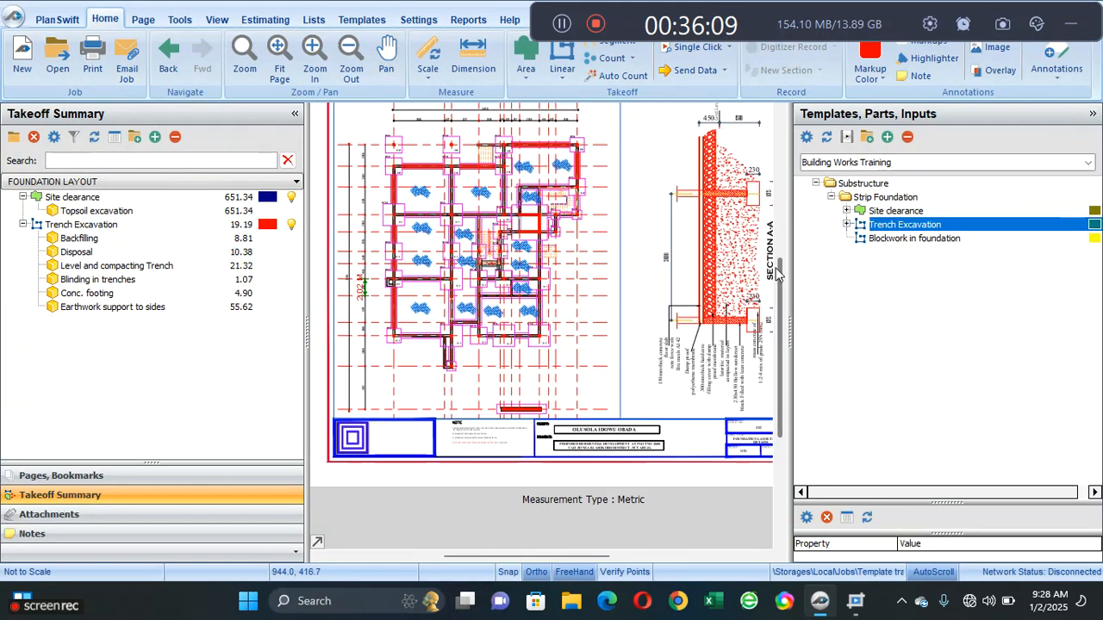
pyautogui.click(803, 240)
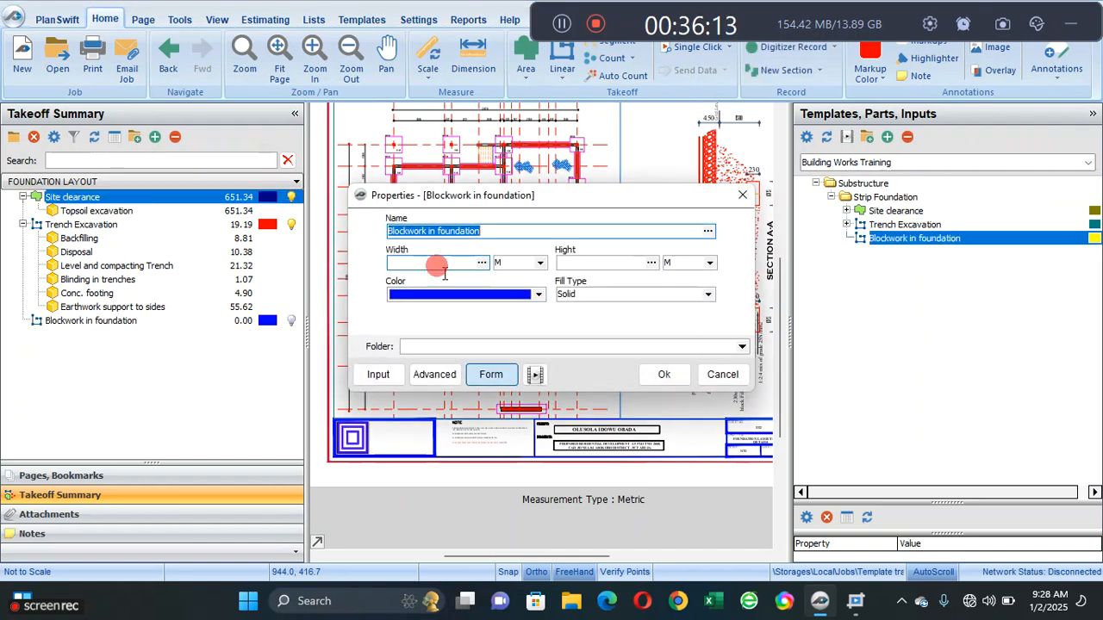
pyautogui.click(439, 267)
pyautogui.write('0.23')
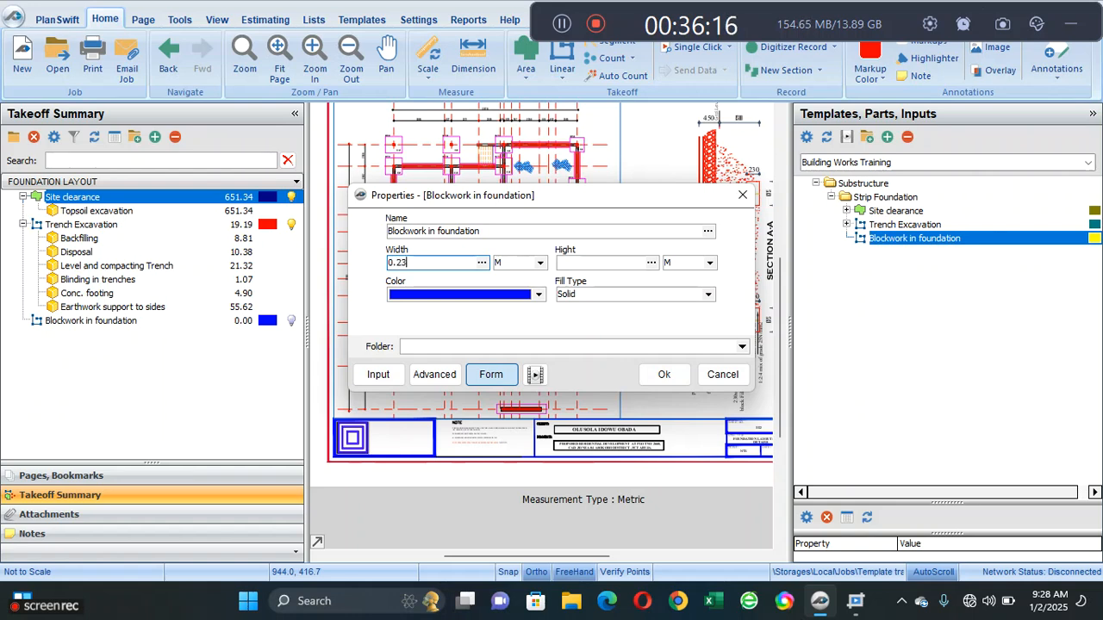
pyautogui.click(591, 266)
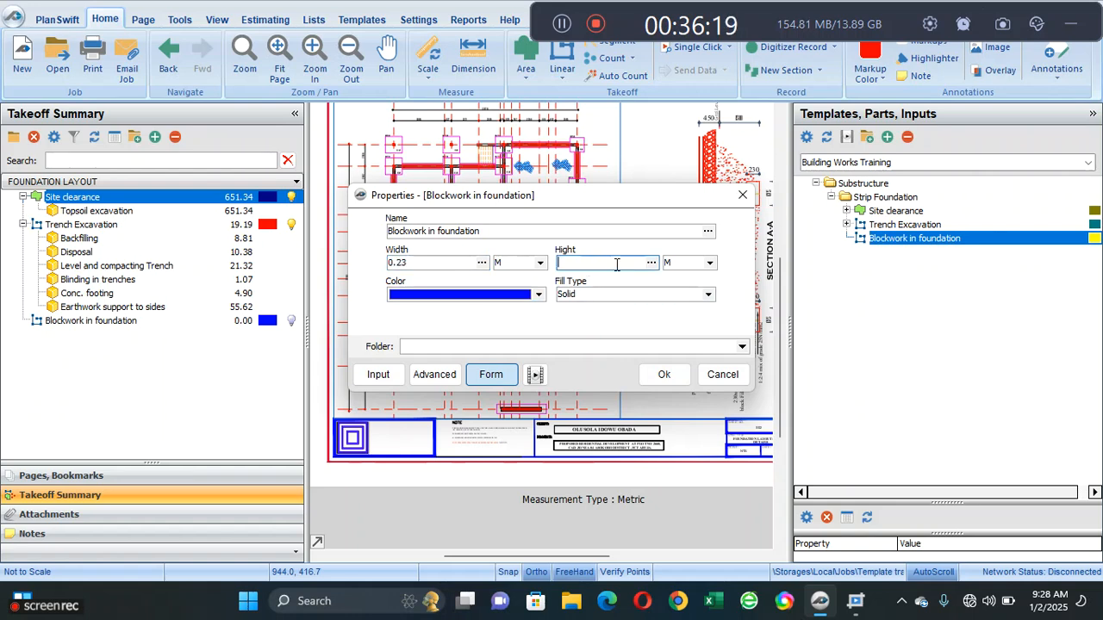
pyautogui.click(664, 374)
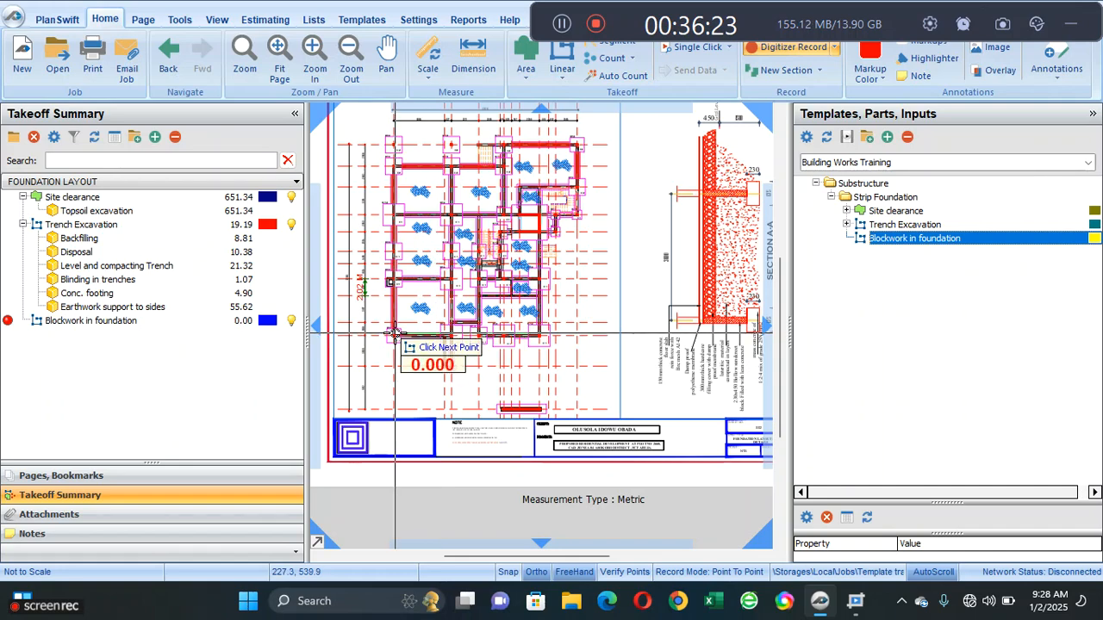
pyautogui.scroll(5, 393, 333)
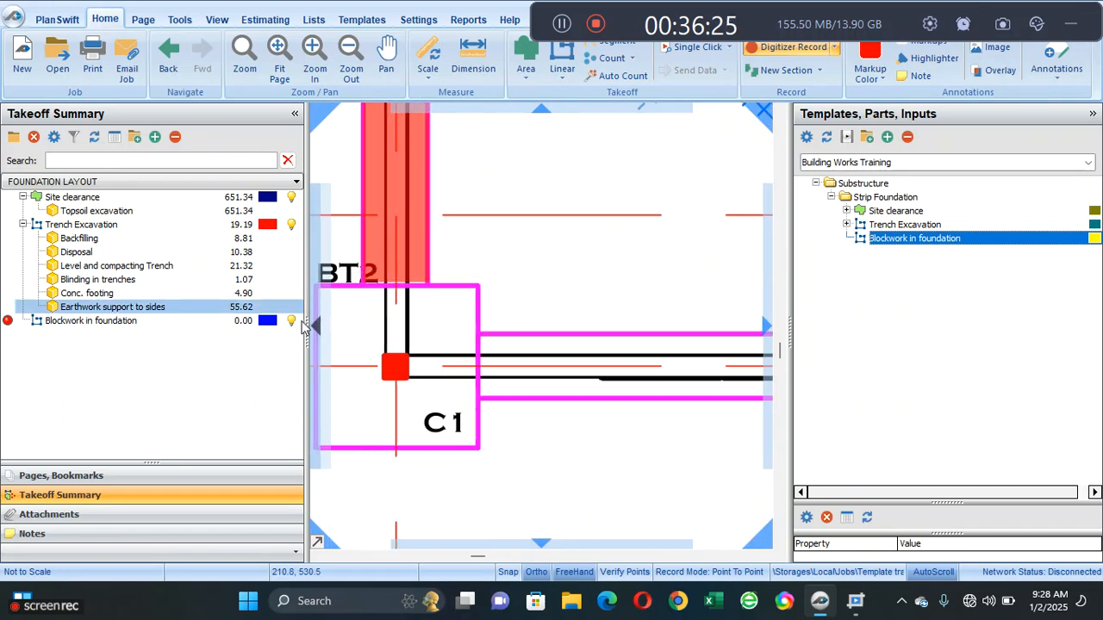
# - Stop recording and hide the Blockwork in foundation, Trench Excavation and Site clearance takeoffs on the drawing
pyautogui.click(293, 321)
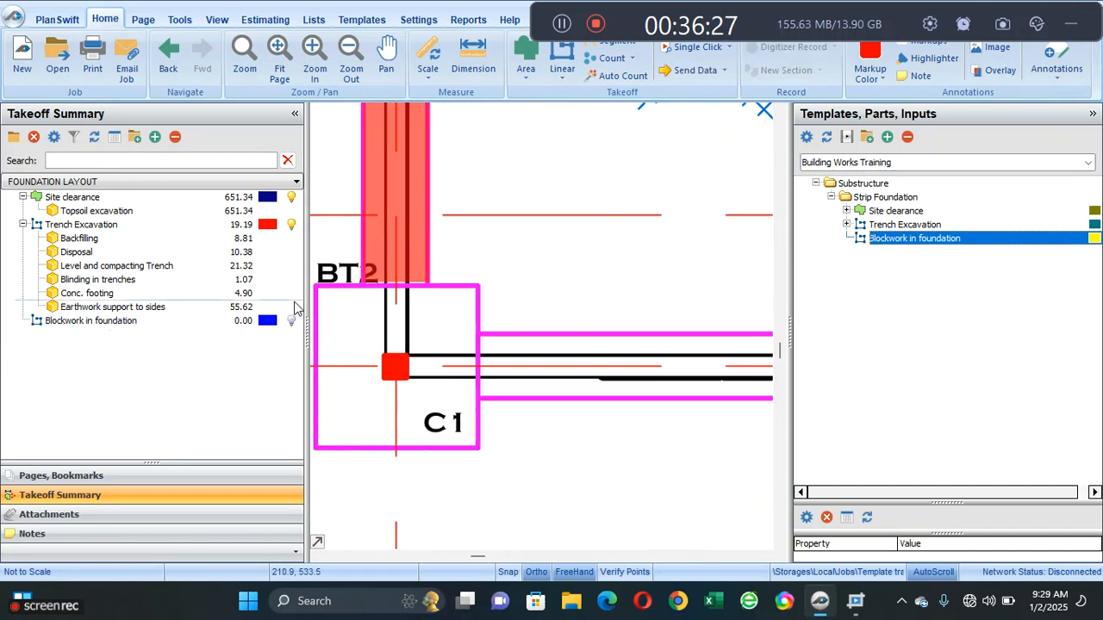
pyautogui.click(291, 320)
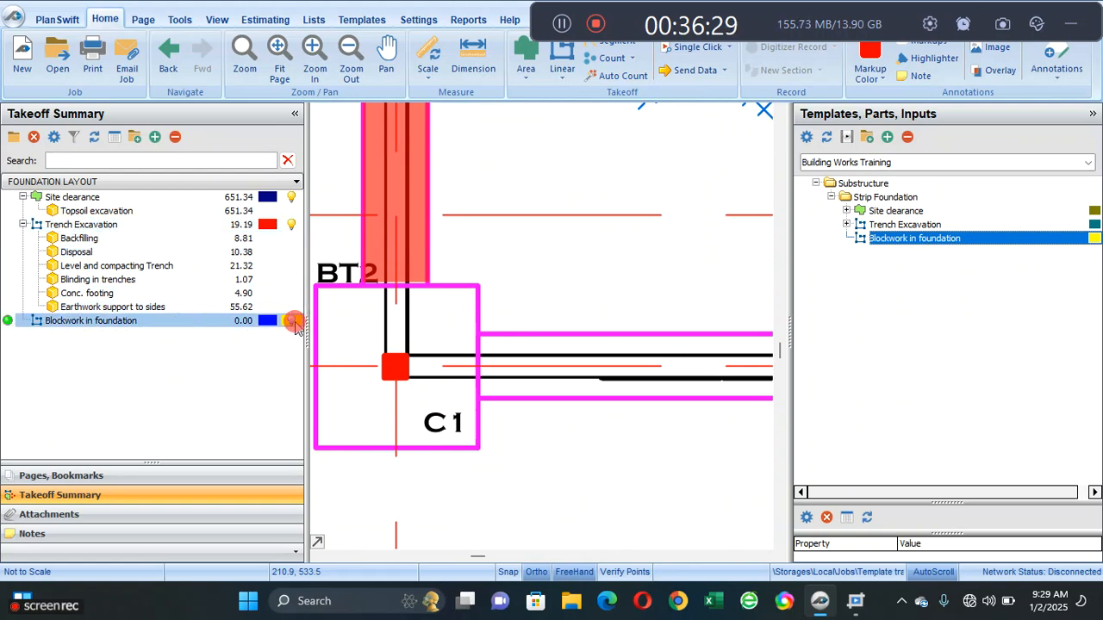
pyautogui.click(292, 322)
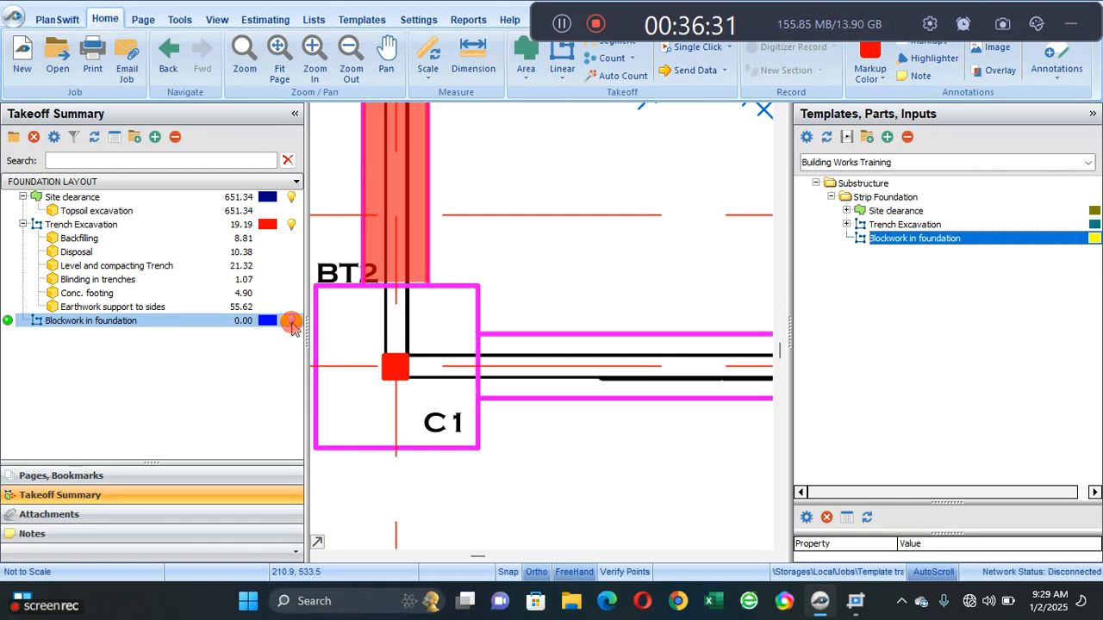
pyautogui.click(290, 319)
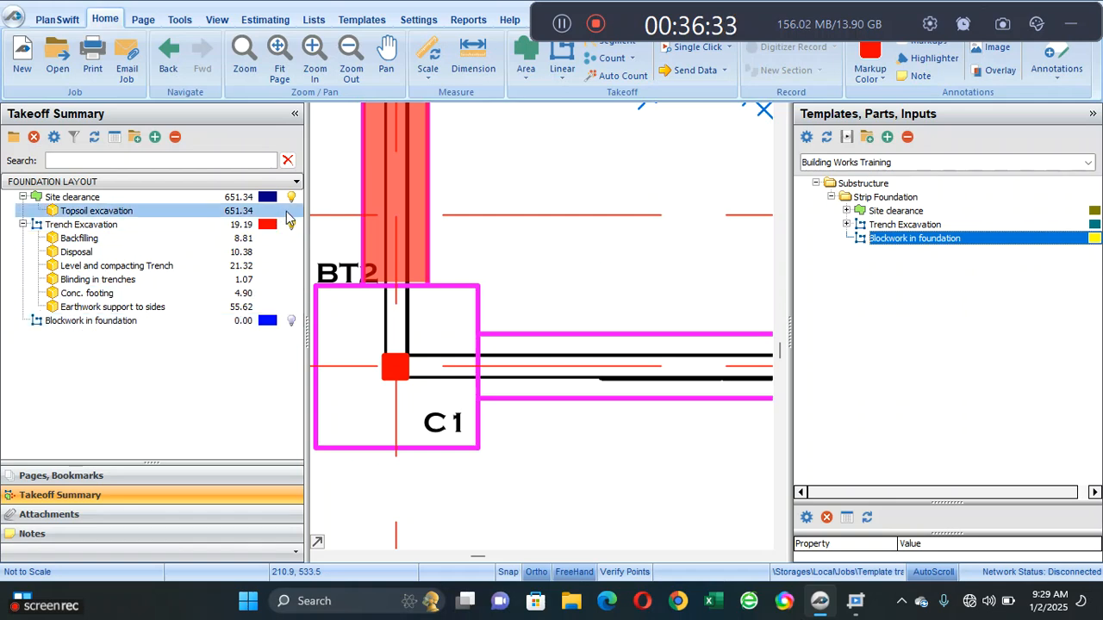
pyautogui.click(289, 225)
pyautogui.click(294, 198)
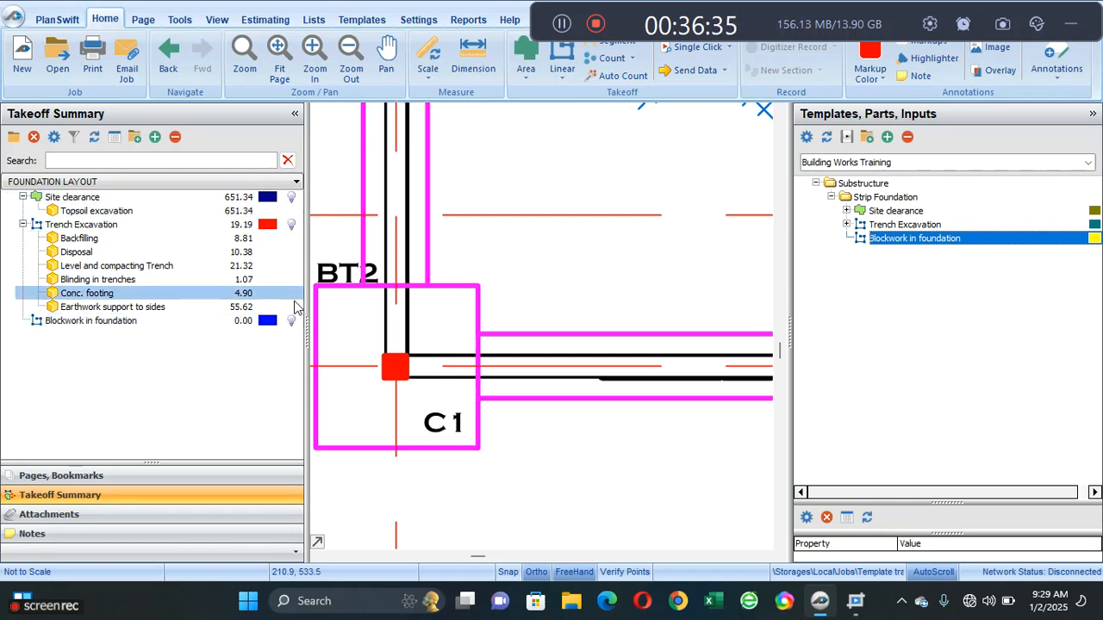
pyautogui.click(292, 321)
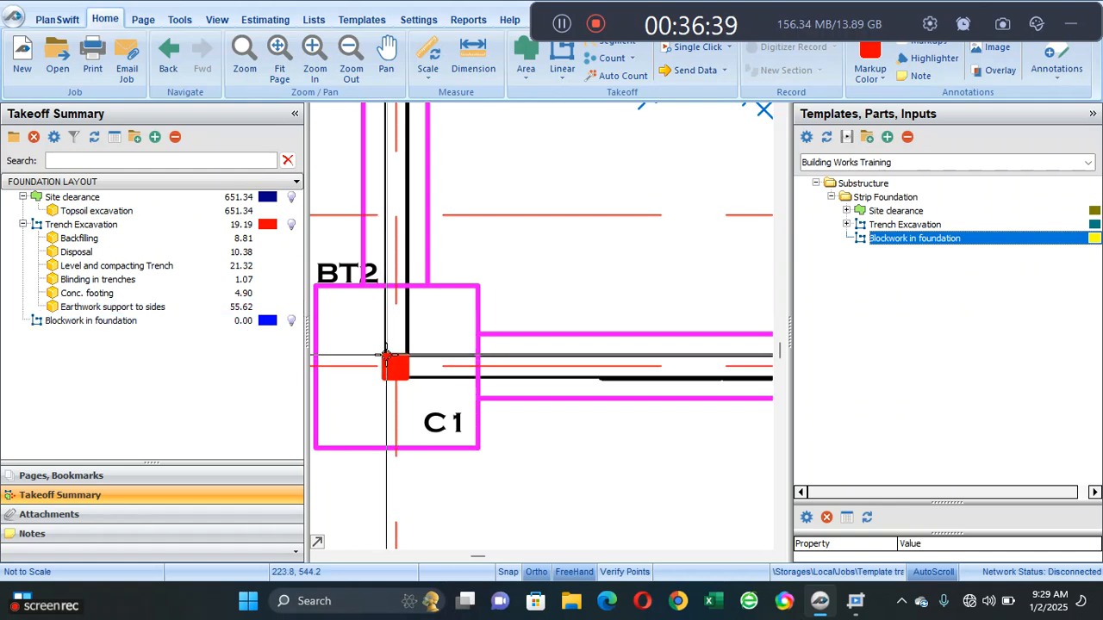
pyautogui.scroll(-4, 387, 358)
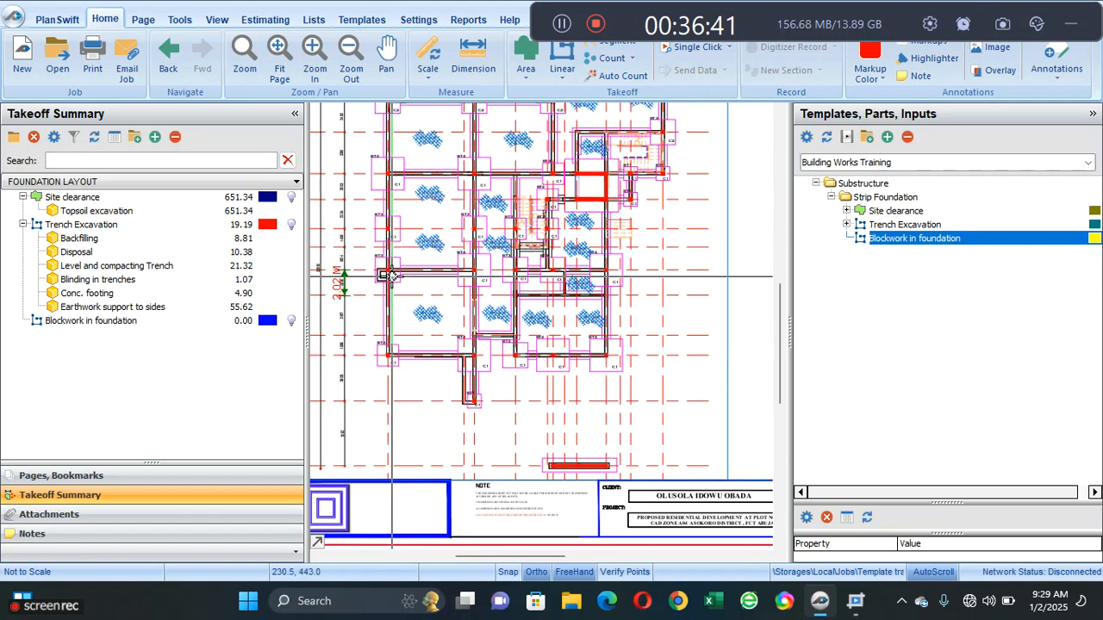
pyautogui.click(291, 321)
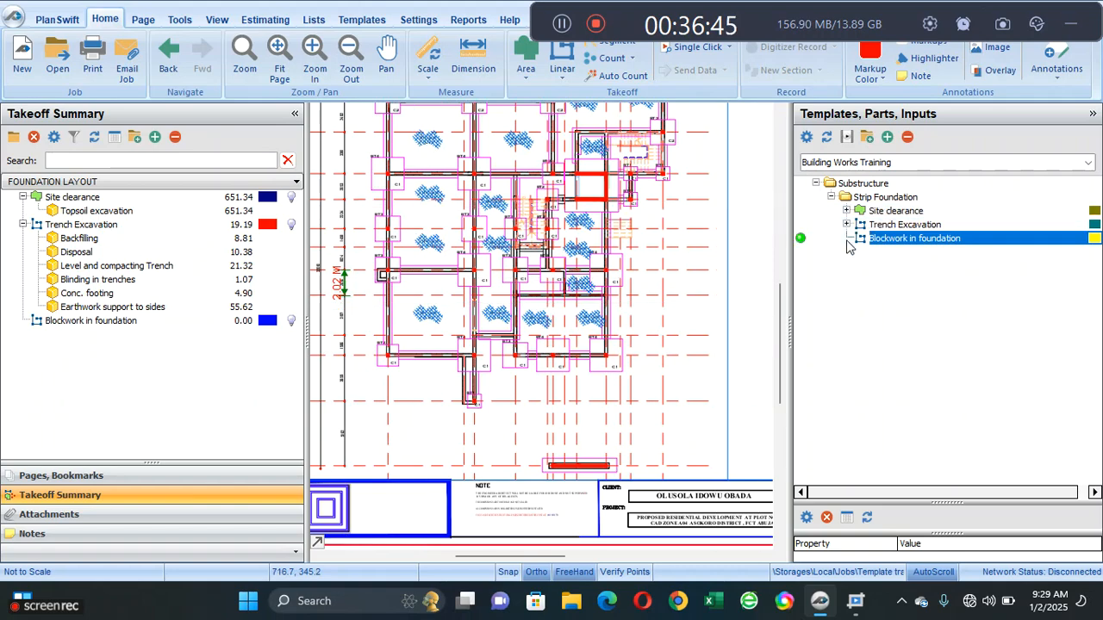
# - Start a new Blockwork in foundation takeoff from the template with Width 0.23 M and Hight 1.2 M
pyautogui.click(801, 238)
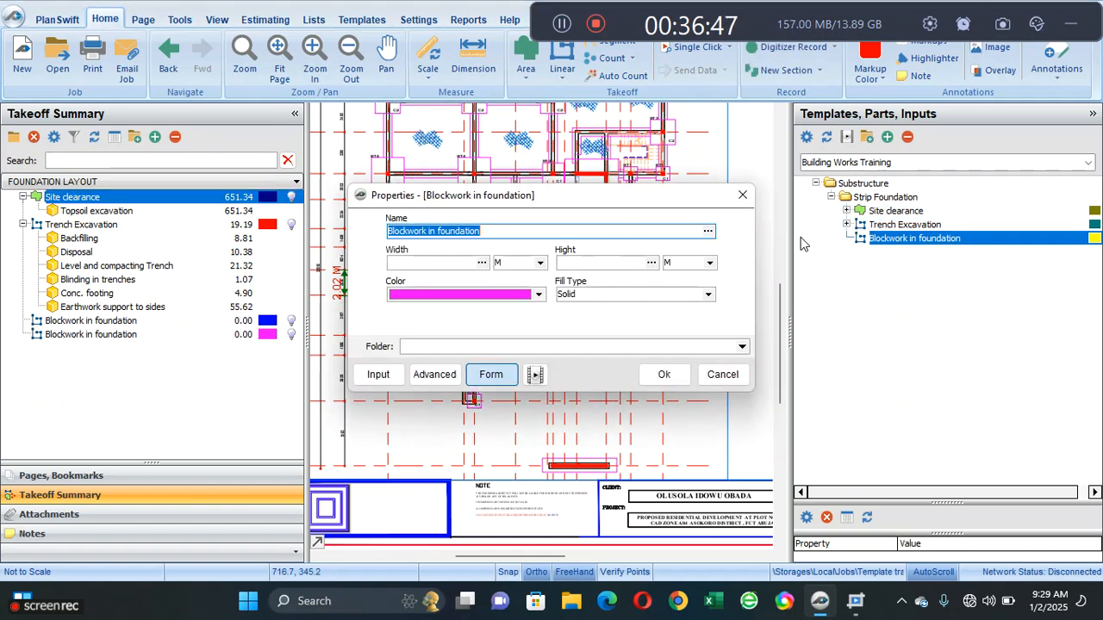
pyautogui.click(457, 262)
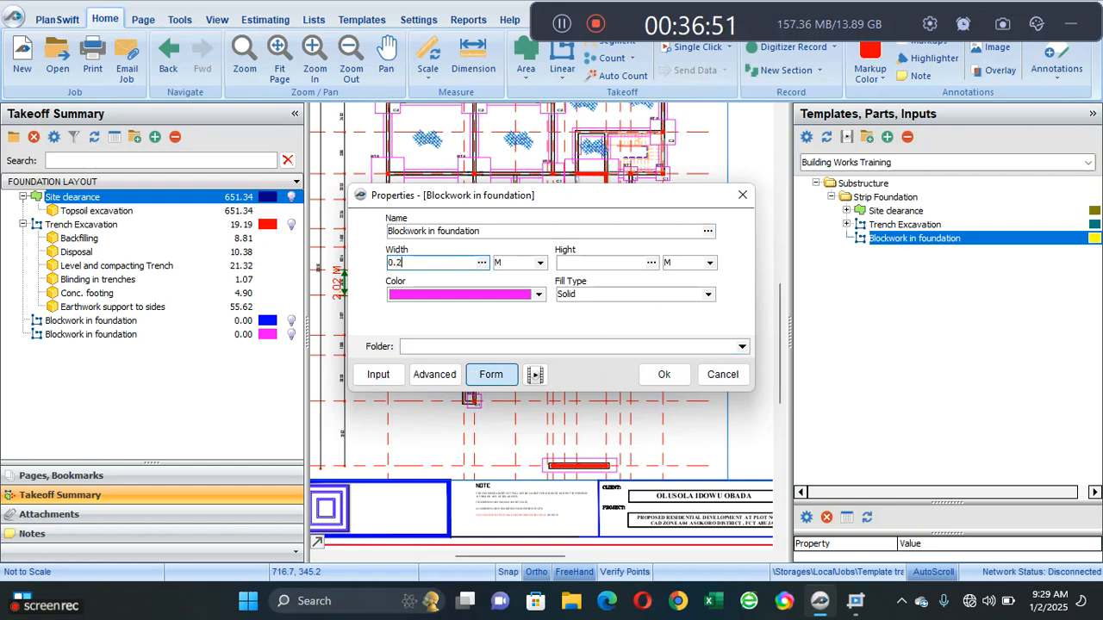
pyautogui.click(590, 264)
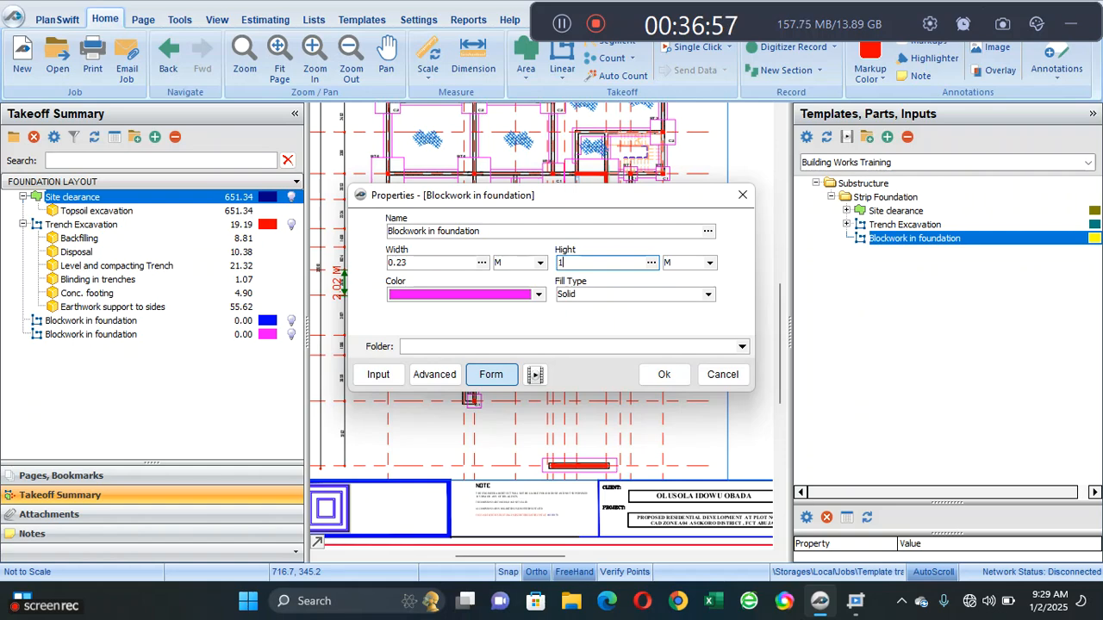
pyautogui.click(664, 374)
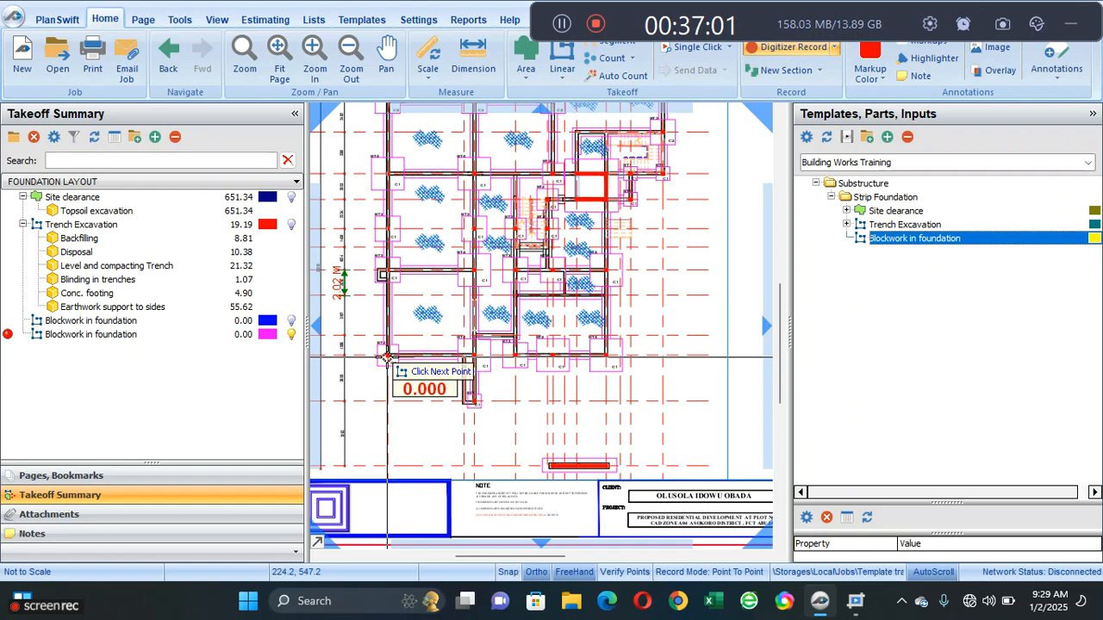
# - Trace the blockwork from the plan's lower-left corner up the left wall, along the upper walls and down the right side, and end recording
pyautogui.scroll(3, 385, 356)
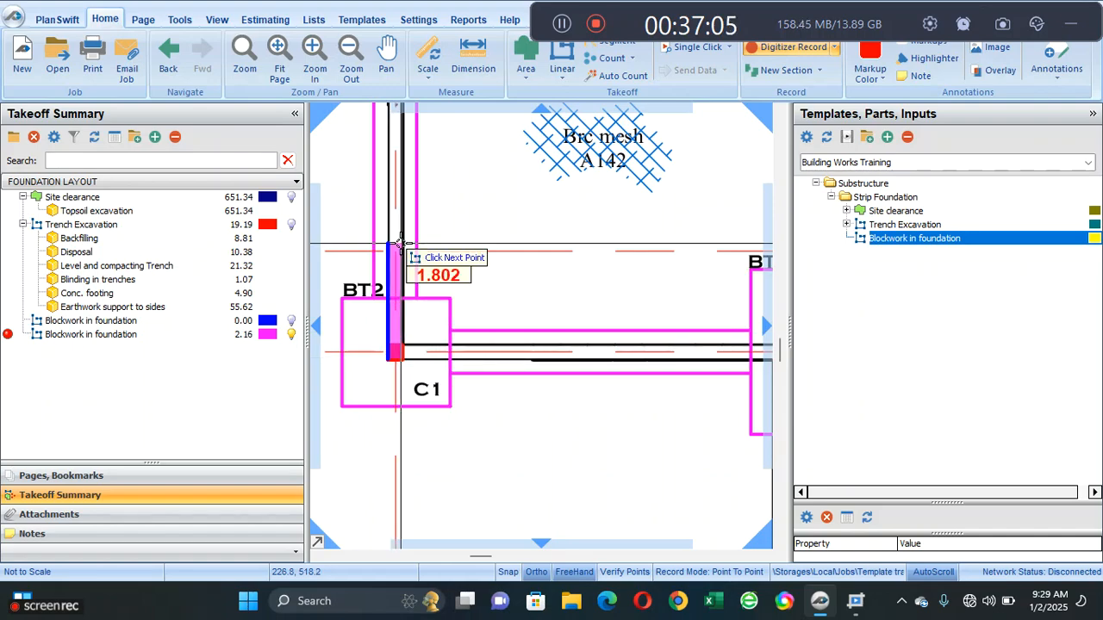
pyautogui.scroll(-3, 387, 258)
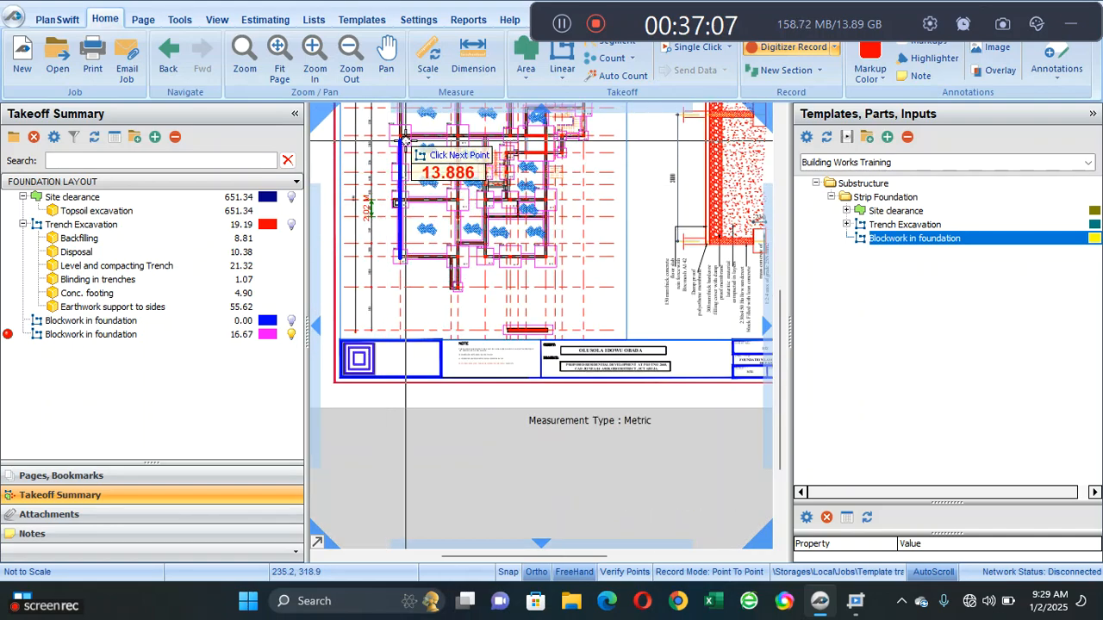
pyautogui.moveTo(406, 142); pyautogui.dragTo(397, 266)
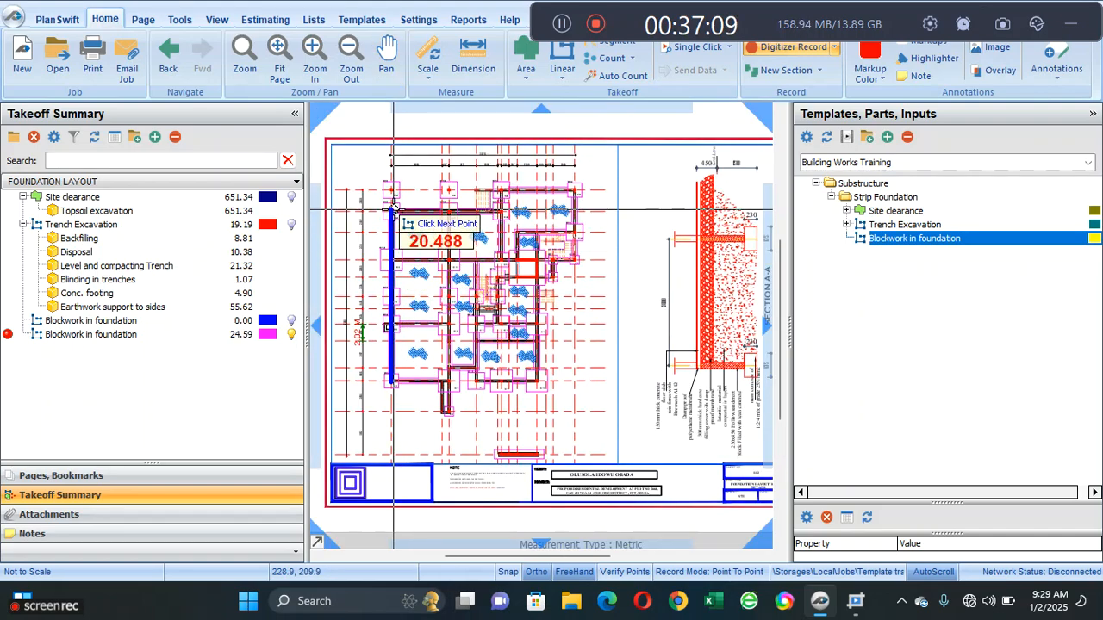
pyautogui.click(393, 213)
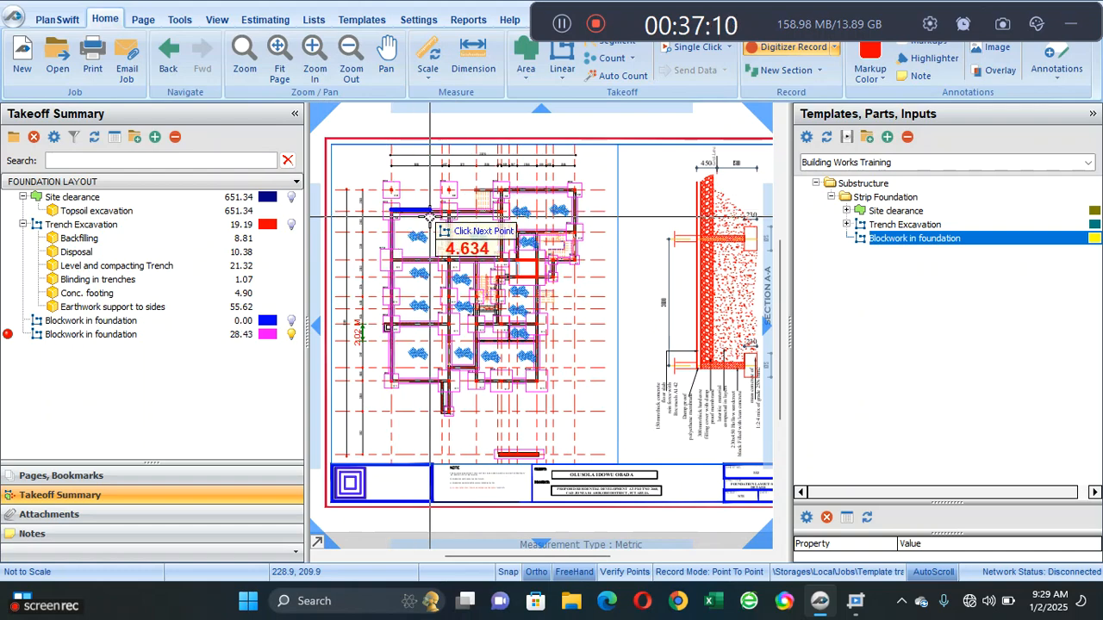
pyautogui.click(498, 222)
pyautogui.click(498, 190)
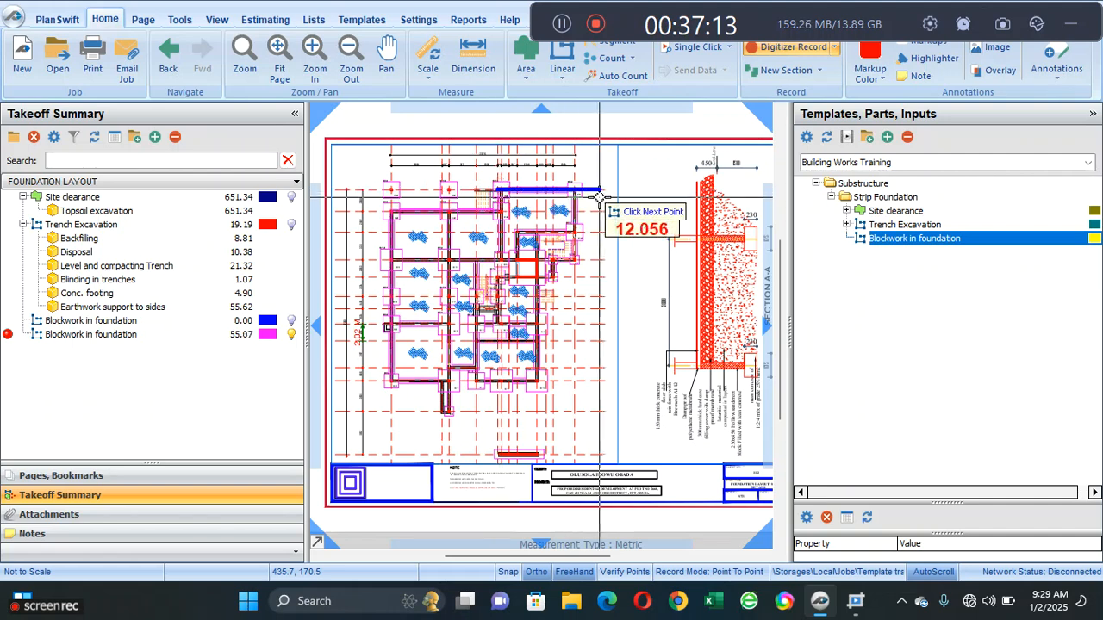
pyautogui.click(576, 190)
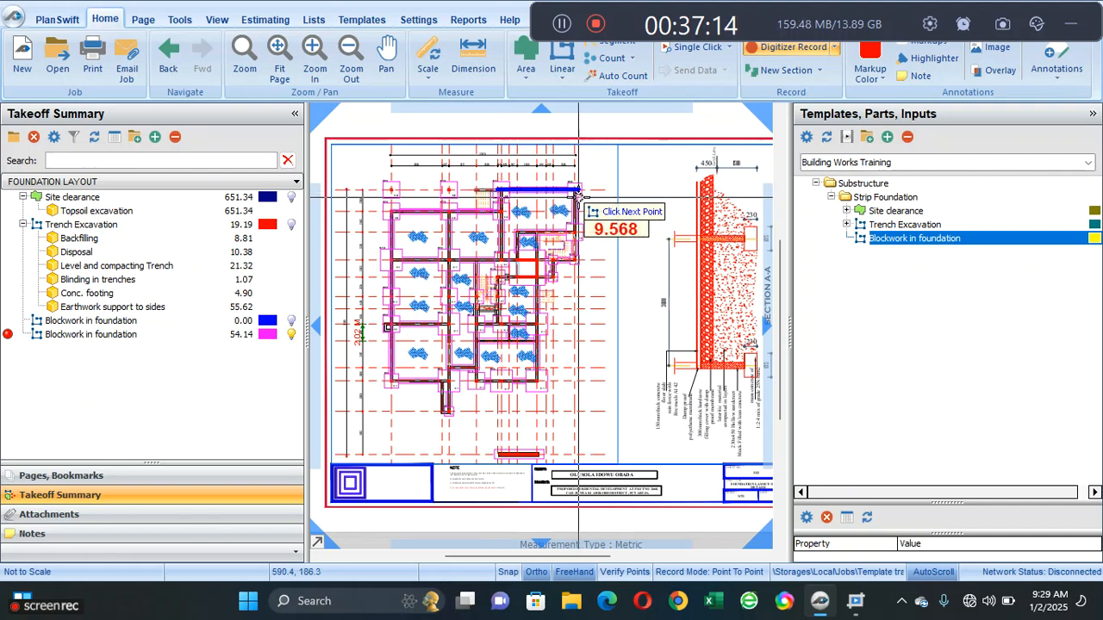
pyautogui.click(575, 260)
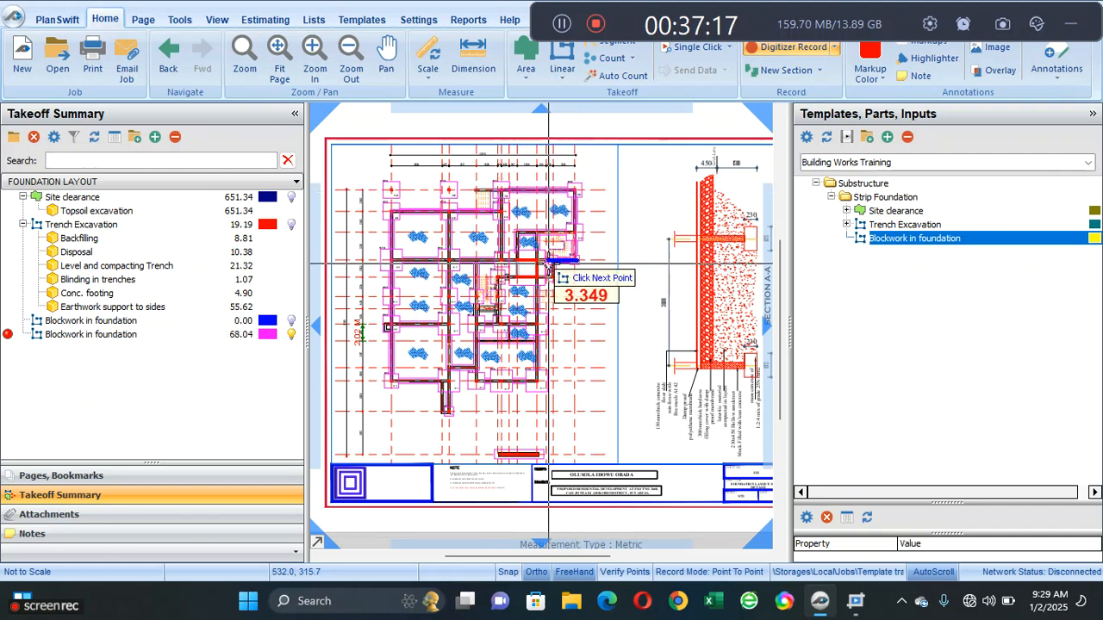
pyautogui.click(555, 263)
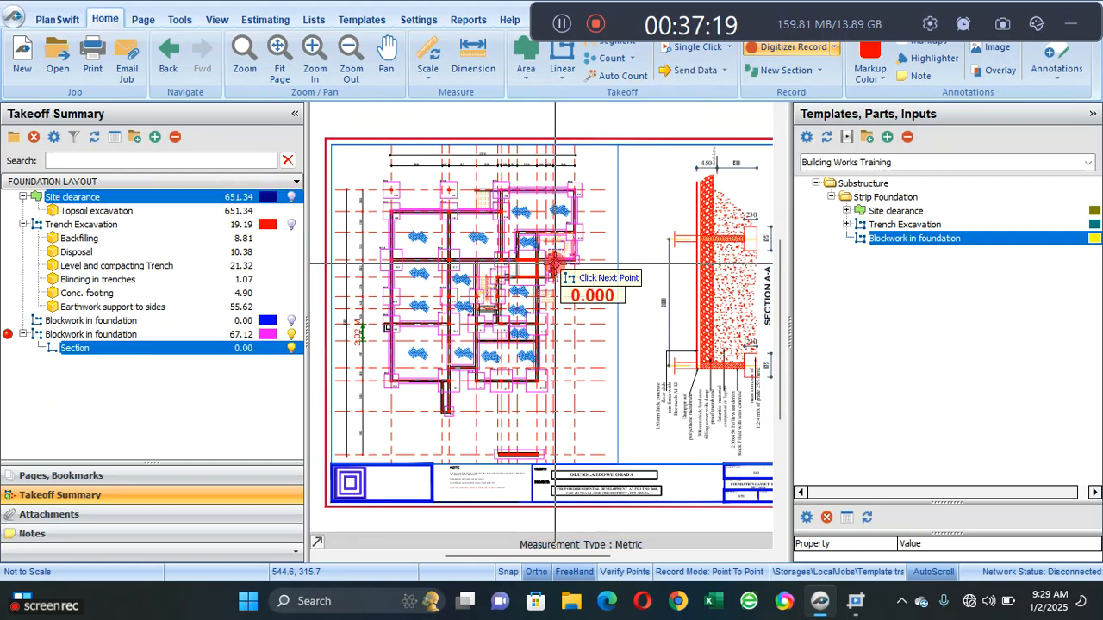
pyautogui.rightClick(479, 283)
pyautogui.click(500, 312)
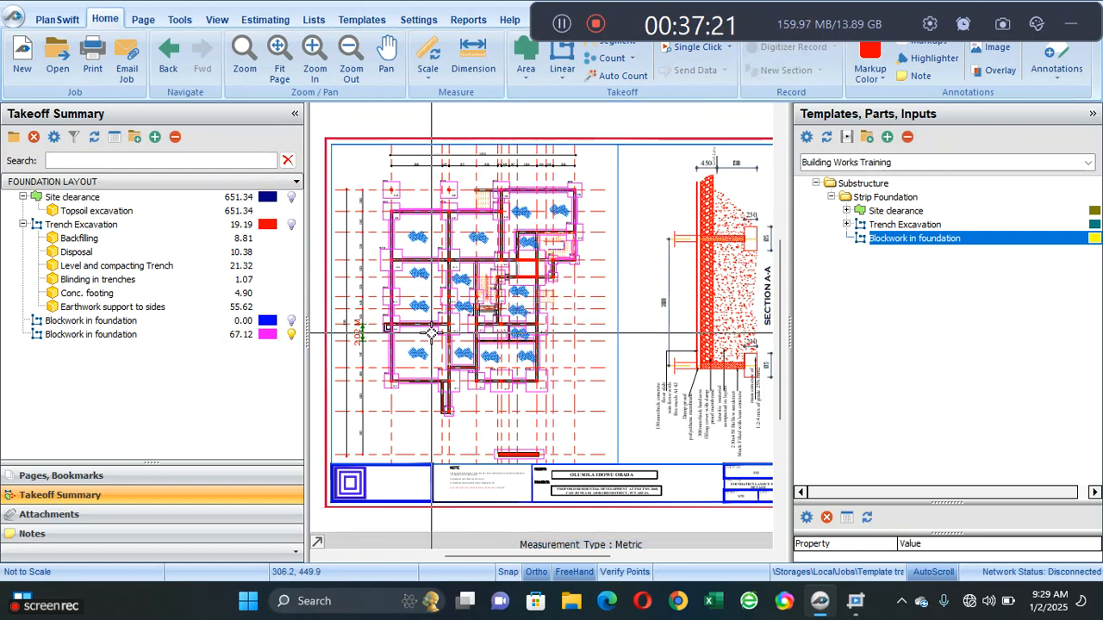
# - Delete the empty Blockwork in foundation takeoff and check the traced one's quantity and walls on the plan
pyautogui.click(211, 321)
pyautogui.rightClick(214, 346)
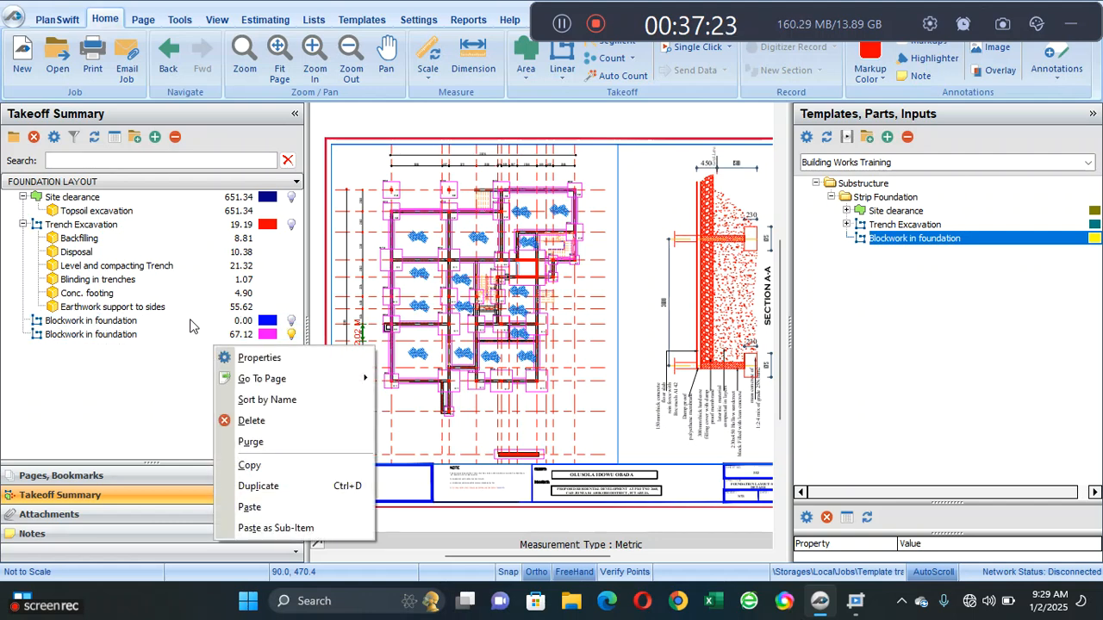
pyautogui.click(189, 322)
pyautogui.rightClick(189, 320)
pyautogui.click(230, 395)
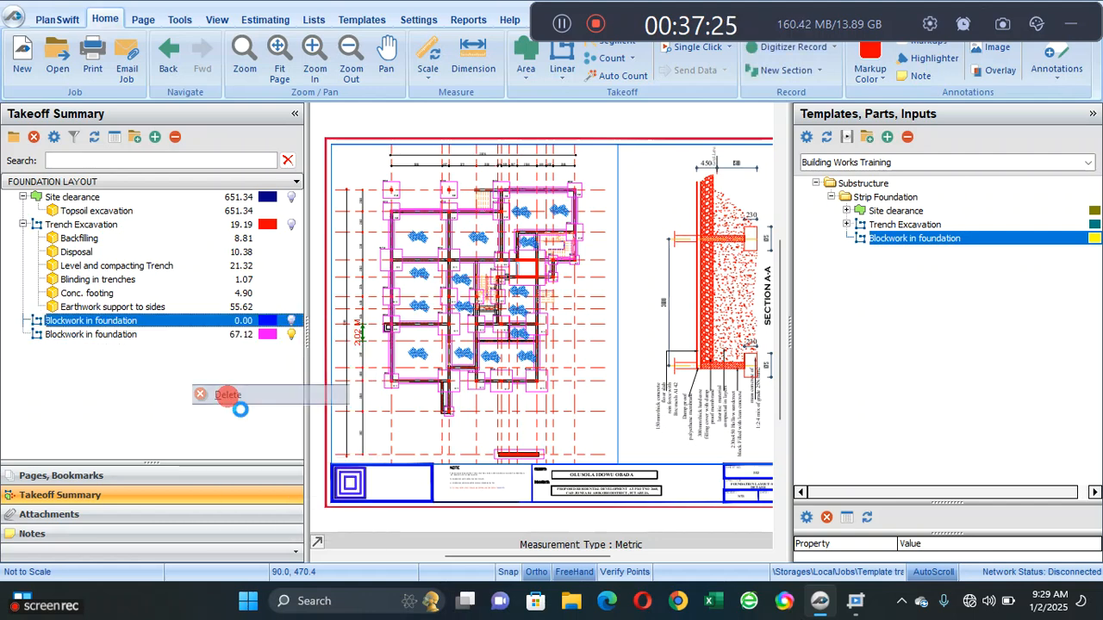
pyautogui.click(596, 303)
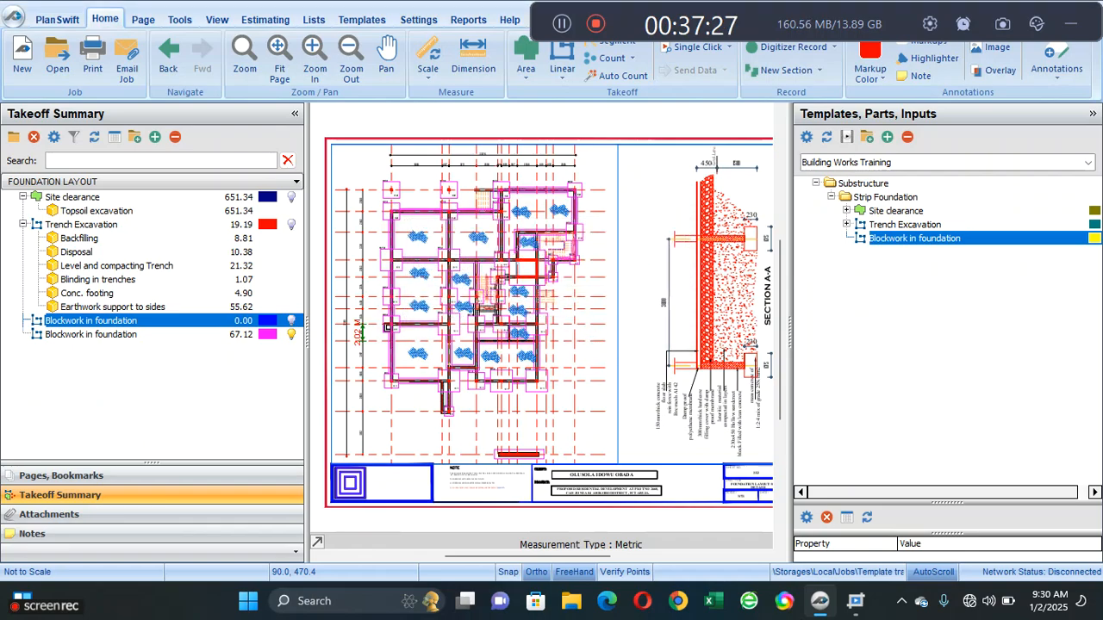
pyautogui.scroll(2, 422, 296)
pyautogui.scroll(-1, 427, 298)
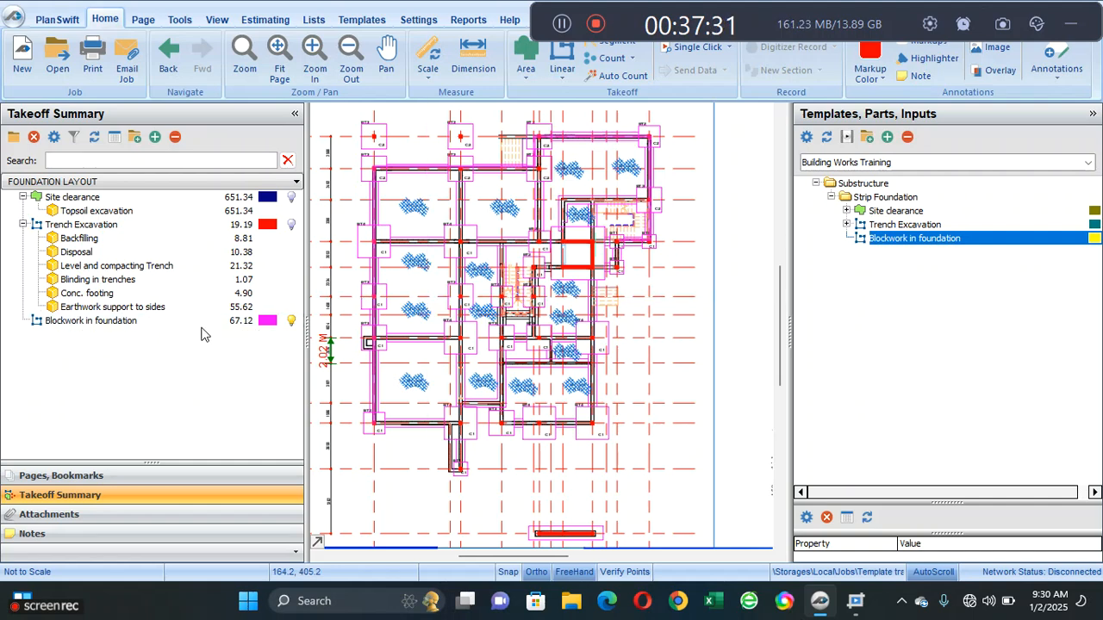
pyautogui.click(248, 322)
pyautogui.scroll(2, 314, 275)
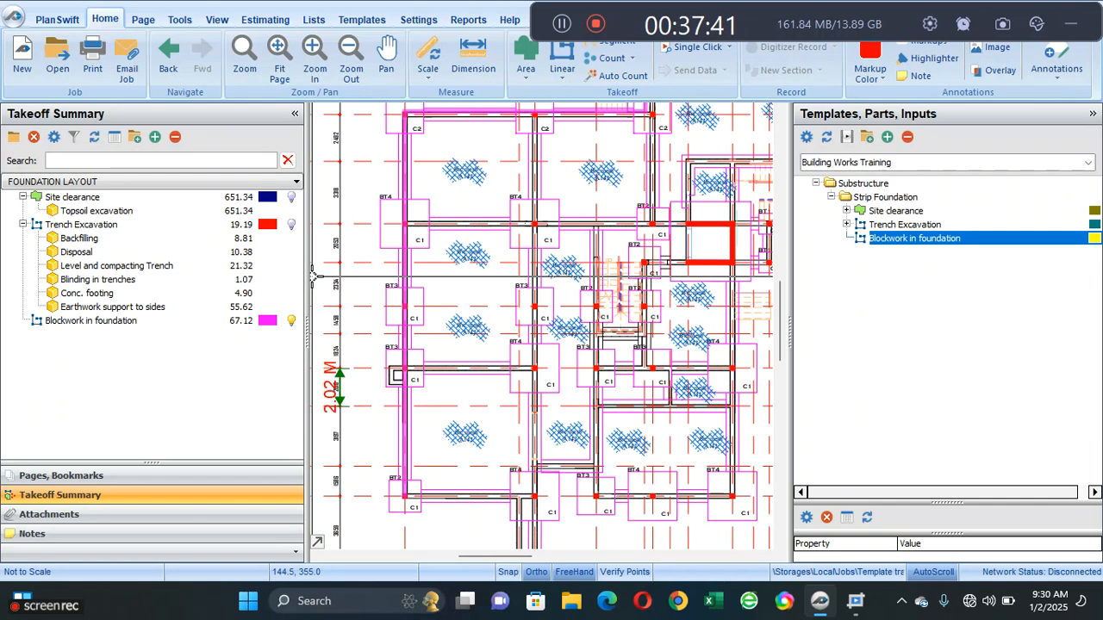
# - Add a new area item named Hardcore filling to the Strip Foundation folder of the Building Works Training template
pyautogui.click(360, 22)
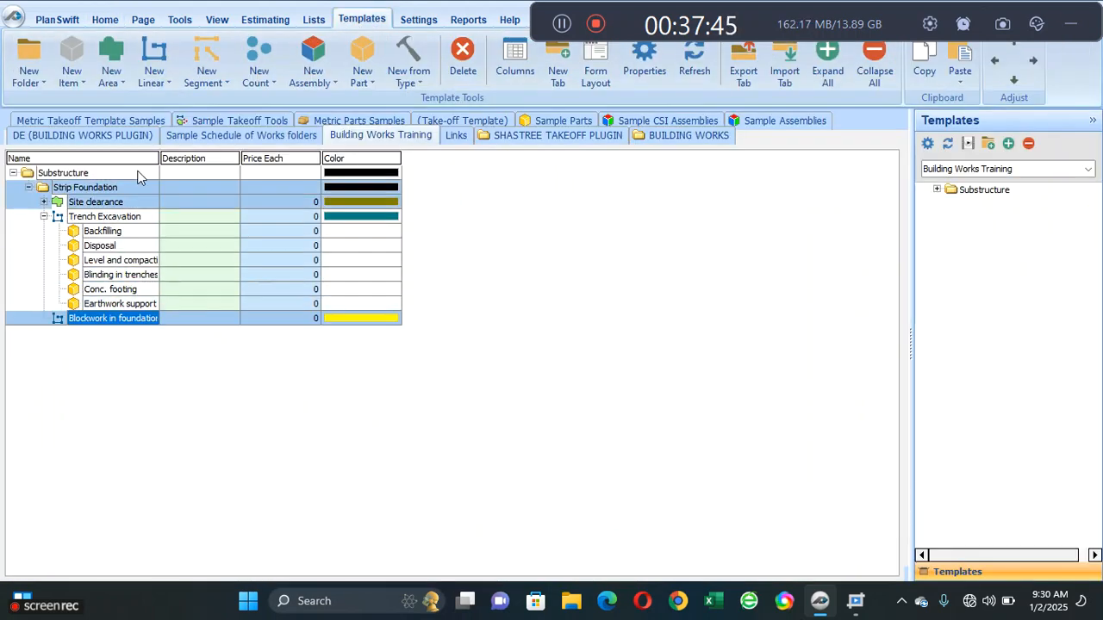
pyautogui.click(110, 57)
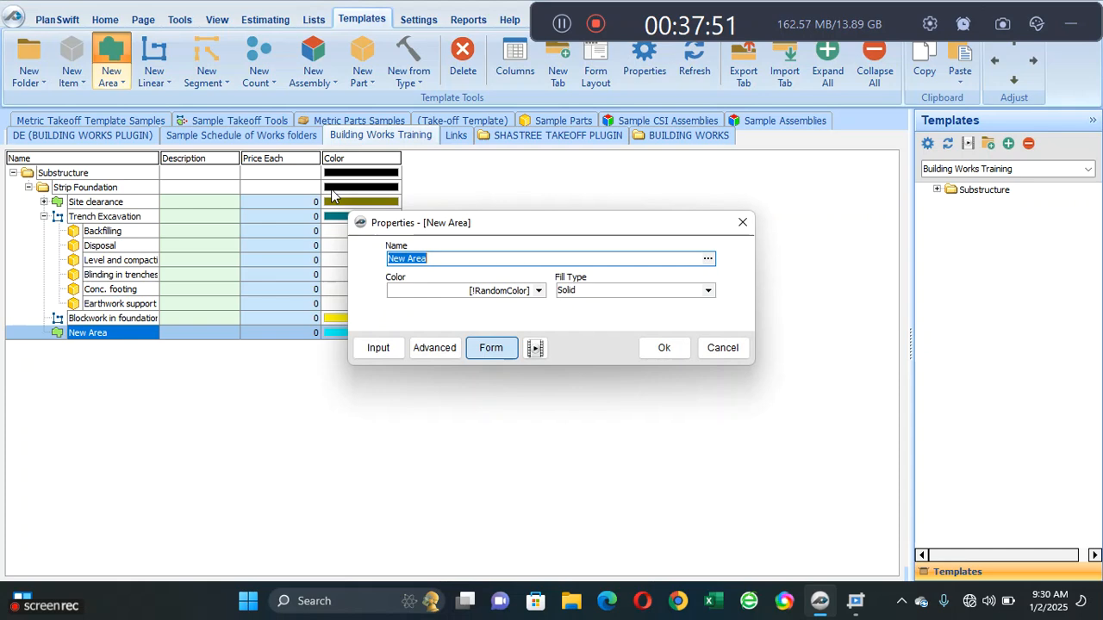
pyautogui.write('H')
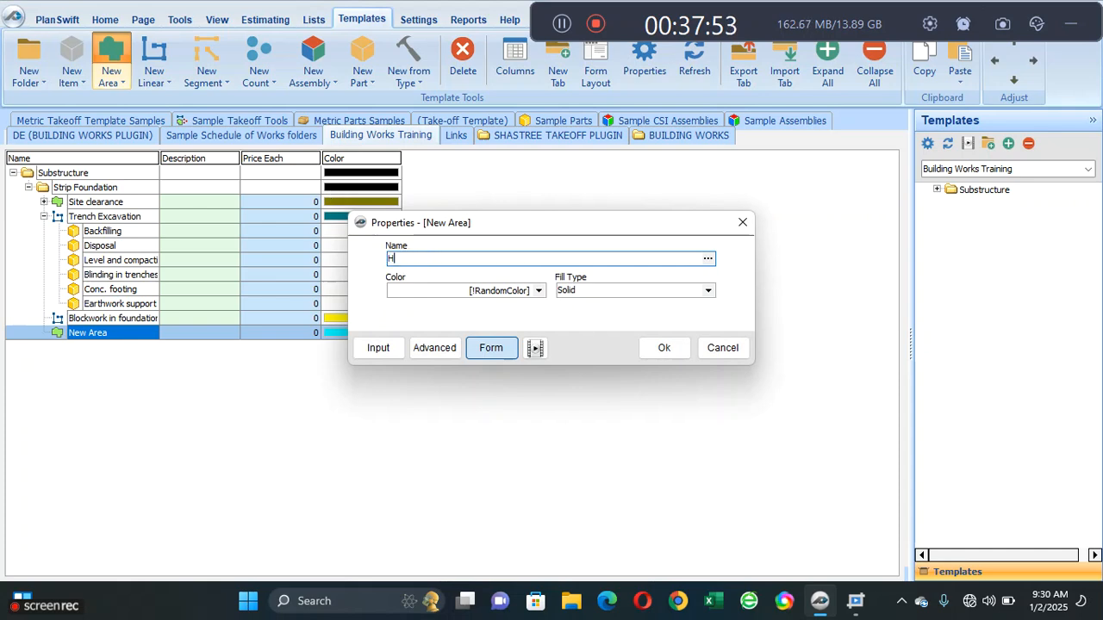
pyautogui.write('ardcor')
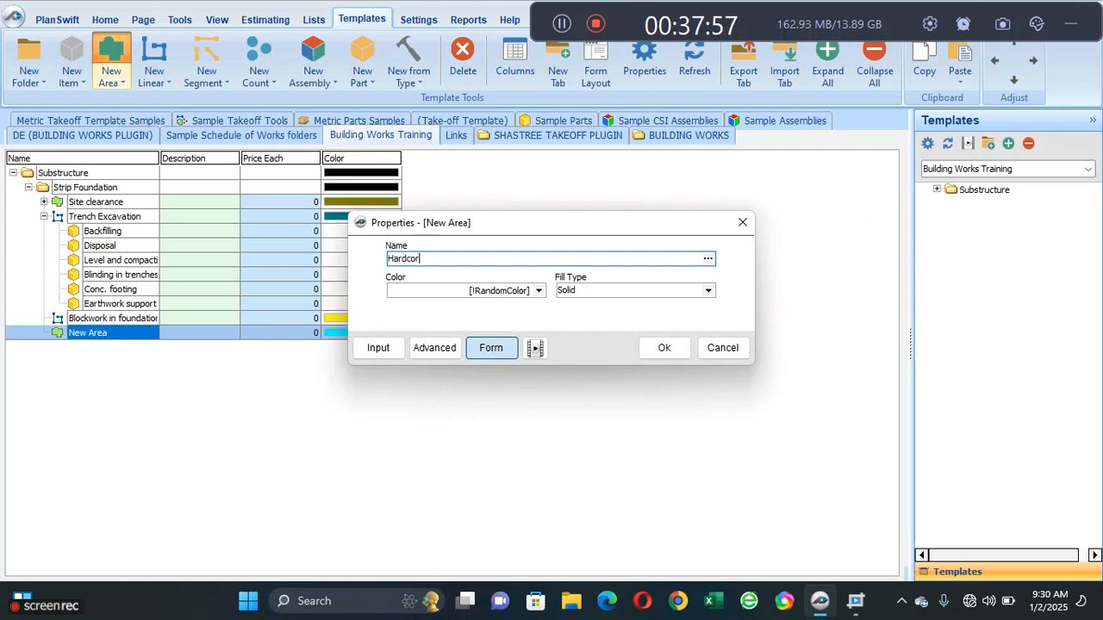
pyautogui.write('e filling')
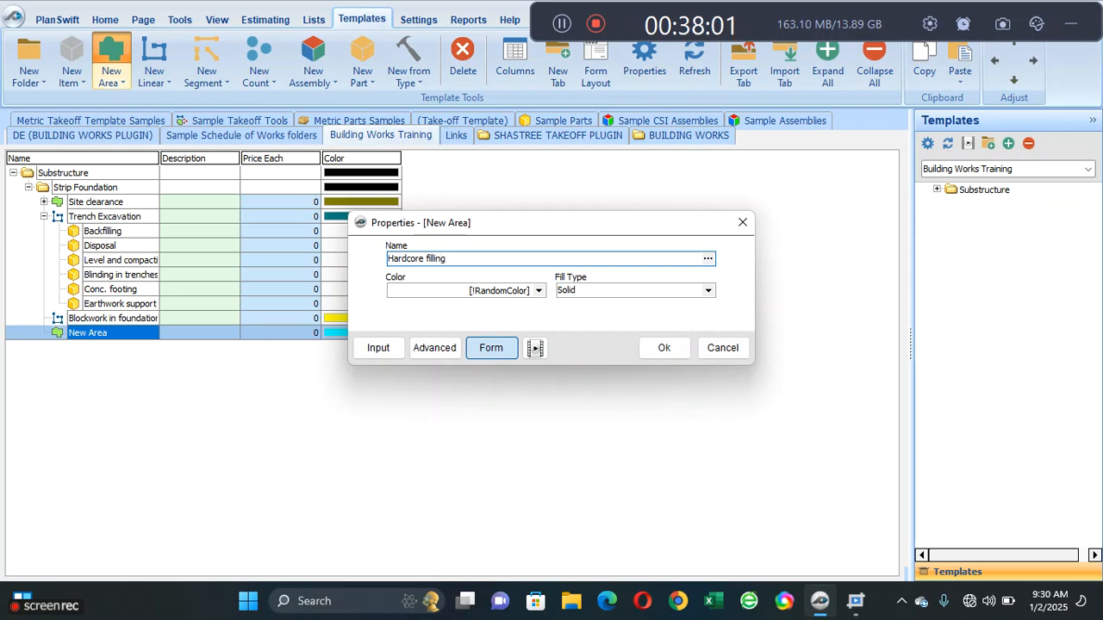
# - Add a number property named Thickness to the Estimating group of the Hardcore filling item
pyautogui.click(443, 347)
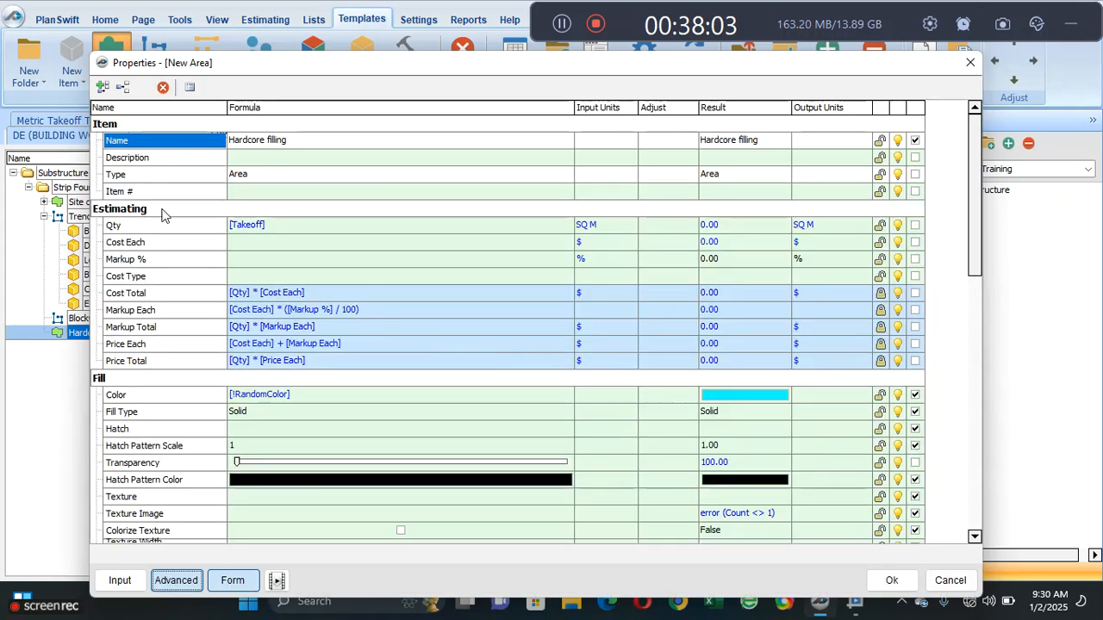
pyautogui.click(142, 243)
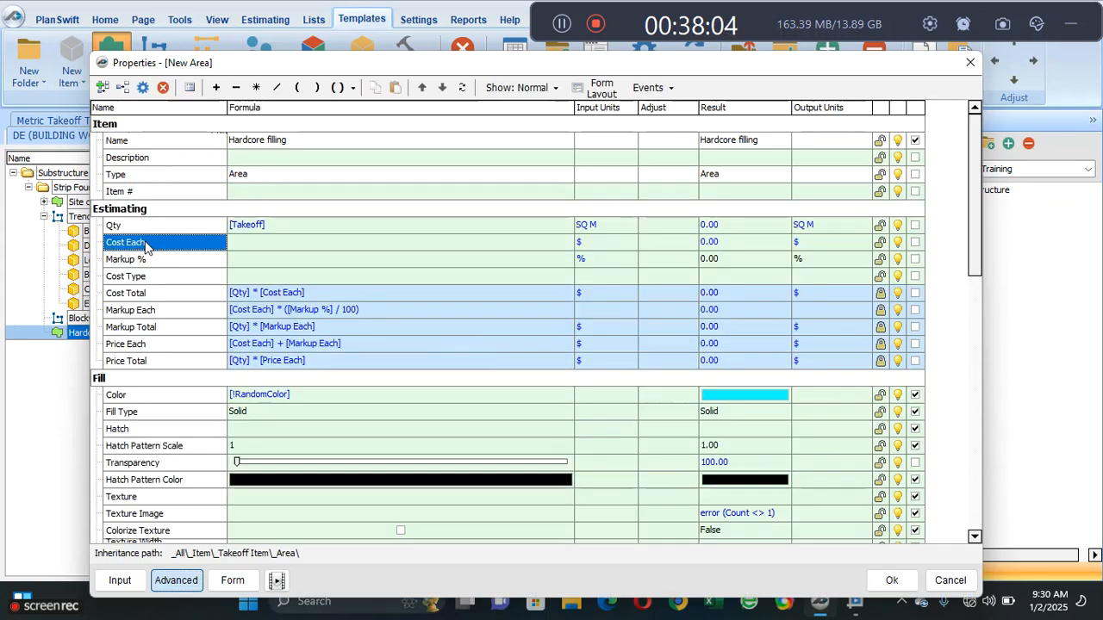
pyautogui.click(104, 87)
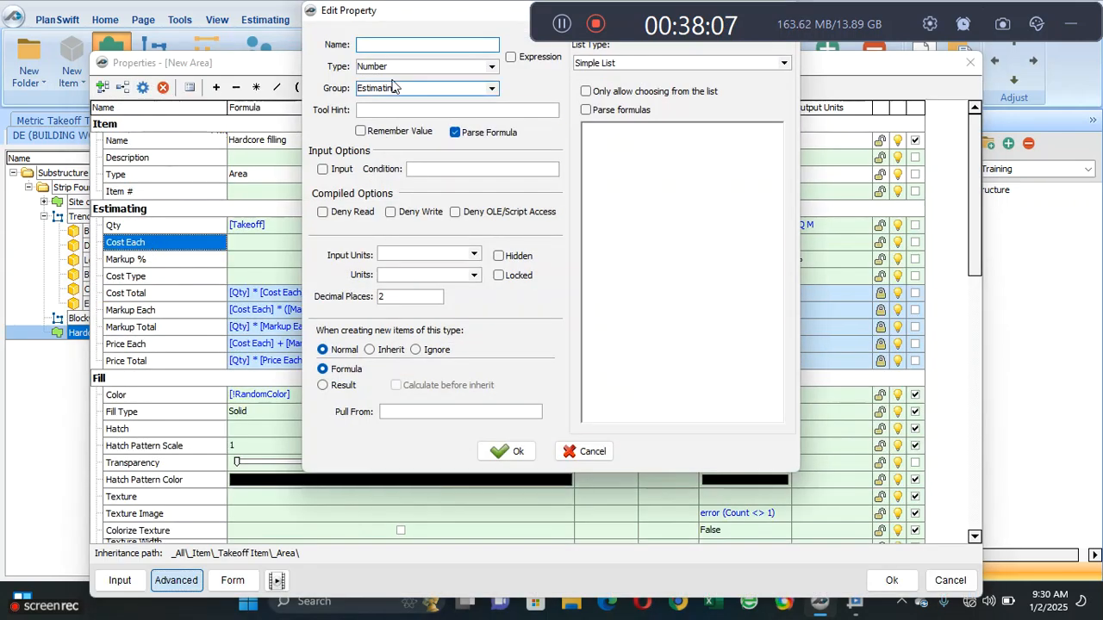
pyautogui.write('Thi')
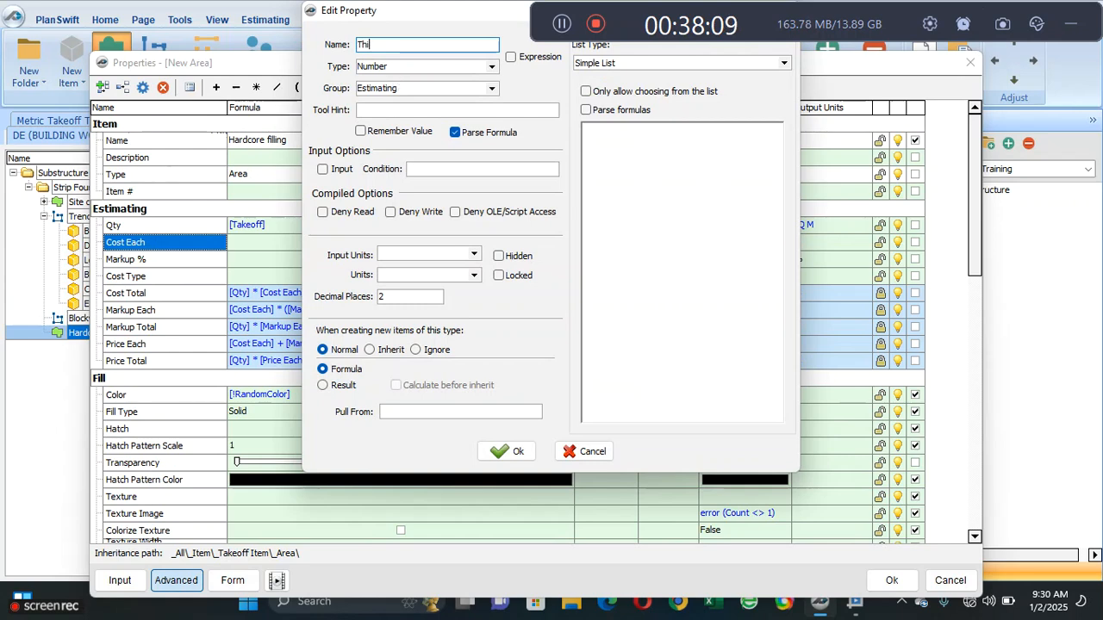
pyautogui.write('ckness')
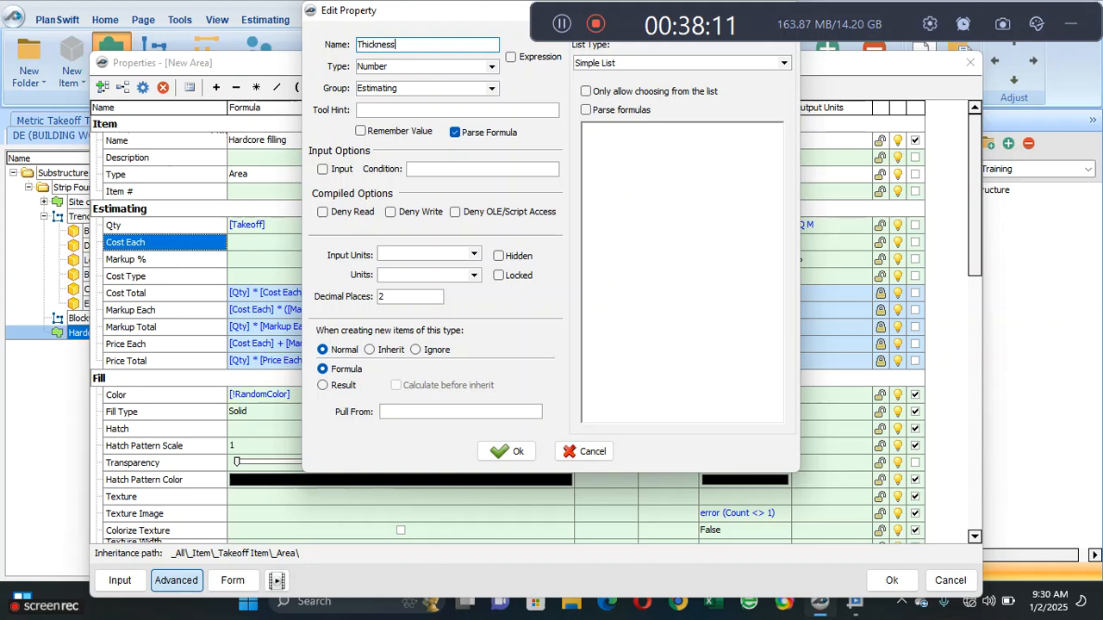
pyautogui.click(517, 451)
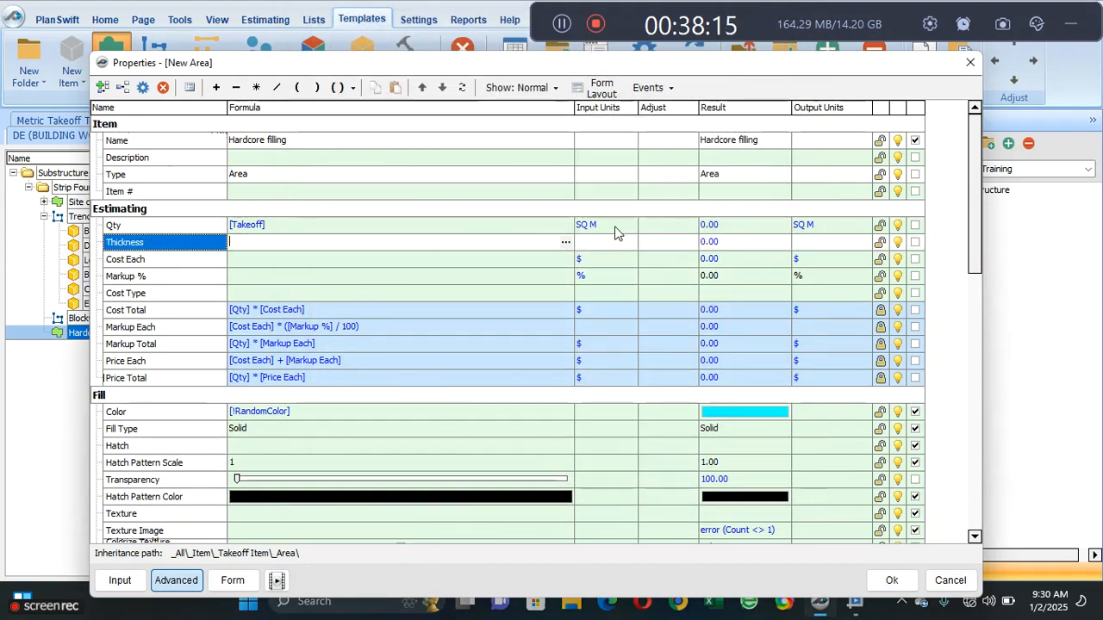
pyautogui.click(615, 224)
pyautogui.click(628, 226)
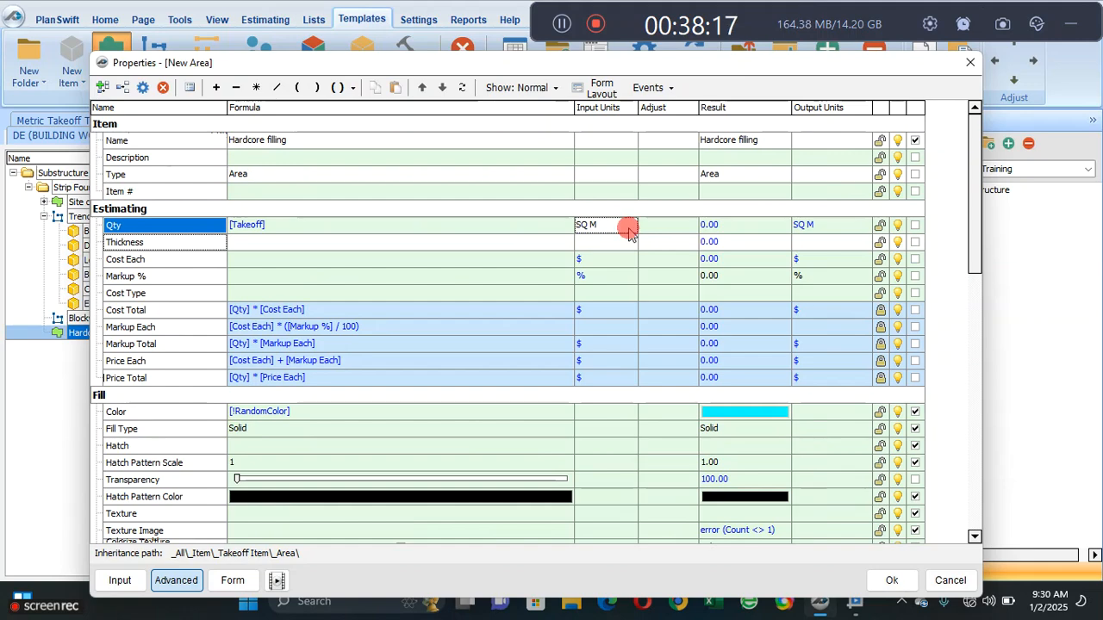
pyautogui.doubleClick(534, 227)
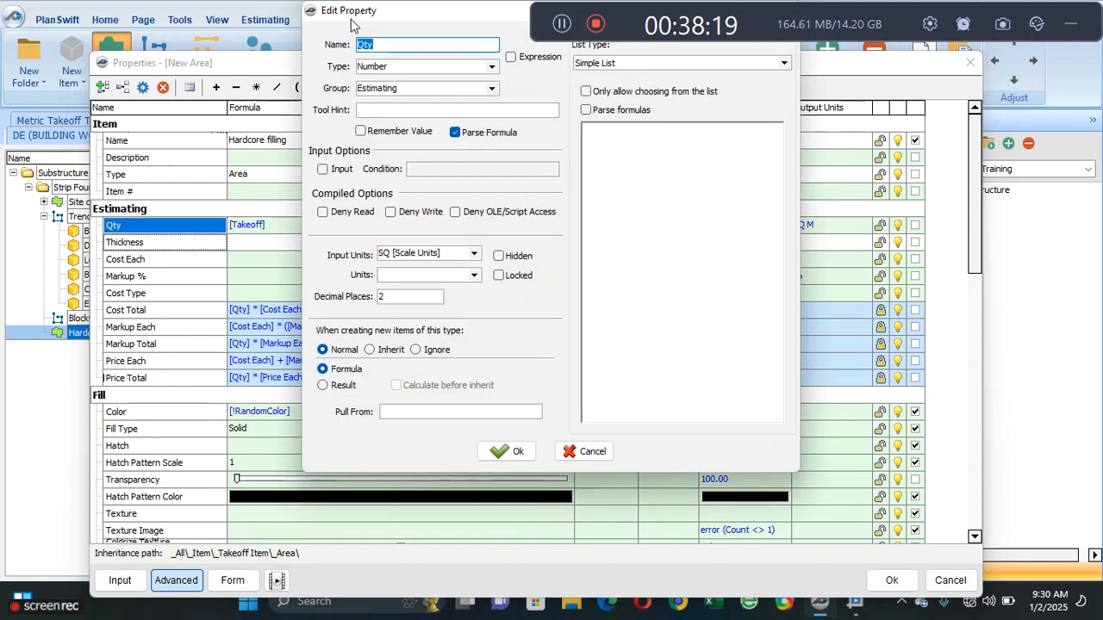
pyautogui.moveTo(350, 19); pyautogui.dragTo(241, 112)
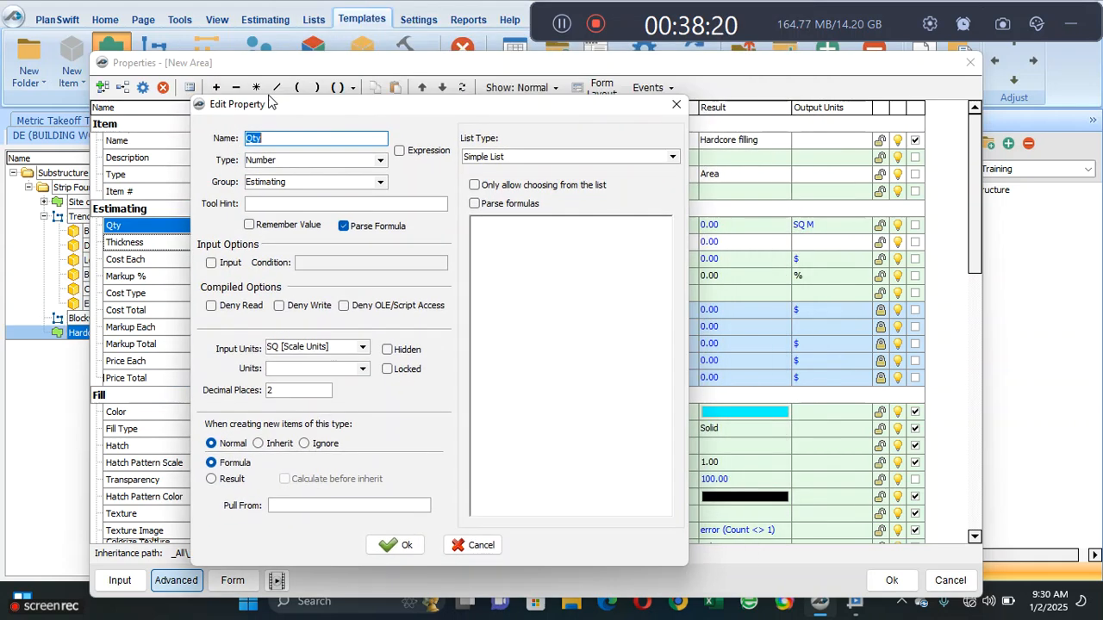
pyautogui.click(676, 105)
pyautogui.click(728, 225)
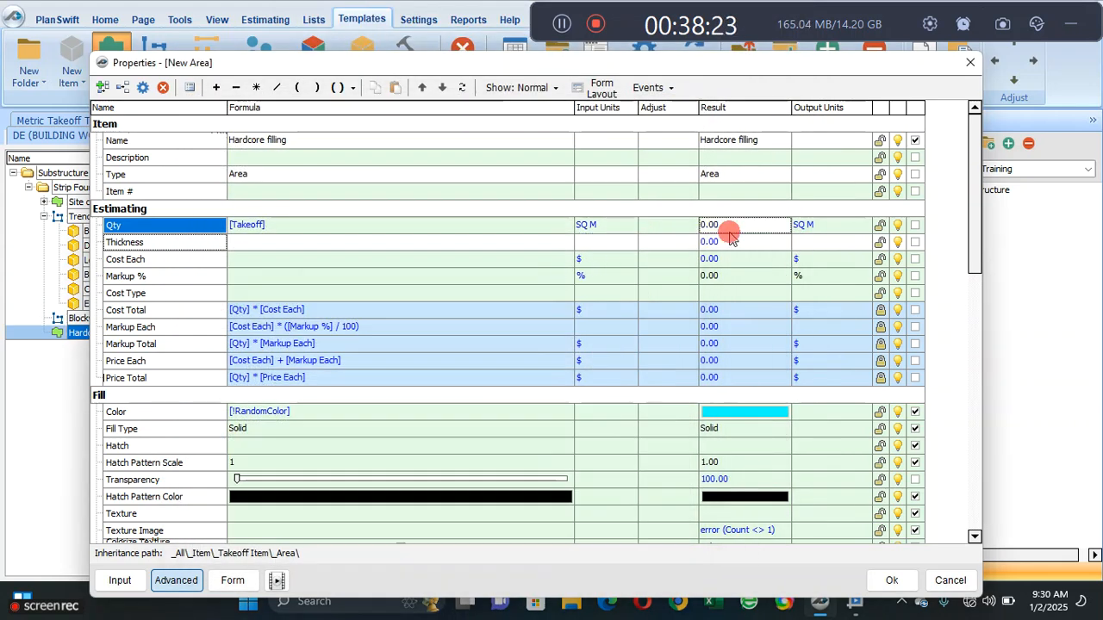
pyautogui.click(604, 226)
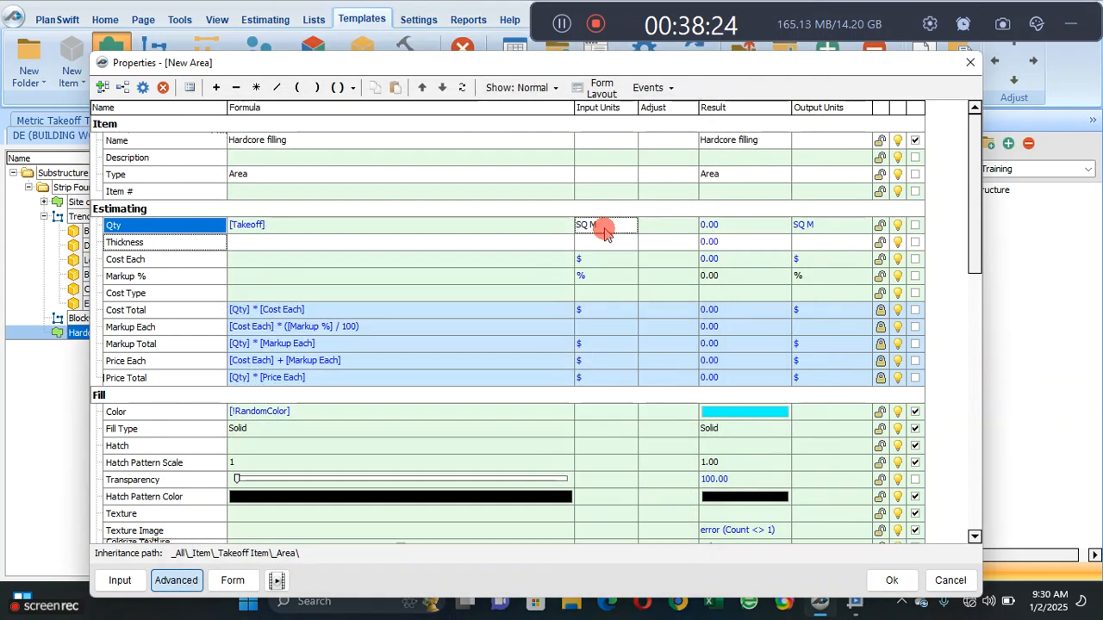
pyautogui.click(853, 228)
# - Make Thickness an input property and set the Qty formula to [Takeoff] * [Thickness]
pyautogui.click(915, 243)
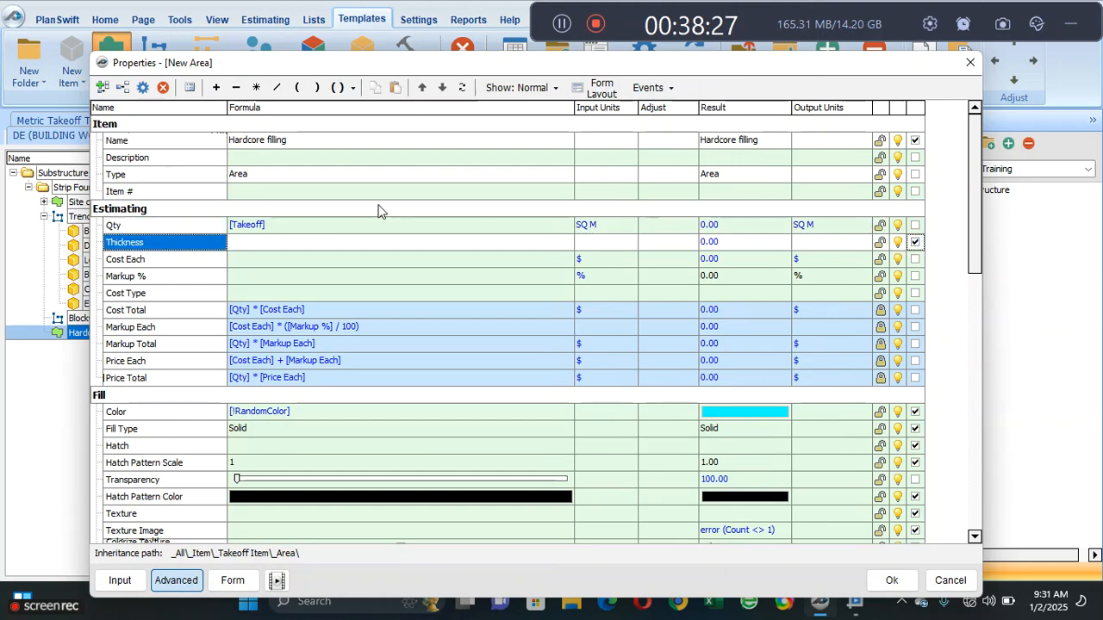
pyautogui.click(367, 241)
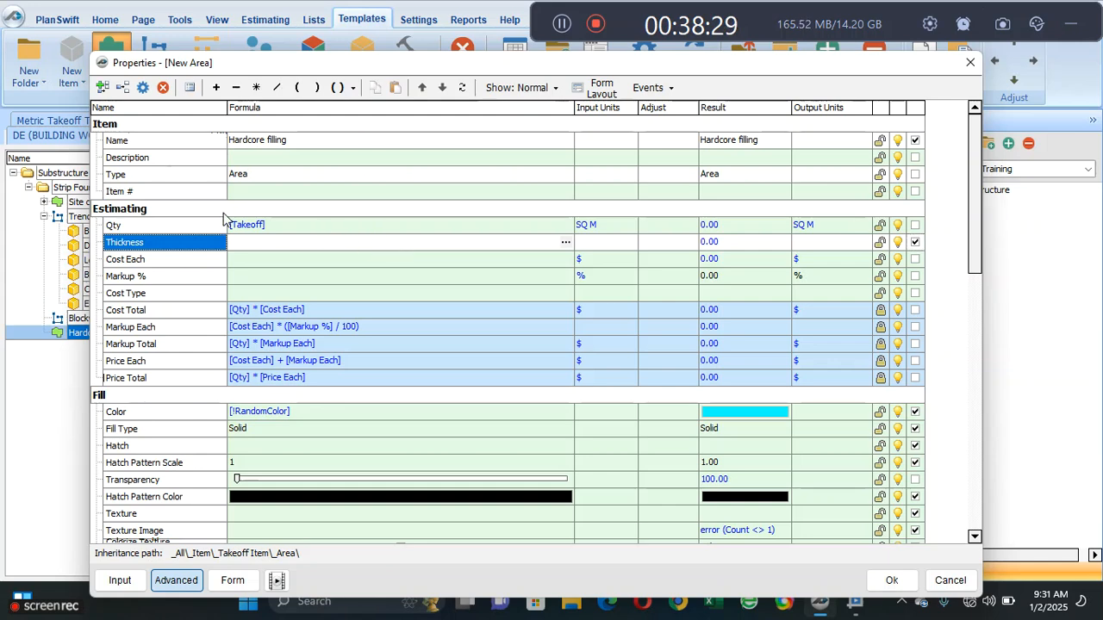
pyautogui.click(274, 225)
pyautogui.click(255, 89)
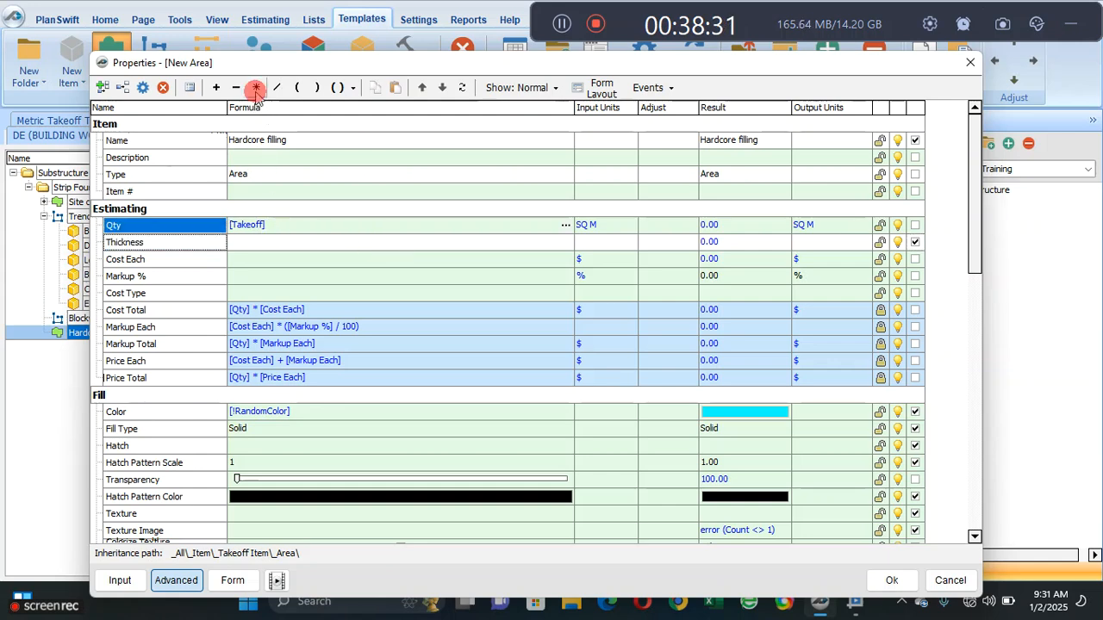
pyautogui.moveTo(173, 243); pyautogui.dragTo(320, 229)
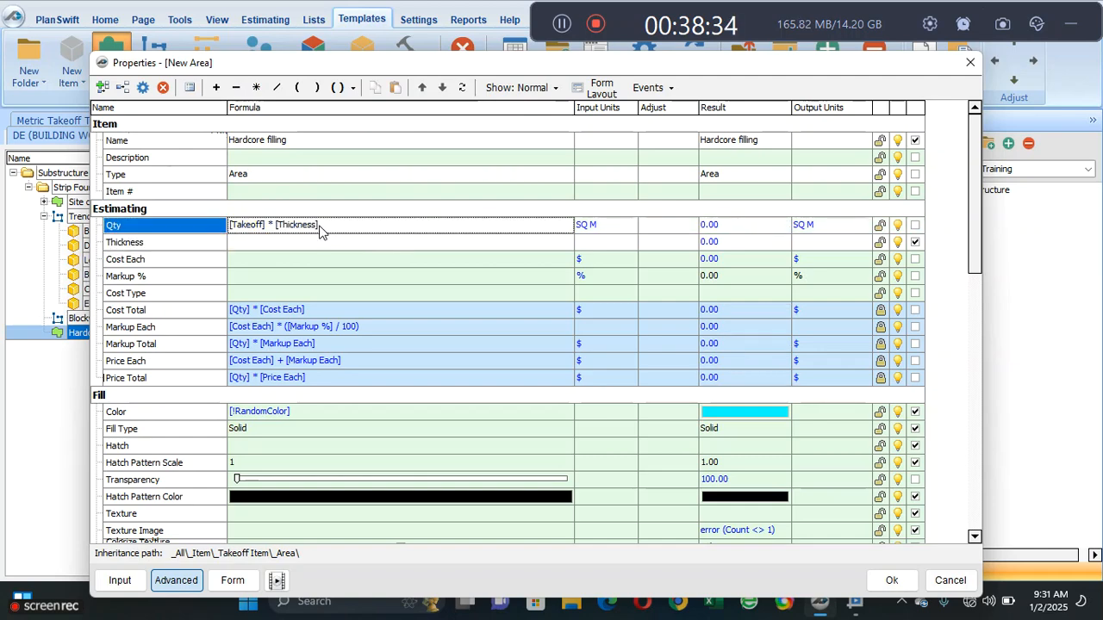
# - Set the input units to CU M for Qty and M for Thickness
pyautogui.click(598, 224)
pyautogui.click(629, 224)
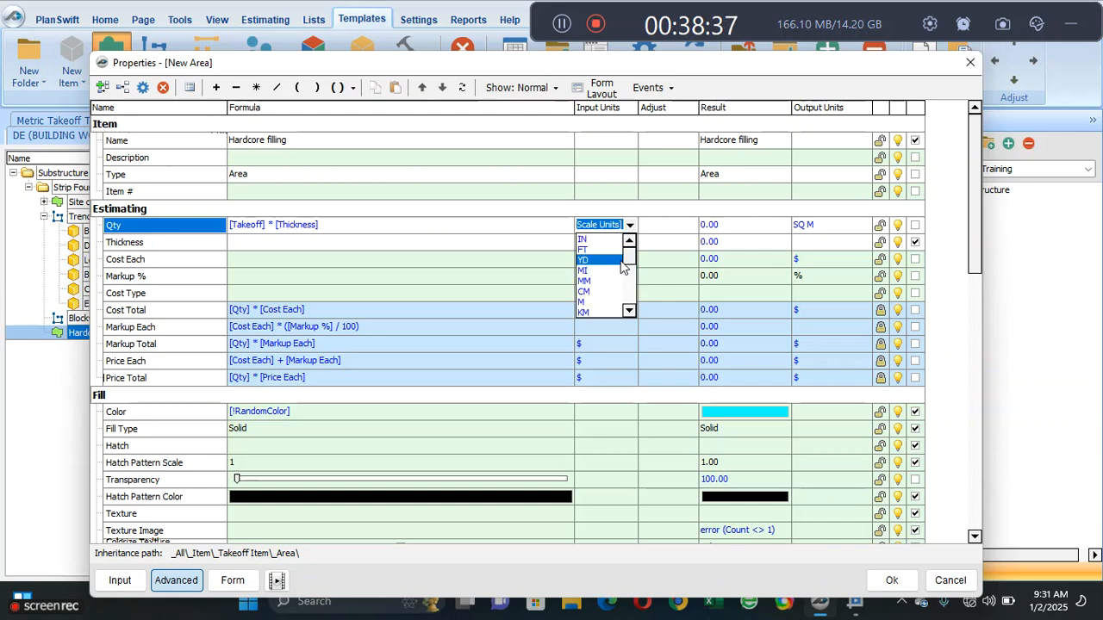
pyautogui.moveTo(627, 254); pyautogui.dragTo(622, 287)
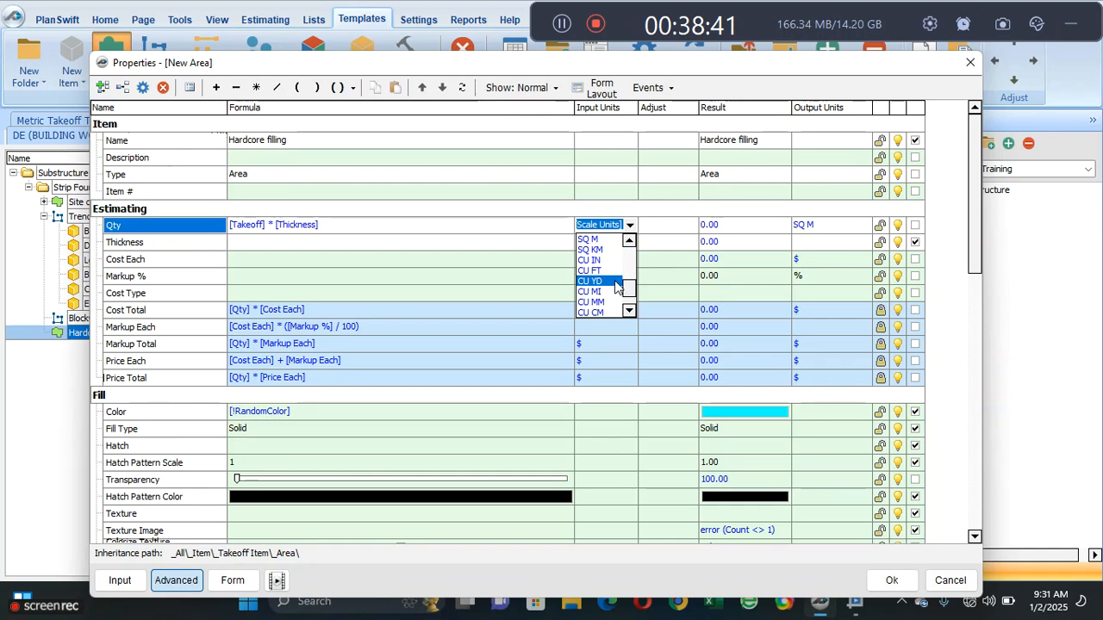
pyautogui.moveTo(630, 288); pyautogui.dragTo(629, 304)
pyautogui.click(600, 293)
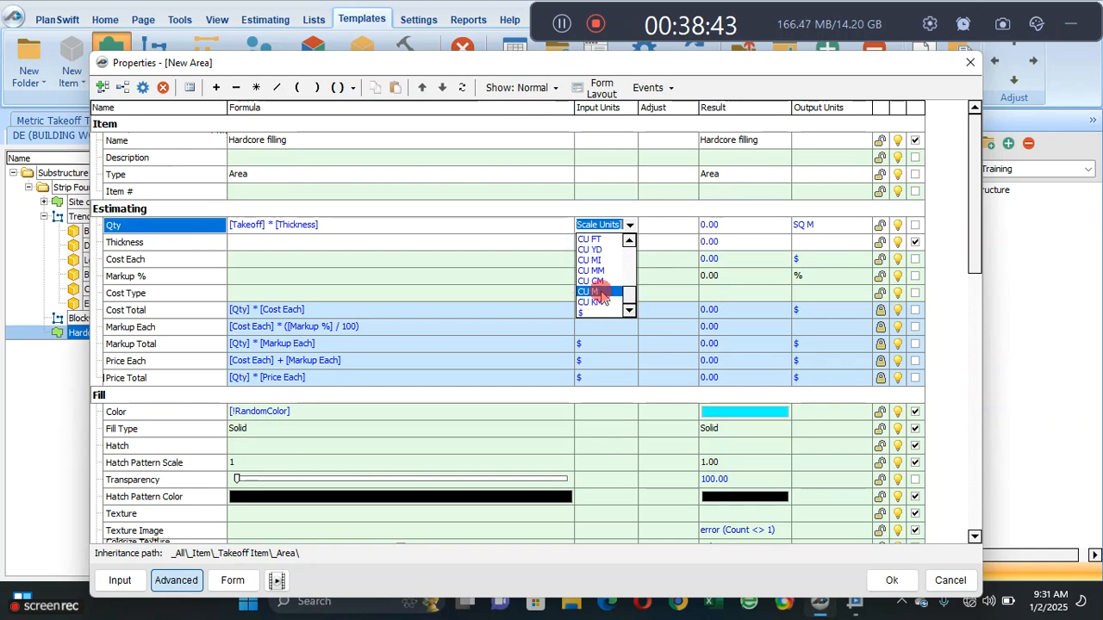
pyautogui.click(603, 246)
pyautogui.click(629, 243)
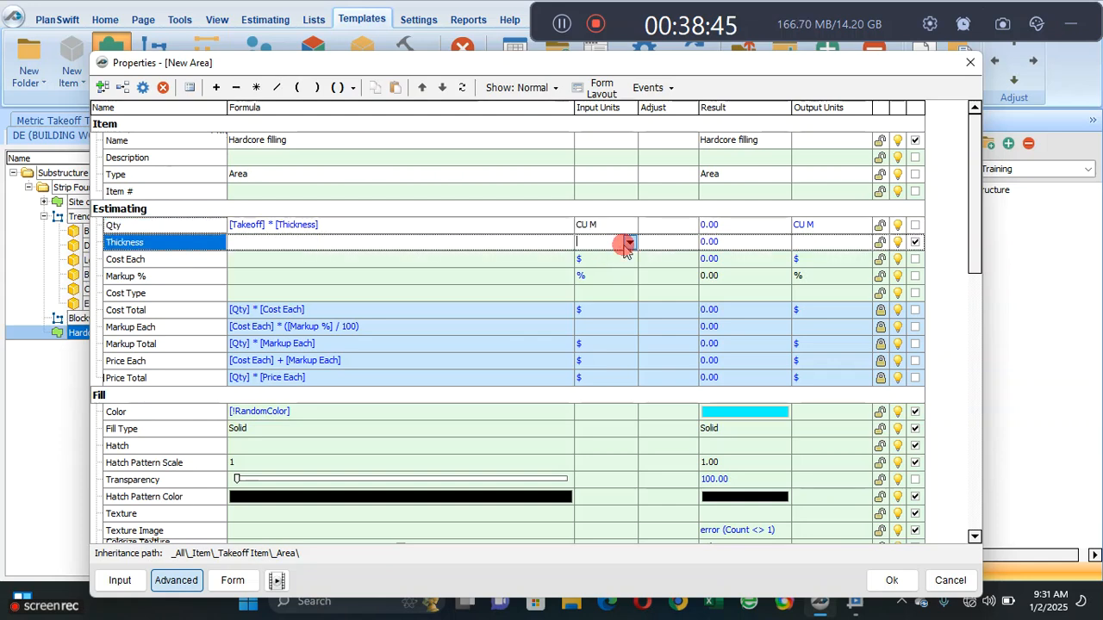
pyautogui.click(589, 320)
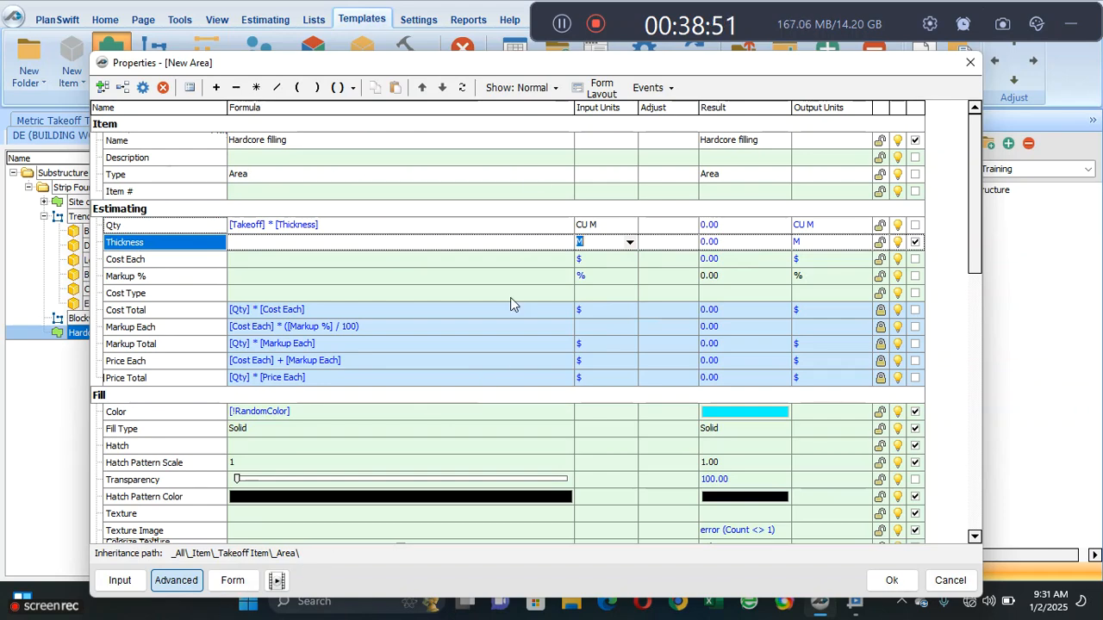
# - Show the units for Thickness in the item's form layout and save the Hardcore filling item
pyautogui.click(589, 89)
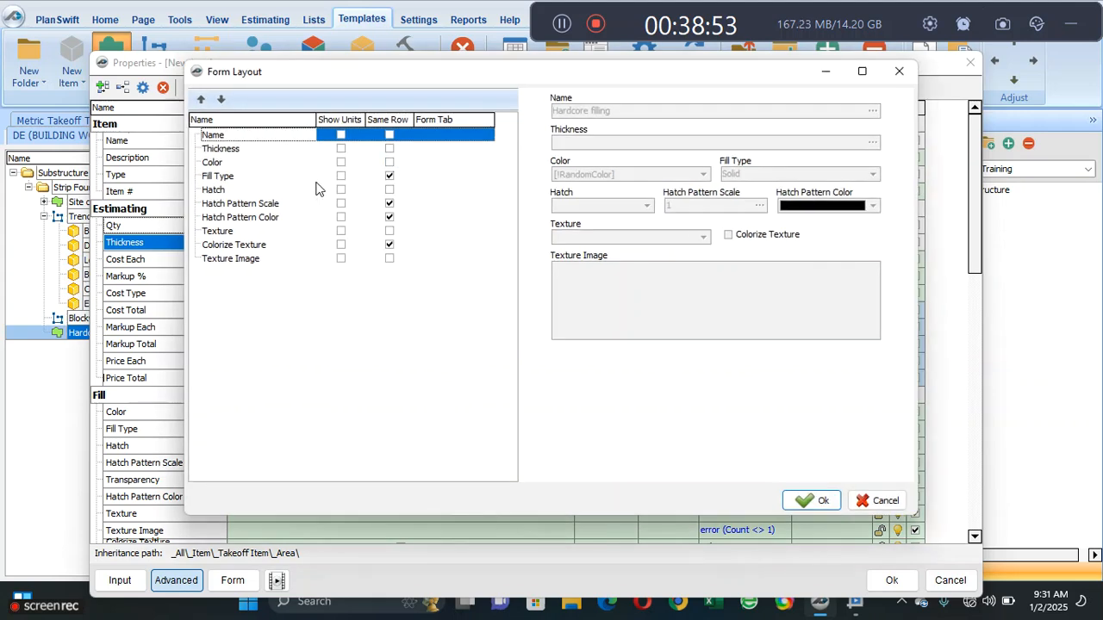
pyautogui.click(341, 149)
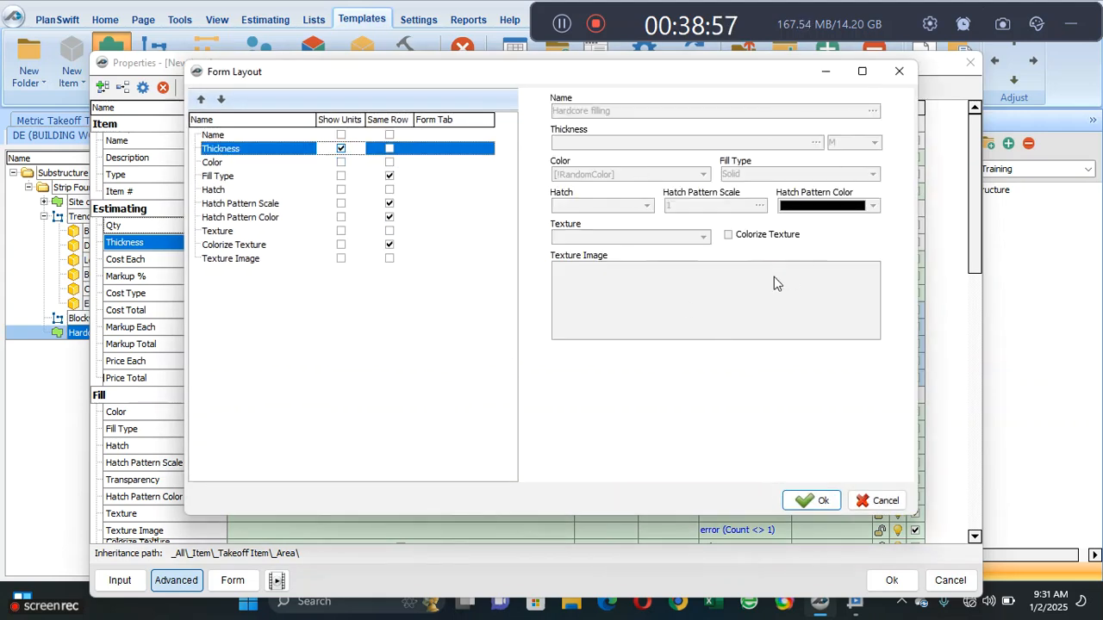
pyautogui.click(802, 499)
pyautogui.click(233, 580)
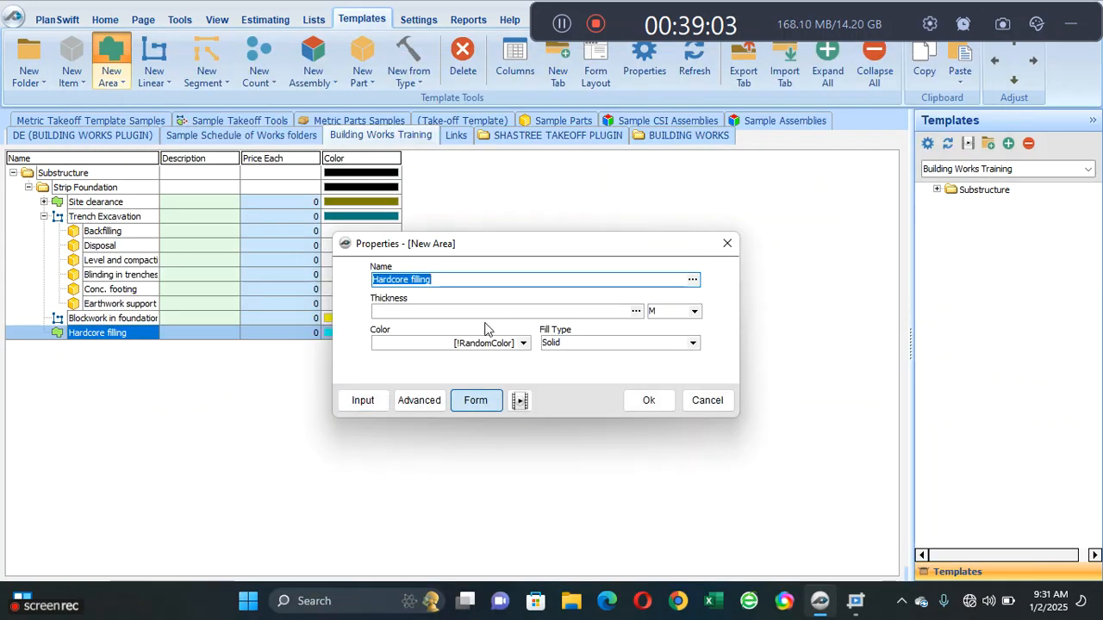
pyautogui.click(646, 400)
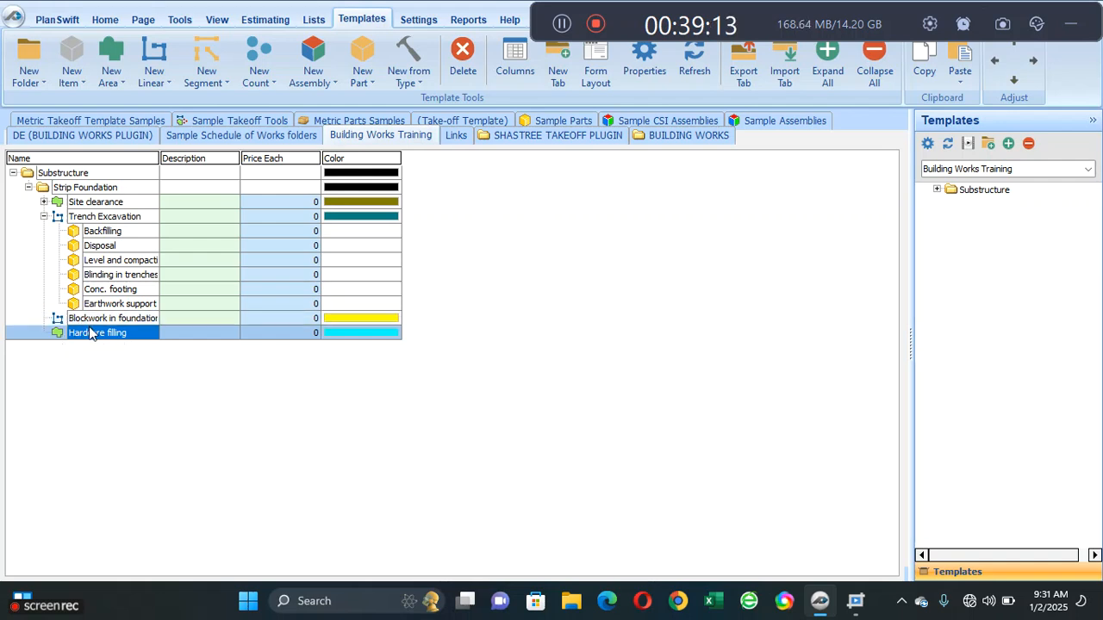
# - Add a part named Laterite filling as a sub-item of Hardcore filling and open its advanced properties
pyautogui.click(44, 217)
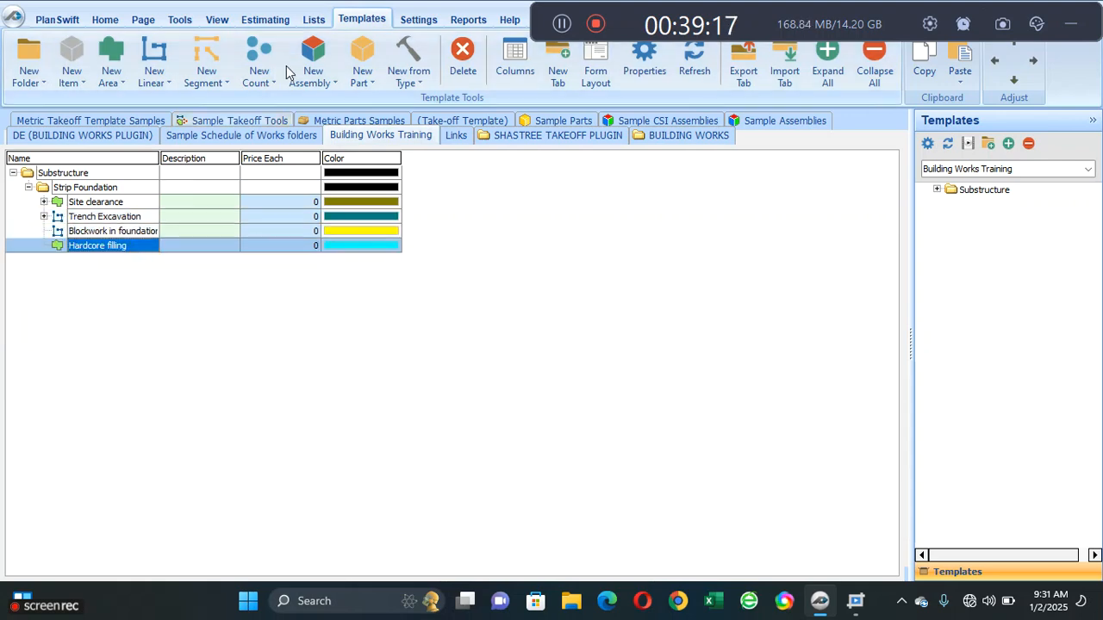
pyautogui.click(361, 76)
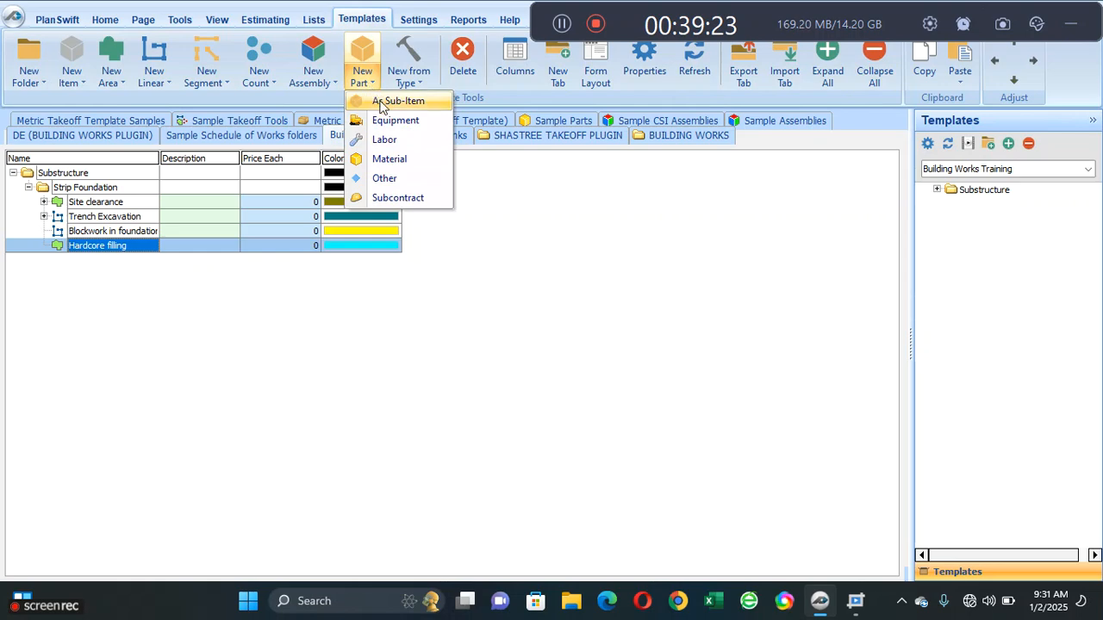
pyautogui.click(383, 103)
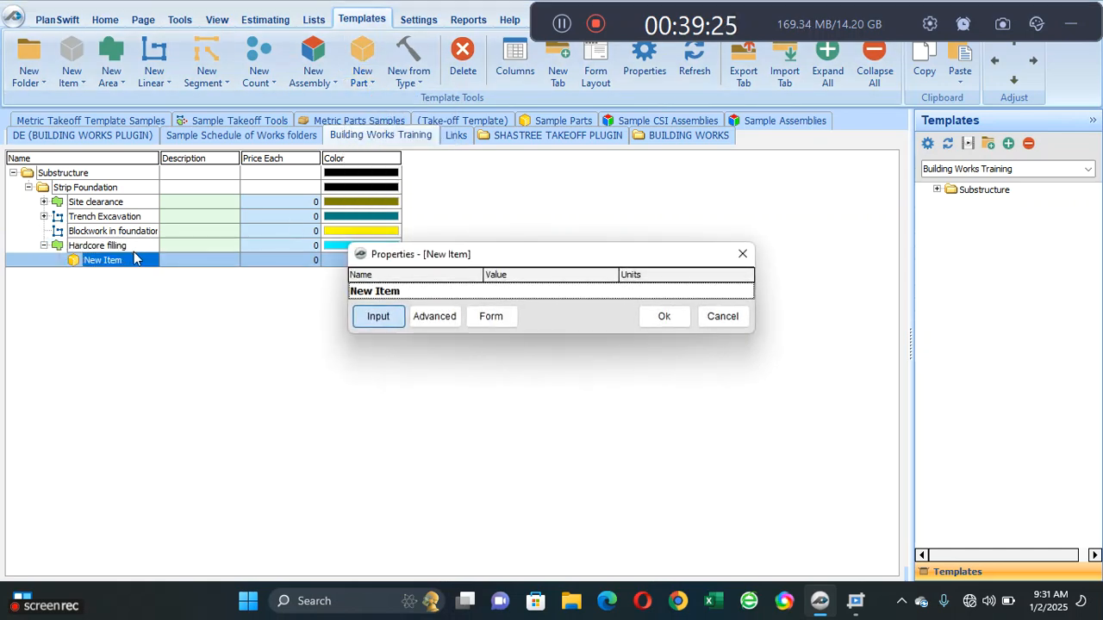
pyautogui.click(418, 293)
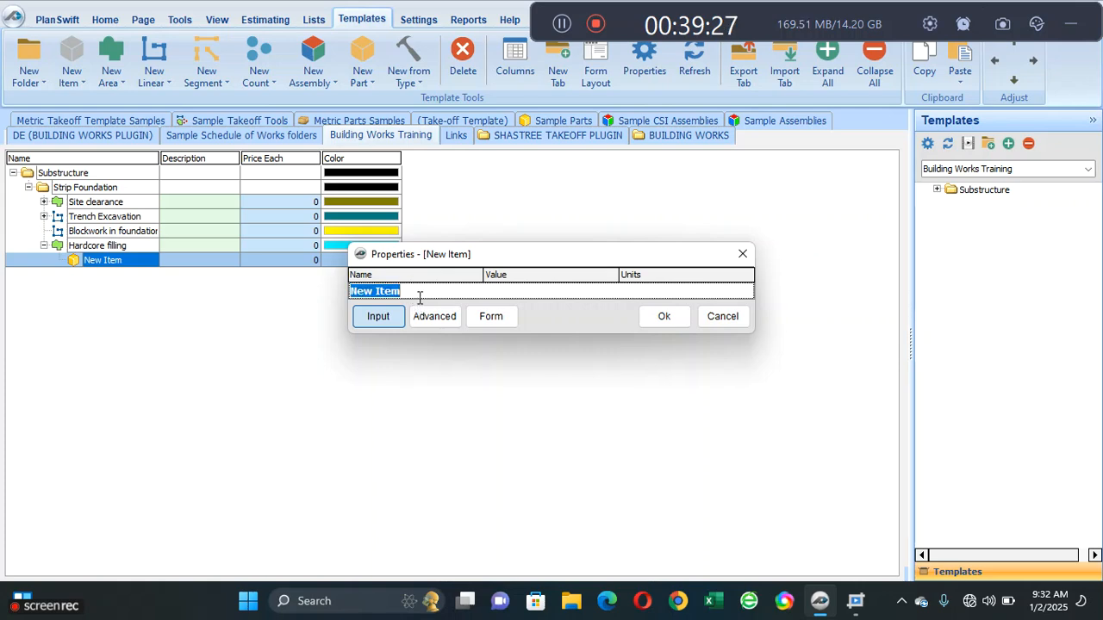
pyautogui.write('Laterite filling')
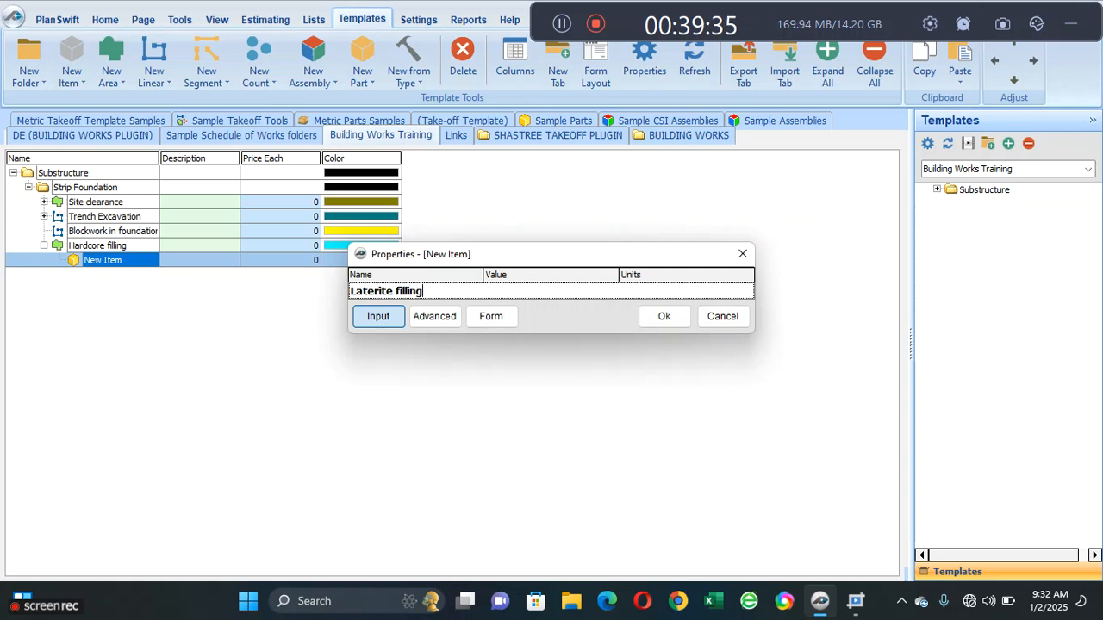
pyautogui.click(454, 321)
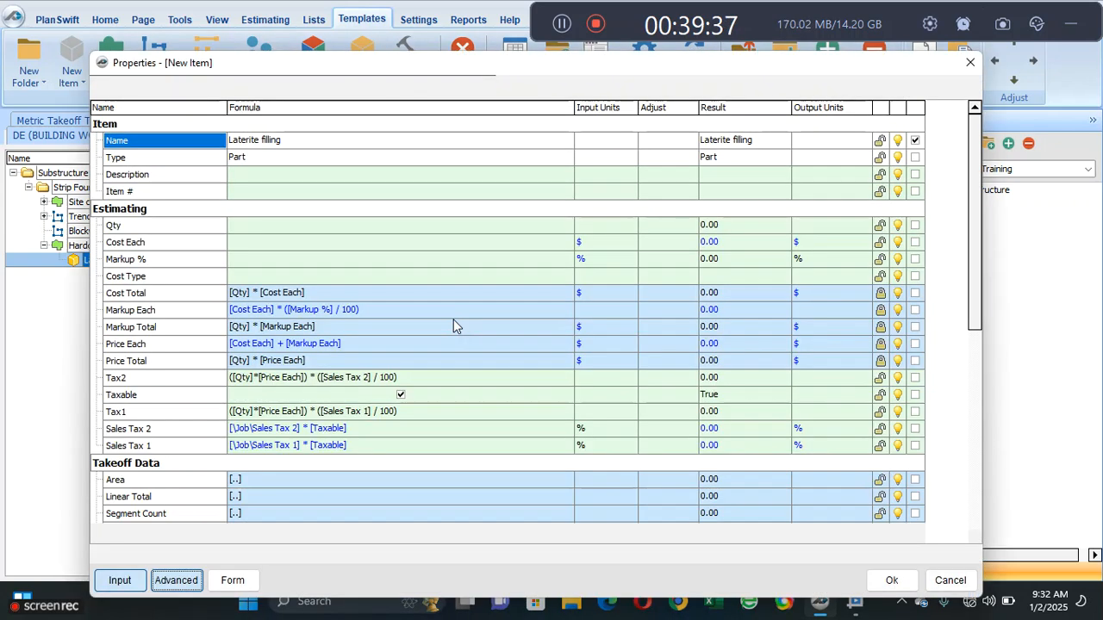
# - Set the Qty formula of Laterite filling to the parent Hardcore filling item's area, [..\Area]
pyautogui.click(363, 231)
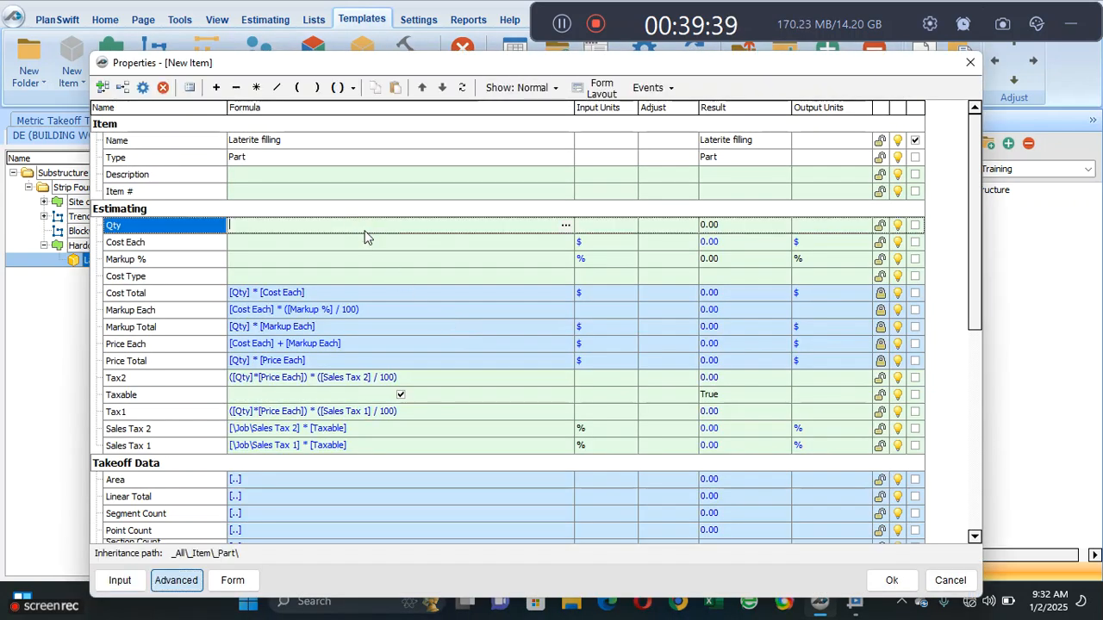
pyautogui.click(565, 226)
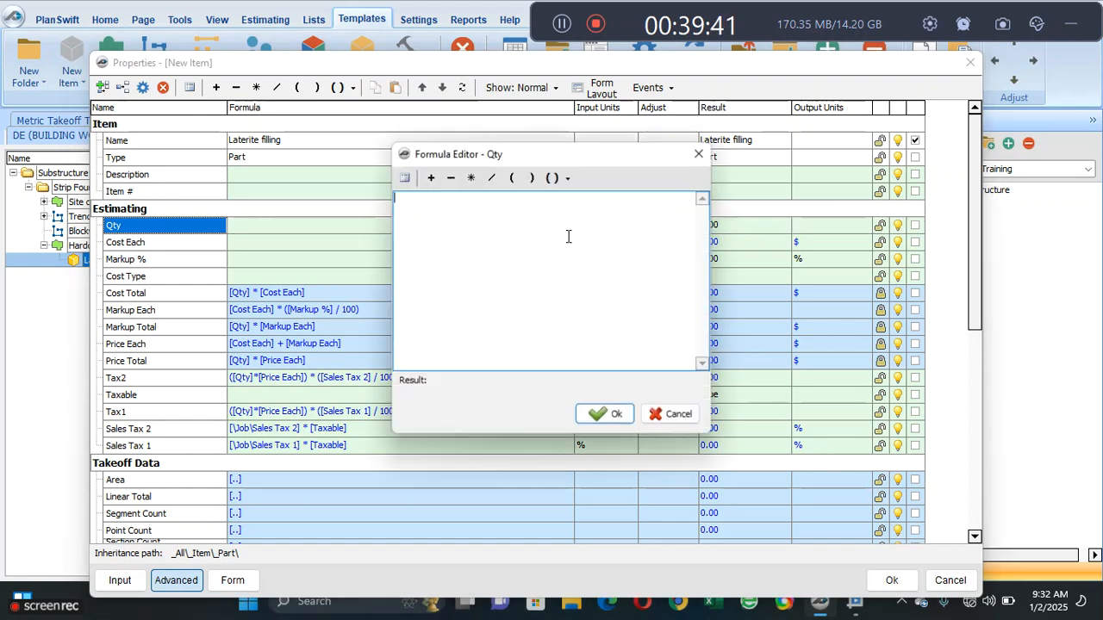
pyautogui.click(403, 179)
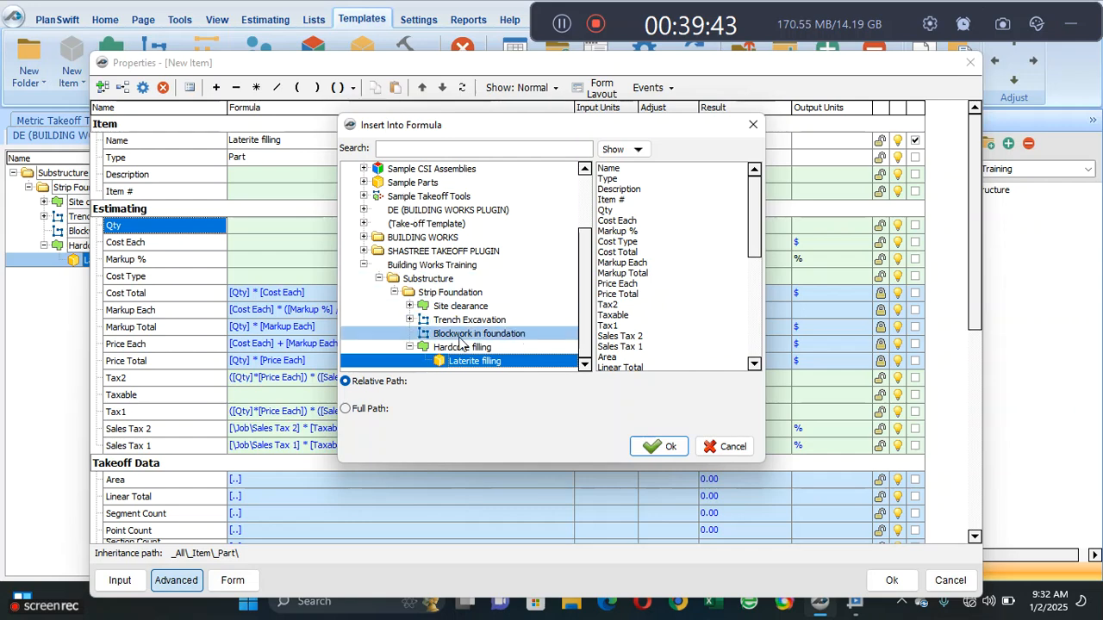
pyautogui.click(463, 347)
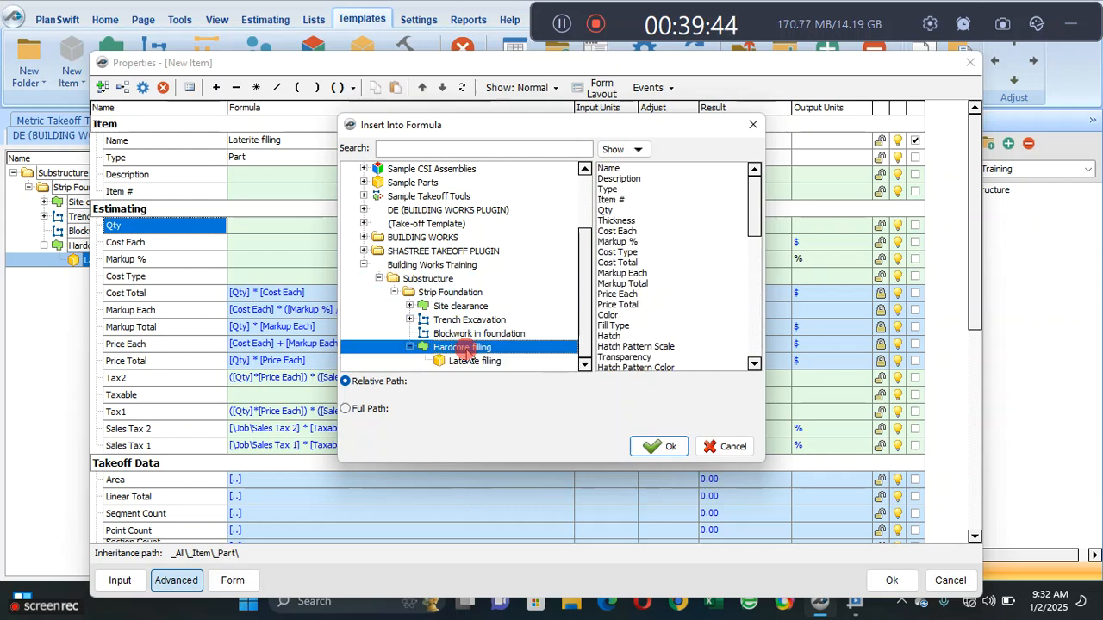
pyautogui.moveTo(754, 222); pyautogui.dragTo(752, 302)
pyautogui.click(608, 231)
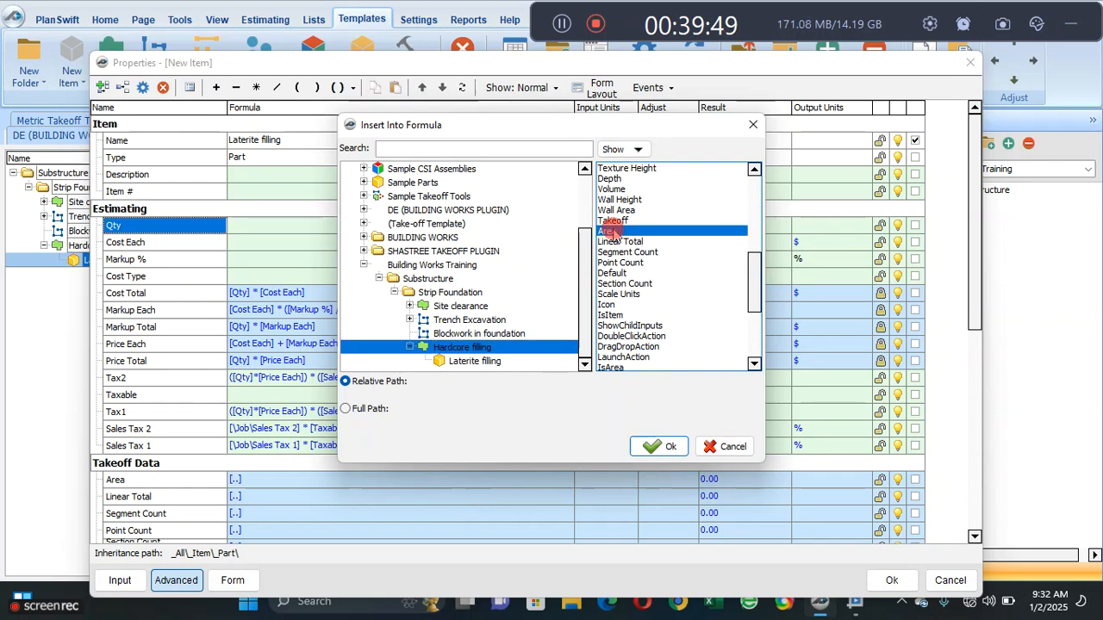
pyautogui.click(659, 446)
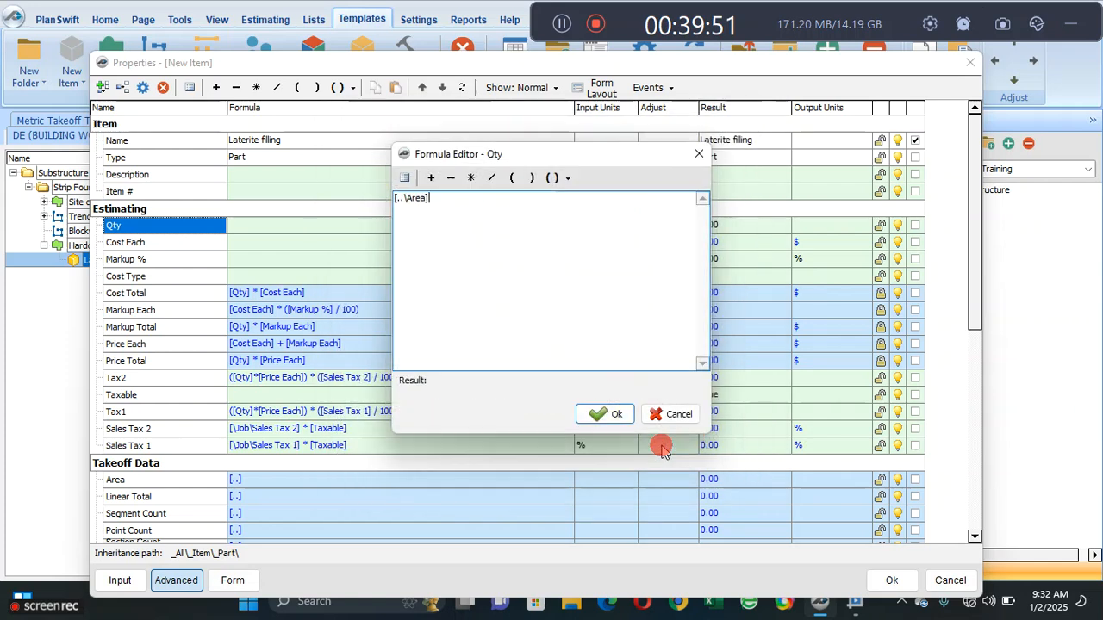
pyautogui.click(603, 413)
# - Add a number property named Thickness in the Estimating group below Qty and make it an input
pyautogui.click(194, 241)
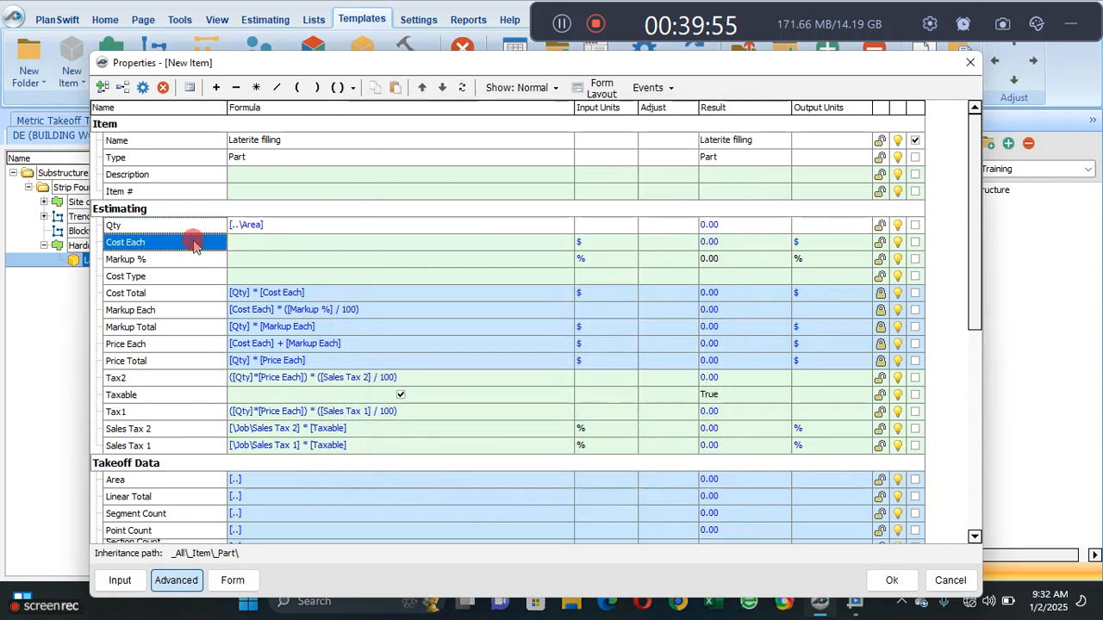
pyautogui.click(124, 89)
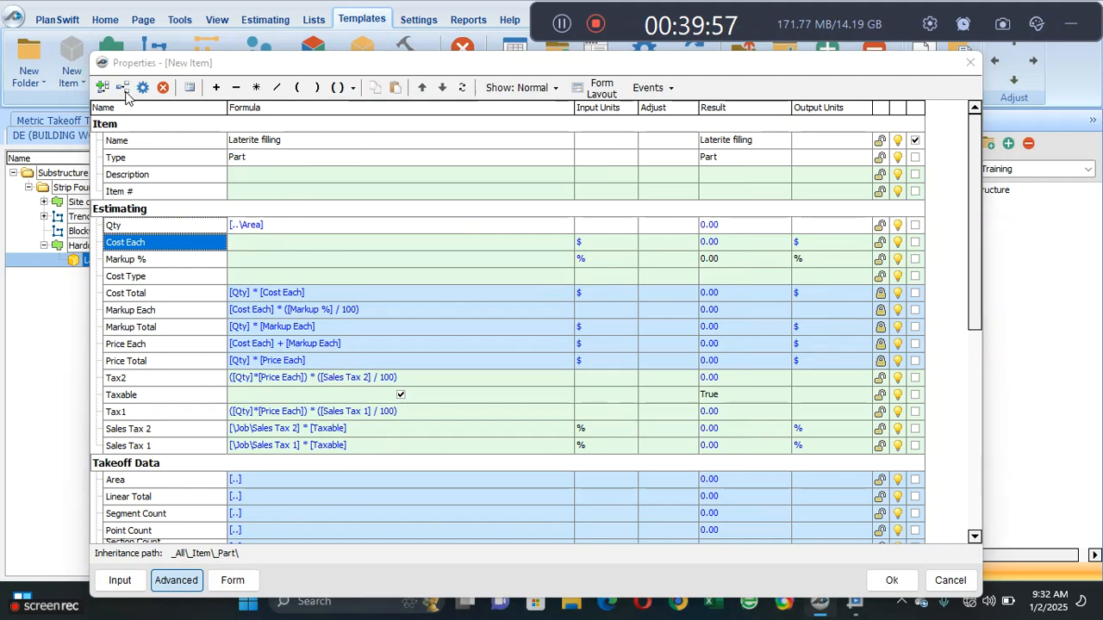
pyautogui.write('Th')
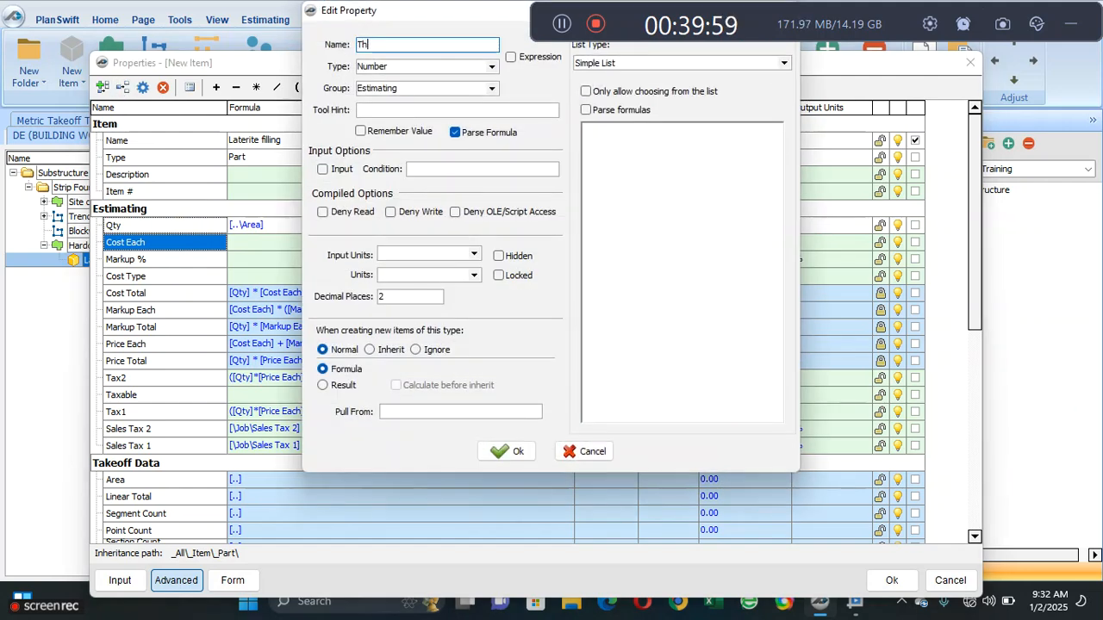
pyautogui.write('ickness')
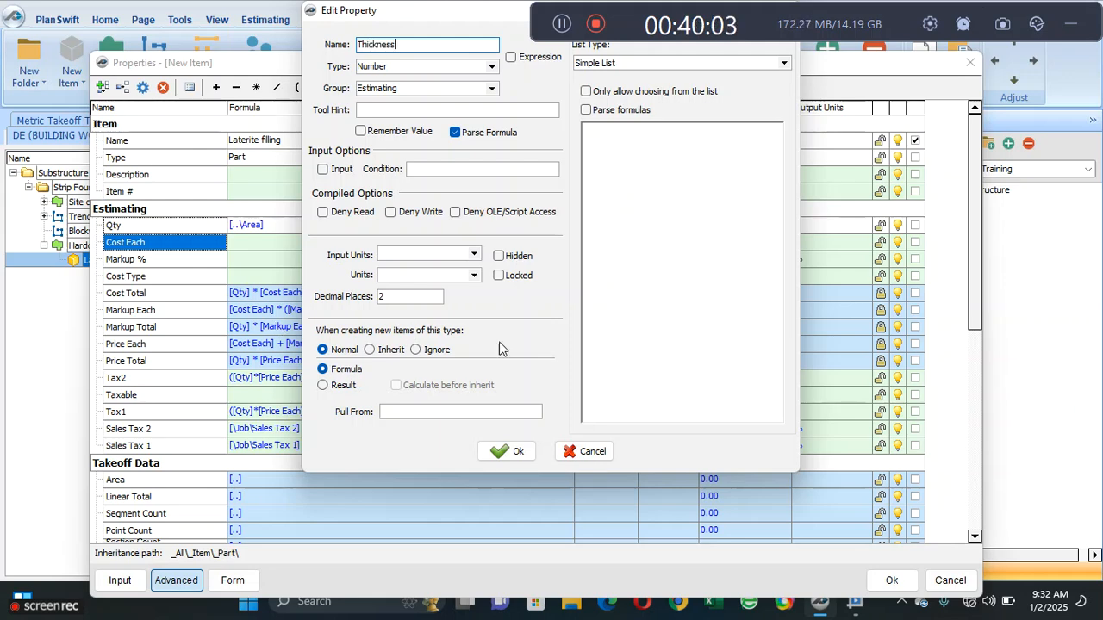
pyautogui.click(509, 452)
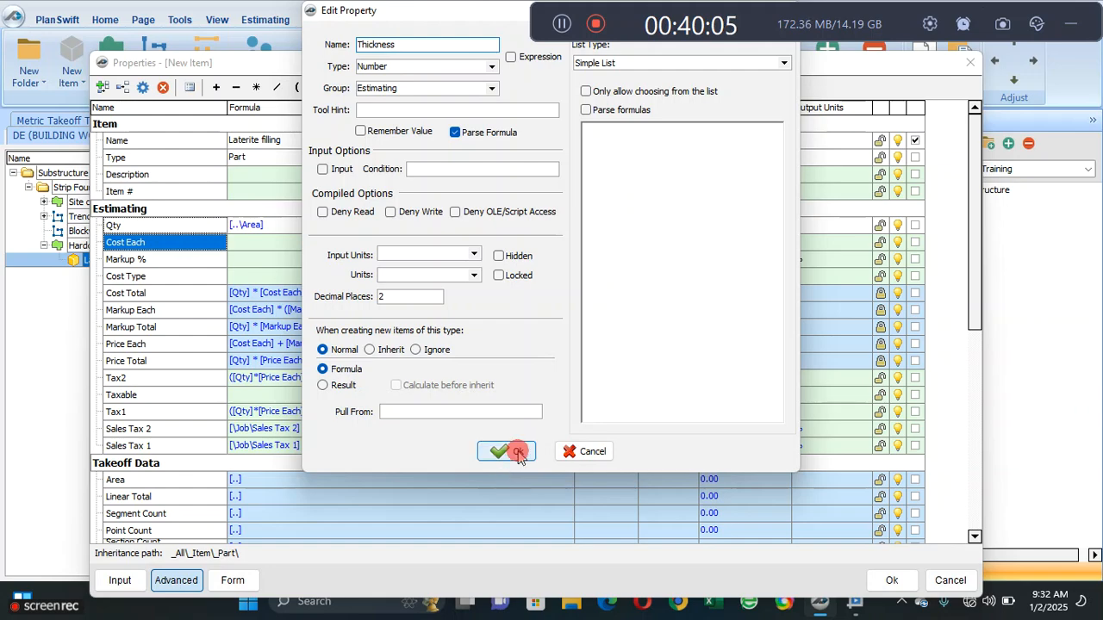
pyautogui.click(915, 242)
# - Set the input units of Laterite filling's Qty to CU M
pyautogui.click(633, 226)
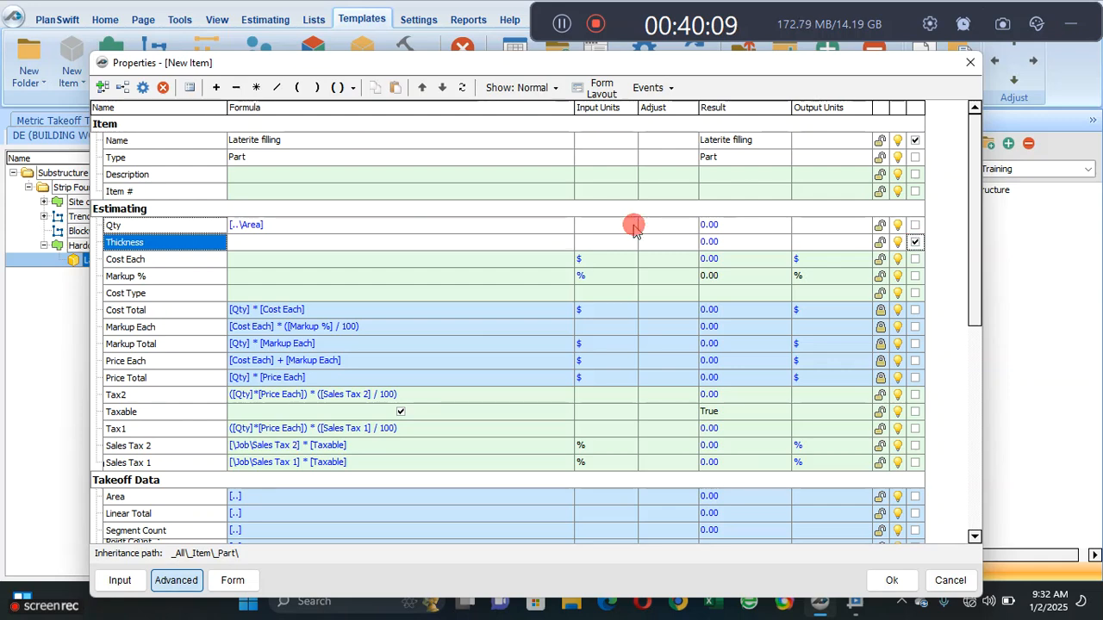
pyautogui.click(630, 225)
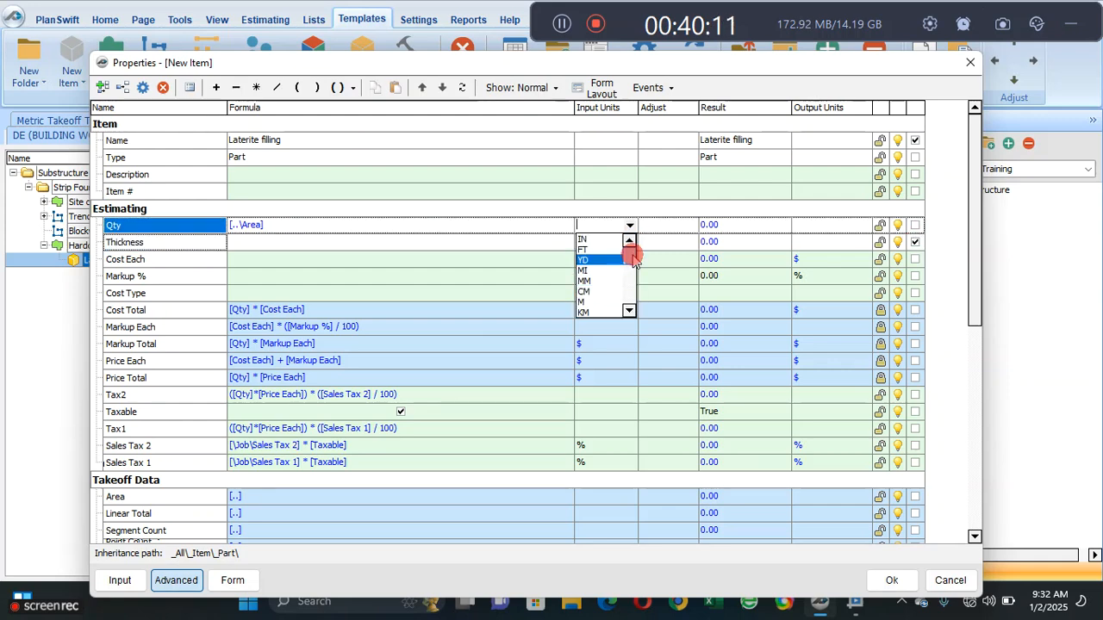
pyautogui.moveTo(634, 259); pyautogui.dragTo(633, 301)
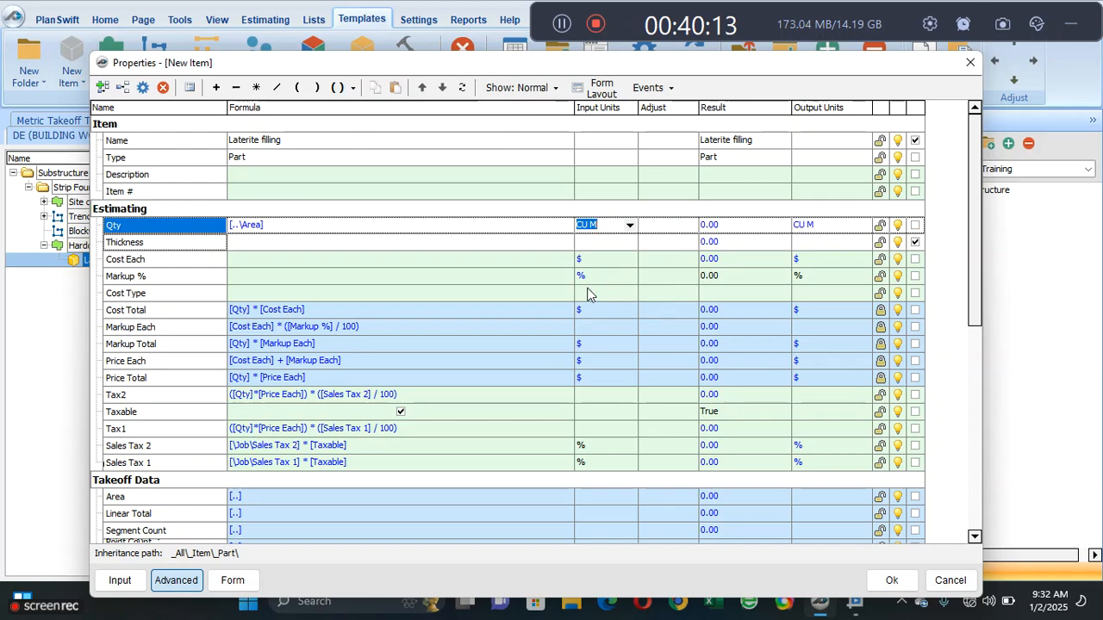
# - Extend the Qty formula to [..\Area] * [Thickness]
pyautogui.click(493, 245)
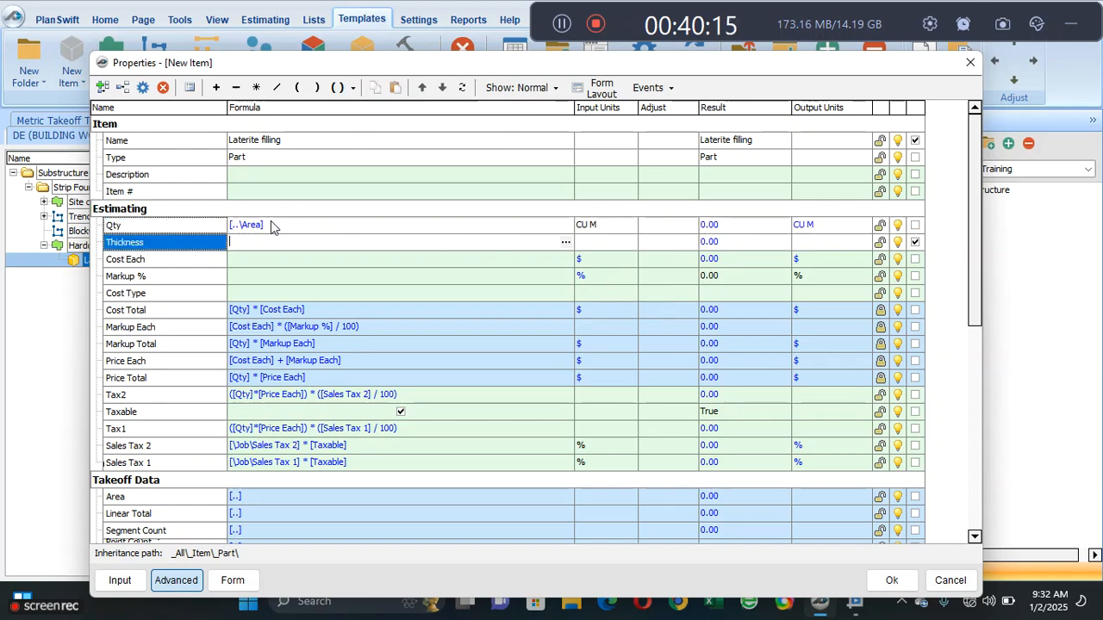
pyautogui.click(270, 225)
pyautogui.click(256, 88)
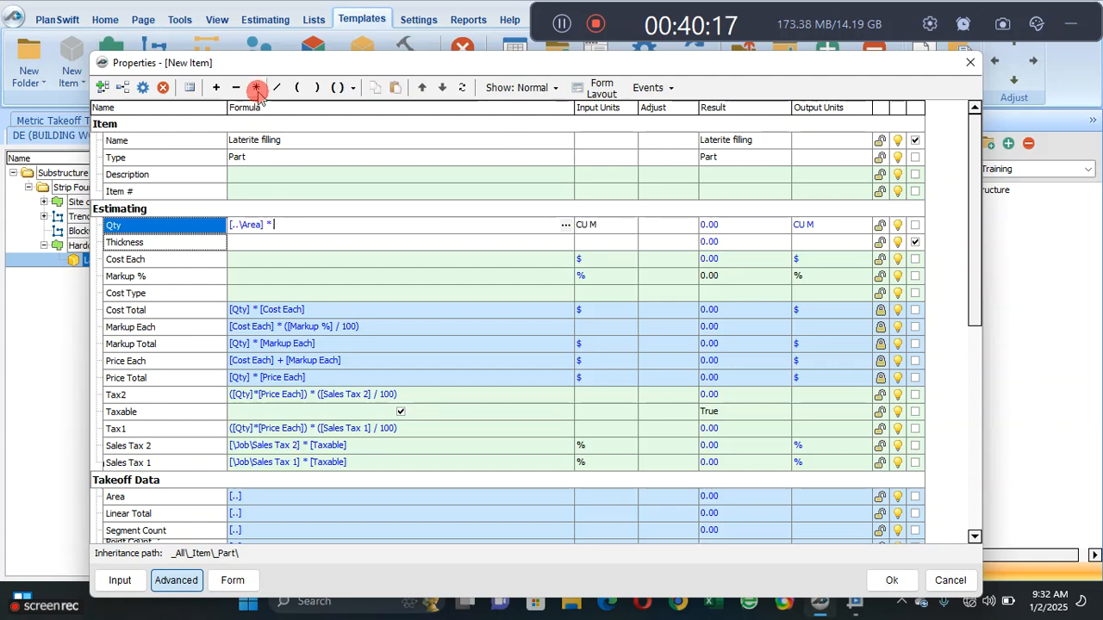
pyautogui.moveTo(180, 247); pyautogui.dragTo(289, 235)
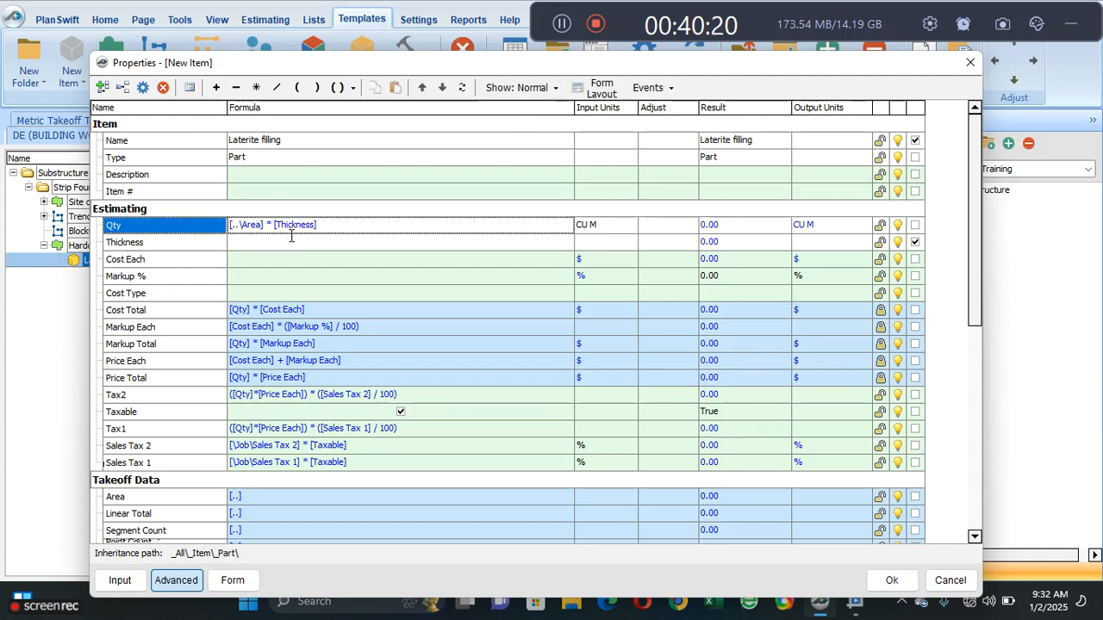
# - Set the input units of Laterite filling's Thickness to M
pyautogui.click(614, 228)
pyautogui.click(622, 240)
pyautogui.click(629, 242)
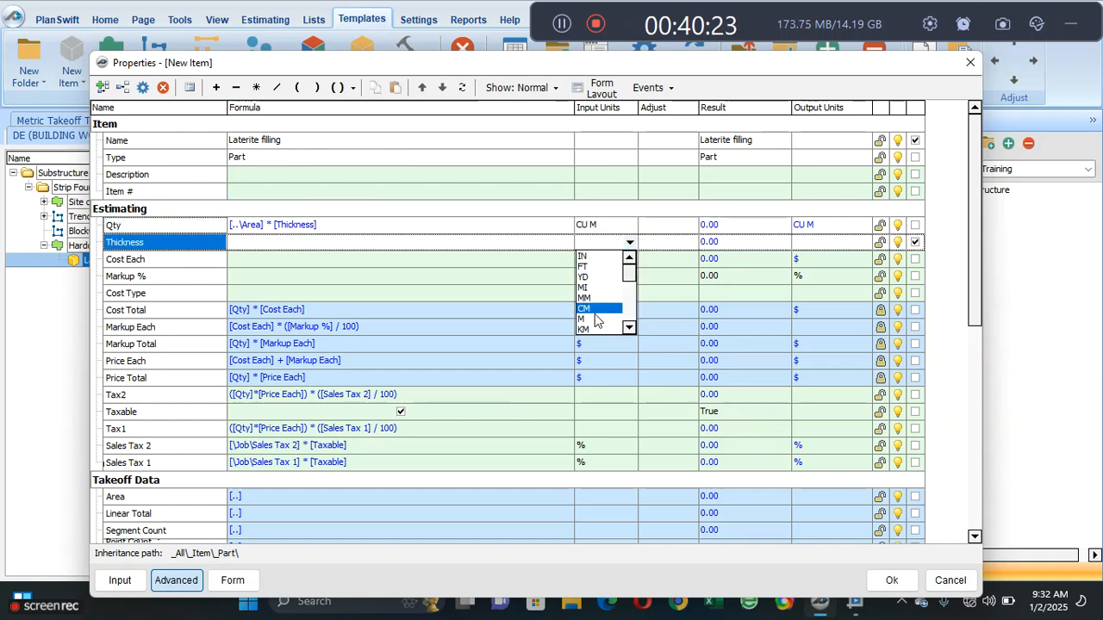
pyautogui.click(595, 319)
# - Show the units for Thickness in the form layout, check the input form and save the Laterite filling part
pyautogui.click(602, 89)
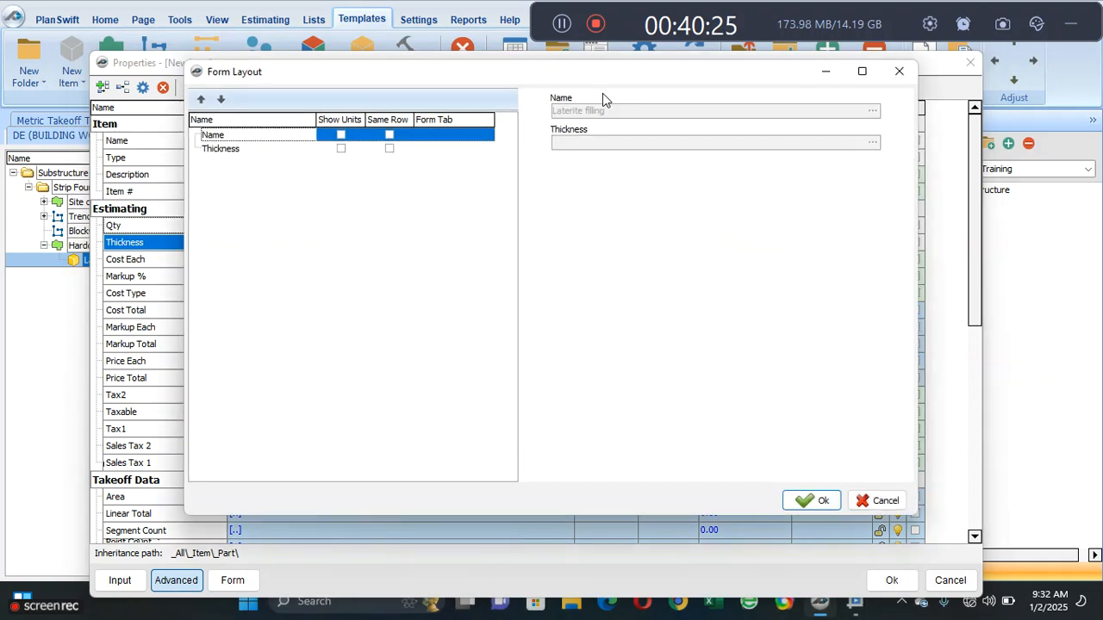
pyautogui.click(340, 148)
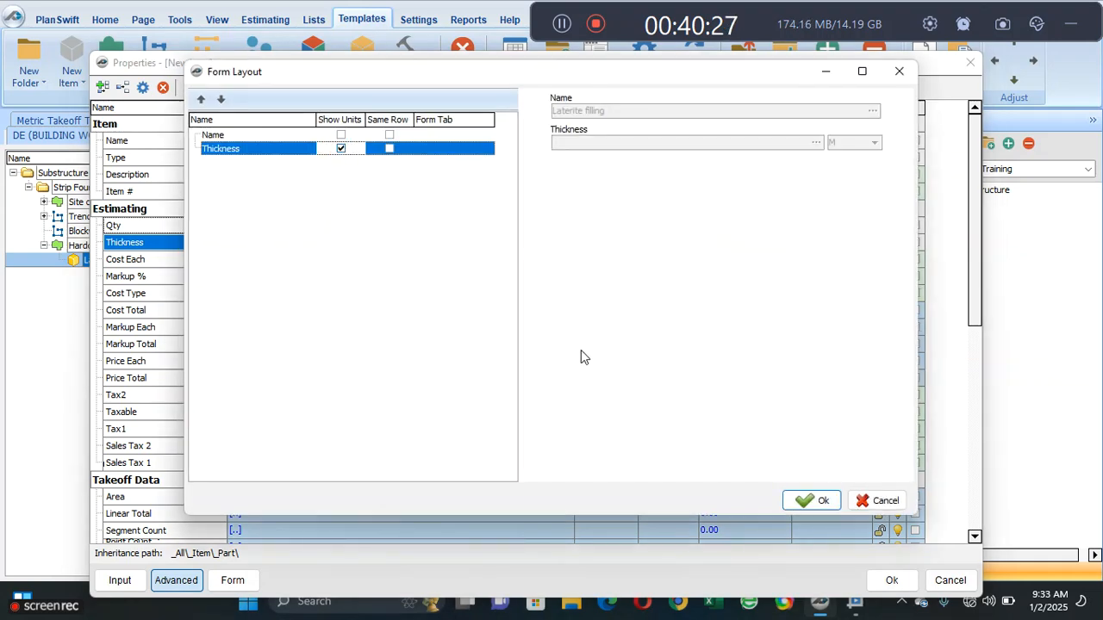
pyautogui.click(819, 500)
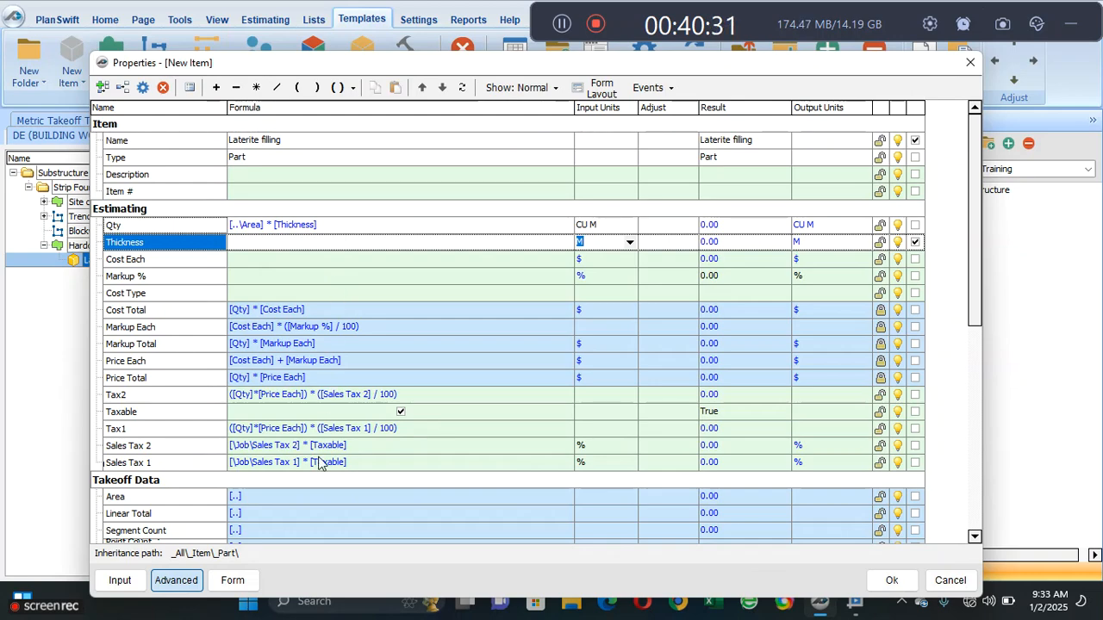
pyautogui.click(233, 580)
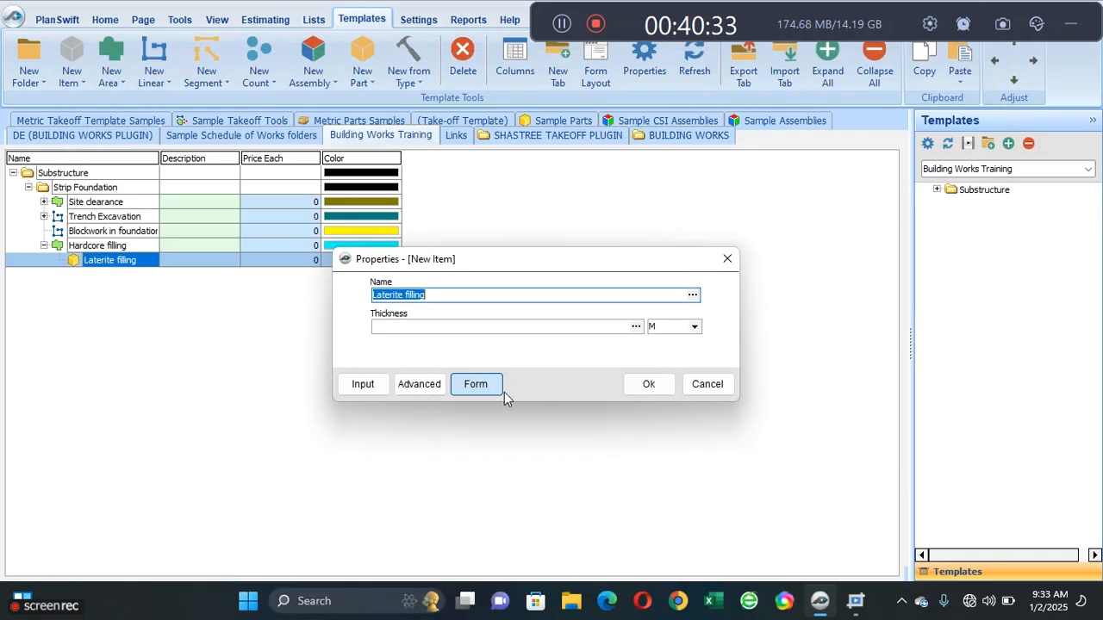
pyautogui.click(635, 386)
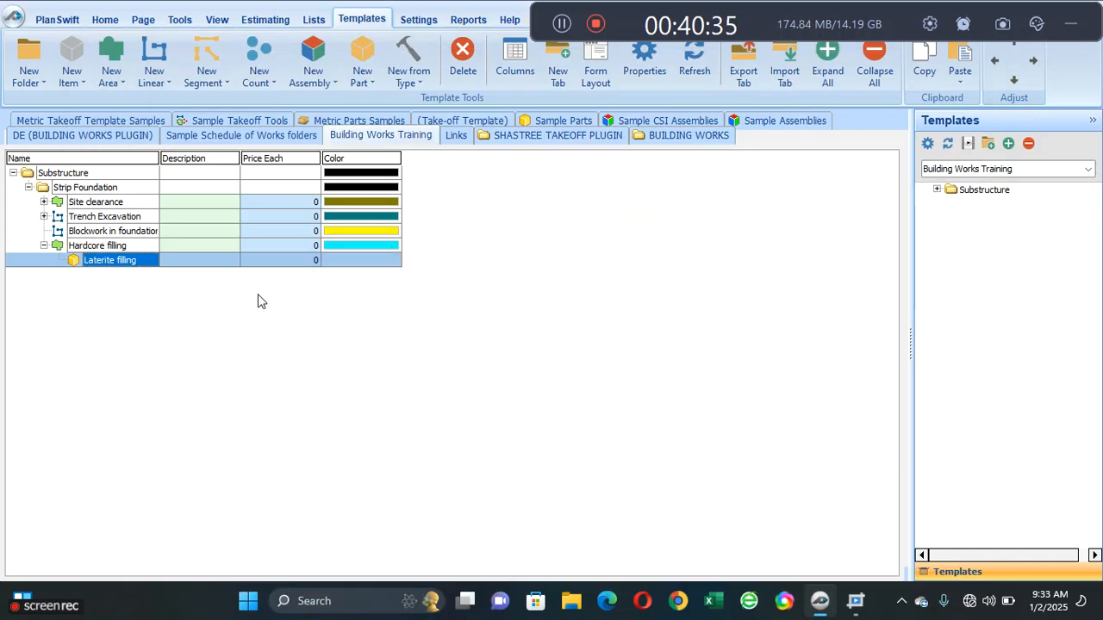
# - Return to the foundation layout and start a Hardcore filling takeoff from the template with a thickness of 0.2 M
pyautogui.click(110, 20)
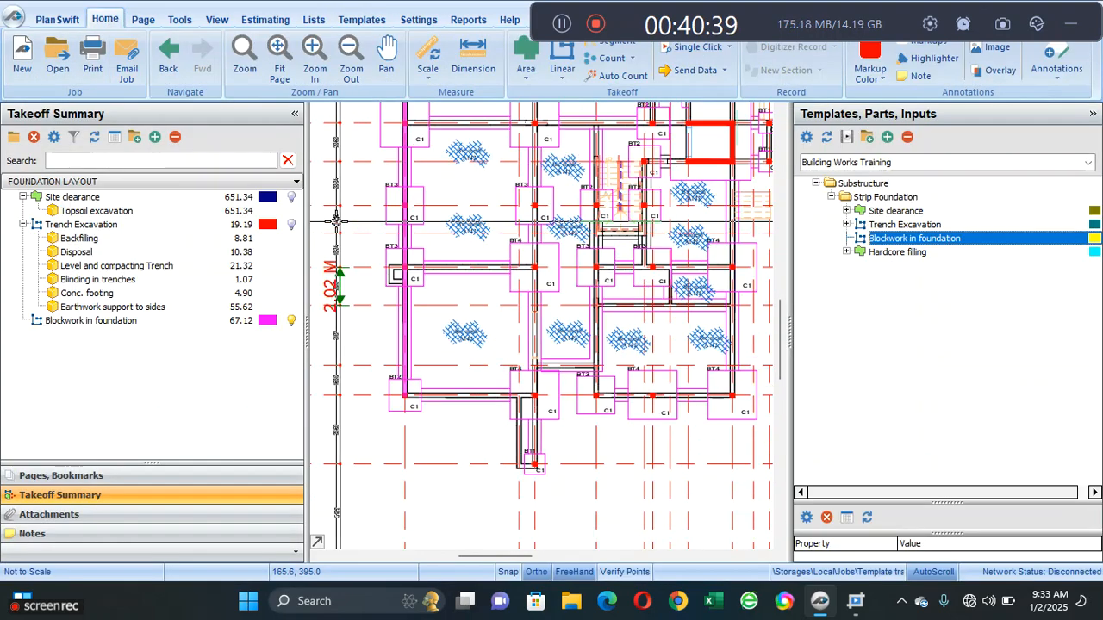
pyautogui.scroll(3, 457, 241)
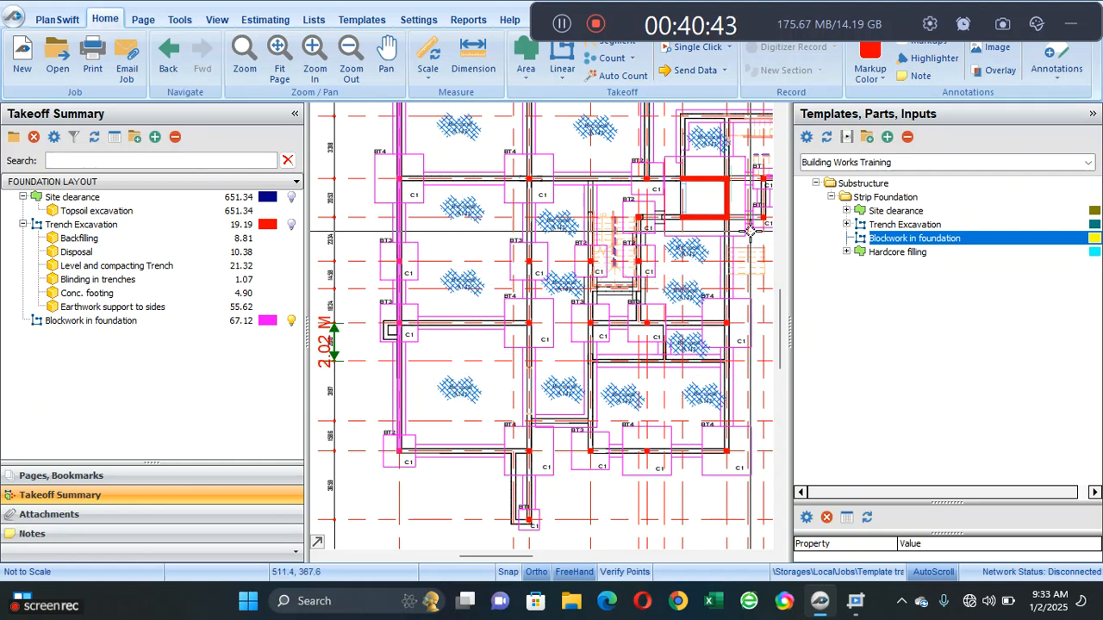
pyautogui.click(846, 251)
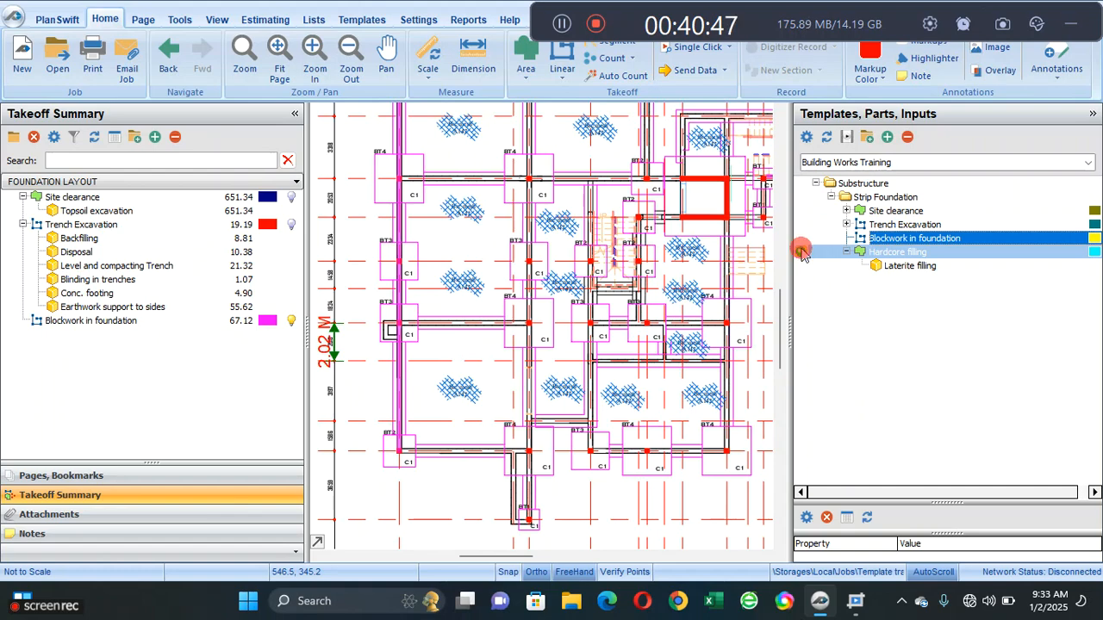
pyautogui.click(800, 252)
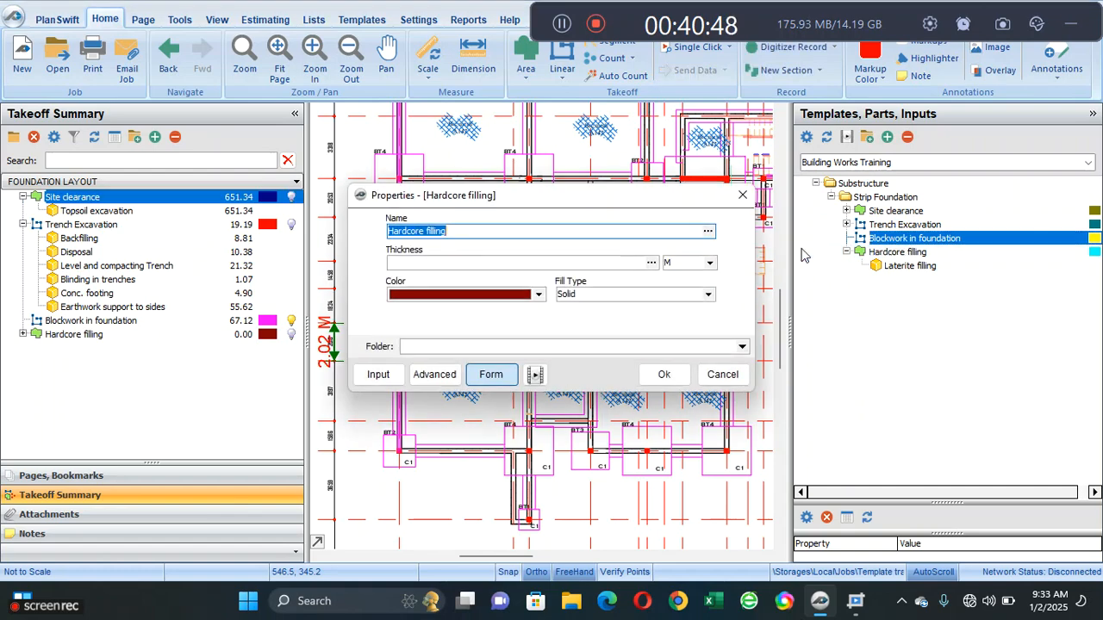
pyautogui.click(571, 262)
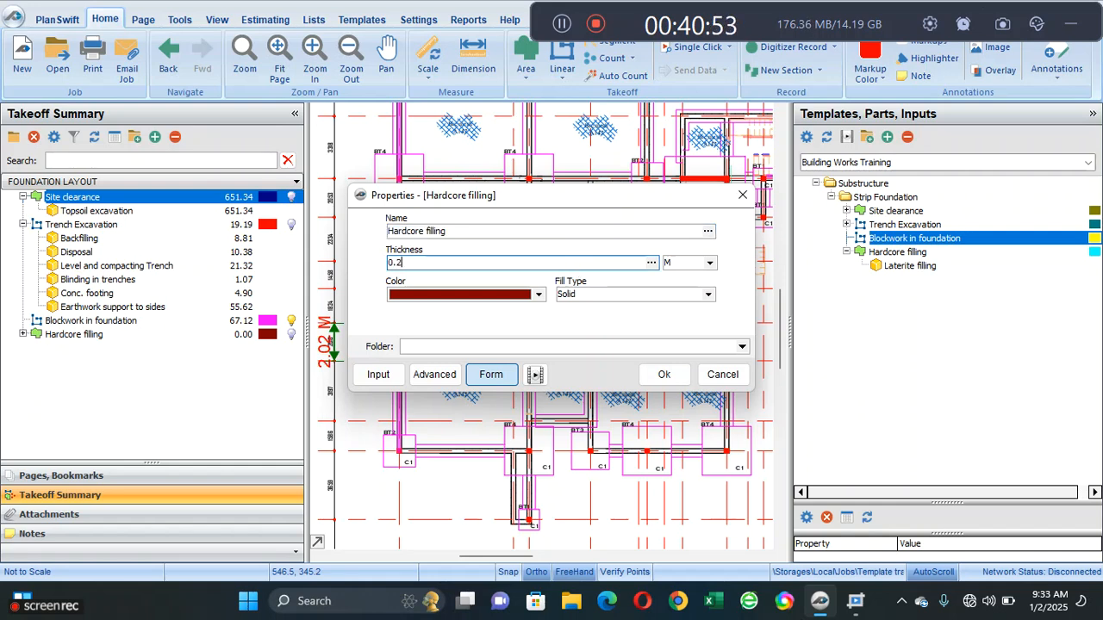
pyautogui.click(663, 375)
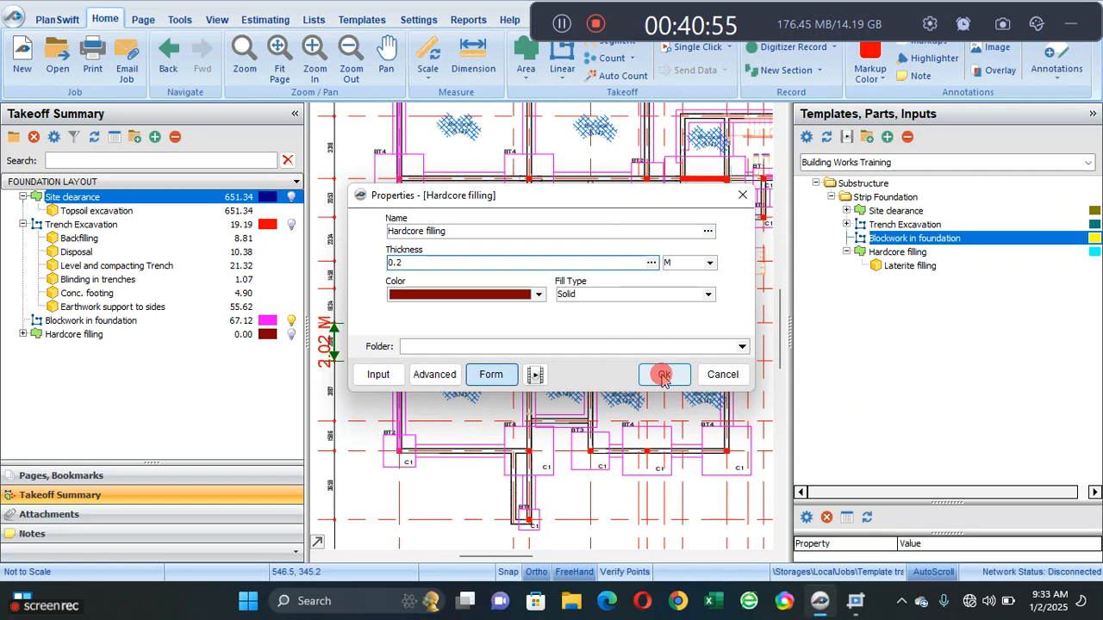
# - Trace the hardcore filling area of the lower-left bay between the BT2, BT3 and BT4 bases, about 6.6 by 6.4 m
pyautogui.scroll(2, 443, 397)
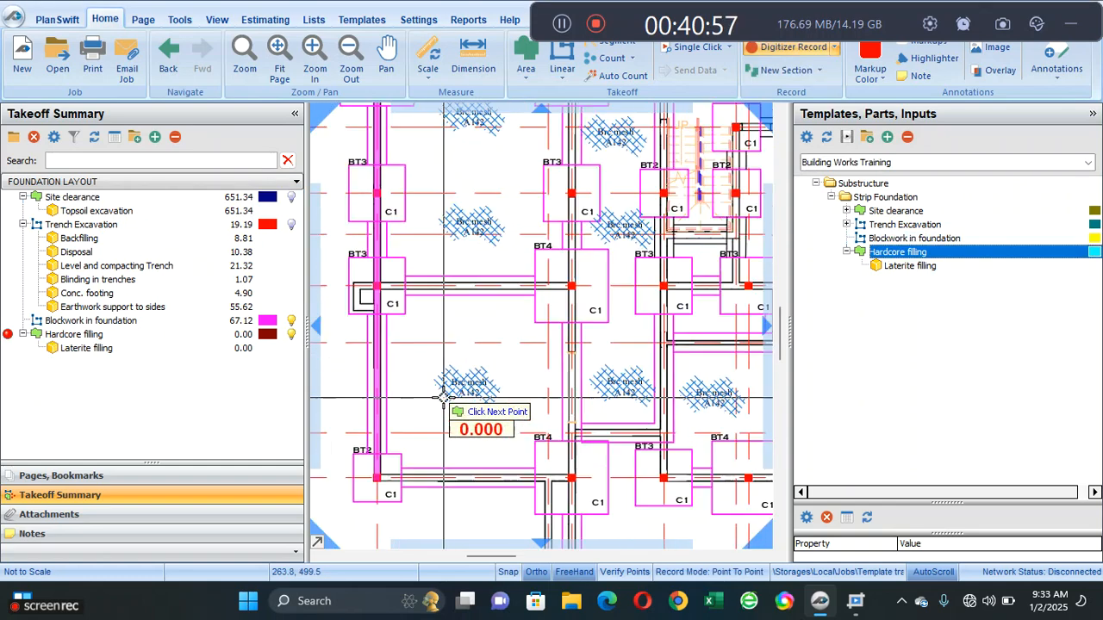
pyautogui.moveTo(441, 421)
pyautogui.mouseDown()
pyautogui.moveTo(525, 300)
pyautogui.moveTo(485, 381)
pyautogui.mouseUp()
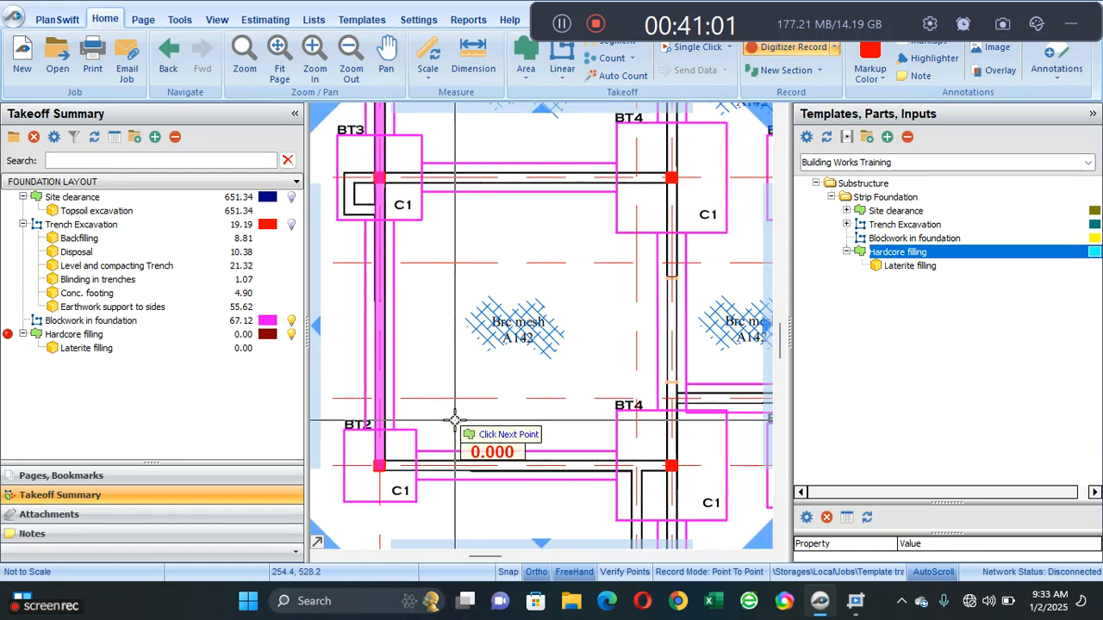
pyautogui.click(670, 465)
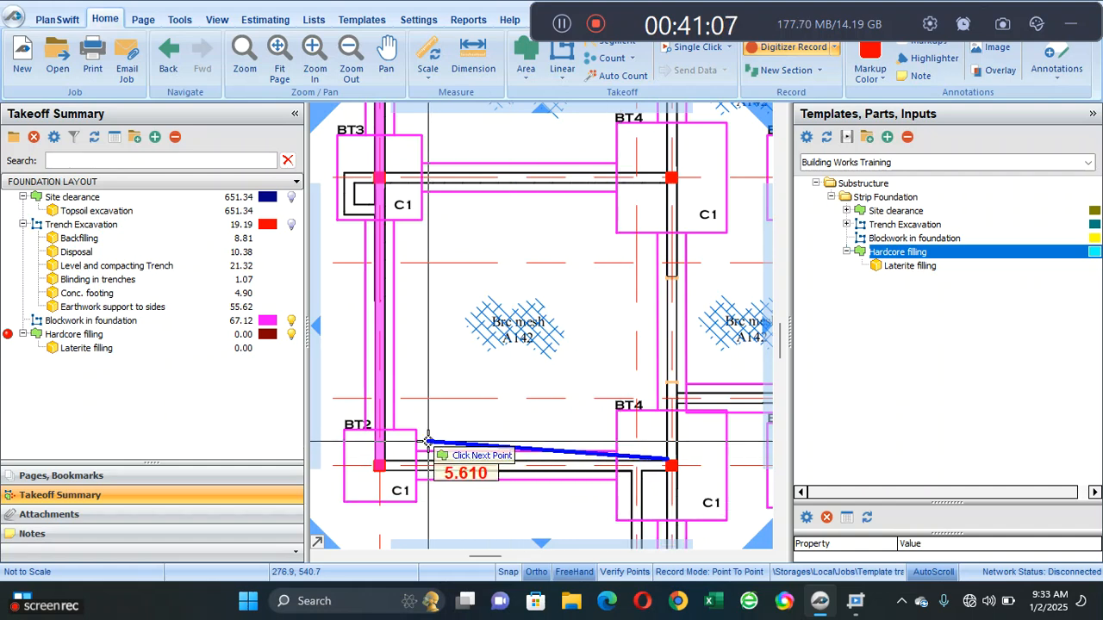
pyautogui.click(380, 465)
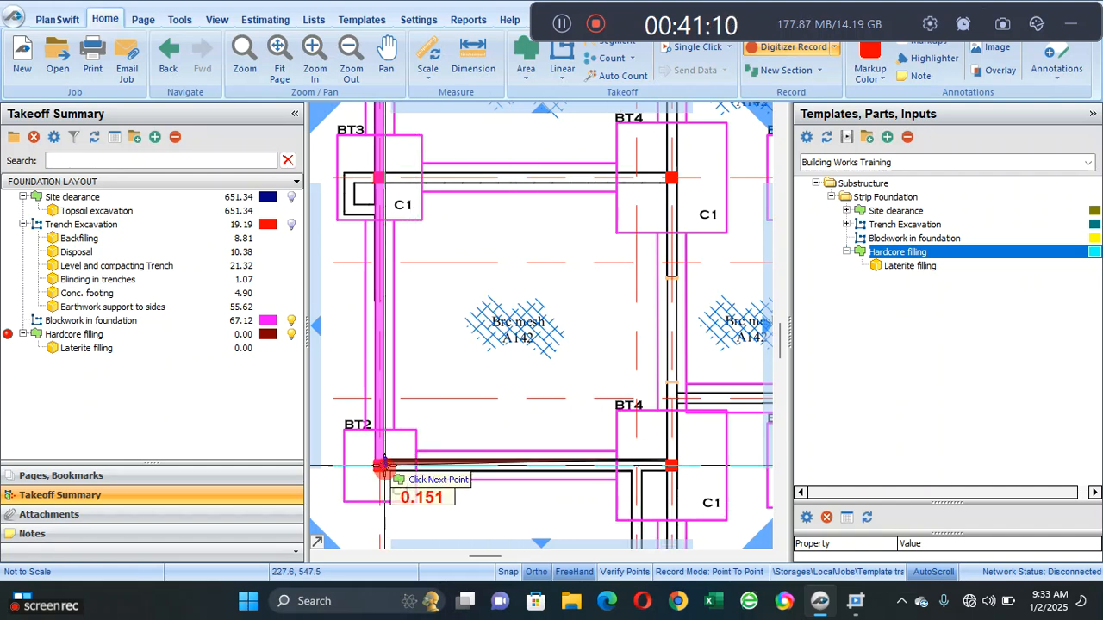
pyautogui.click(377, 182)
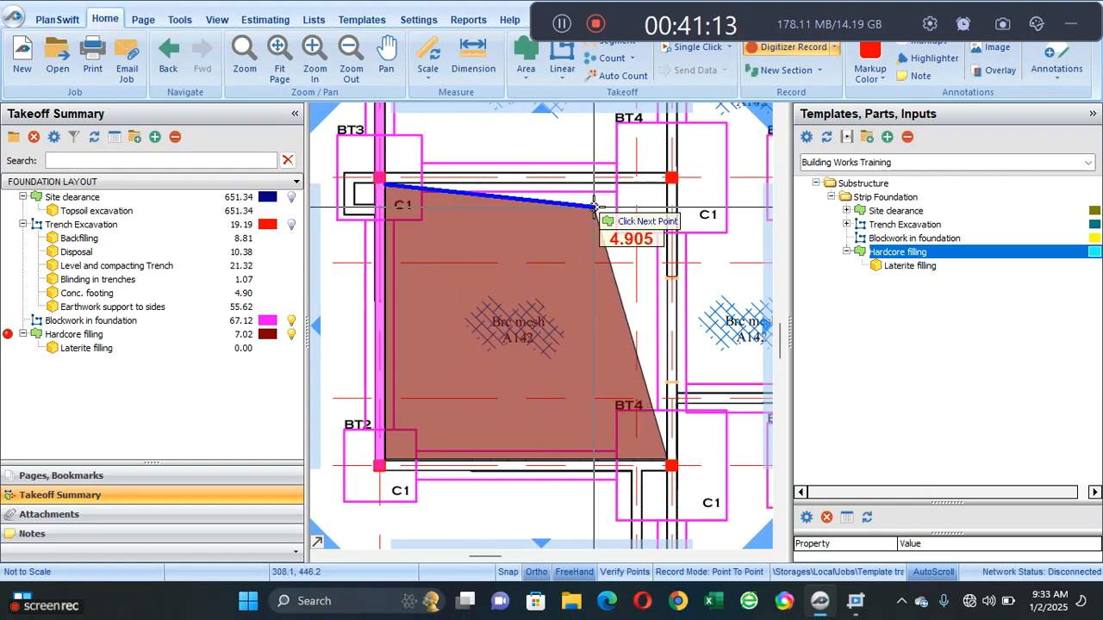
pyautogui.click(671, 178)
pyautogui.scroll(6, 566, 315)
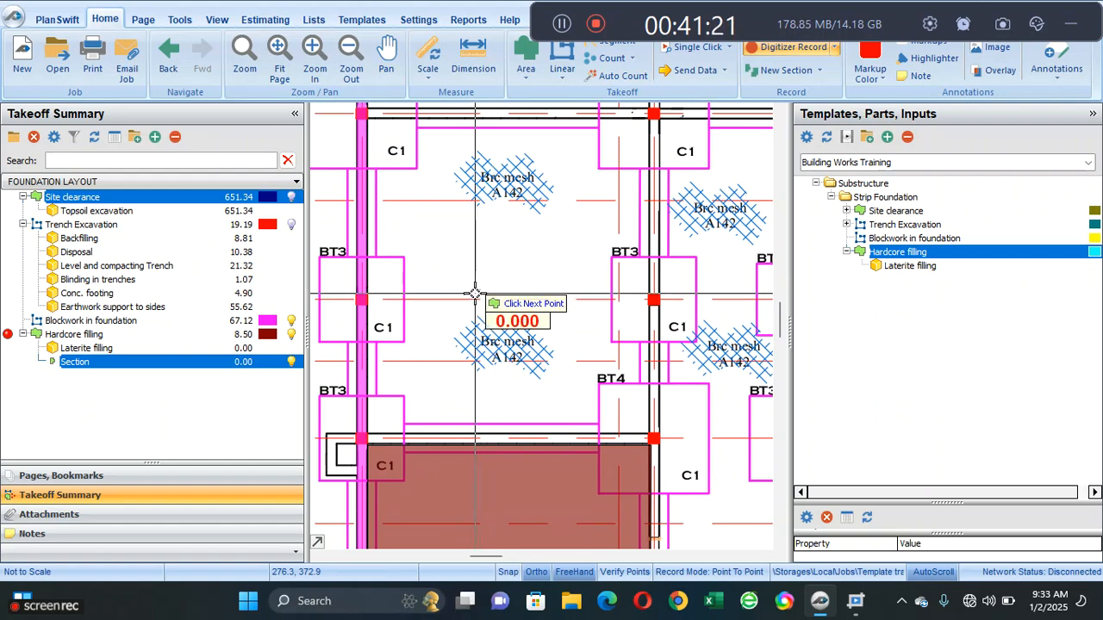
# - Trace the hardcore filling area of the bay directly above the first one, about 47.6 square metres, and end the takeoff recording
pyautogui.click(365, 431)
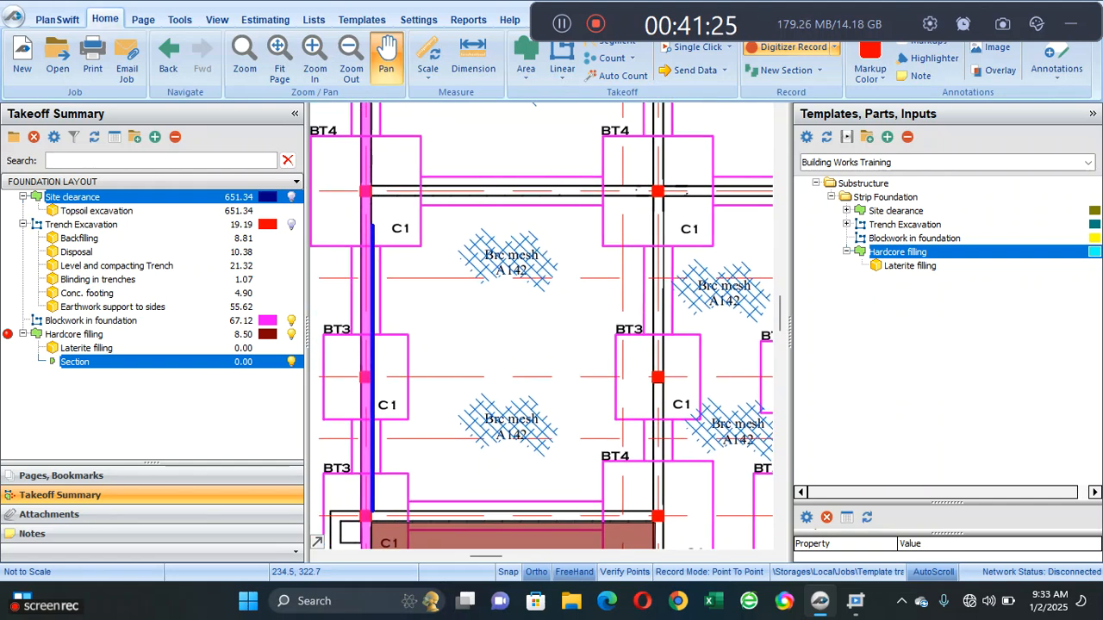
pyautogui.click(372, 193)
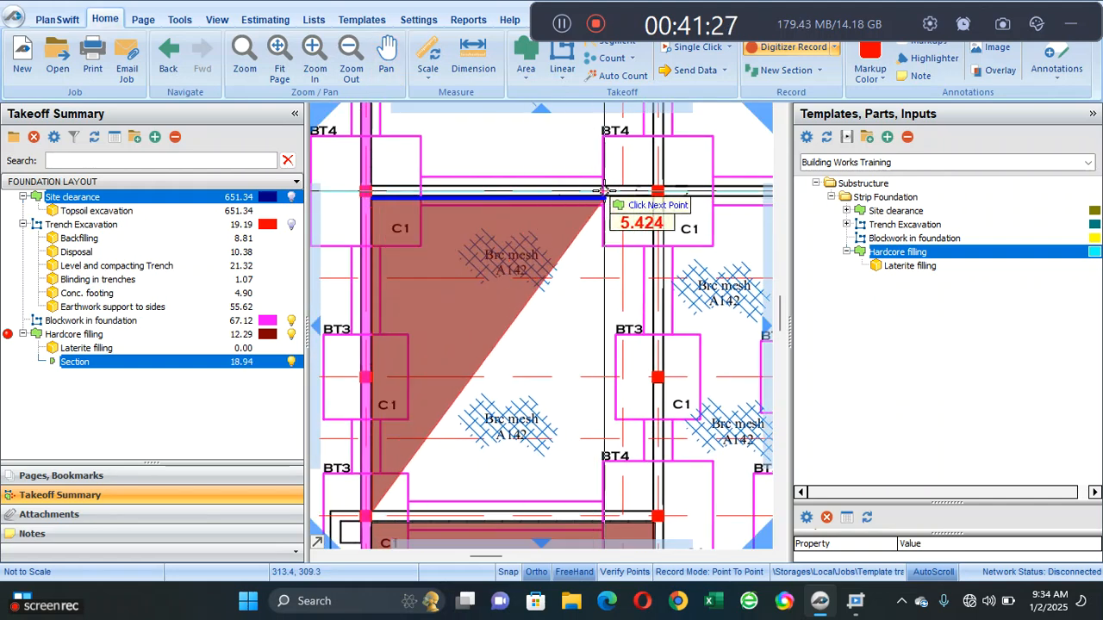
pyautogui.click(648, 197)
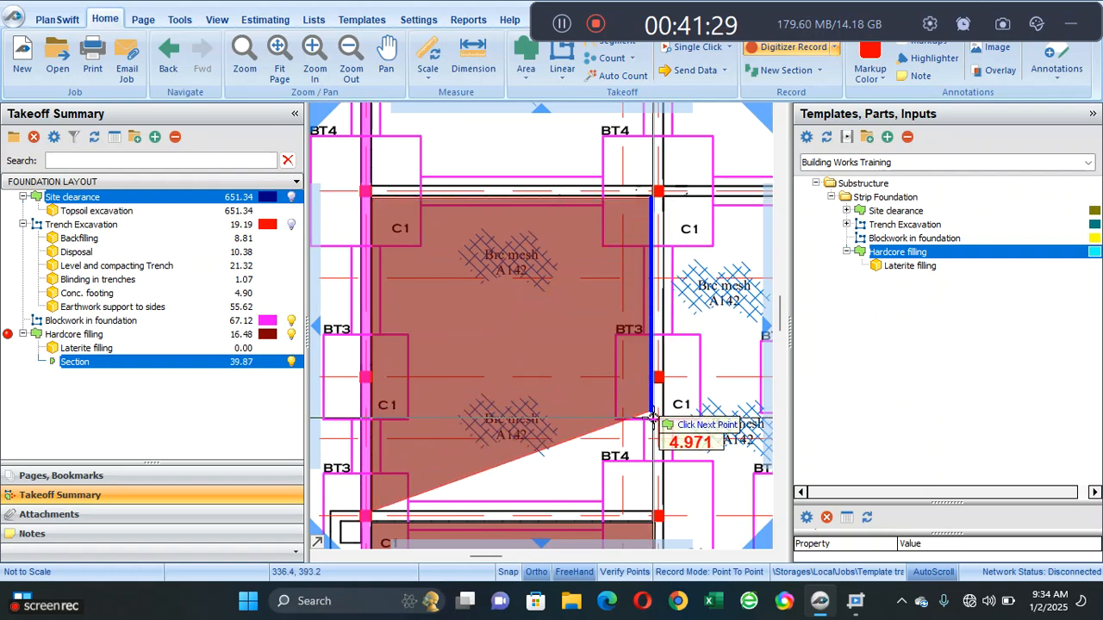
pyautogui.doubleClick(655, 515)
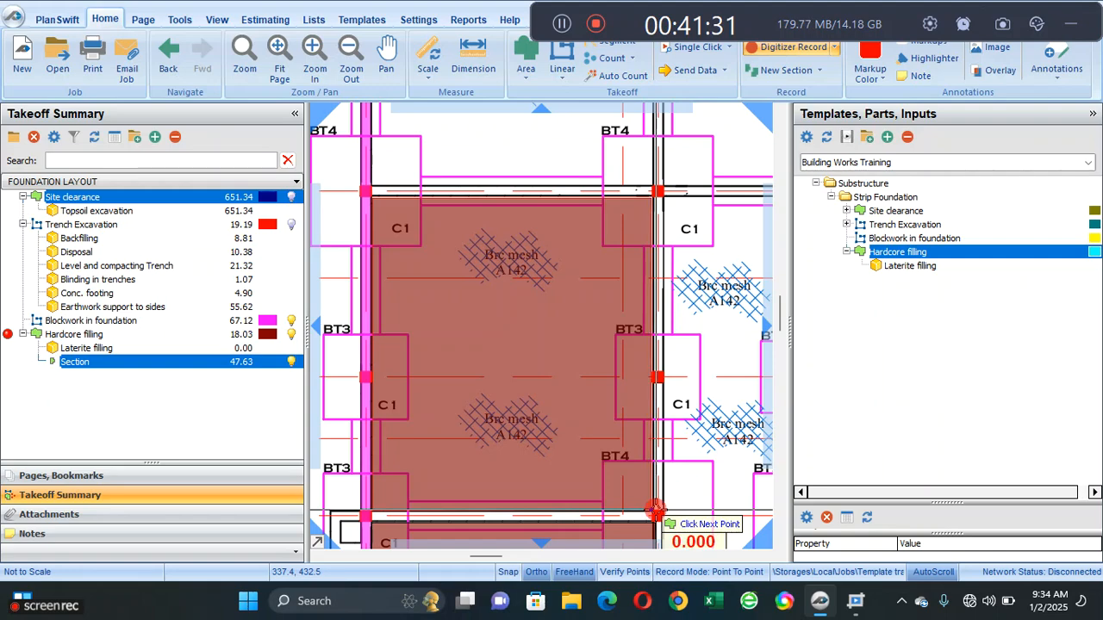
pyautogui.rightClick(569, 369)
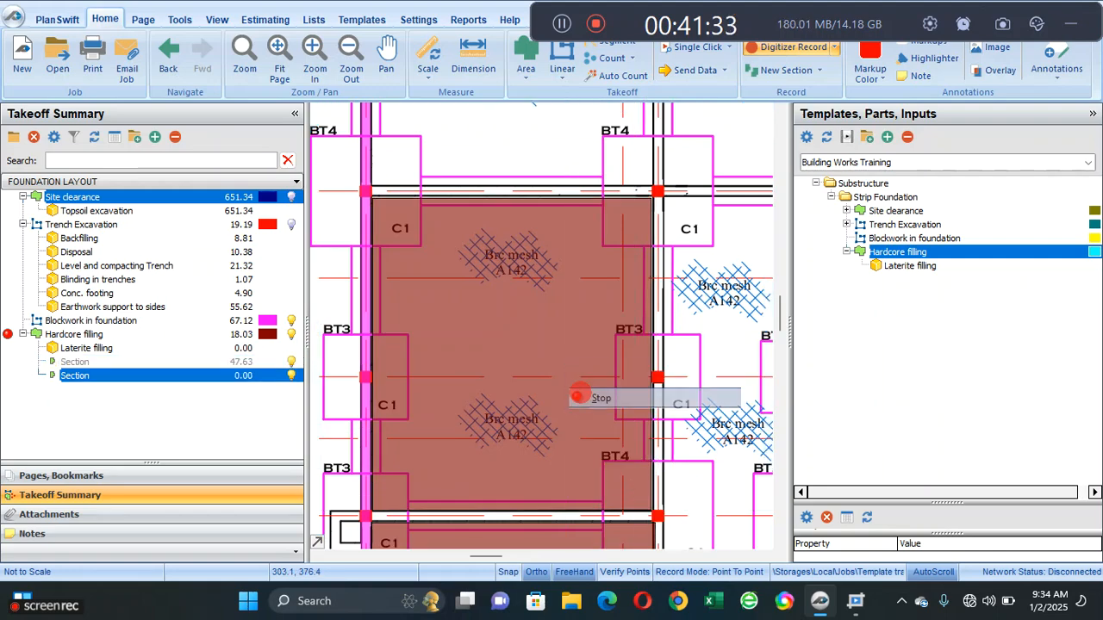
pyautogui.click(583, 396)
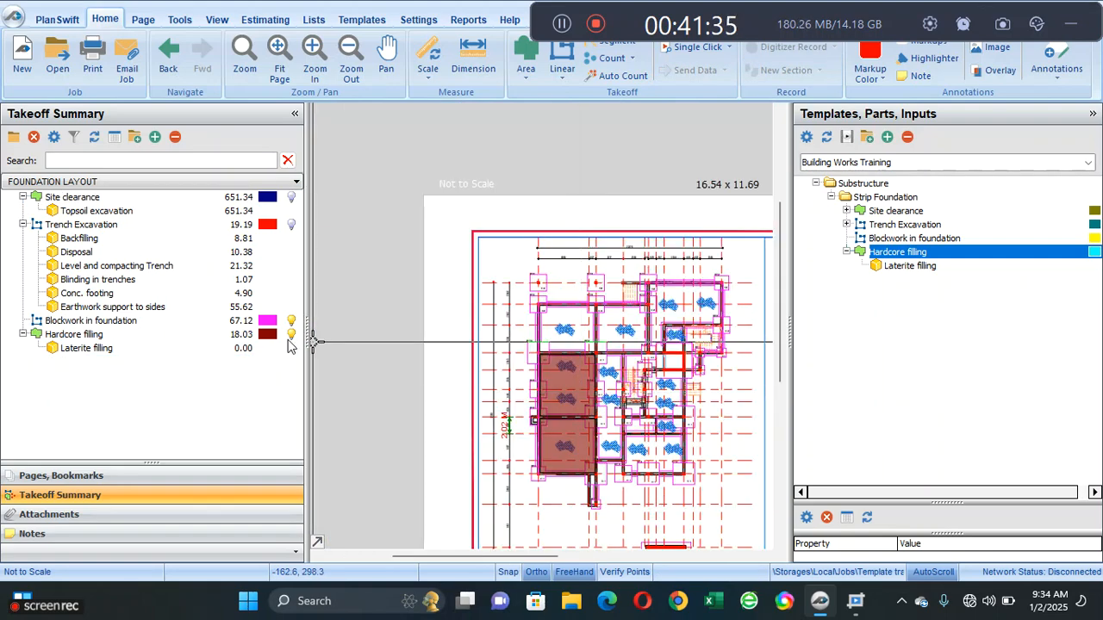
# - Set the Thickness of the Laterite filling part under the Hardcore filling takeoff to 0.15 M
pyautogui.click(142, 350)
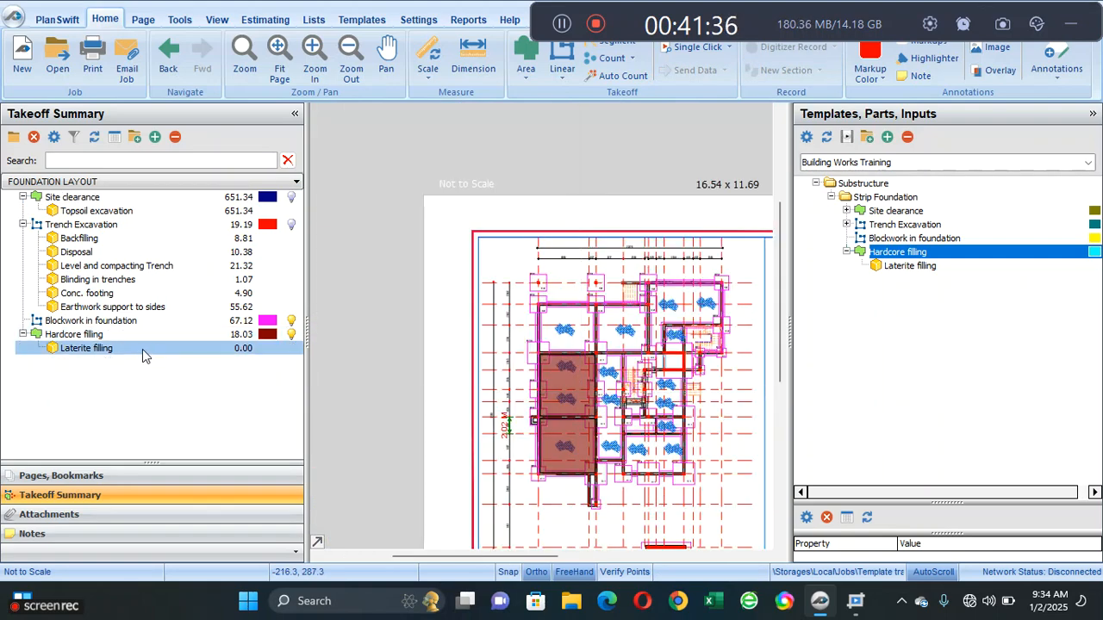
pyautogui.rightClick(193, 352)
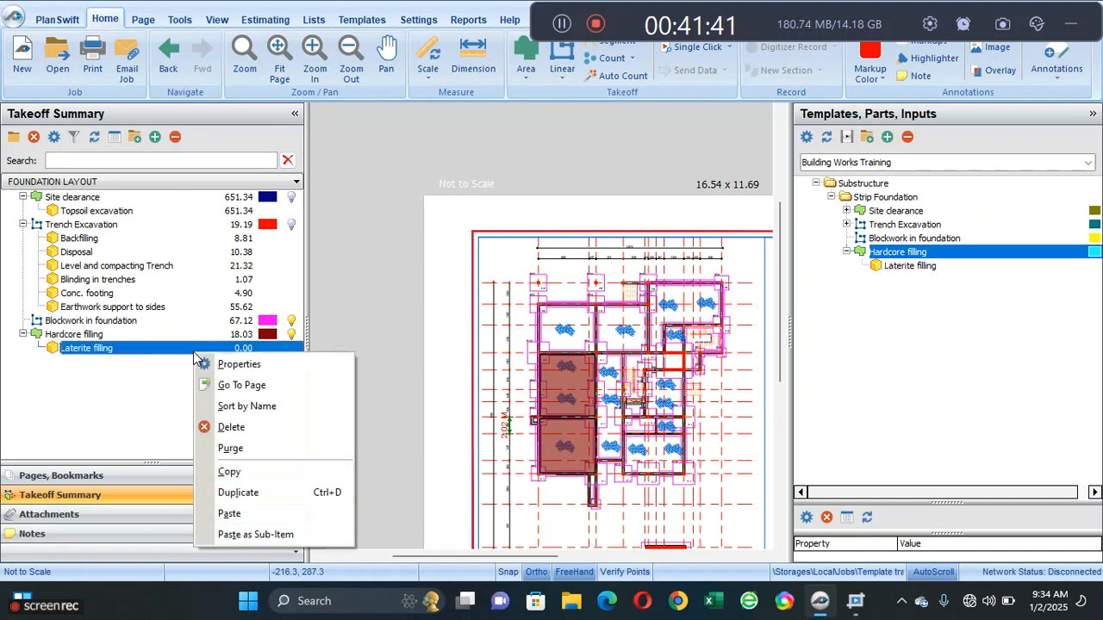
pyautogui.click(214, 366)
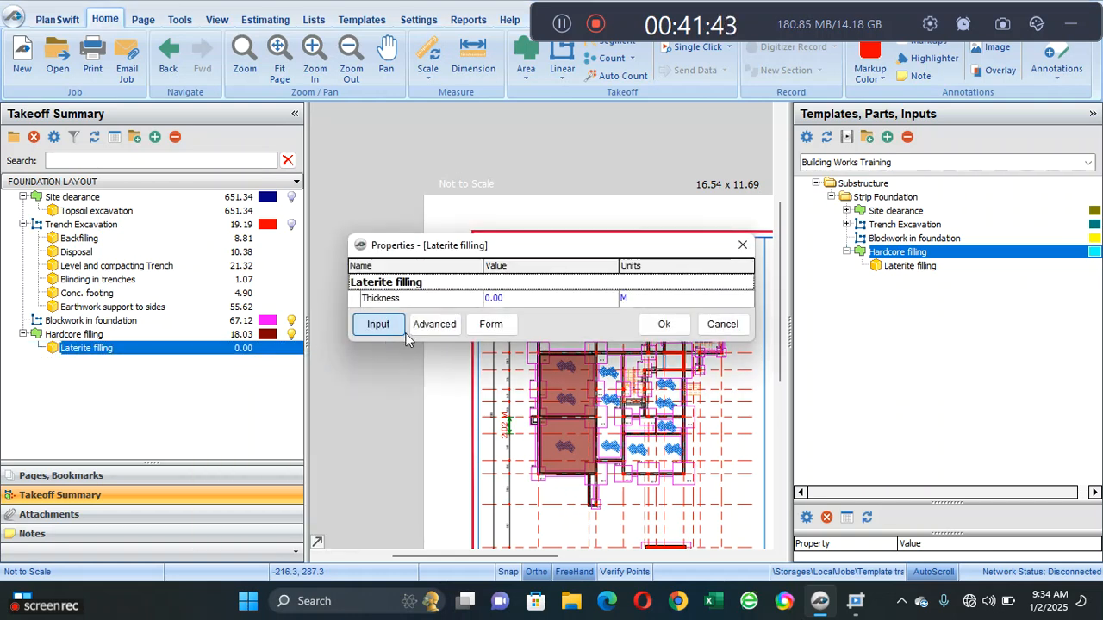
pyautogui.click(551, 298)
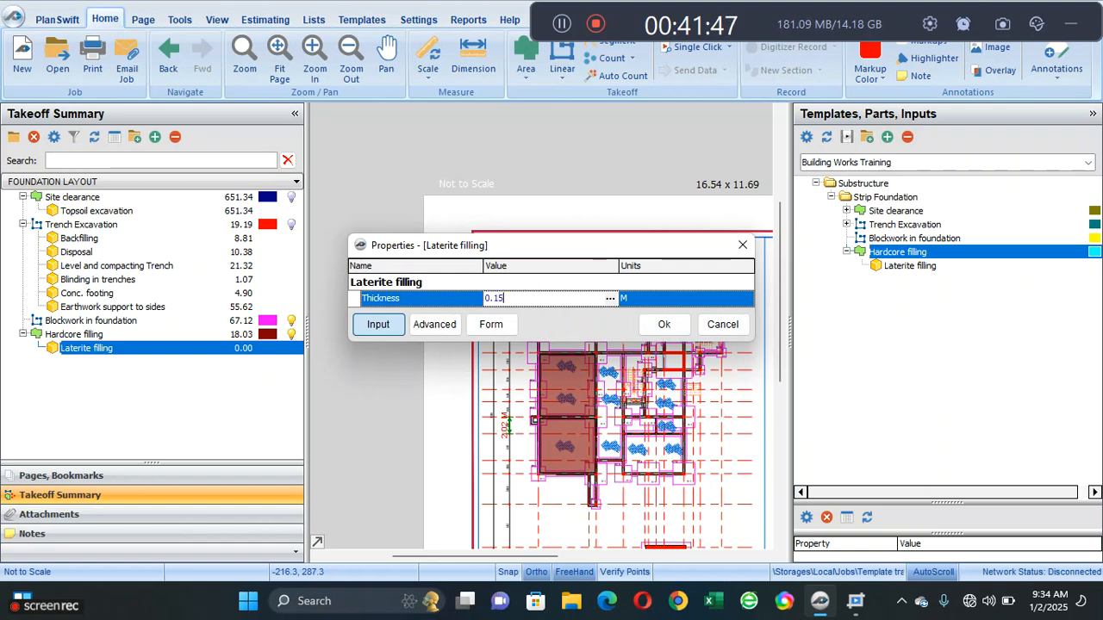
pyautogui.click(669, 328)
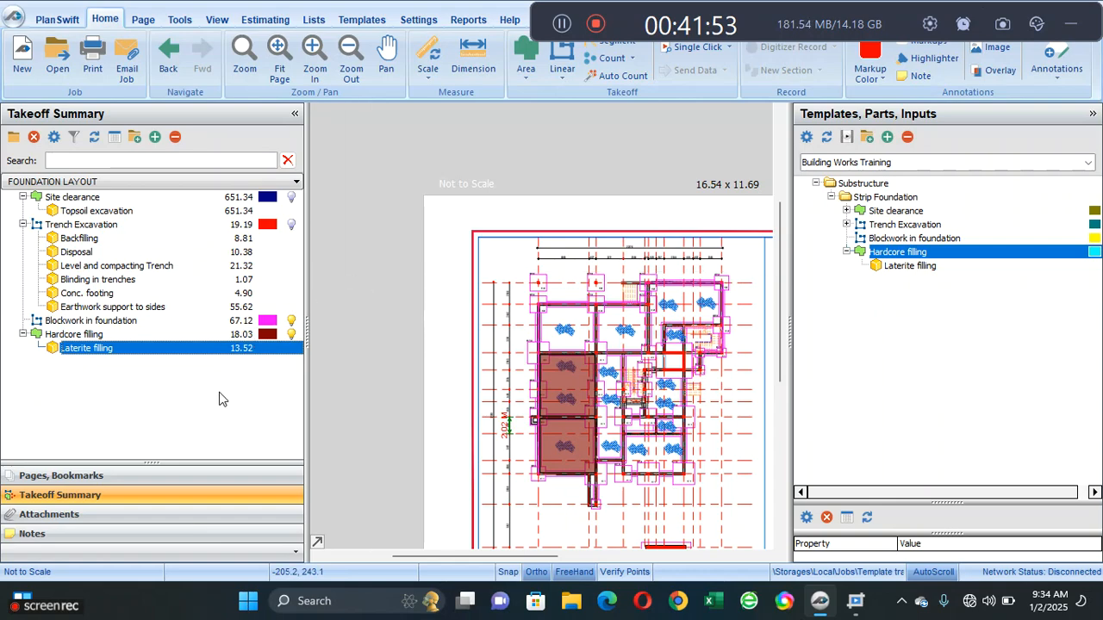
# - Return to the Building Works Training template for editing
pyautogui.click(360, 20)
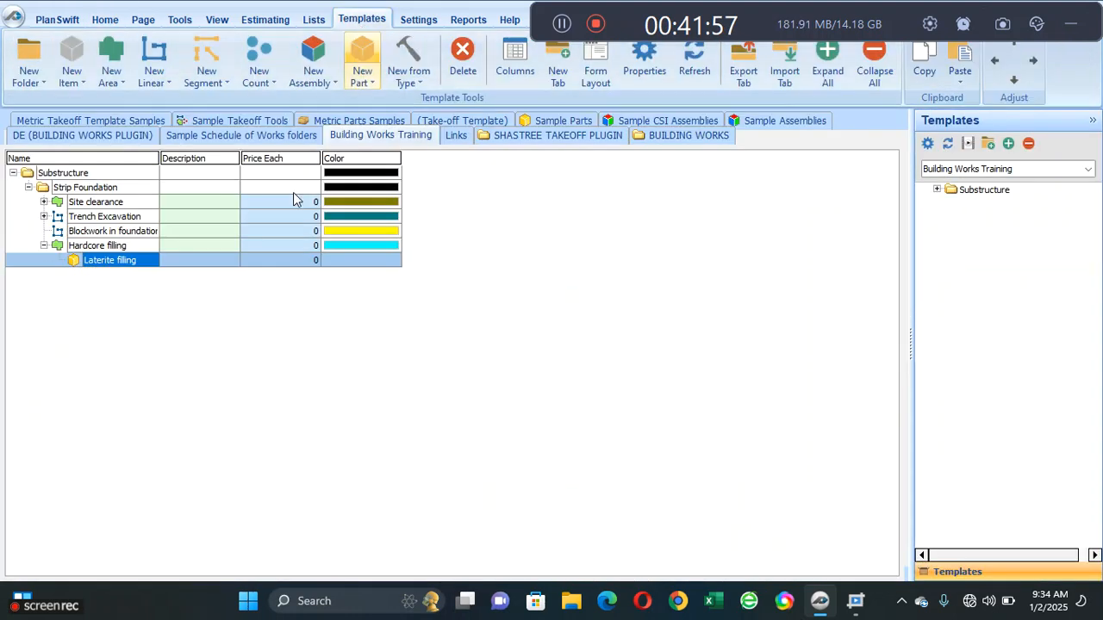
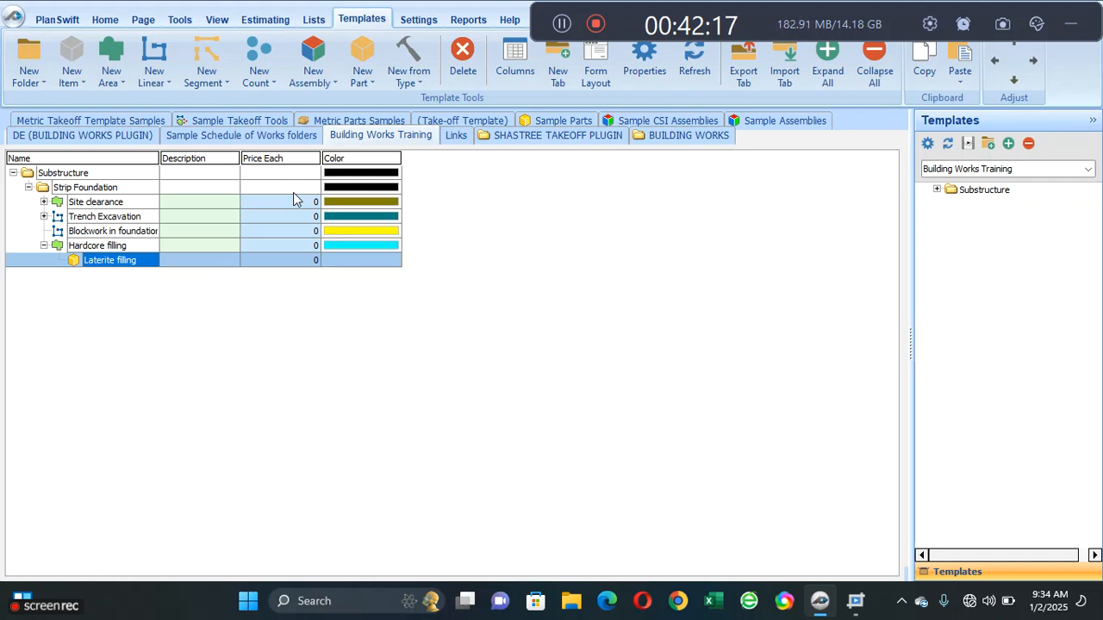
# - Add an area item named "Conc. in bed" under Strip Foundation, at the same level as Hardcore filling
pyautogui.click(42, 246)
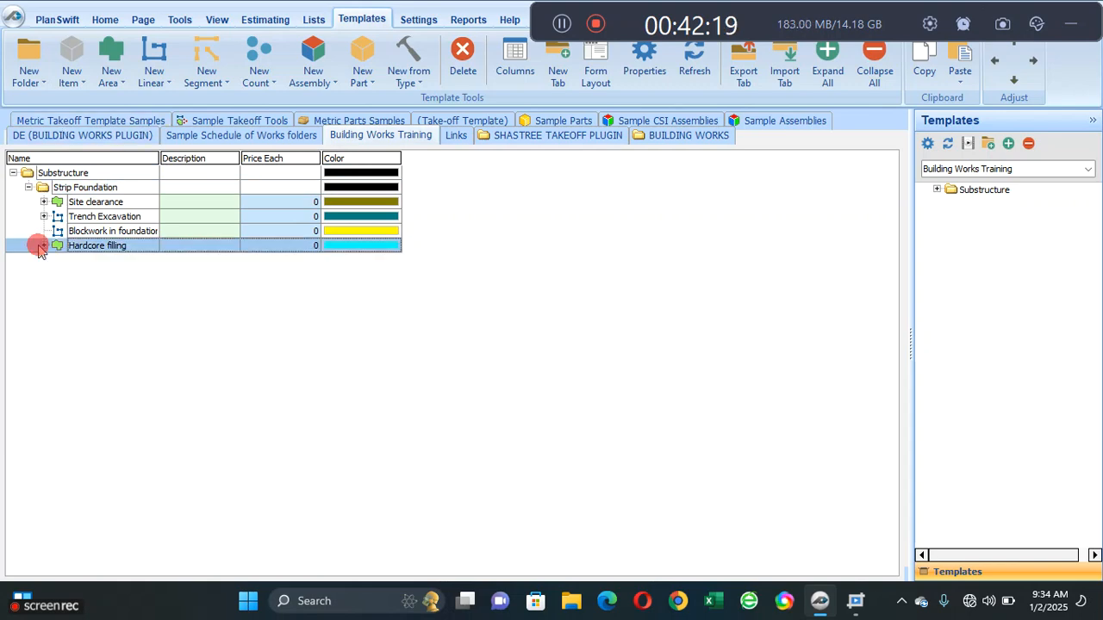
pyautogui.click(110, 63)
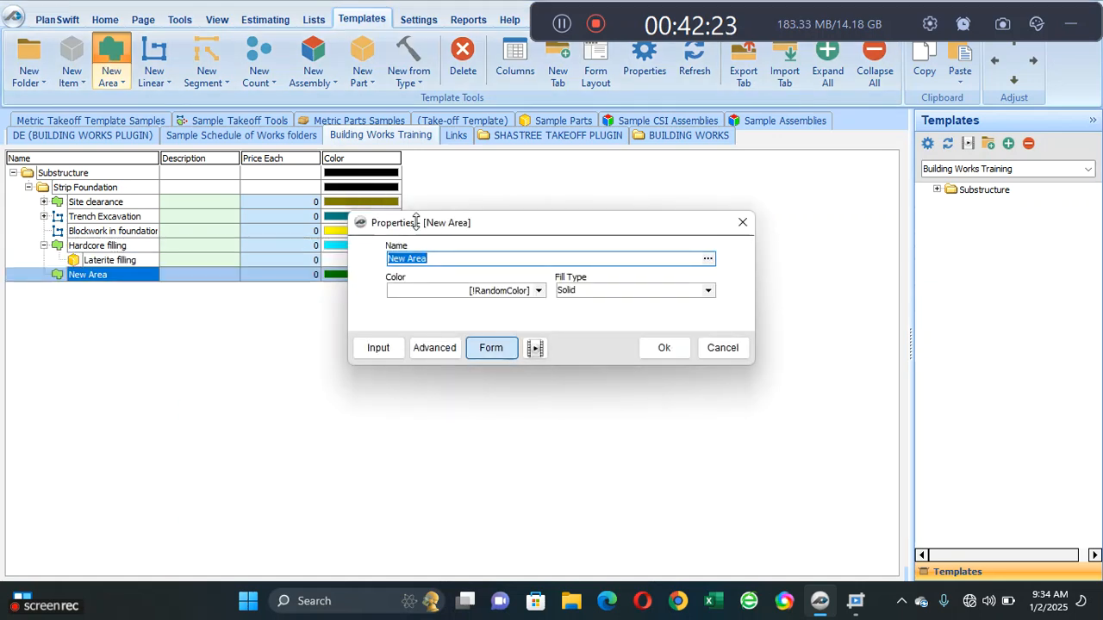
pyautogui.write('Conc.')
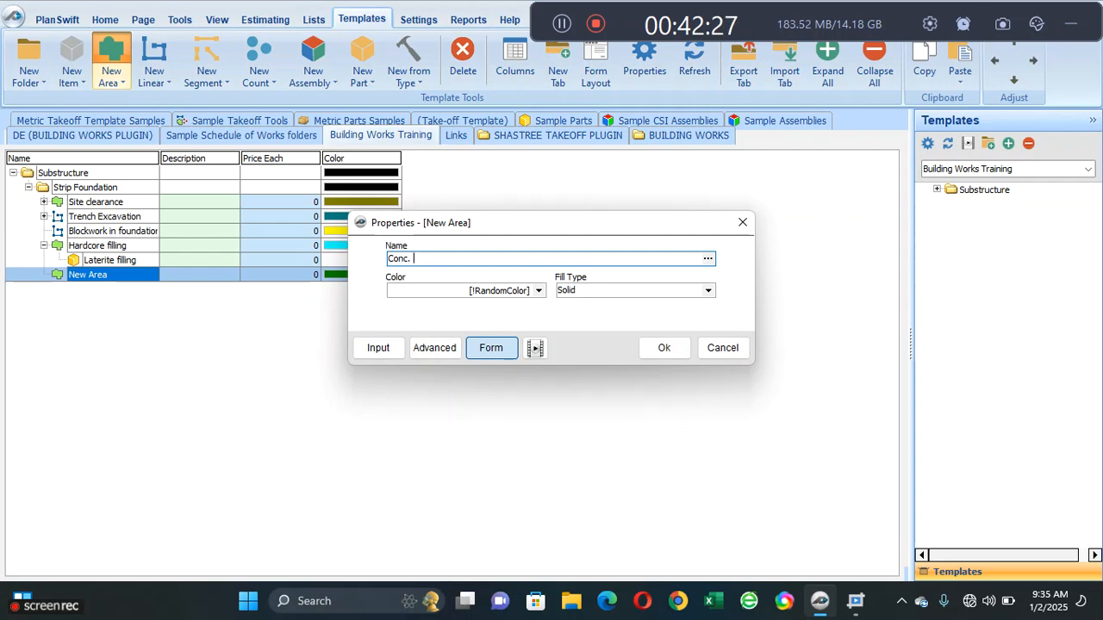
pyautogui.write(' in bed')
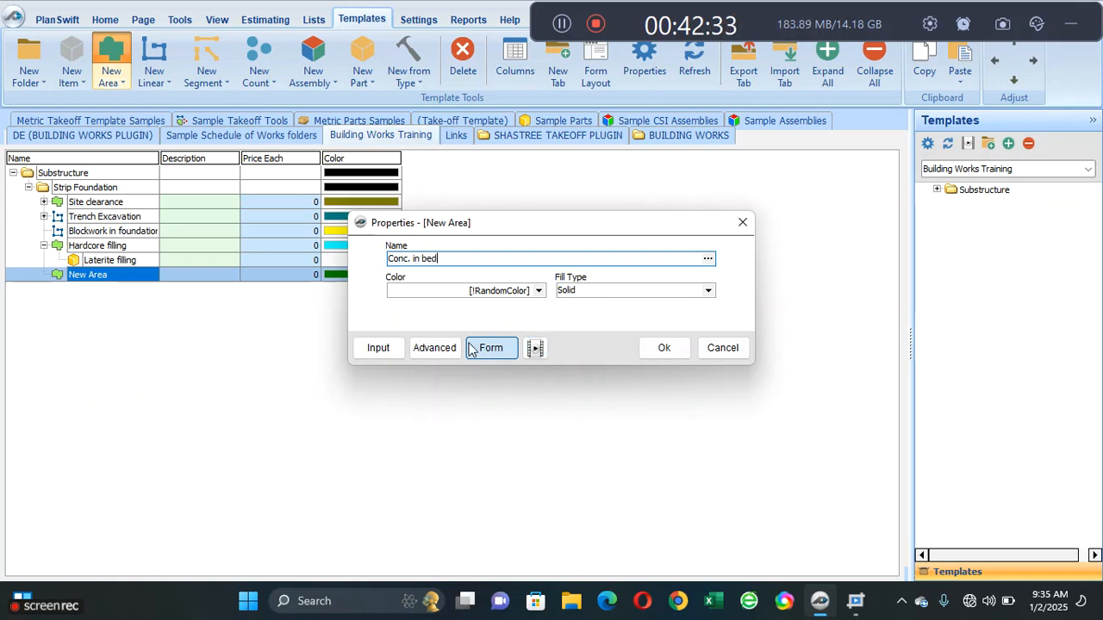
# - Add a number property named Thickness to the Estimating group of the Conc. in bed area
pyautogui.click(434, 347)
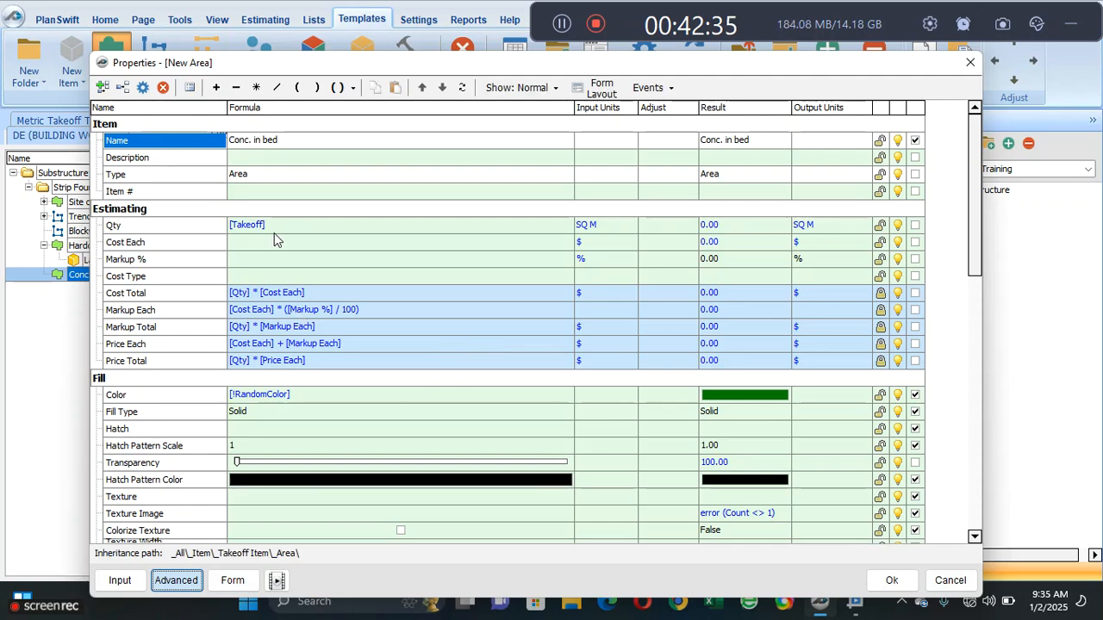
pyautogui.click(288, 229)
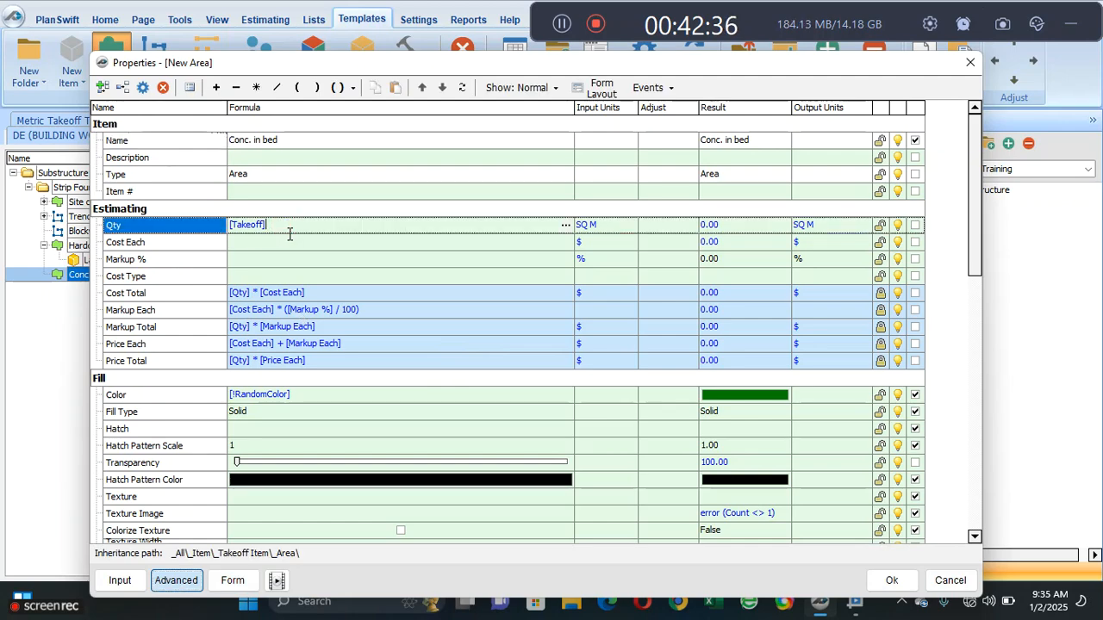
pyautogui.click(160, 244)
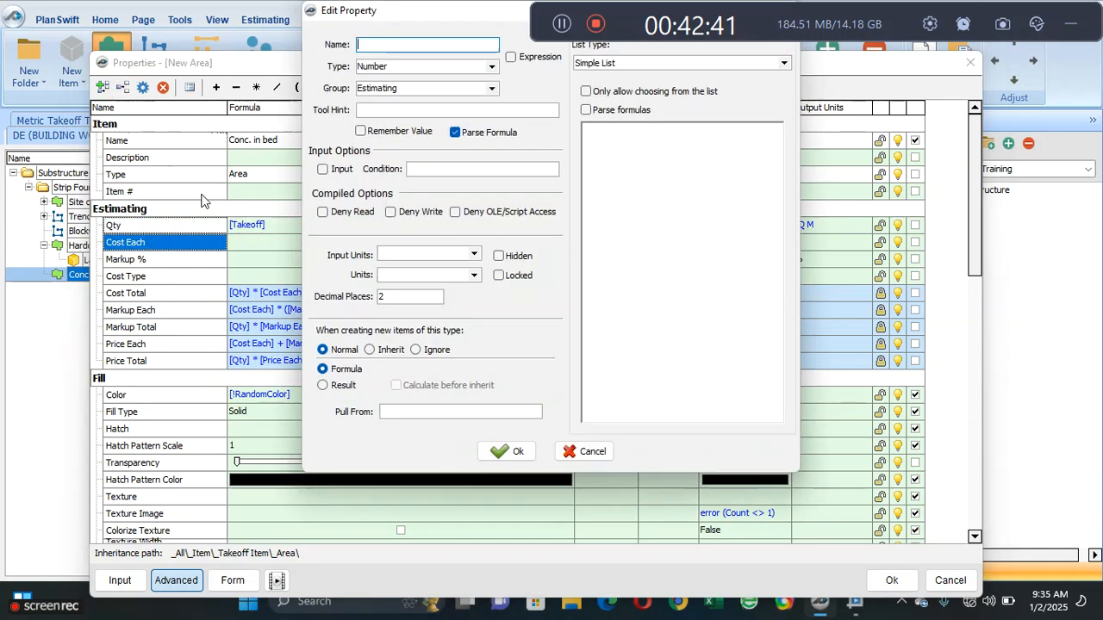
pyautogui.write('Thickness')
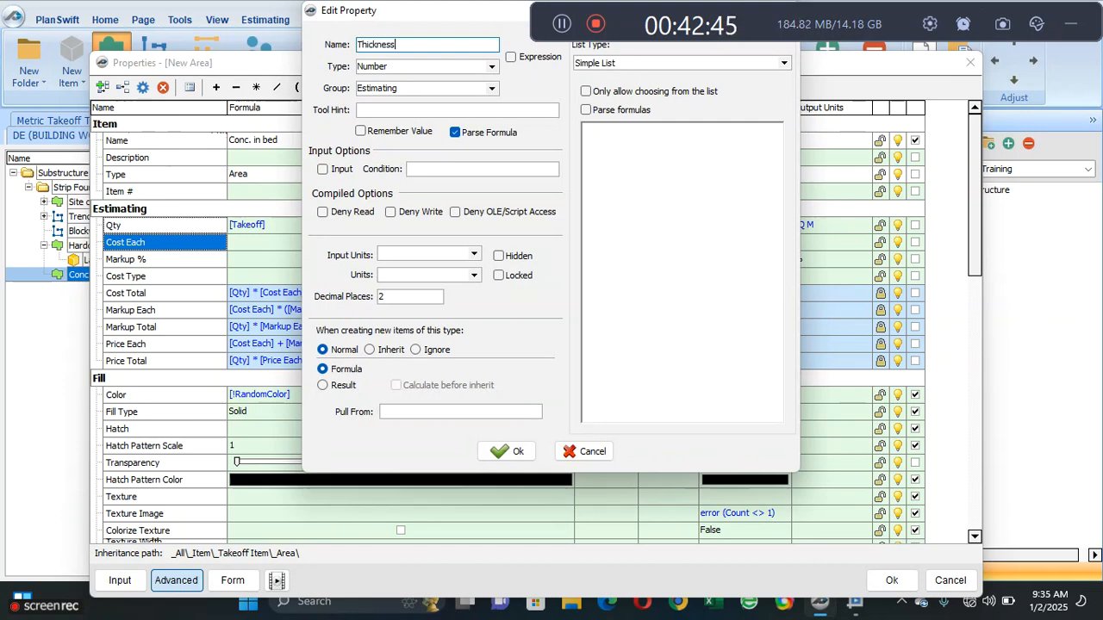
pyautogui.click(505, 451)
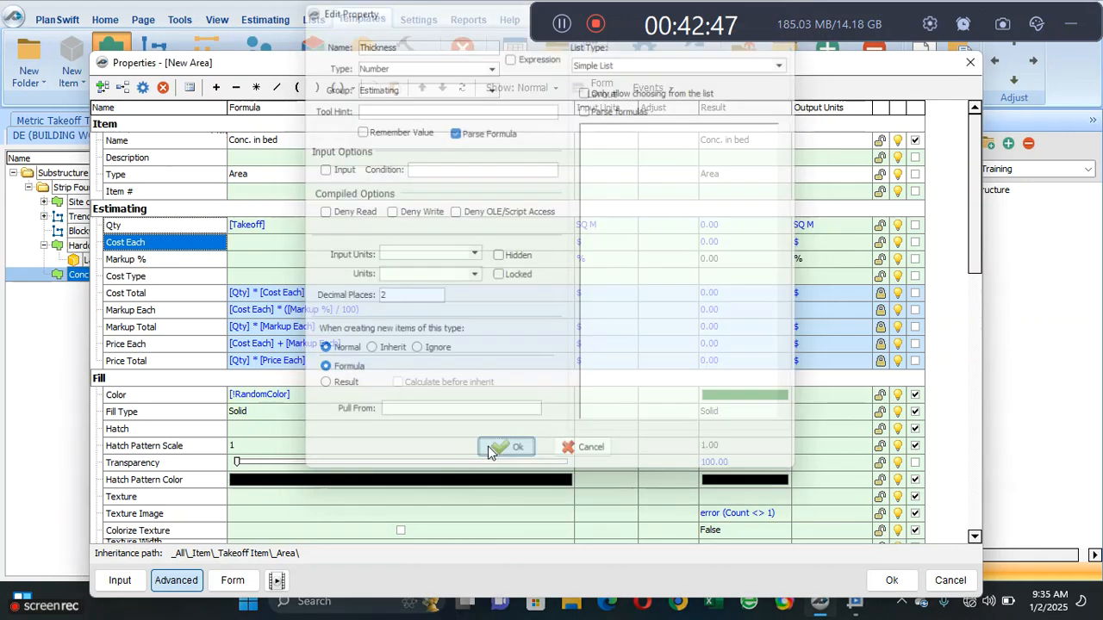
# - Set the Qty formula of Conc. in bed to [Takeoff] * [Thickness], with CU M as its input units
pyautogui.click(495, 224)
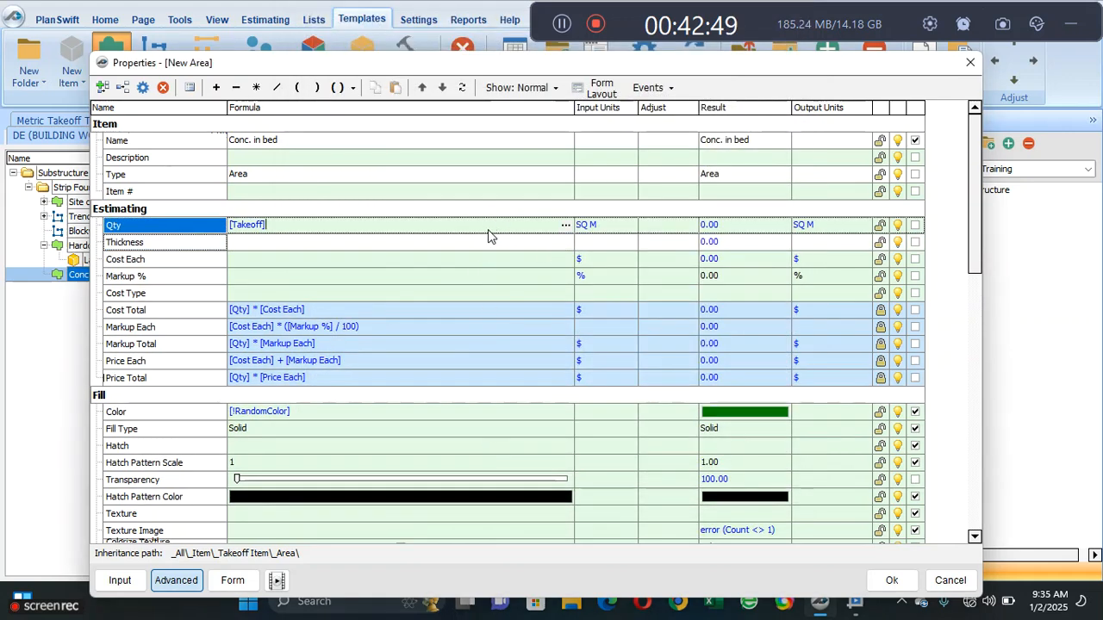
pyautogui.click(255, 87)
pyautogui.moveTo(304, 231); pyautogui.dragTo(310, 231)
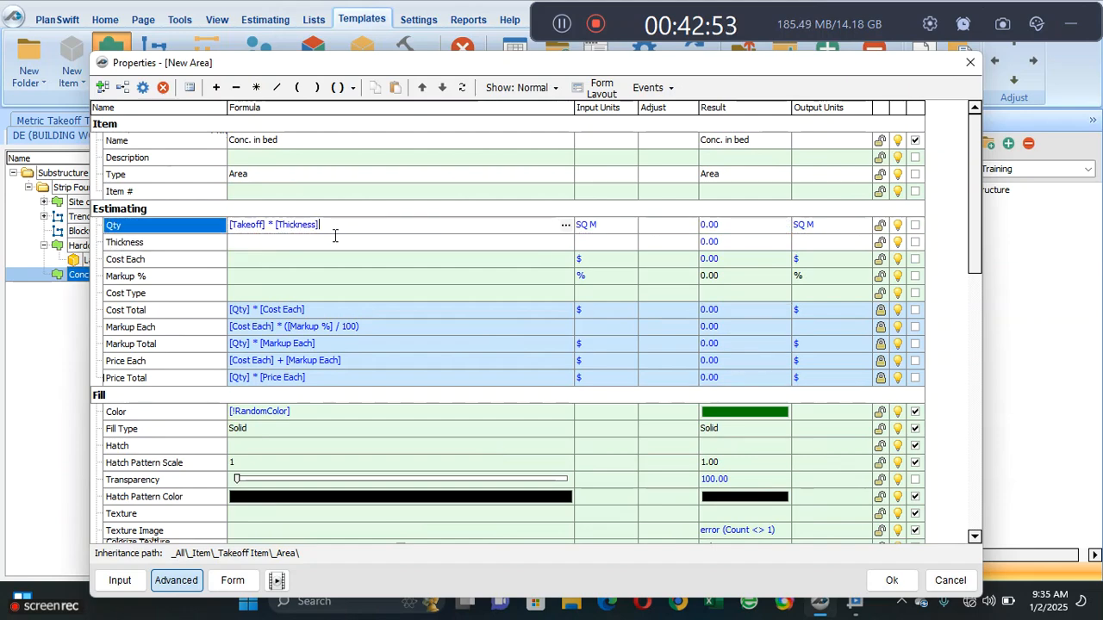
pyautogui.click(628, 224)
pyautogui.click(629, 224)
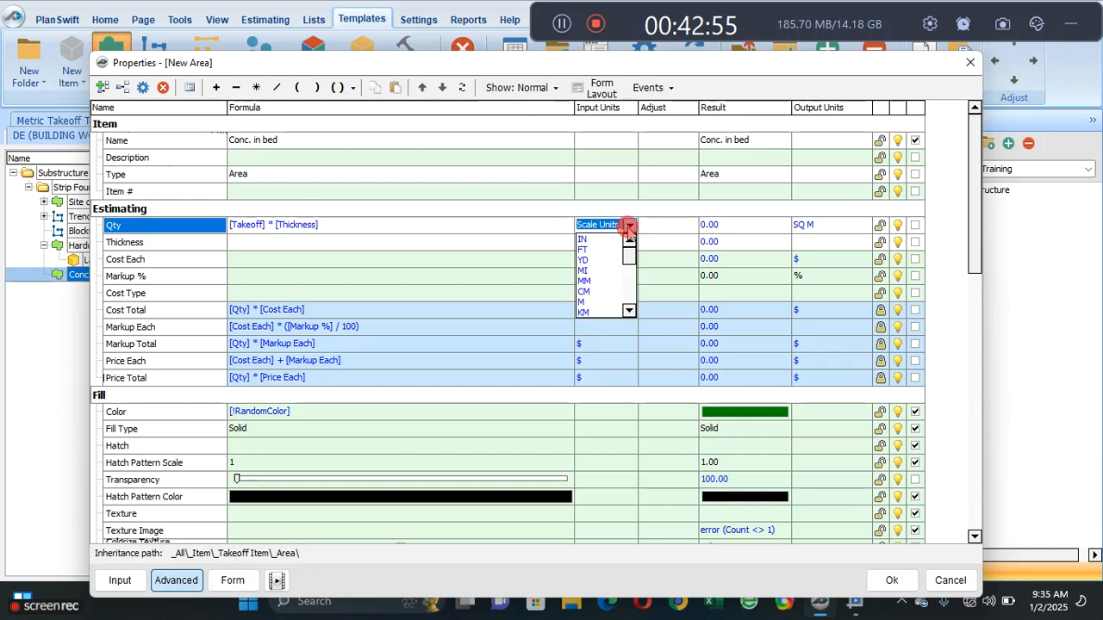
pyautogui.moveTo(626, 265); pyautogui.dragTo(628, 302)
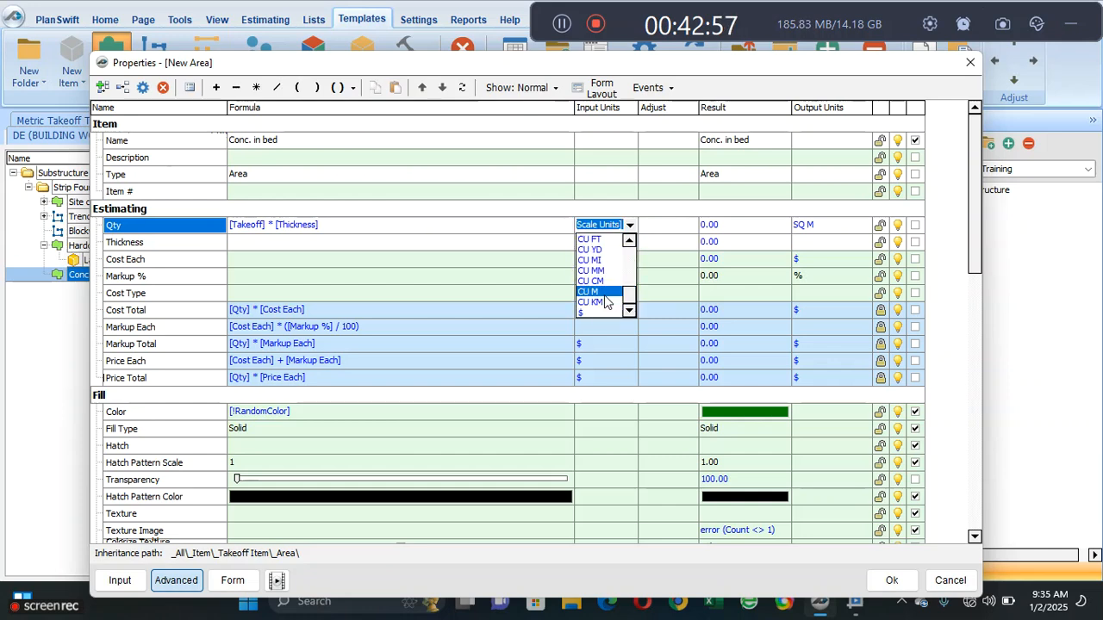
pyautogui.click(601, 291)
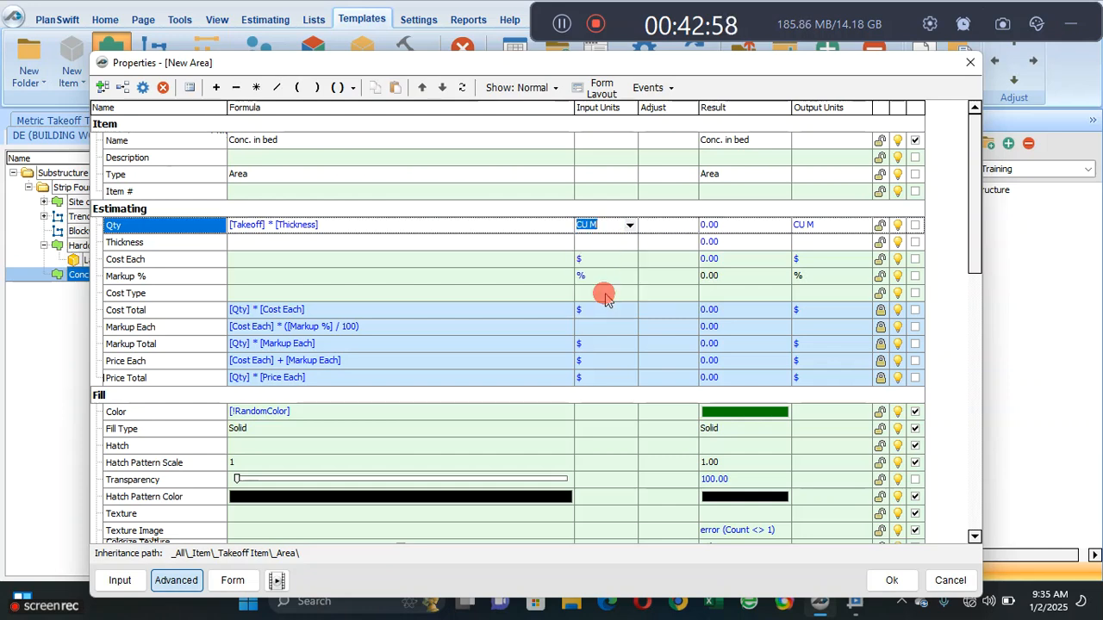
# - Set the Thickness input units to M and make Thickness an input of the Conc. in bed form
pyautogui.click(608, 242)
pyautogui.click(630, 246)
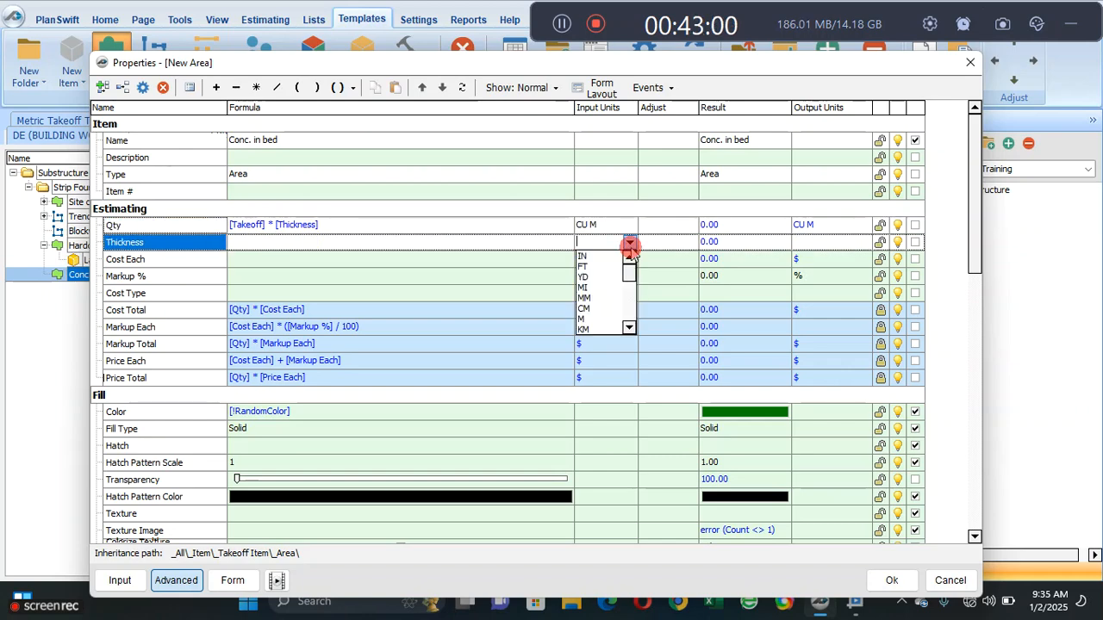
pyautogui.click(617, 319)
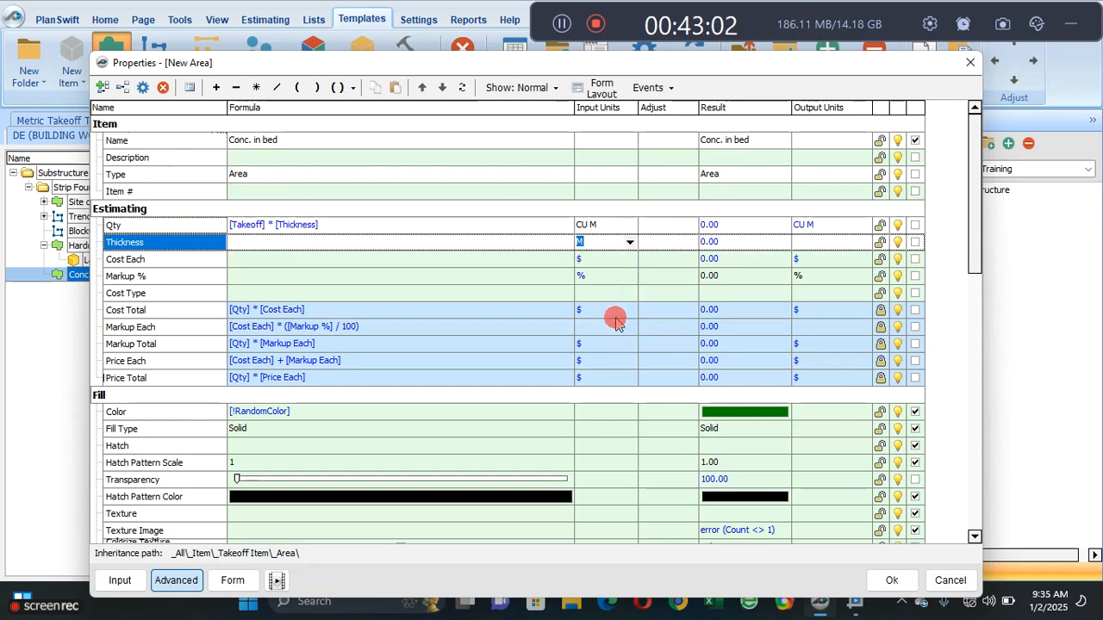
pyautogui.click(914, 243)
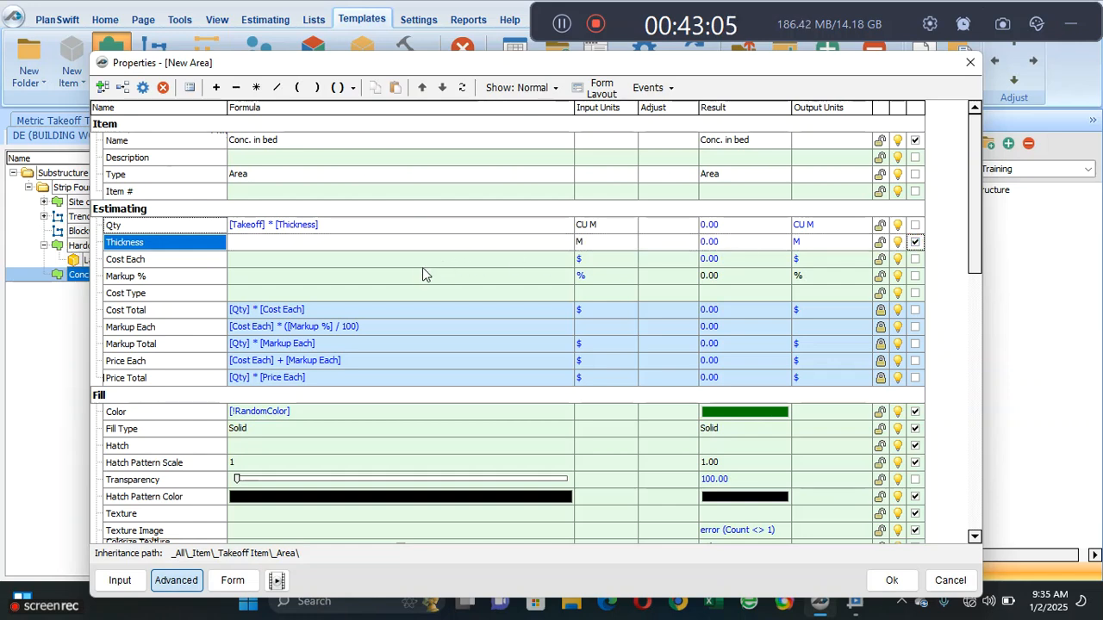
pyautogui.click(233, 580)
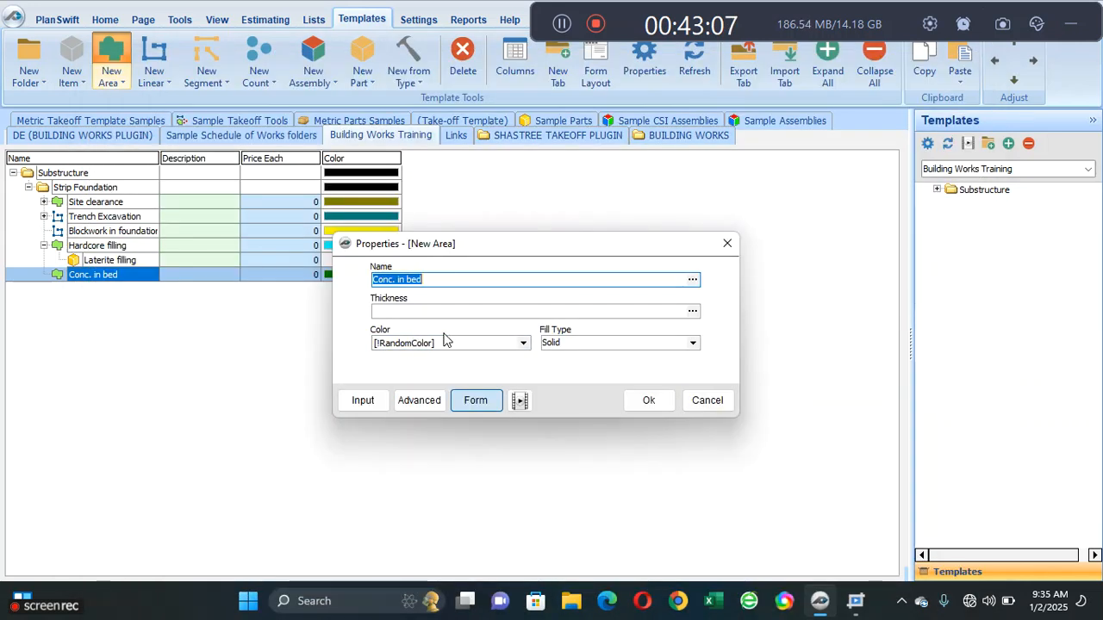
# - Show the units beside Thickness in the Conc. in bed form layout and save the area's properties
pyautogui.click(419, 400)
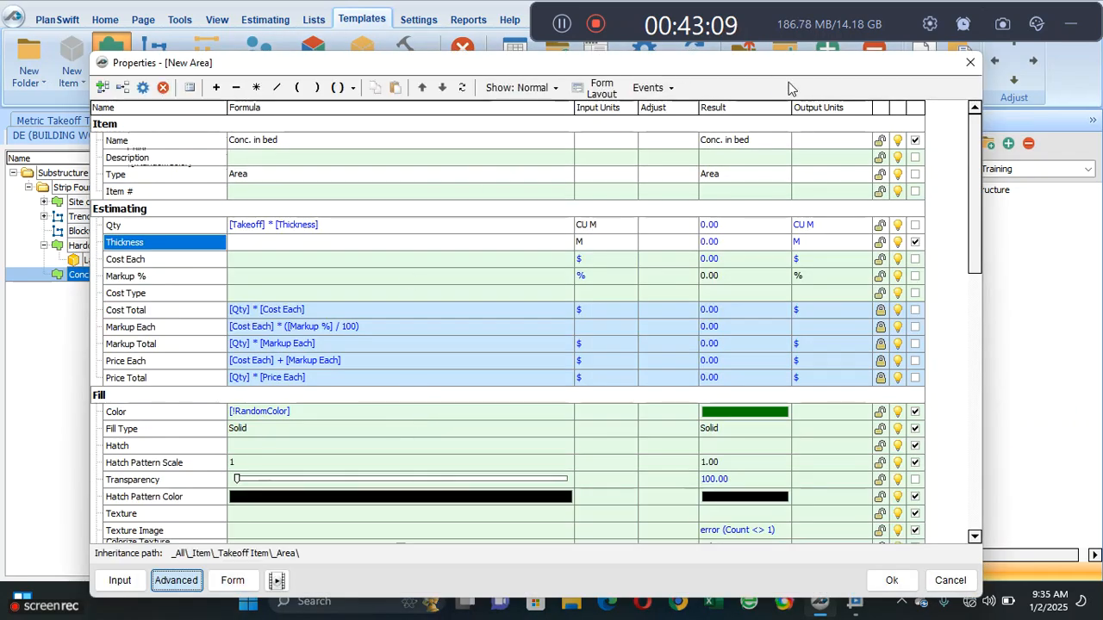
pyautogui.click(602, 88)
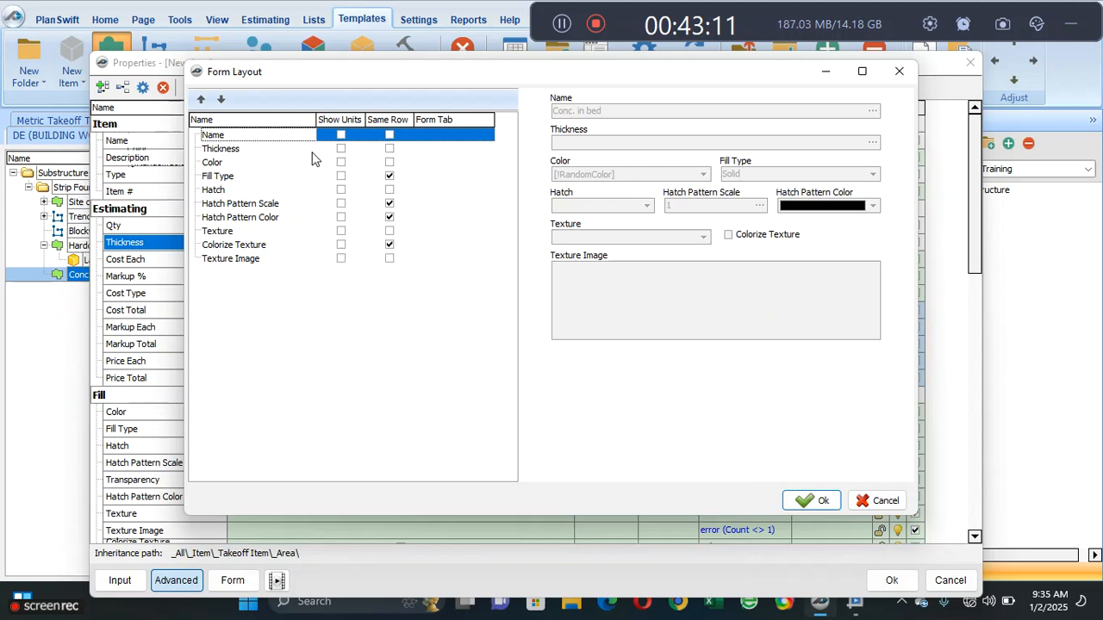
pyautogui.click(341, 149)
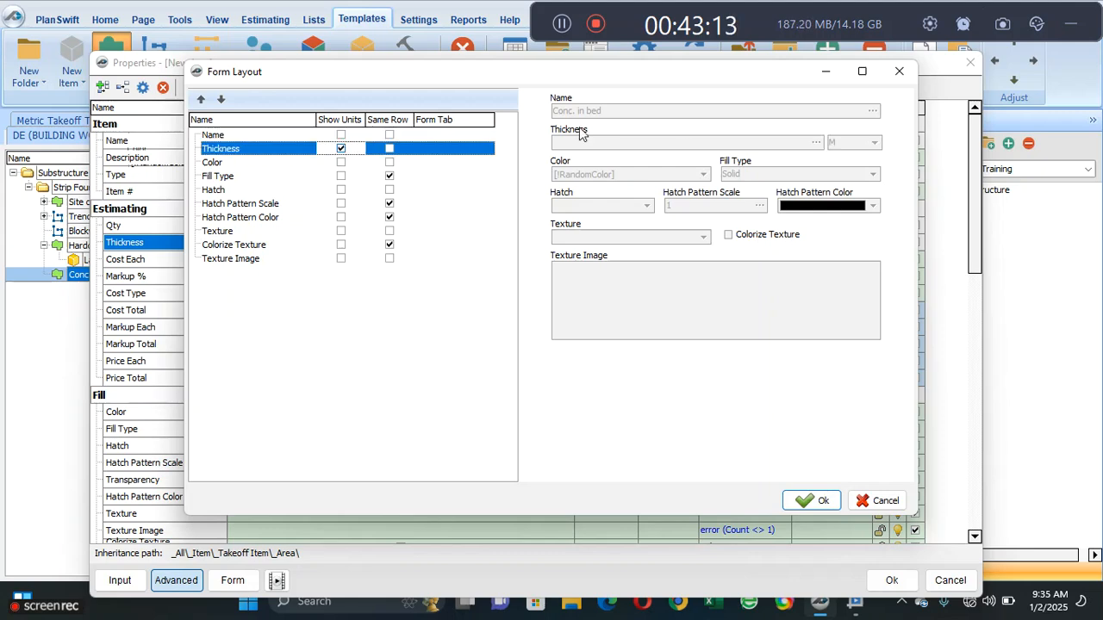
pyautogui.click(803, 500)
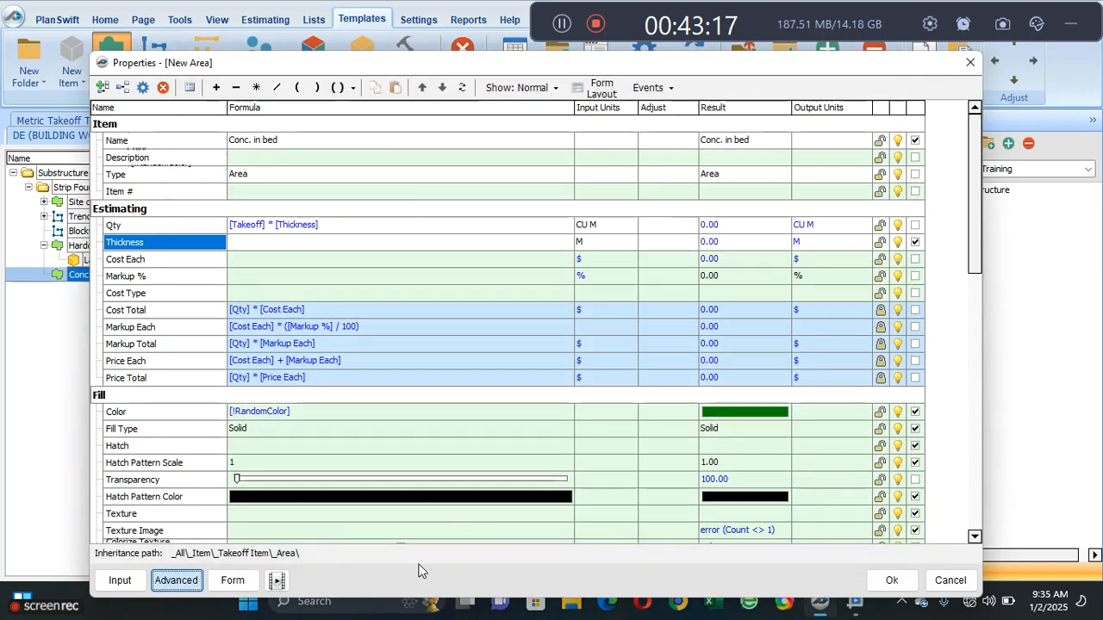
pyautogui.click(233, 580)
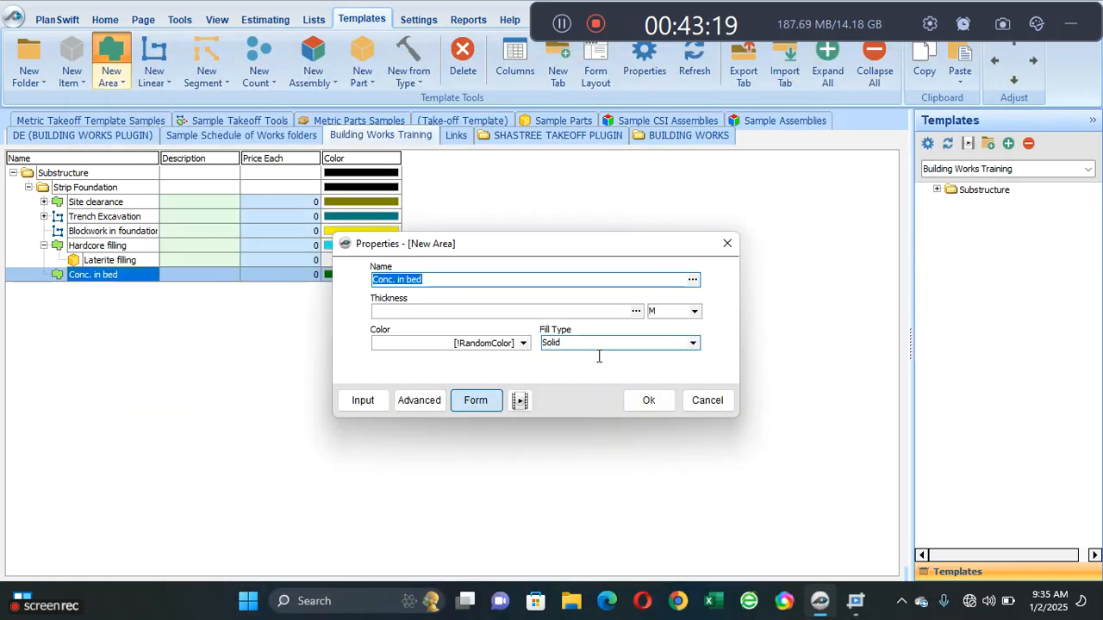
pyautogui.click(657, 401)
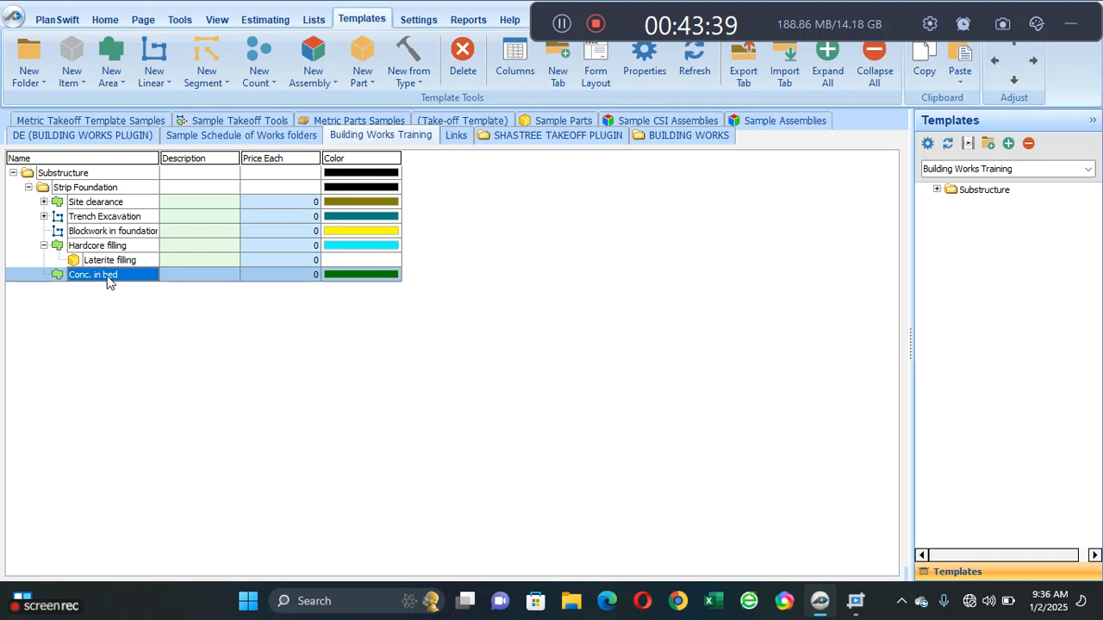
# - Add a part named DPM as a sub-item of the Conc. in bed area
pyautogui.click(365, 80)
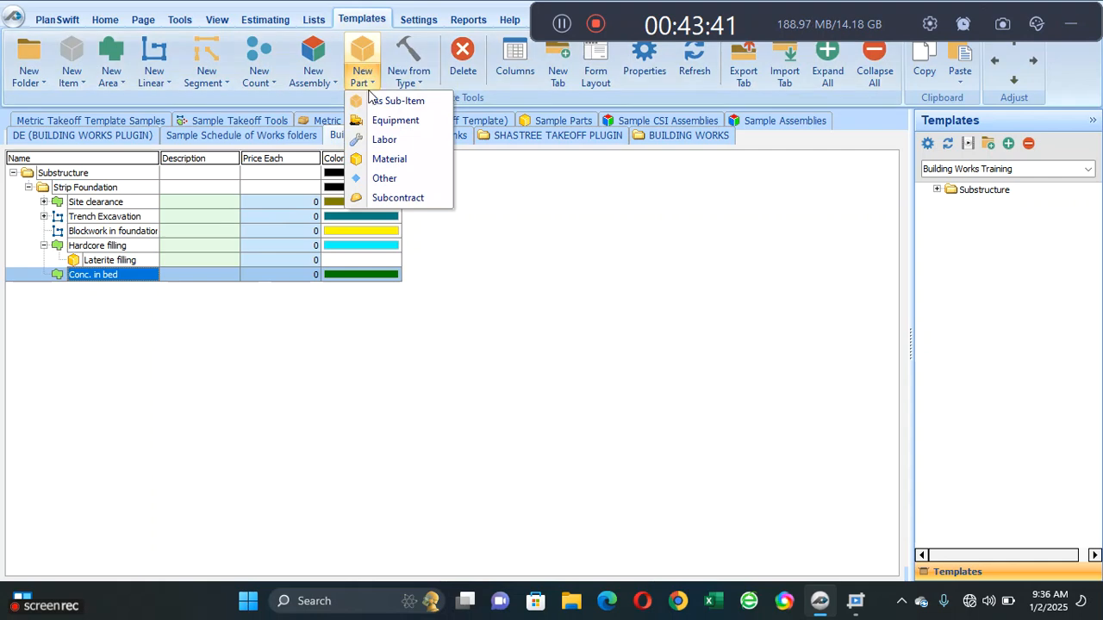
pyautogui.click(383, 100)
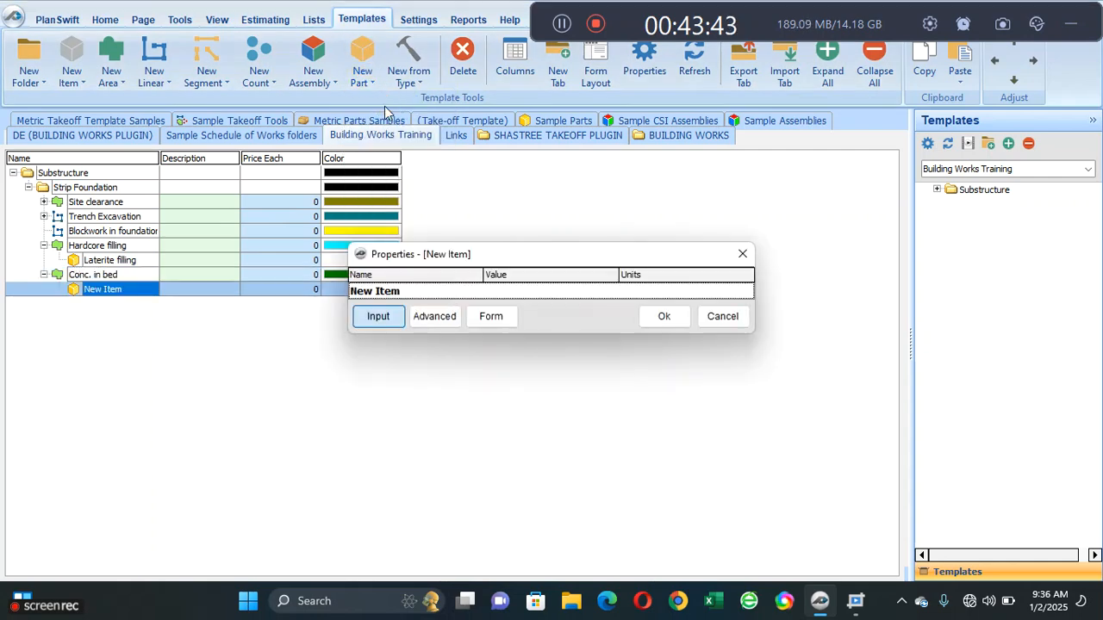
pyautogui.click(413, 291)
pyautogui.write('DPM')
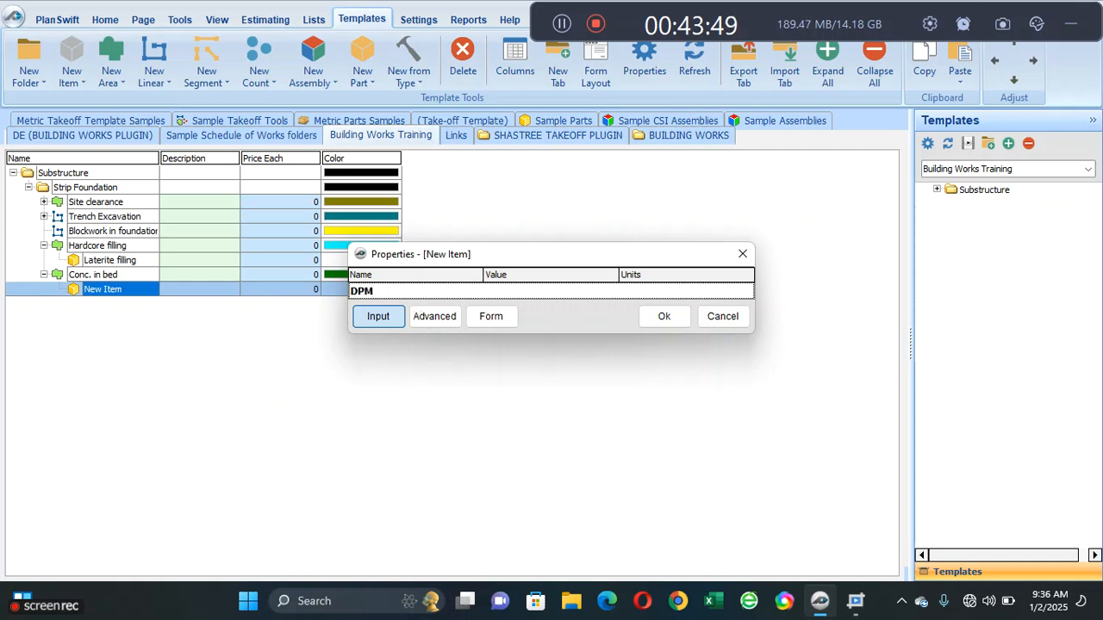
pyautogui.click(676, 316)
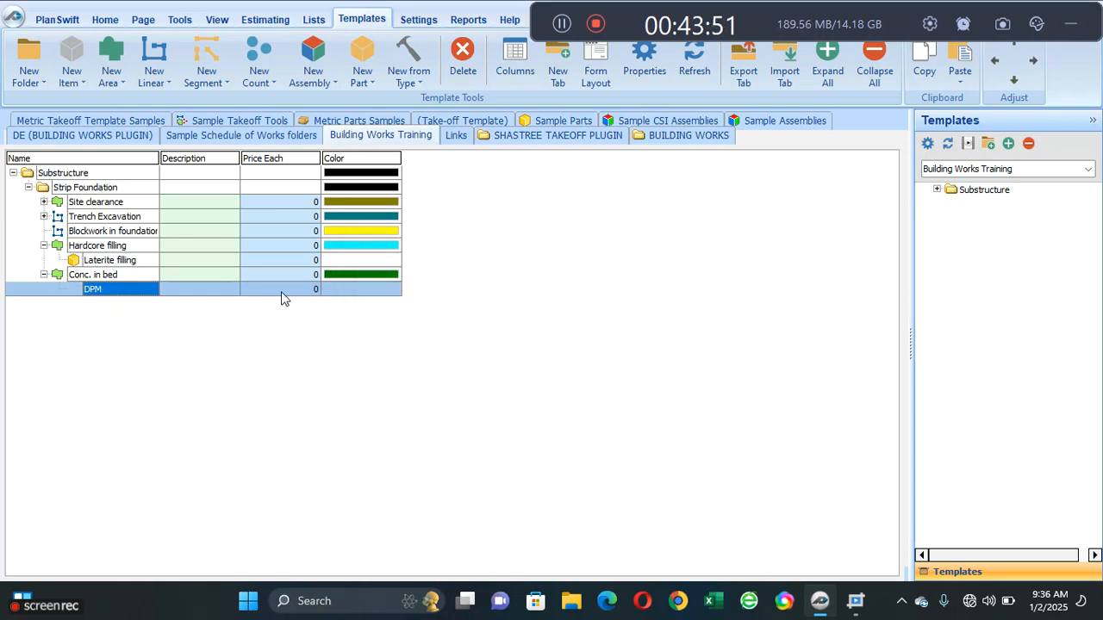
# - Add a part named BRC Mesh as a sub-item of the Conc. in bed area
pyautogui.click(151, 275)
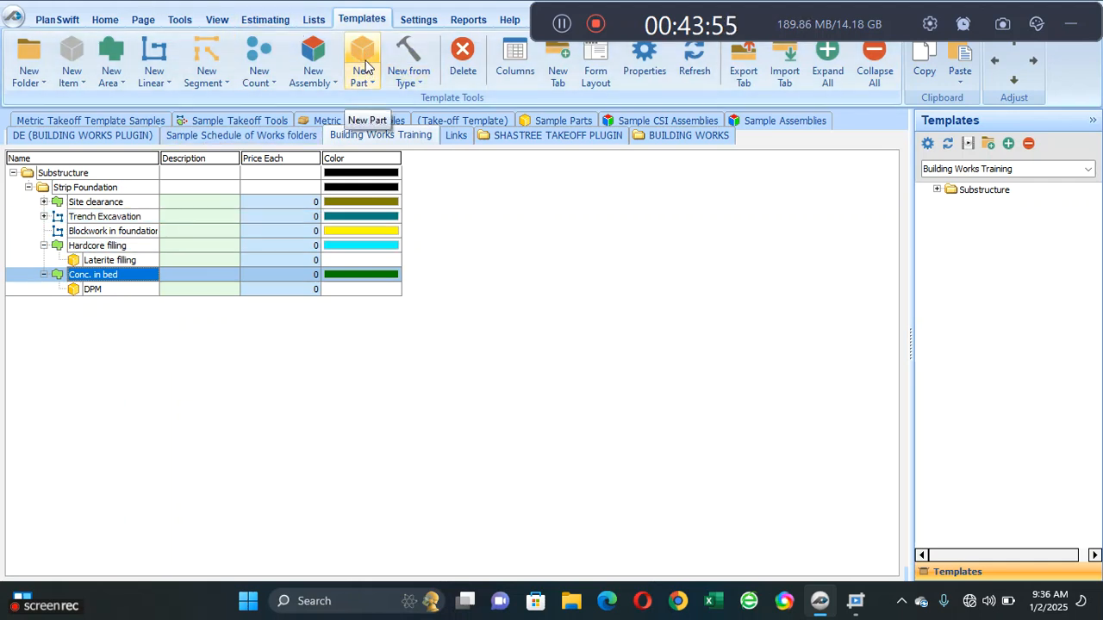
pyautogui.click(365, 72)
pyautogui.click(389, 102)
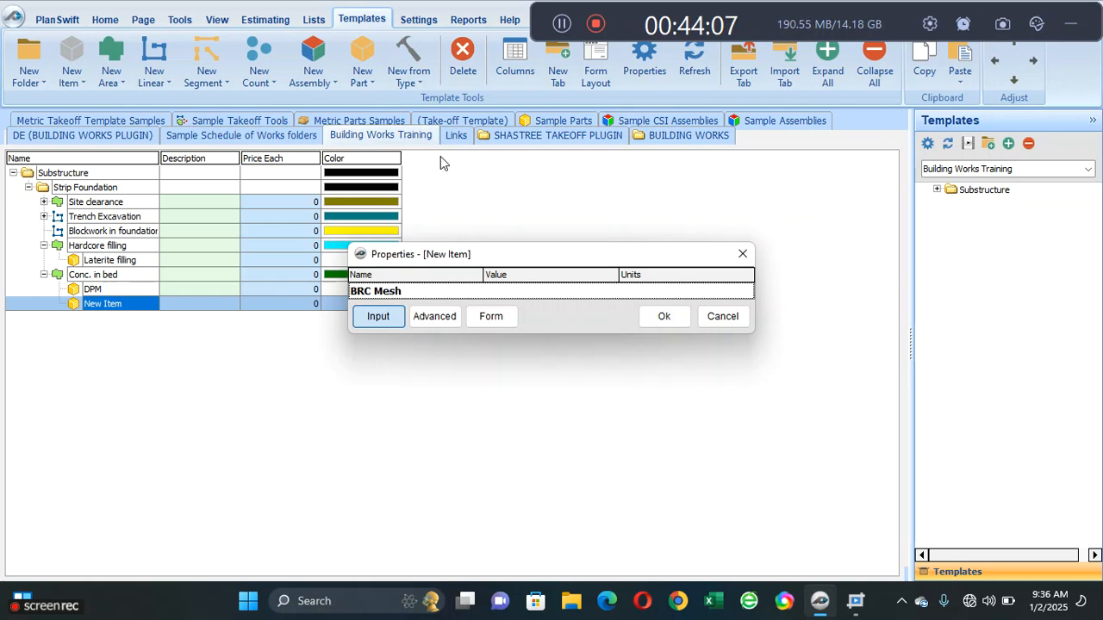
pyautogui.click(663, 317)
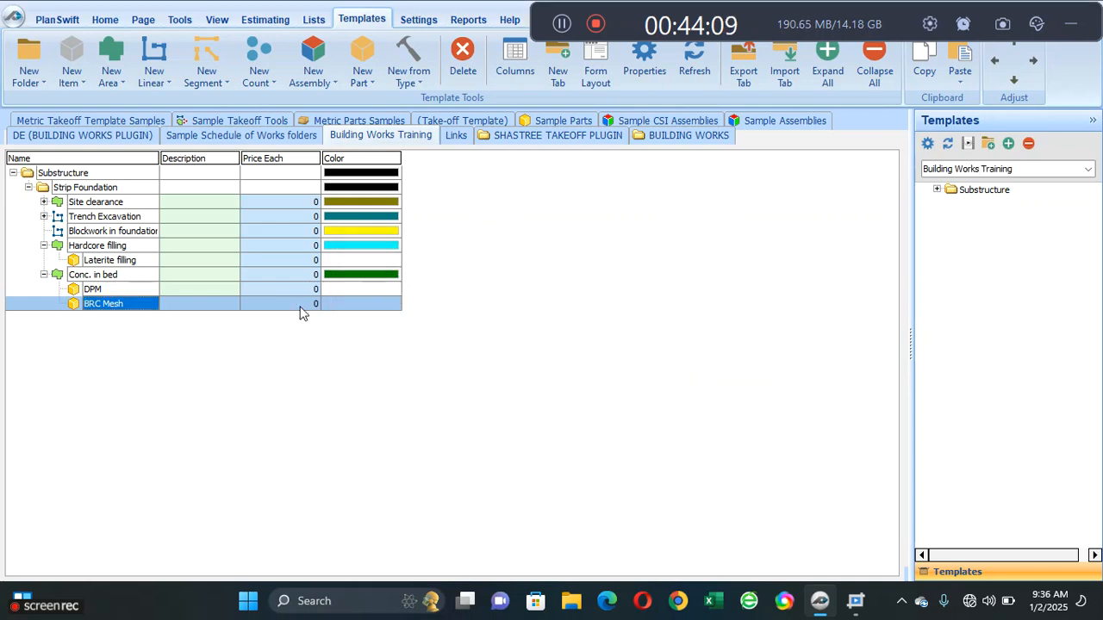
pyautogui.click(97, 274)
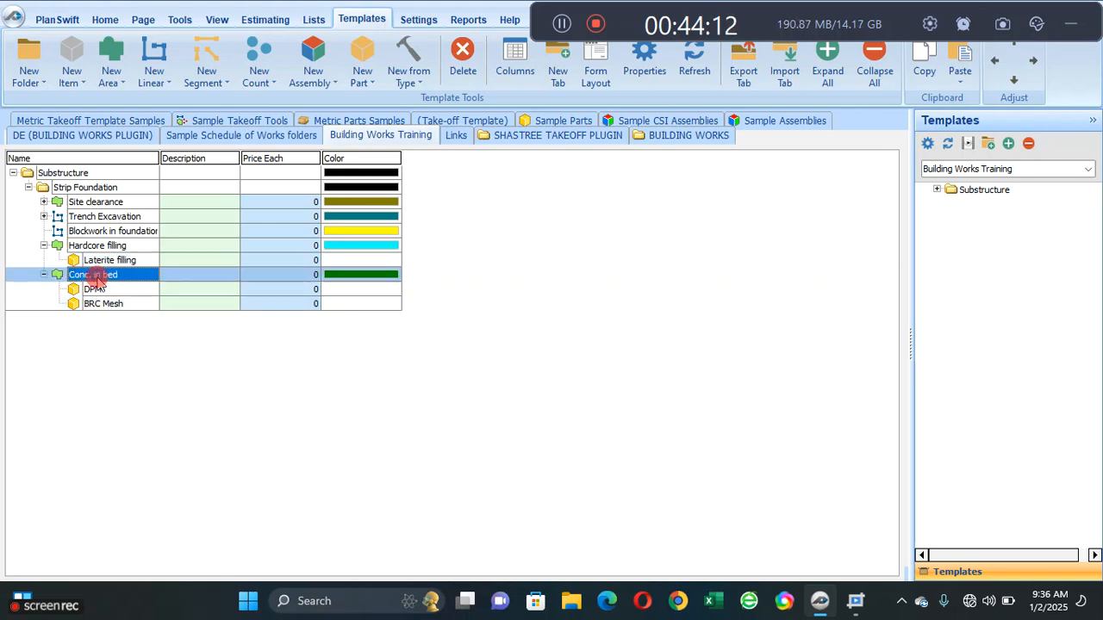
pyautogui.click(362, 66)
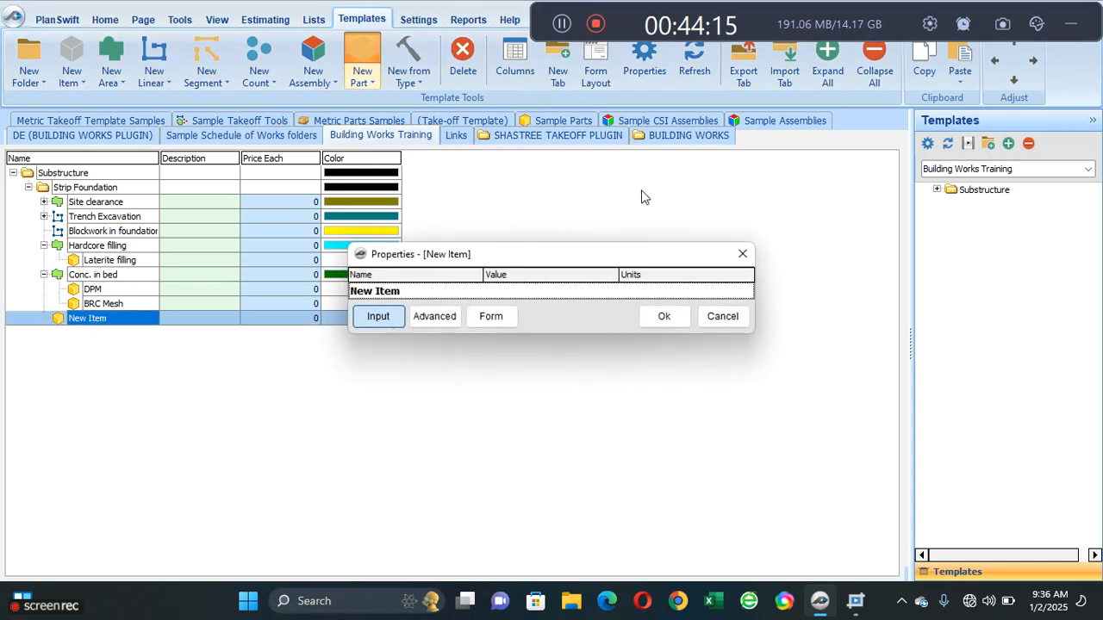
pyautogui.click(742, 253)
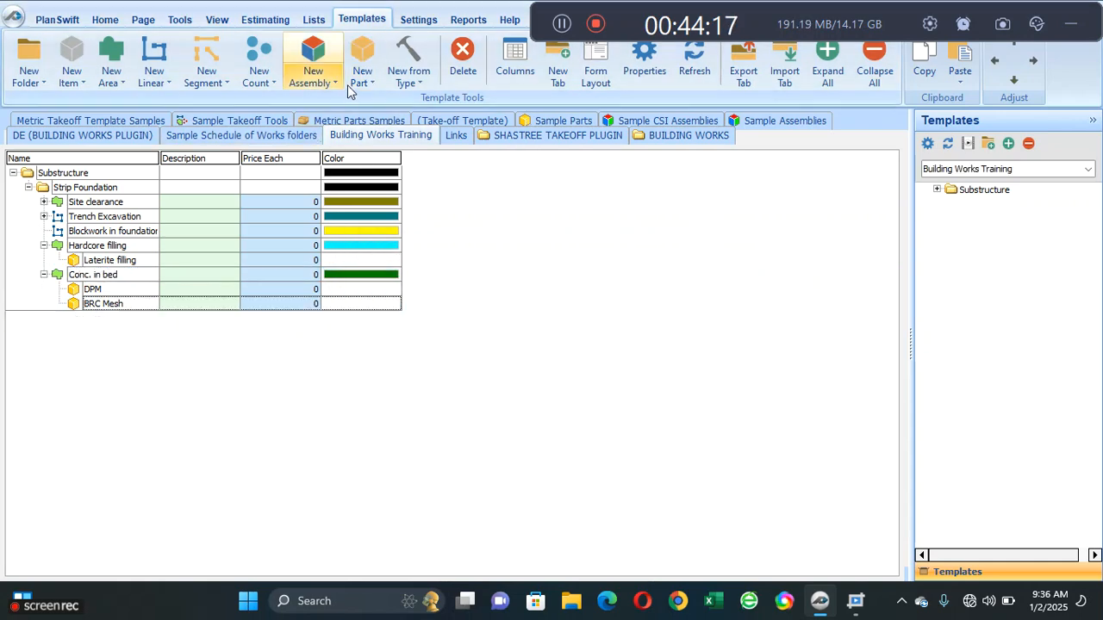
# - Add a part named Formwork to edges of slab as a sub-item of the Conc. in bed area
pyautogui.click(131, 274)
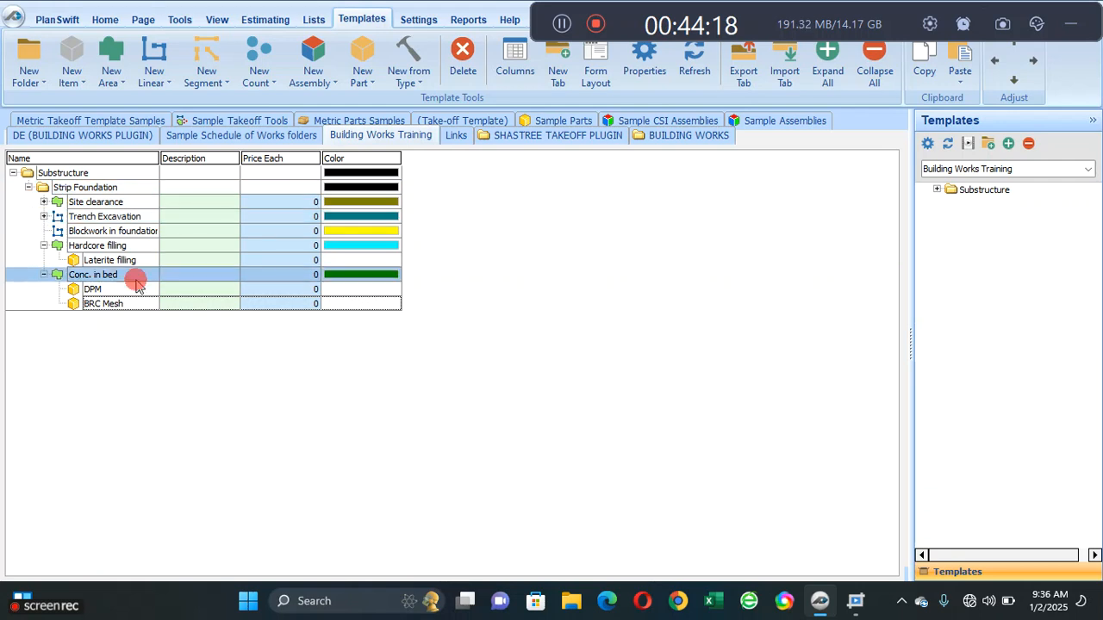
pyautogui.click(354, 85)
pyautogui.click(360, 101)
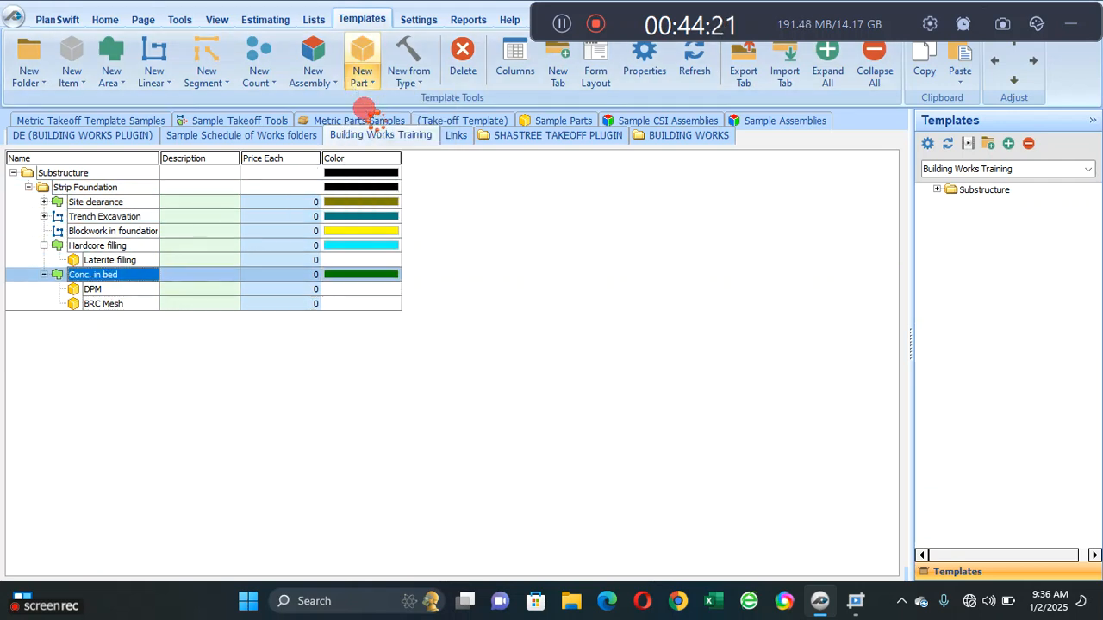
pyautogui.click(358, 293)
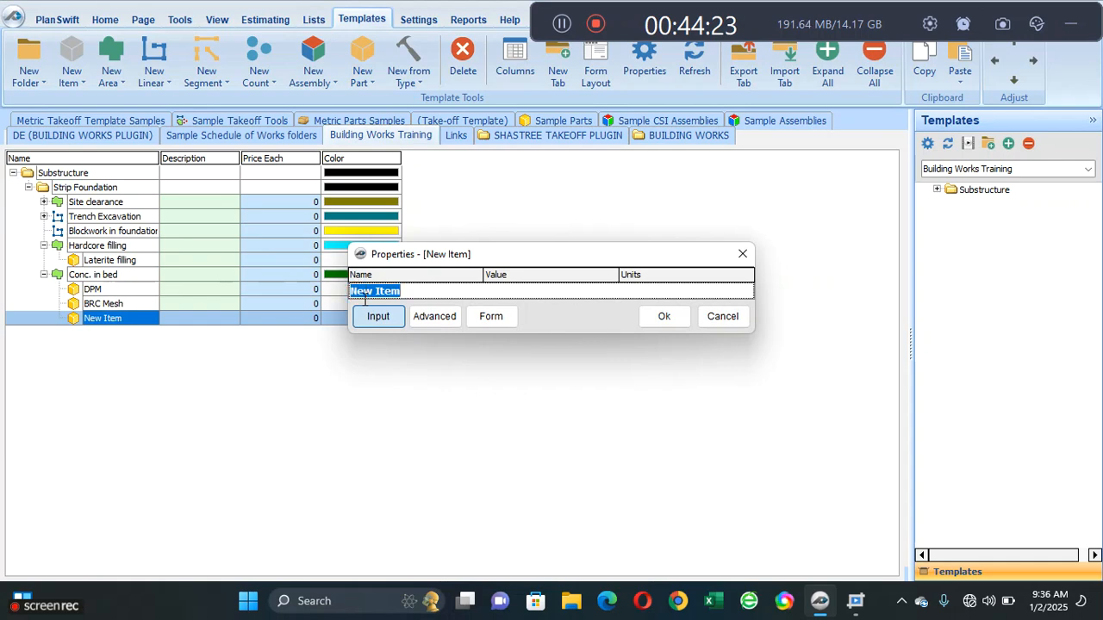
pyautogui.write('F')
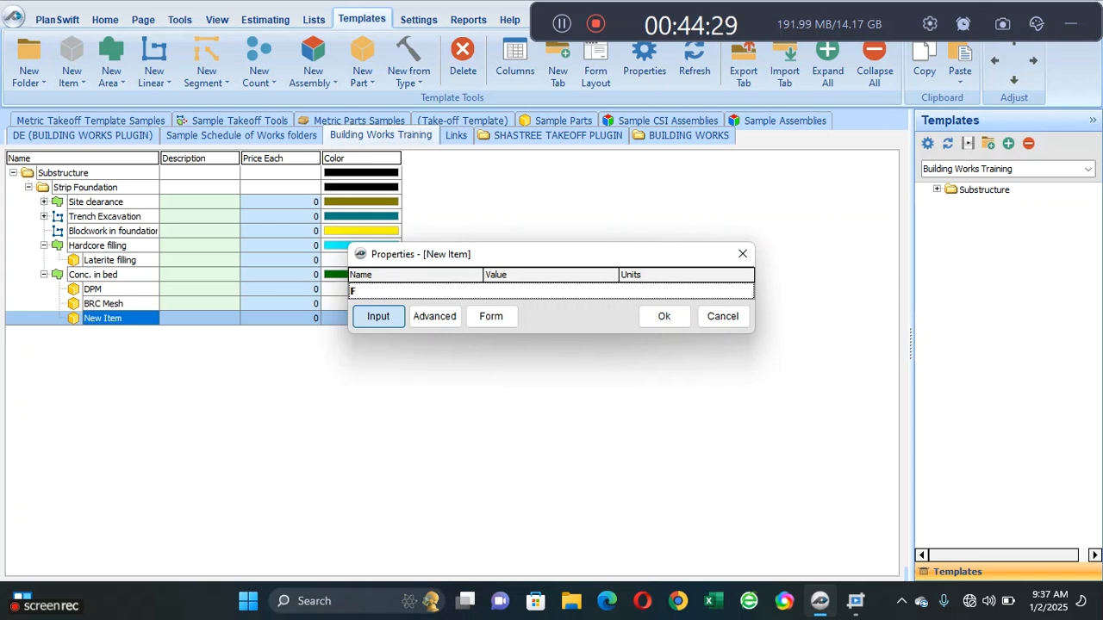
pyautogui.write('ormwork to edges of slab')
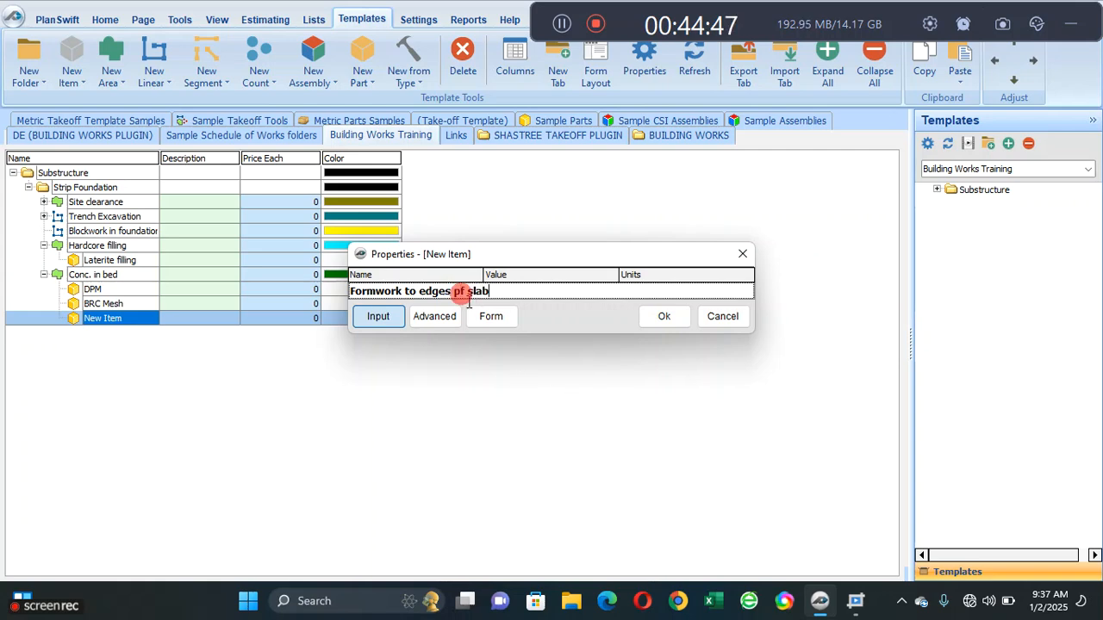
pyautogui.write('o')
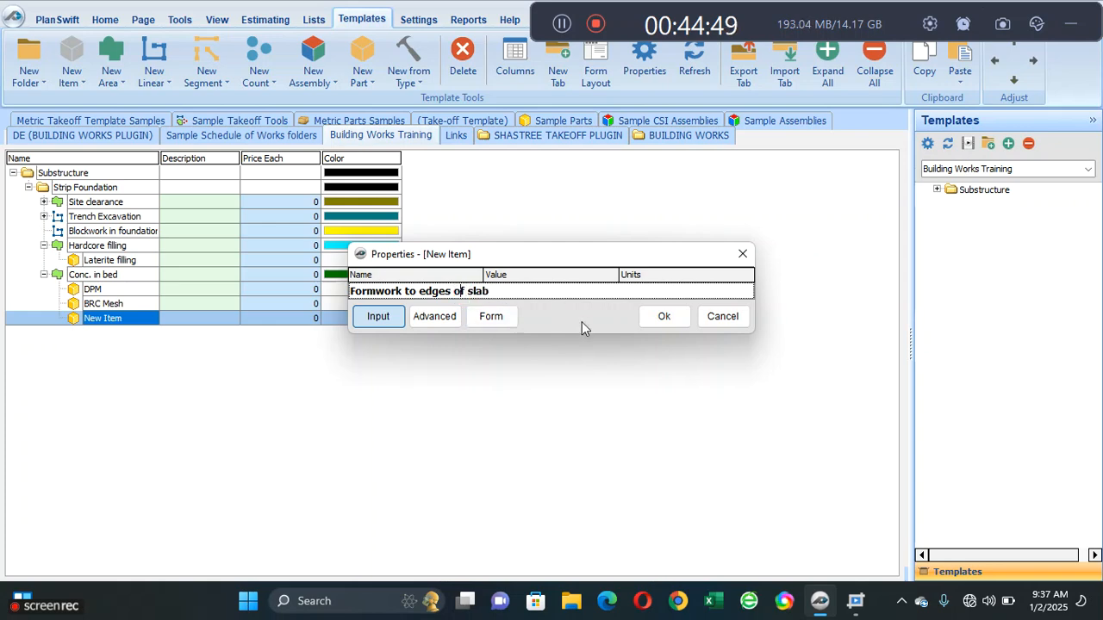
pyautogui.click(668, 318)
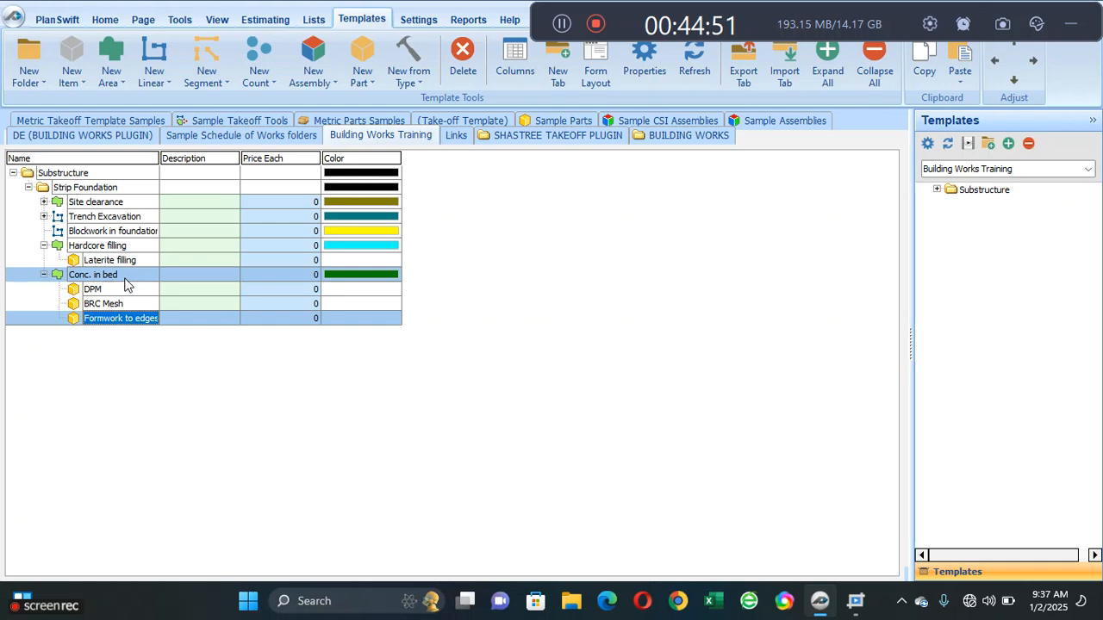
# - Rename the Conc. in bed area as Conc. in slab
pyautogui.doubleClick(112, 276)
pyautogui.click(464, 243)
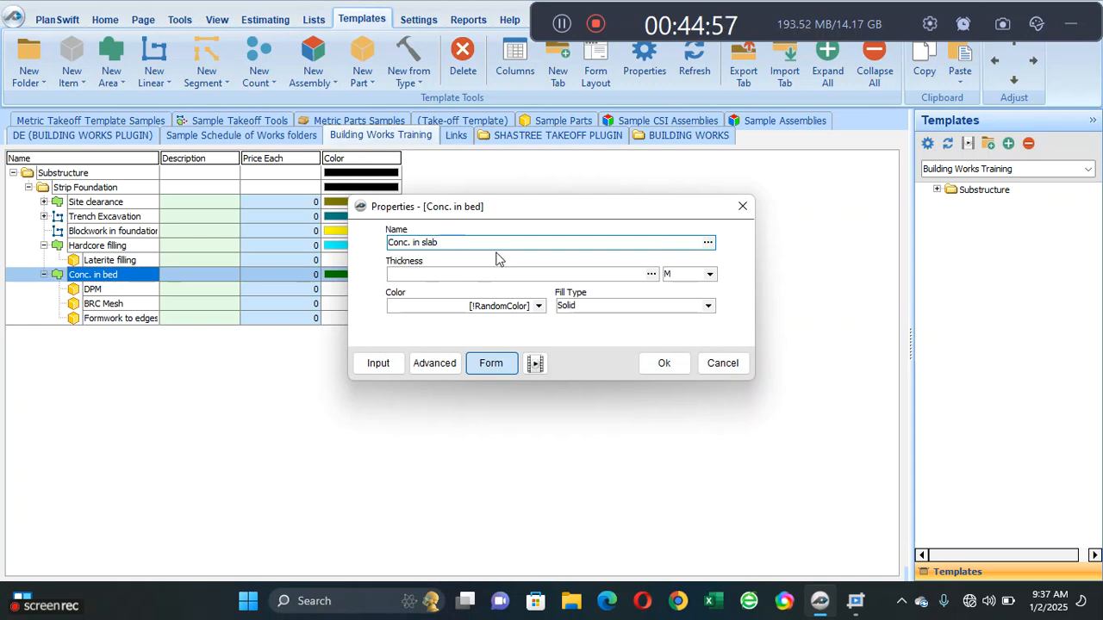
pyautogui.click(643, 369)
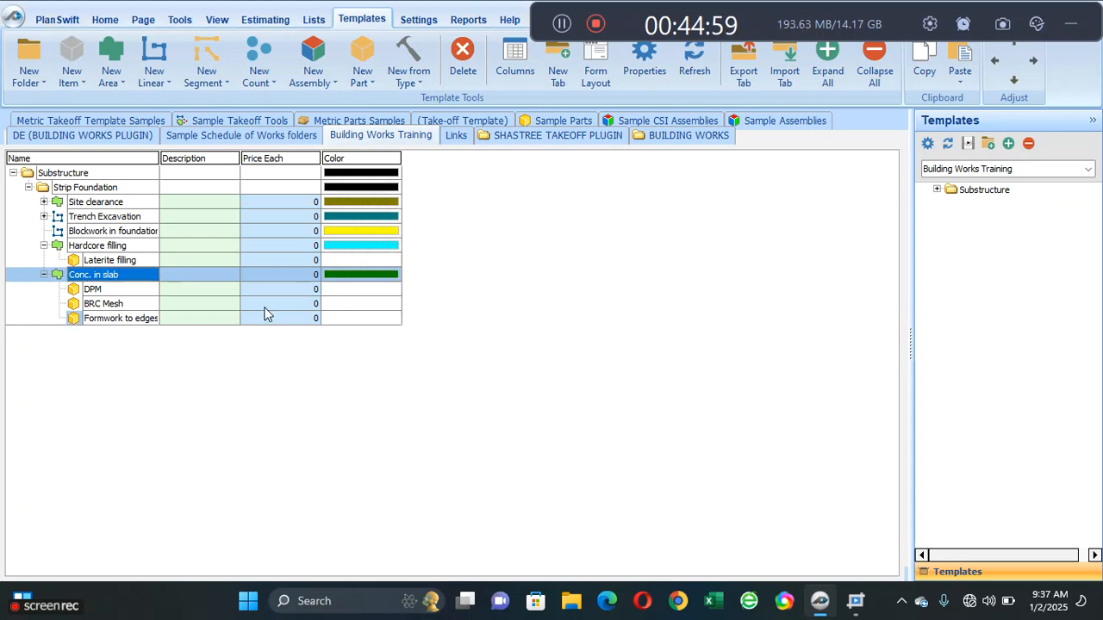
# - Set the DPM part's Qty formula to the Conc. in slab area's Area, [..\Area], and save its properties
pyautogui.doubleClick(108, 290)
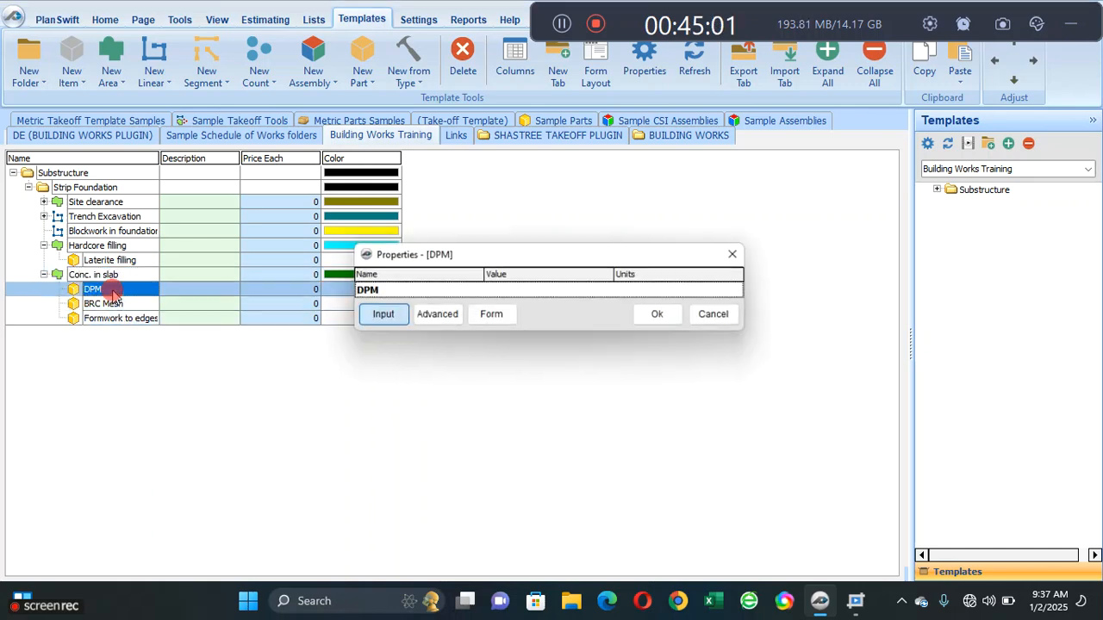
pyautogui.click(449, 317)
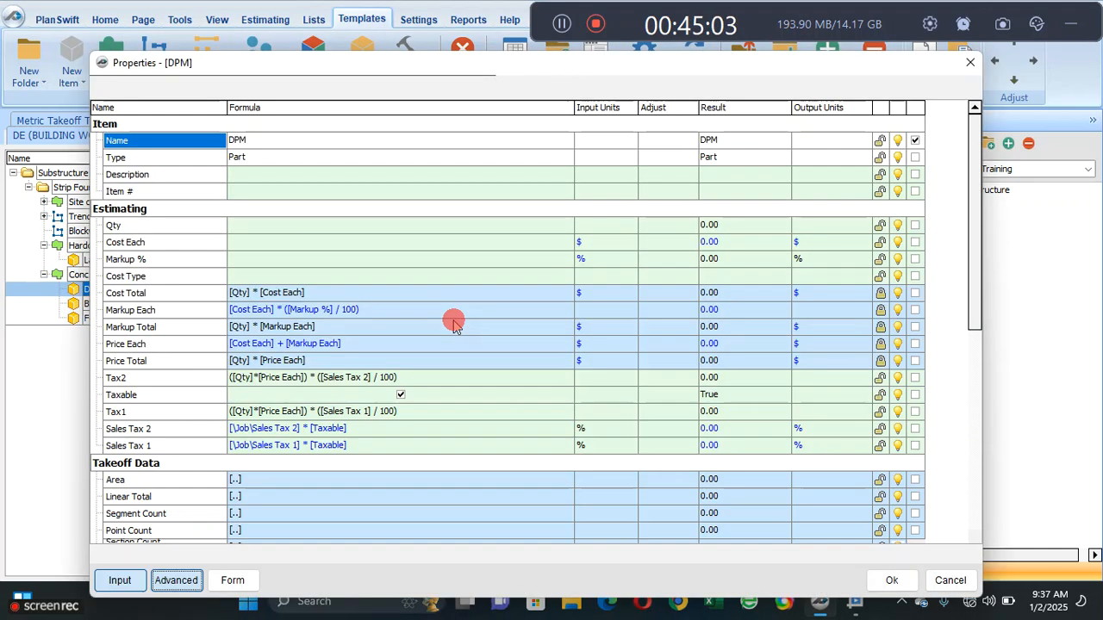
pyautogui.click(306, 224)
pyautogui.click(564, 224)
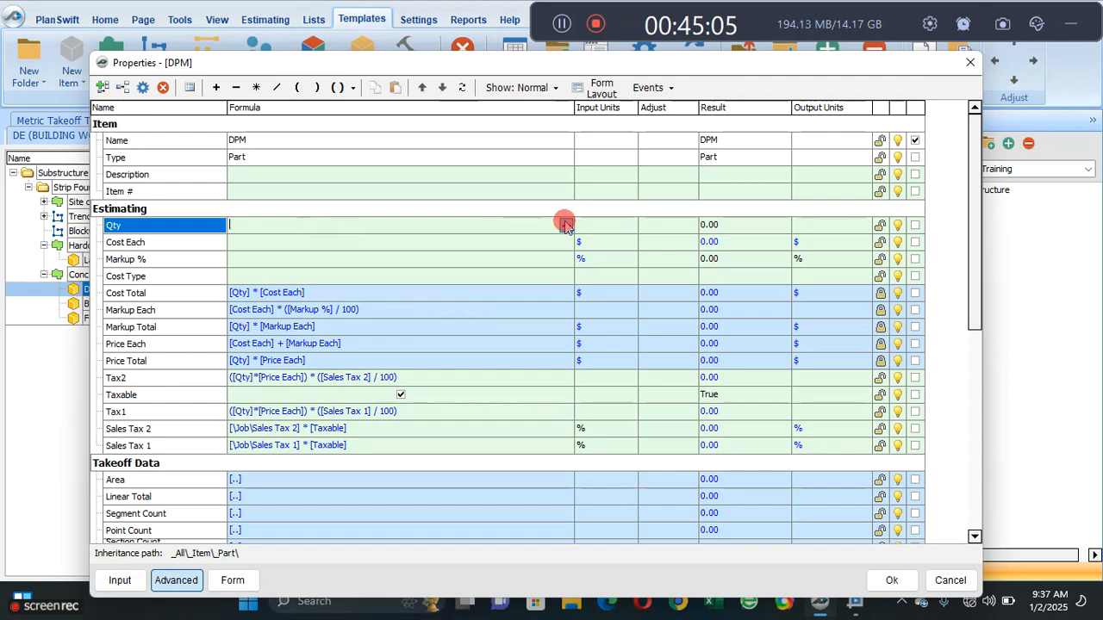
pyautogui.click(404, 178)
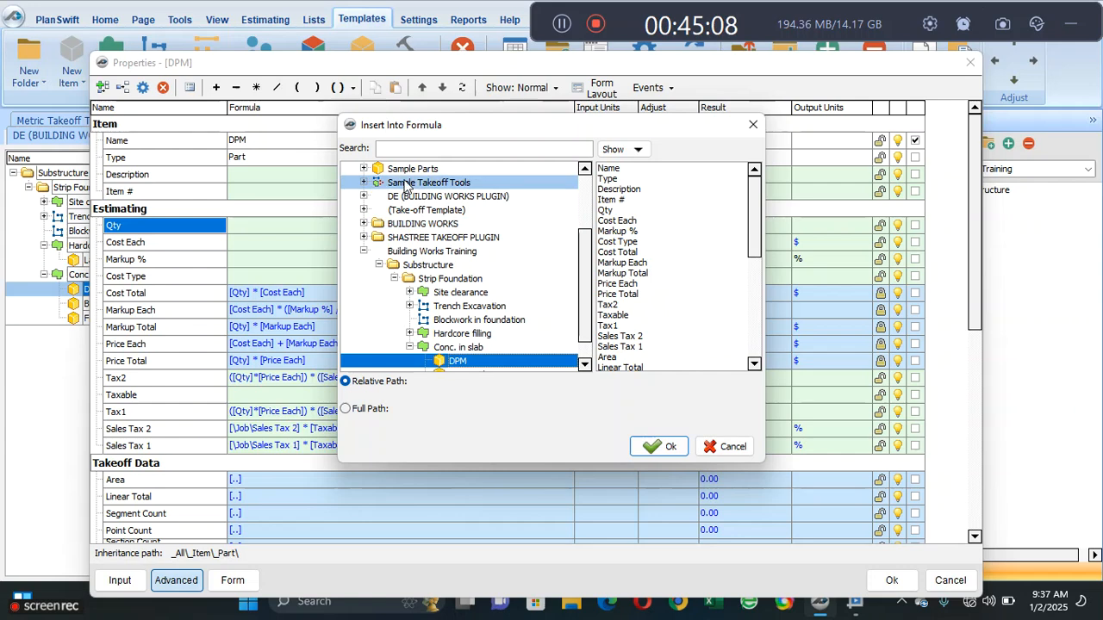
pyautogui.click(483, 347)
pyautogui.moveTo(751, 218); pyautogui.dragTo(754, 274)
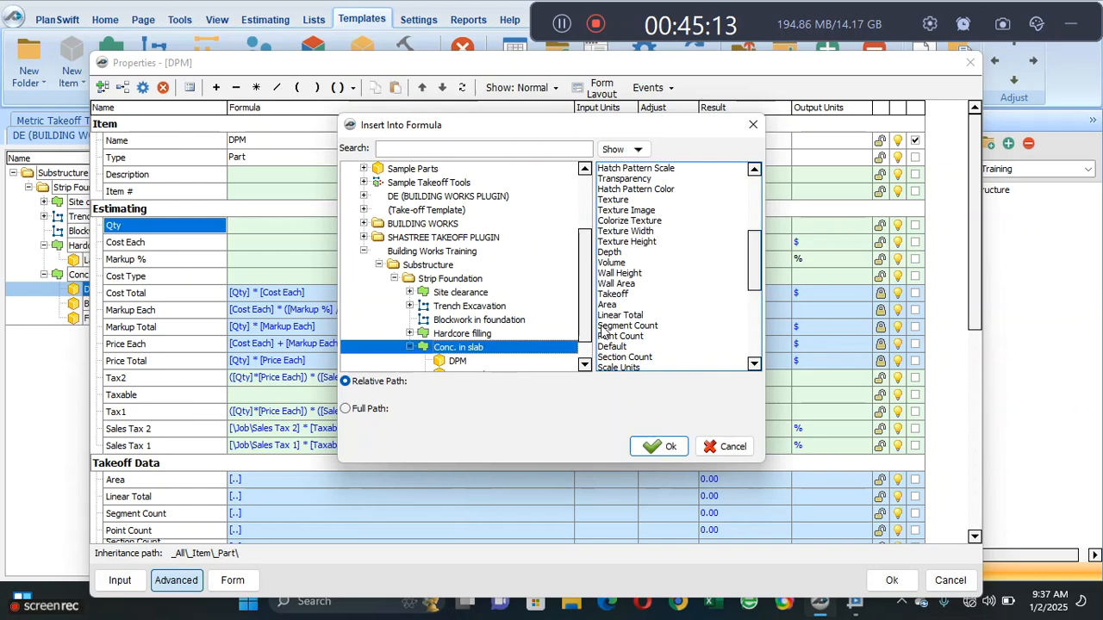
pyautogui.click(608, 304)
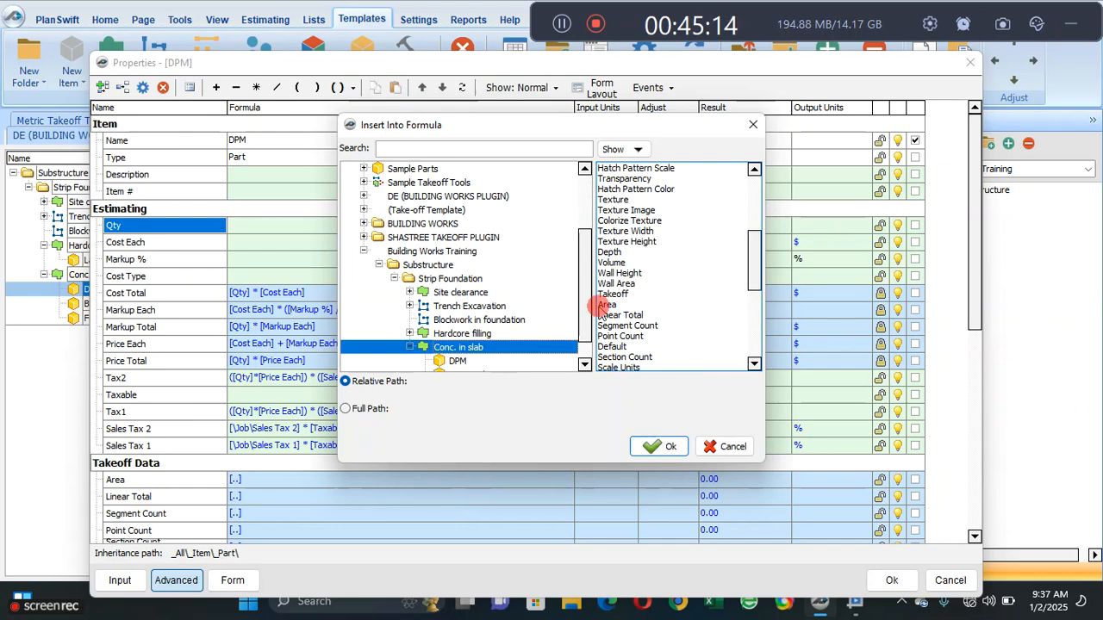
pyautogui.click(660, 446)
pyautogui.click(601, 411)
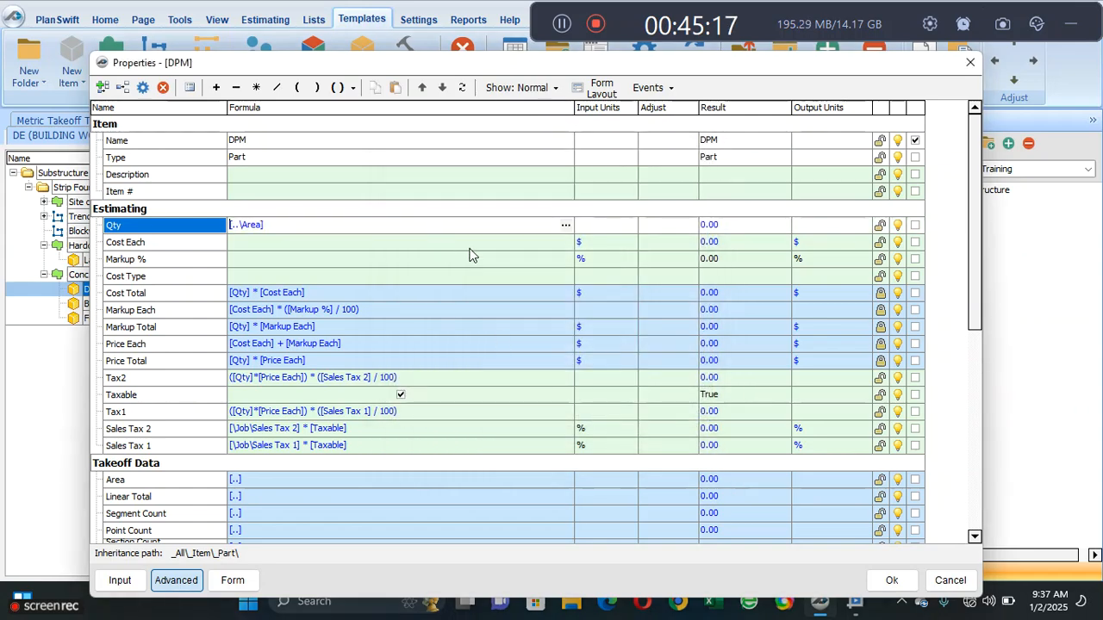
pyautogui.click(887, 582)
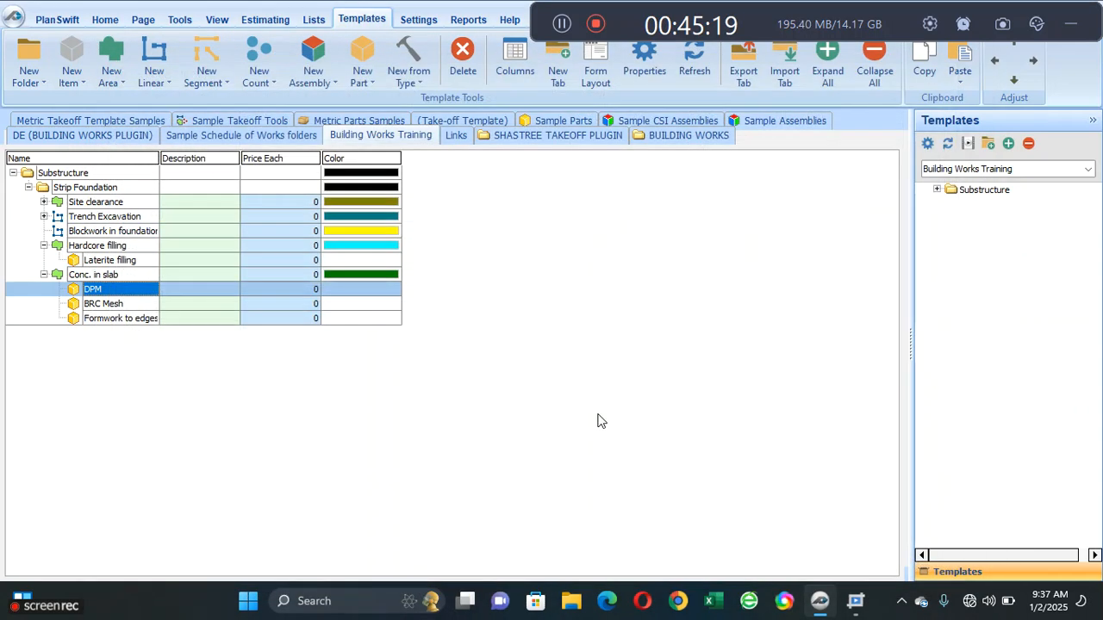
# - Set the BRC Mesh part's Qty formula to the Conc. in slab area's Area, [..\Area], and save its properties
pyautogui.doubleClick(143, 303)
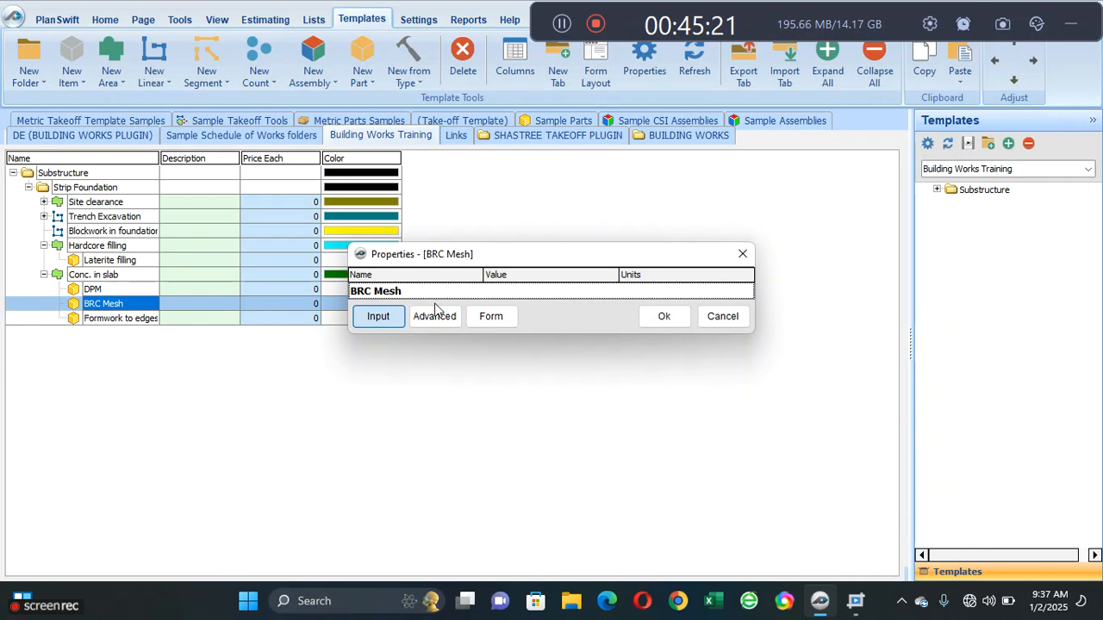
pyautogui.click(439, 316)
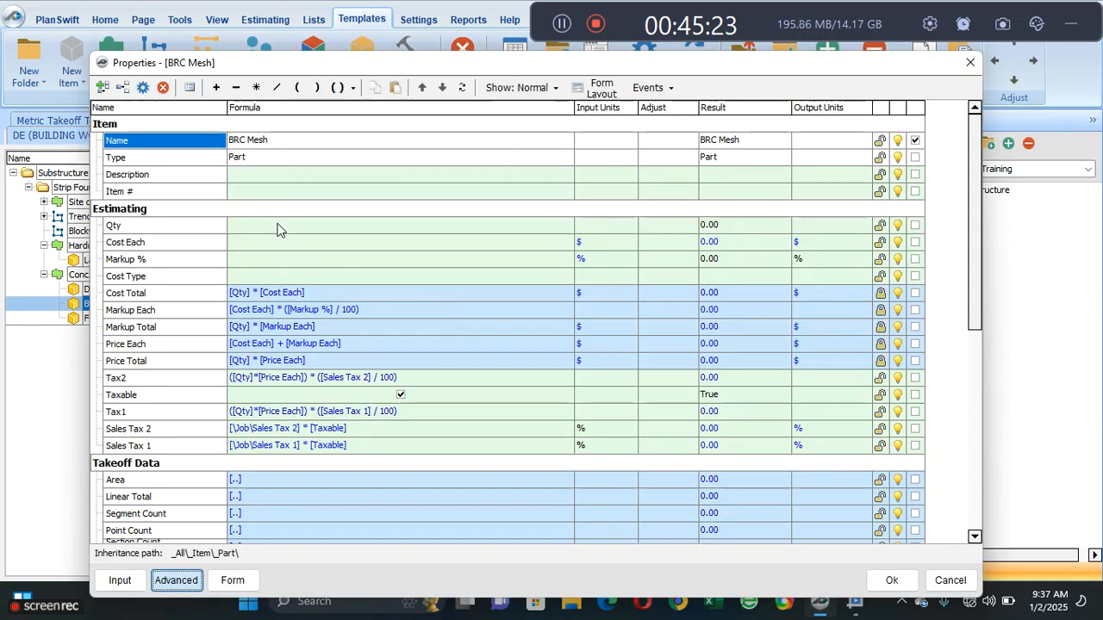
pyautogui.click(284, 227)
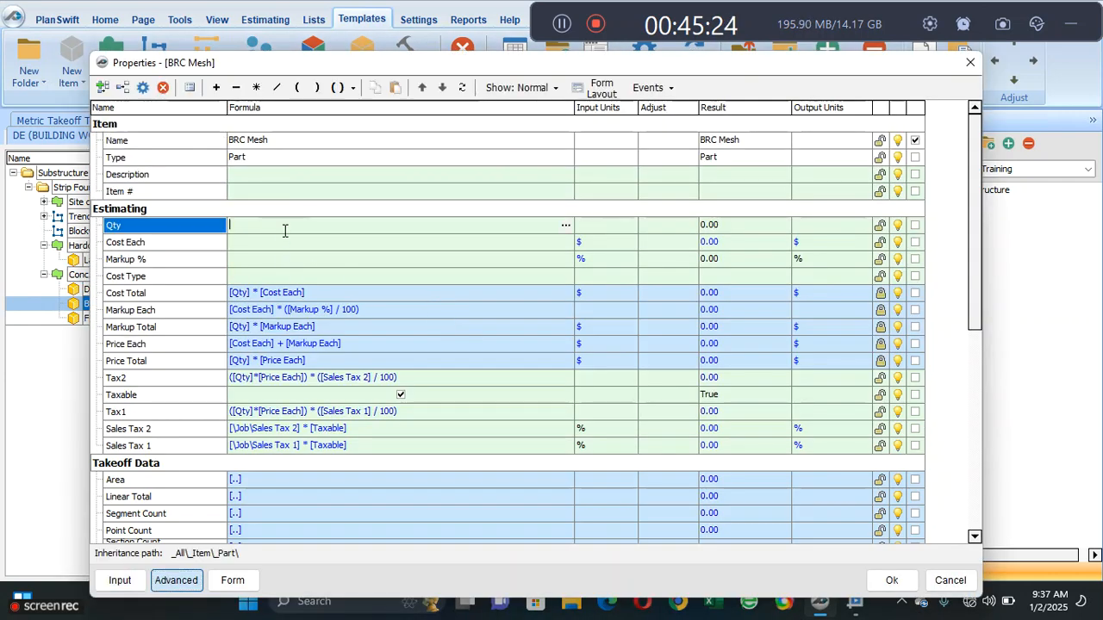
pyautogui.click(566, 224)
pyautogui.click(404, 177)
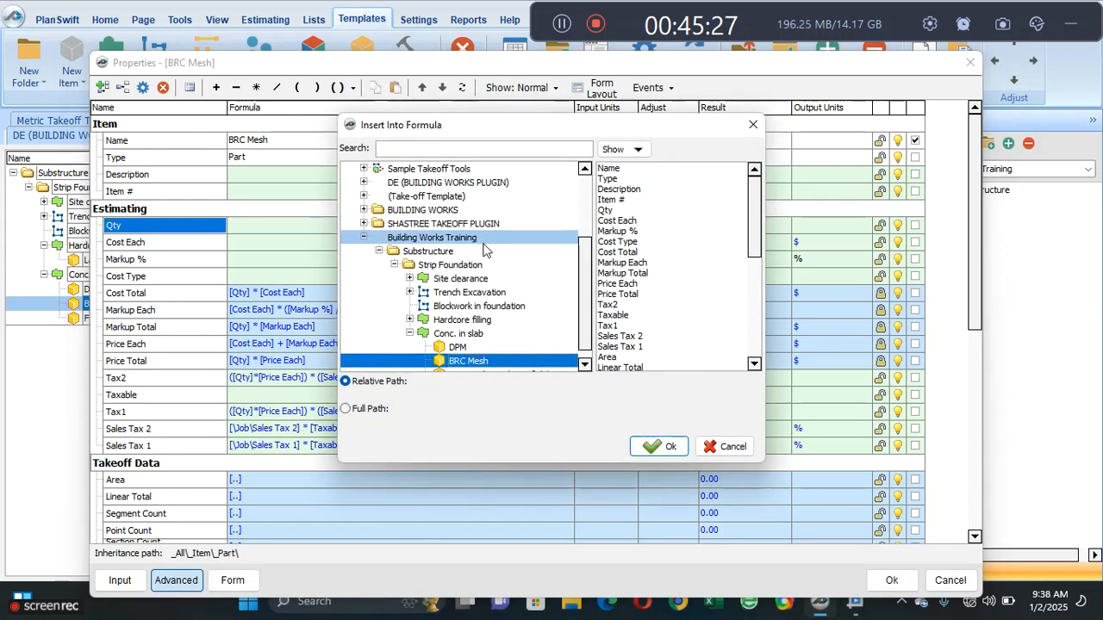
pyautogui.click(489, 334)
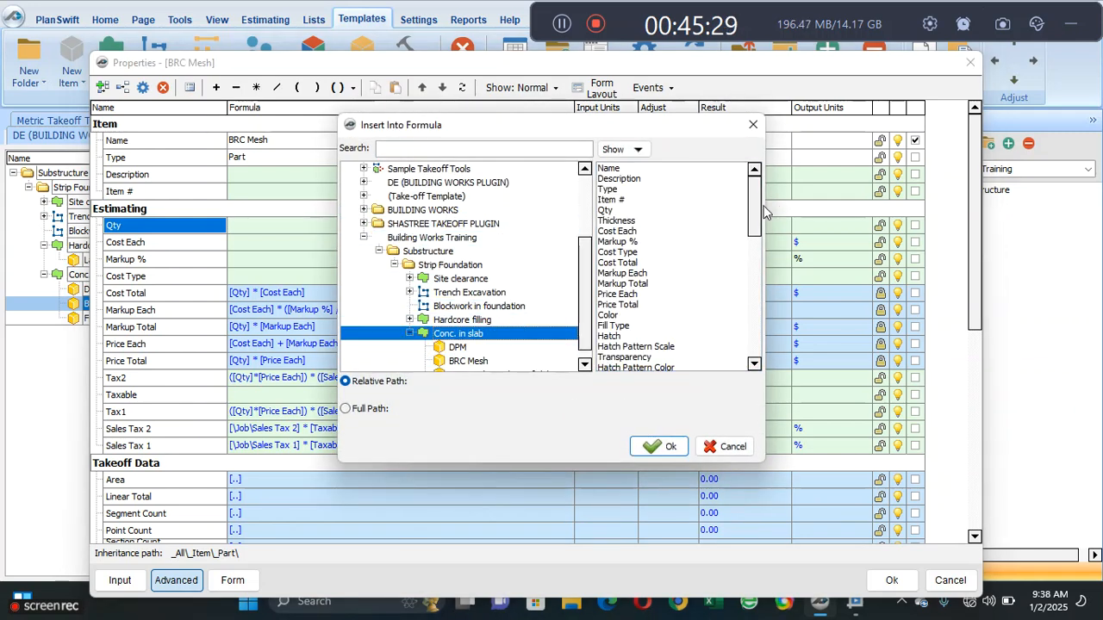
pyautogui.click(752, 279)
pyautogui.scroll(-4, 751, 279)
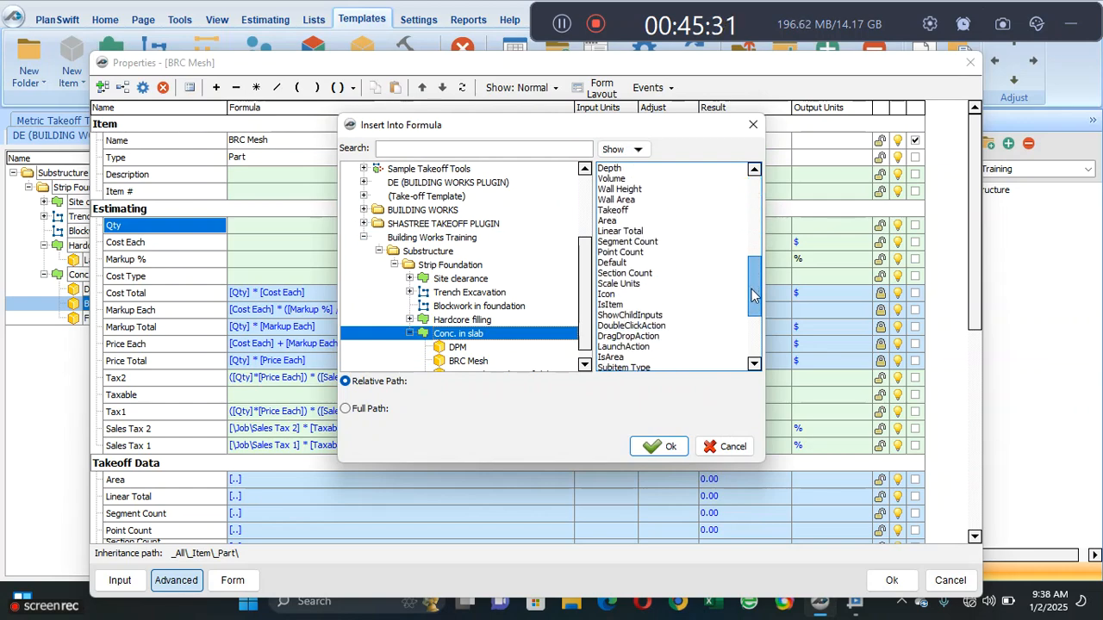
pyautogui.scroll(-2, 751, 314)
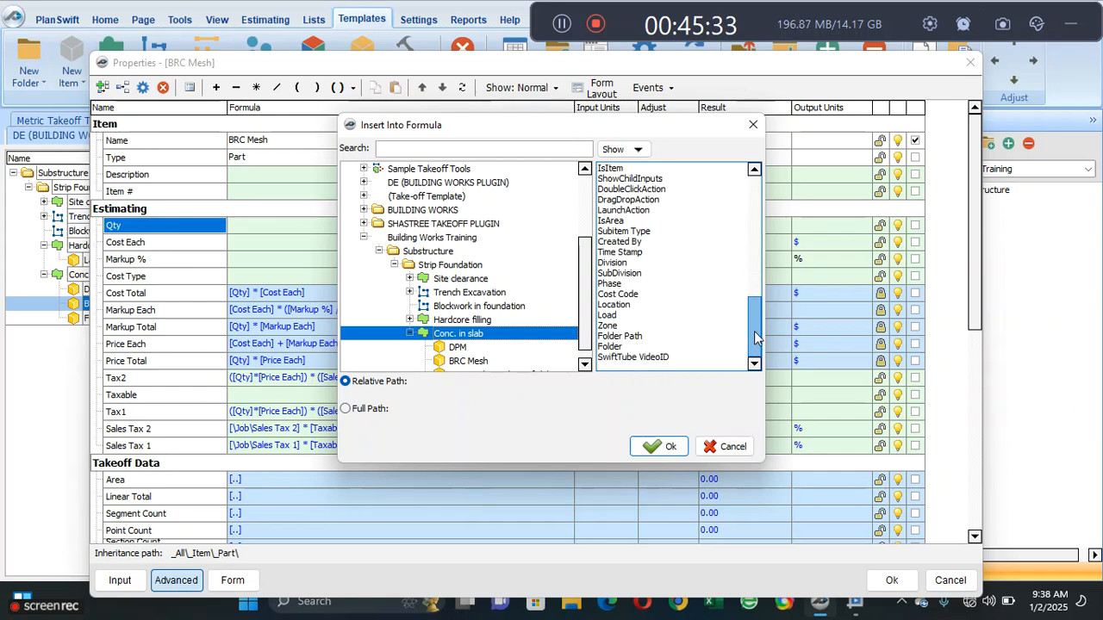
pyautogui.scroll(4, 754, 310)
pyautogui.scroll(1, 757, 293)
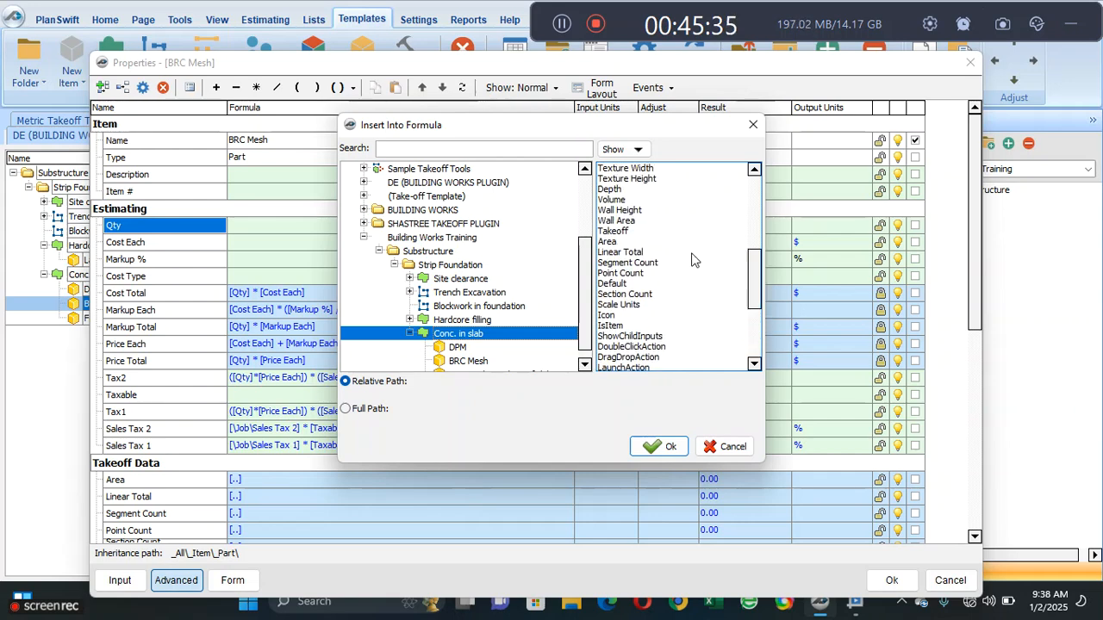
pyautogui.click(612, 241)
pyautogui.click(662, 447)
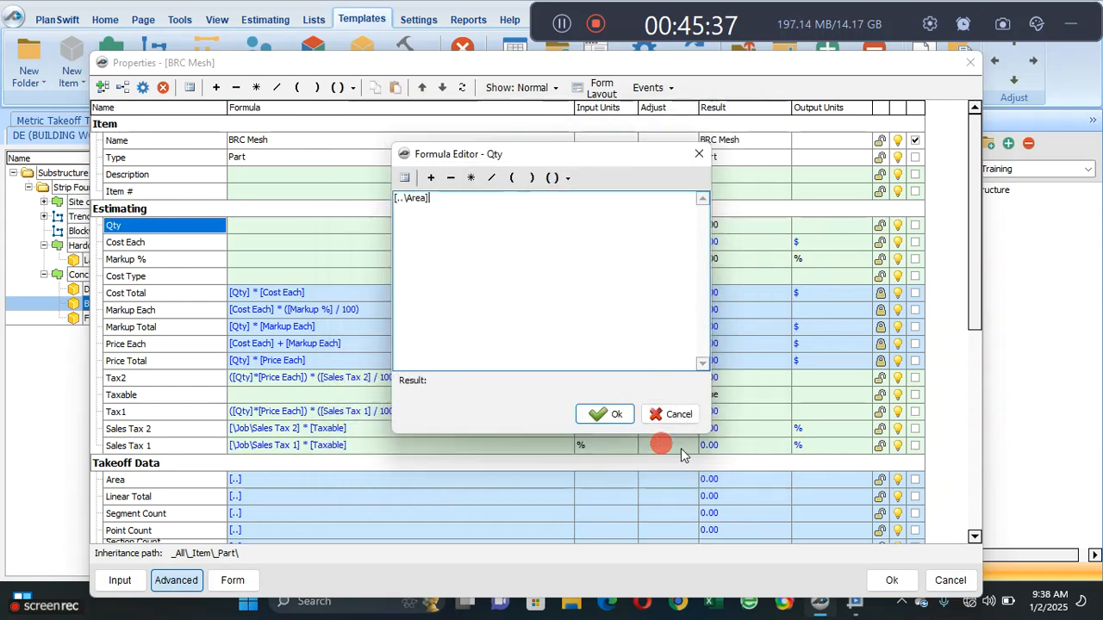
pyautogui.click(603, 414)
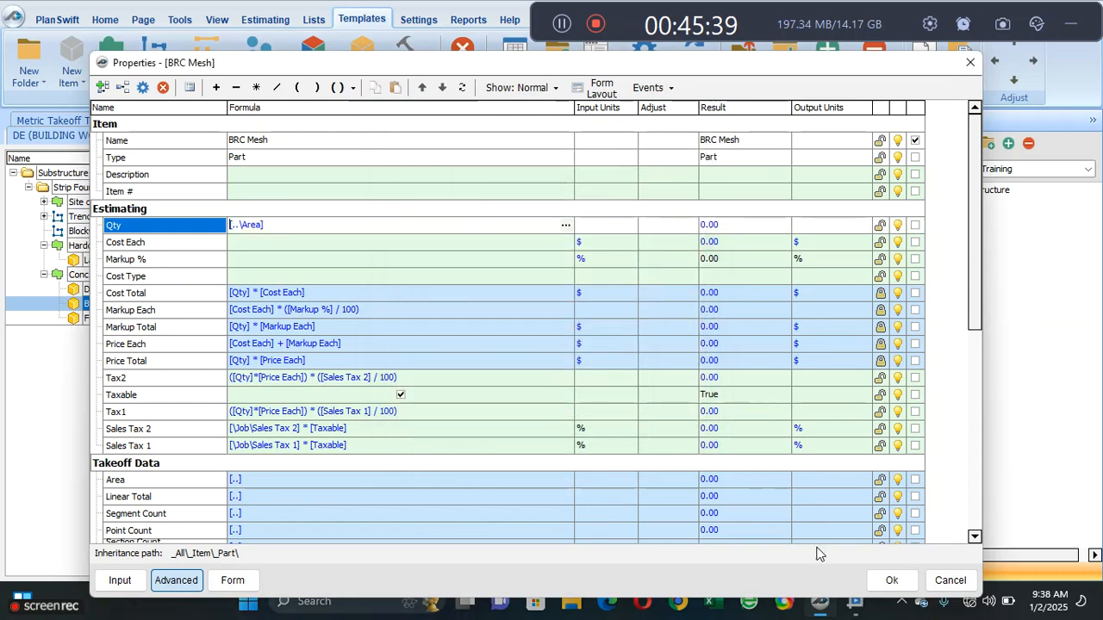
pyautogui.click(892, 580)
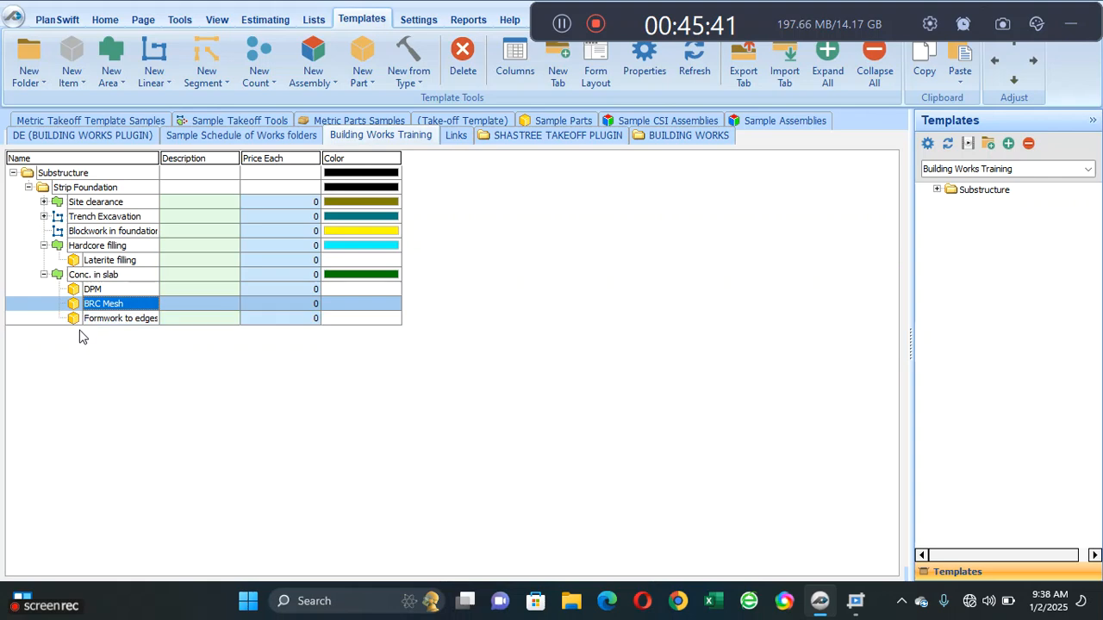
# - Set the Formwork to edges of slab part's Qty formula to the Conc. in slab area's Linear Total, [..\Linear Total], and save its properties
pyautogui.click(101, 318)
pyautogui.doubleClick(101, 319)
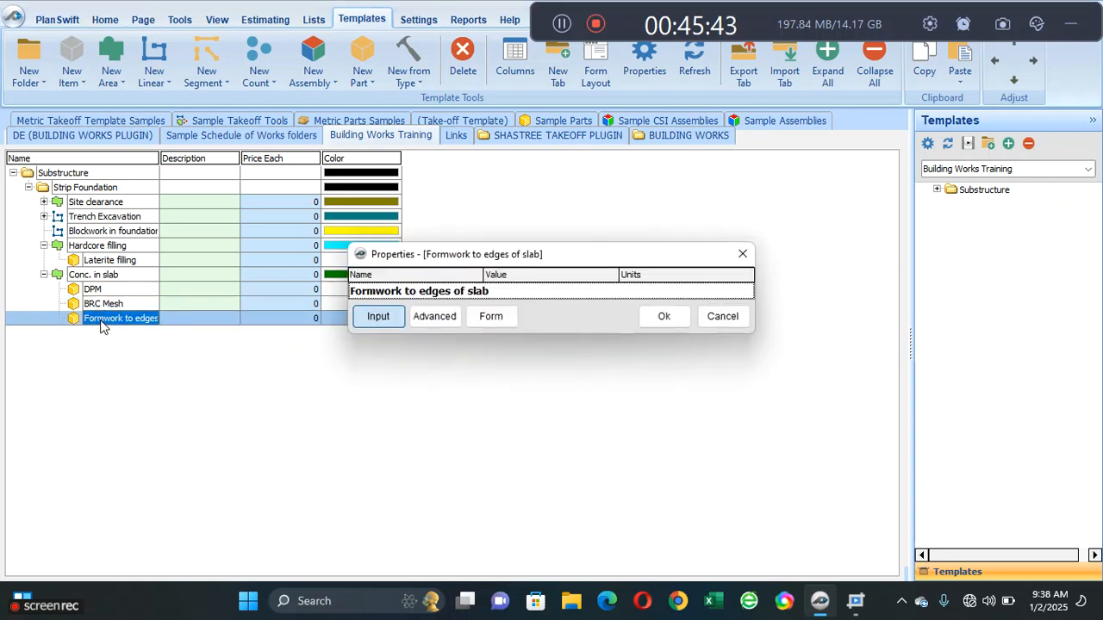
pyautogui.click(434, 315)
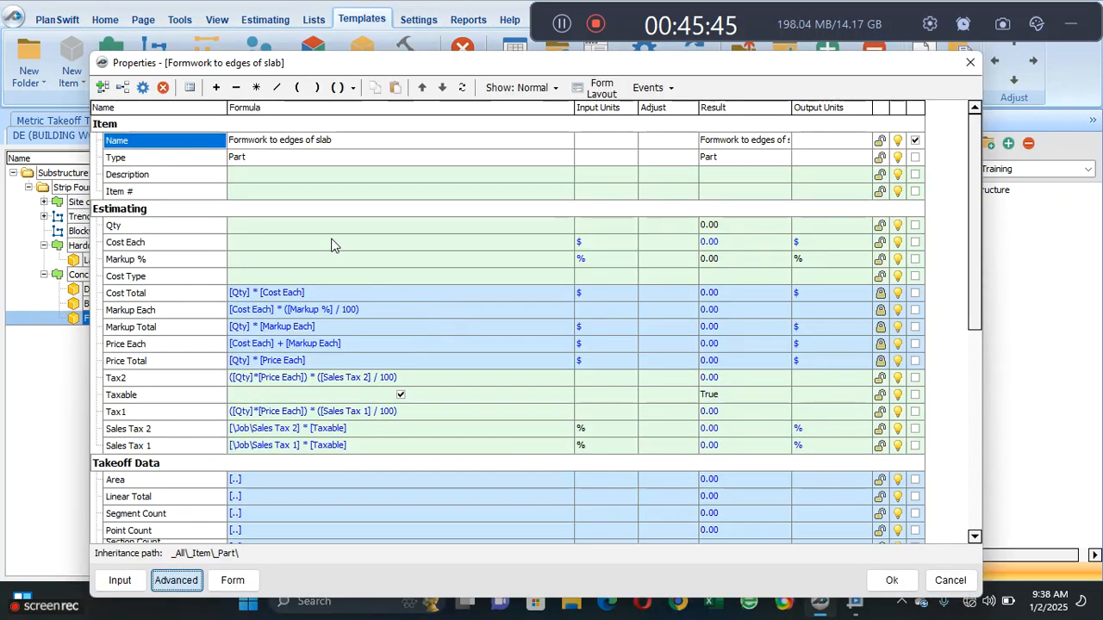
pyautogui.click(350, 229)
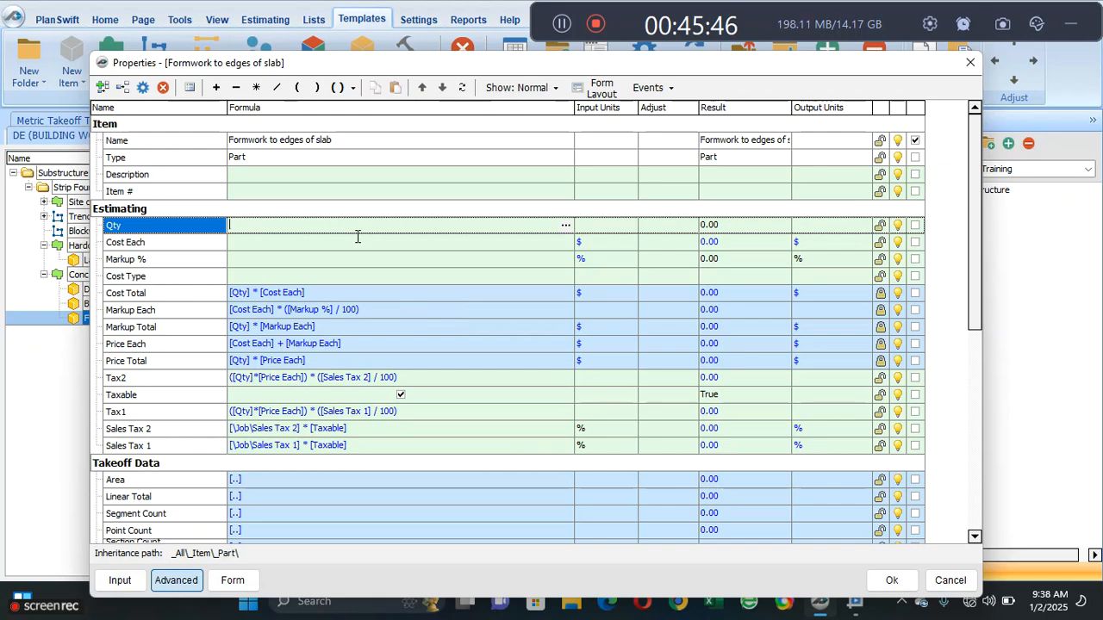
pyautogui.click(565, 226)
pyautogui.click(403, 180)
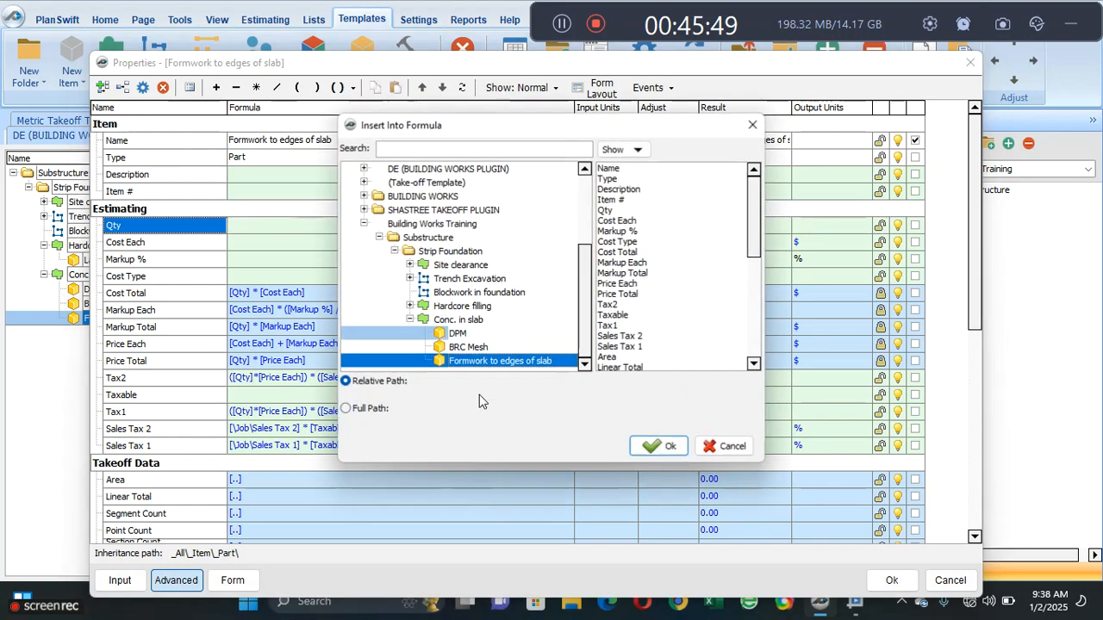
pyautogui.click(472, 323)
pyautogui.moveTo(755, 217)
pyautogui.mouseDown()
pyautogui.moveTo(741, 269)
pyautogui.moveTo(762, 346)
pyautogui.mouseUp()
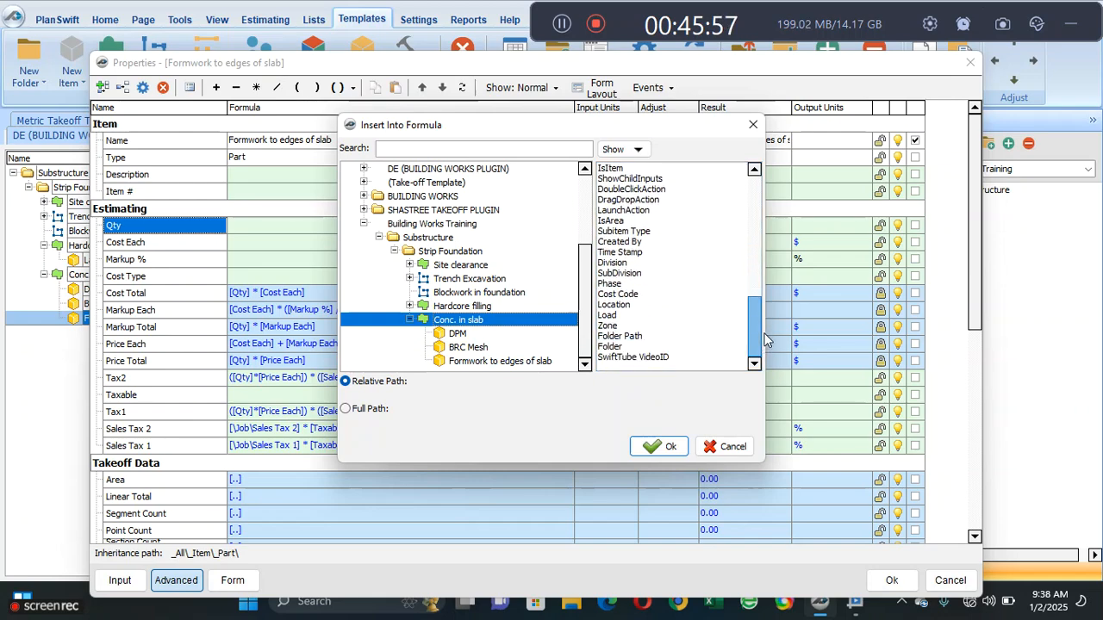
pyautogui.scroll(4, 646, 222)
pyautogui.click(638, 210)
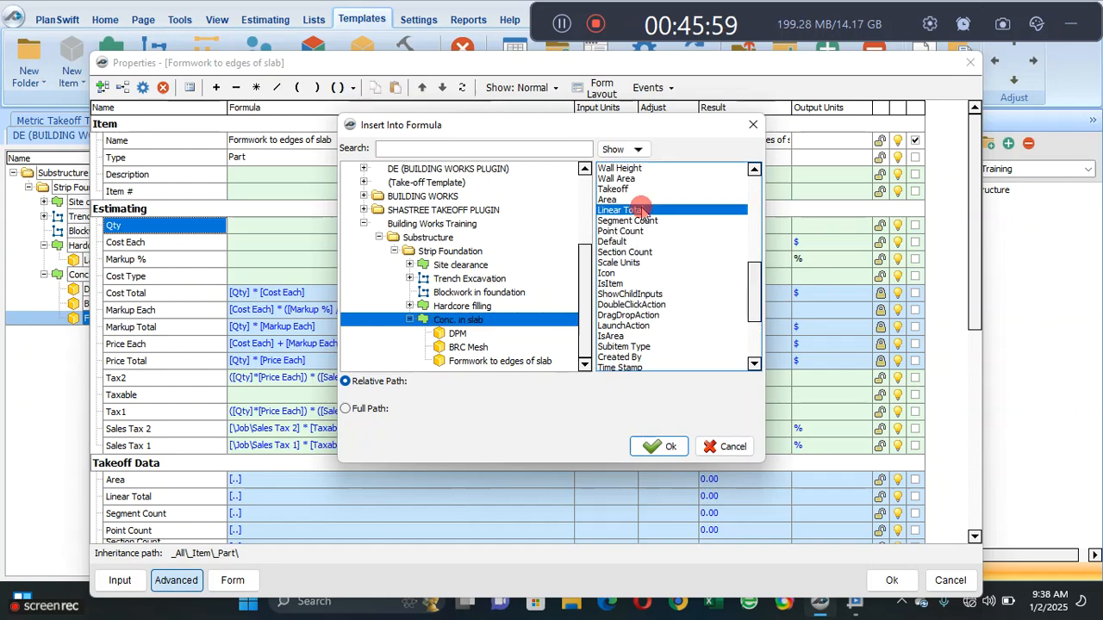
pyautogui.click(659, 446)
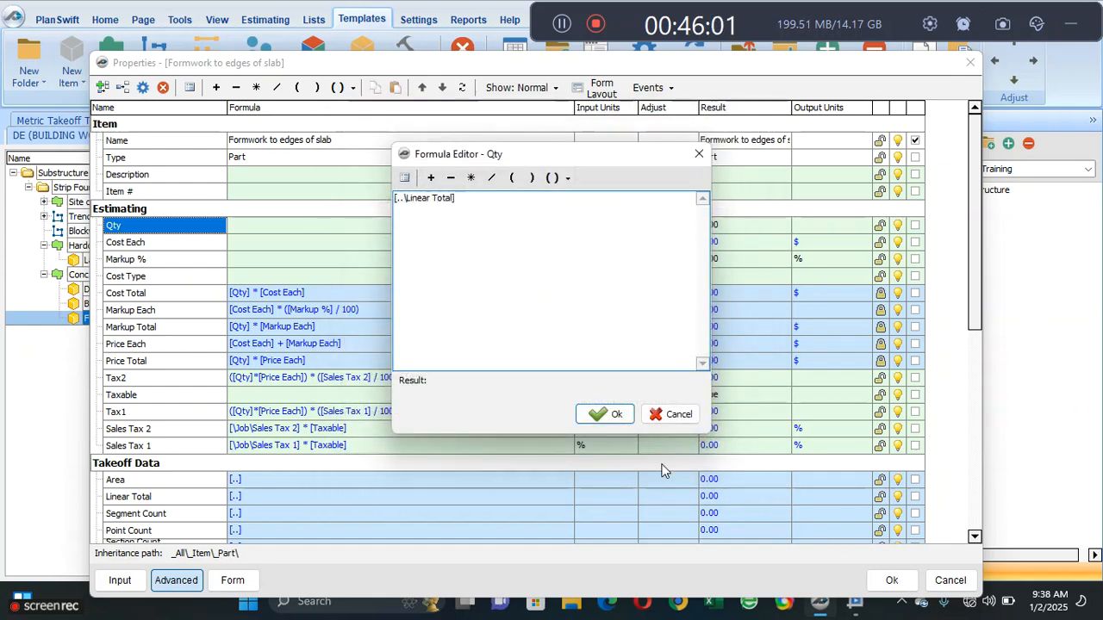
pyautogui.click(605, 414)
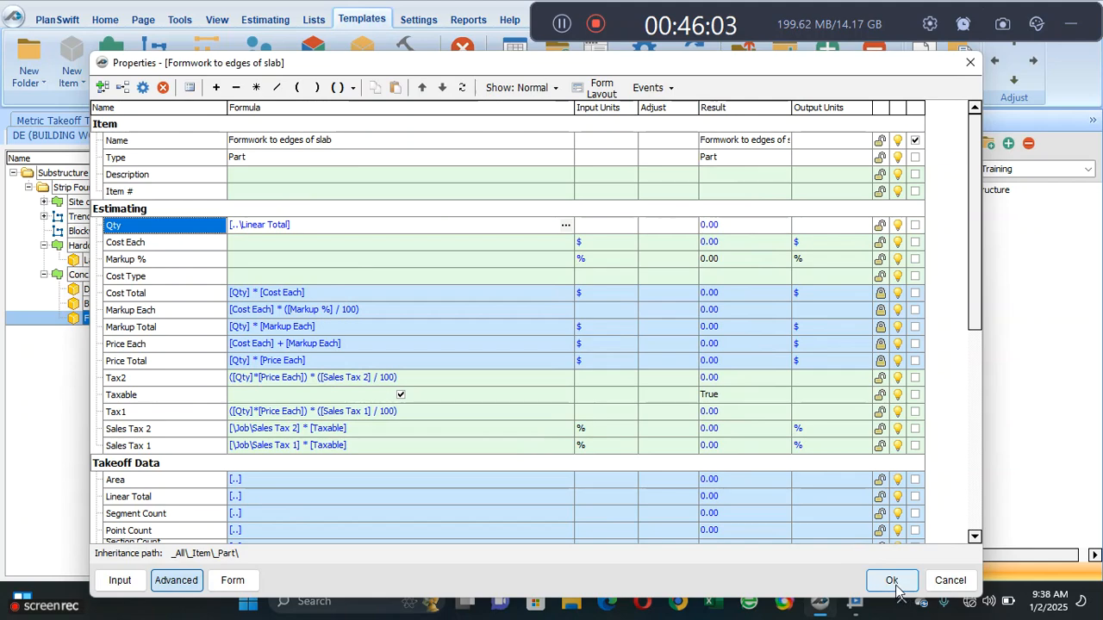
pyautogui.click(891, 580)
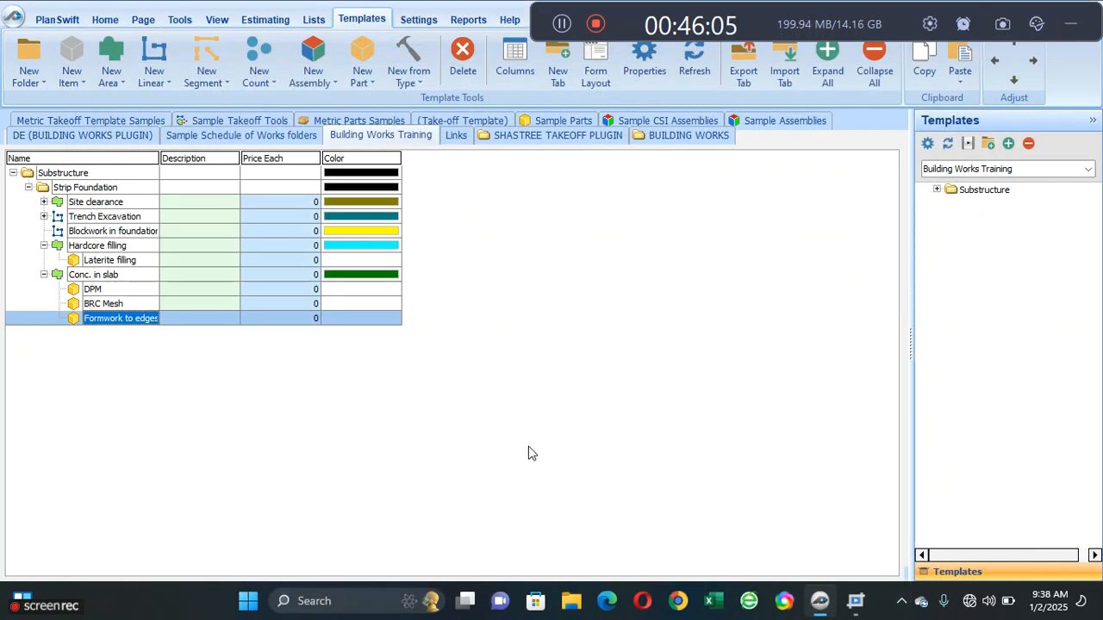
# - Return to the foundation layout drawing and hide the Hardcore filling and Blockwork in foundation takeoffs
pyautogui.click(104, 19)
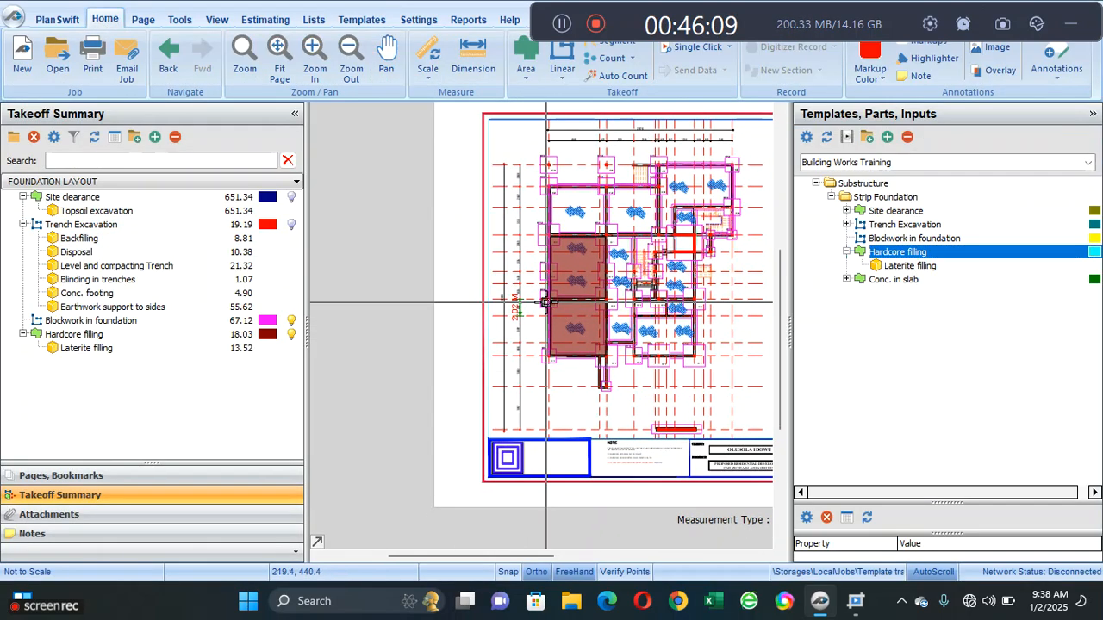
pyautogui.moveTo(545, 302)
pyautogui.mouseDown()
pyautogui.moveTo(383, 366)
pyautogui.moveTo(396, 377)
pyautogui.mouseUp()
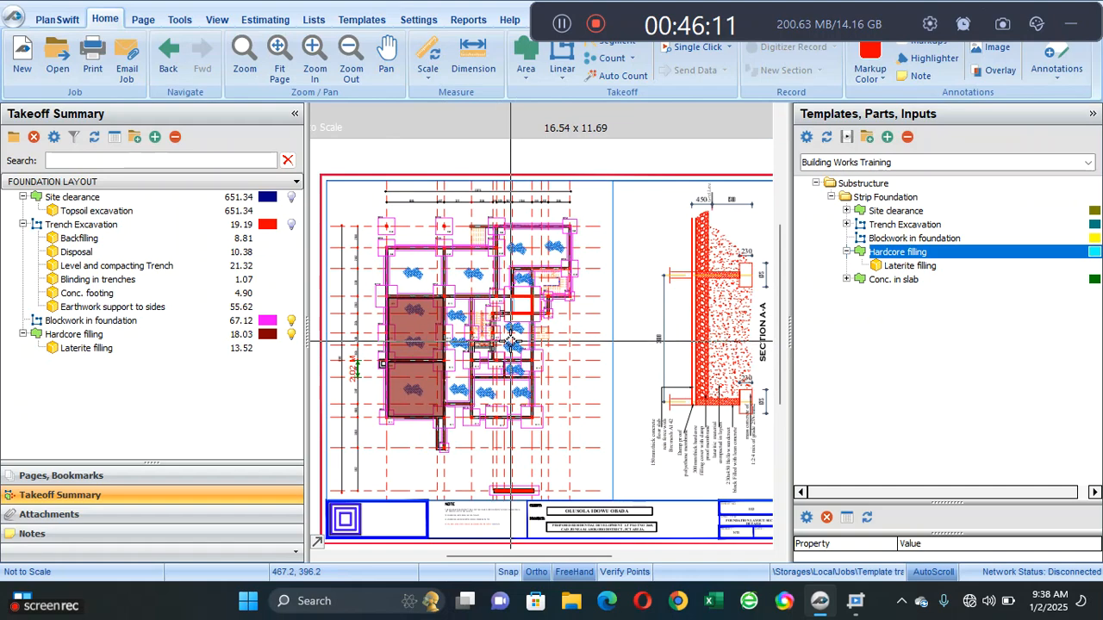
pyautogui.click(291, 334)
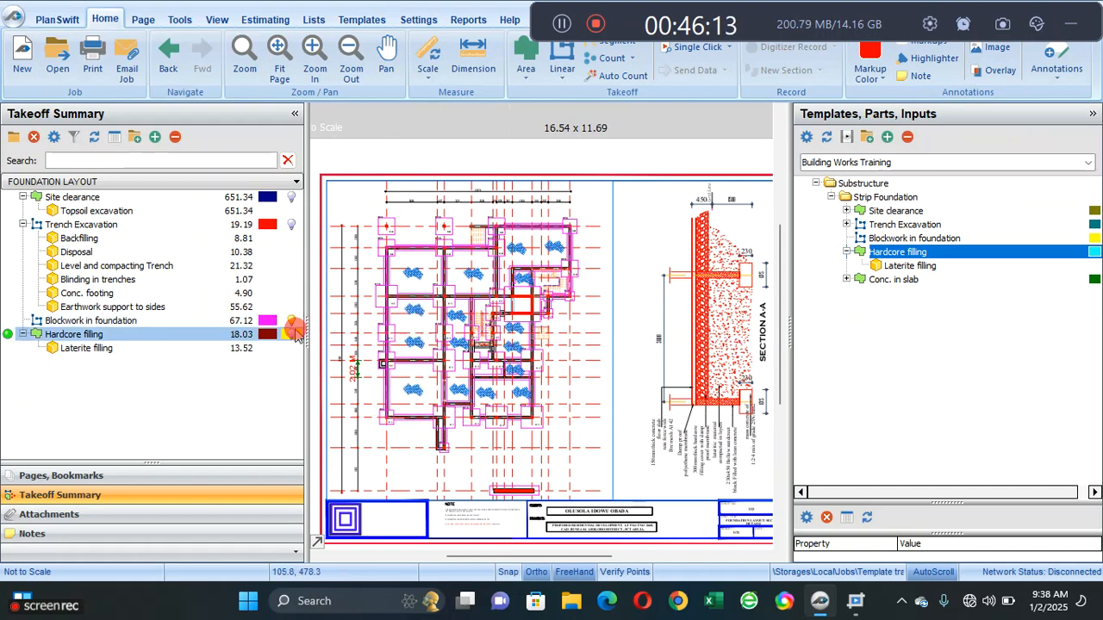
pyautogui.click(293, 322)
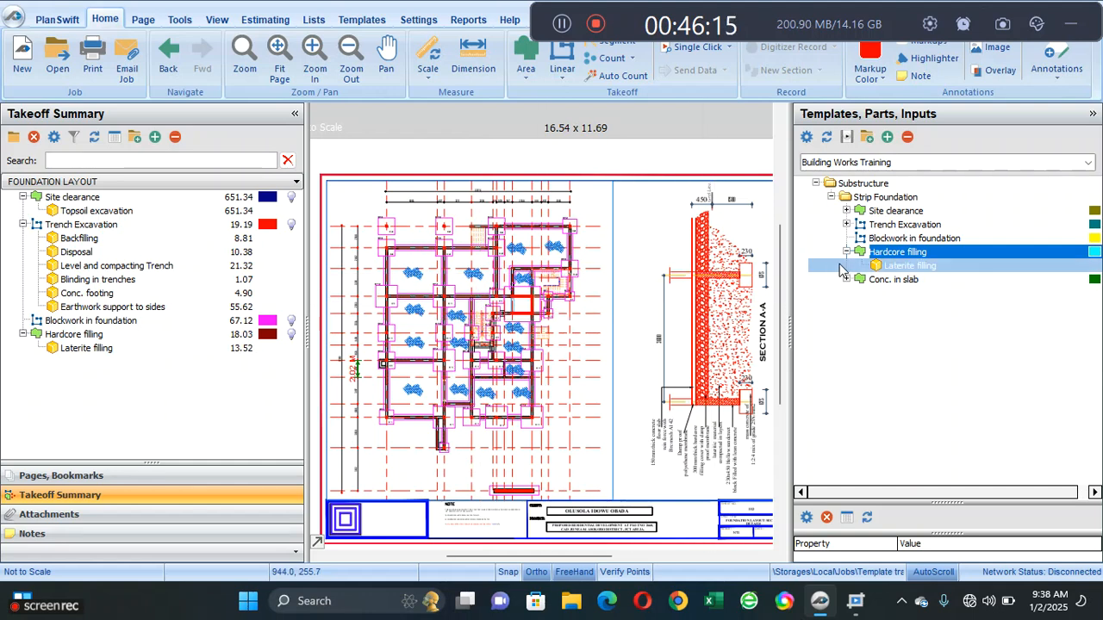
# - Start a Conc. in slab takeoff from the Building Works Training template, entering the slab thickness in metres
pyautogui.click(802, 282)
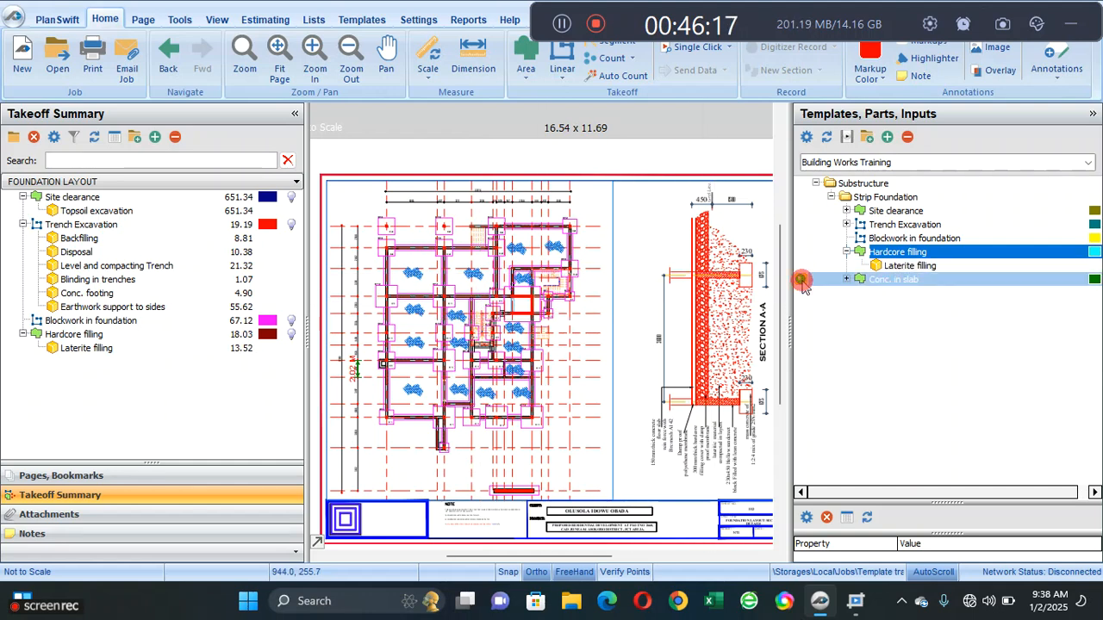
pyautogui.doubleClick(802, 283)
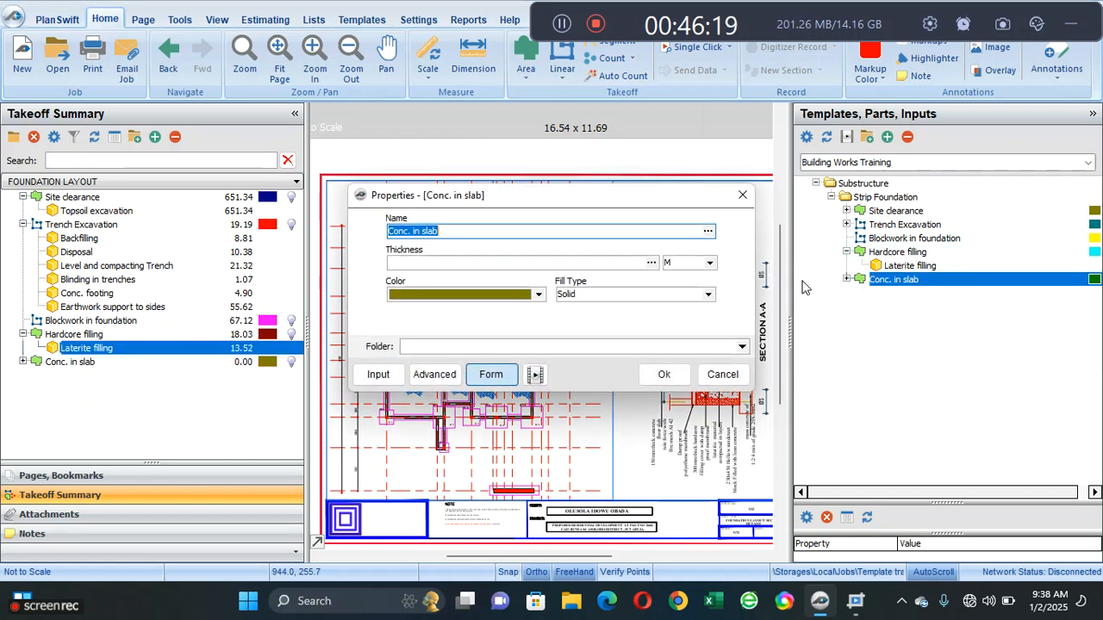
pyautogui.click(539, 263)
pyautogui.write('0.15')
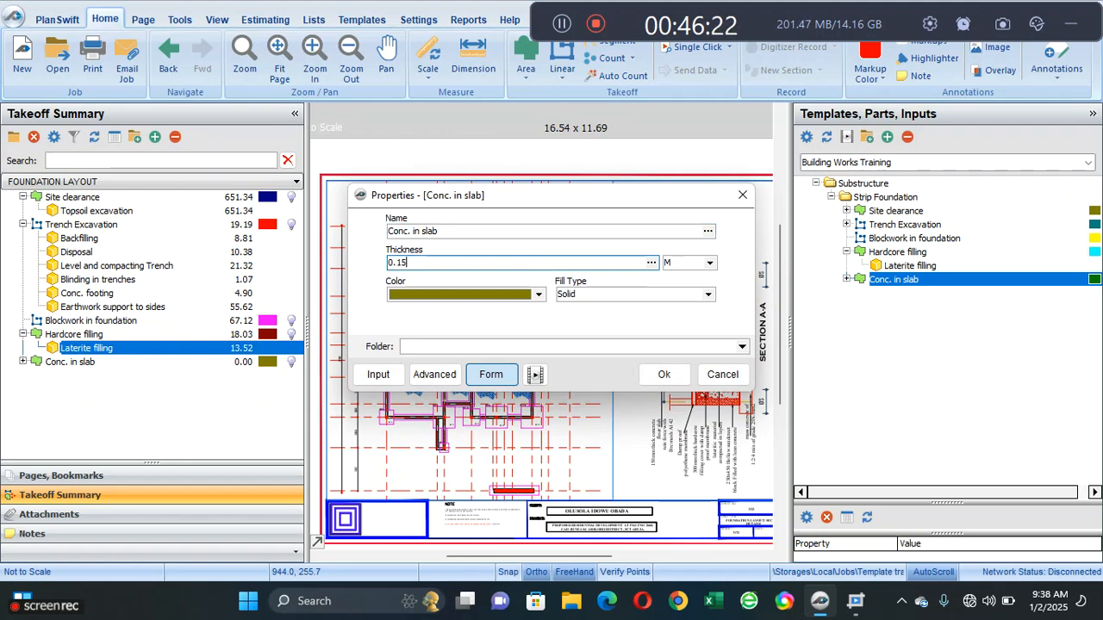
pyautogui.click(663, 376)
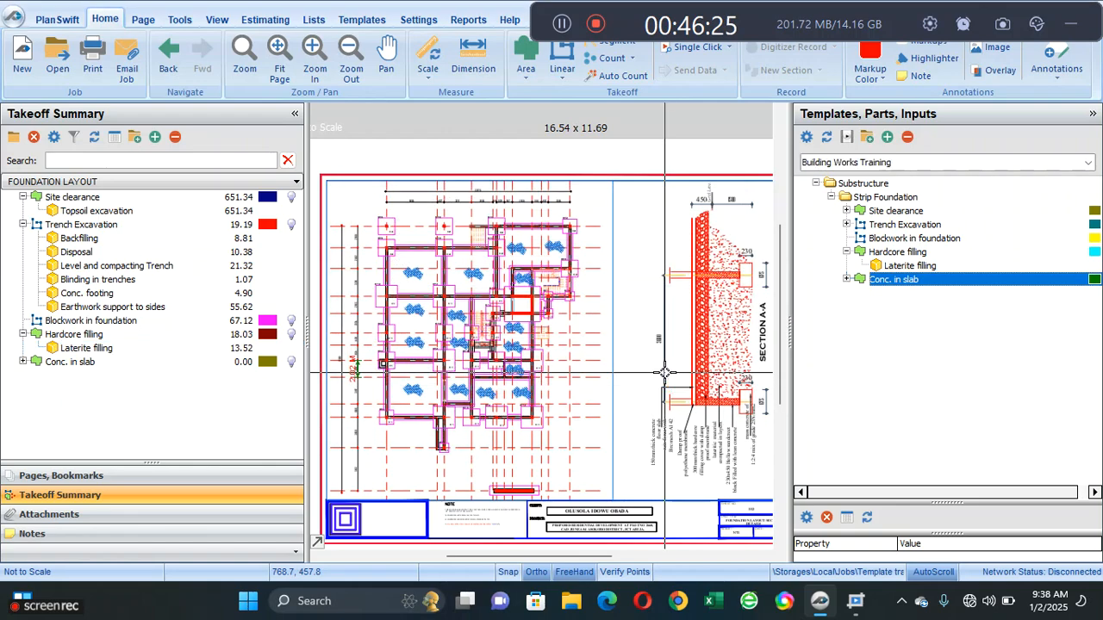
# - Trace the concrete slab area around the building's outer wall perimeter, including the projecting wall stub, then finish recording and select the slab
pyautogui.click(534, 418)
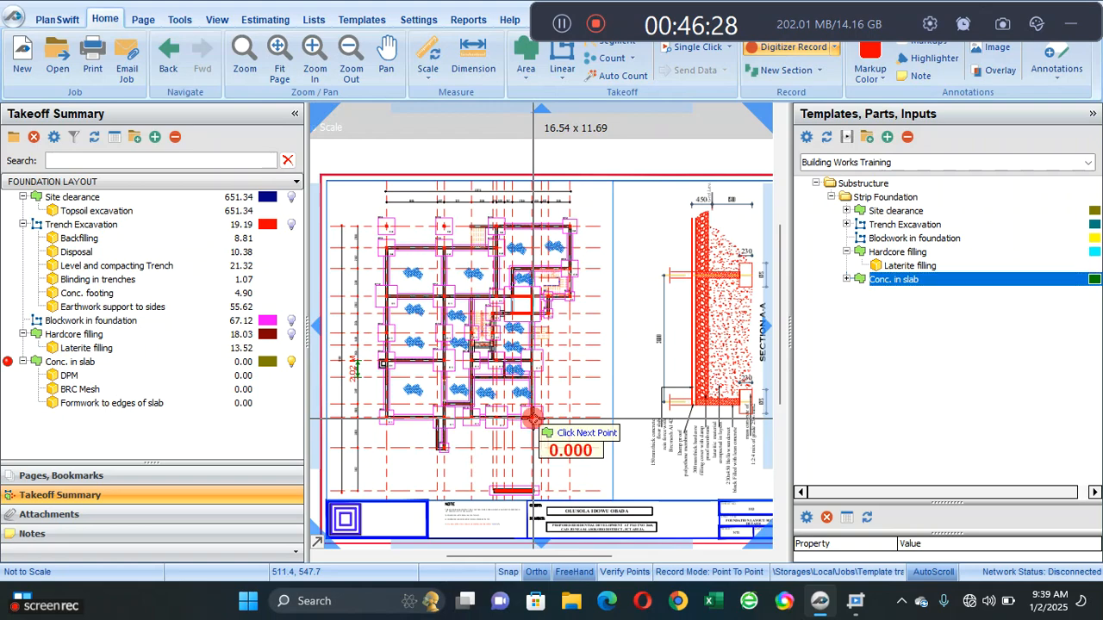
pyautogui.click(468, 428)
pyautogui.click(469, 409)
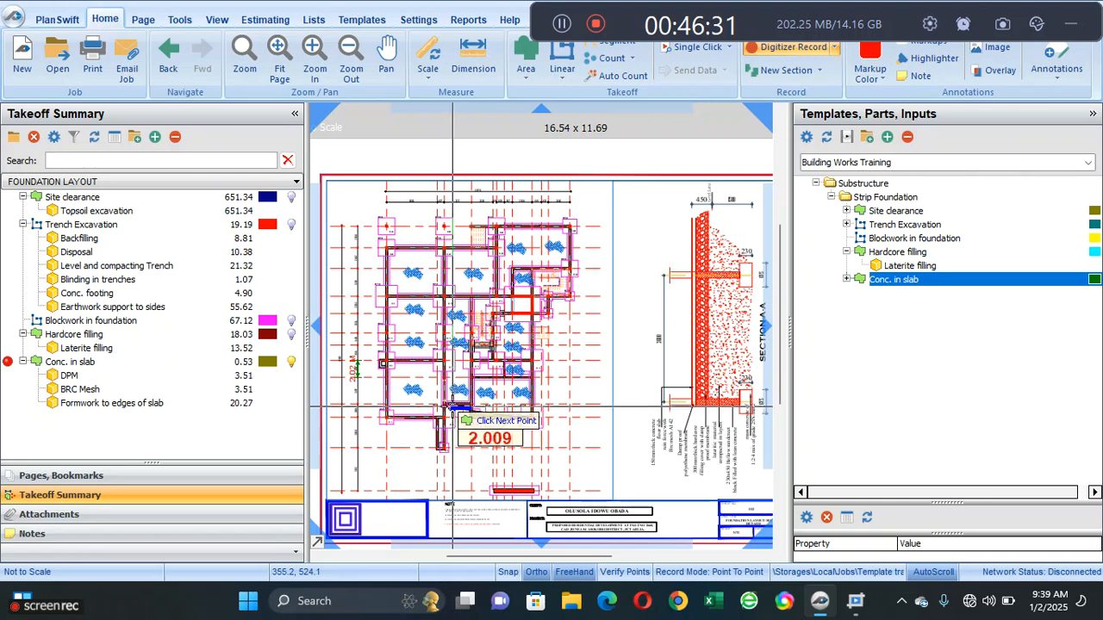
pyautogui.click(448, 408)
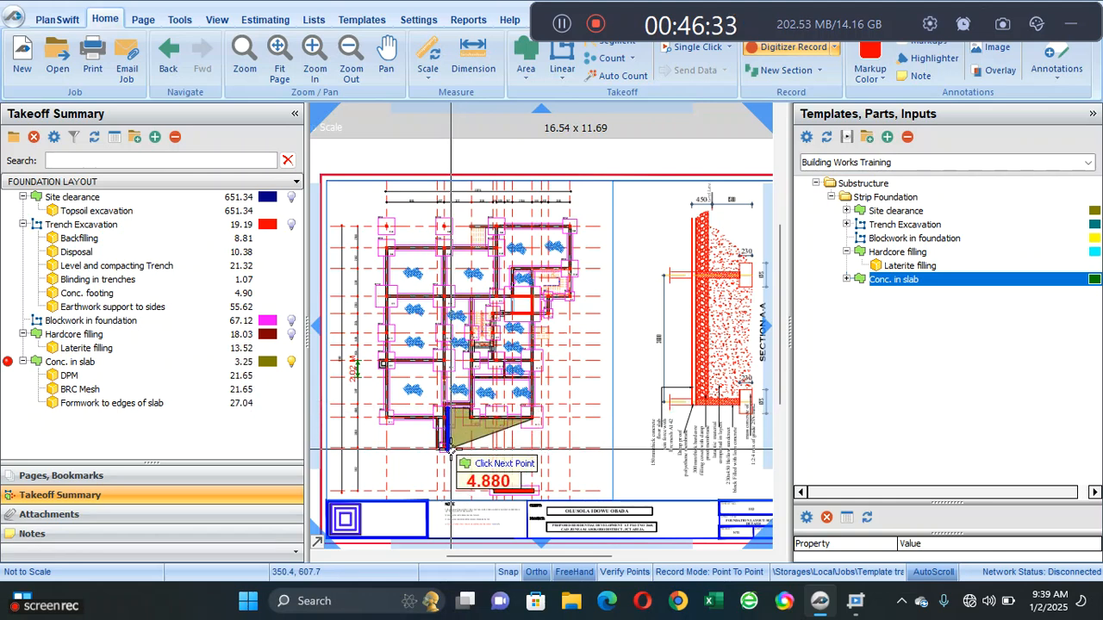
pyautogui.click(449, 449)
pyautogui.click(438, 448)
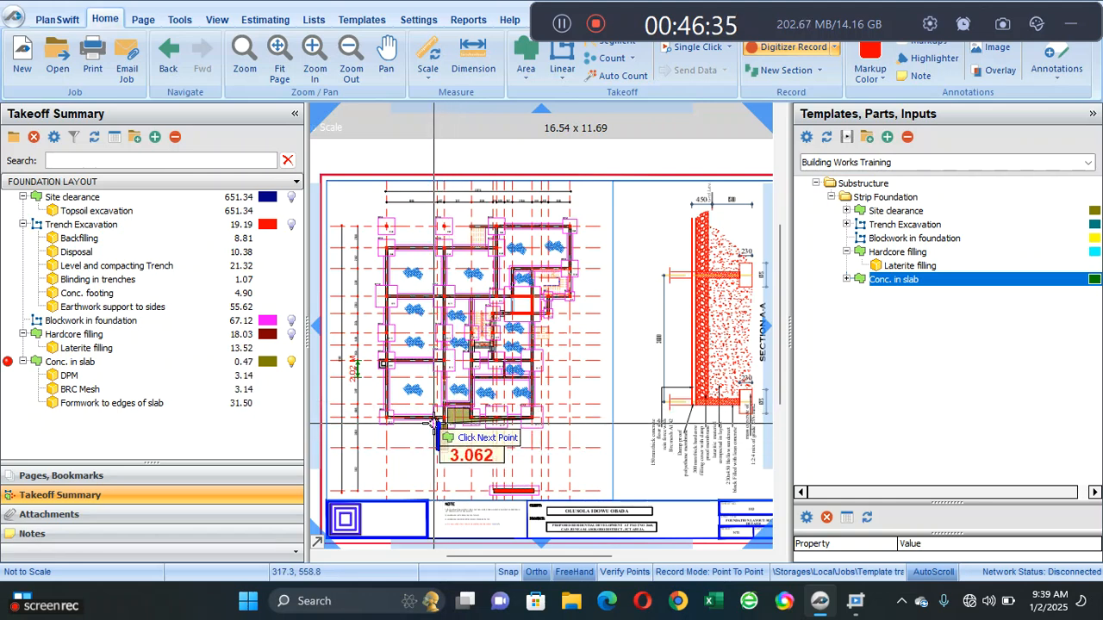
pyautogui.click(434, 422)
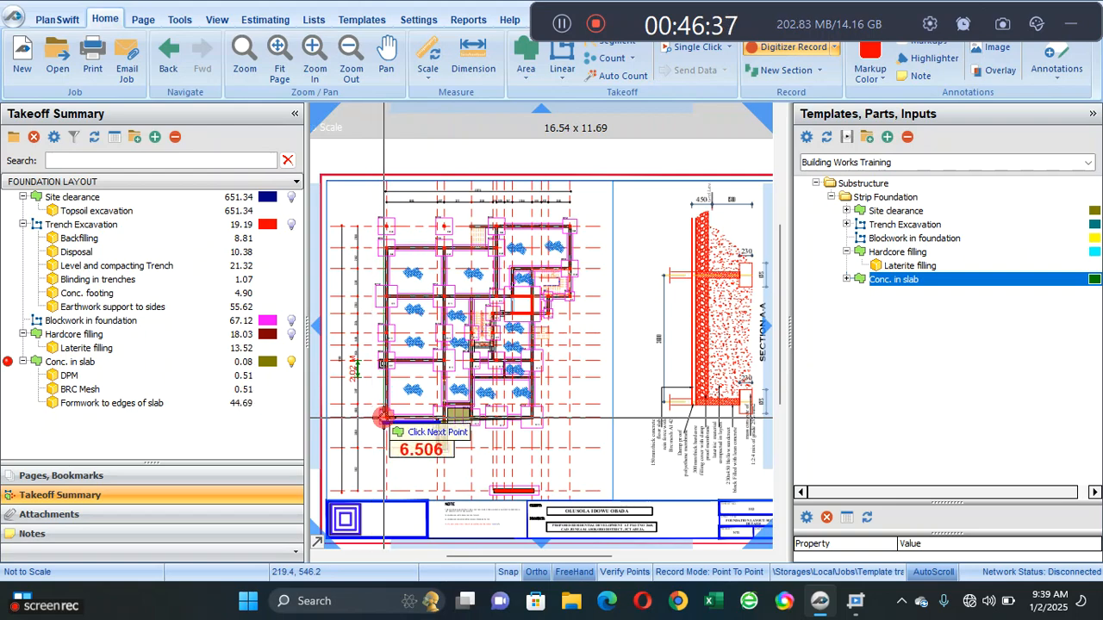
pyautogui.click(384, 421)
pyautogui.click(379, 247)
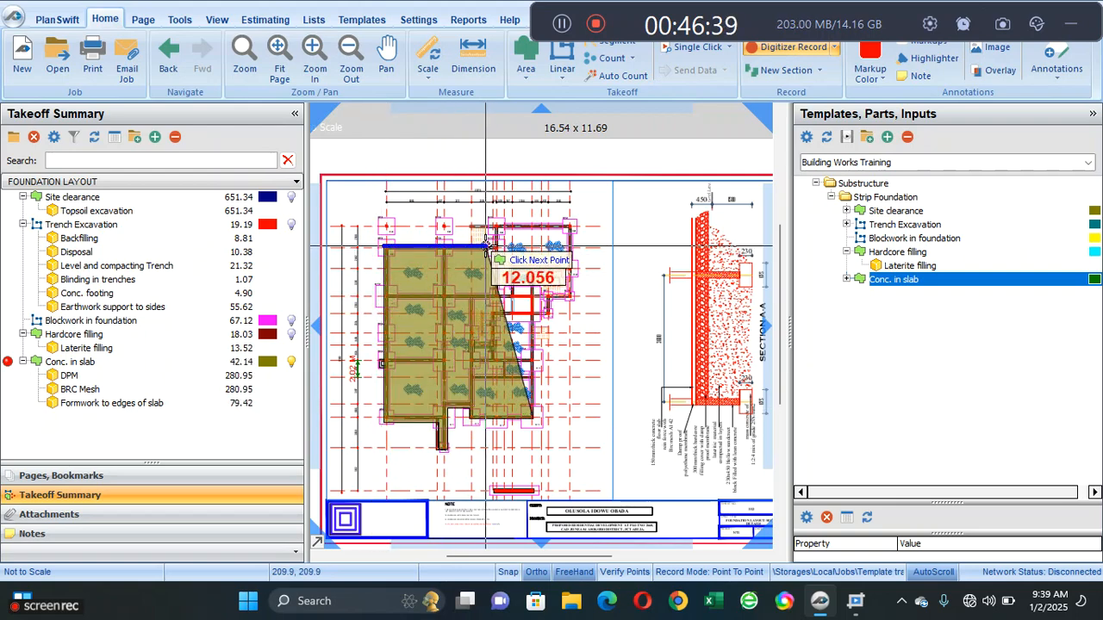
pyautogui.click(493, 248)
pyautogui.click(494, 221)
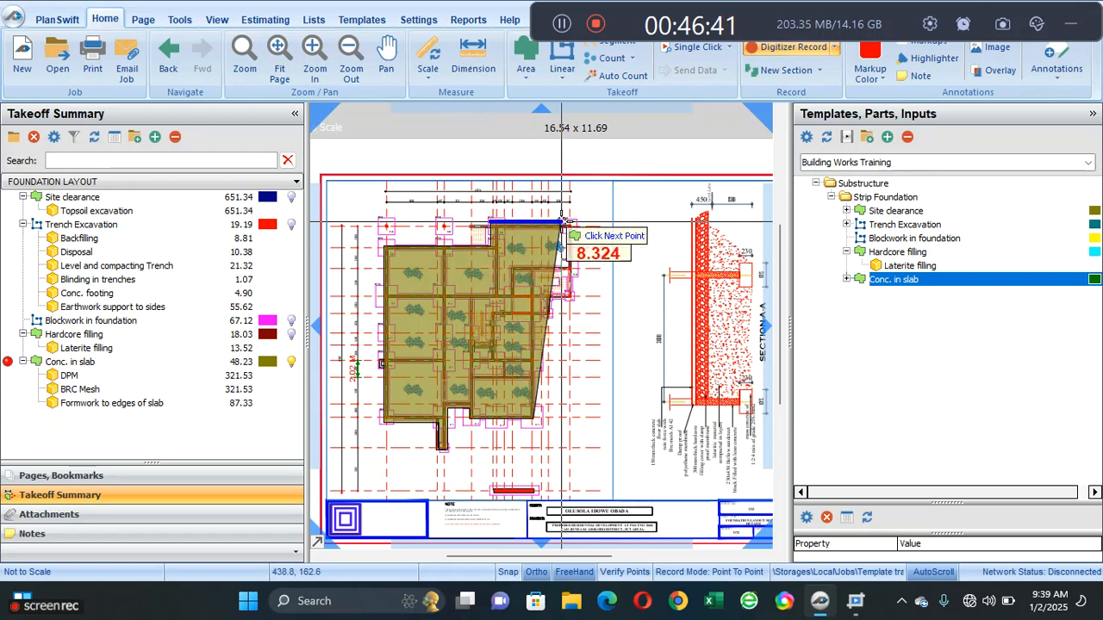
pyautogui.click(572, 224)
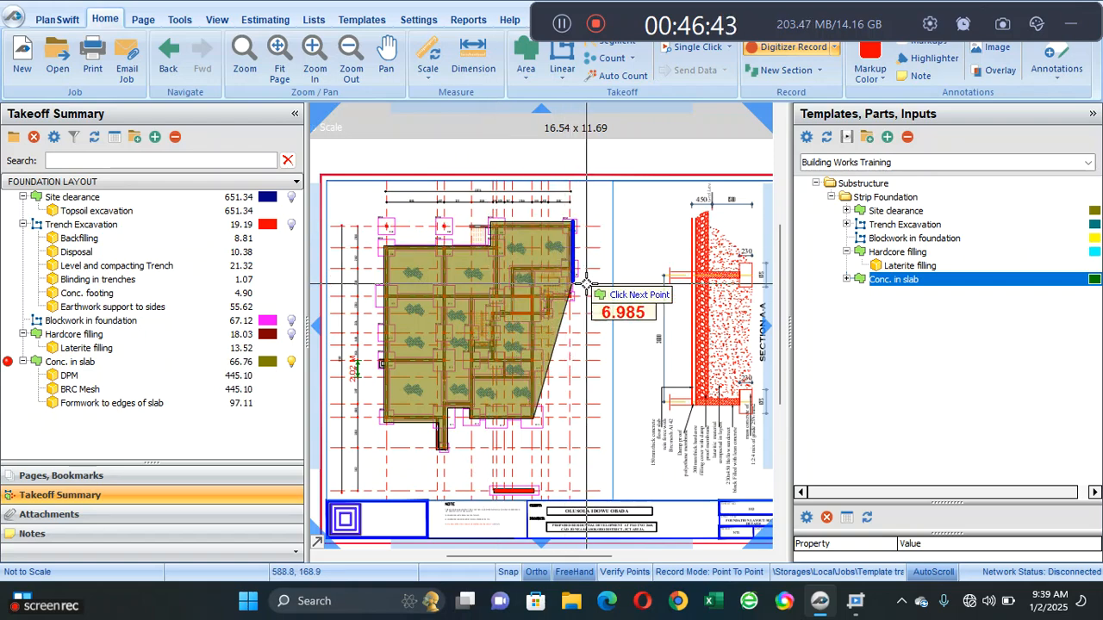
pyautogui.click(572, 300)
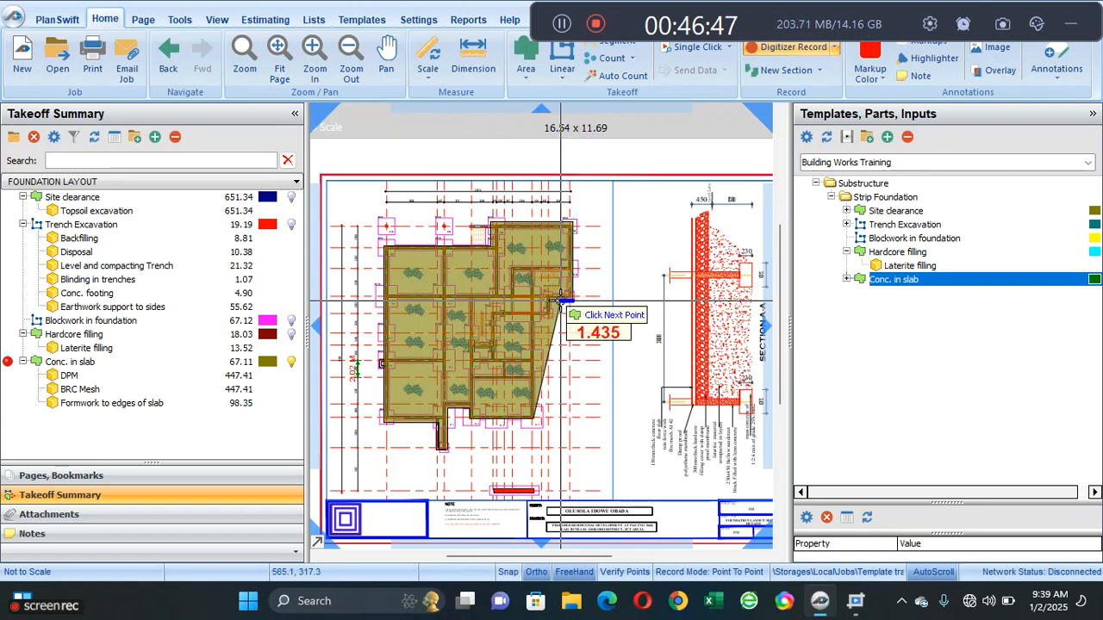
pyautogui.click(548, 299)
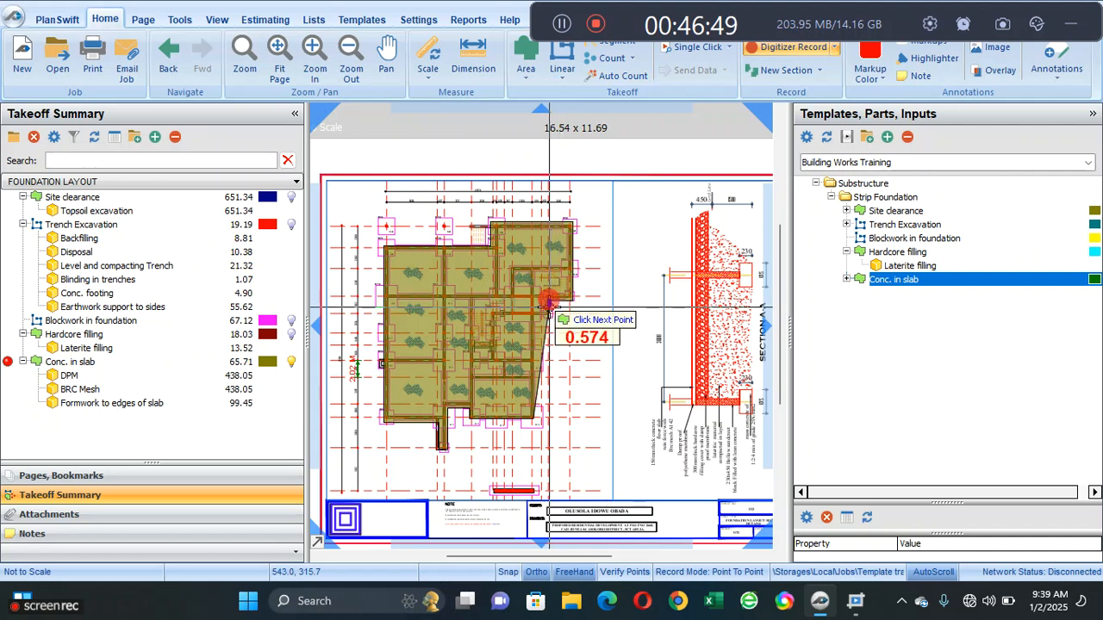
pyautogui.click(547, 315)
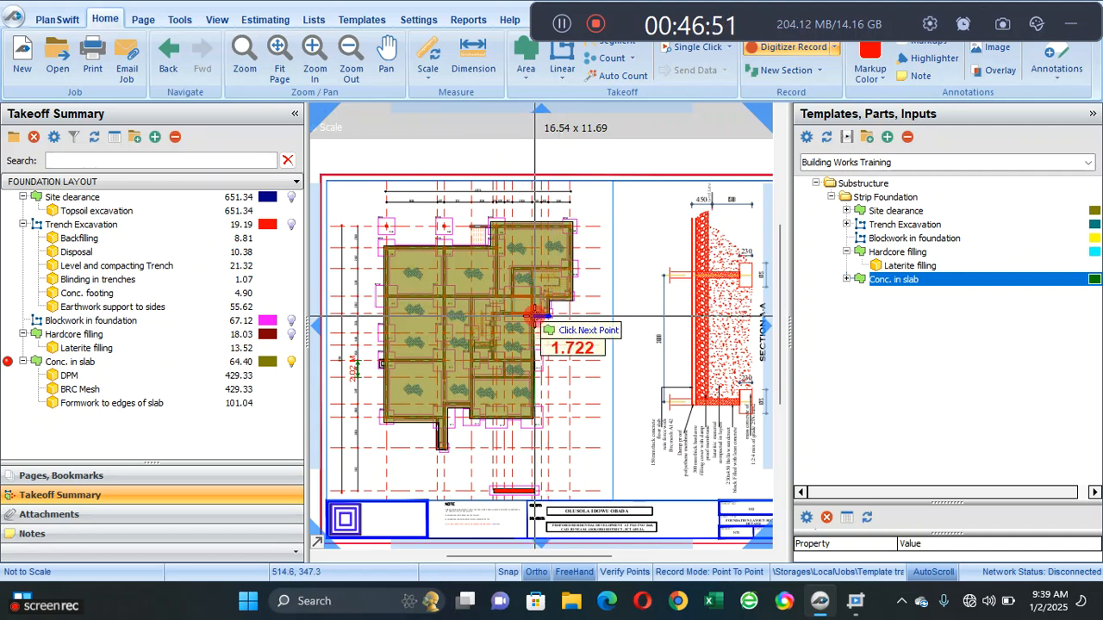
pyautogui.rightClick(558, 355)
pyautogui.click(573, 388)
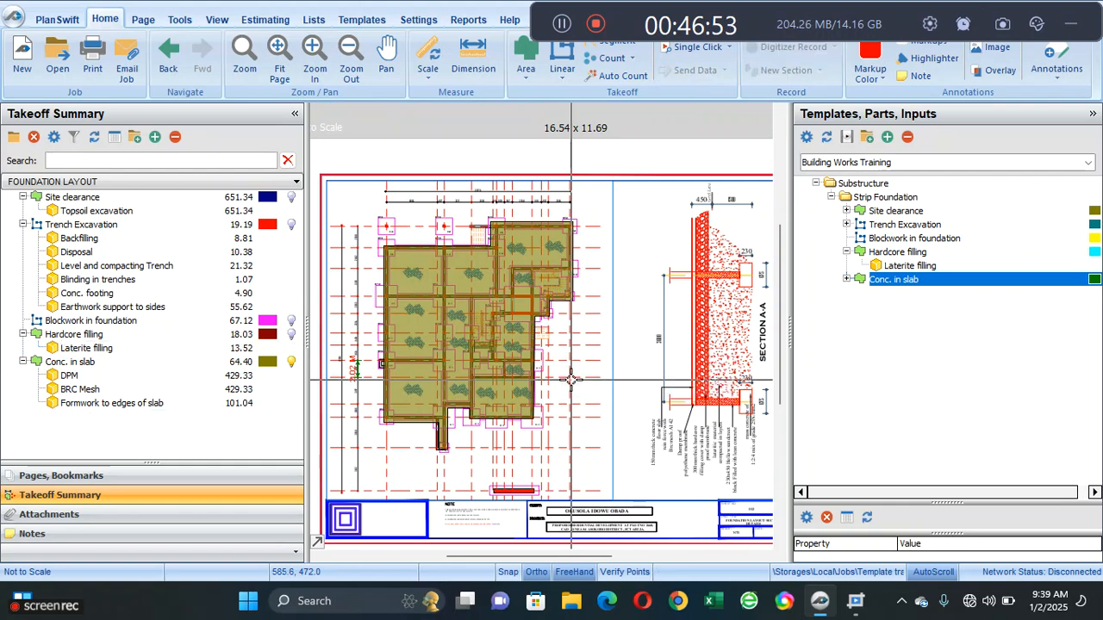
pyautogui.click(426, 343)
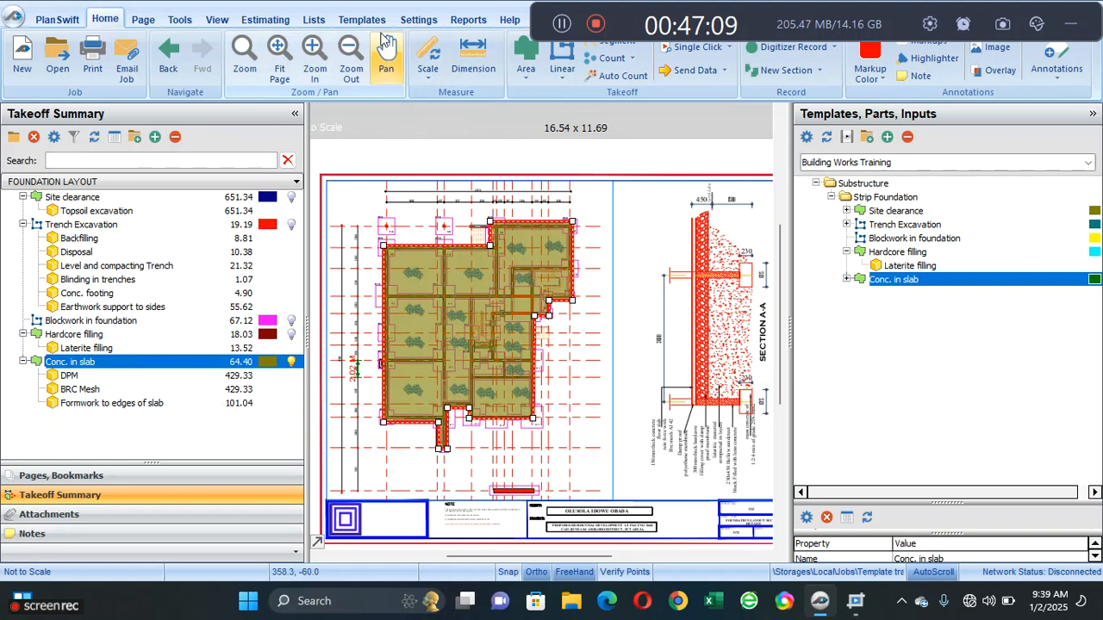
# - Review the estimate's quantities with the sub-parts of Site clearance, Trench Excavation, Hardcore filling and Conc. in slab expanded
pyautogui.click(261, 28)
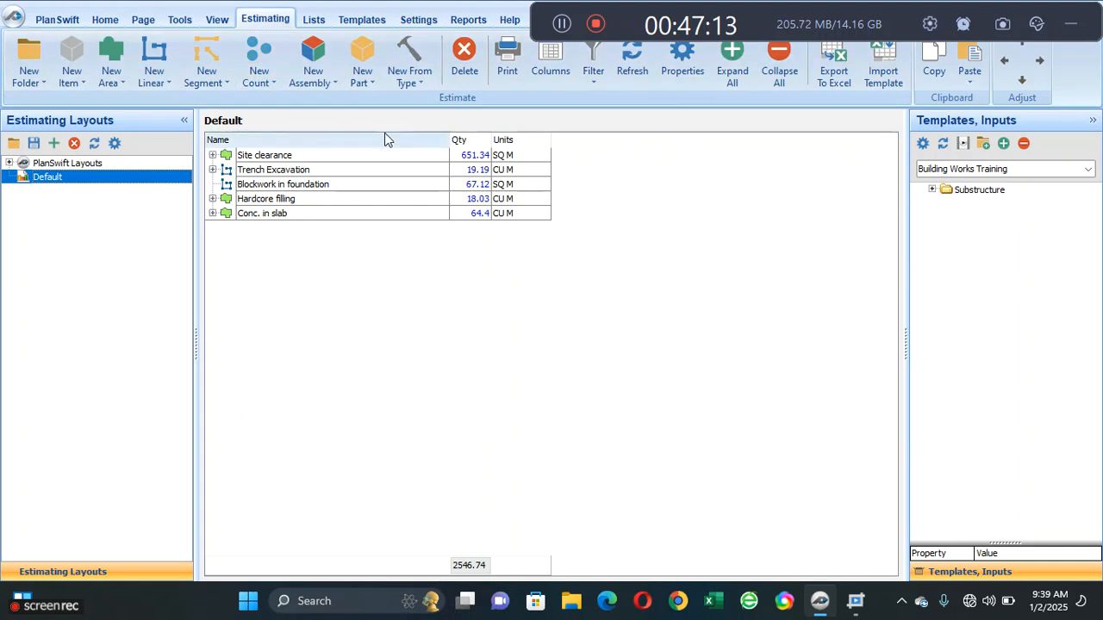
pyautogui.click(213, 156)
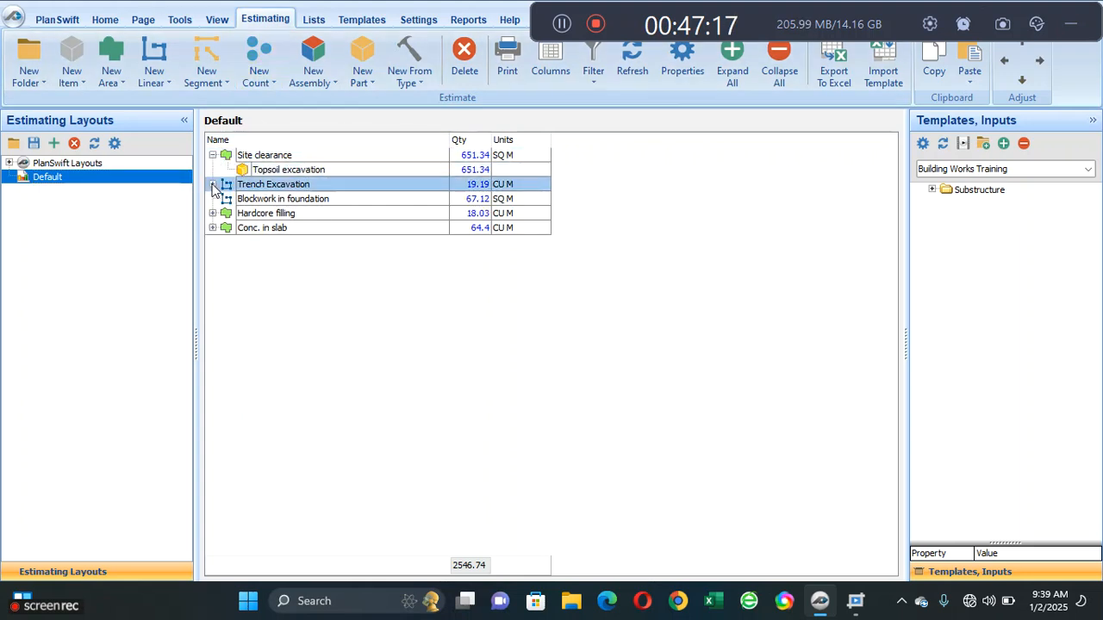
pyautogui.click(213, 184)
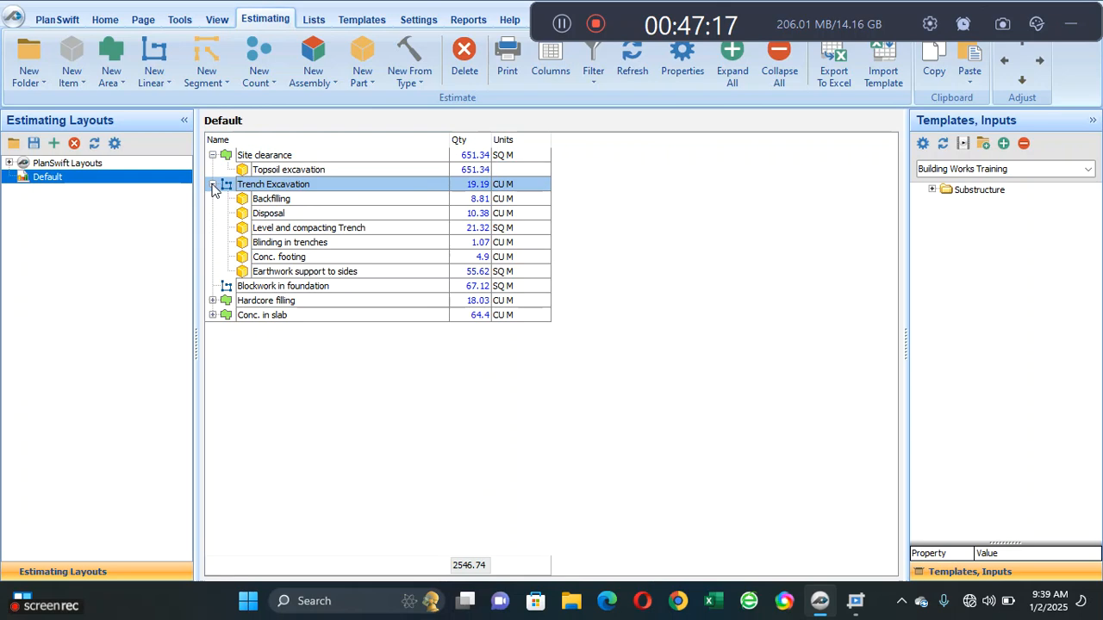
pyautogui.click(213, 300)
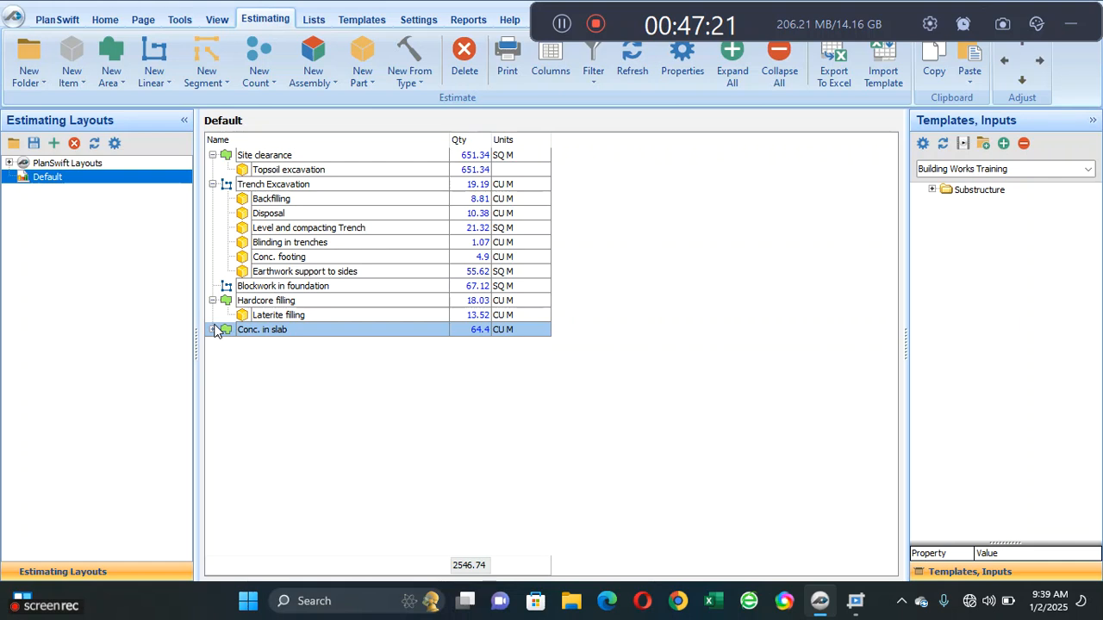
pyautogui.click(212, 329)
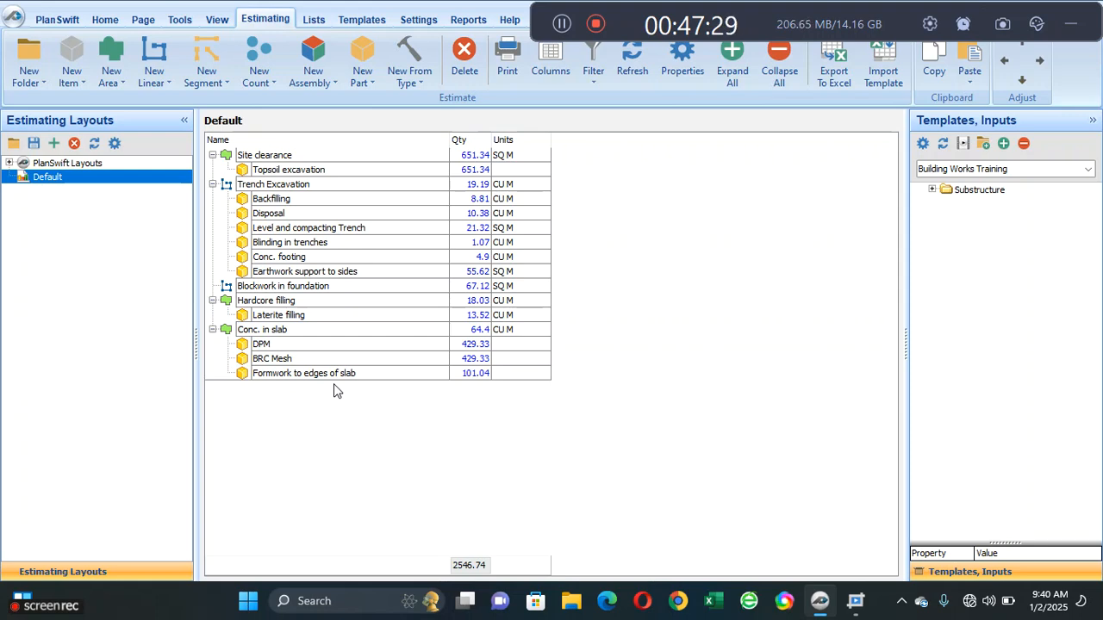
# - Set the input units of the DPM part's Qty to SQ M in its advanced properties and save them
pyautogui.click(534, 354)
pyautogui.doubleClick(534, 353)
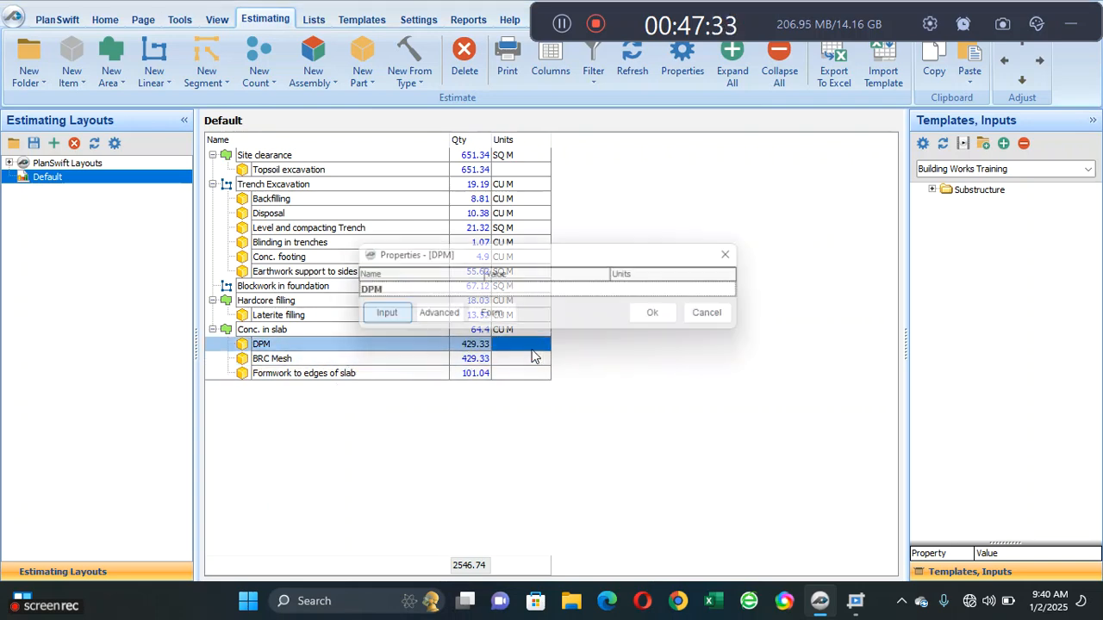
pyautogui.click(439, 313)
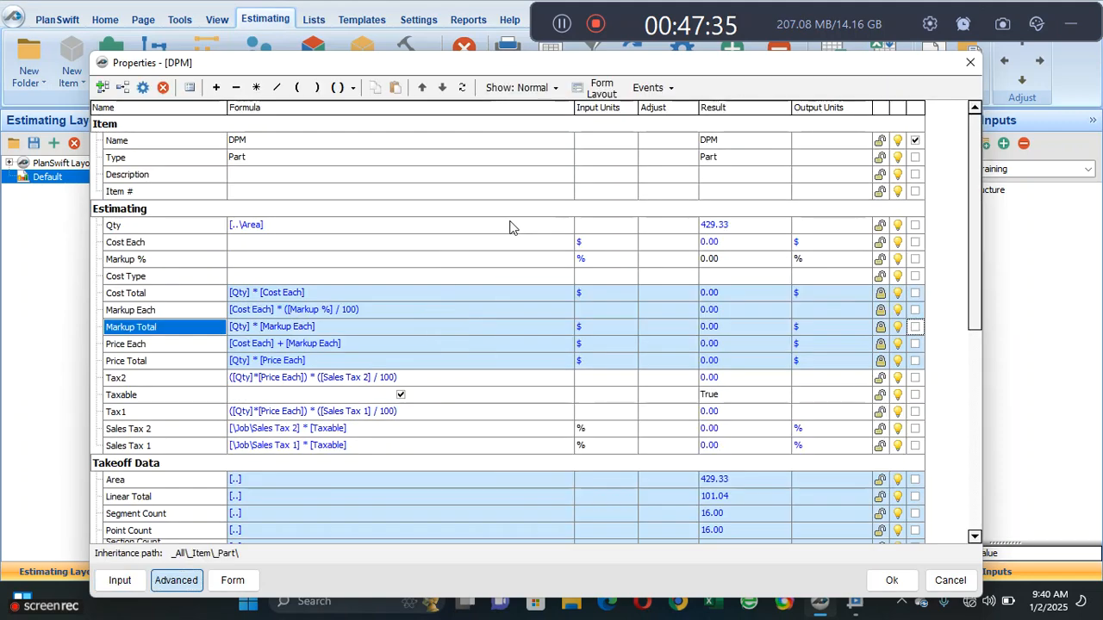
pyautogui.click(610, 225)
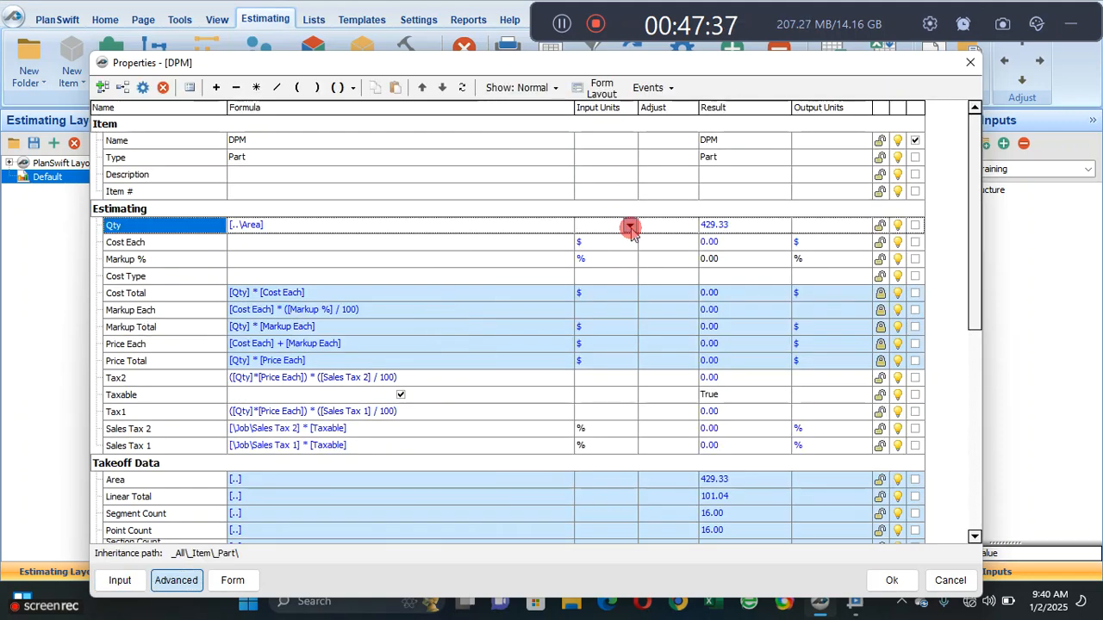
pyautogui.click(629, 224)
pyautogui.scroll(-5, 629, 285)
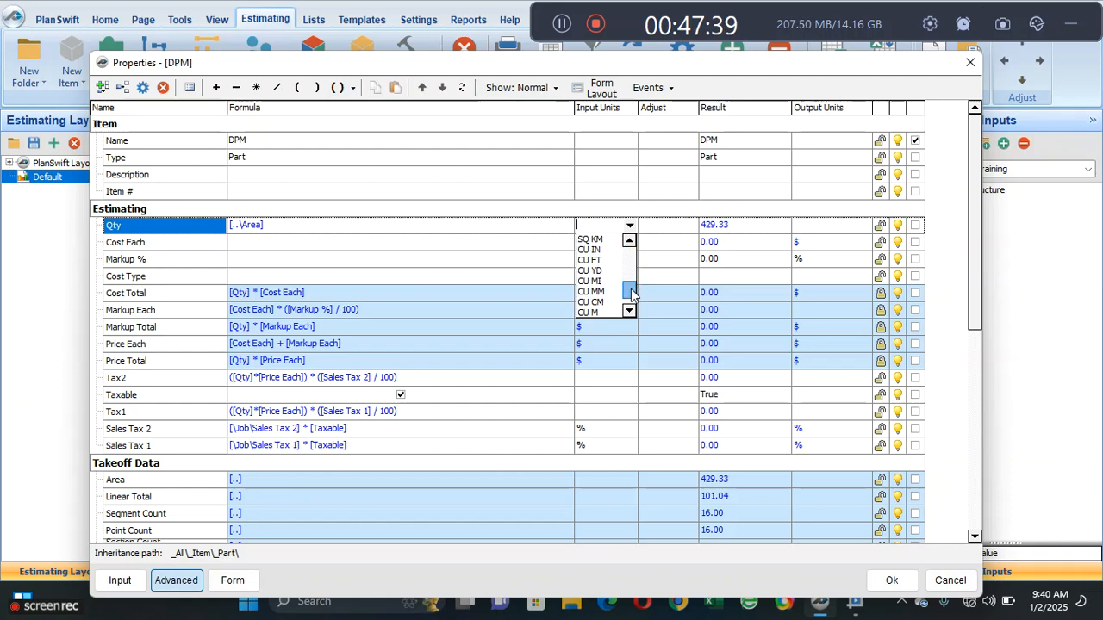
pyautogui.moveTo(632, 293); pyautogui.dragTo(632, 274)
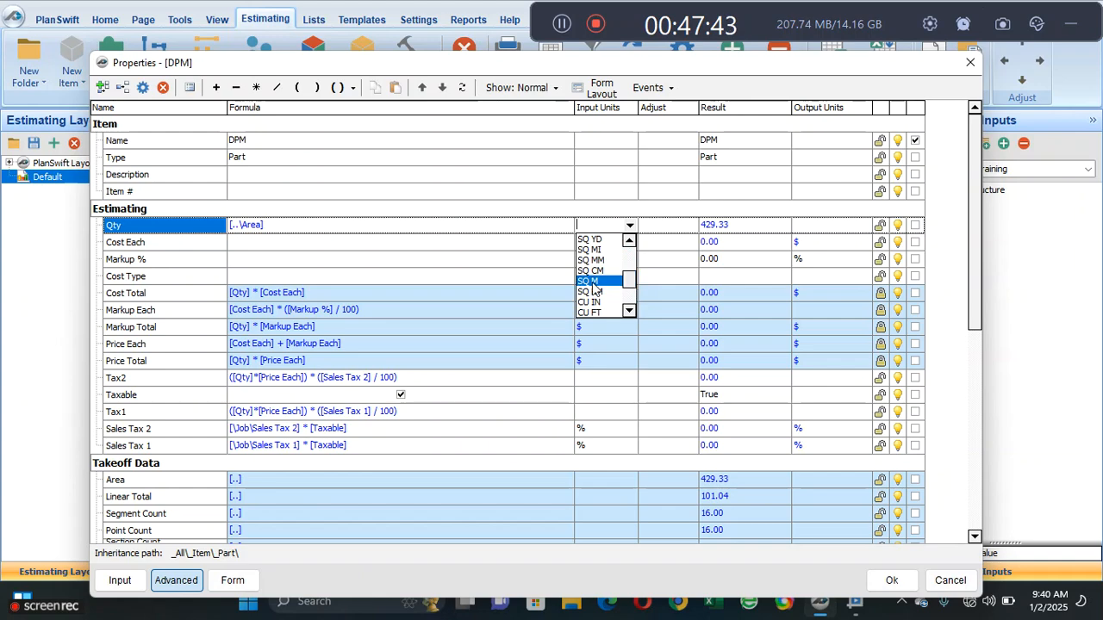
pyautogui.click(614, 306)
pyautogui.click(894, 581)
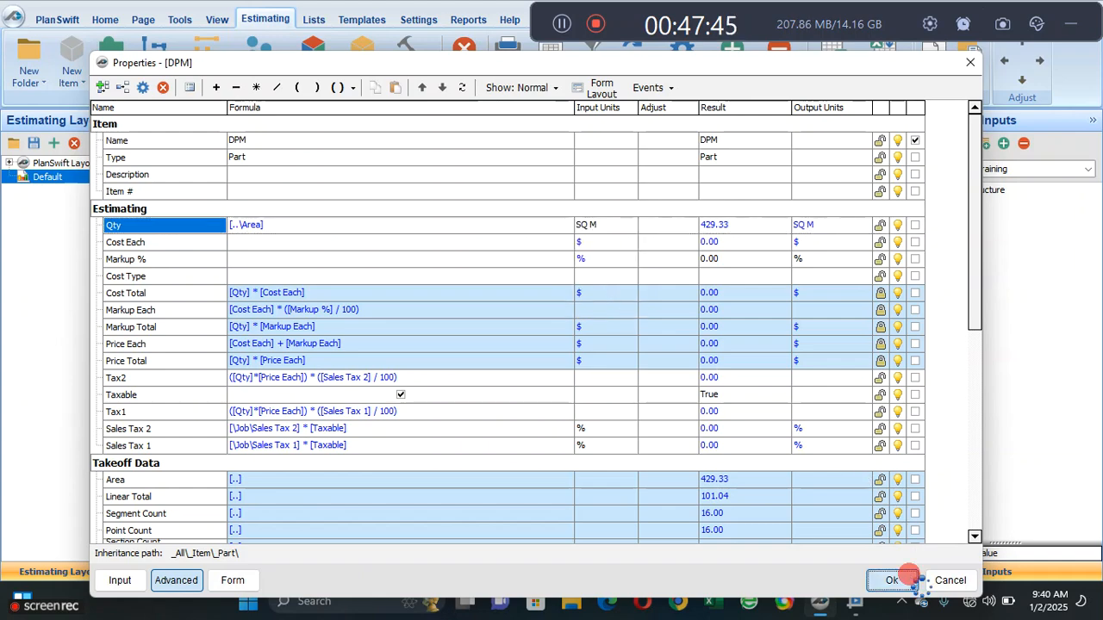
pyautogui.click(539, 359)
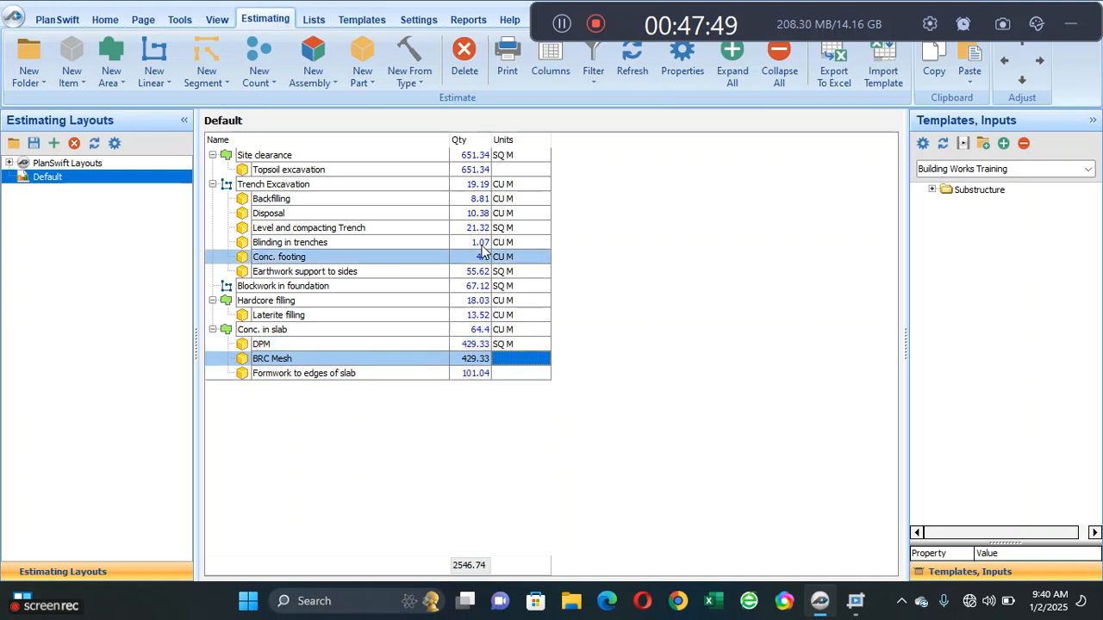
# - Return to the Building Works Training template and collapse the Conc. in slab and Hardcore filling items
pyautogui.click(105, 19)
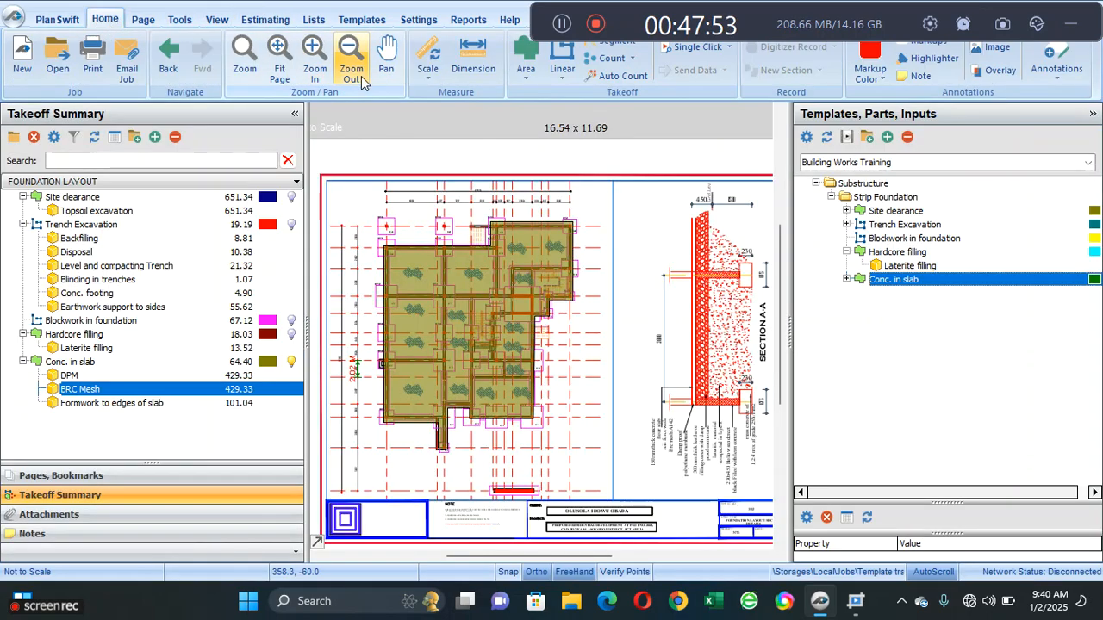
pyautogui.click(388, 19)
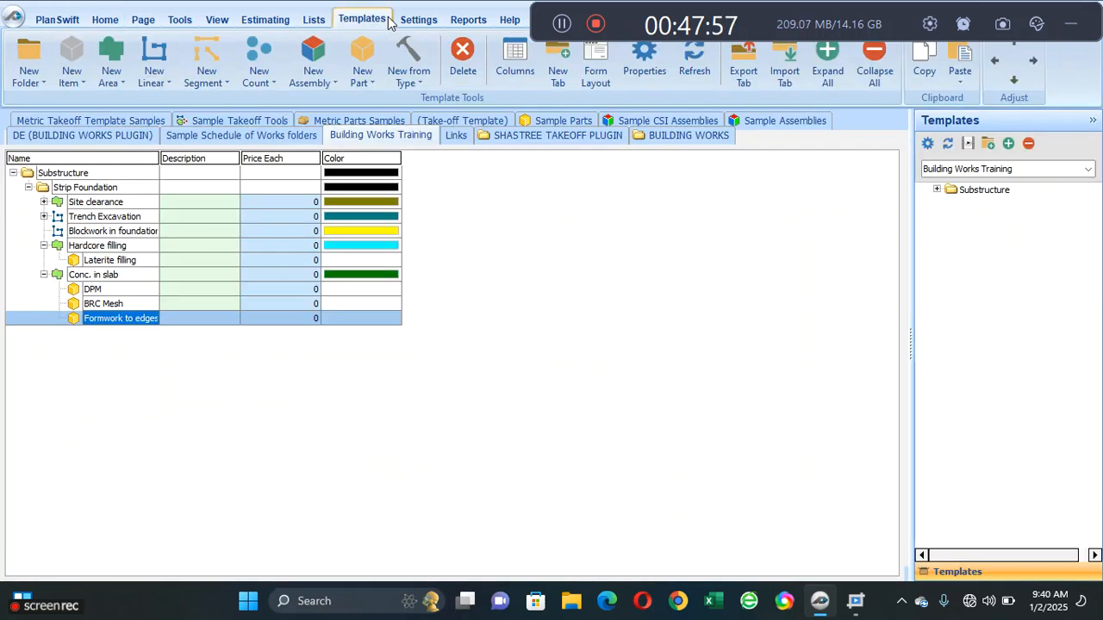
pyautogui.click(44, 274)
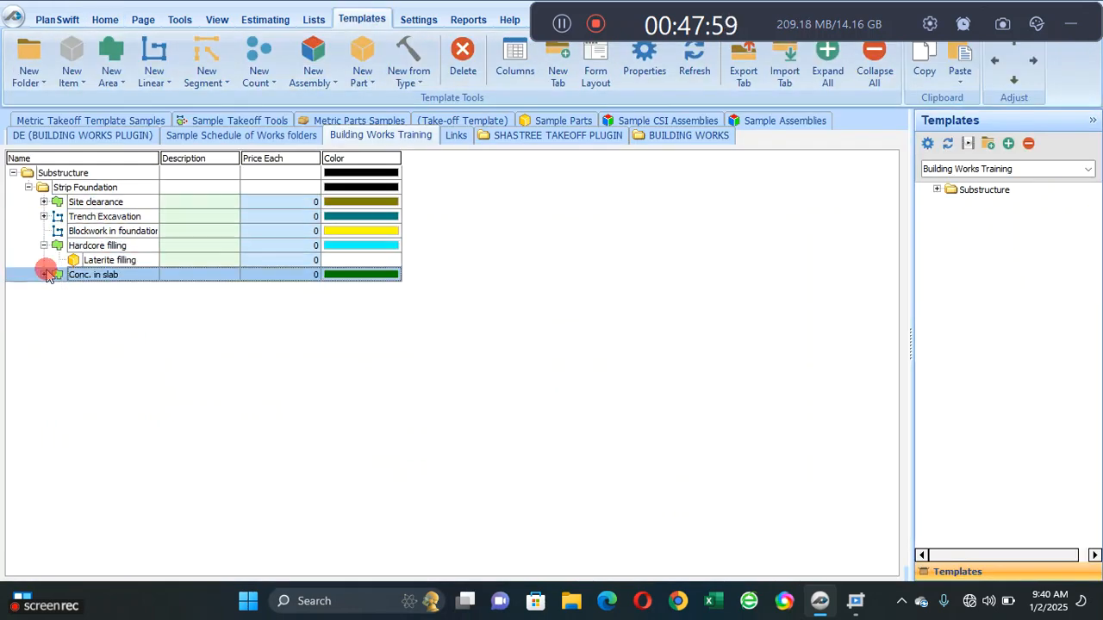
pyautogui.click(51, 245)
pyautogui.click(44, 245)
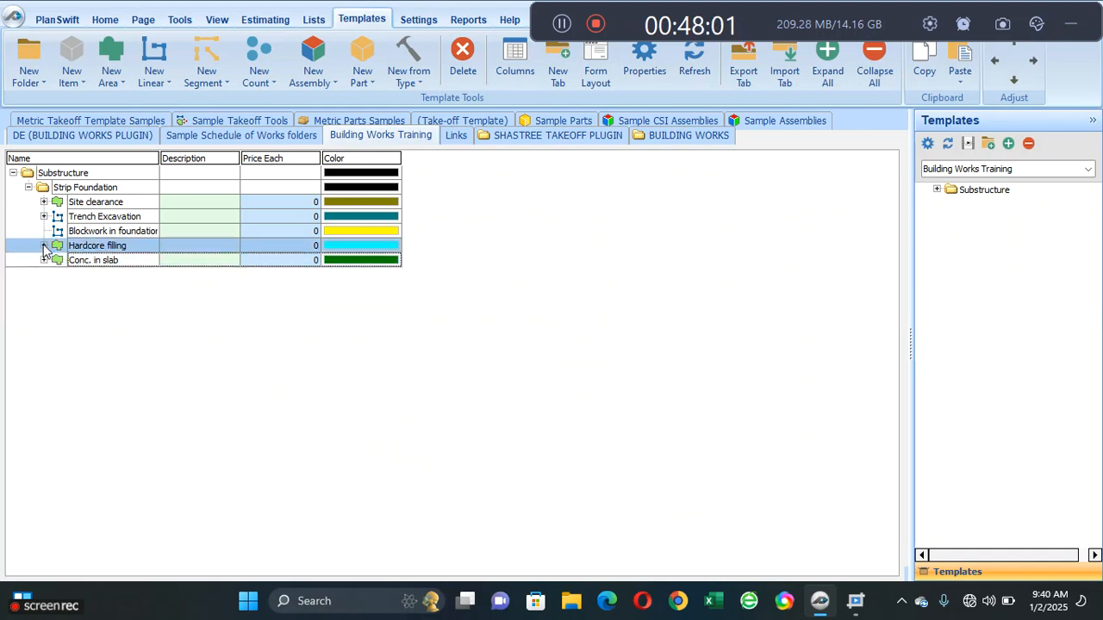